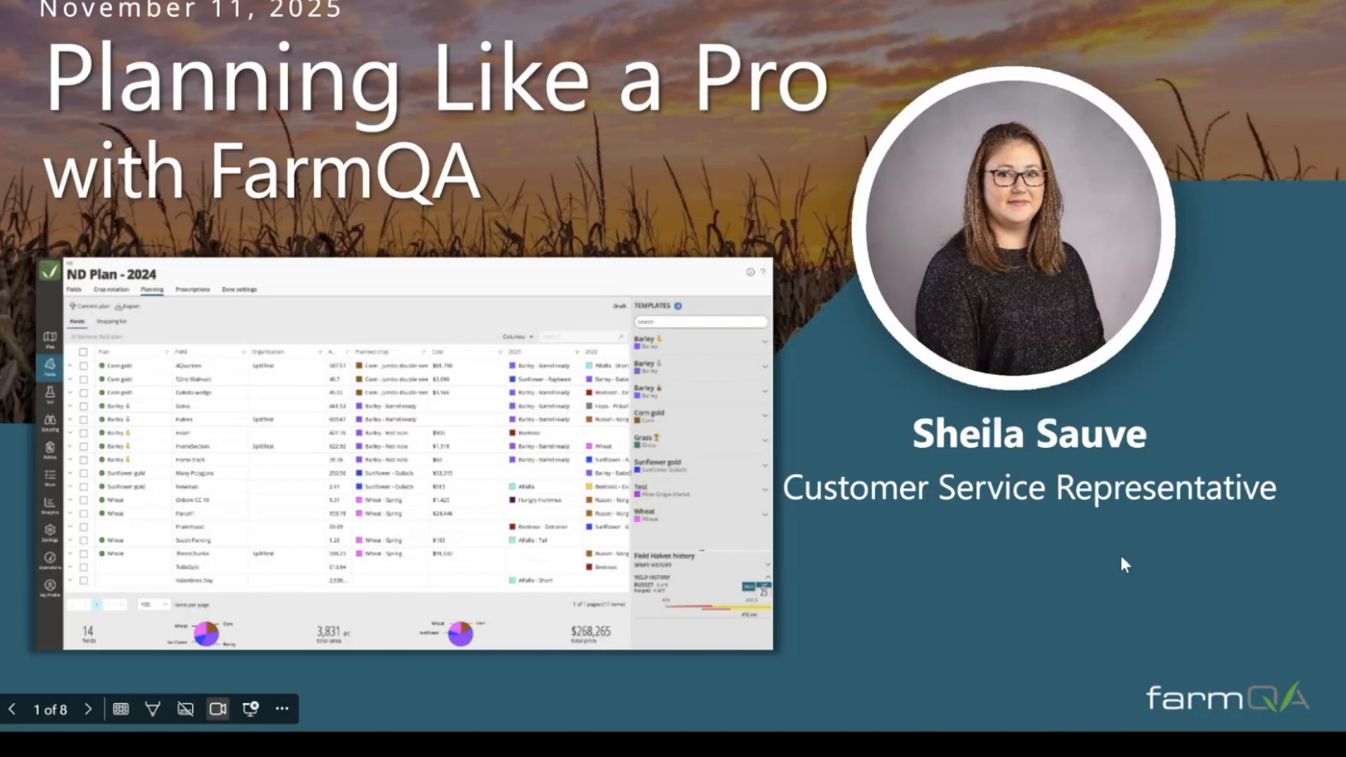
{"action": "left_click", "coordinate": [1121, 564]}
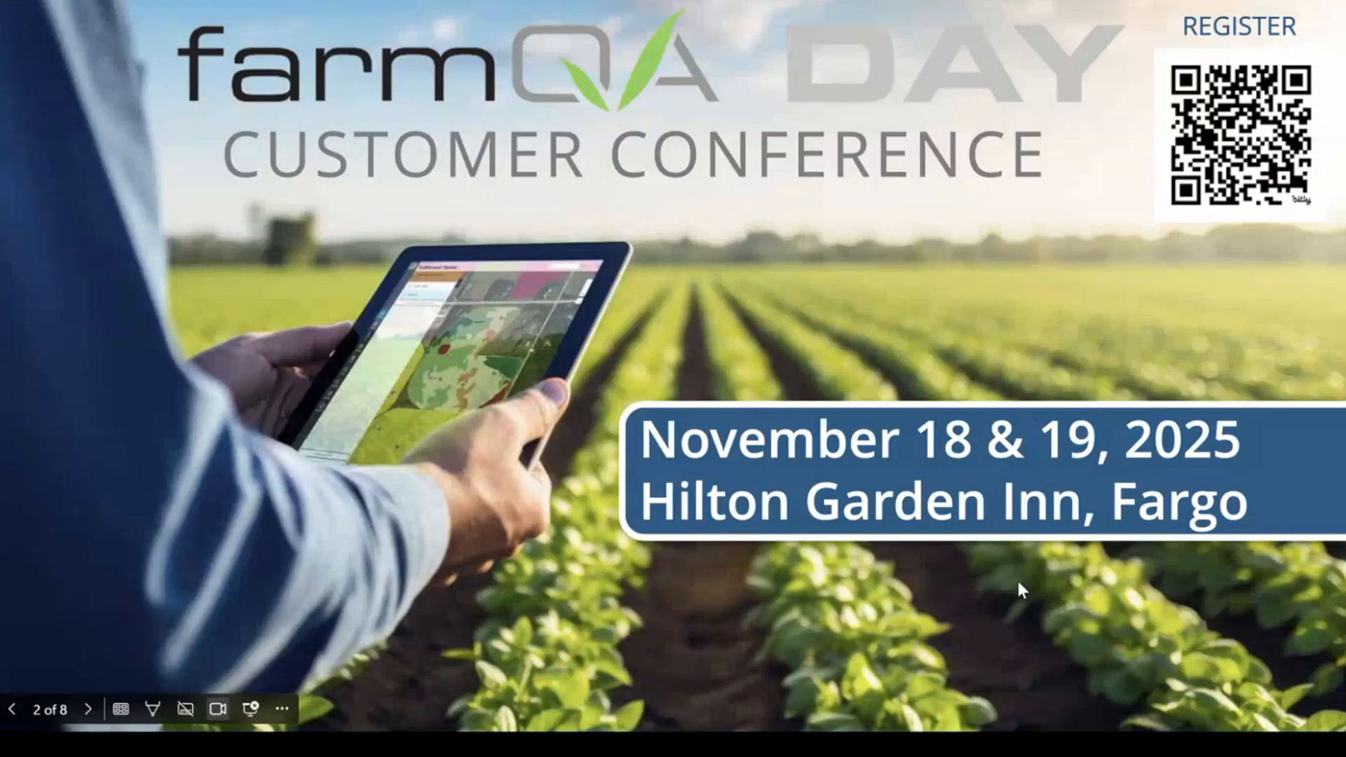
{"action": "left_click", "coordinate": [1016, 578]}
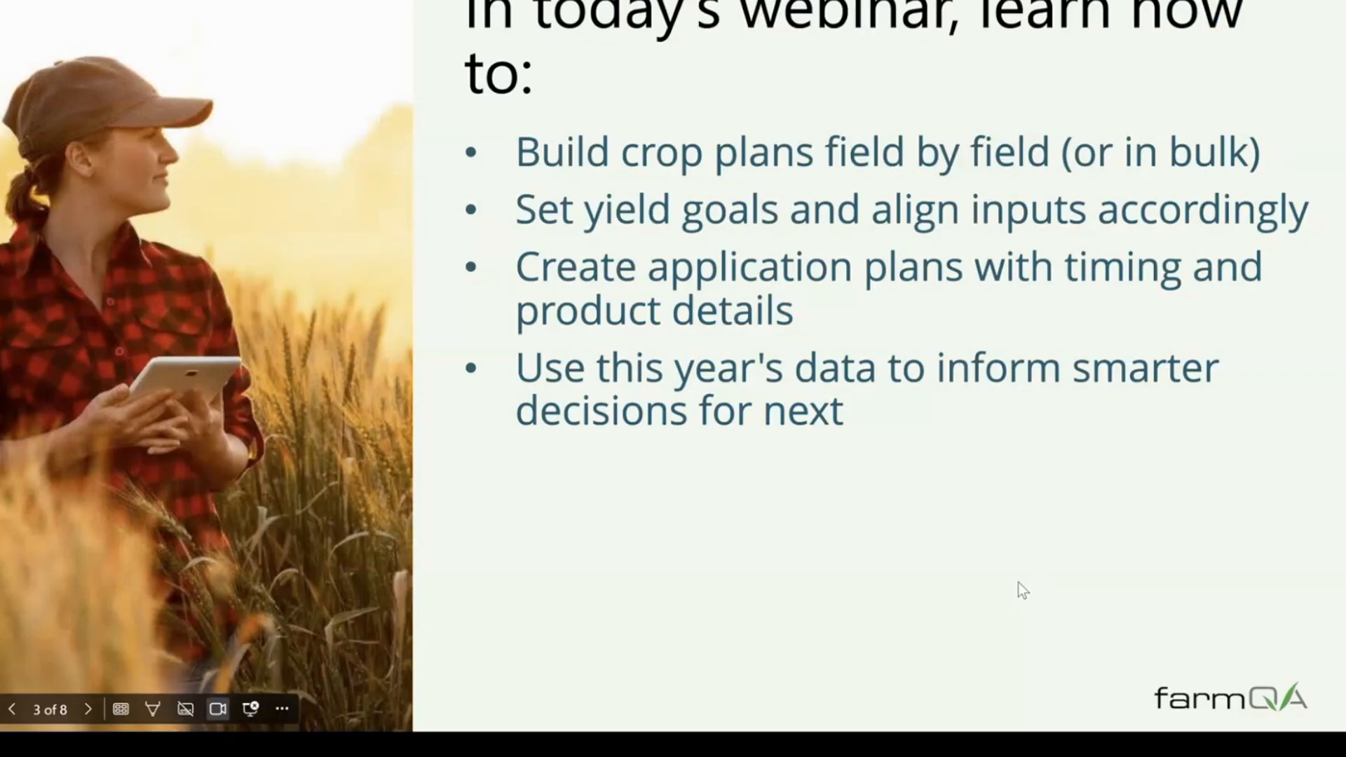
{"action": "left_click", "coordinate": [23, 98]}
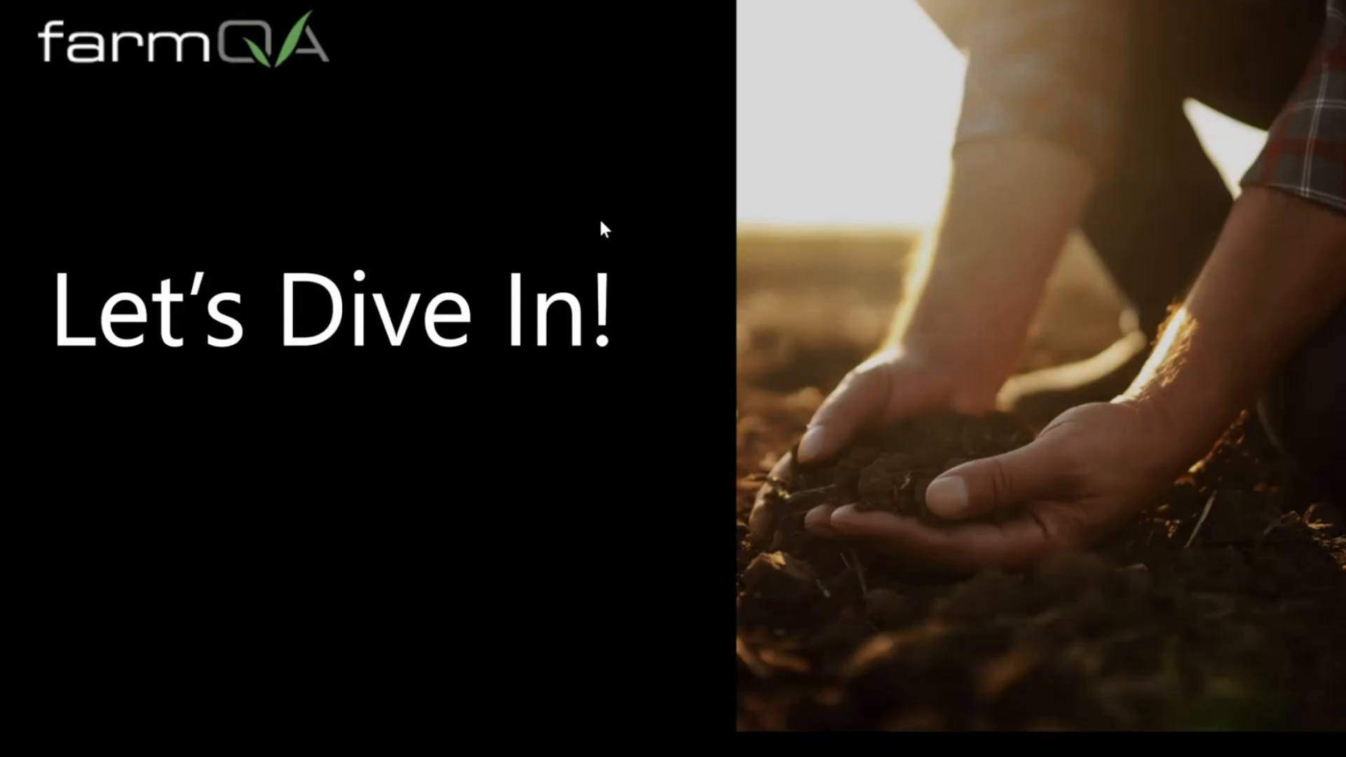
Step: Exit the slide show and display the customer conference slide and the webinar agenda slide in the editor
{"action": "key", "text": "Escape"}
{"action": "left_click", "coordinate": [129, 277]}
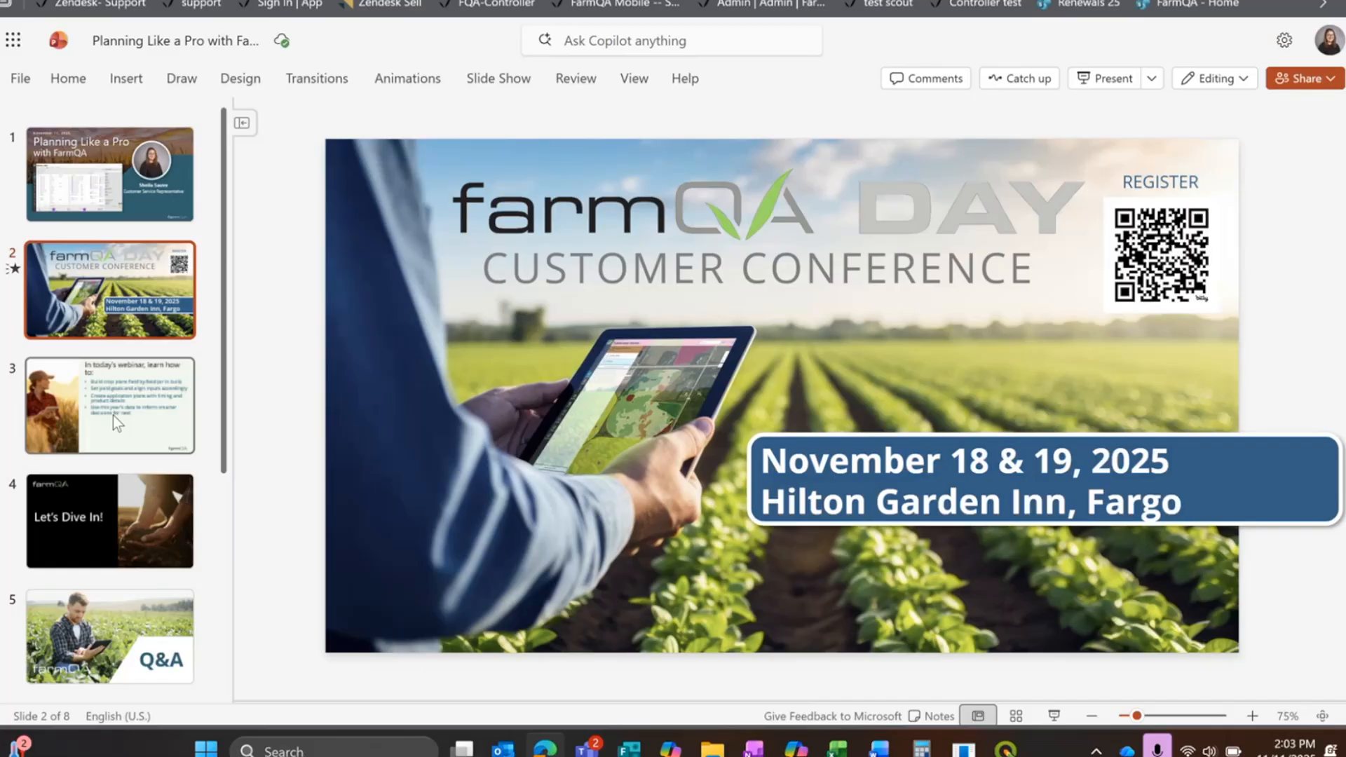
{"action": "left_click", "coordinate": [129, 404]}
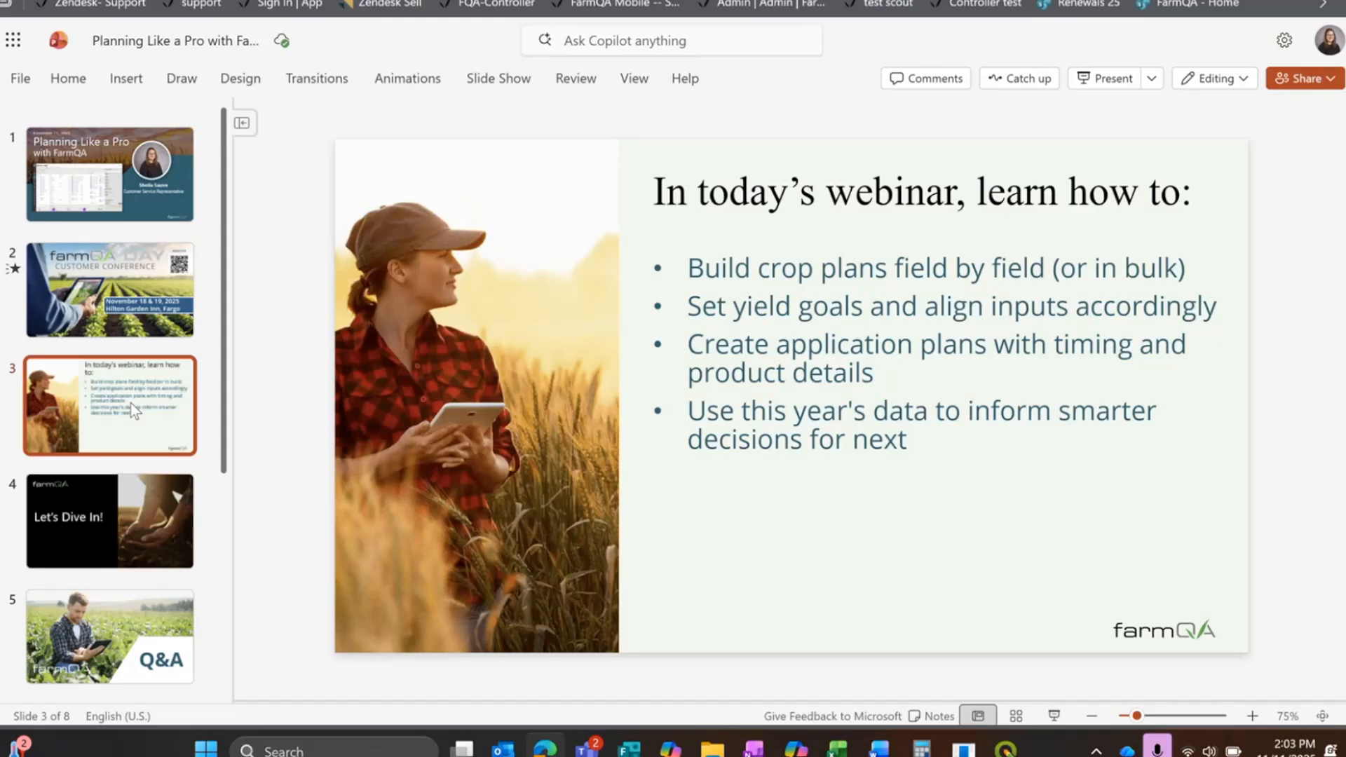
Step: Switch to the FarmQA controller and duplicate the 2025 growing season in the organization's settings
{"action": "mouse_move", "coordinate": [125, 95]}
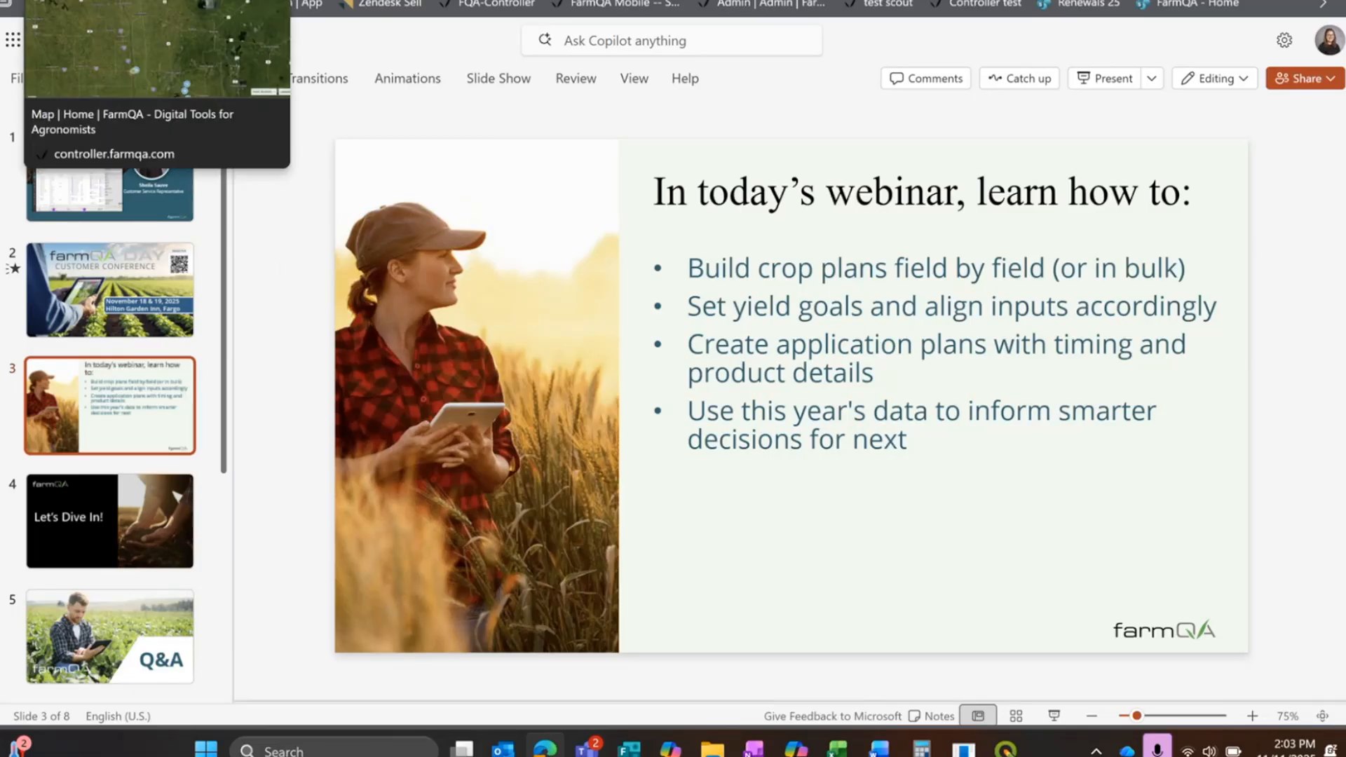
{"action": "left_click", "coordinate": [91, 1]}
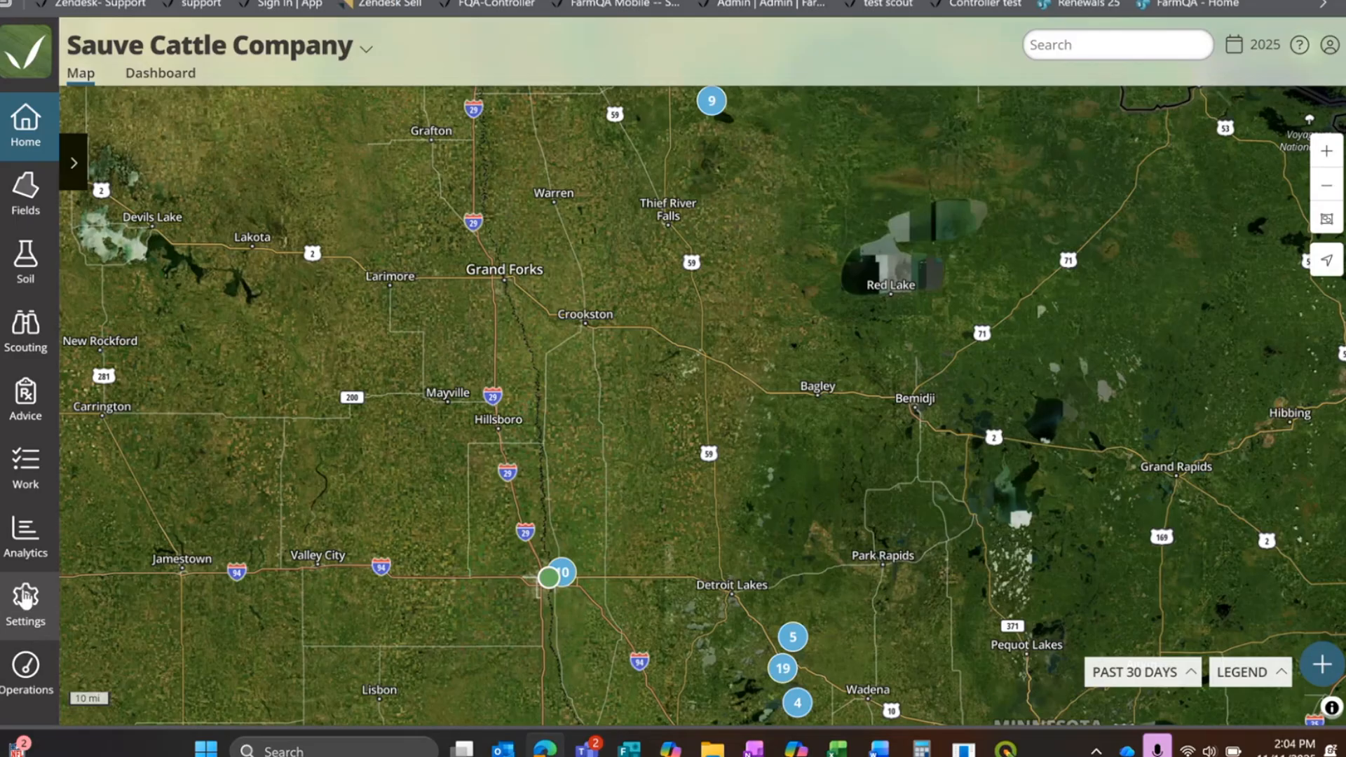
{"action": "left_click", "coordinate": [25, 597]}
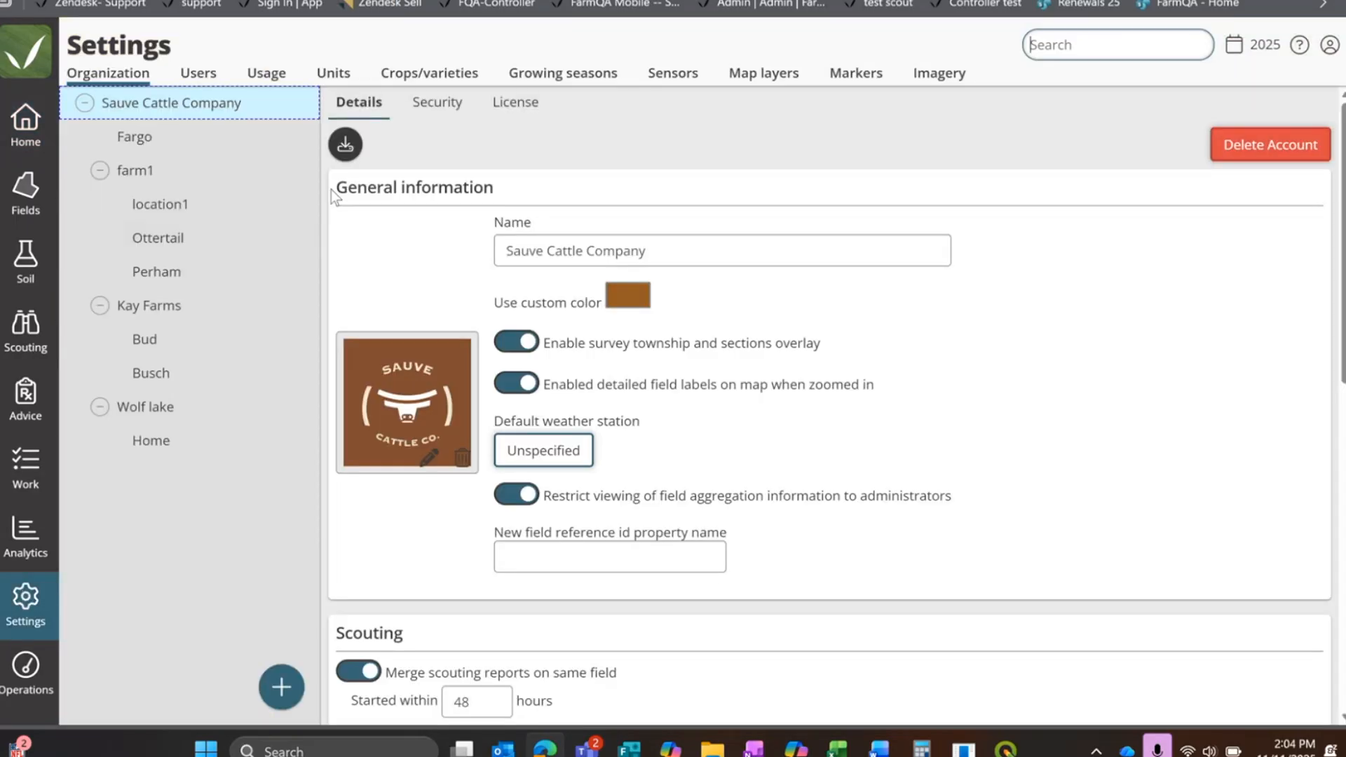
{"action": "left_click", "coordinate": [574, 78]}
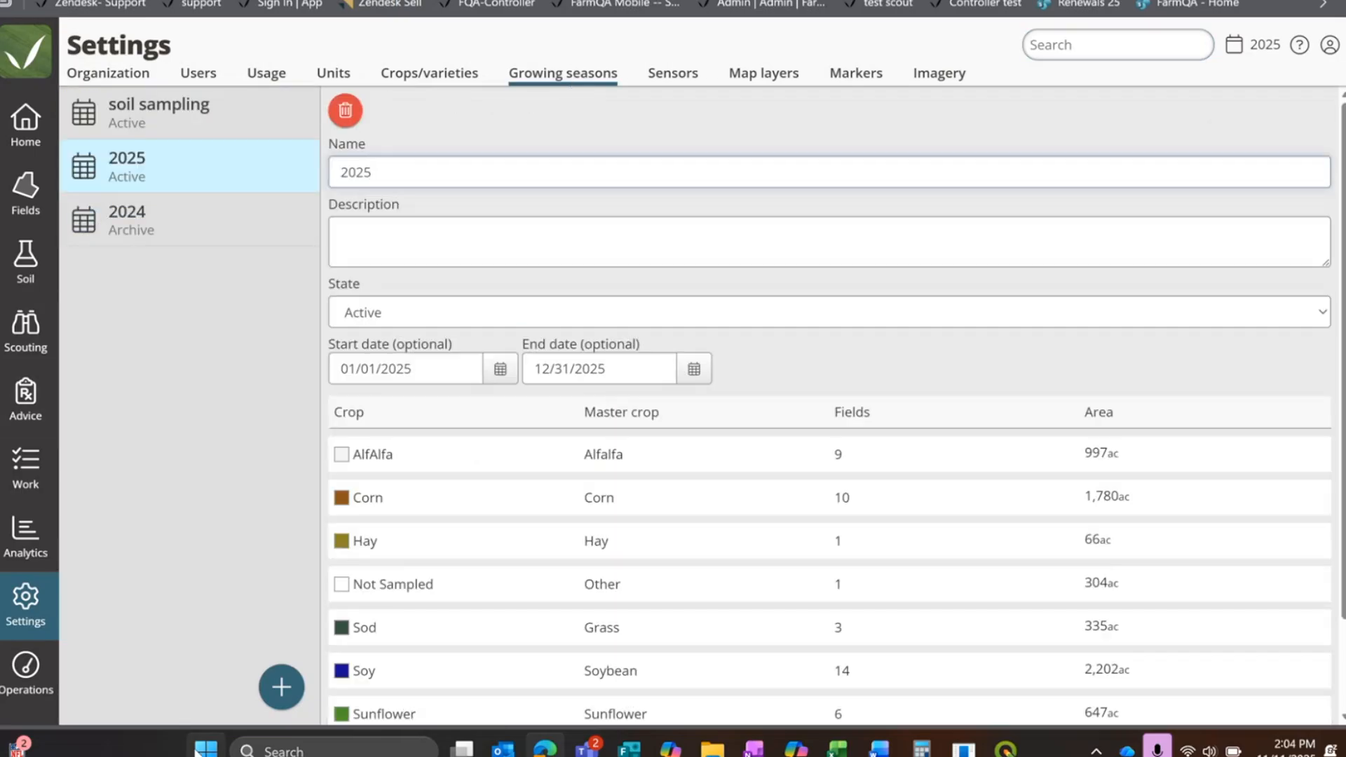
{"action": "left_click", "coordinate": [284, 695]}
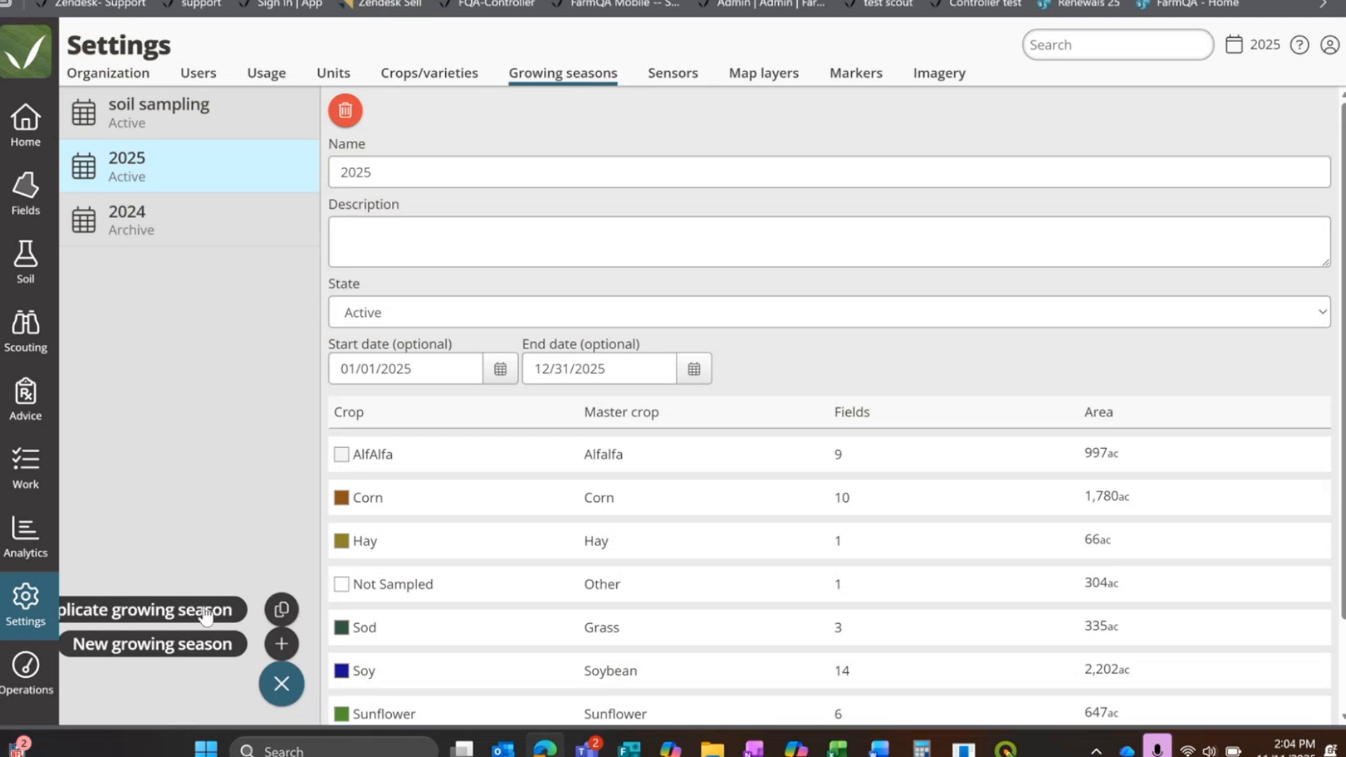
{"action": "left_click", "coordinate": [279, 610]}
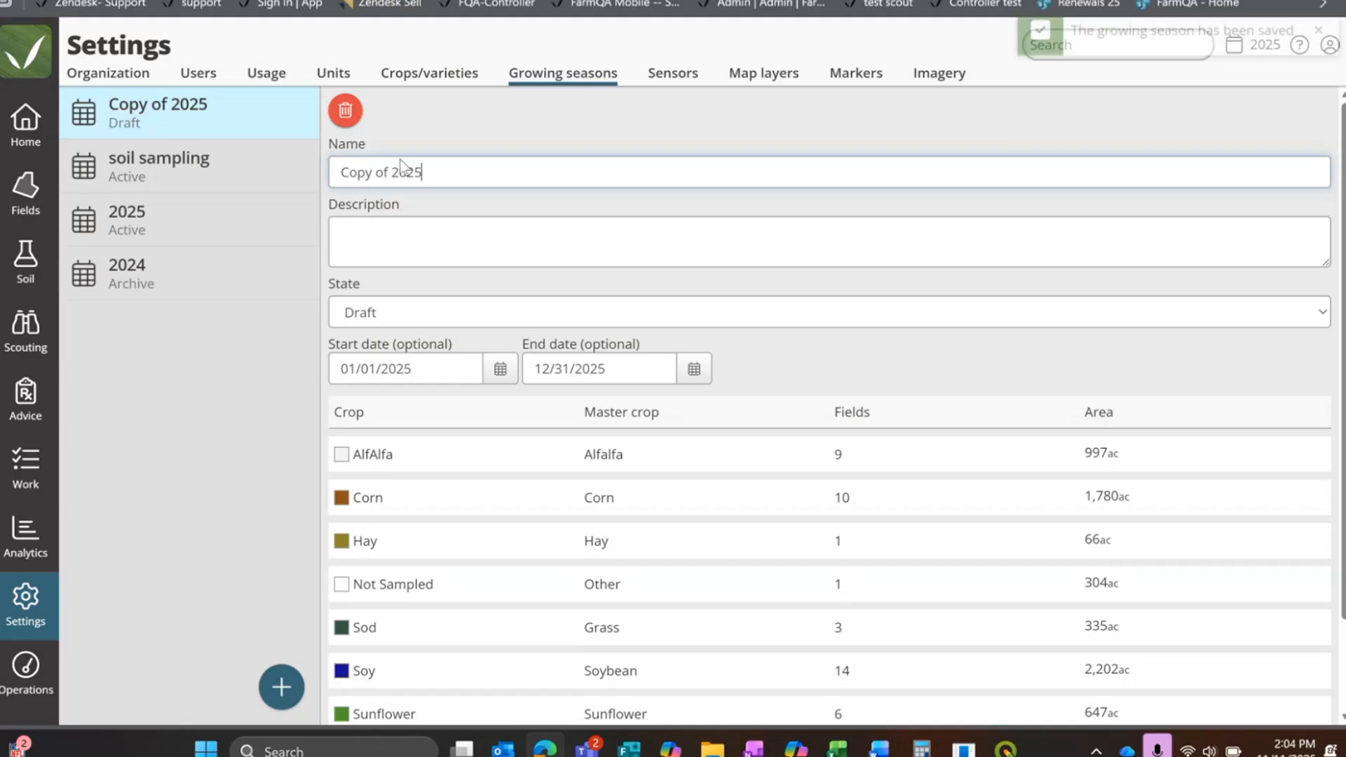
{"action": "left_click", "coordinate": [281, 686]}
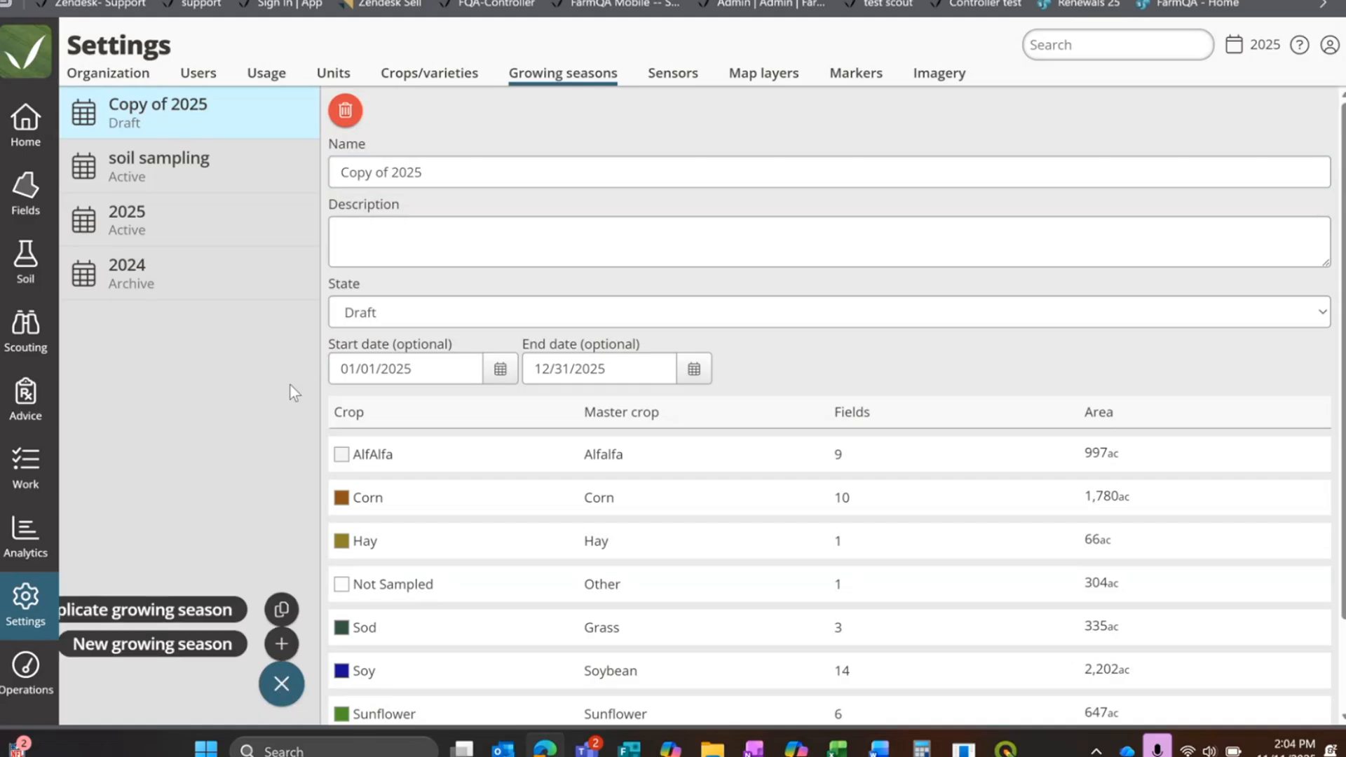
{"action": "left_click", "coordinate": [184, 82]}
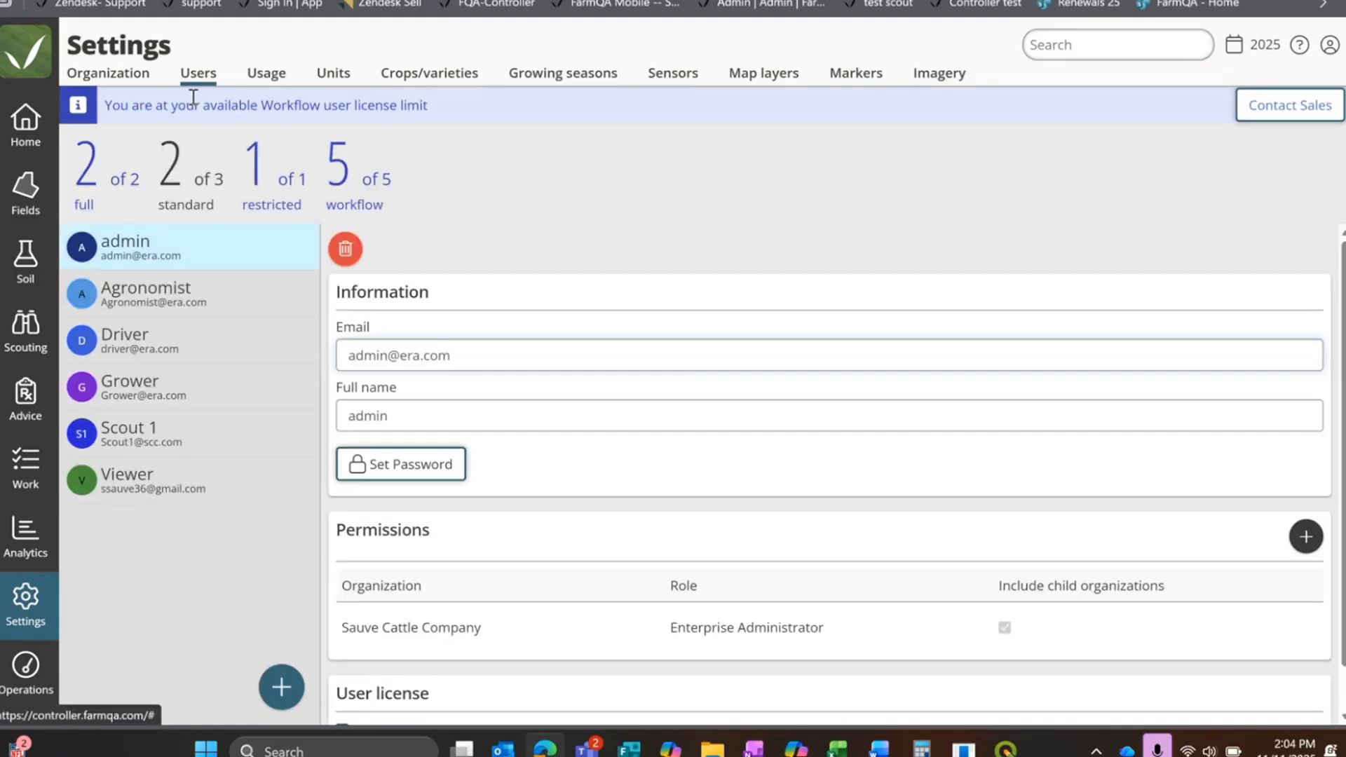
{"action": "left_click", "coordinate": [516, 79]}
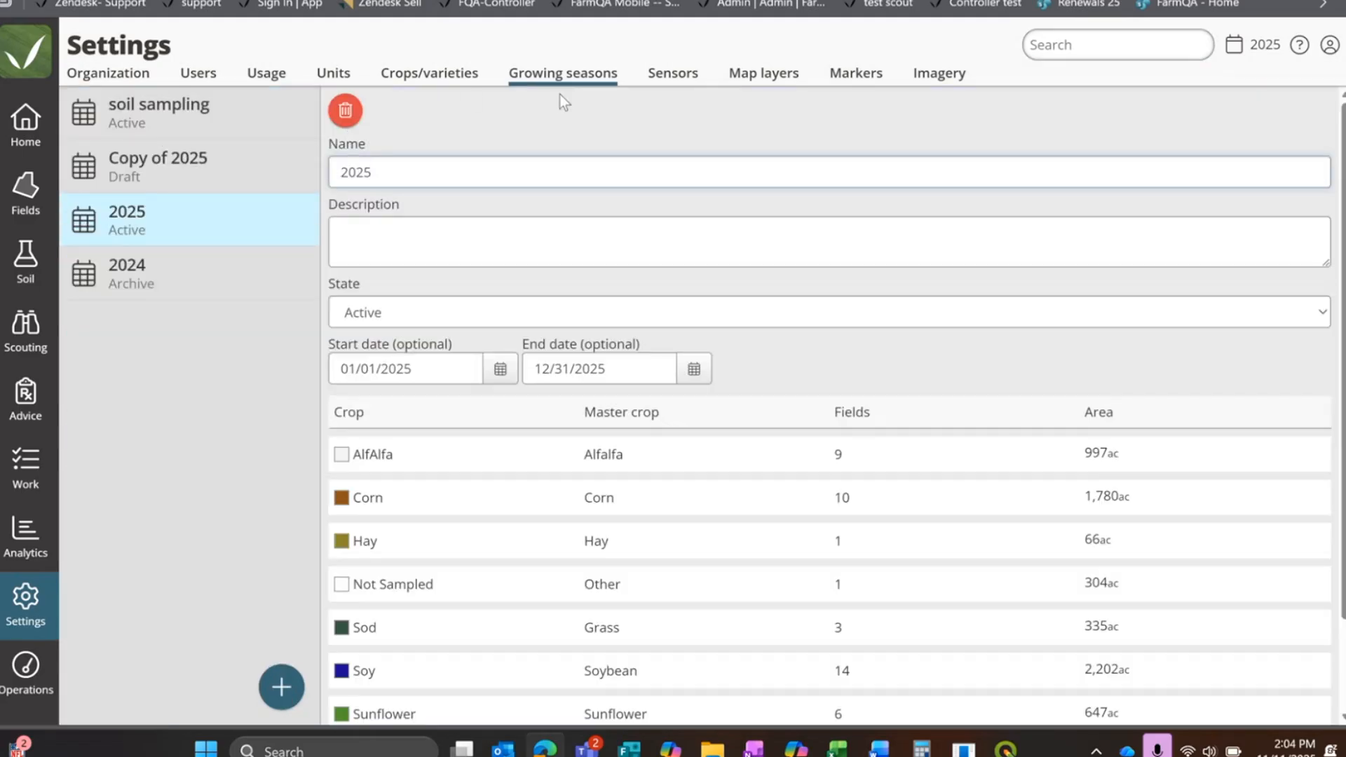
Step: Rename the copied growing season 2026, make it Active with dates 01/01/2026 to 12/31/2026, and save it
{"action": "left_click", "coordinate": [140, 168]}
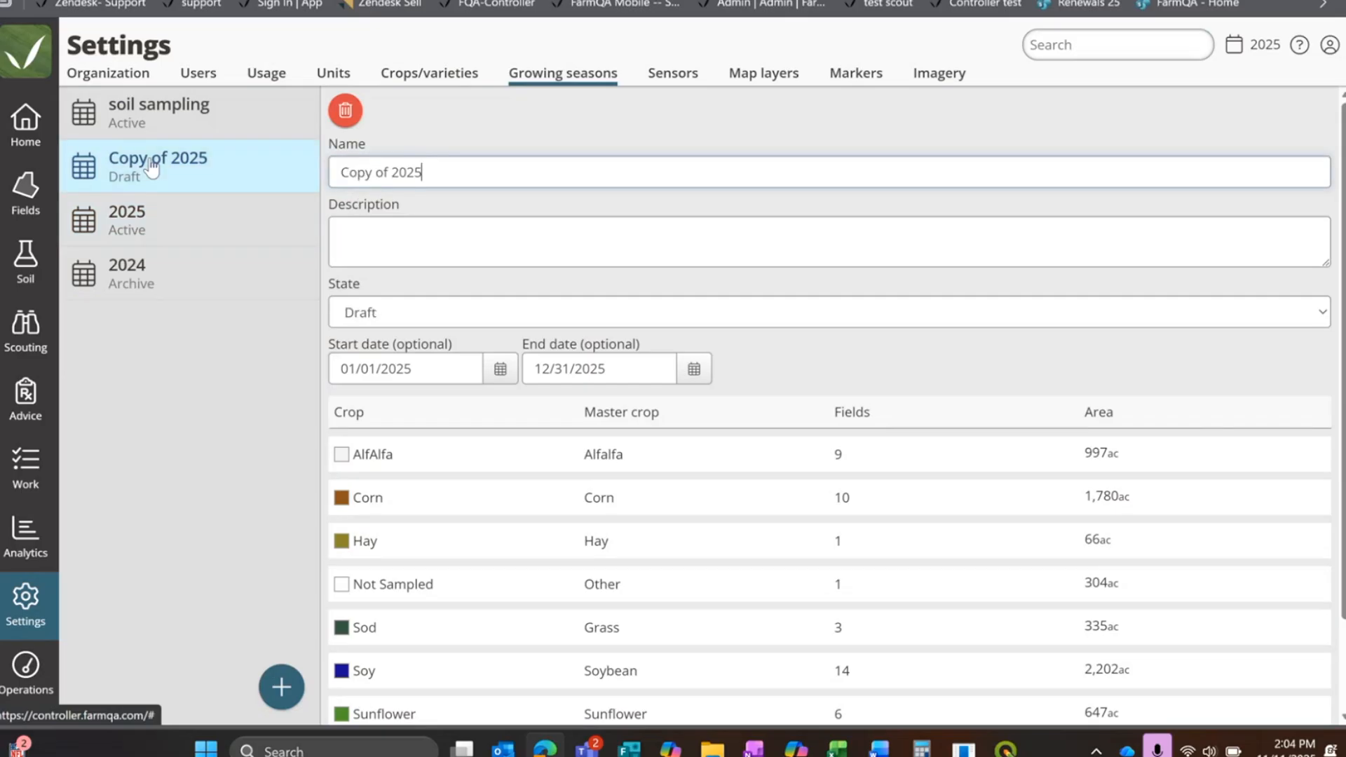
{"action": "left_click_drag", "start_coordinate": [433, 173], "coordinate": [262, 159]}
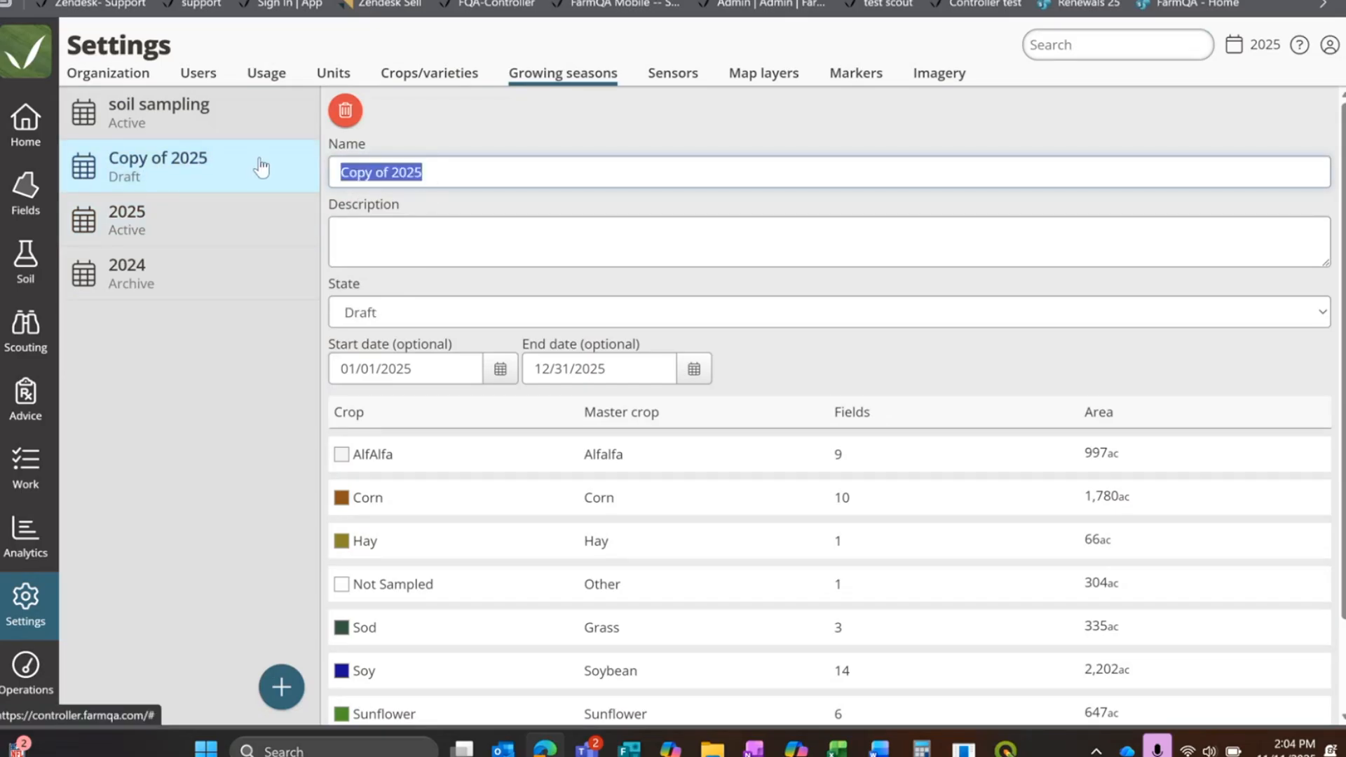
{"action": "type", "text": "2026"}
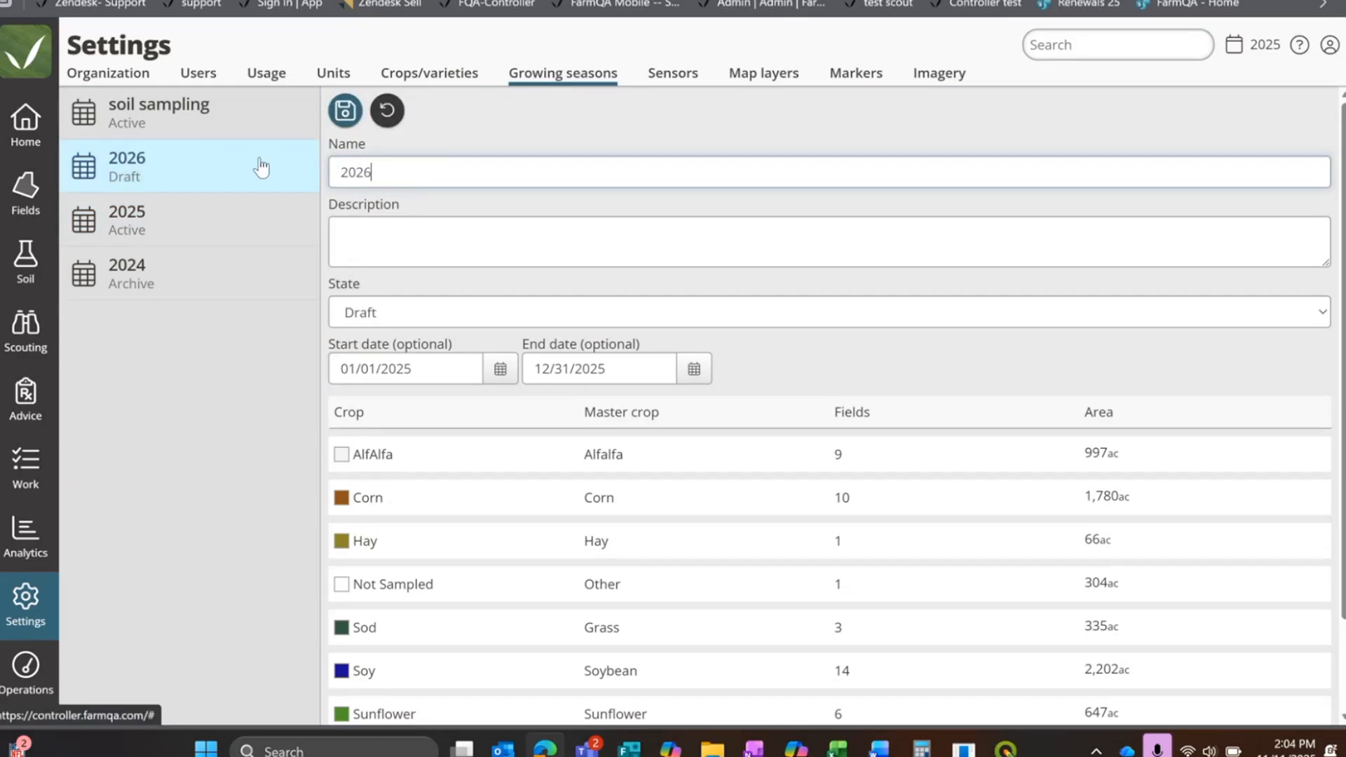
{"action": "left_click", "coordinate": [410, 313]}
{"action": "left_click", "coordinate": [402, 368]}
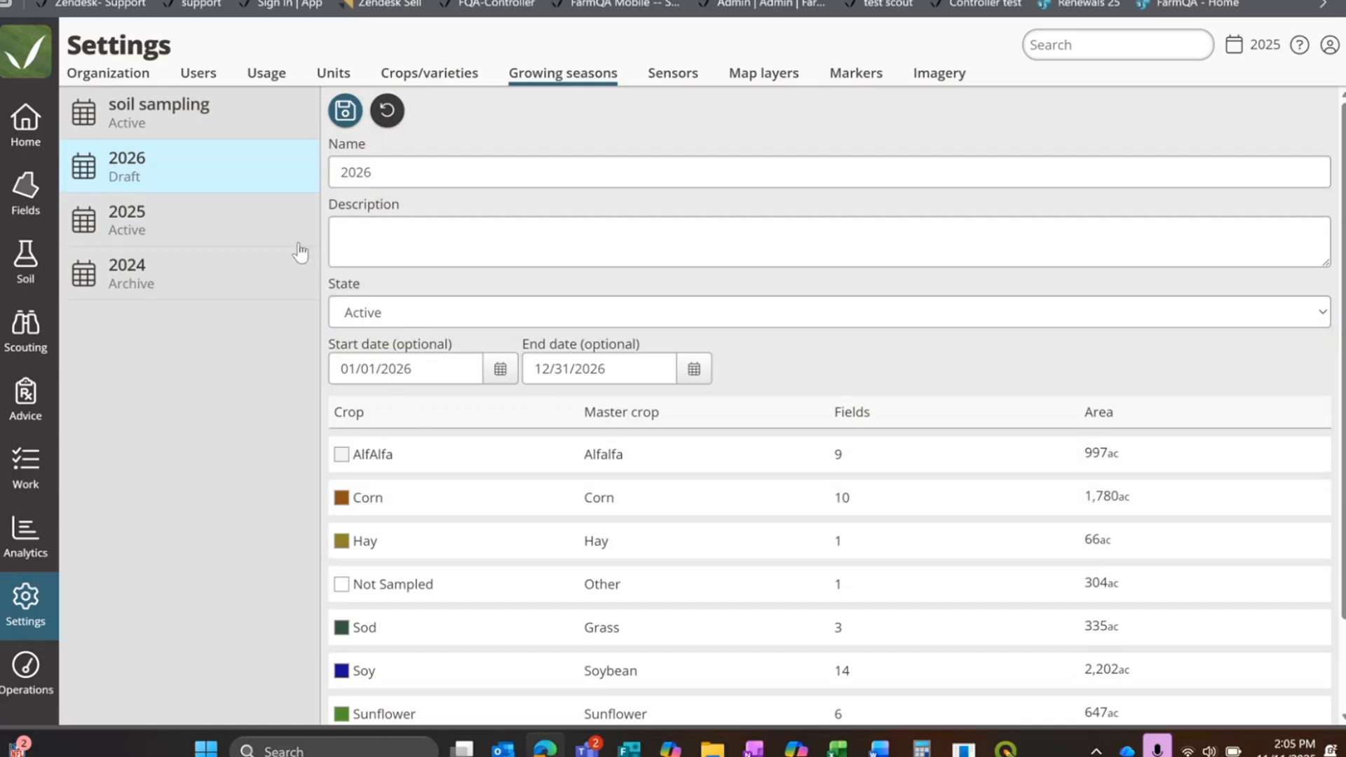
{"action": "left_click", "coordinate": [346, 110]}
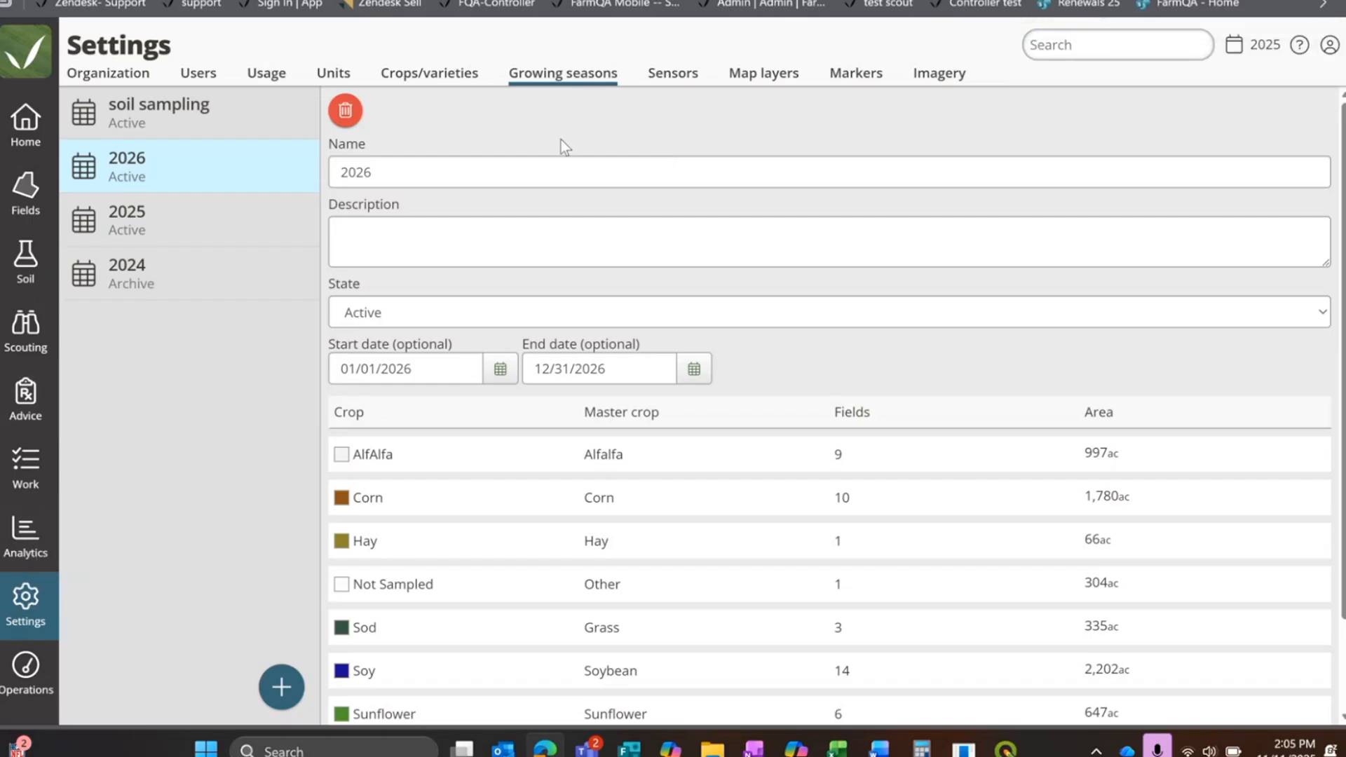
Step: Edit the Soy crop's nutrient coefficients in the crops and varieties settings and set N to 3 lb/ac
{"action": "left_click", "coordinate": [457, 77]}
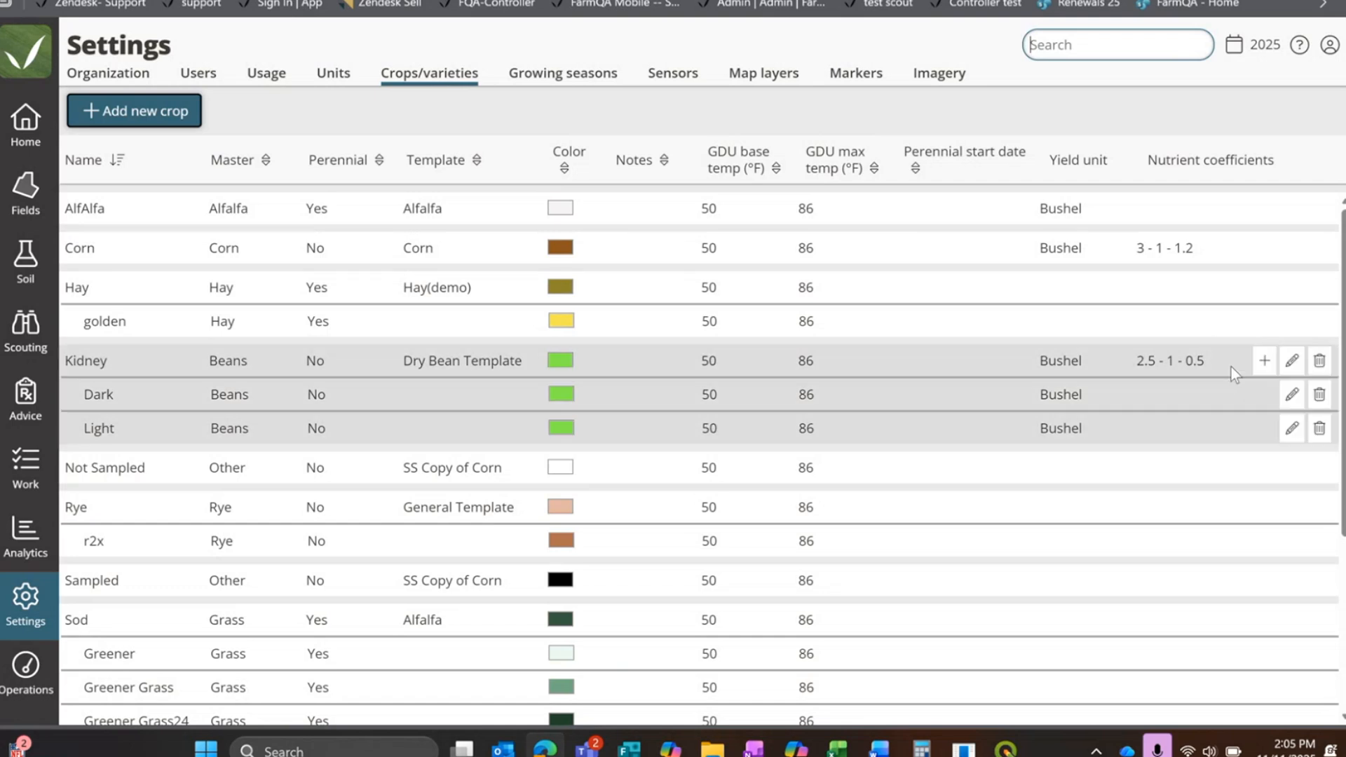
{"action": "scroll", "coordinate": [1149, 413], "scroll_direction": "down", "scroll_amount": 1}
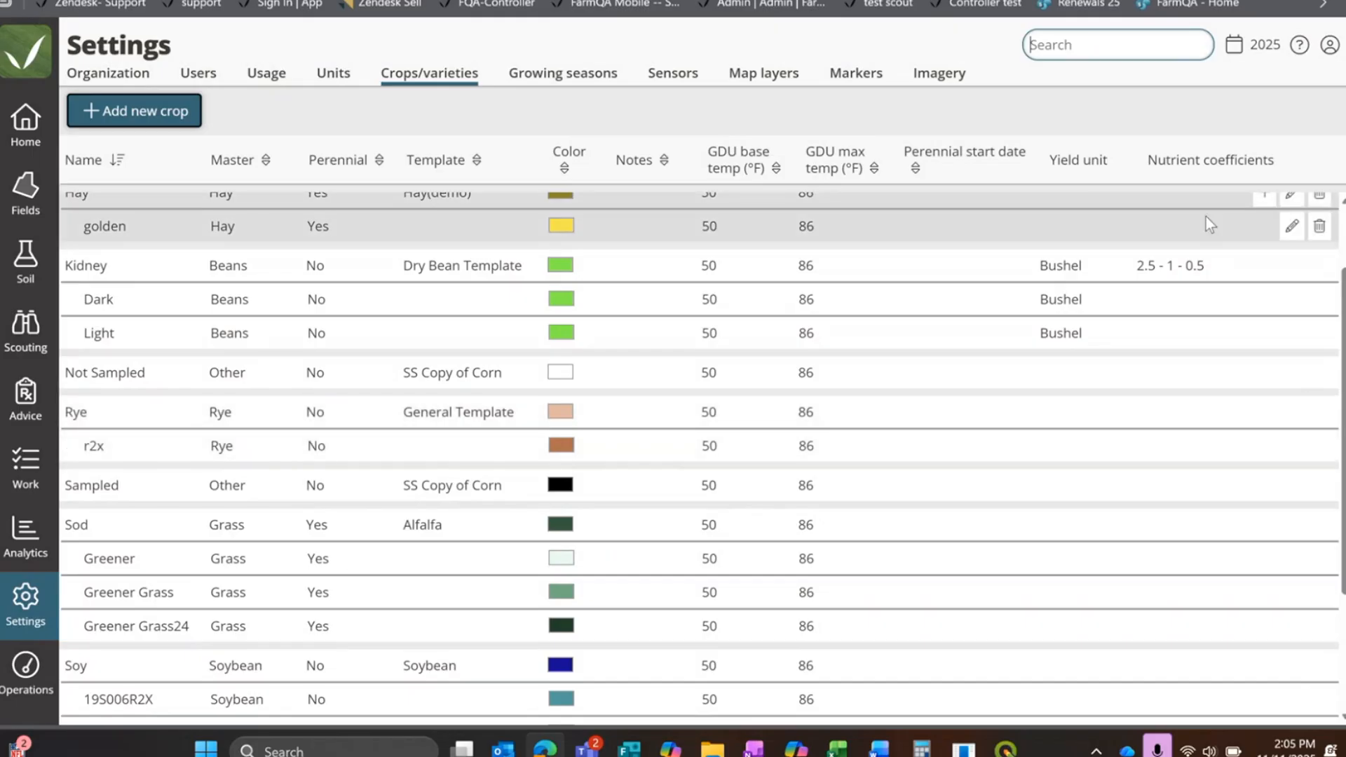
{"action": "scroll", "coordinate": [1017, 322], "scroll_direction": "up", "scroll_amount": 1}
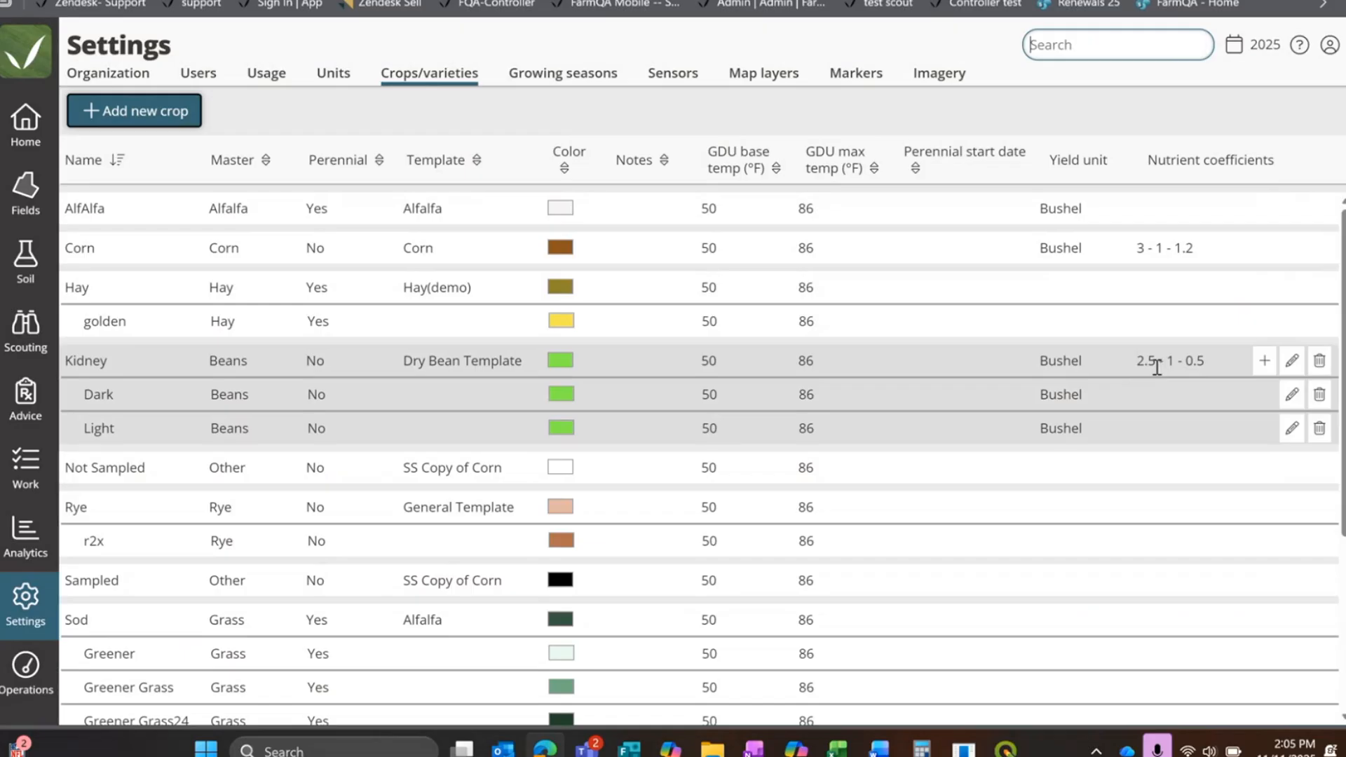
{"action": "scroll", "coordinate": [1149, 399], "scroll_direction": "down", "scroll_amount": 3}
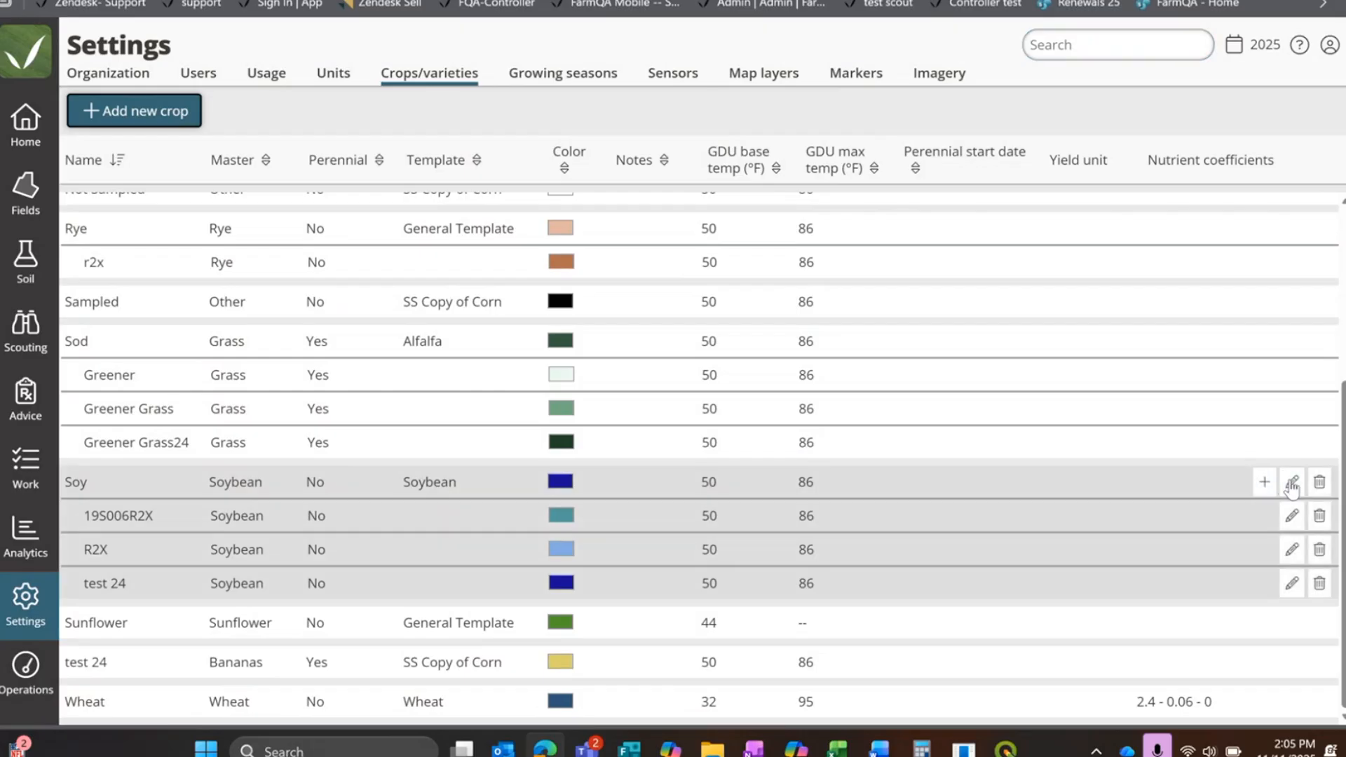
{"action": "left_click", "coordinate": [1291, 481]}
{"action": "left_click", "coordinate": [1175, 491]}
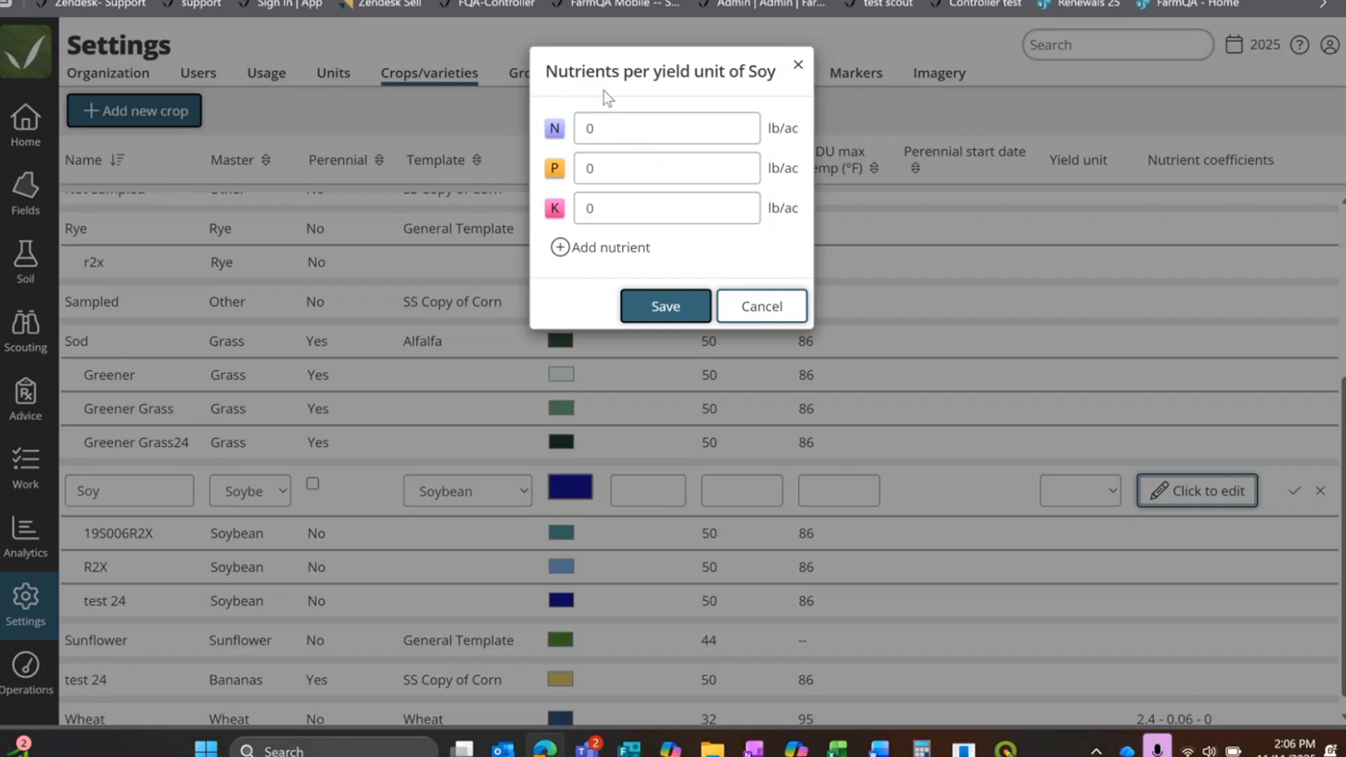
{"action": "left_click_drag", "start_coordinate": [604, 129], "coordinate": [573, 131]}
{"action": "right_click", "coordinate": [573, 130]}
{"action": "left_click", "coordinate": [583, 106]}
{"action": "left_click", "coordinate": [655, 129]}
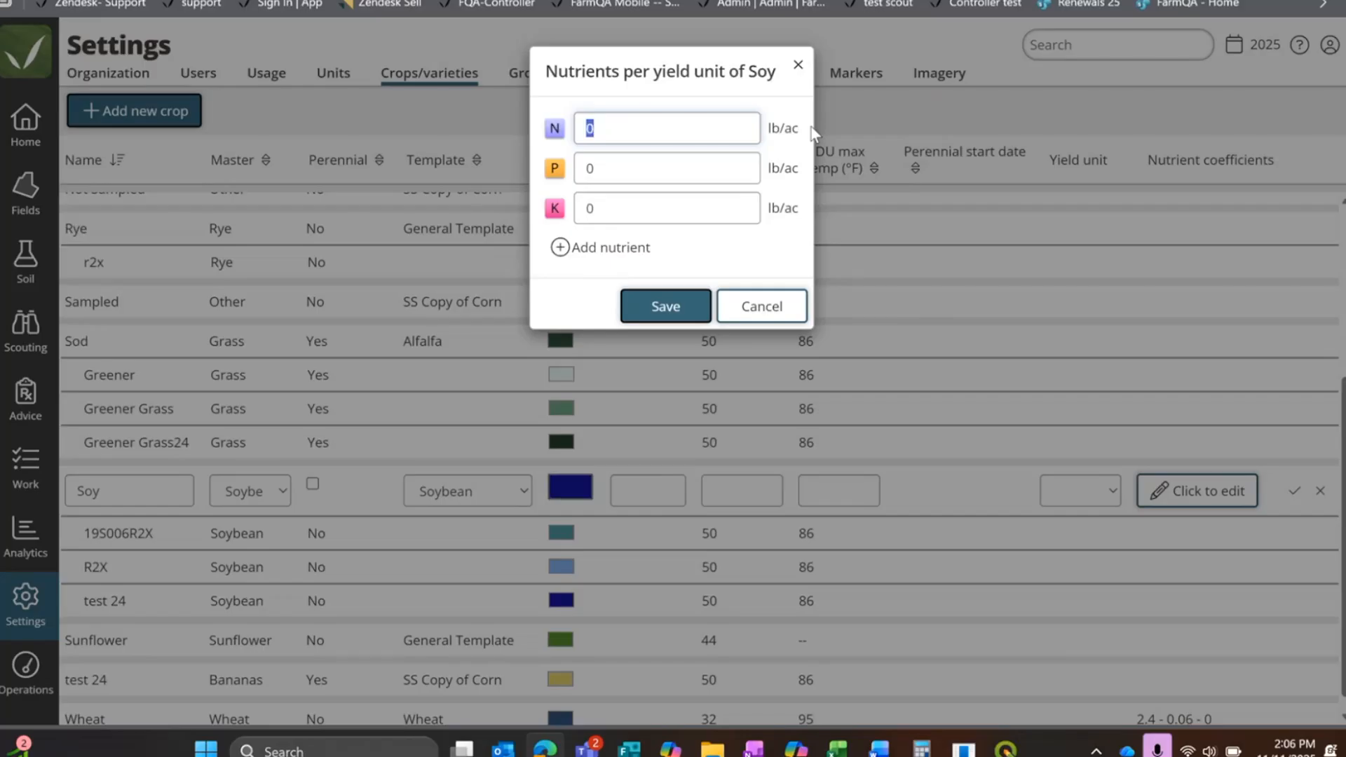
{"action": "type", "text": "3"}
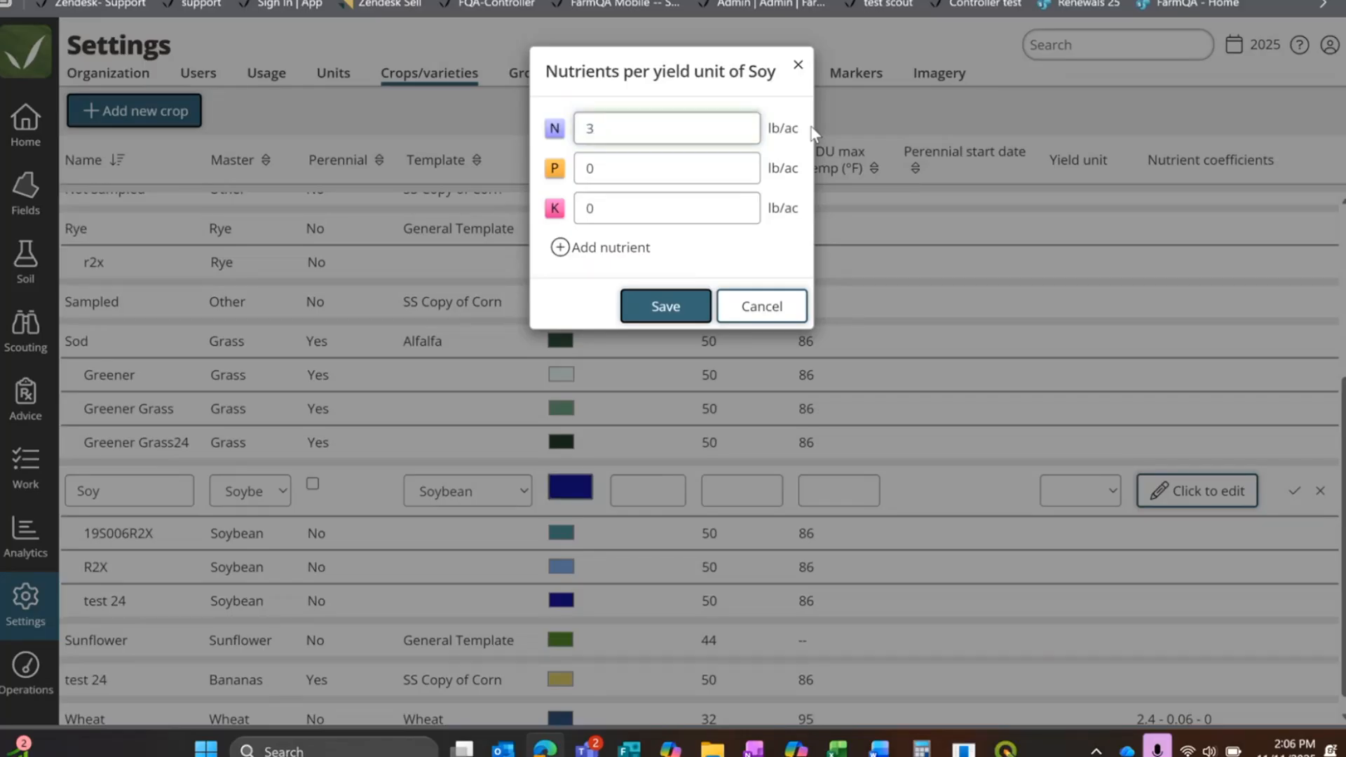
Step: Set Soy's P to 2 lb/ac and K to .5 lb/ac, view the additional nutrient choices, and save
{"action": "left_click", "coordinate": [637, 170]}
{"action": "type", "text": "2"}
{"action": "left_click", "coordinate": [712, 208]}
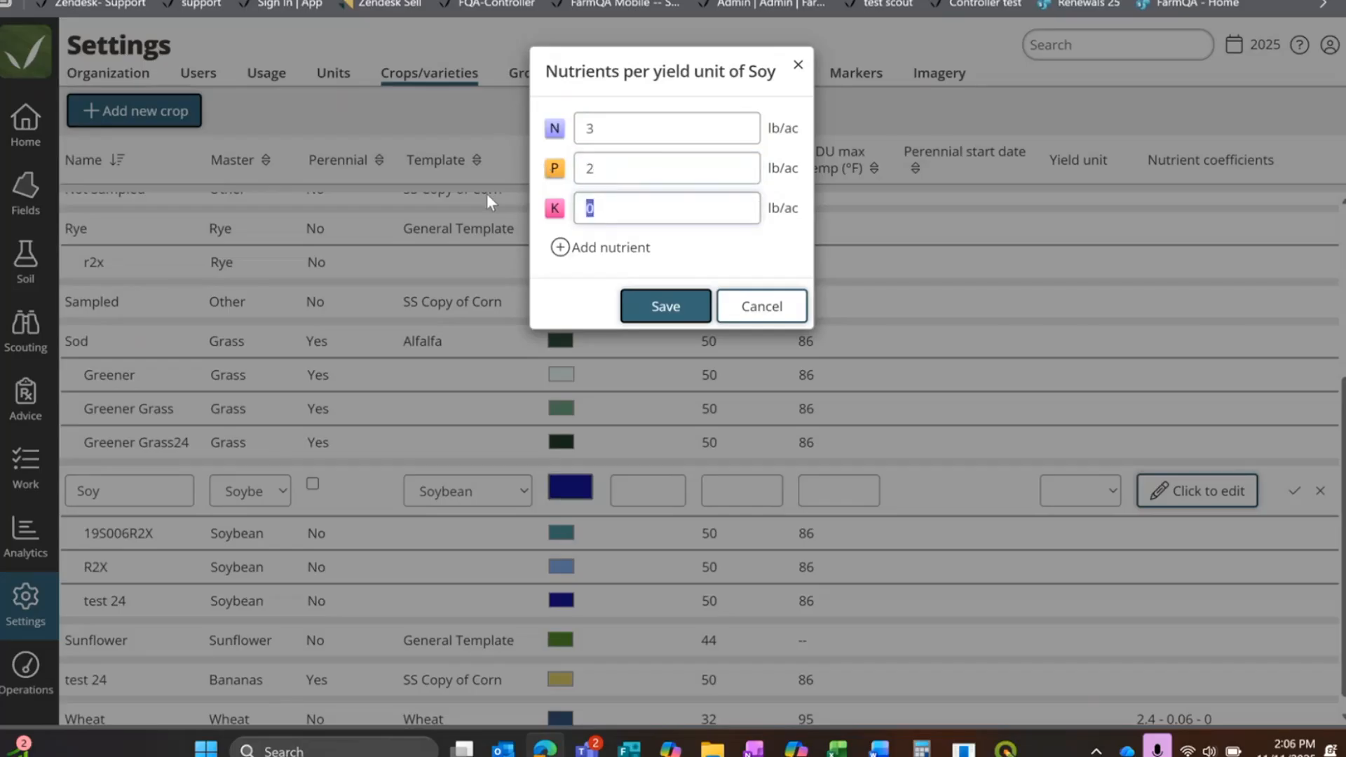
{"action": "type", "text": ".5"}
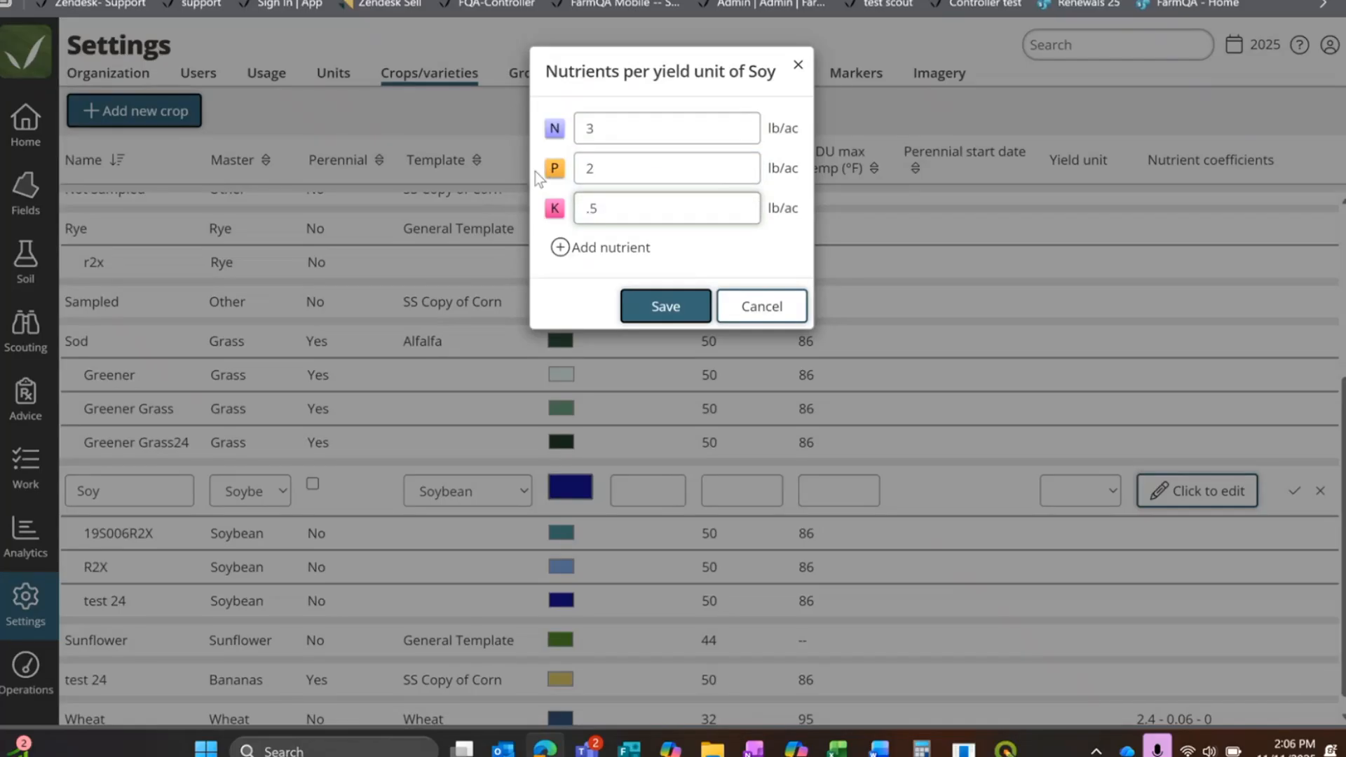
{"action": "left_click", "coordinate": [559, 249]}
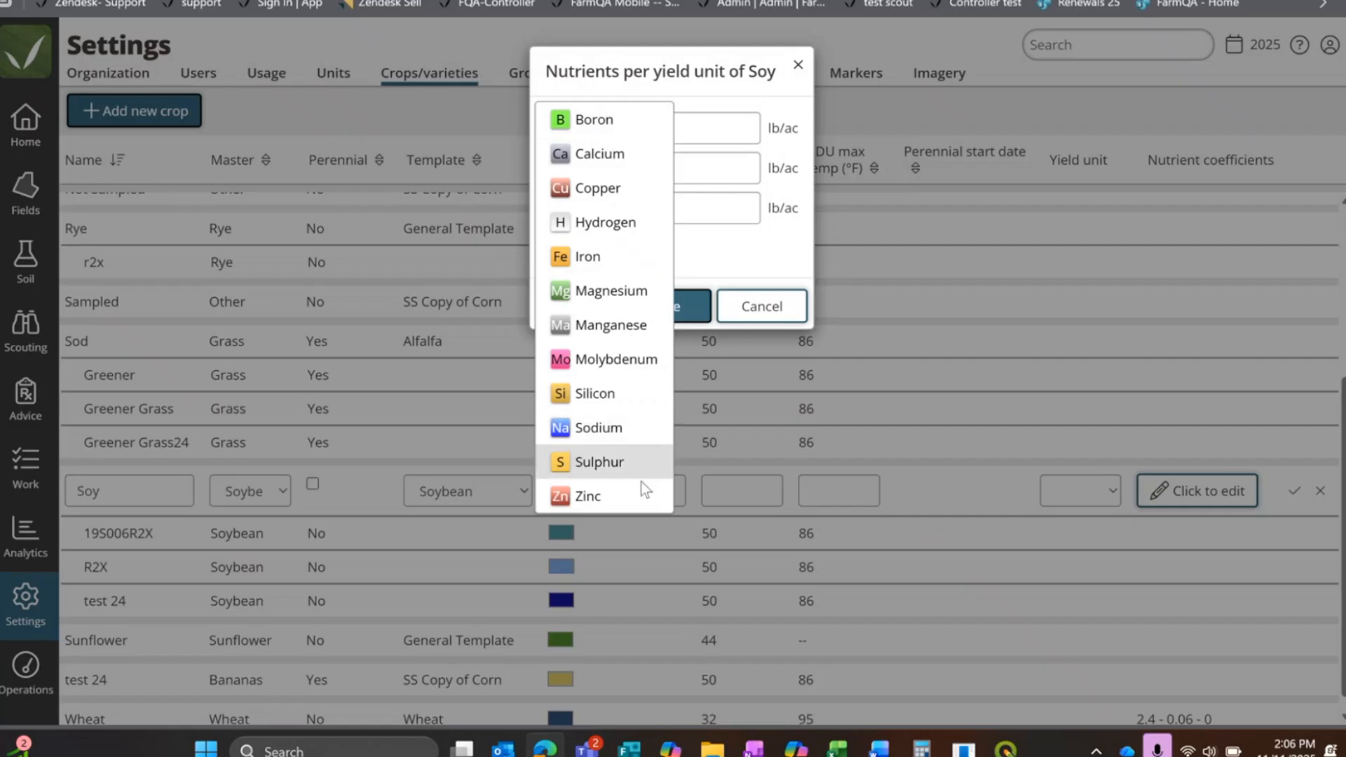
{"action": "left_click", "coordinate": [733, 235]}
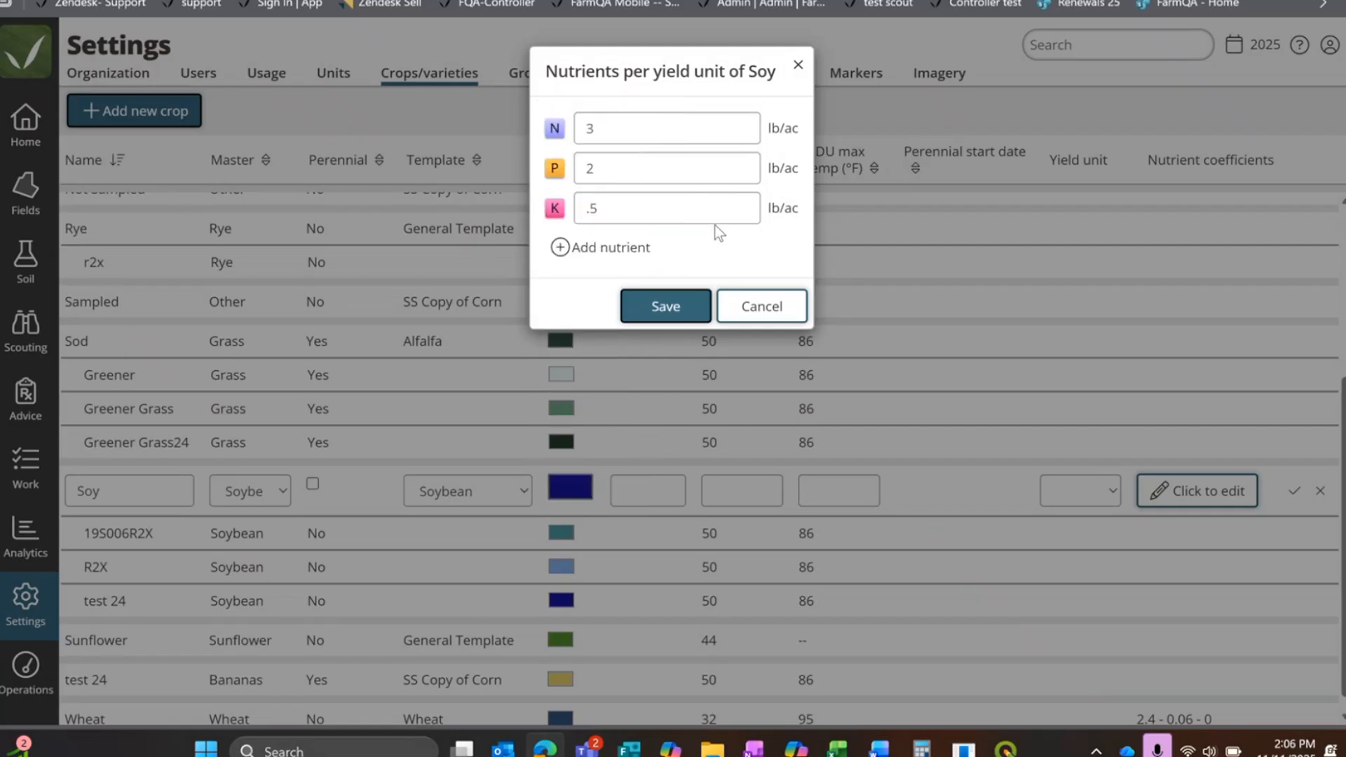
{"action": "left_click", "coordinate": [667, 308]}
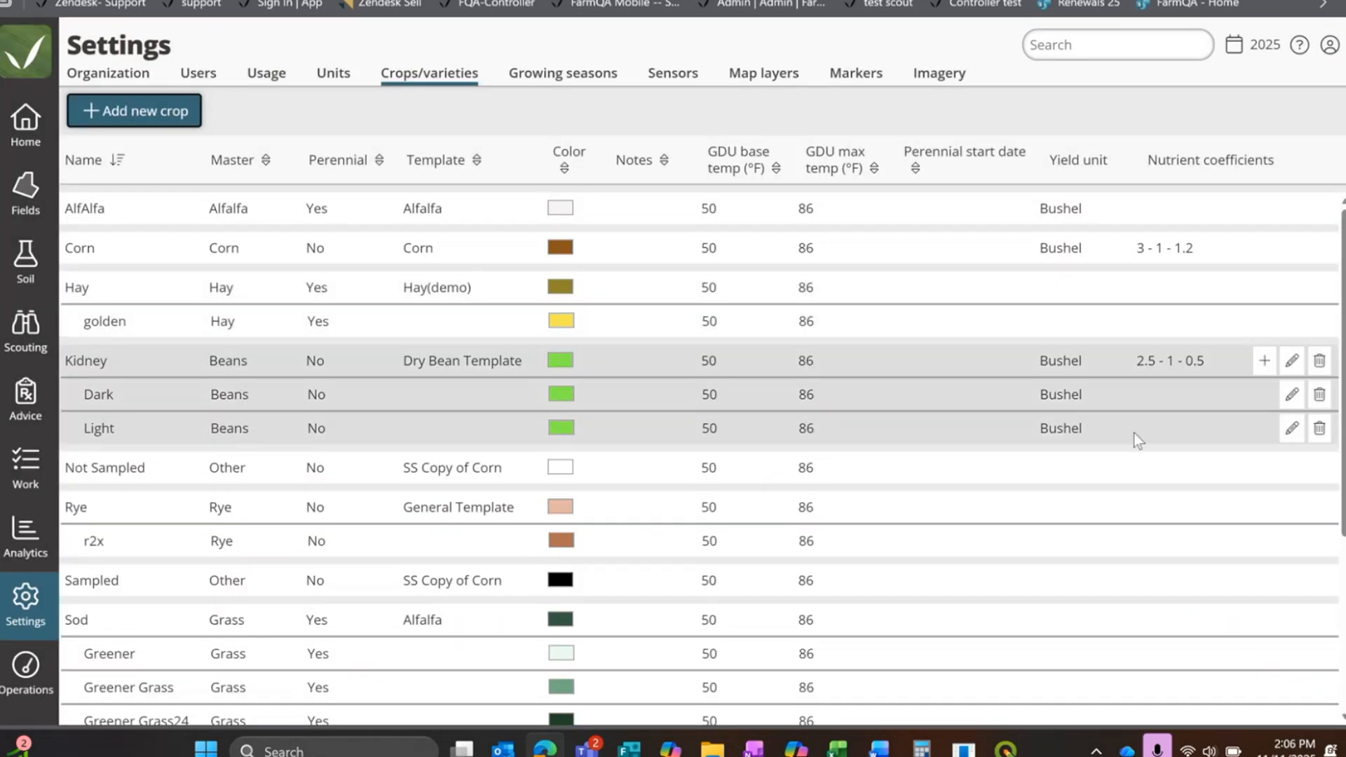
Step: Check the saved nutrient coefficients of the Soy crop in the crops and varieties list
{"action": "scroll", "coordinate": [1149, 413], "scroll_direction": "down", "scroll_amount": 4}
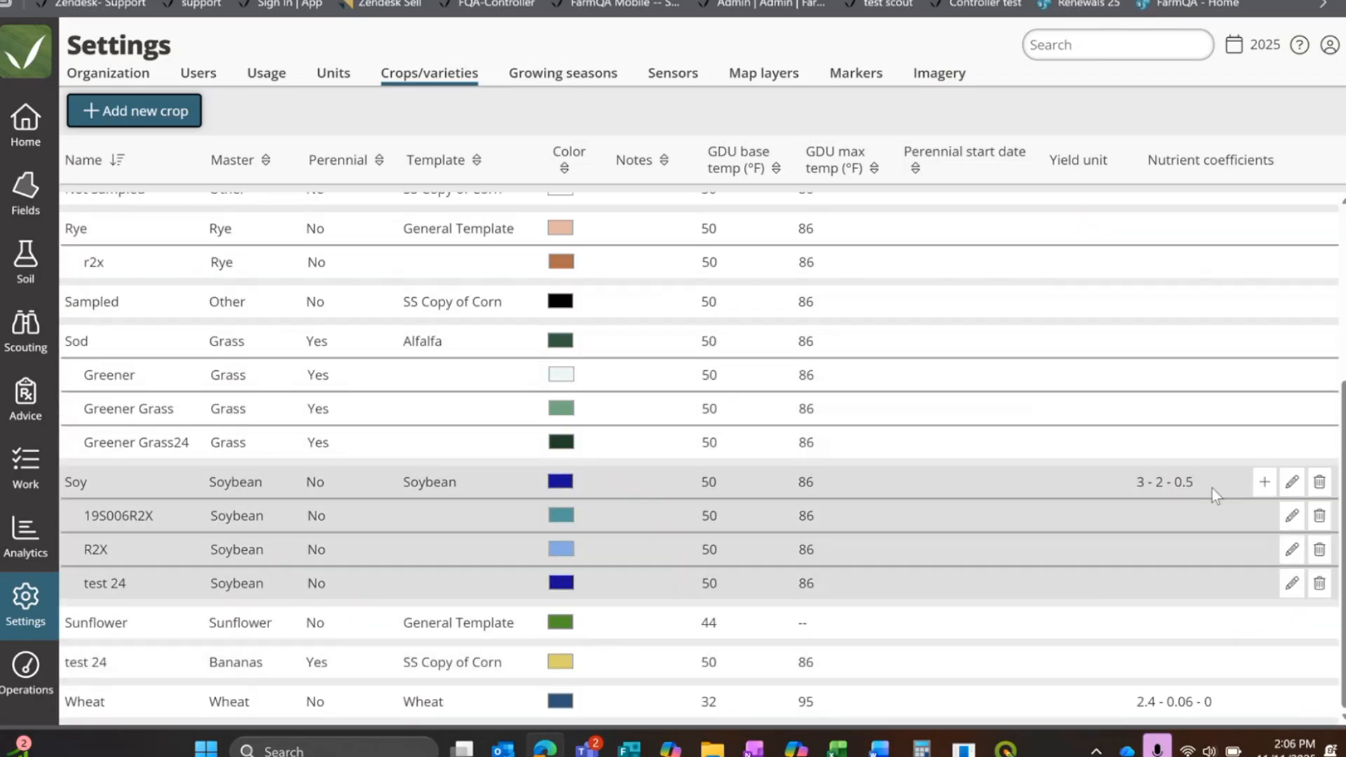
{"action": "left_click_drag", "start_coordinate": [1212, 485], "coordinate": [1122, 474]}
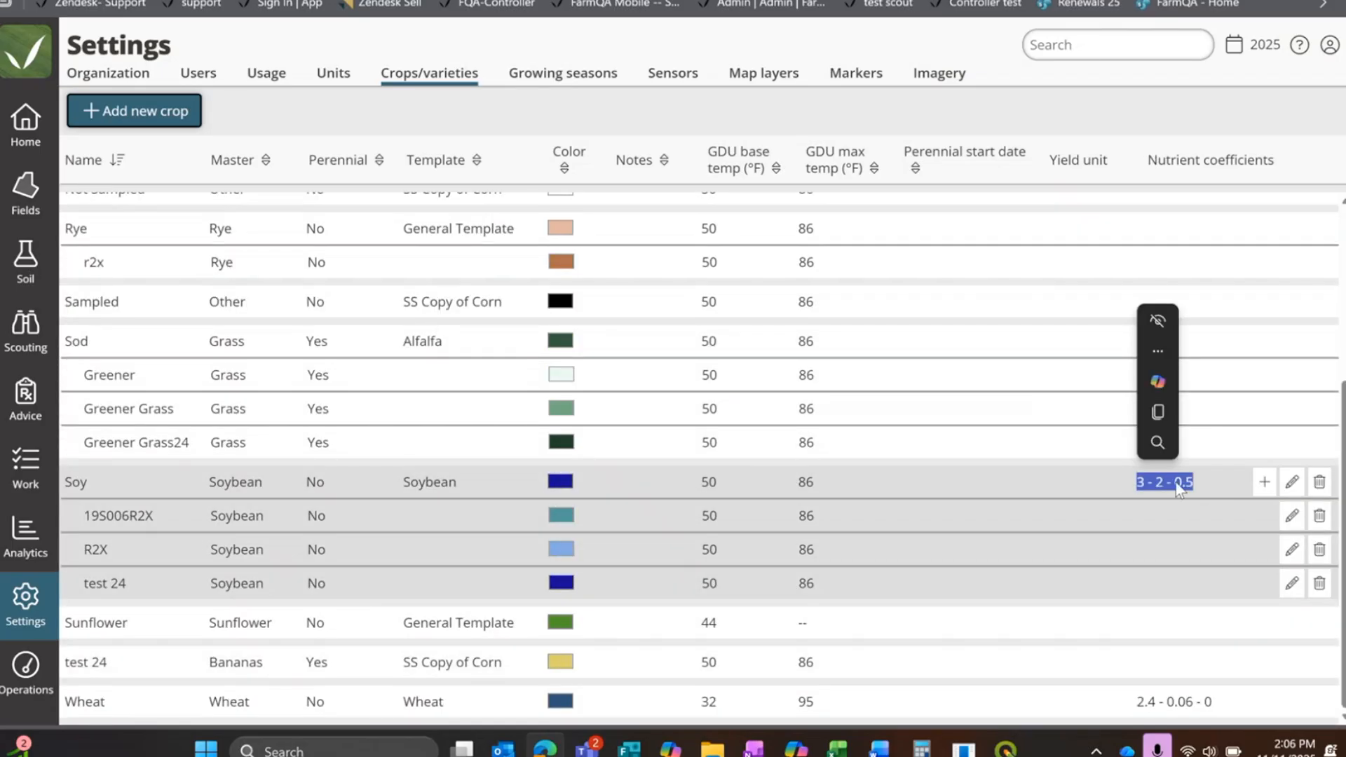
{"action": "left_click", "coordinate": [1183, 515]}
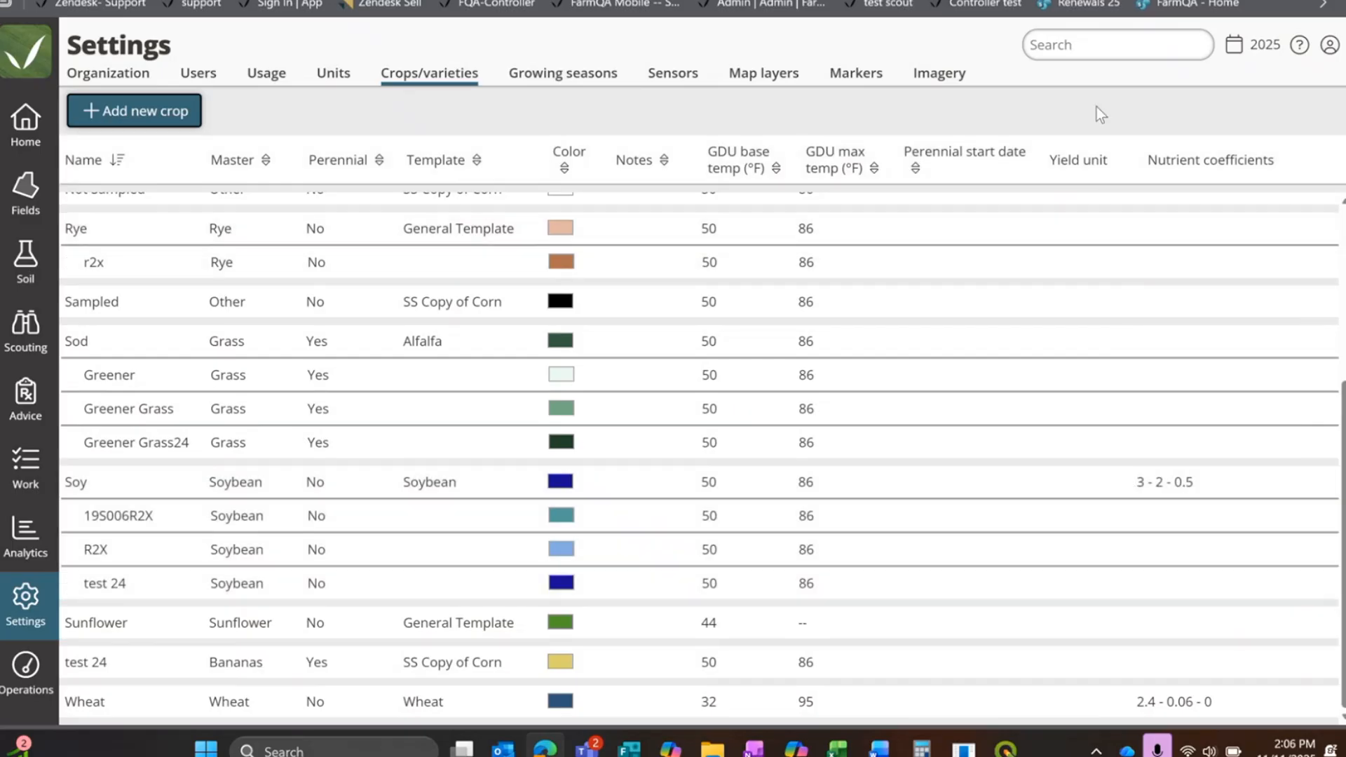
{"action": "scroll", "coordinate": [1017, 307], "scroll_direction": "up", "scroll_amount": 4}
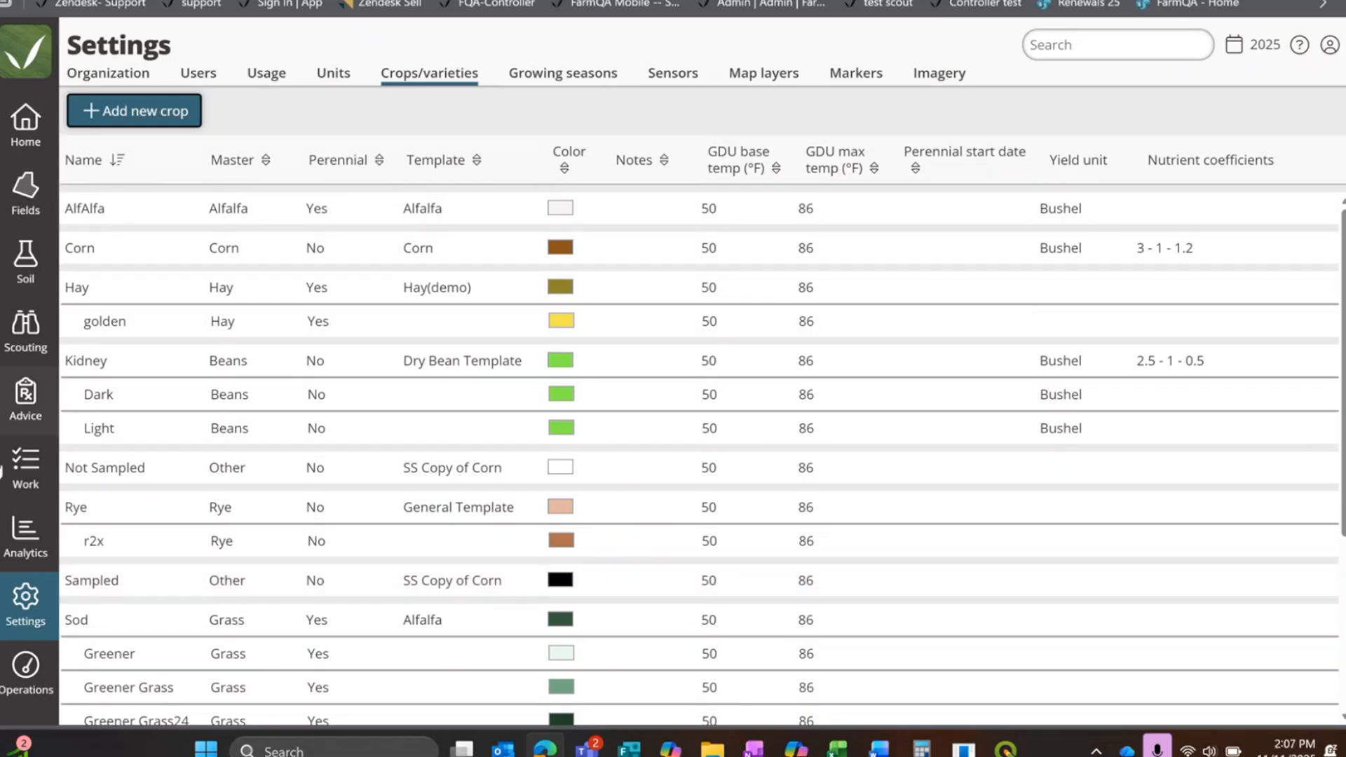
Step: Open the products list in the advice section and look through the existing products and their nutrient analyses
{"action": "left_click", "coordinate": [26, 396]}
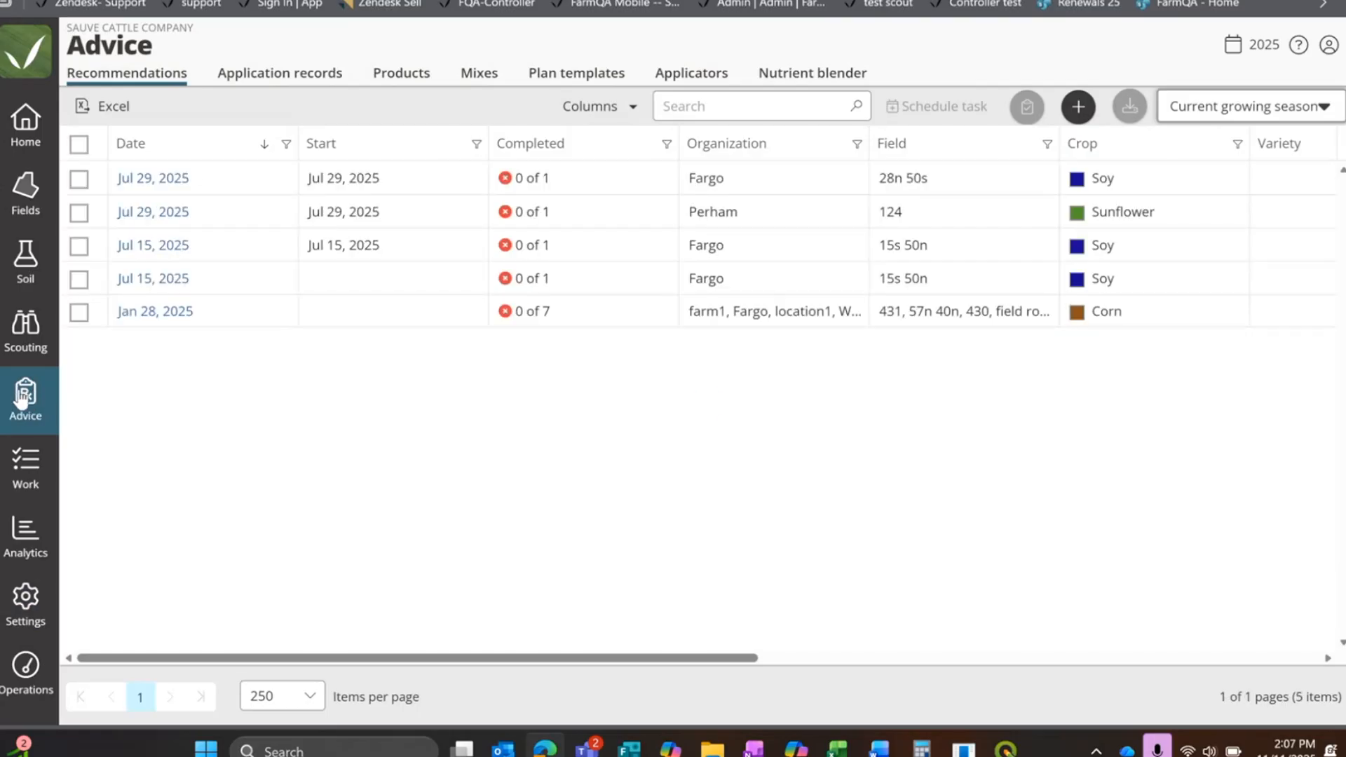
{"action": "left_click", "coordinate": [416, 78]}
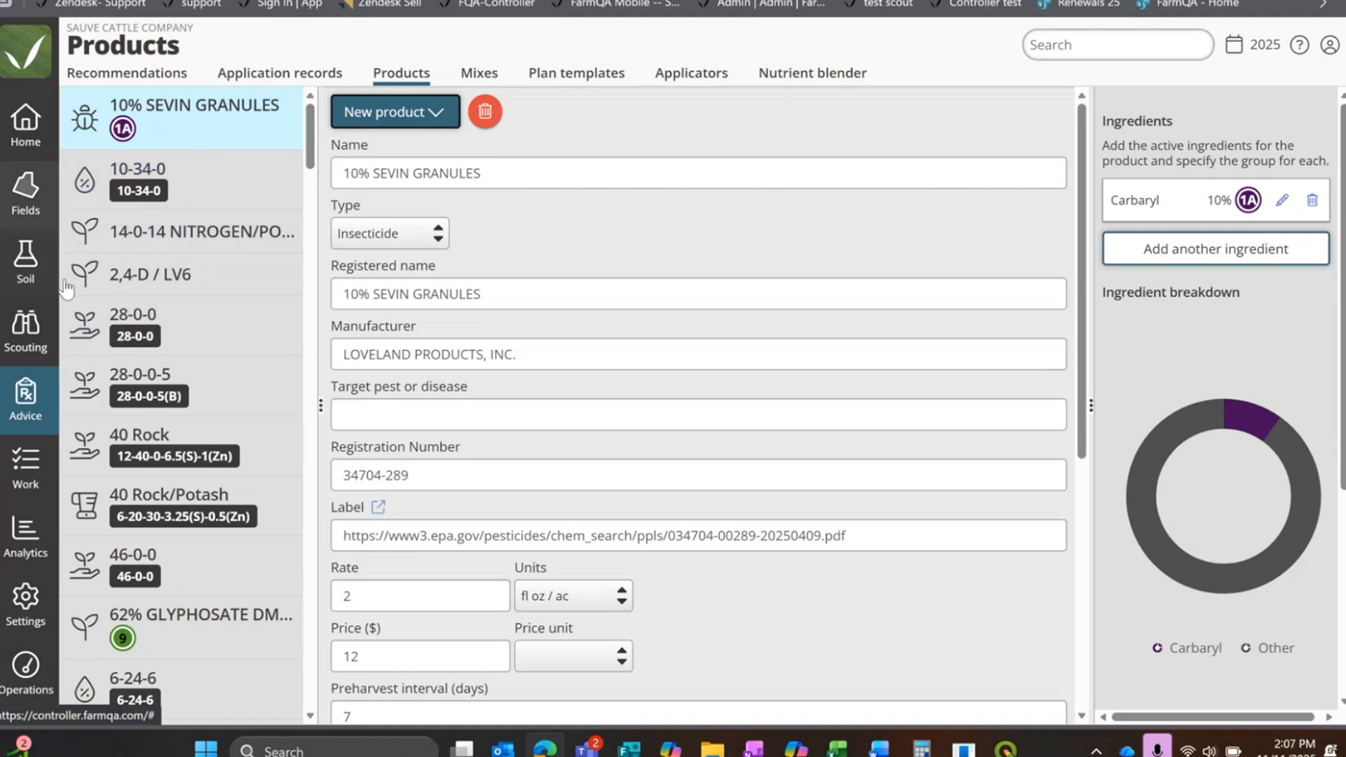
{"action": "scroll", "coordinate": [101, 553], "scroll_direction": "down", "scroll_amount": 3}
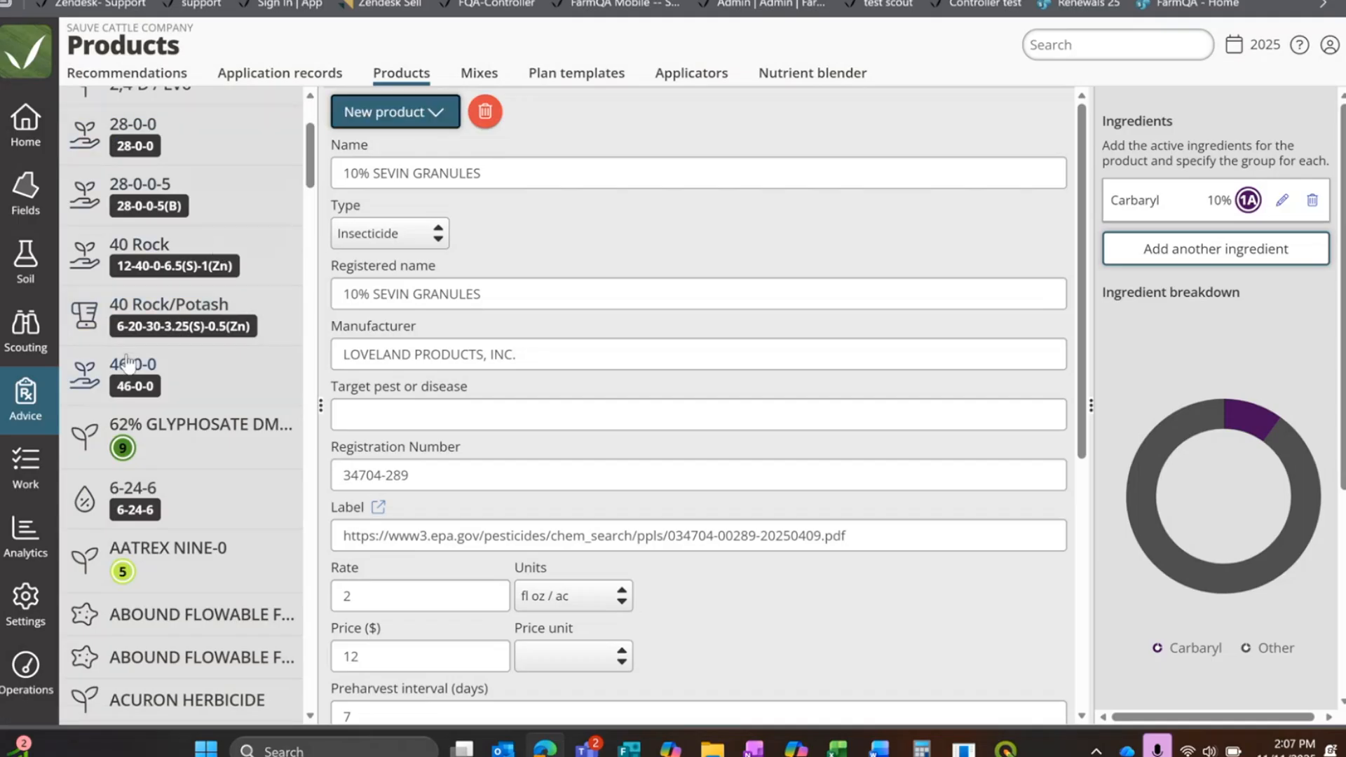
{"action": "scroll", "coordinate": [161, 466], "scroll_direction": "down", "scroll_amount": 7}
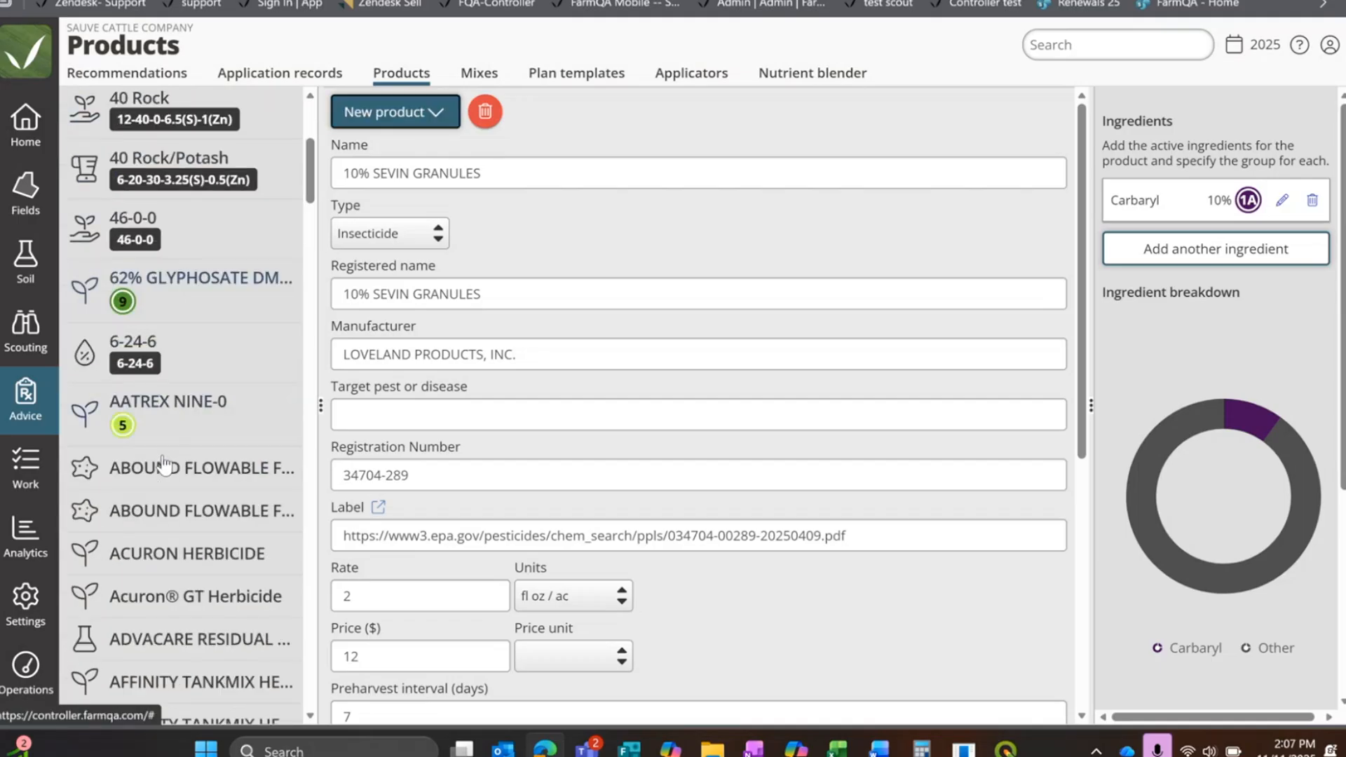
{"action": "scroll", "coordinate": [247, 530], "scroll_direction": "down", "scroll_amount": 3}
{"action": "scroll", "coordinate": [260, 470], "scroll_direction": "up", "scroll_amount": 2}
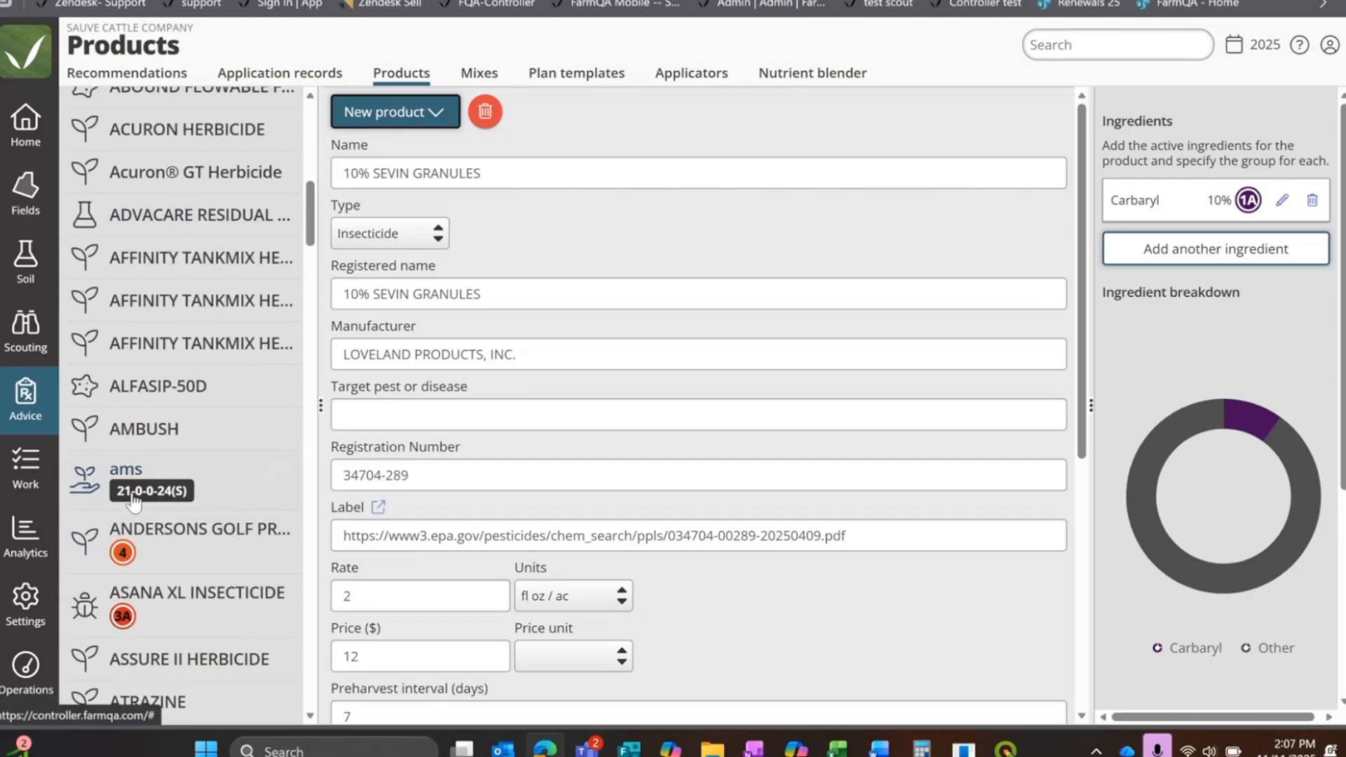
Step: Create a new product named n-p-k and set its type to Blend
{"action": "left_click", "coordinate": [443, 121]}
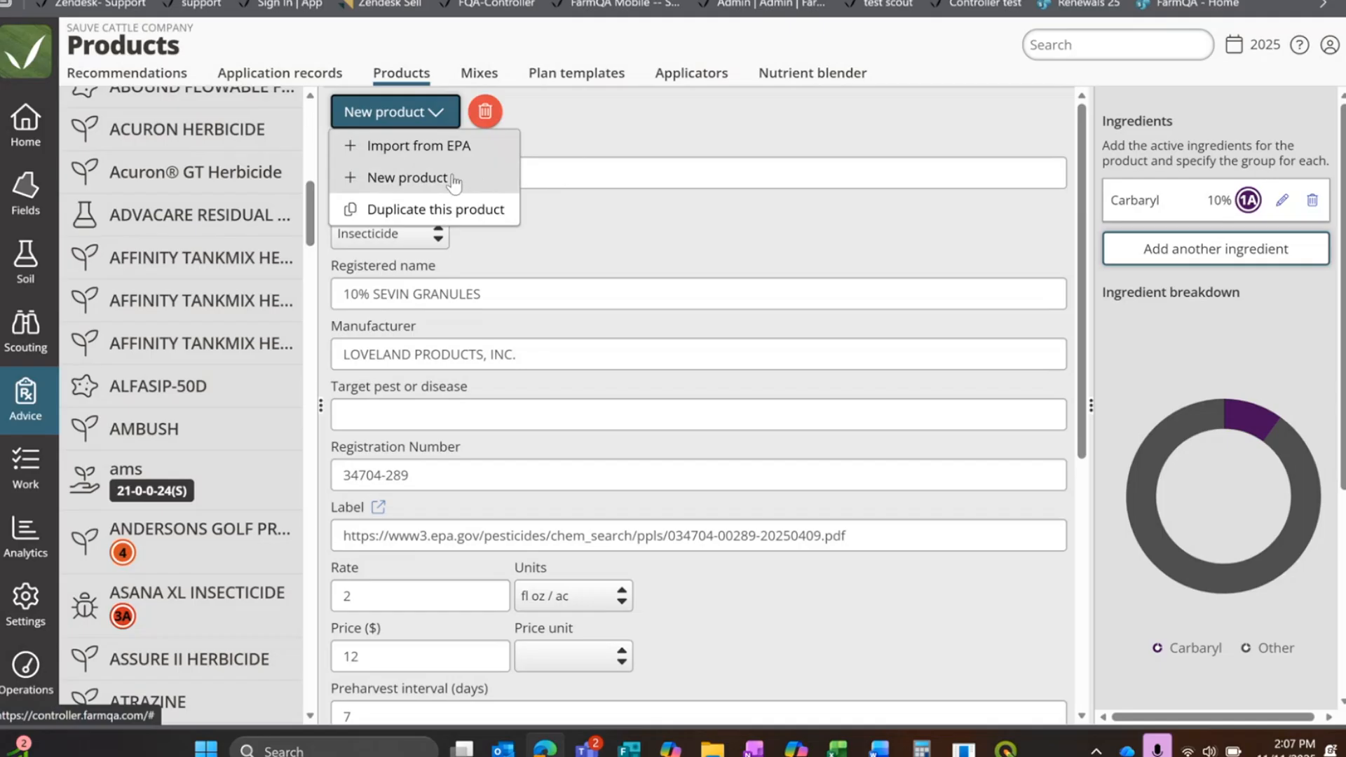
{"action": "left_click", "coordinate": [420, 184]}
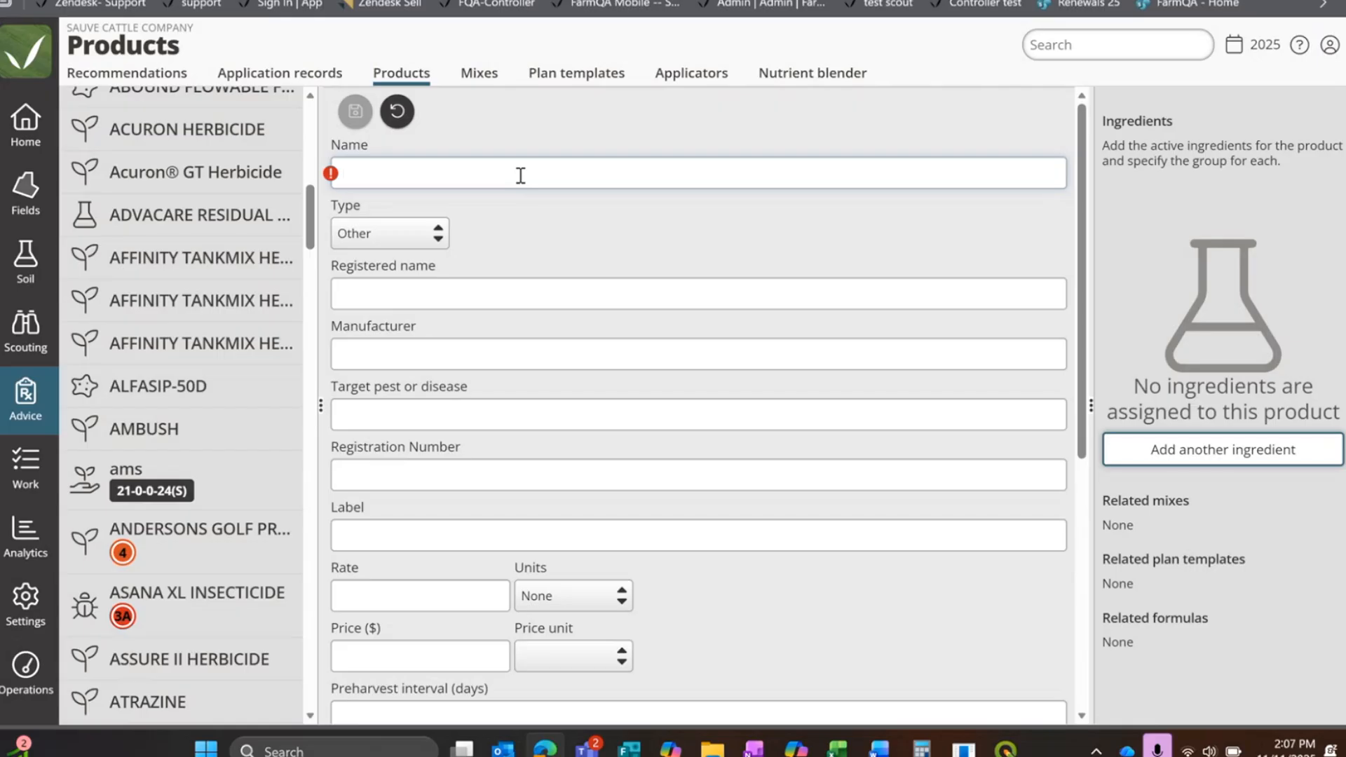
{"action": "type", "text": "n-p-k"}
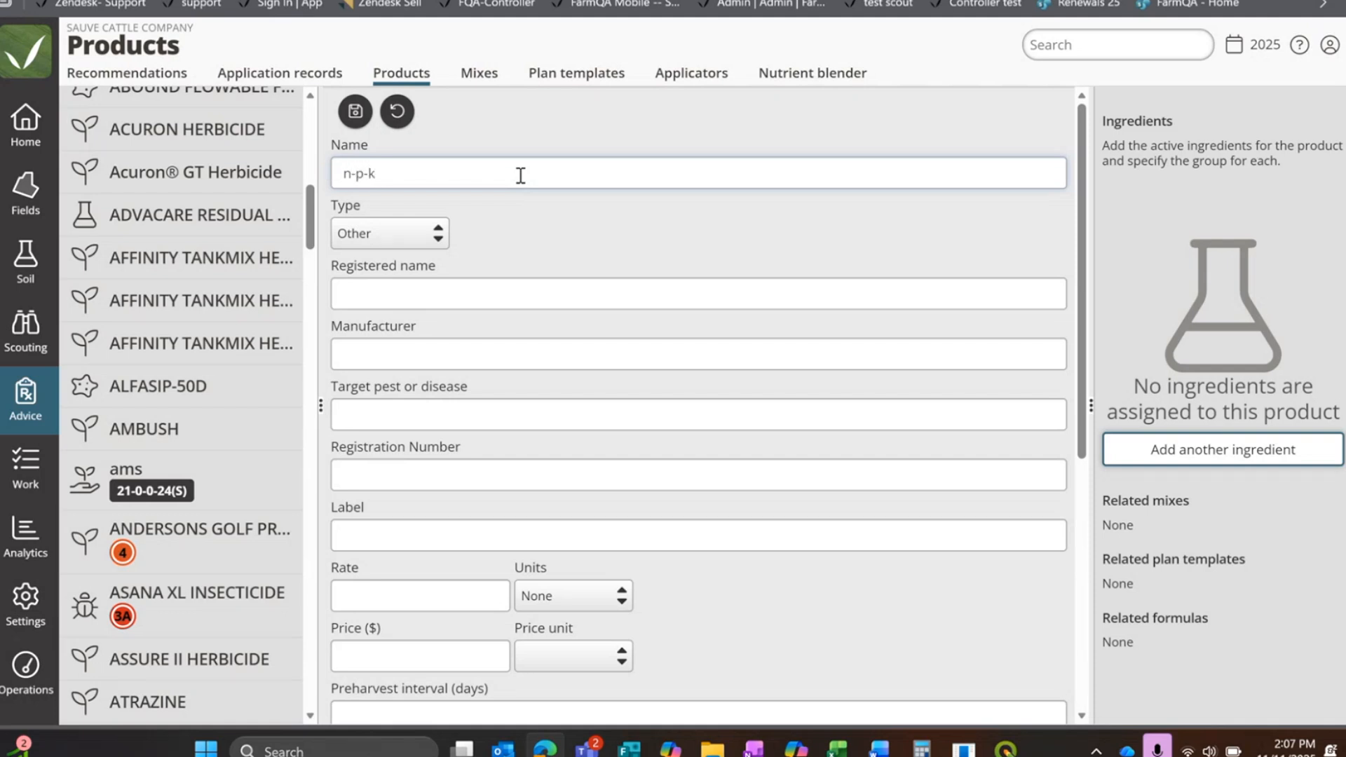
{"action": "left_click", "coordinate": [540, 207]}
{"action": "left_click", "coordinate": [392, 234]}
{"action": "left_click", "coordinate": [519, 215]}
{"action": "left_click", "coordinate": [414, 238]}
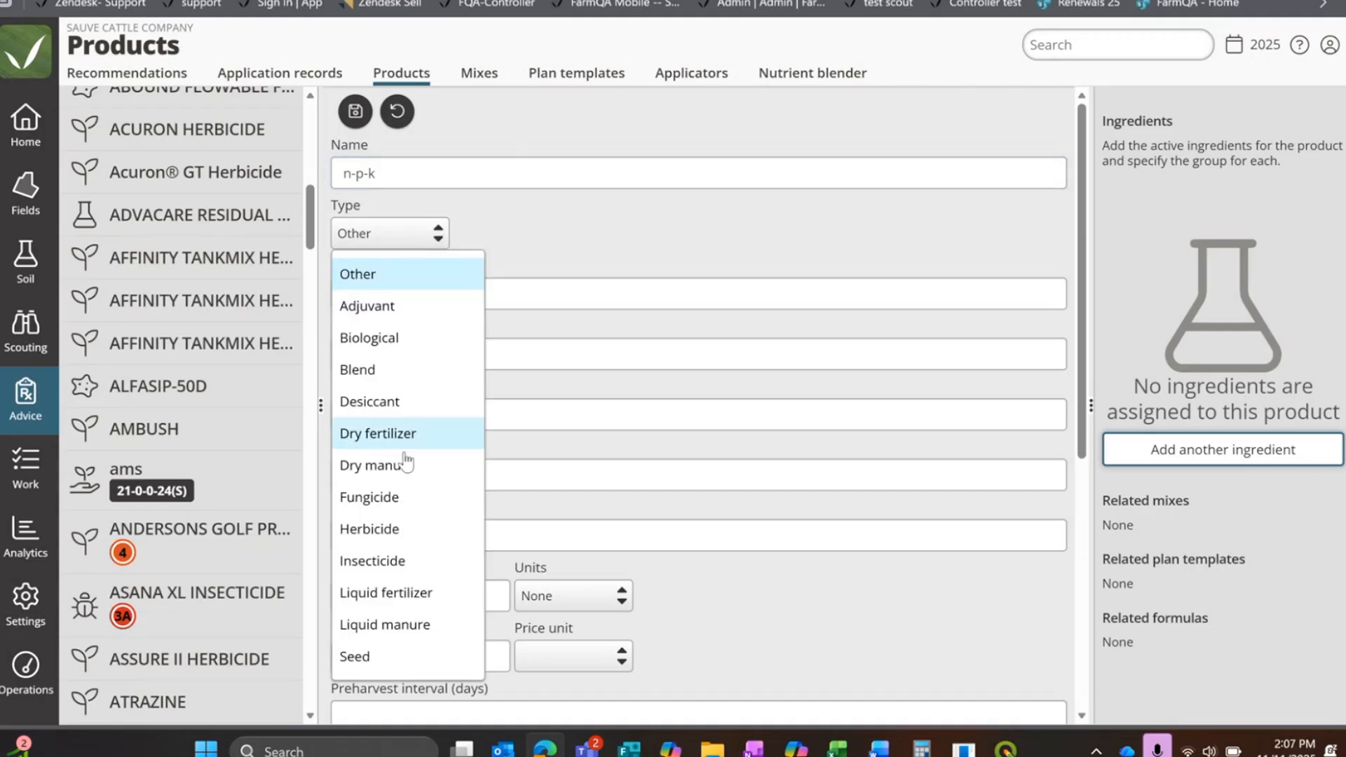
{"action": "left_click", "coordinate": [421, 370]}
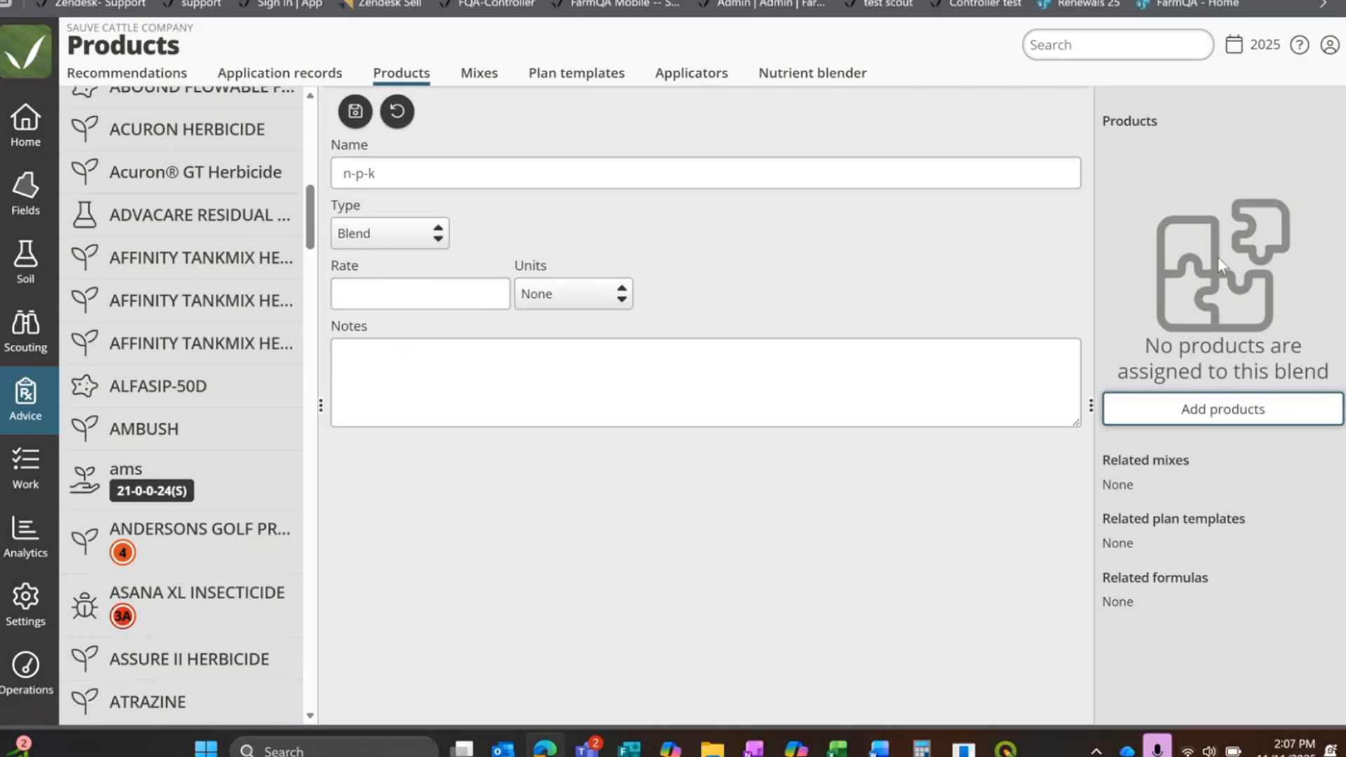
Step: Add the products Nitrogen, Phosphorus and Potassium to the n-p-k blend
{"action": "left_click", "coordinate": [1239, 409]}
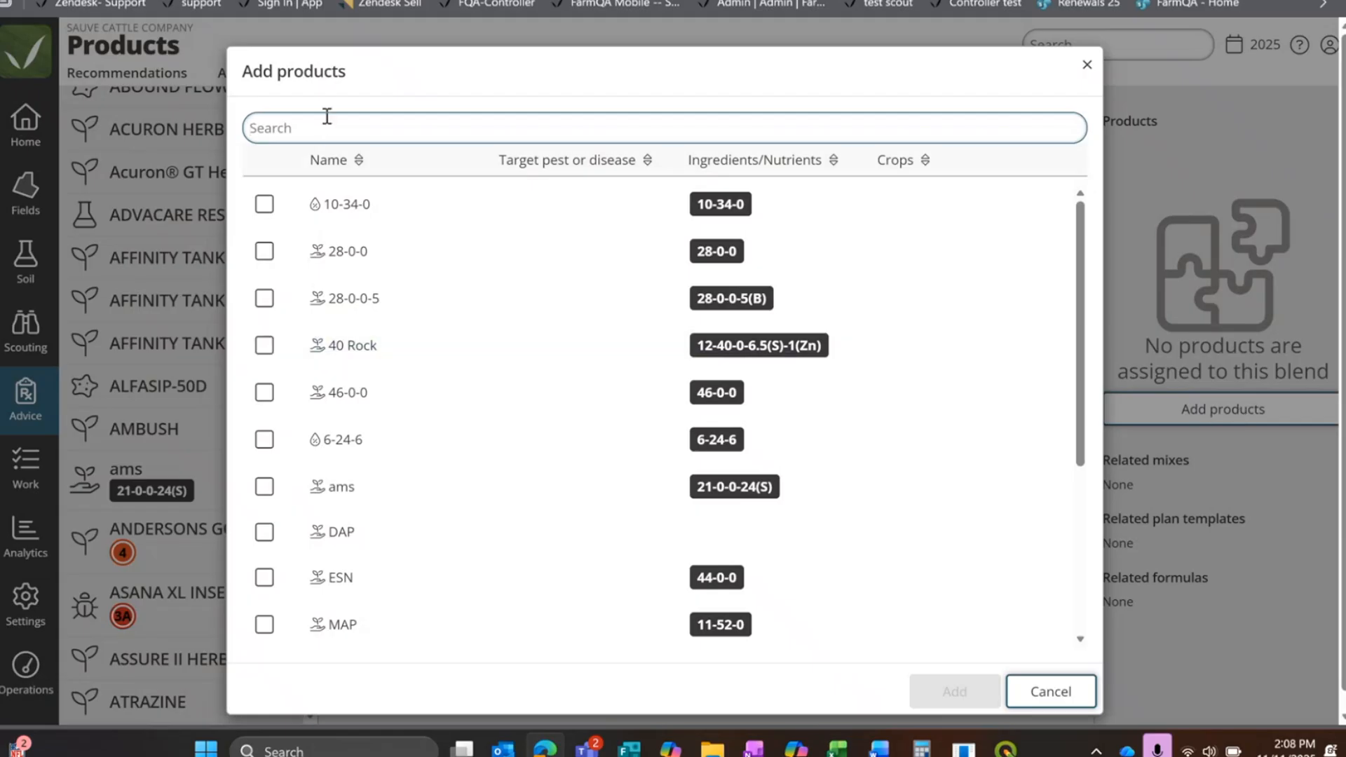
{"action": "scroll", "coordinate": [424, 344], "scroll_direction": "down", "scroll_amount": 4}
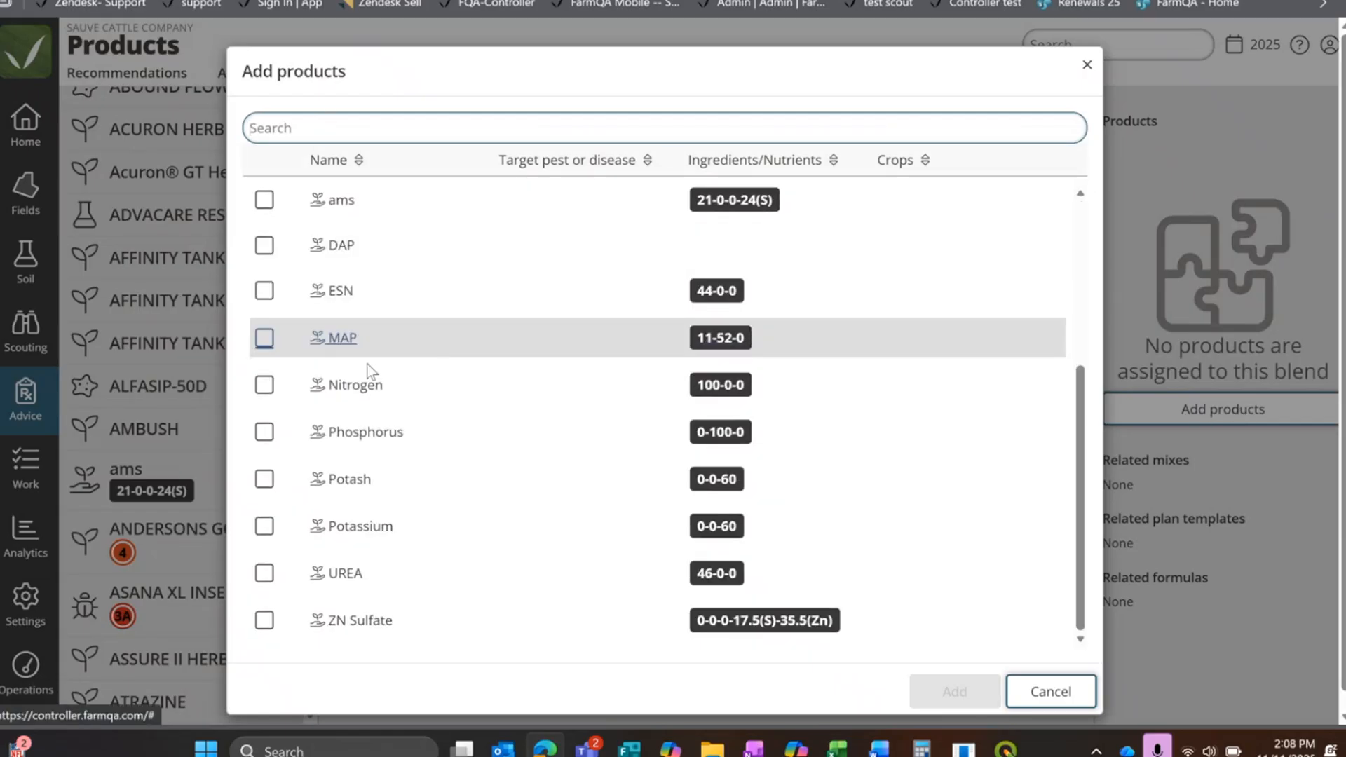
{"action": "left_click", "coordinate": [263, 387]}
{"action": "left_click", "coordinate": [264, 431]}
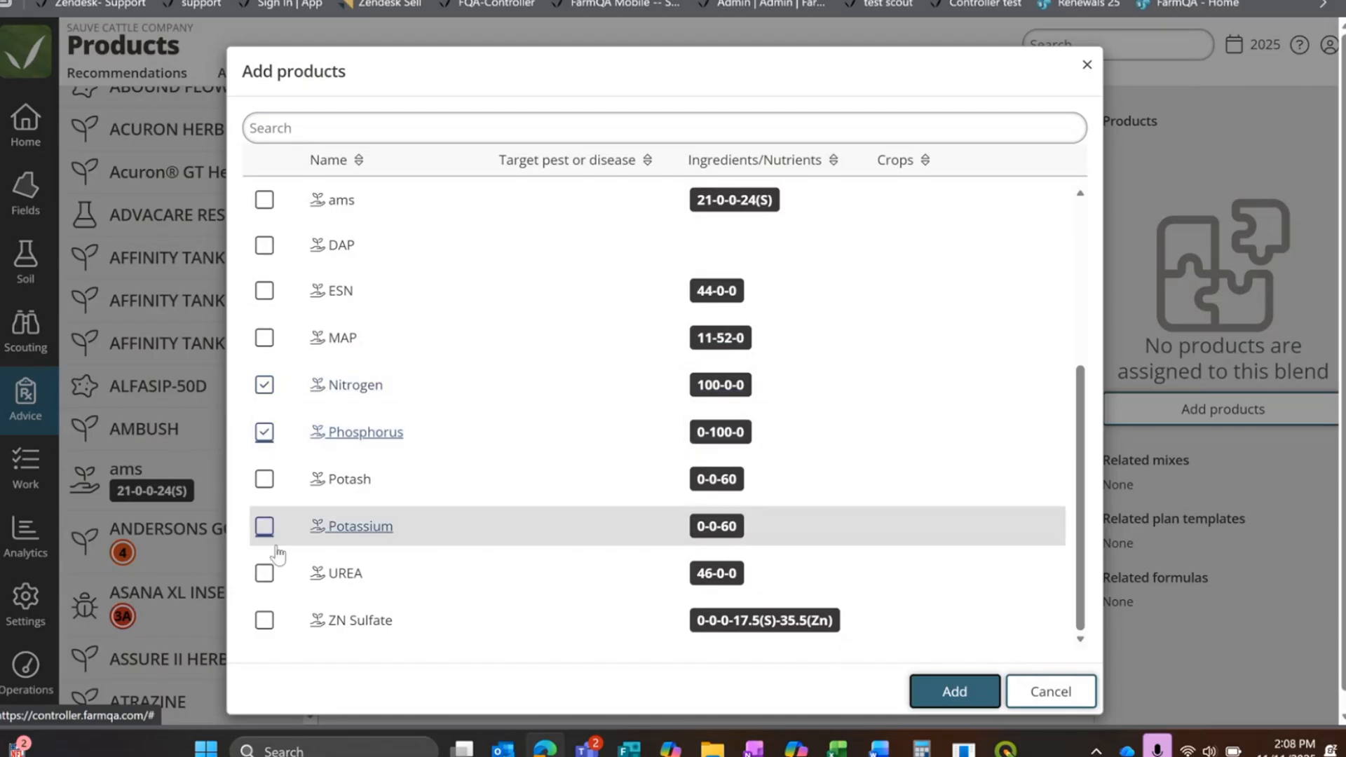
{"action": "left_click", "coordinate": [265, 527]}
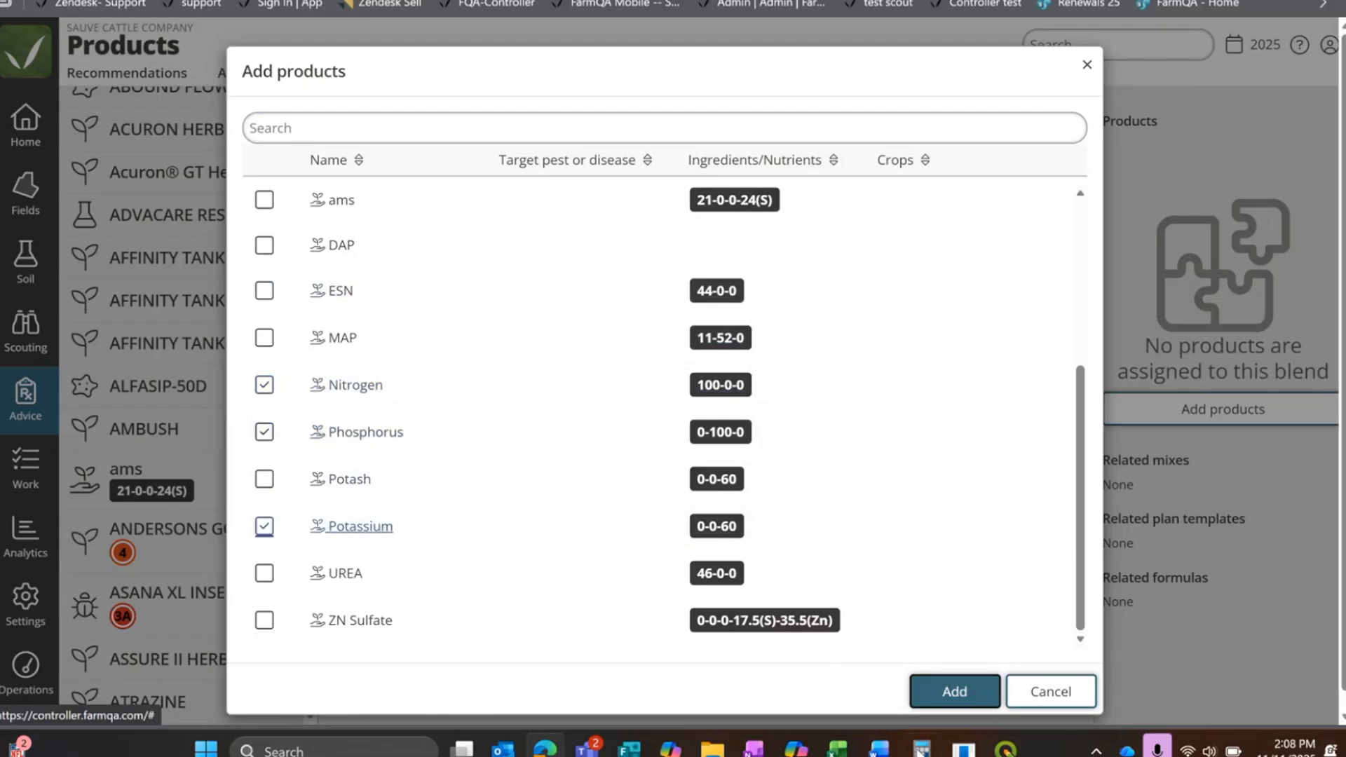
{"action": "left_click", "coordinate": [946, 686]}
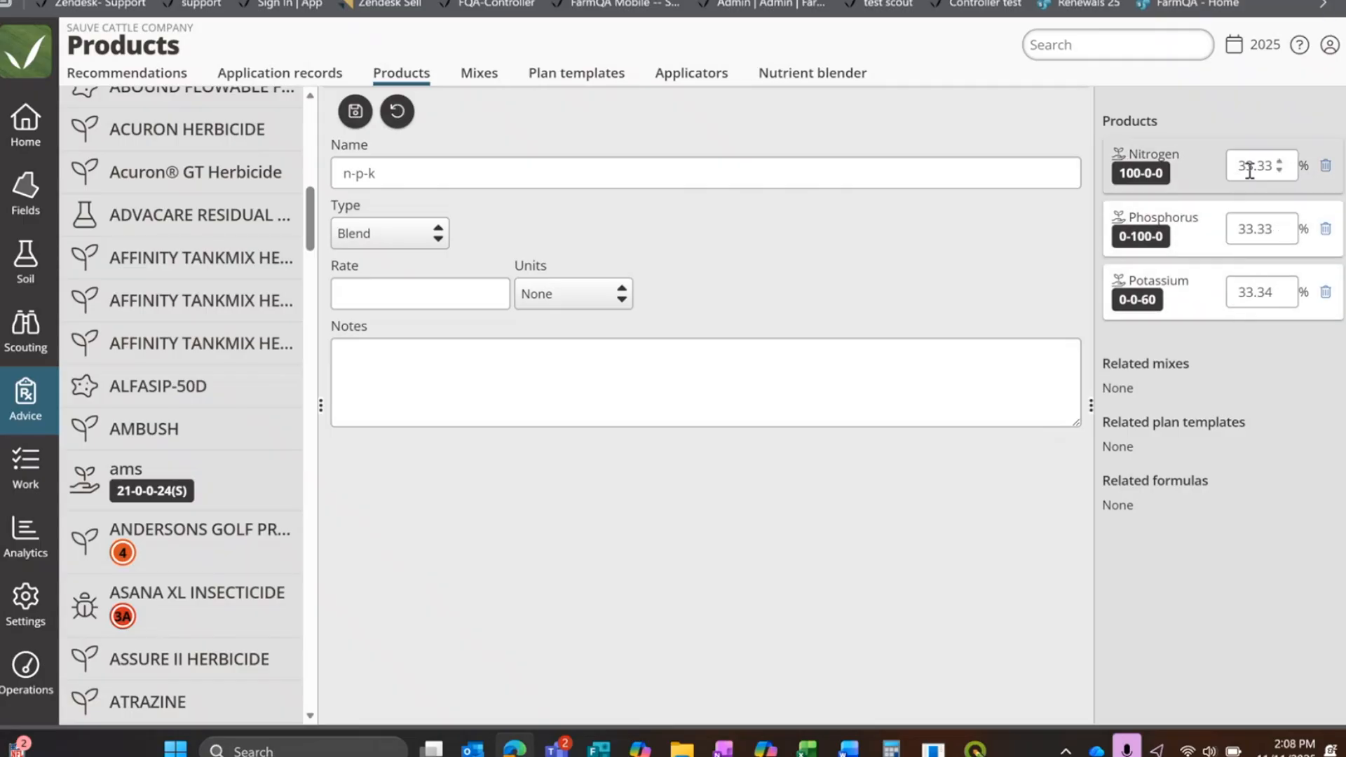
Step: Set the blend percentages to 50 for Nitrogen, 30 for Phosphorus and 20 for Potassium
{"action": "left_click_drag", "start_coordinate": [1241, 167], "coordinate": [1282, 162]}
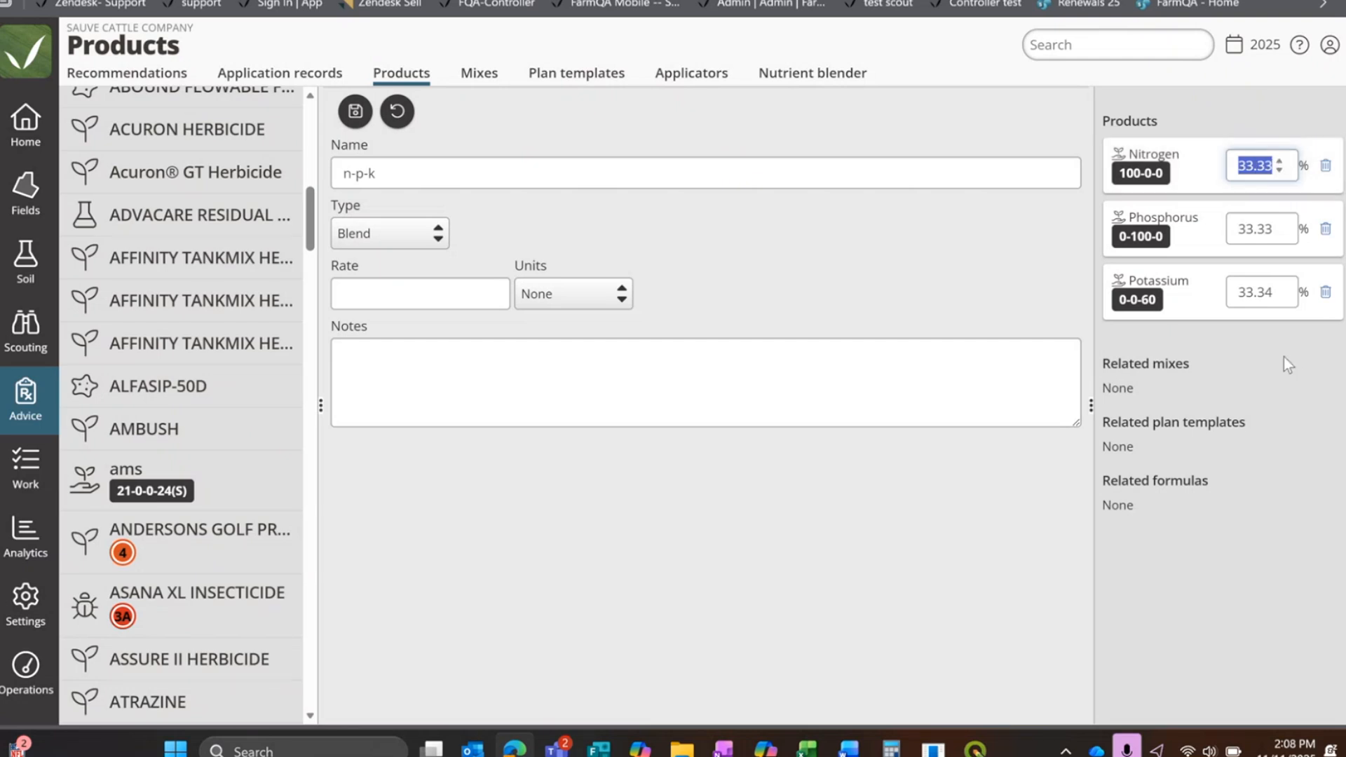
{"action": "type", "text": "50"}
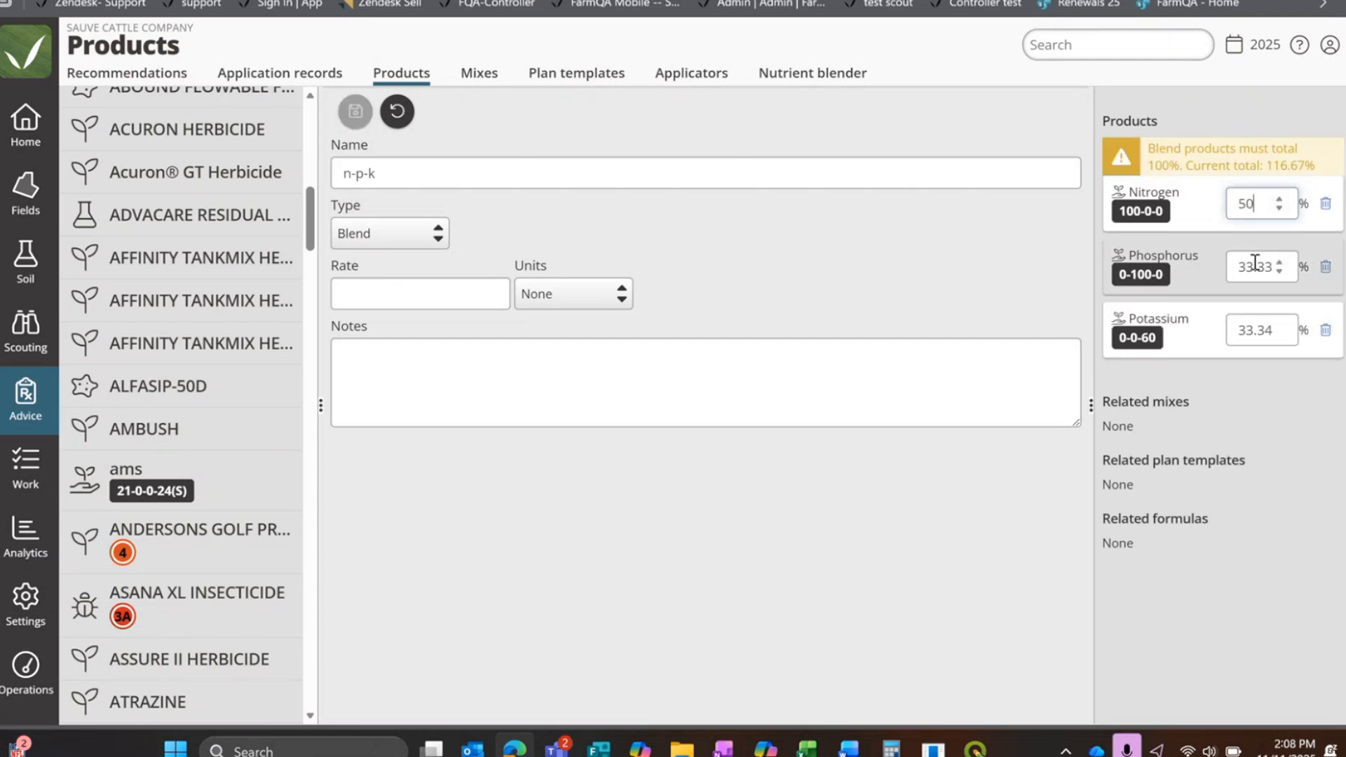
{"action": "left_click_drag", "start_coordinate": [1233, 268], "coordinate": [1289, 262]}
{"action": "type", "text": "30"}
{"action": "left_click_drag", "start_coordinate": [1232, 331], "coordinate": [1283, 333]}
{"action": "type", "text": "20"}
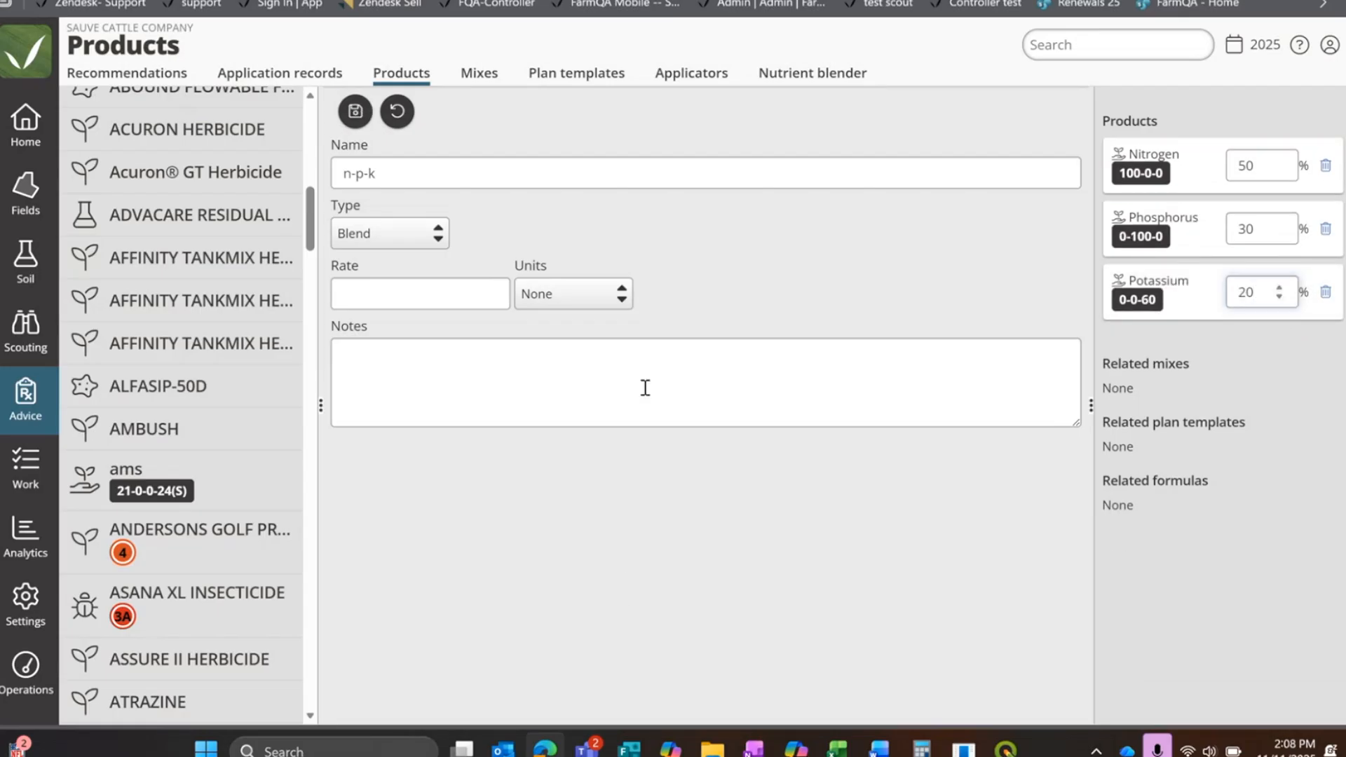
{"action": "left_click", "coordinate": [591, 492]}
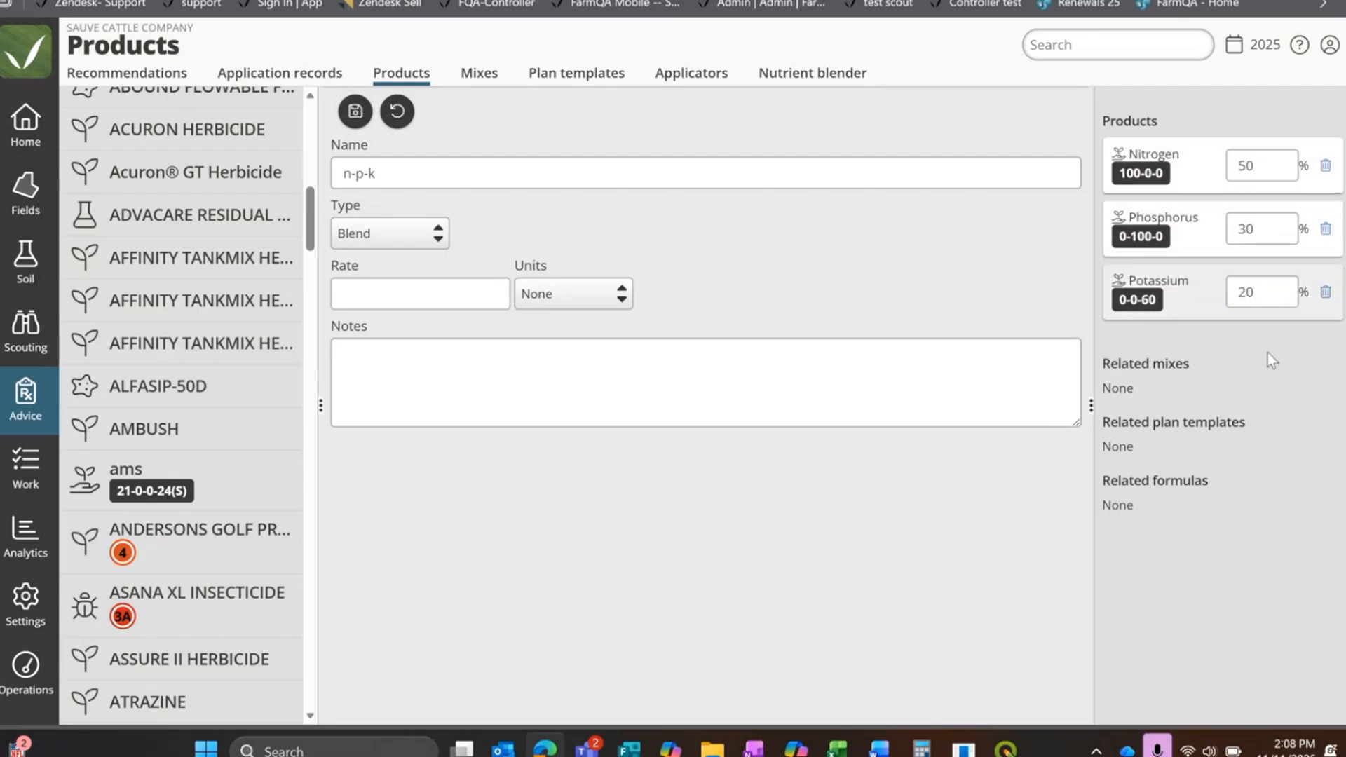
Step: Set the n-p-k blend's rate to 10 lbs / ac and save the product
{"action": "left_click", "coordinate": [457, 290]}
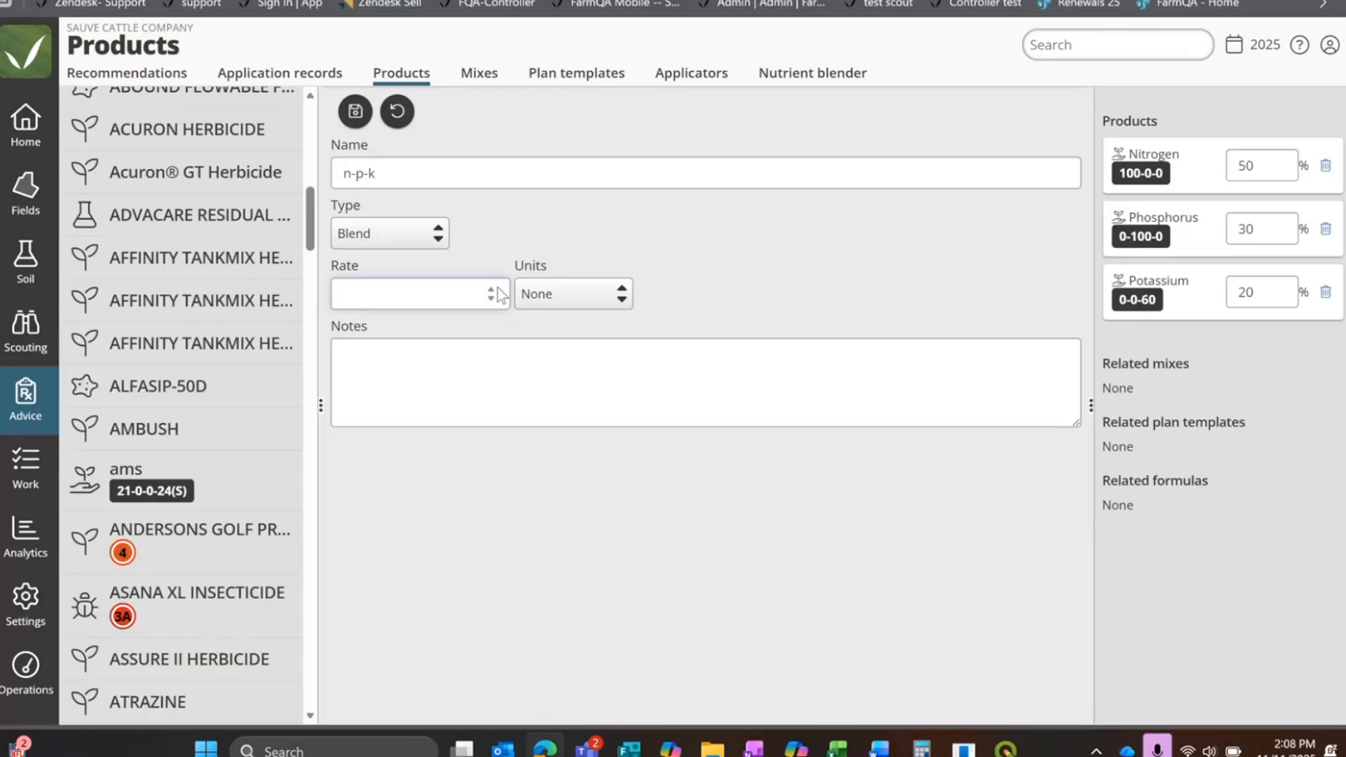
{"action": "left_click", "coordinate": [569, 307]}
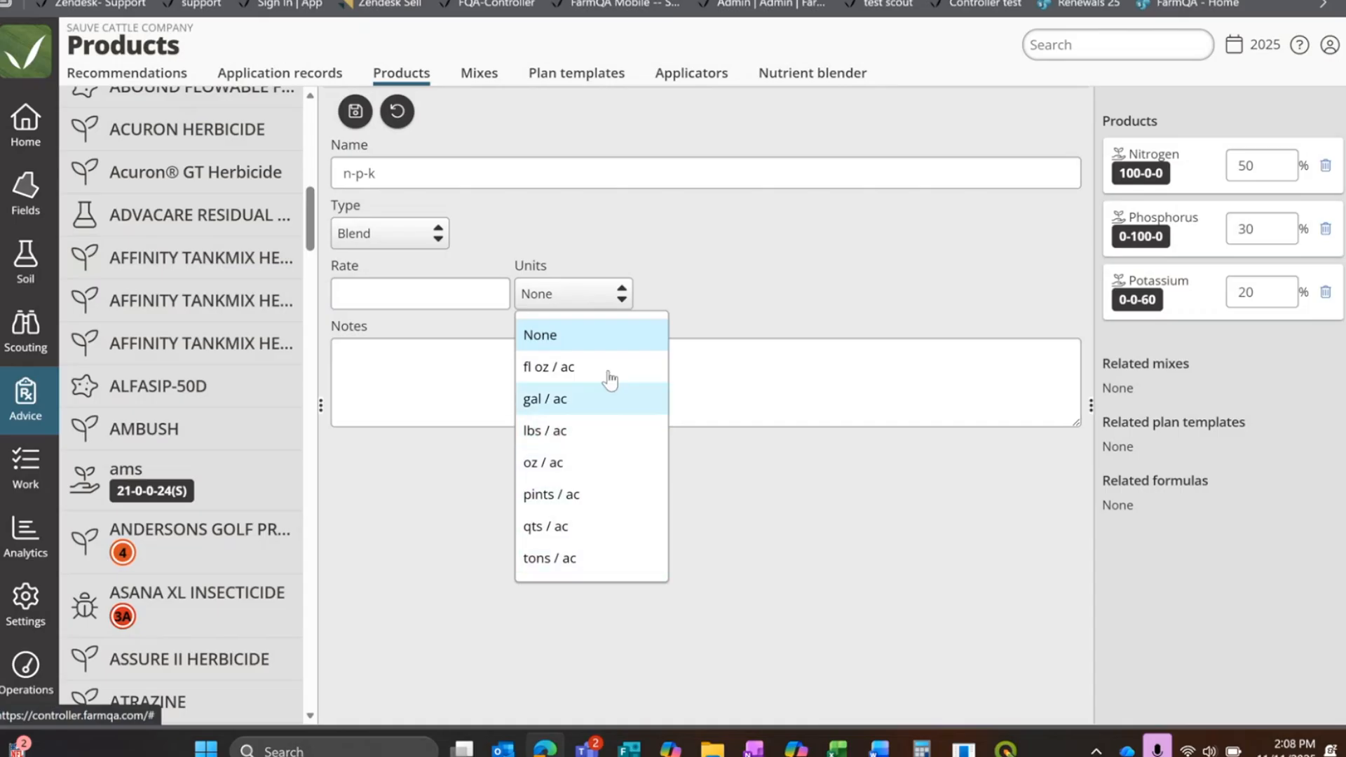
{"action": "left_click", "coordinate": [604, 436]}
{"action": "left_click", "coordinate": [445, 291]}
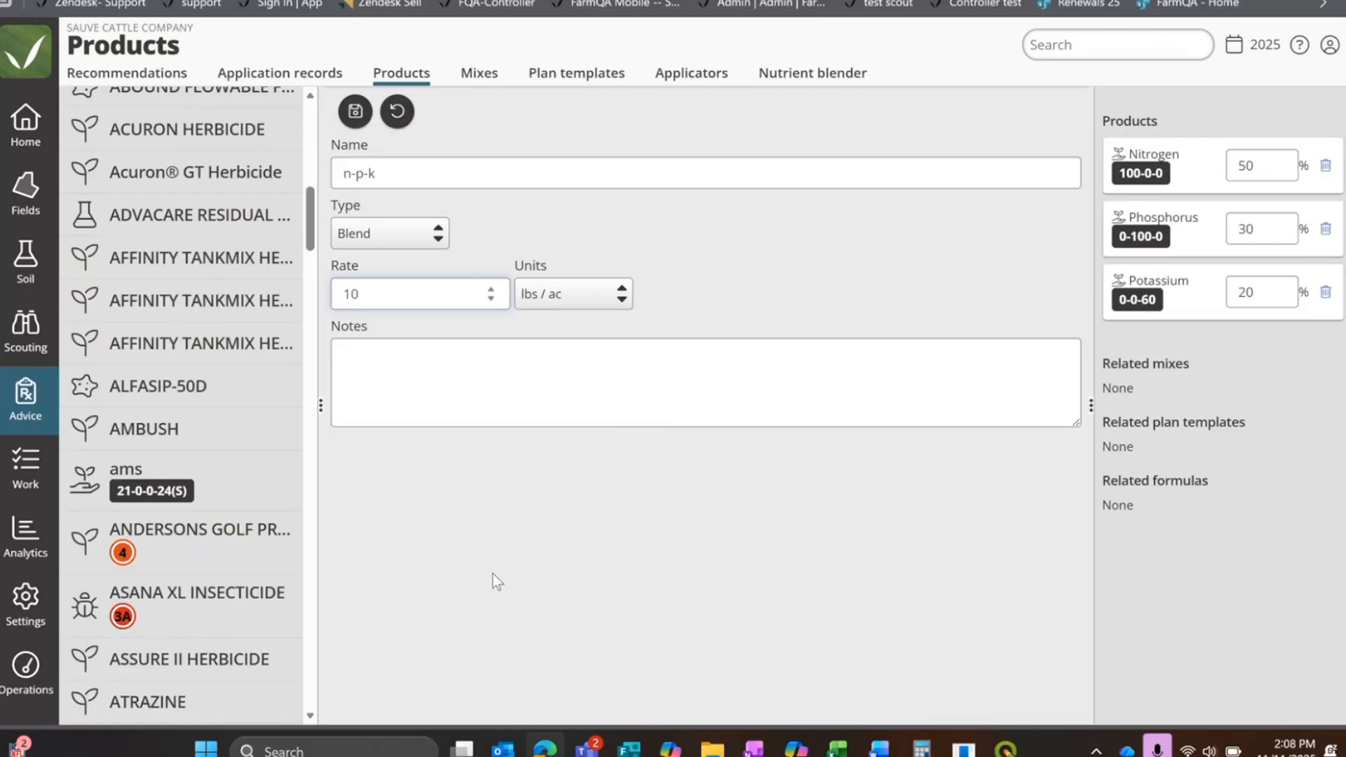
{"action": "left_click", "coordinate": [363, 119]}
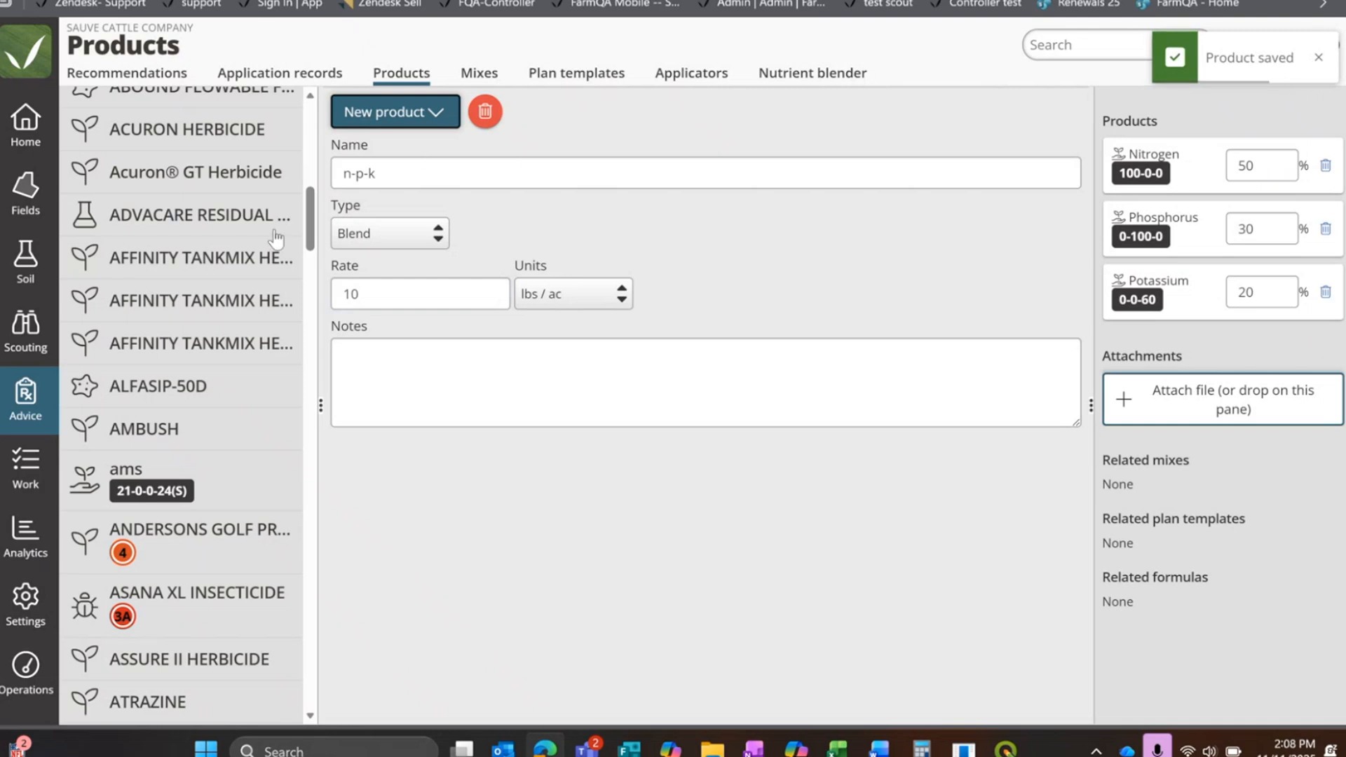
Step: Start another new product from scratch and name it Nitrogen
{"action": "left_click_drag", "start_coordinate": [310, 219], "coordinate": [308, 413]}
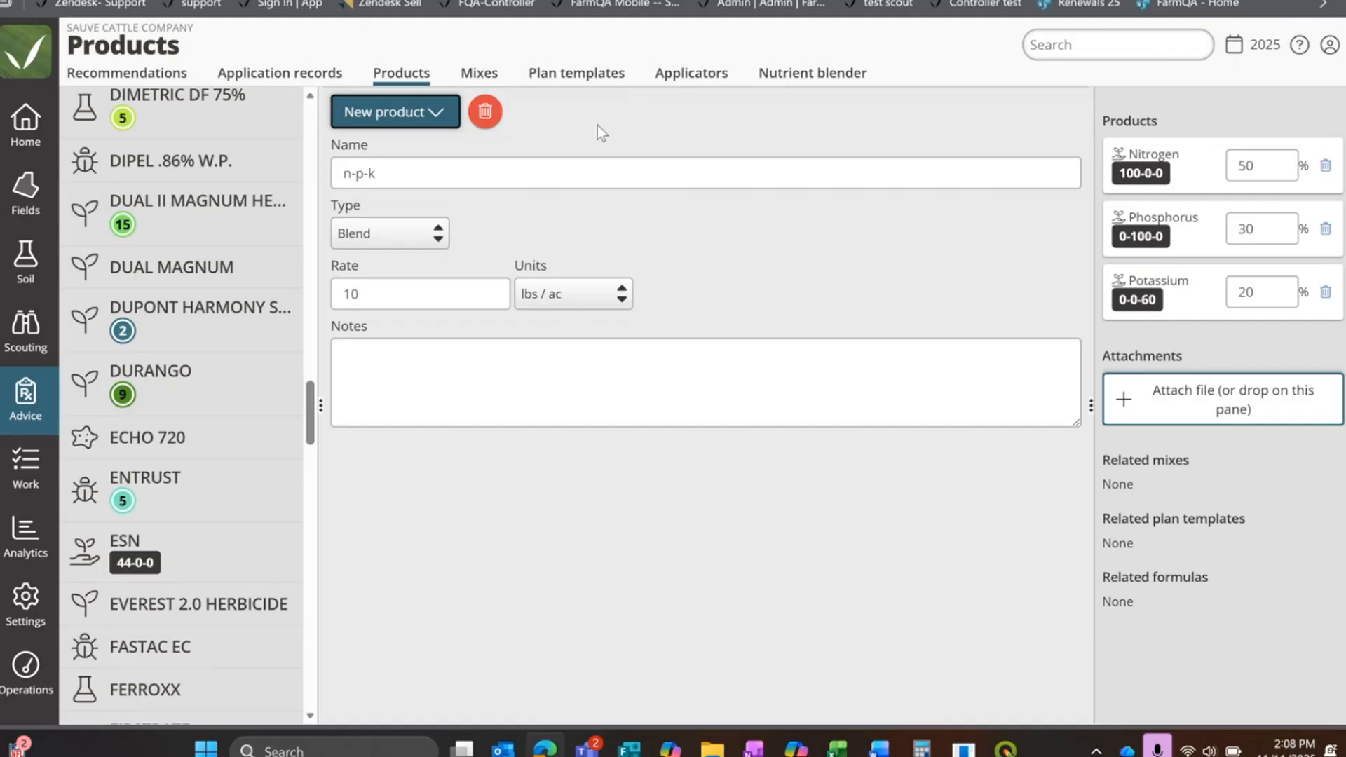
{"action": "left_click", "coordinate": [431, 123]}
{"action": "left_click", "coordinate": [404, 177]}
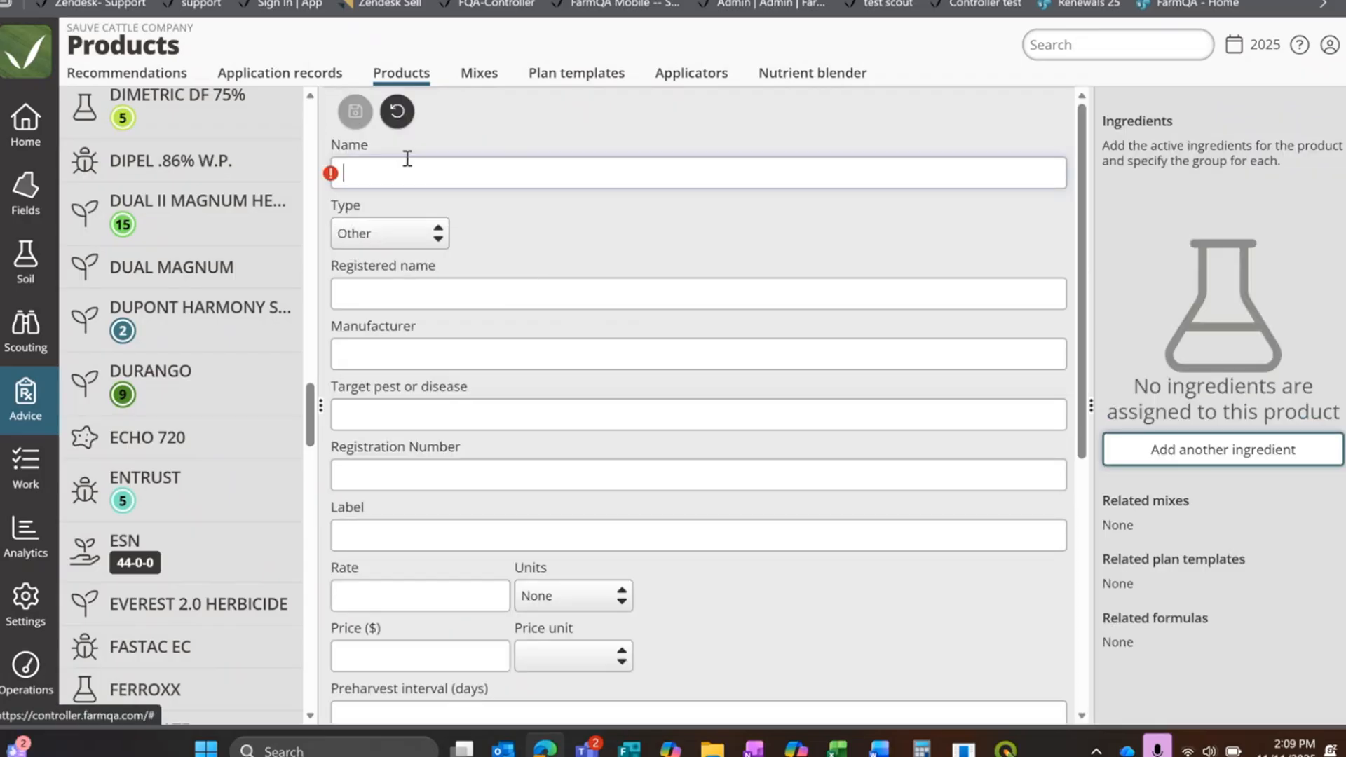
{"action": "type", "text": "Nitrogen"}
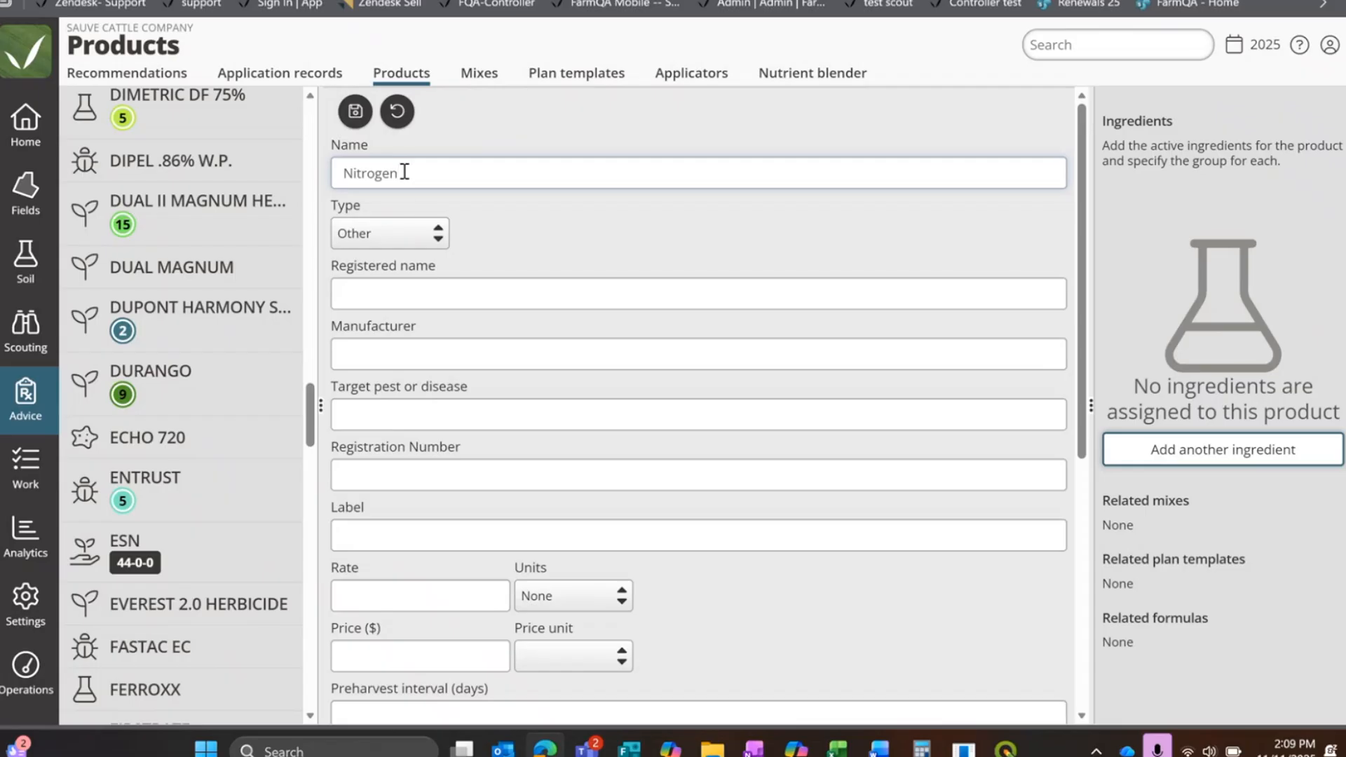
Step: Add the ingredient "nitroge" at 100 percent to the Nitrogen product and save it
{"action": "left_click", "coordinate": [1238, 454]}
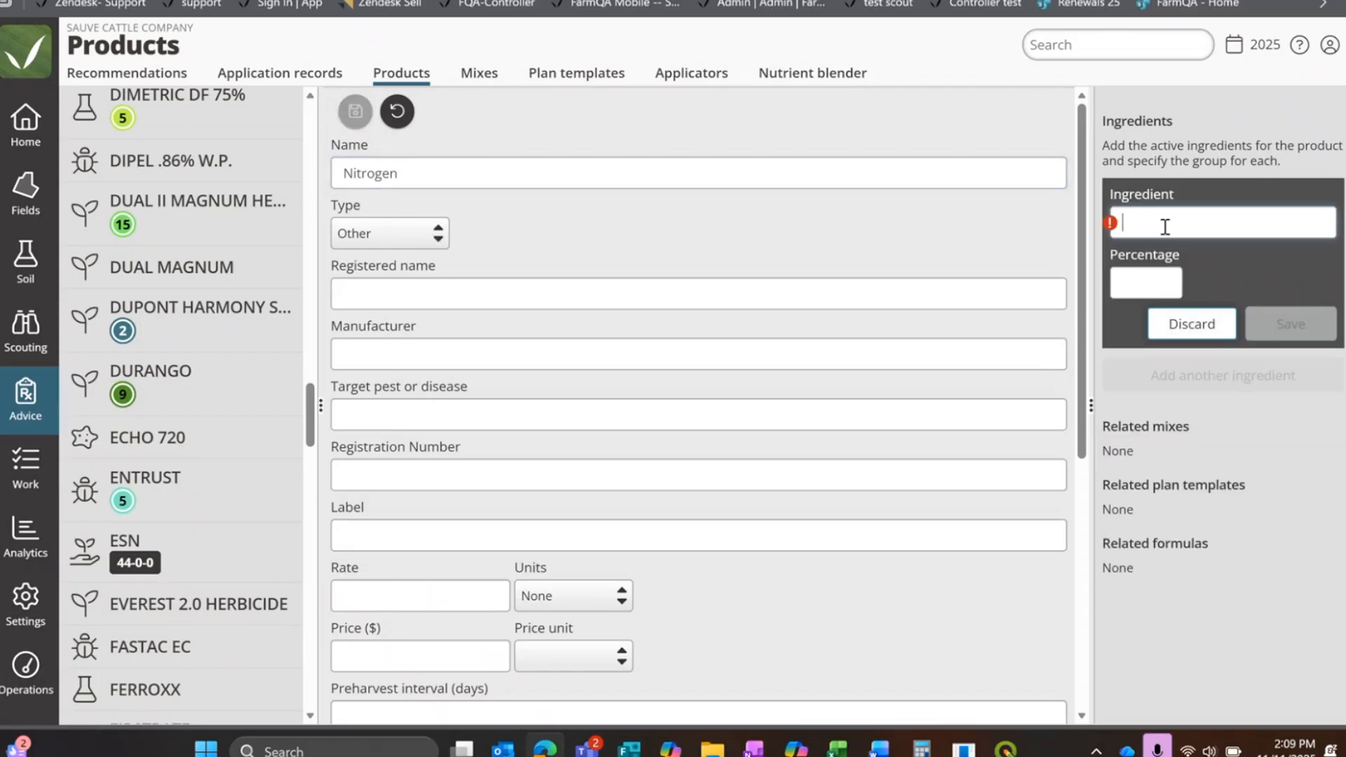
{"action": "type", "text": "nitroge"}
{"action": "left_click", "coordinate": [1156, 280]}
{"action": "type", "text": "100"}
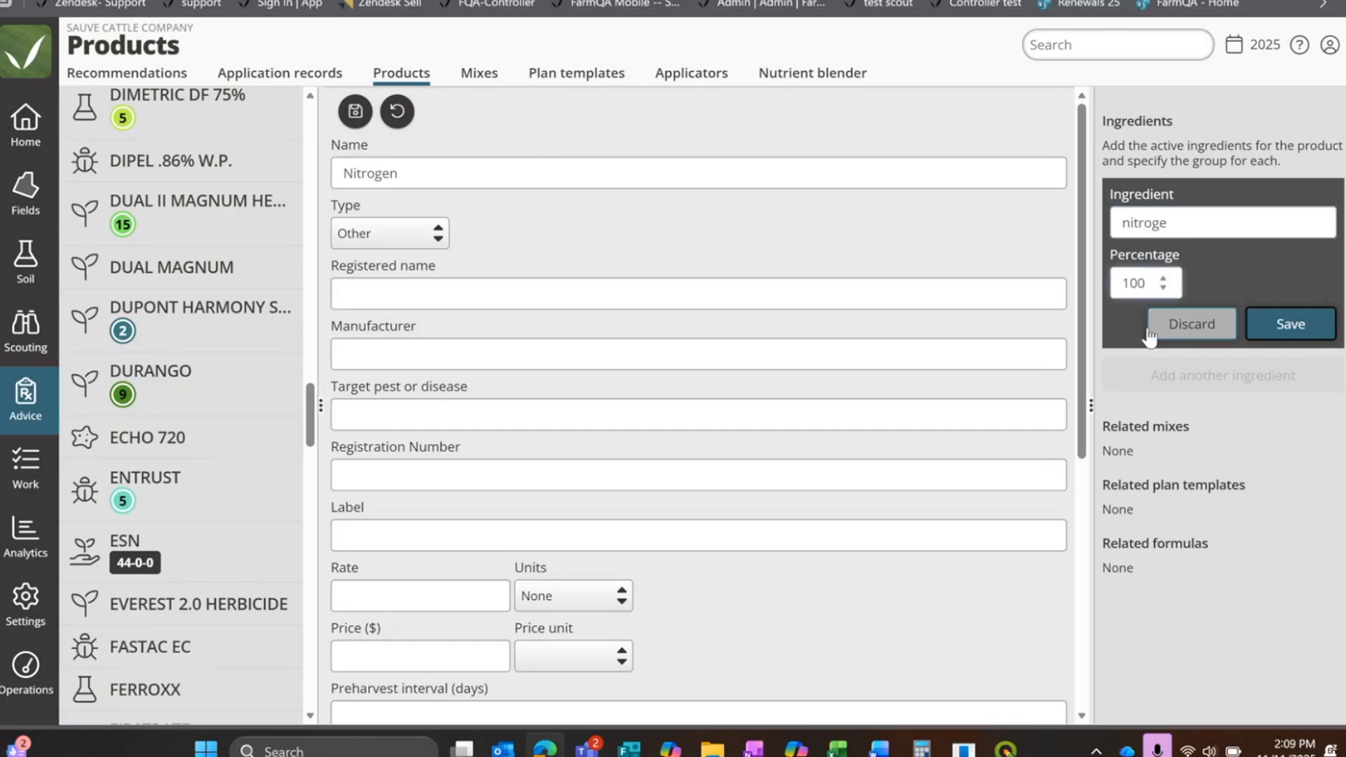
{"action": "left_click", "coordinate": [1288, 324]}
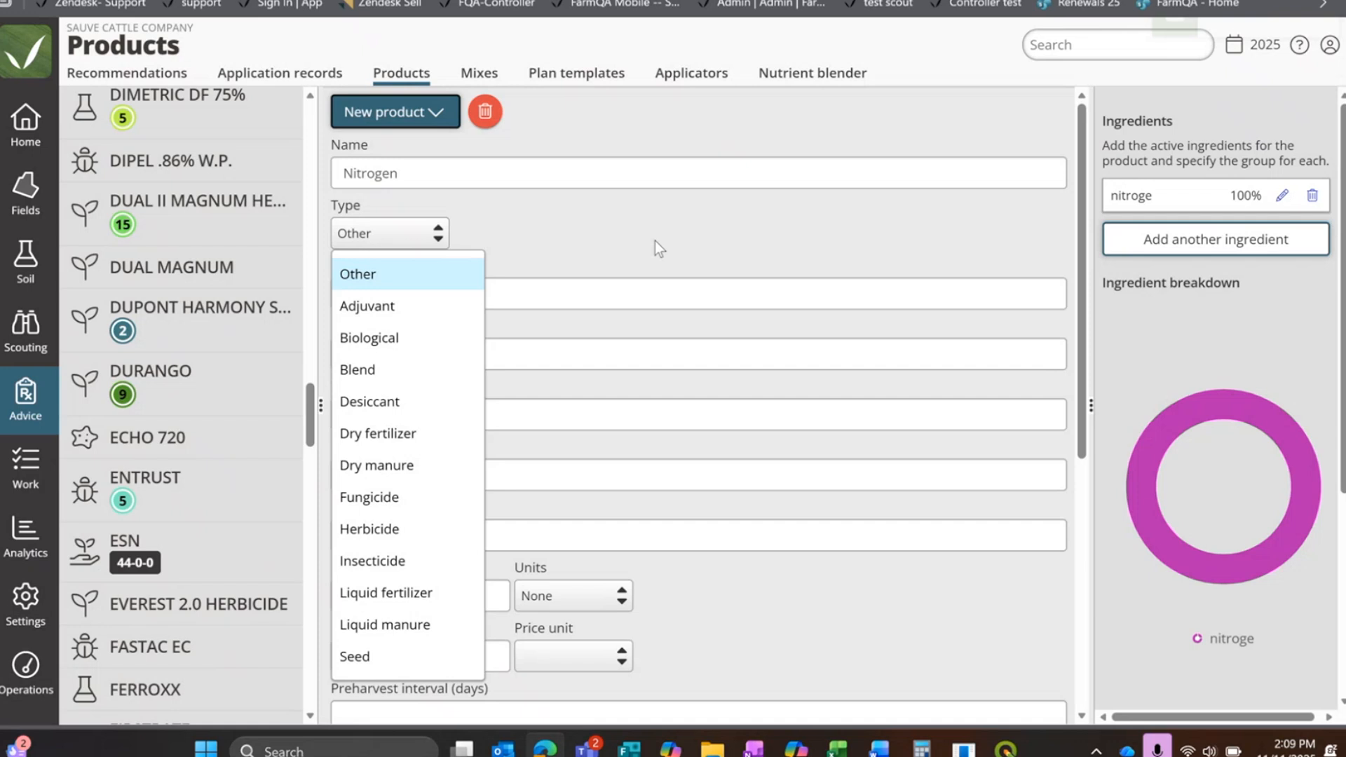
Step: Set the Nitrogen product's type to Dry fertilizer after comparing the Liquid fertilizer fields, and view the remaining product fields
{"action": "left_click", "coordinate": [641, 227]}
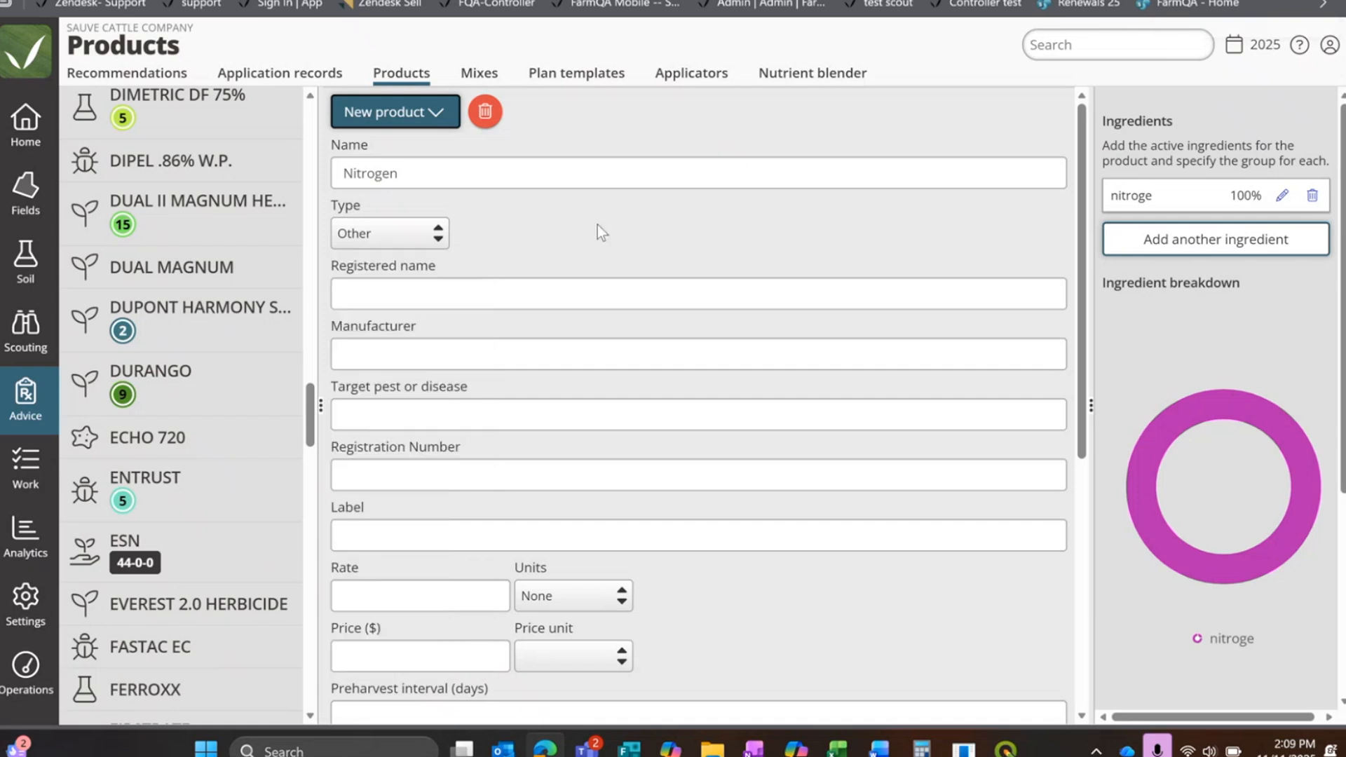
{"action": "left_click", "coordinate": [405, 235]}
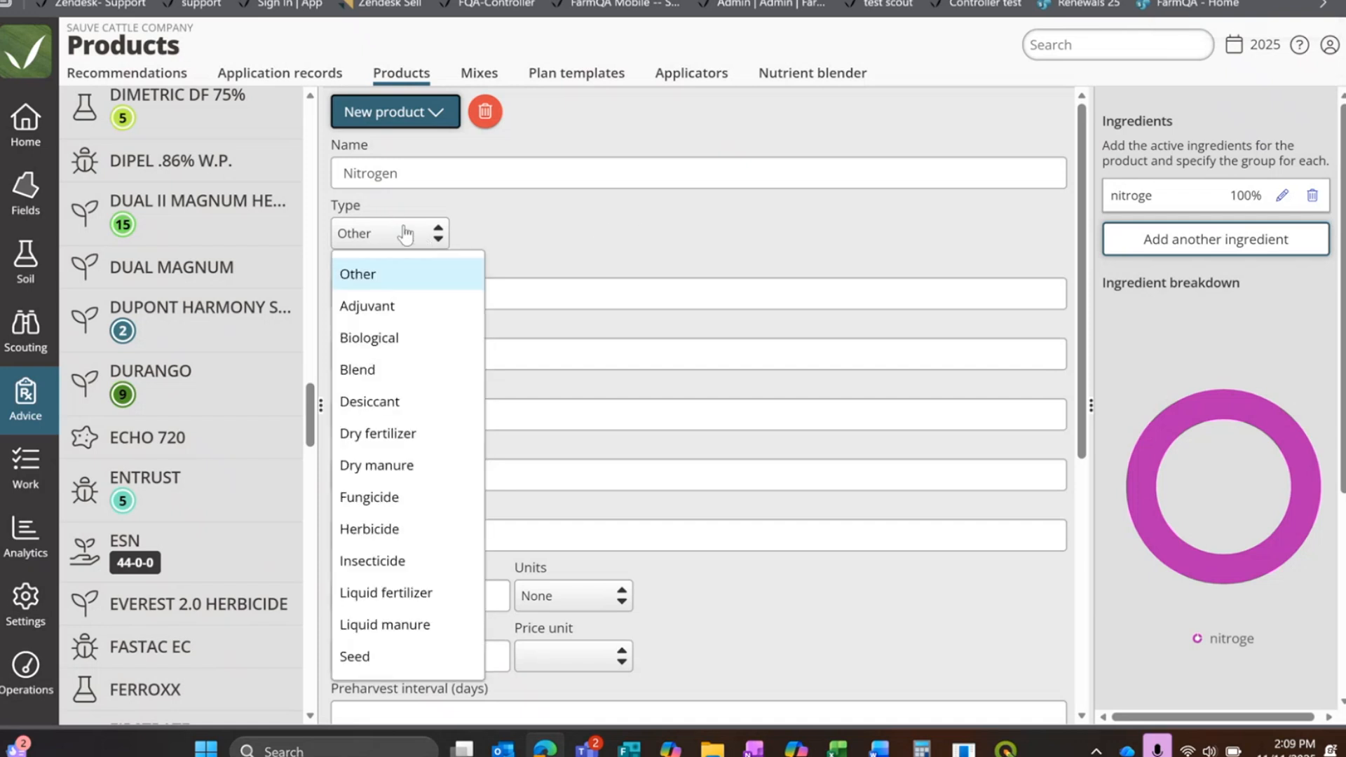
{"action": "left_click", "coordinate": [405, 434]}
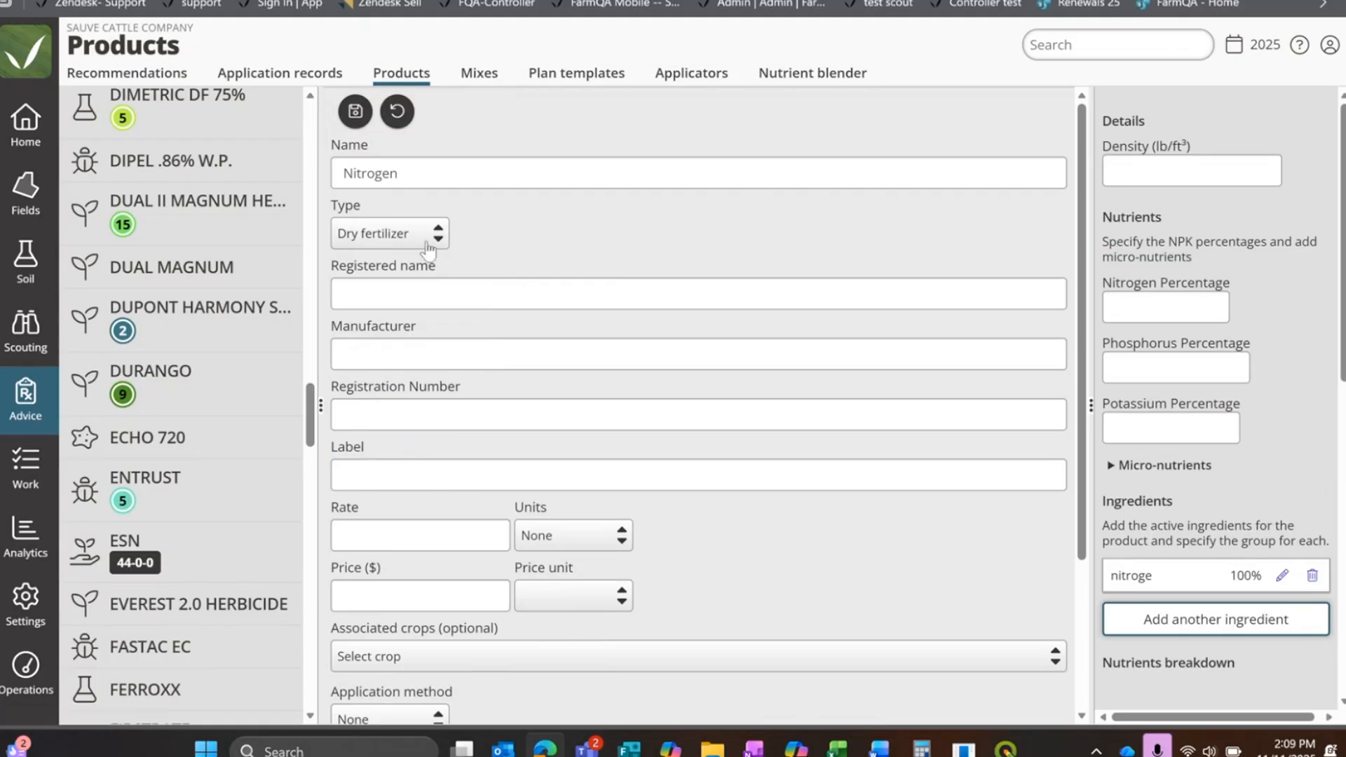
{"action": "left_click", "coordinate": [405, 237]}
{"action": "left_click", "coordinate": [402, 592]}
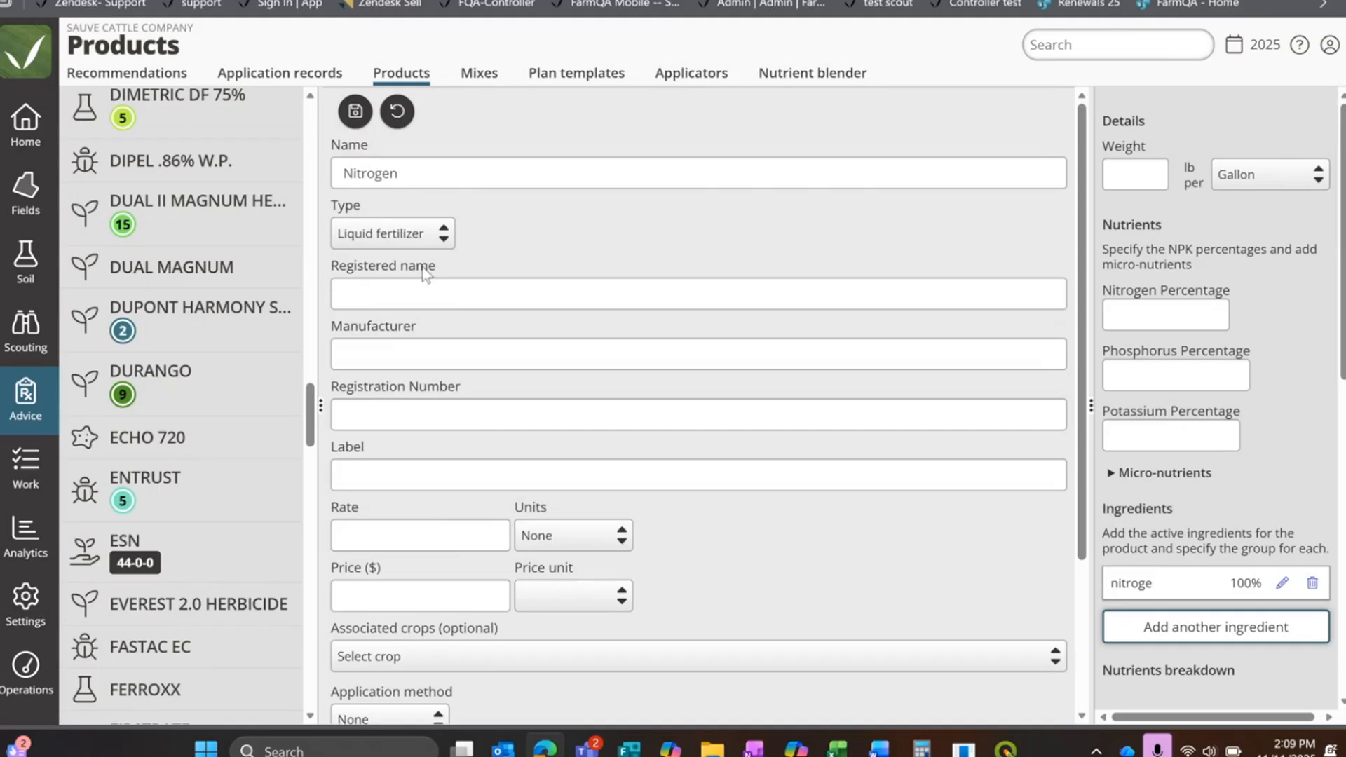
{"action": "left_click", "coordinate": [428, 233]}
{"action": "left_click", "coordinate": [386, 434]}
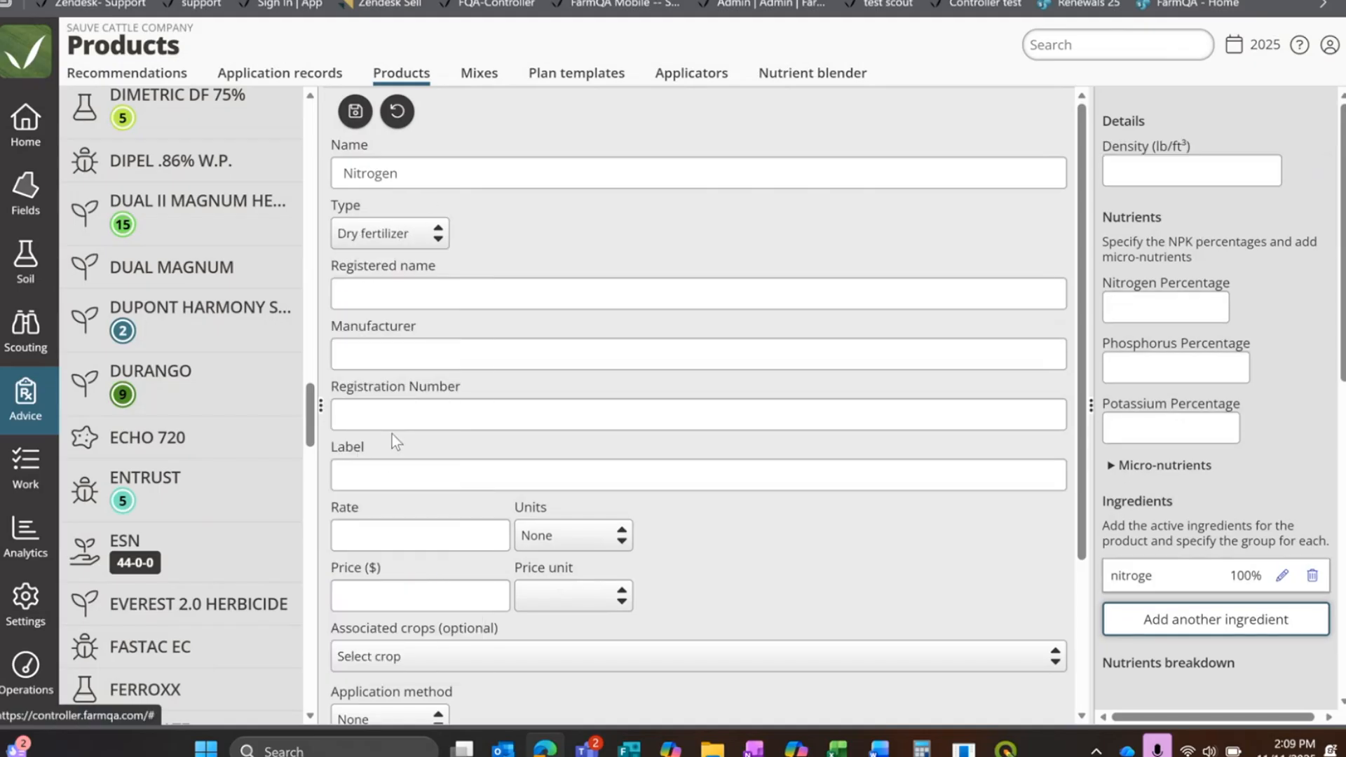
{"action": "scroll", "coordinate": [559, 339], "scroll_direction": "down", "scroll_amount": 2}
{"action": "scroll", "coordinate": [559, 339], "scroll_direction": "down", "scroll_amount": 1}
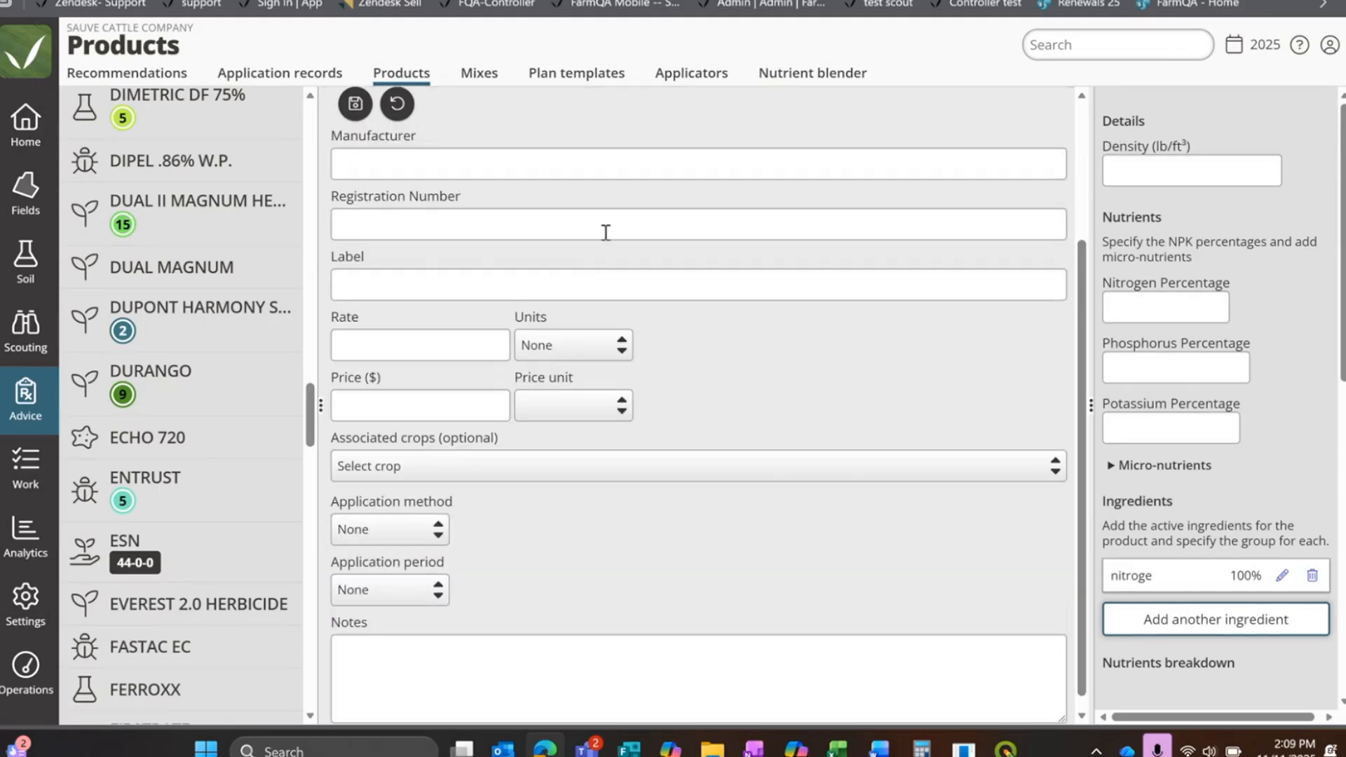
Step: Set the Nitrogen product's price to $20 per Pound
{"action": "scroll", "coordinate": [498, 140], "scroll_direction": "down", "scroll_amount": 1}
{"action": "left_click", "coordinate": [372, 398]}
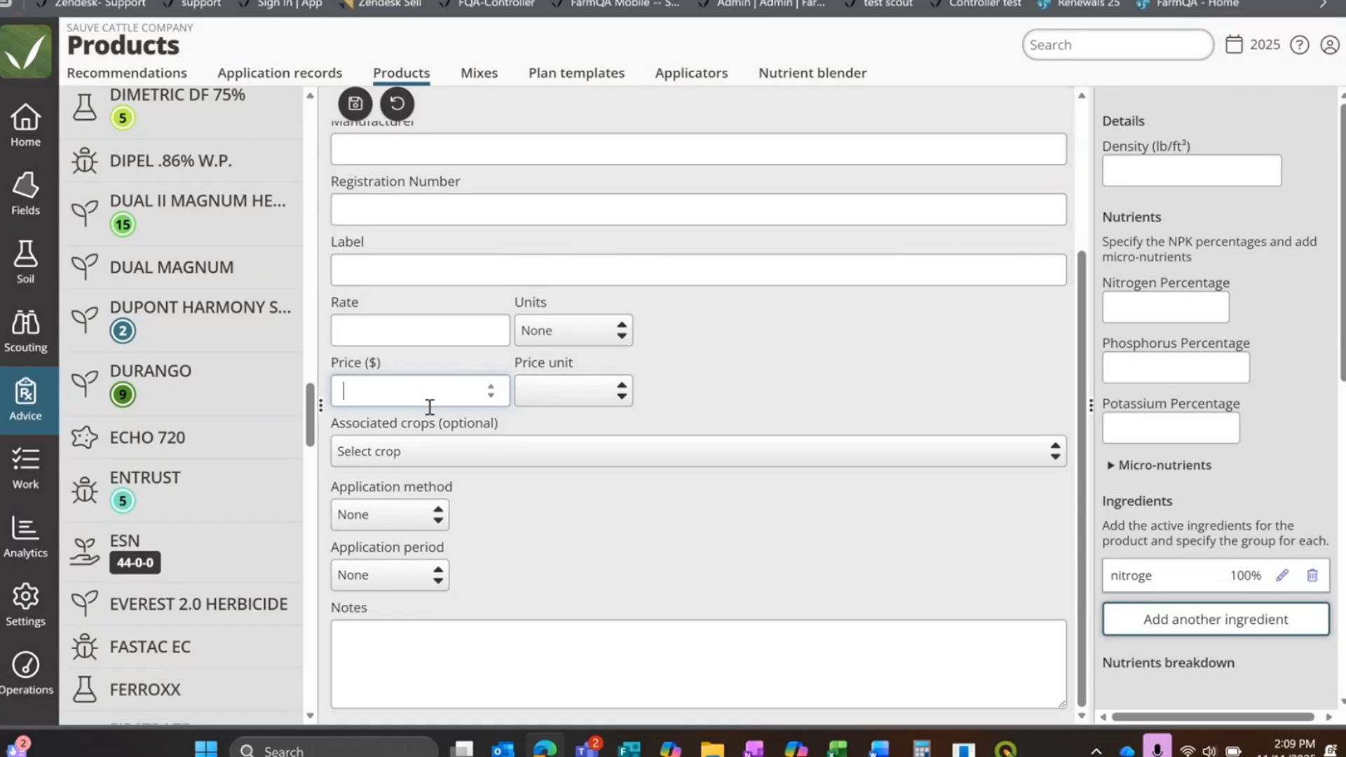
{"action": "left_click", "coordinate": [583, 393]}
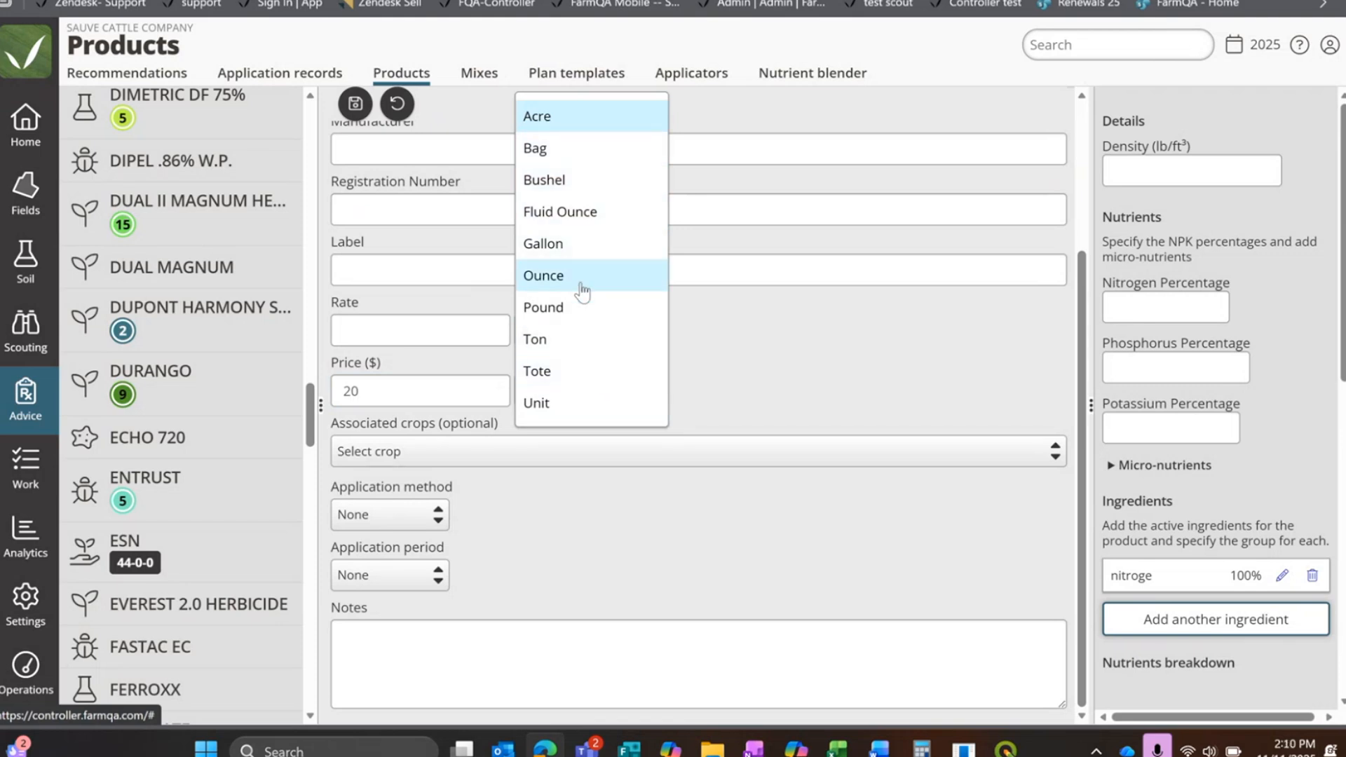
{"action": "left_click", "coordinate": [576, 306]}
Step: View the crops that can be associated with the Nitrogen product without choosing one, and save the product
{"action": "left_click", "coordinate": [639, 455]}
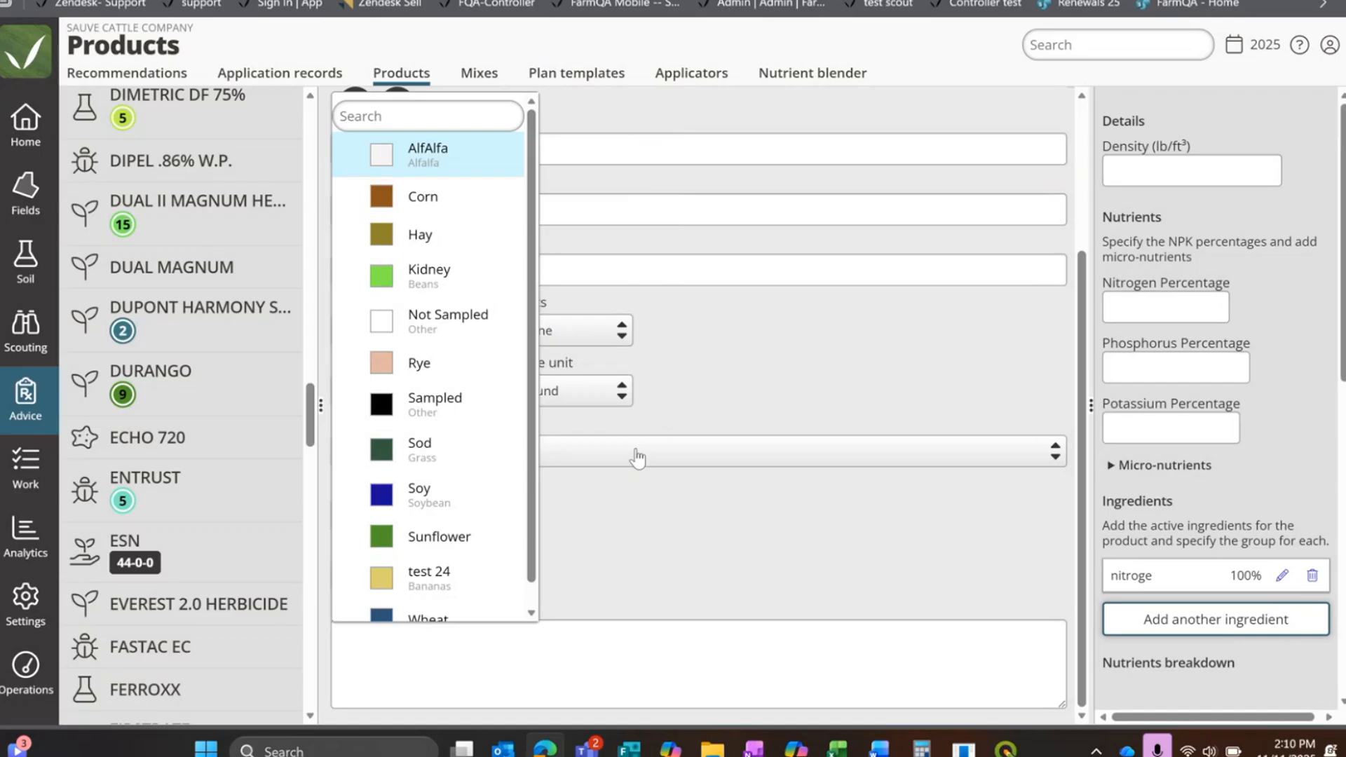
{"action": "left_click", "coordinate": [811, 373]}
{"action": "left_click", "coordinate": [419, 458]}
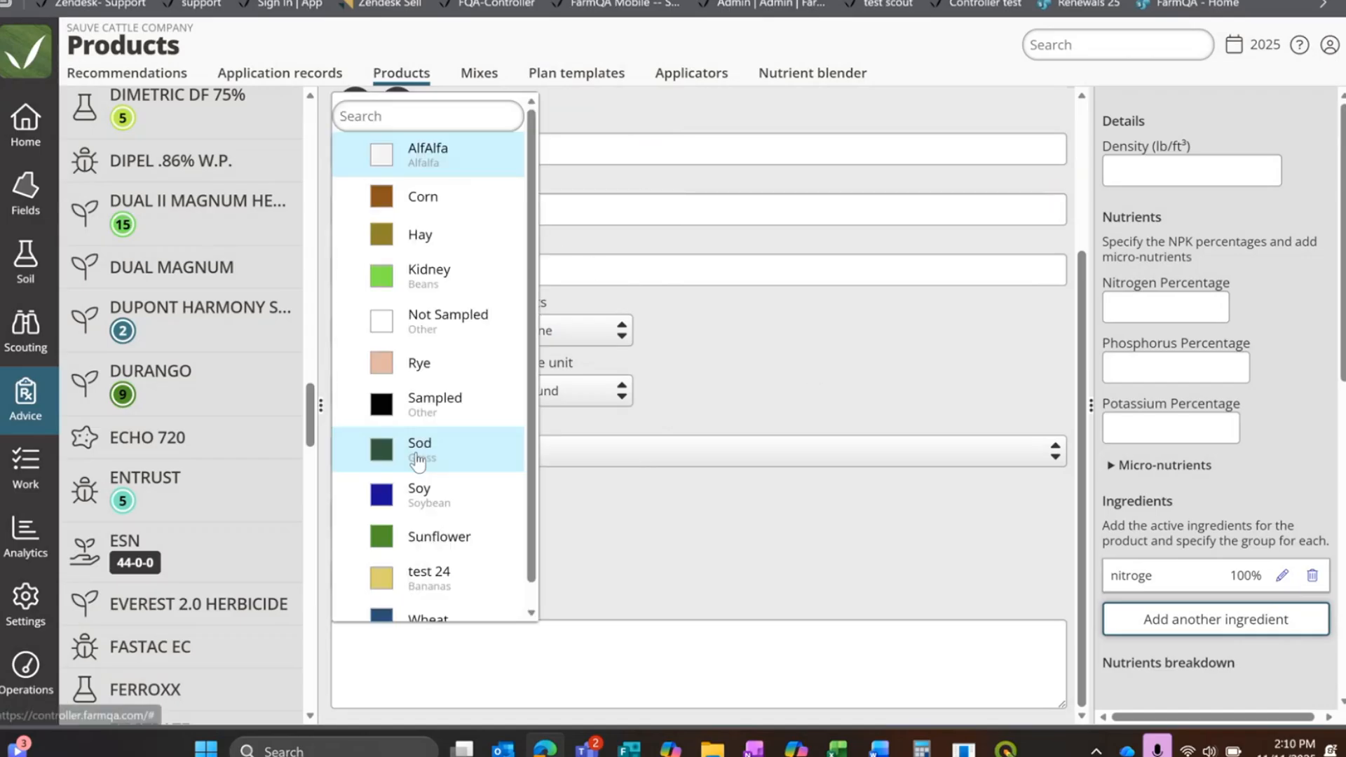
{"action": "left_click", "coordinate": [742, 390]}
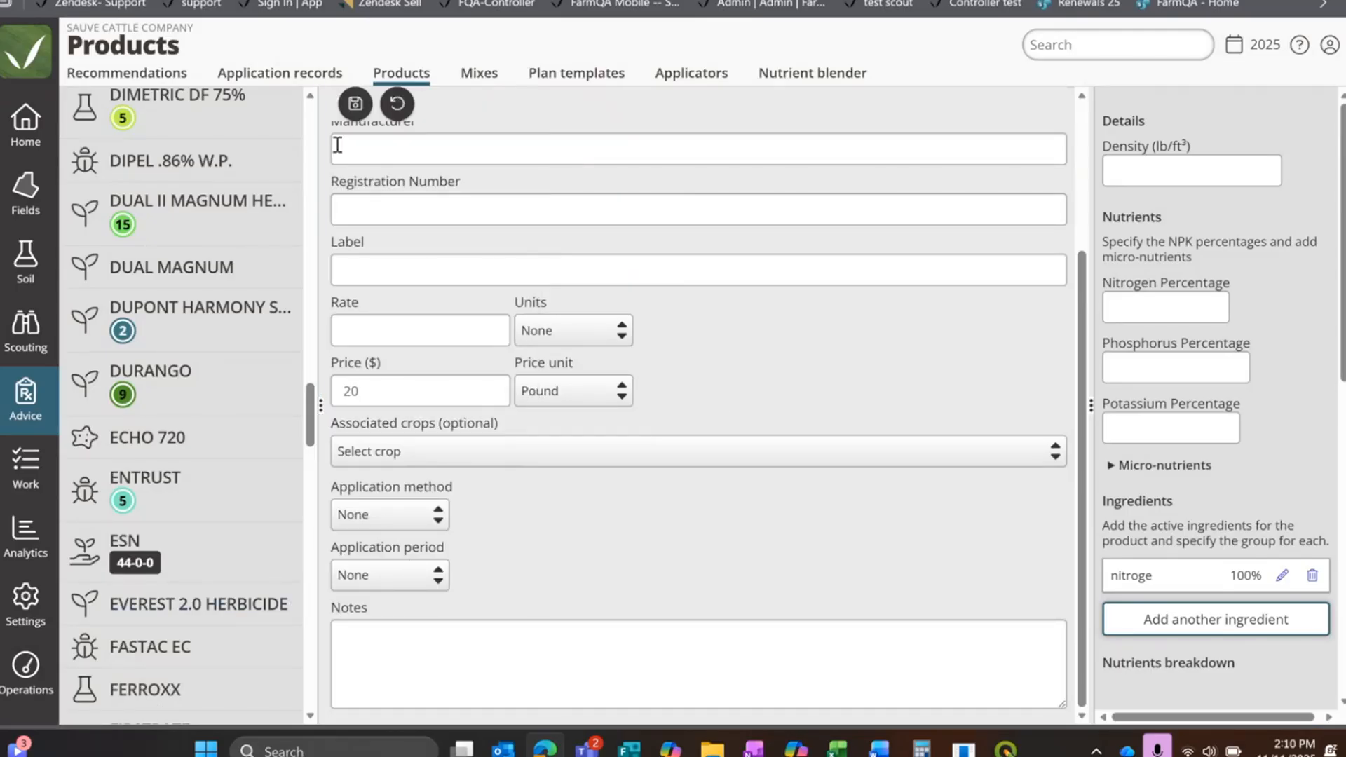
{"action": "scroll", "coordinate": [336, 140], "scroll_direction": "up", "scroll_amount": 3}
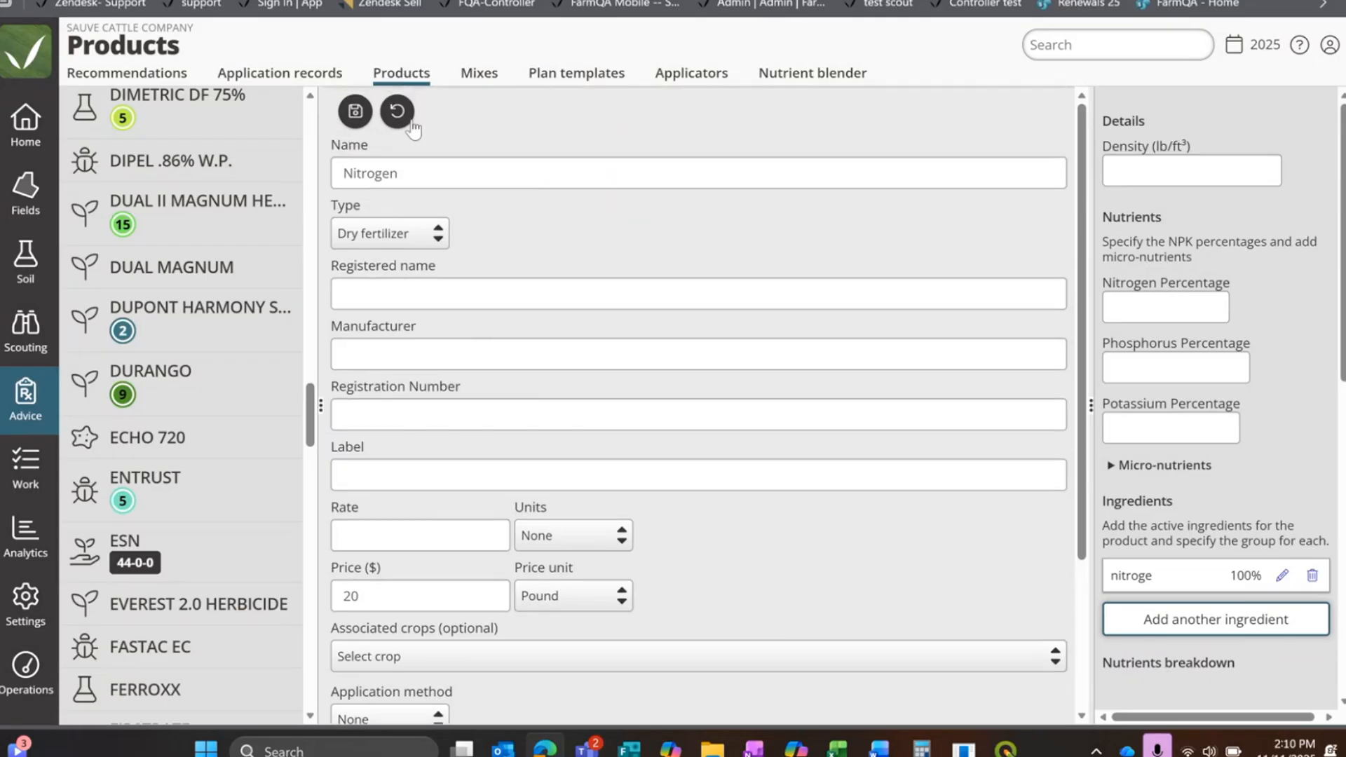
{"action": "left_click", "coordinate": [355, 111]}
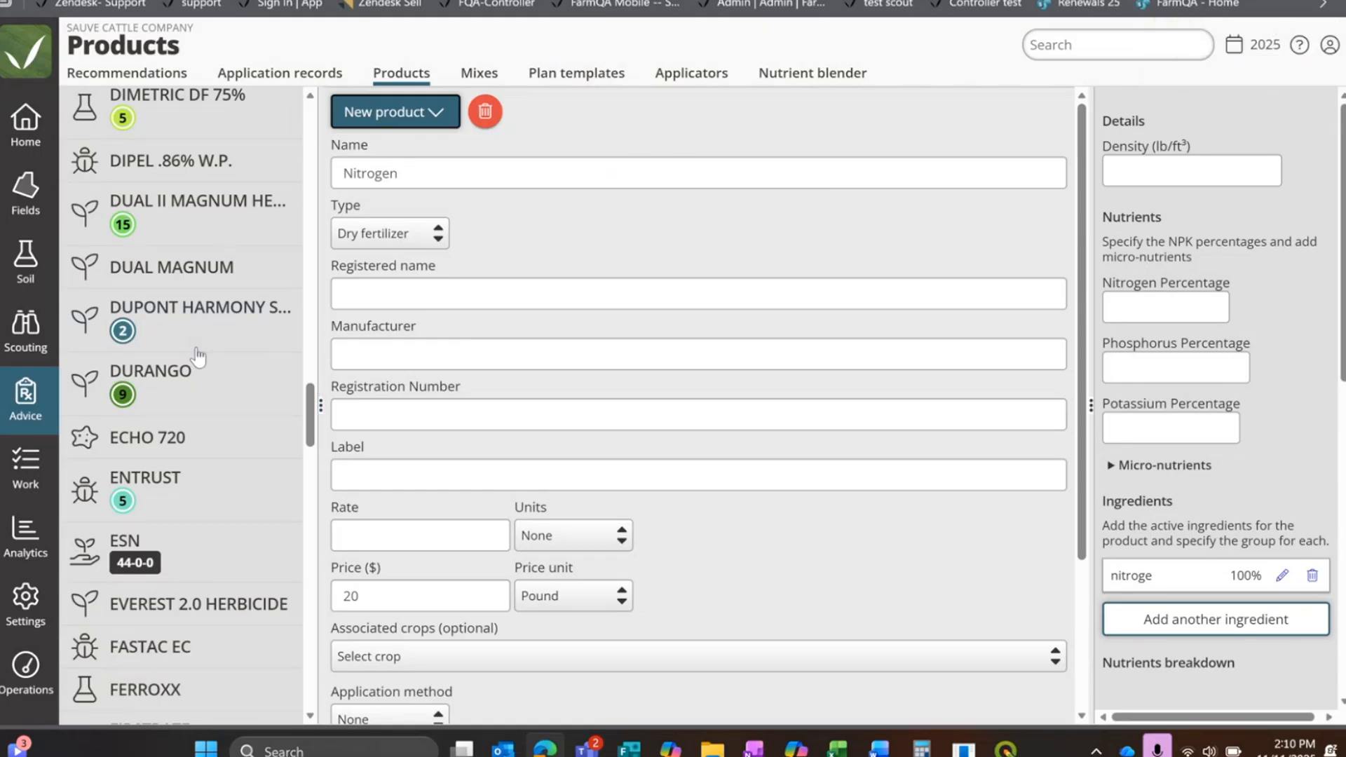
Step: Start another new product from scratch, set its type to Seed and name it HRS Wheat
{"action": "scroll", "coordinate": [181, 368], "scroll_direction": "up", "scroll_amount": 15}
{"action": "scroll", "coordinate": [181, 368], "scroll_direction": "up", "scroll_amount": 8}
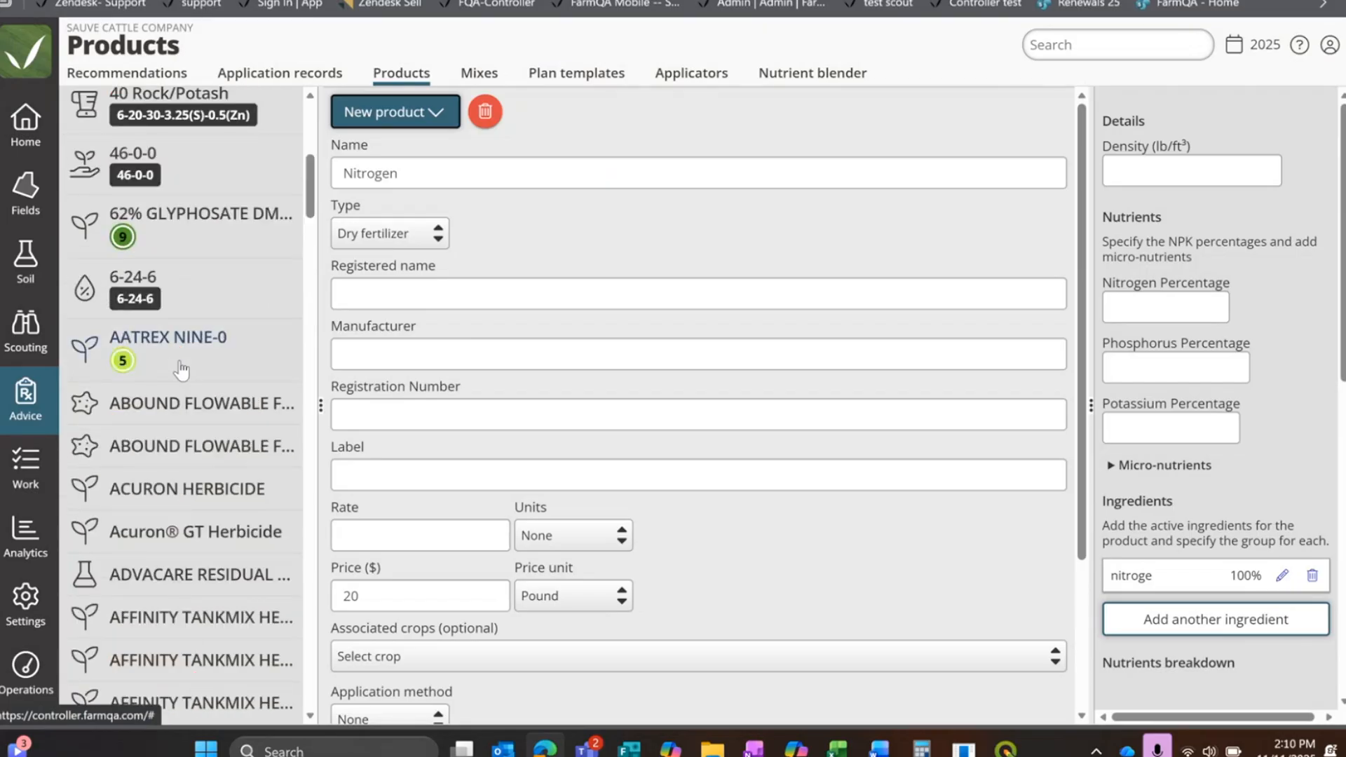
{"action": "left_click", "coordinate": [438, 116]}
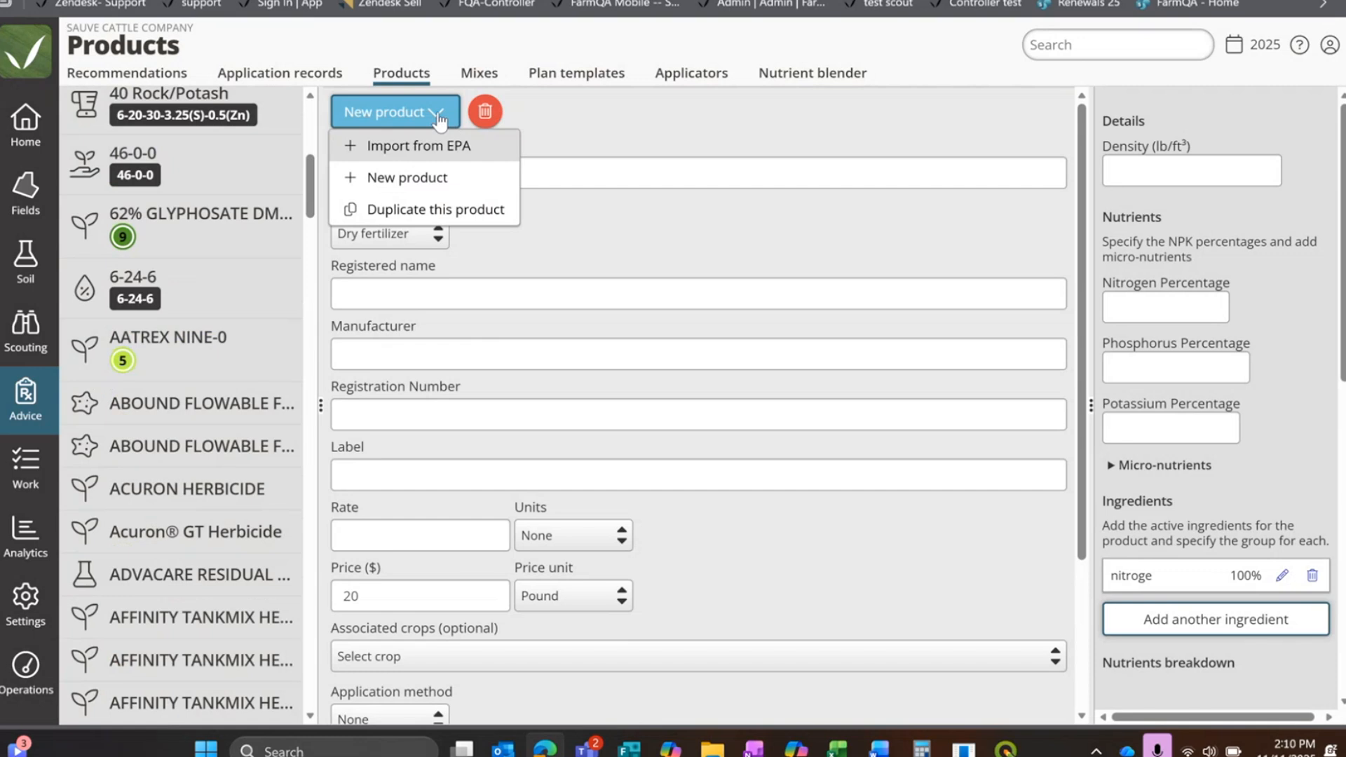
{"action": "left_click", "coordinate": [429, 177]}
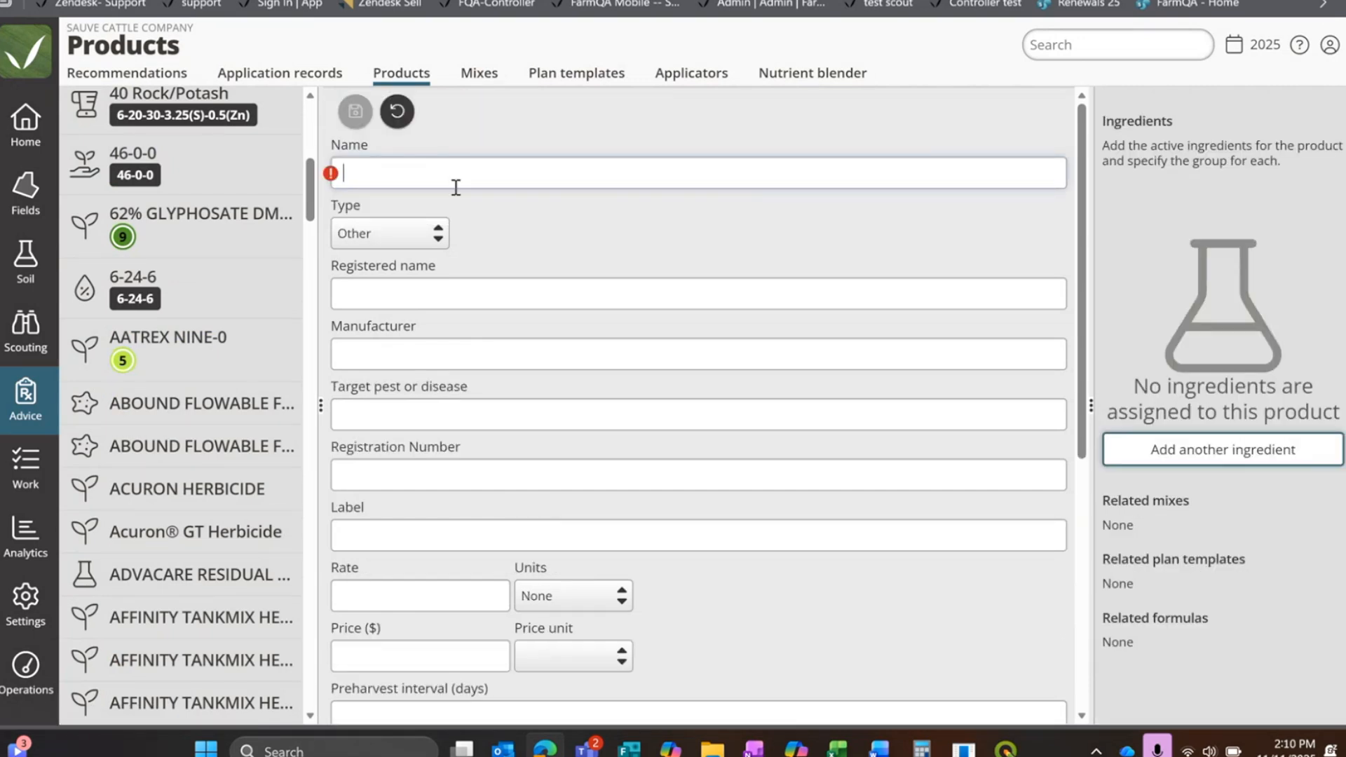
{"action": "left_click", "coordinate": [410, 240]}
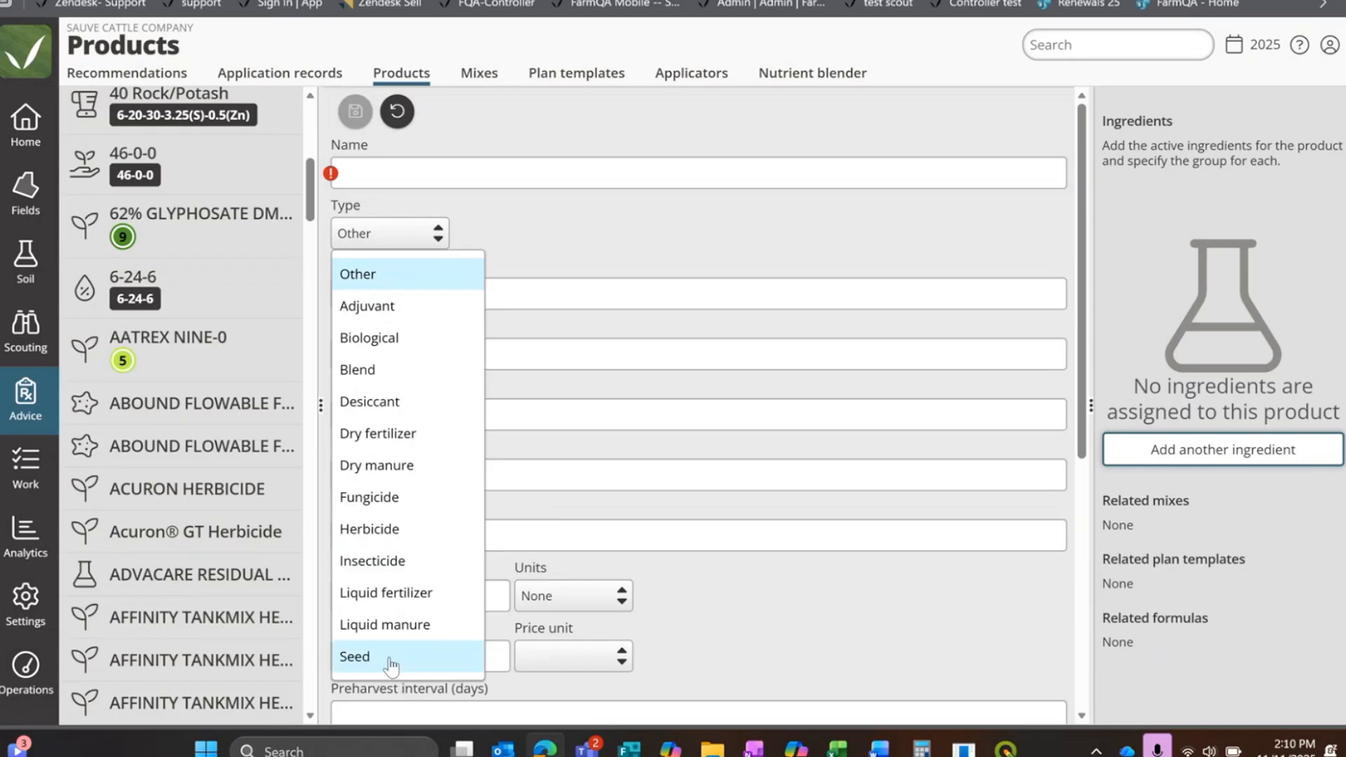
{"action": "left_click", "coordinate": [391, 656]}
{"action": "left_click", "coordinate": [375, 163]}
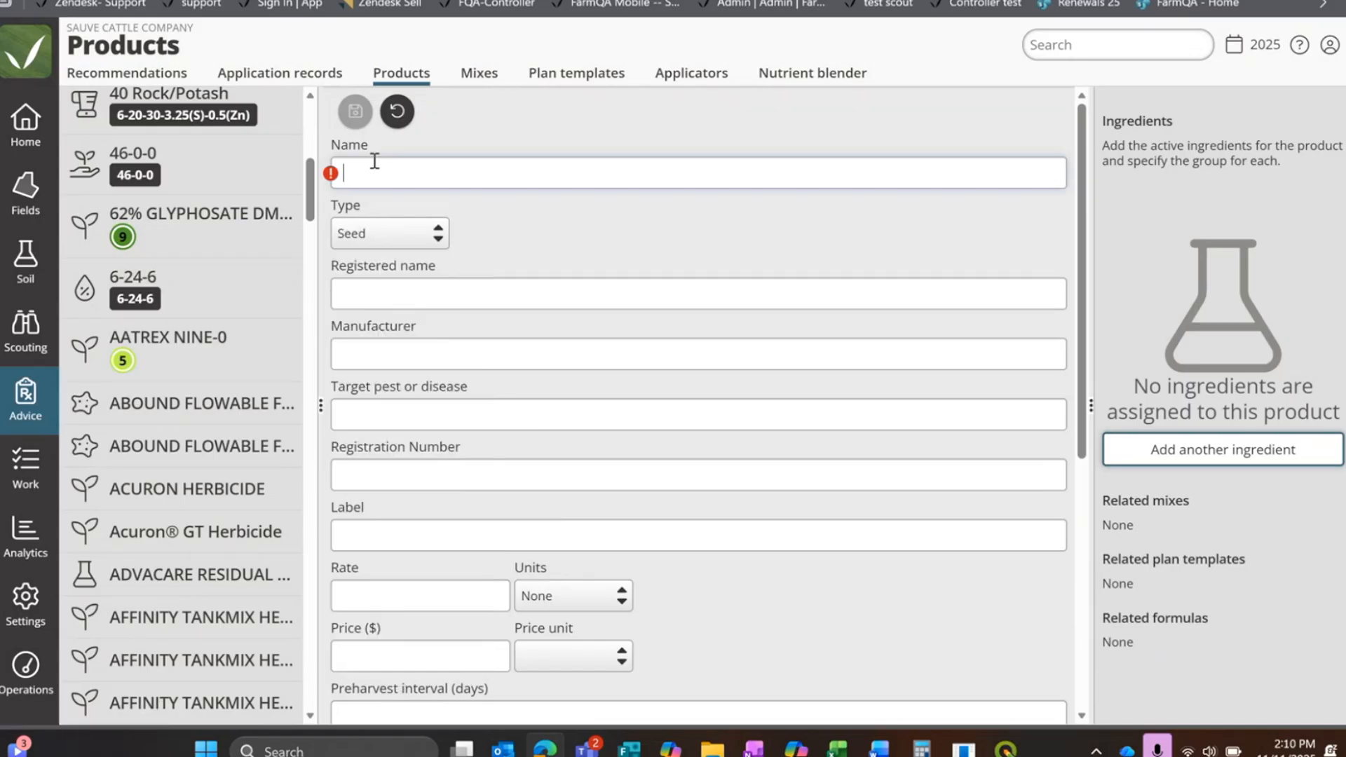
{"action": "type", "text": "Whe"}
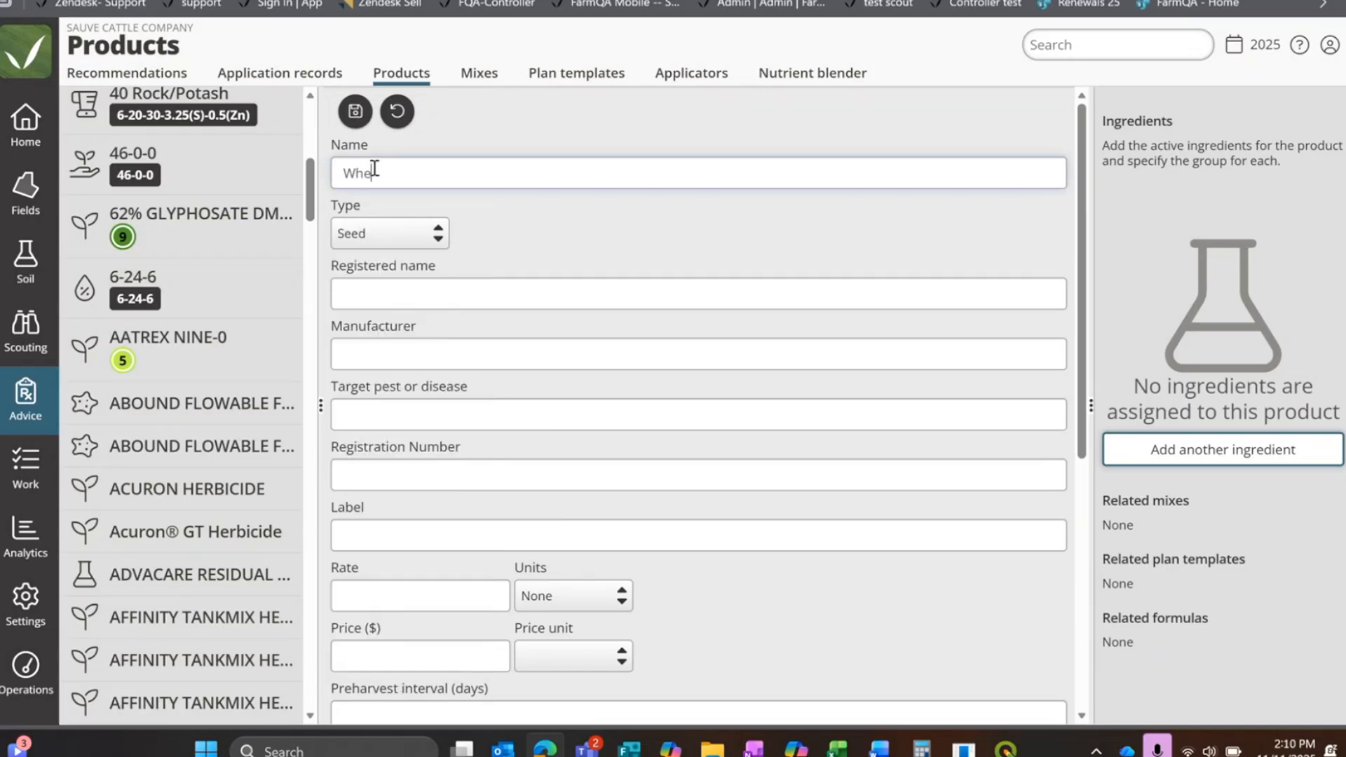
{"action": "type", "text": "at"}
{"action": "key", "text": "Home"}
{"action": "type", "text": "HRS"}
Step: Set the HRS Wheat seed's rate to 80000 seeds / ac
{"action": "scroll", "coordinate": [570, 292], "scroll_direction": "down", "scroll_amount": 3}
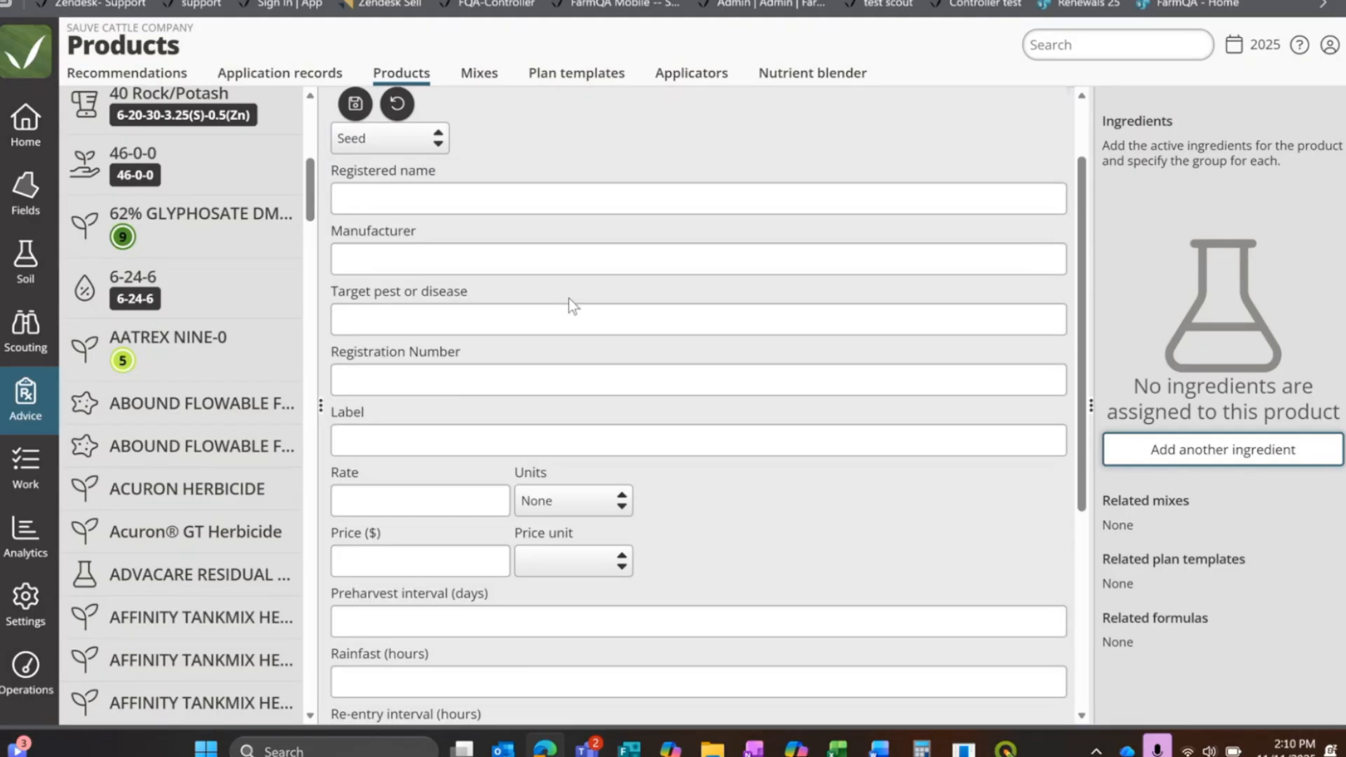
{"action": "scroll", "coordinate": [421, 315], "scroll_direction": "down", "scroll_amount": 3}
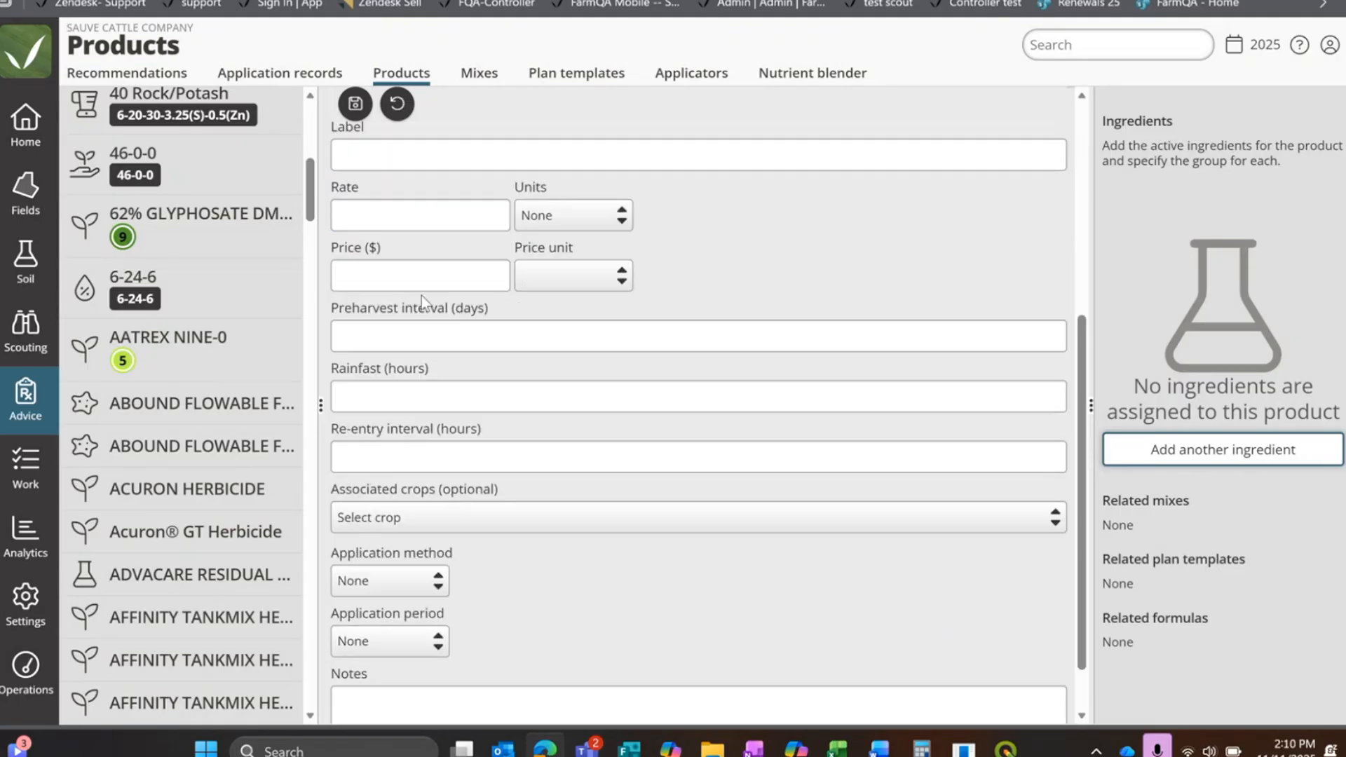
{"action": "left_click", "coordinate": [491, 211]}
{"action": "left_click", "coordinate": [618, 215]}
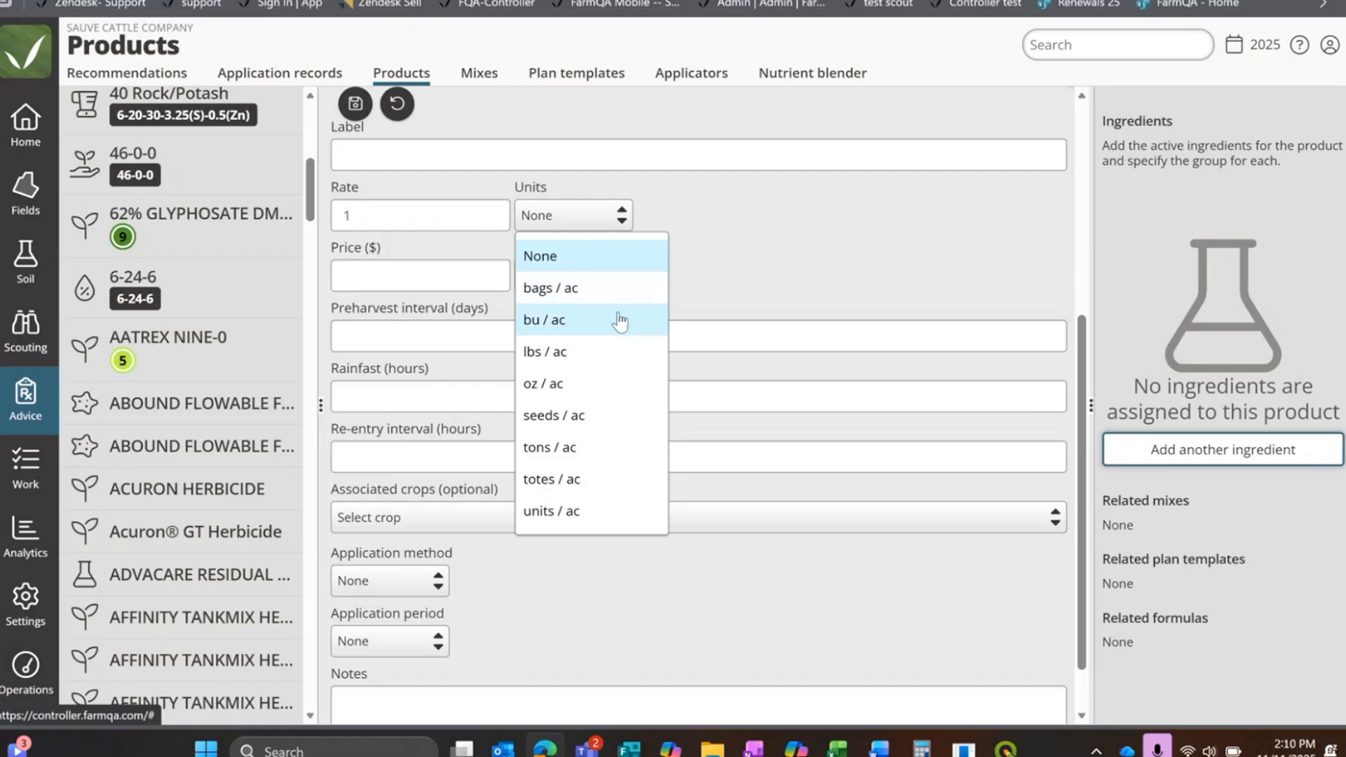
{"action": "left_click", "coordinate": [603, 419]}
{"action": "left_click_drag", "start_coordinate": [464, 220], "coordinate": [335, 209]}
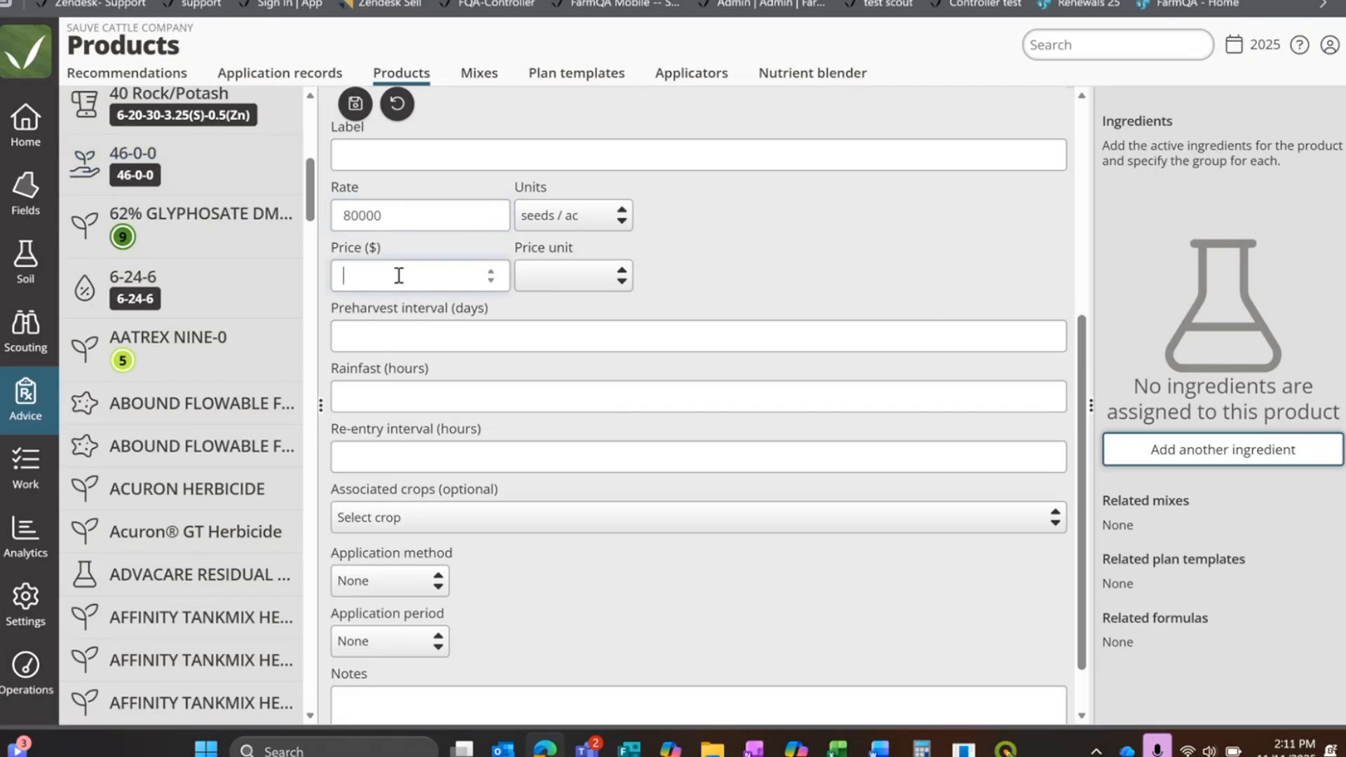
Step: Price the HRS Wheat seed at $45 per Bag with 60000 seeds per bag, and display its totals in bags
{"action": "left_click", "coordinate": [571, 279]}
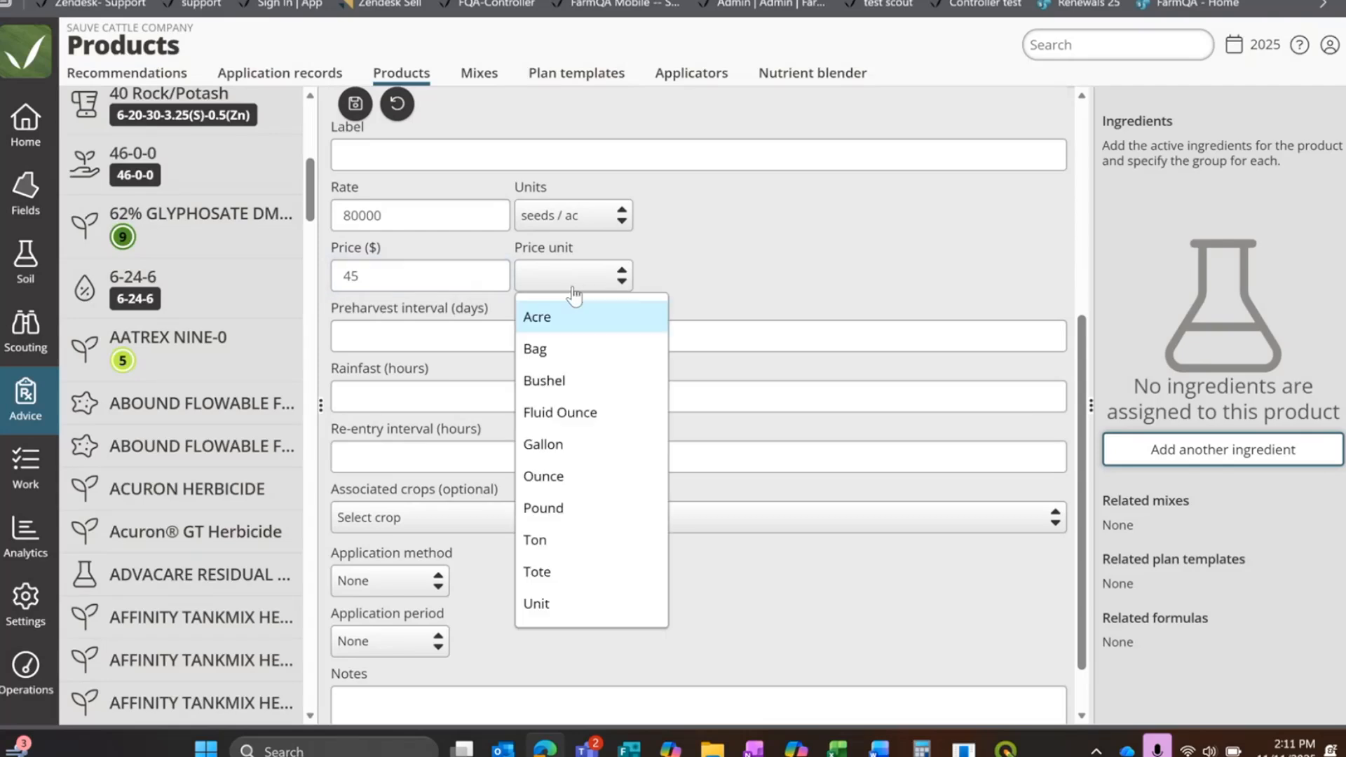
{"action": "left_click", "coordinate": [561, 348]}
{"action": "scroll", "coordinate": [922, 271], "scroll_direction": "down", "scroll_amount": 1}
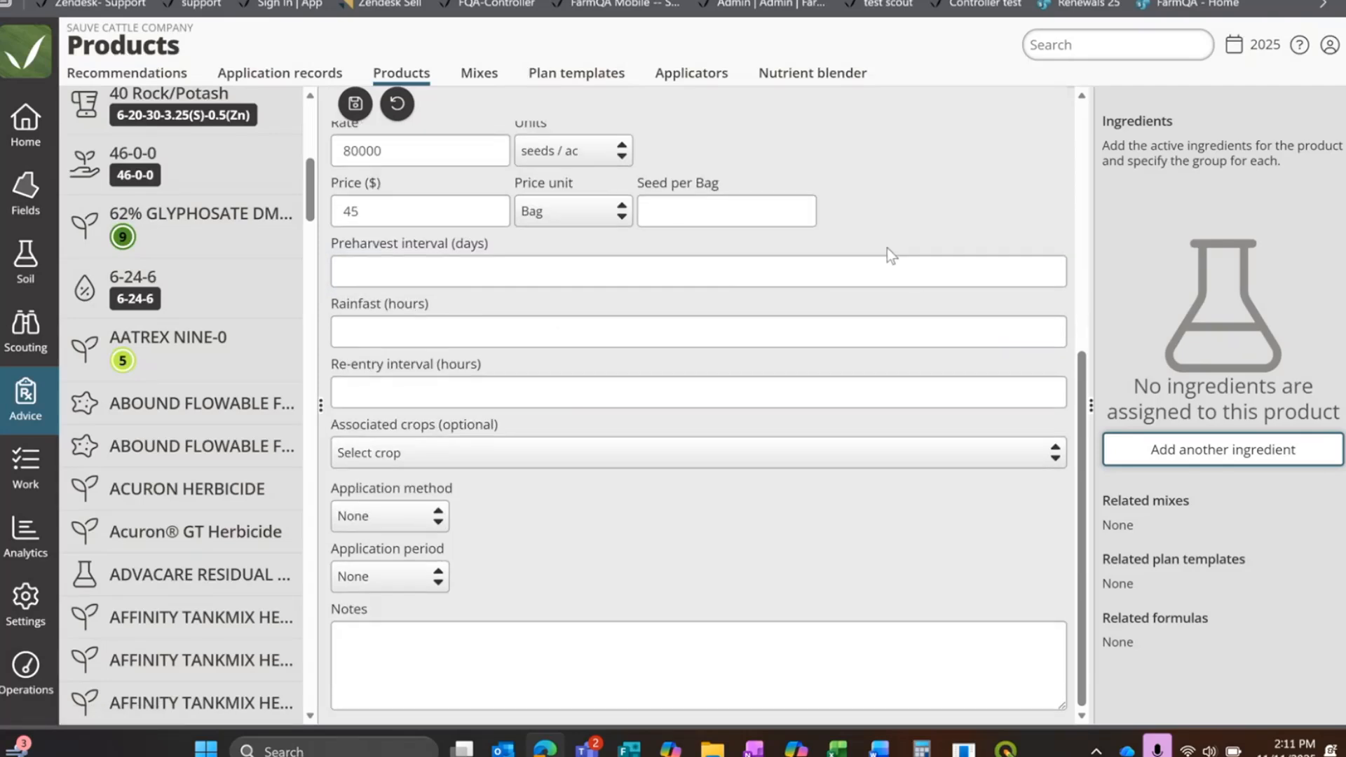
{"action": "scroll", "coordinate": [885, 247], "scroll_direction": "up", "scroll_amount": 2}
{"action": "left_click", "coordinate": [703, 306]}
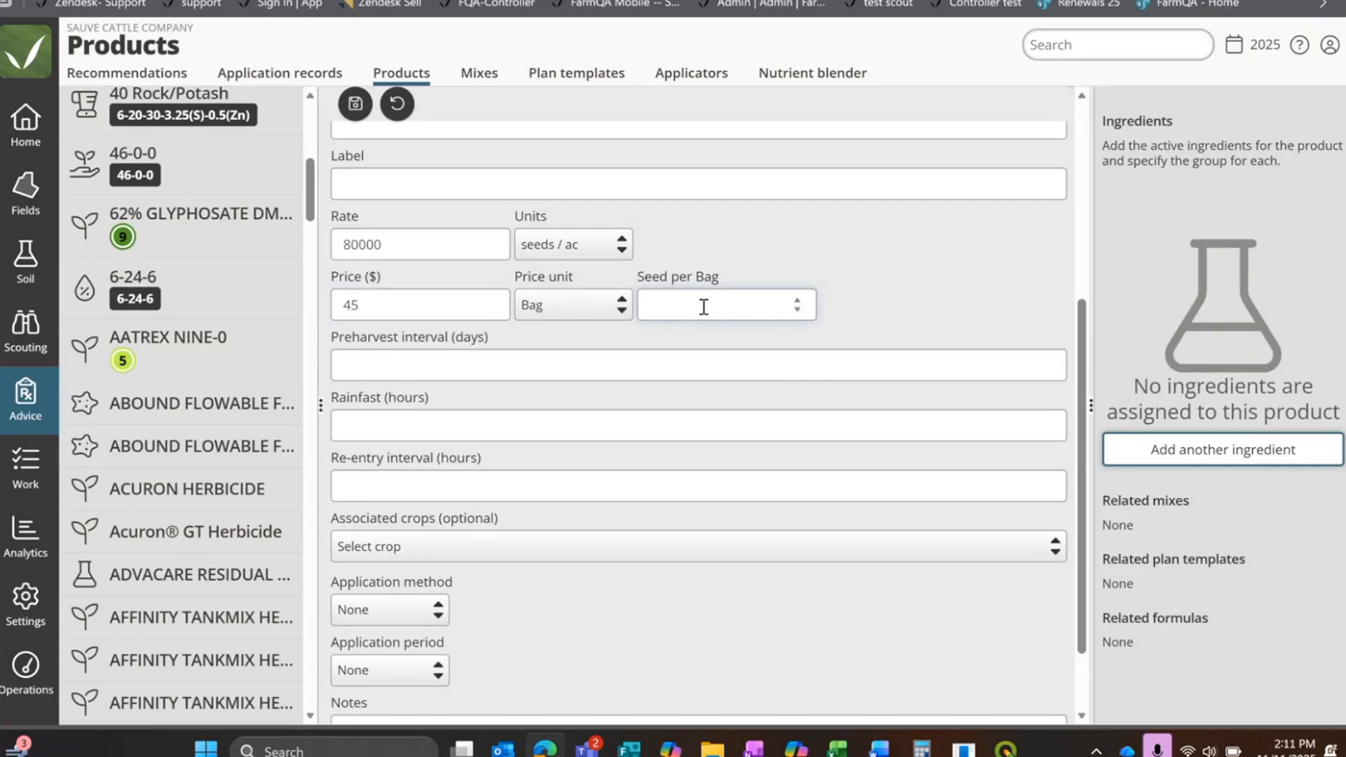
{"action": "type", "text": "60000"}
{"action": "left_click", "coordinate": [724, 244]}
Step: Associate the HRS Wheat product with the Wheat crop and save it
{"action": "scroll", "coordinate": [912, 275], "scroll_direction": "down", "scroll_amount": 2}
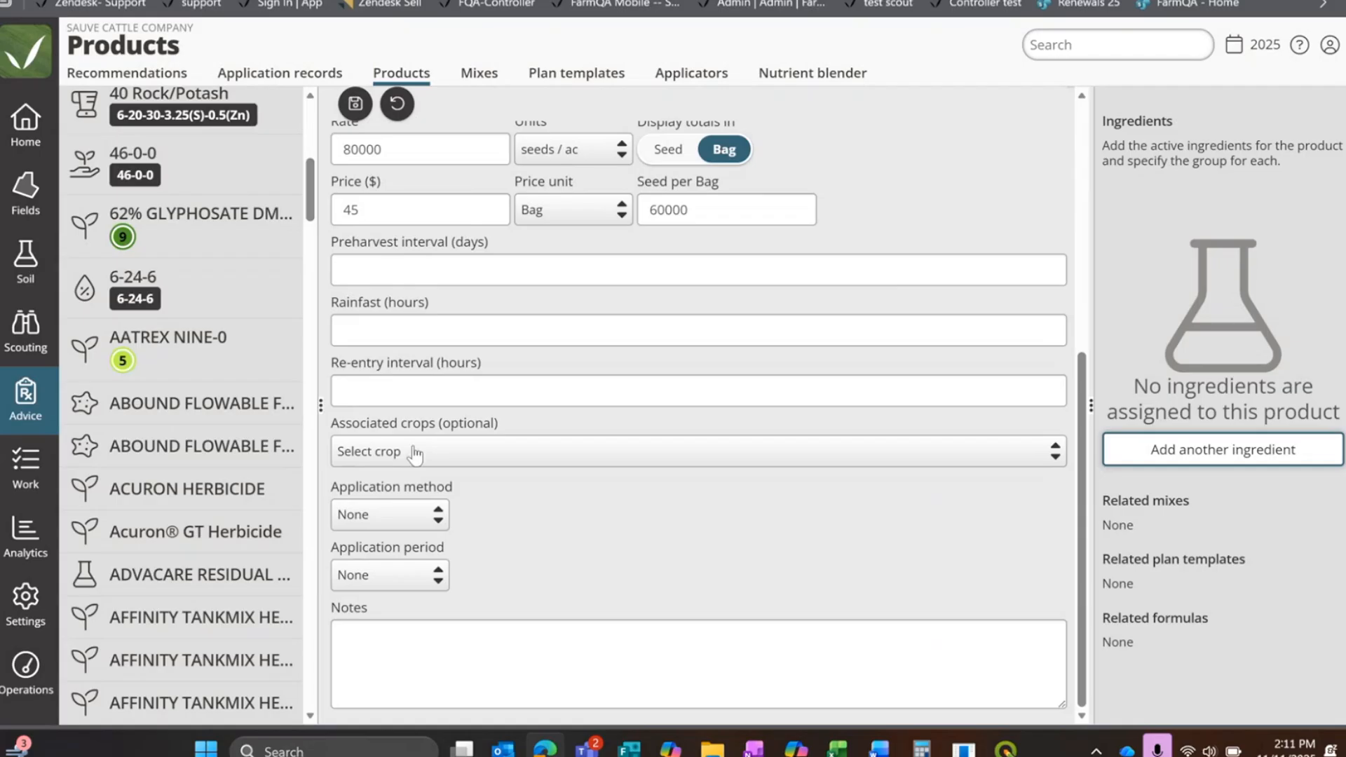
{"action": "left_click", "coordinate": [461, 459]}
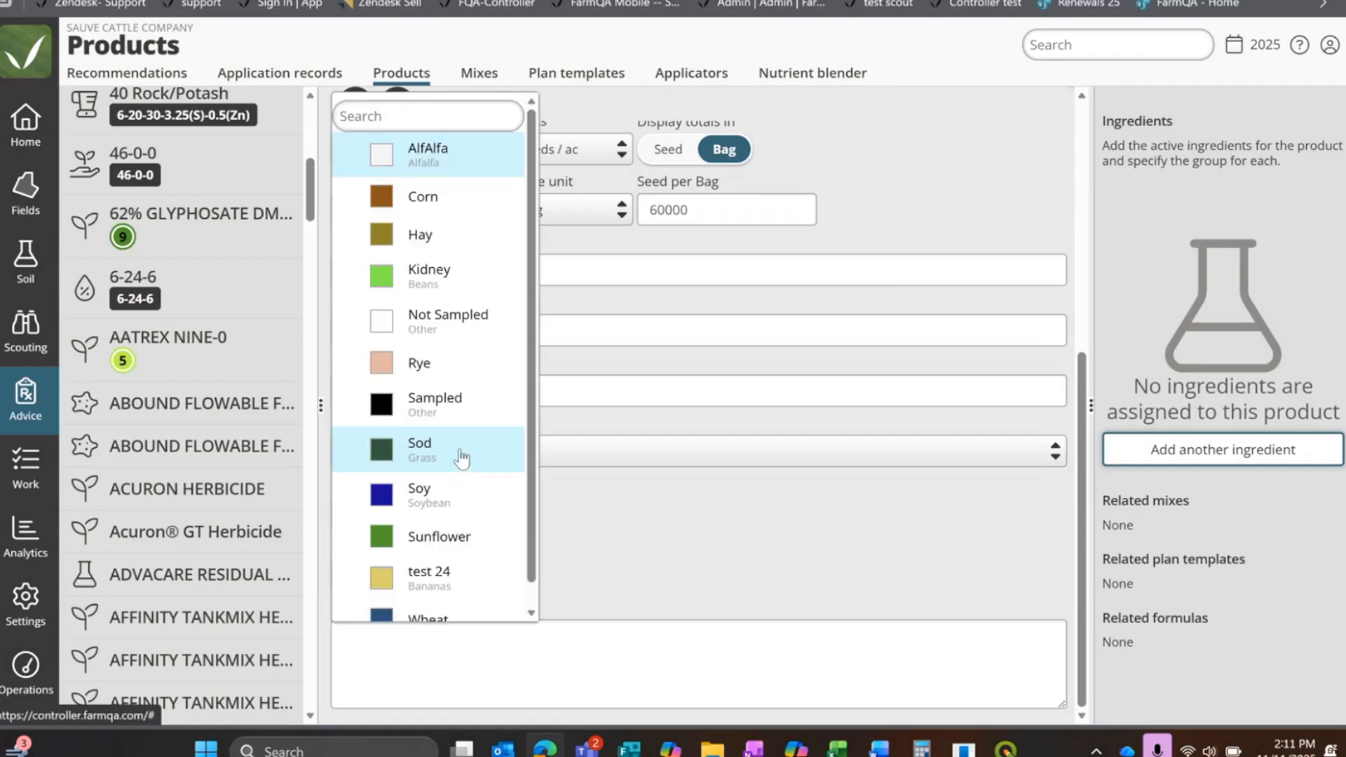
{"action": "scroll", "coordinate": [434, 491], "scroll_direction": "down", "scroll_amount": 1}
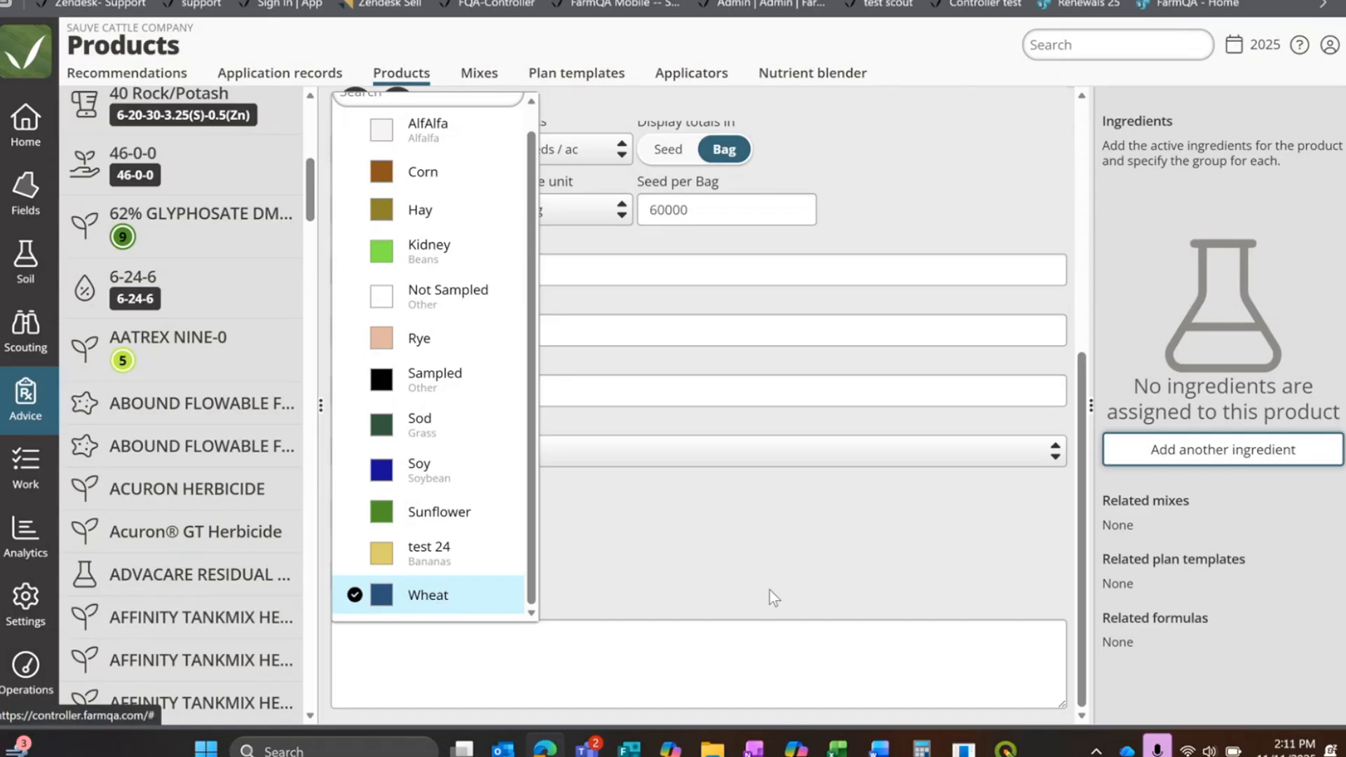
{"action": "left_click", "coordinate": [769, 540]}
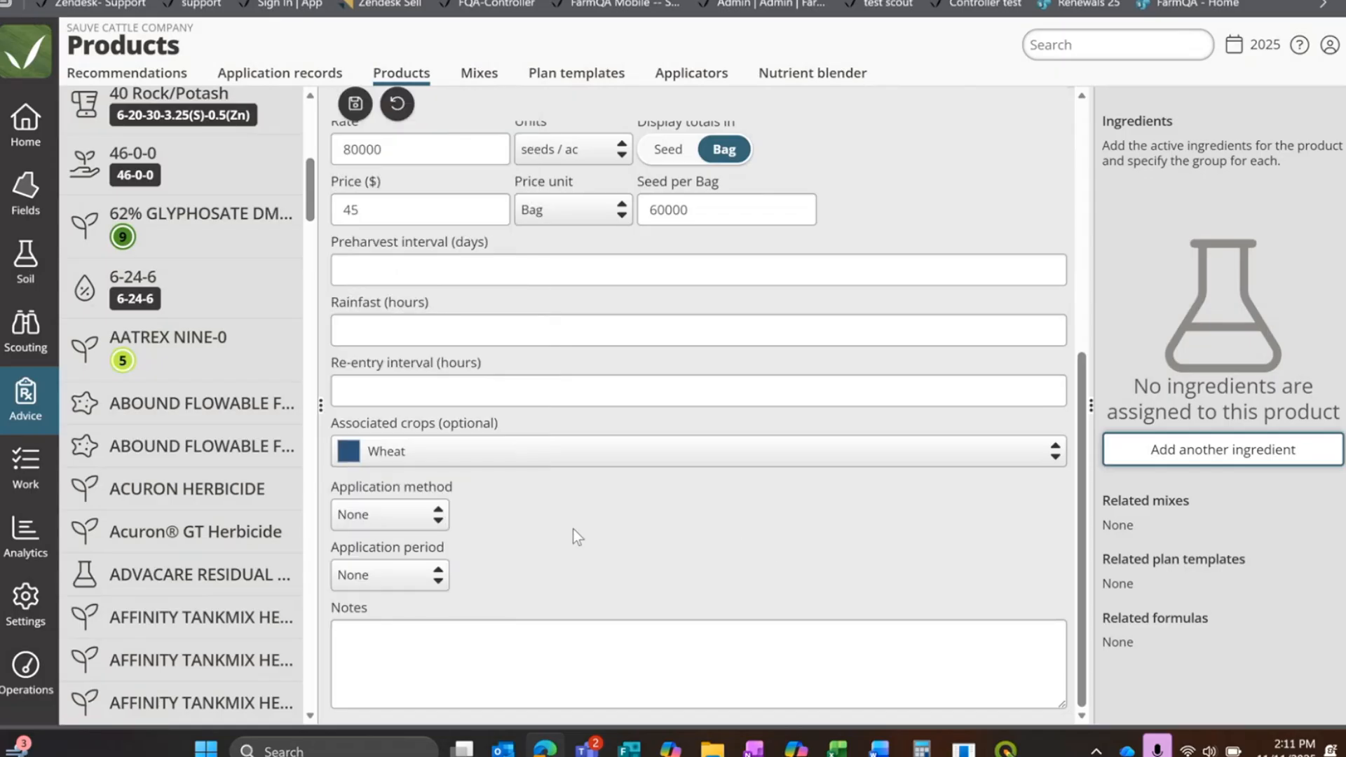
{"action": "scroll", "coordinate": [502, 496], "scroll_direction": "up", "scroll_amount": 5}
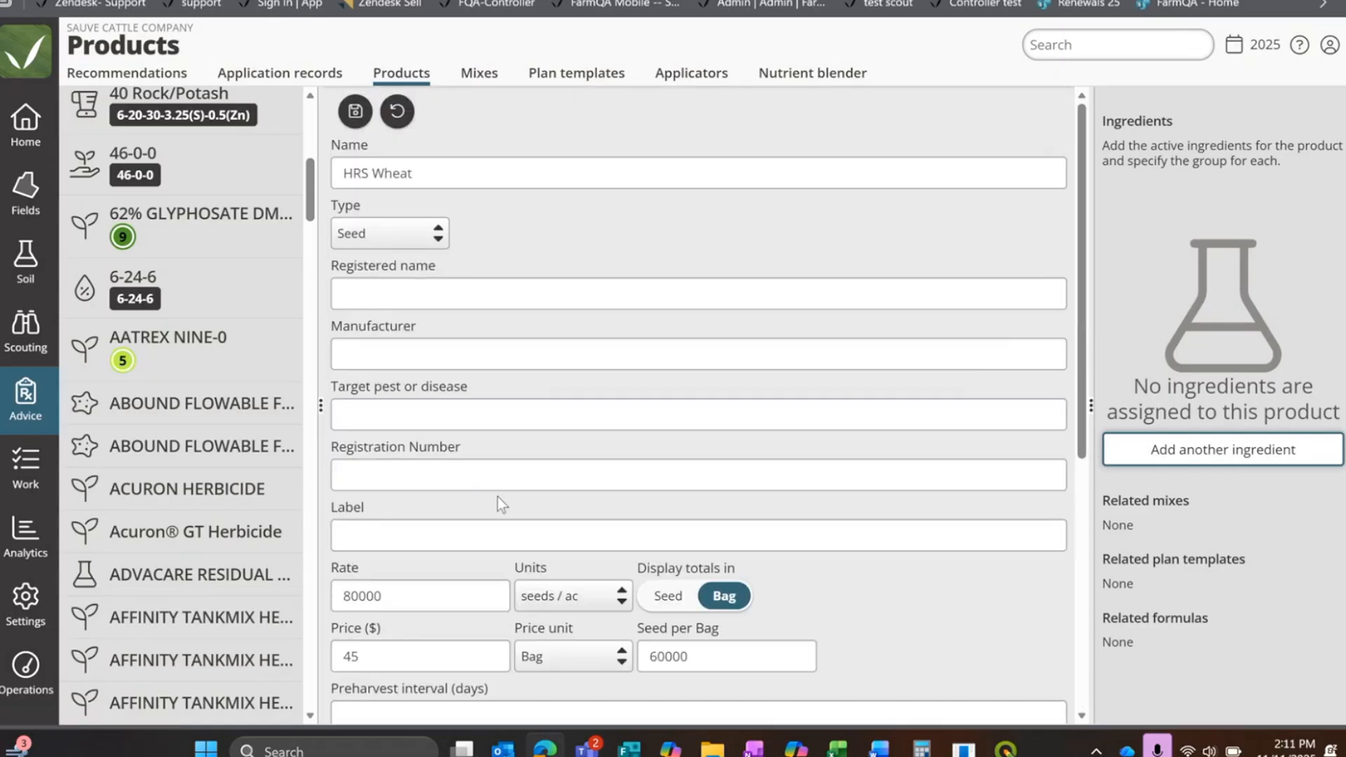
{"action": "left_click", "coordinate": [356, 112]}
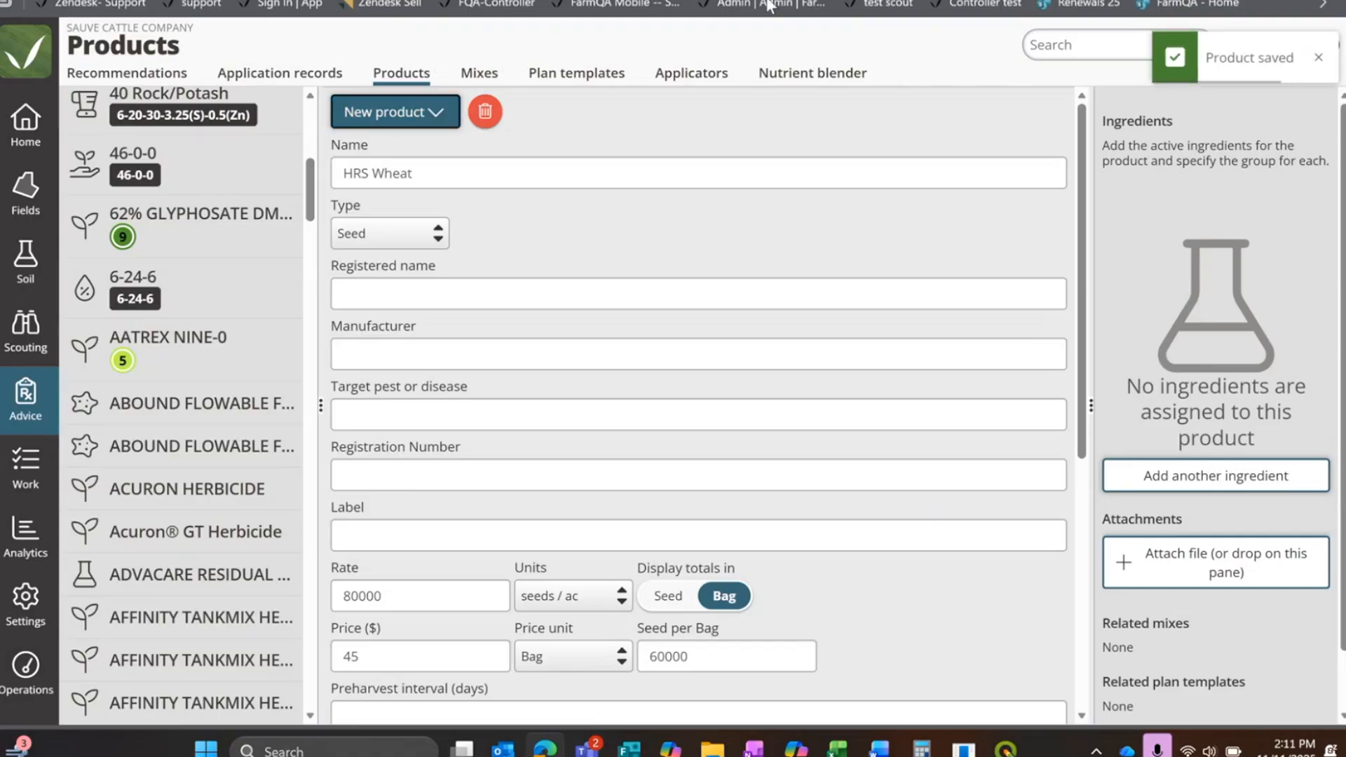
Step: Start a new product mix and name it Webinar
{"action": "left_click", "coordinate": [476, 77]}
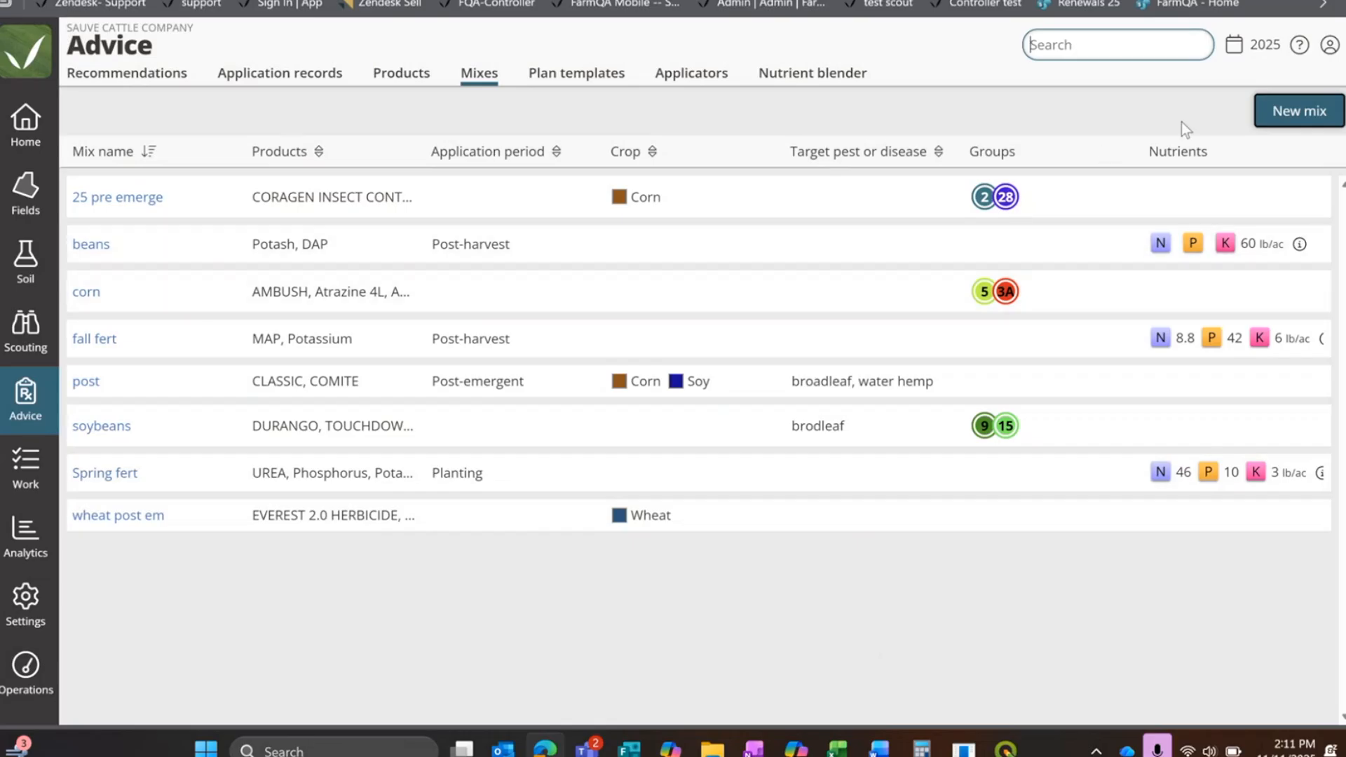
{"action": "left_click", "coordinate": [1300, 110]}
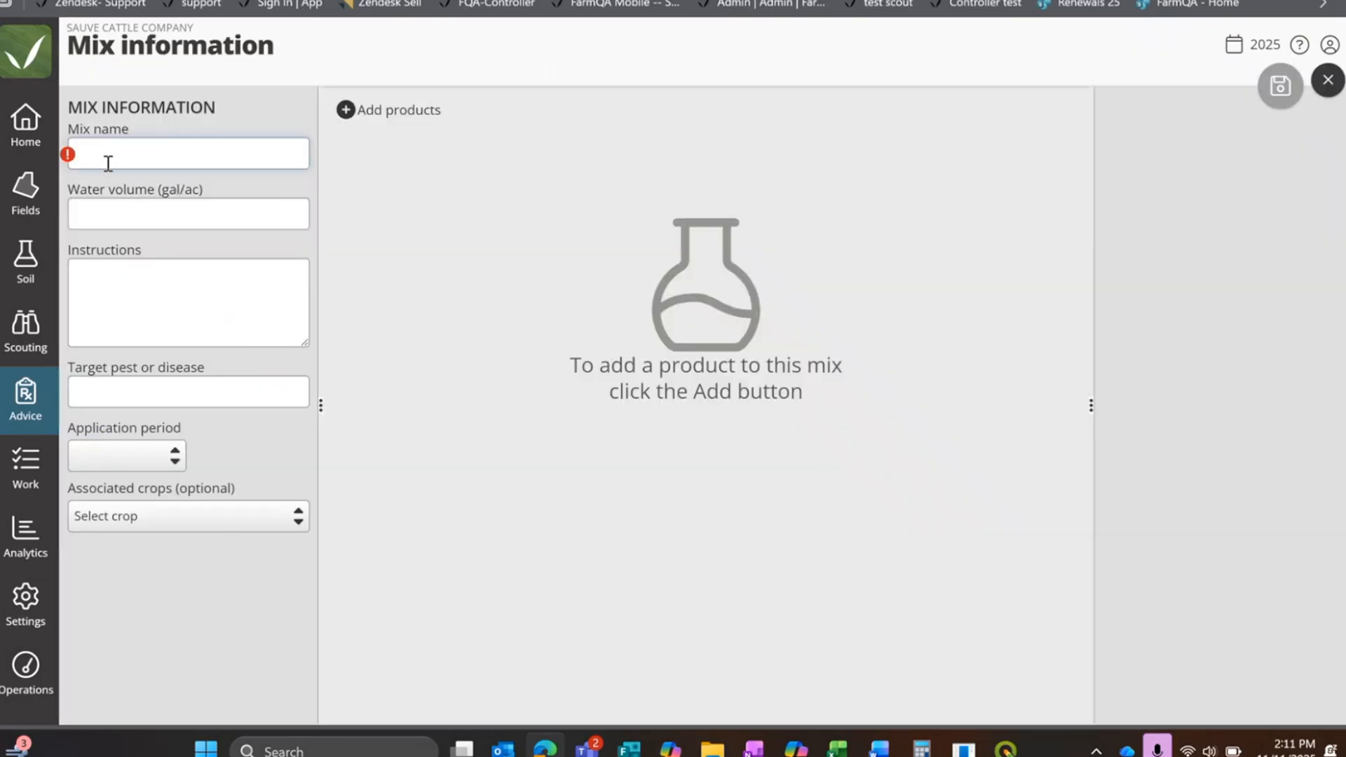
{"action": "left_click", "coordinate": [142, 152]}
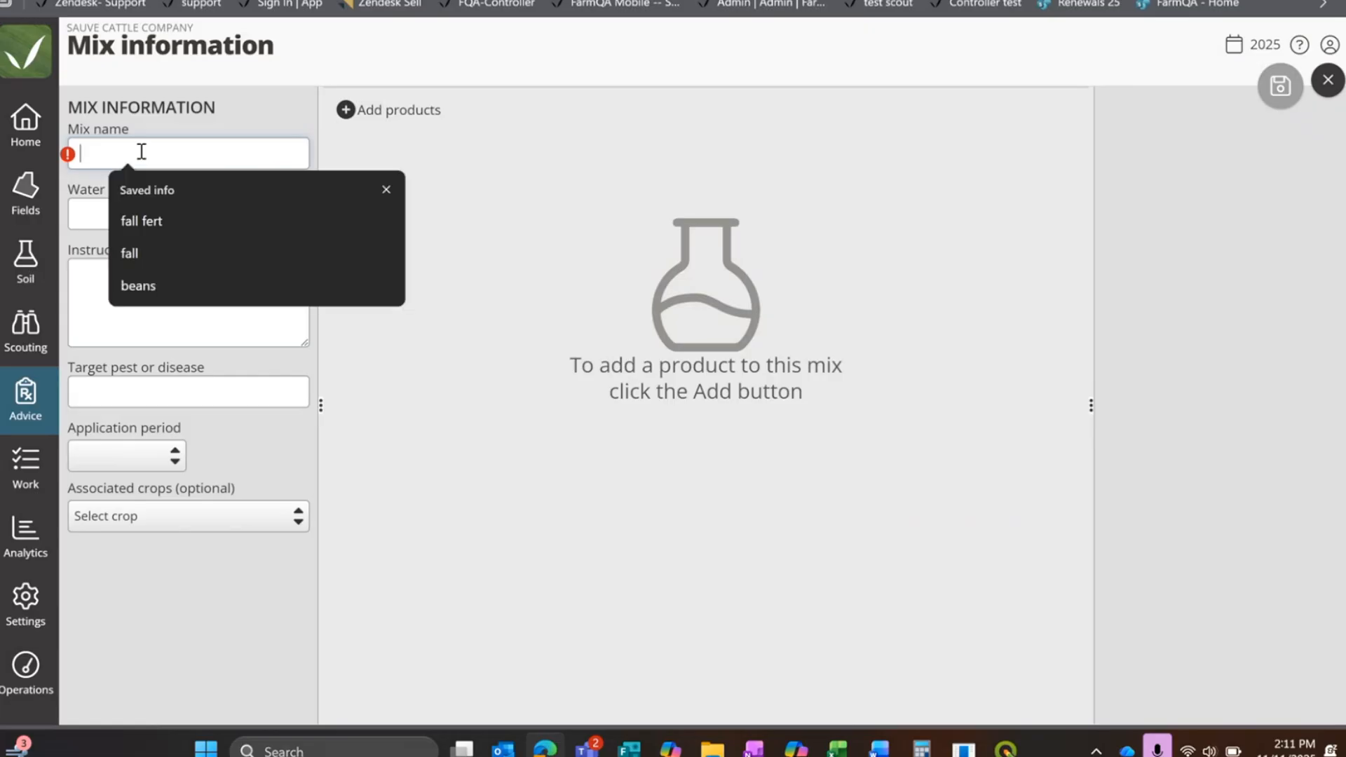
{"action": "type", "text": "Ta"}
{"action": "key", "text": "BackSpace"}
{"action": "key", "text": "BackSpace"}
{"action": "type", "text": "W"}
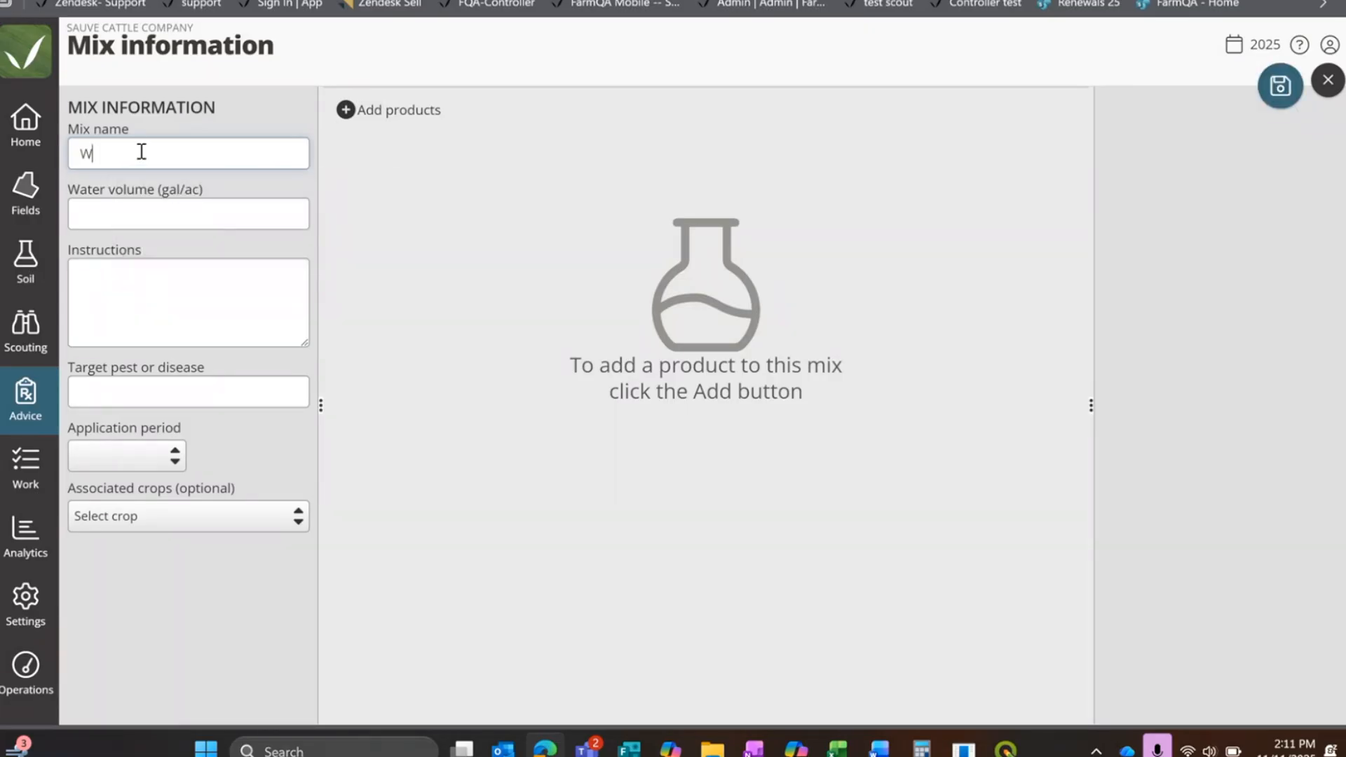
{"action": "type", "text": "ebinar"}
Step: Enter fert as the Webinar mix's target pest or disease and set its application period to Pre-plant
{"action": "left_click", "coordinate": [126, 393]}
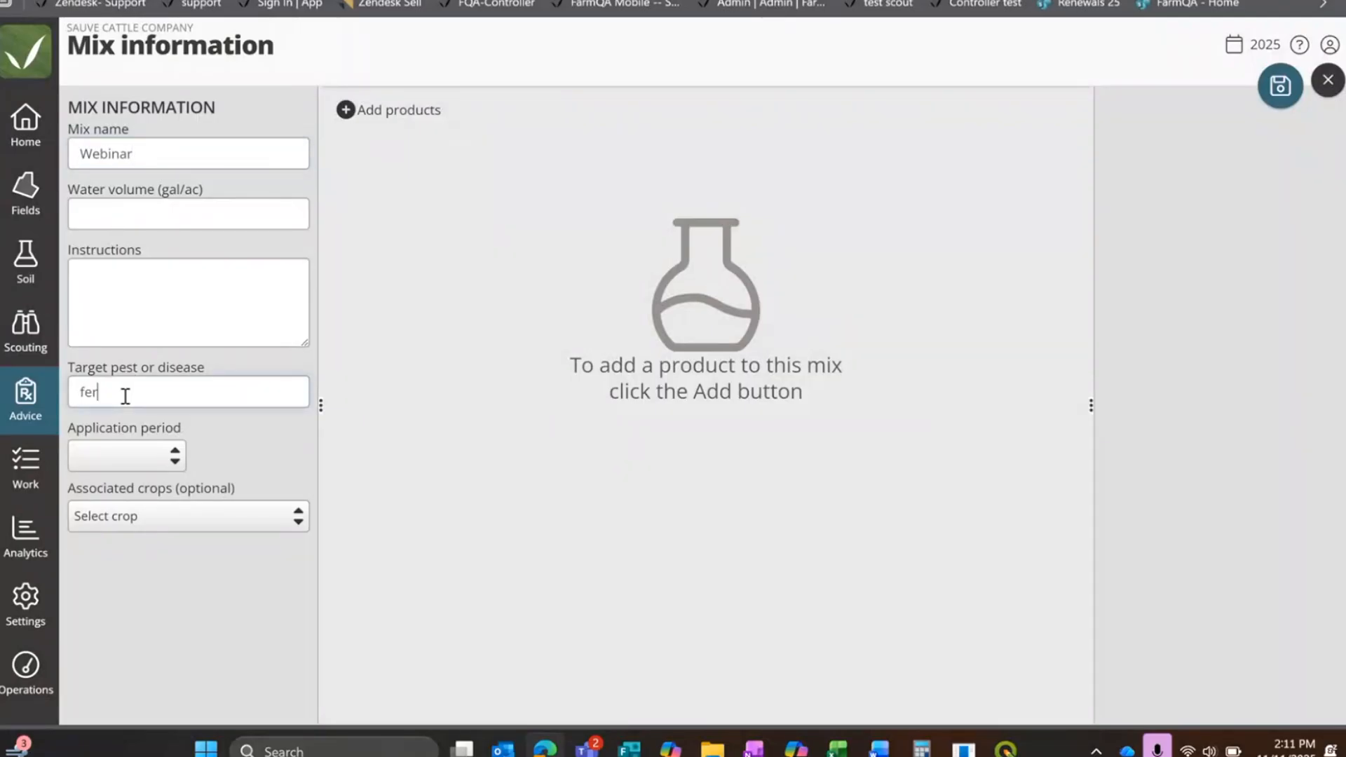
{"action": "left_click", "coordinate": [154, 455]}
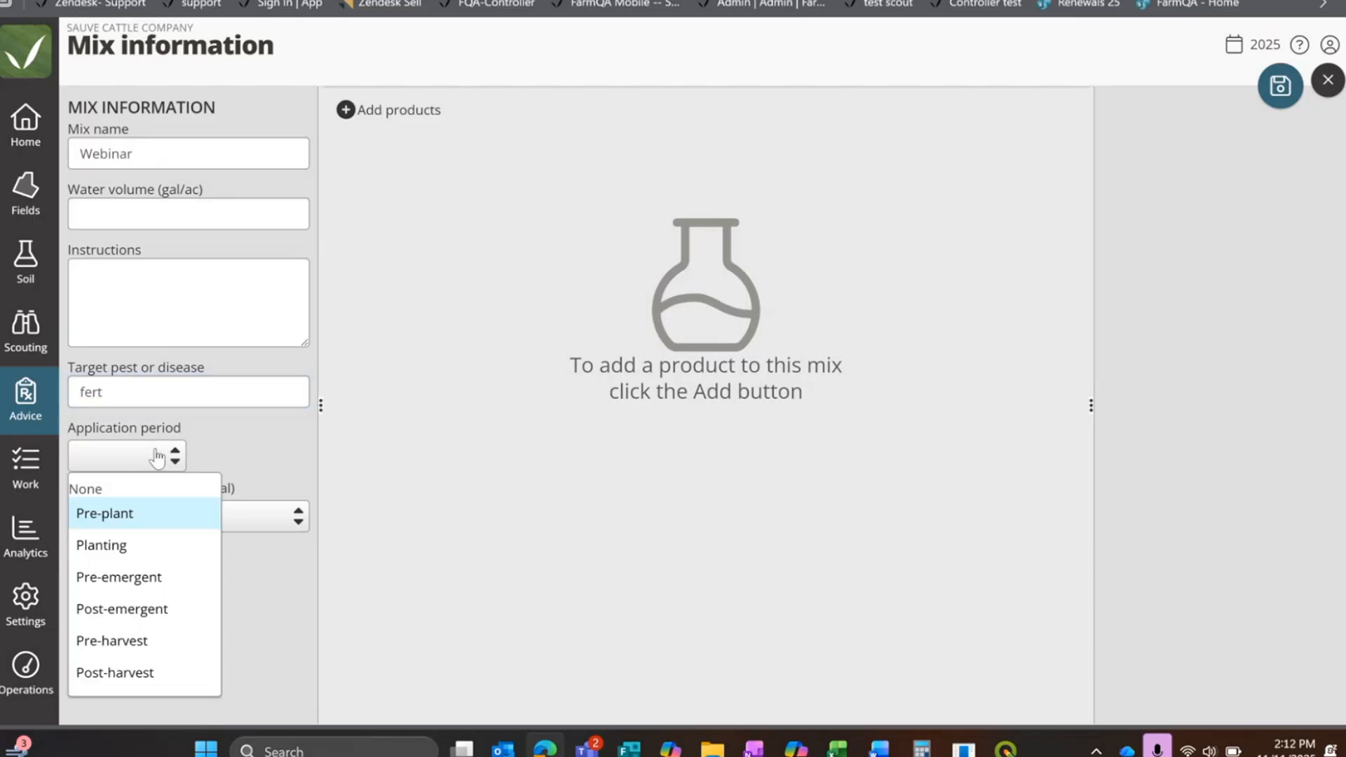
{"action": "left_click", "coordinate": [176, 531]}
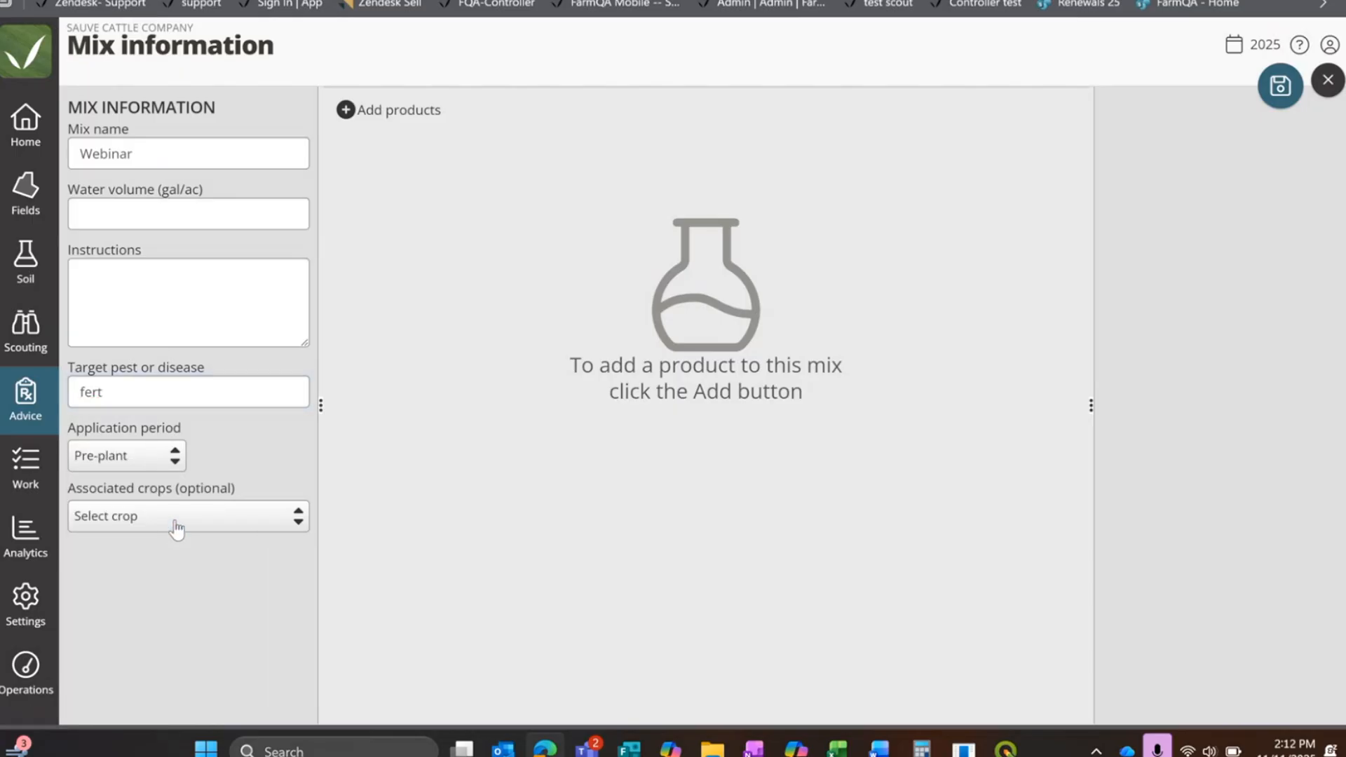
{"action": "left_click", "coordinate": [176, 527]}
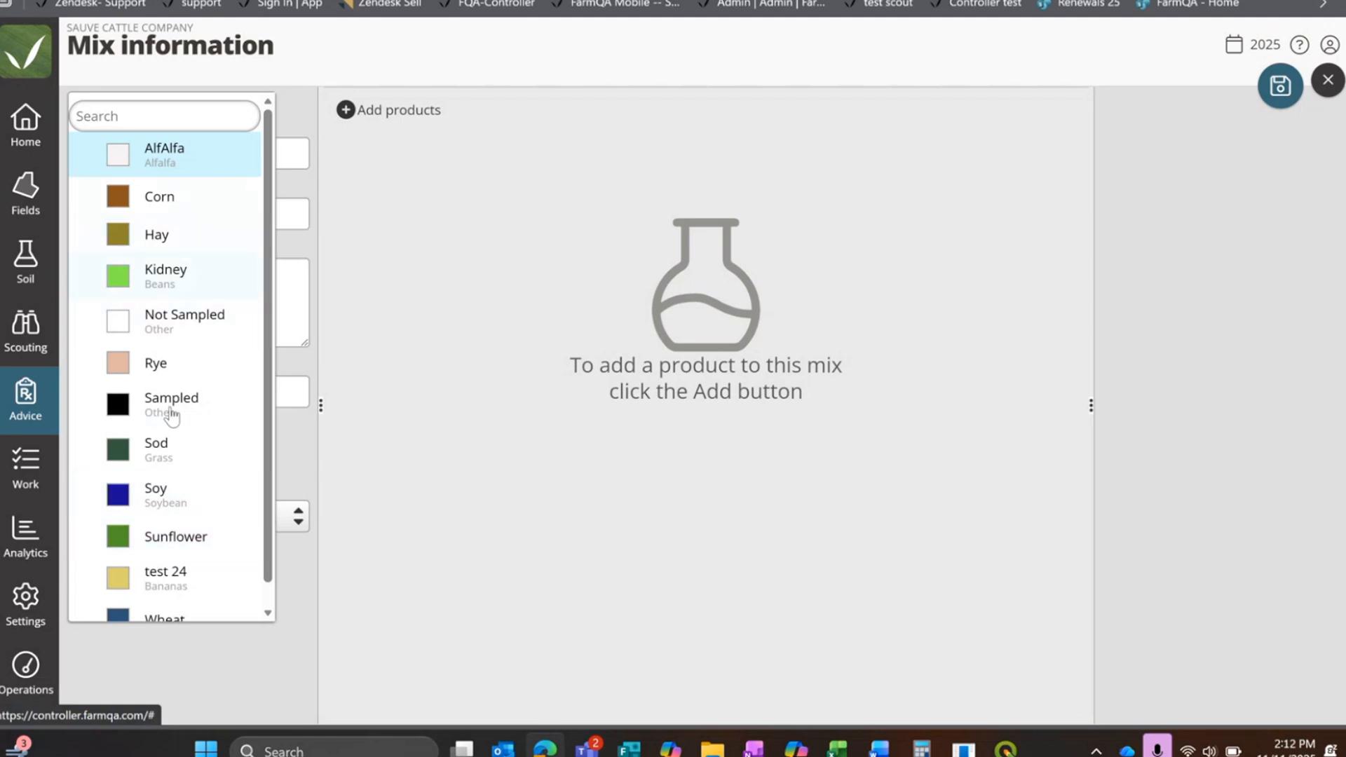
{"action": "scroll", "coordinate": [263, 552], "scroll_direction": "down", "scroll_amount": 1}
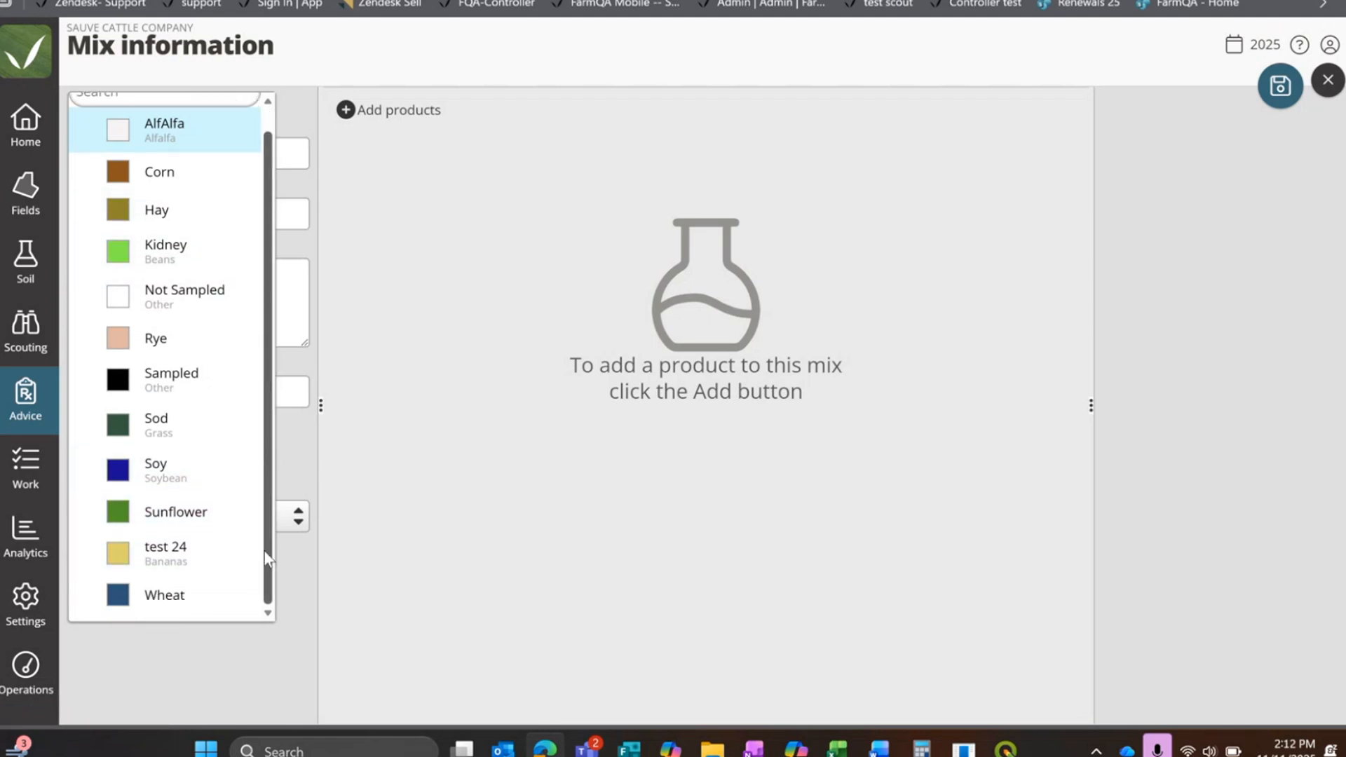
{"action": "left_click", "coordinate": [215, 691]}
Step: Add the MAP (11-52-0) and Nitrogen (100-0-0) fertilizer products to the Webinar mix
{"action": "left_click", "coordinate": [390, 110]}
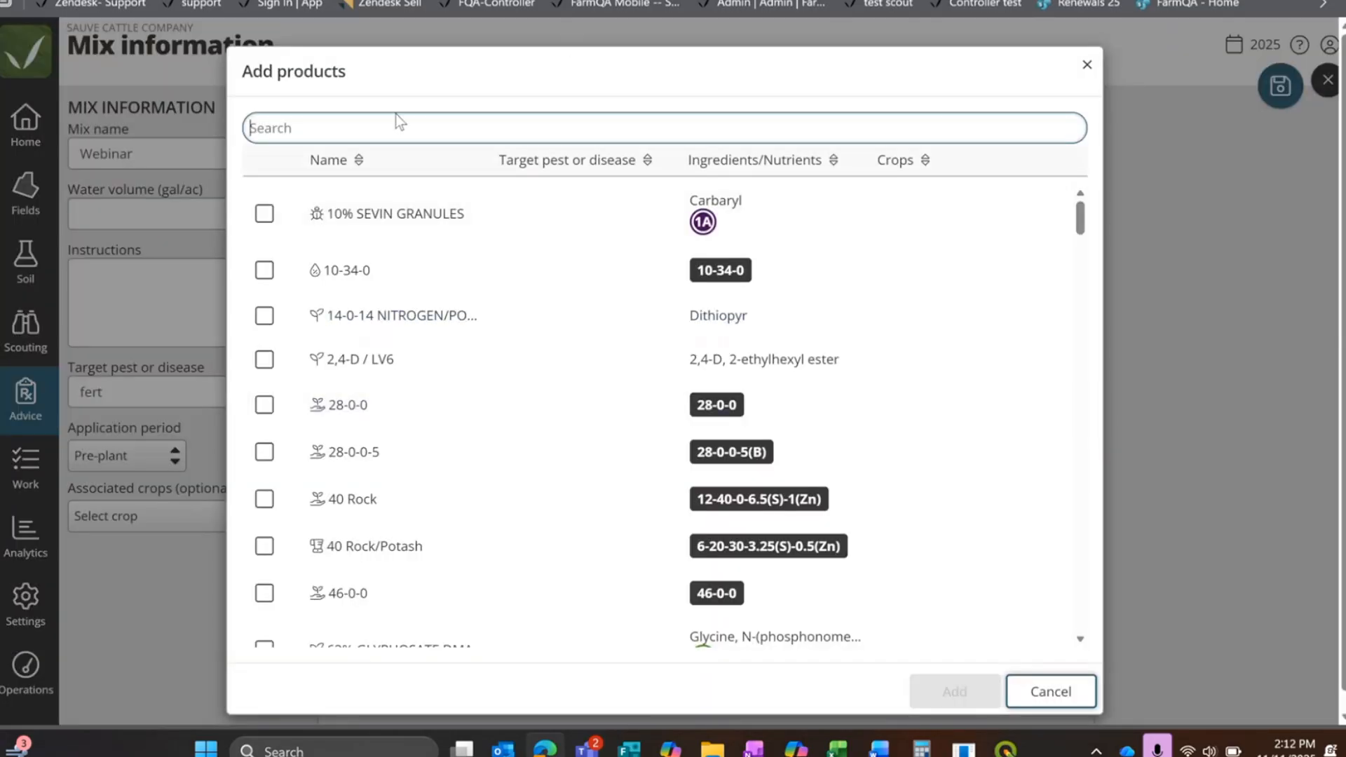
{"action": "scroll", "coordinate": [457, 238], "scroll_direction": "down", "scroll_amount": 7}
{"action": "scroll", "coordinate": [464, 308], "scroll_direction": "down", "scroll_amount": 10}
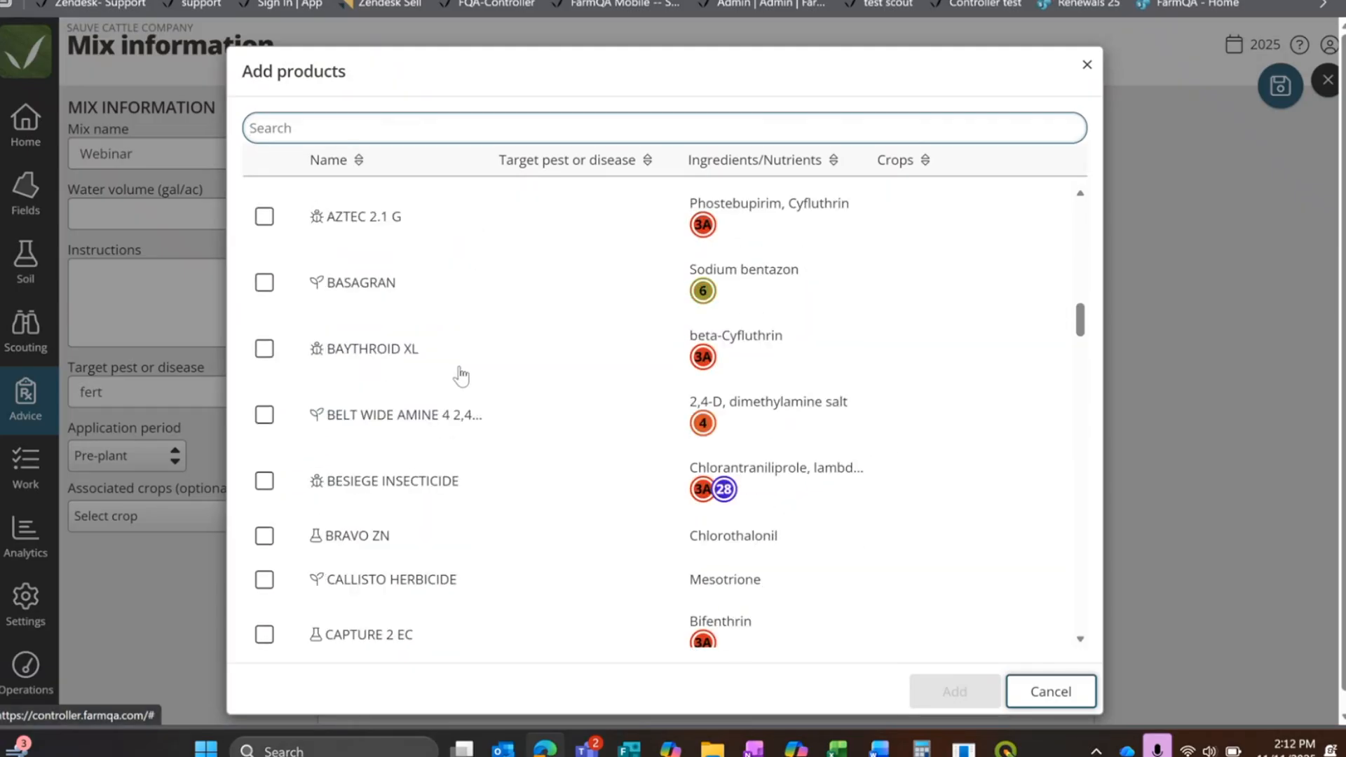
{"action": "scroll", "coordinate": [460, 378], "scroll_direction": "down", "scroll_amount": 3}
{"action": "scroll", "coordinate": [554, 462], "scroll_direction": "down", "scroll_amount": 3}
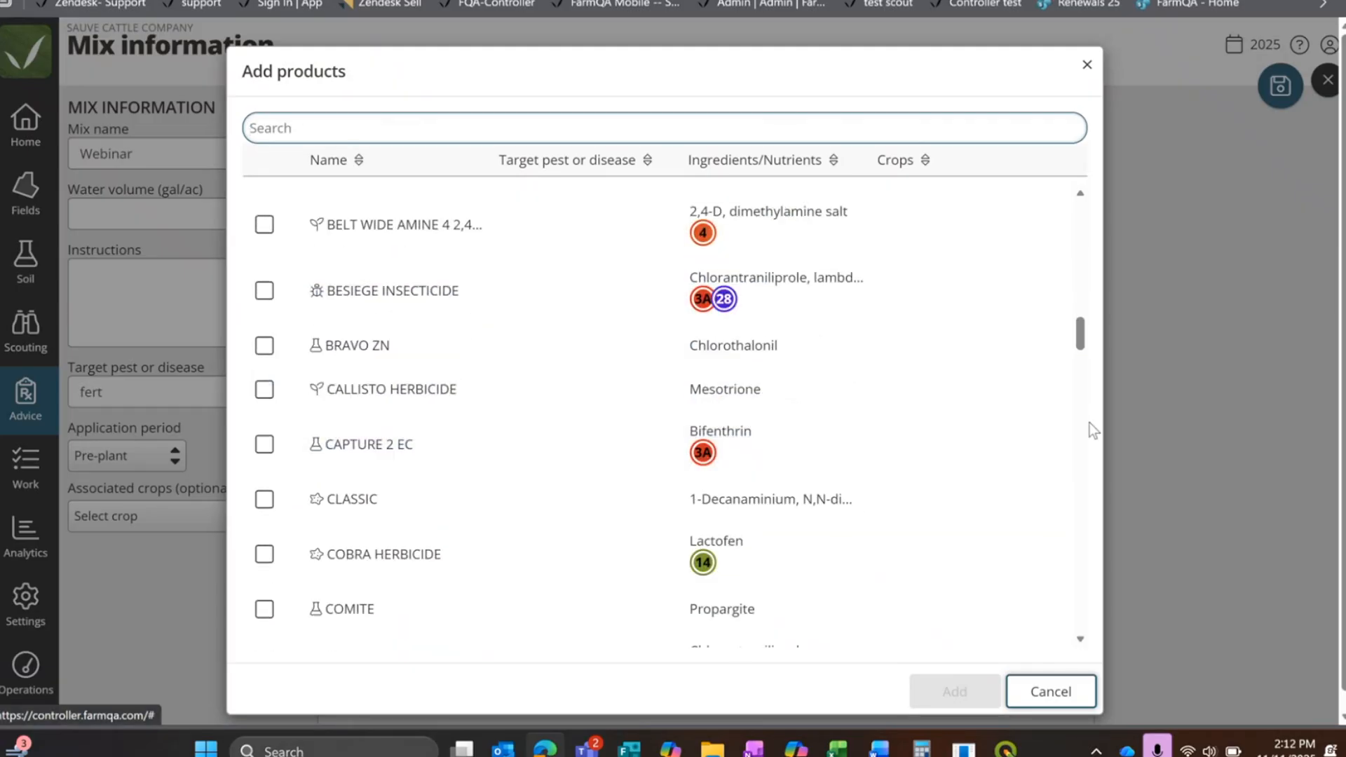
{"action": "scroll", "coordinate": [1044, 463], "scroll_direction": "down", "scroll_amount": 20}
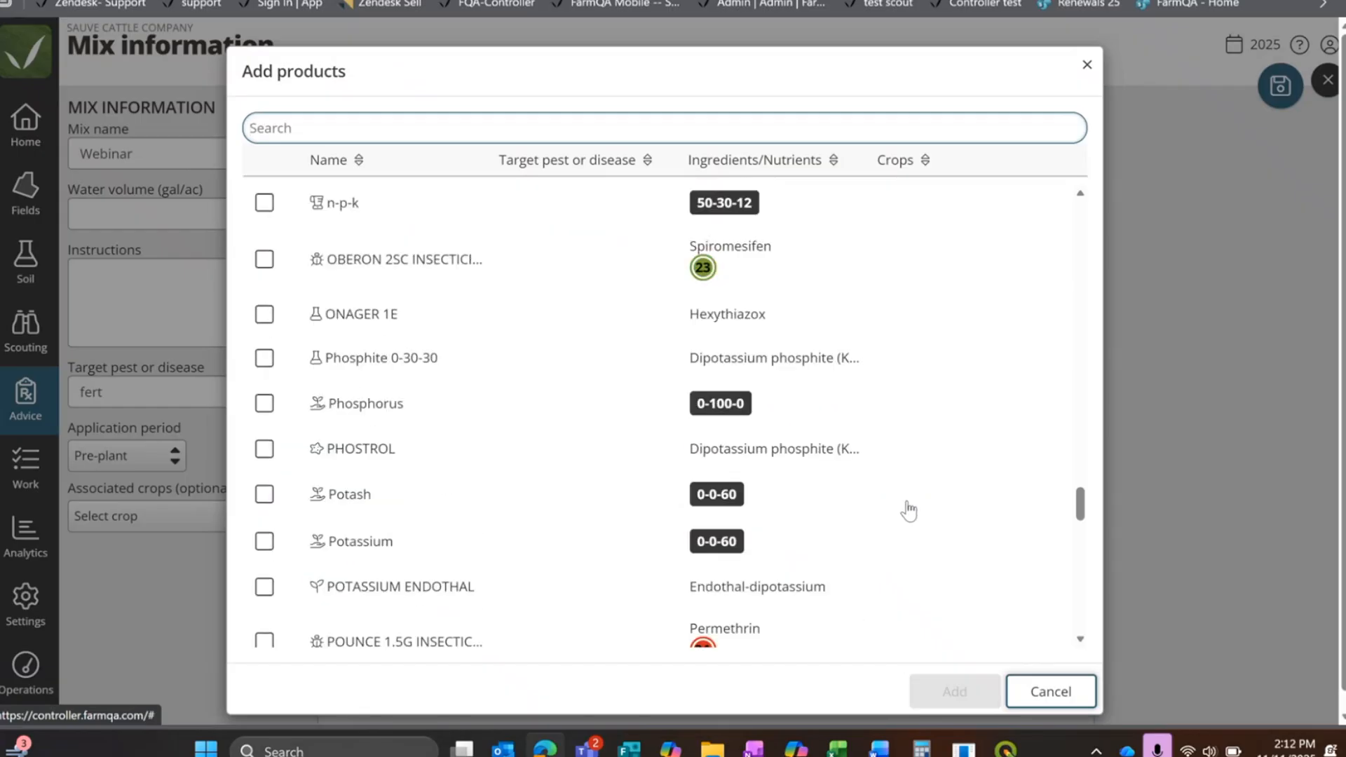
{"action": "scroll", "coordinate": [908, 510], "scroll_direction": "up", "scroll_amount": 5}
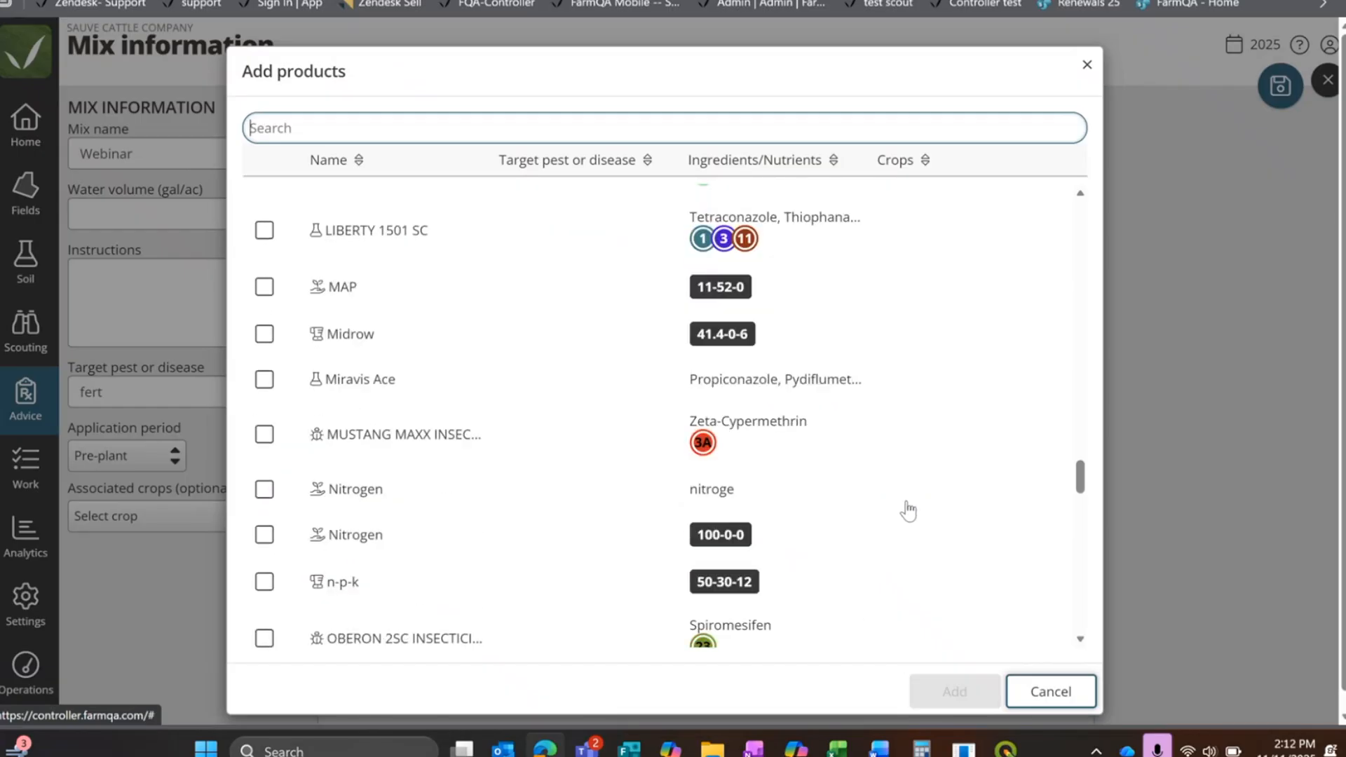
{"action": "left_click", "coordinate": [263, 288]}
{"action": "scroll", "coordinate": [421, 419], "scroll_direction": "down", "scroll_amount": 4}
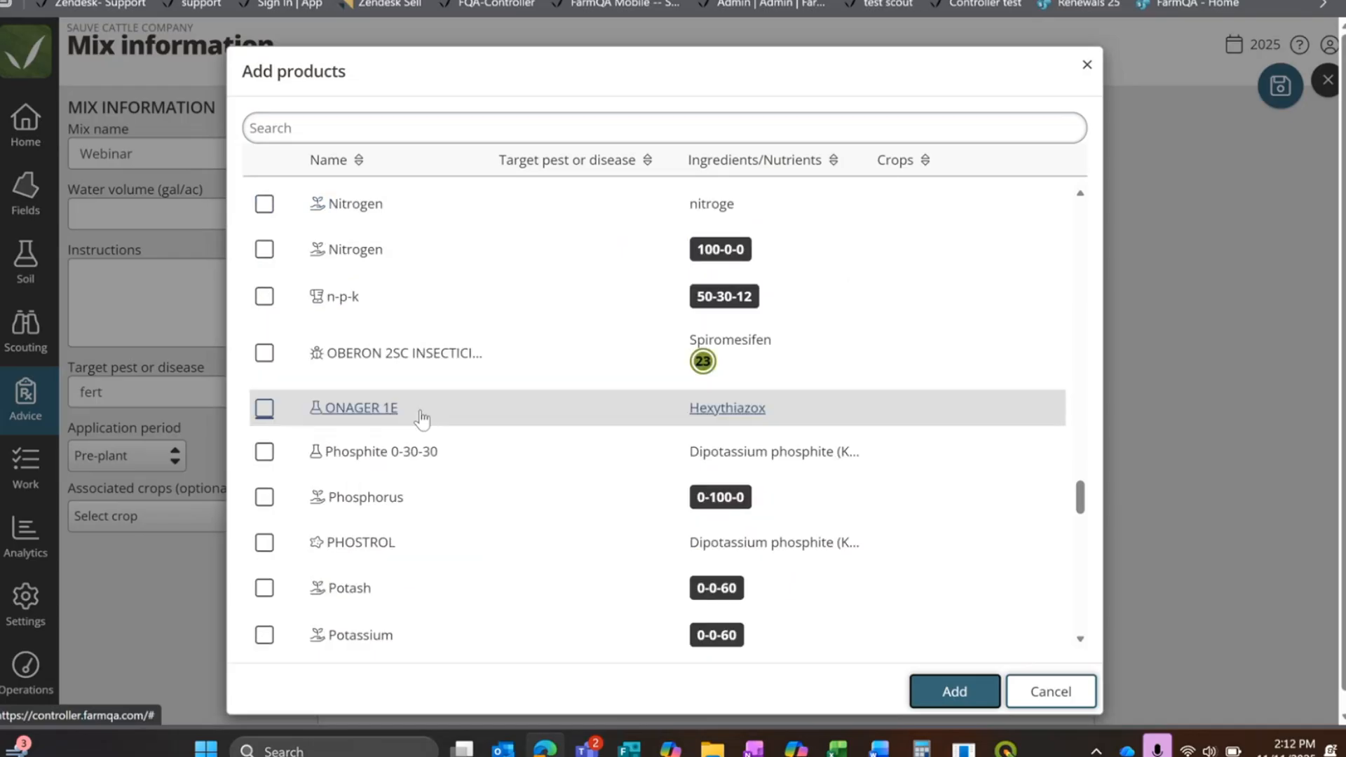
{"action": "left_click", "coordinate": [264, 250]}
{"action": "scroll", "coordinate": [874, 549], "scroll_direction": "up", "scroll_amount": 4}
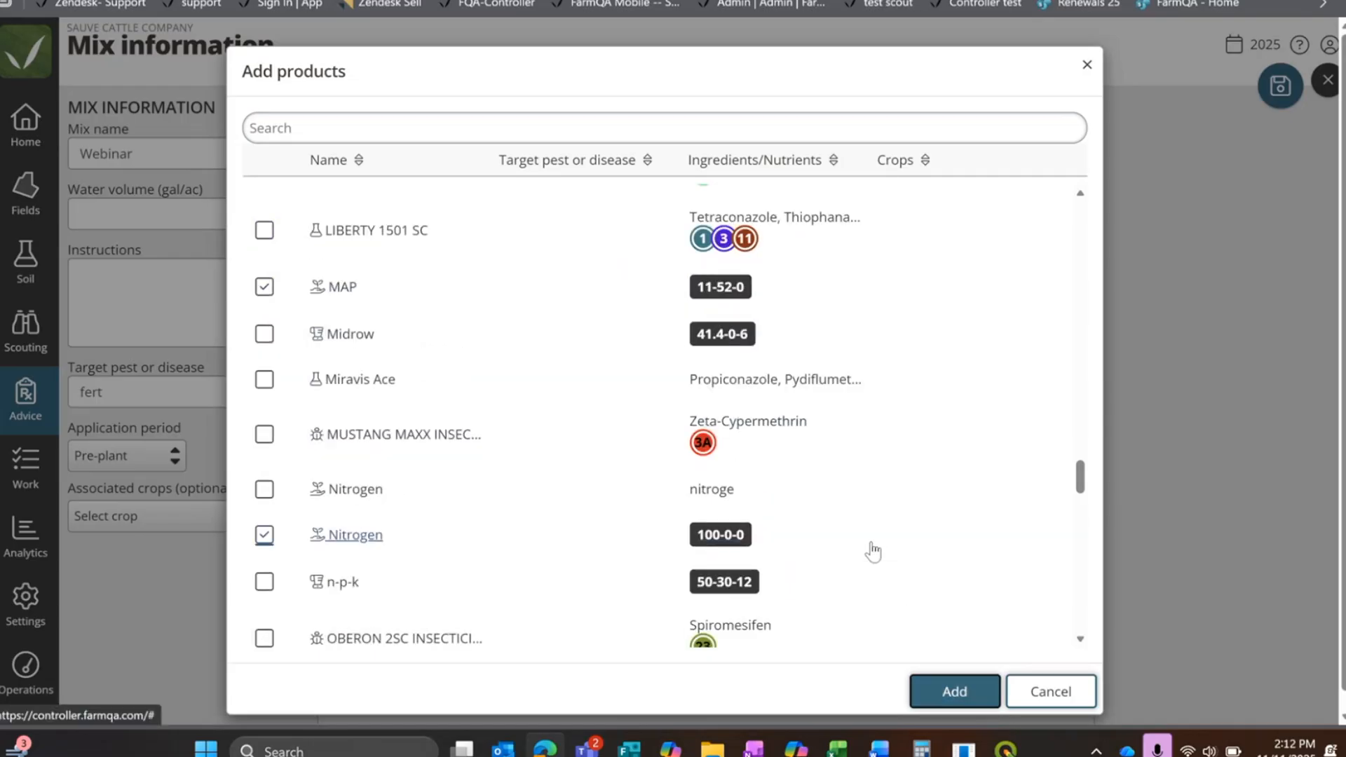
{"action": "scroll", "coordinate": [856, 544], "scroll_direction": "down", "scroll_amount": 1}
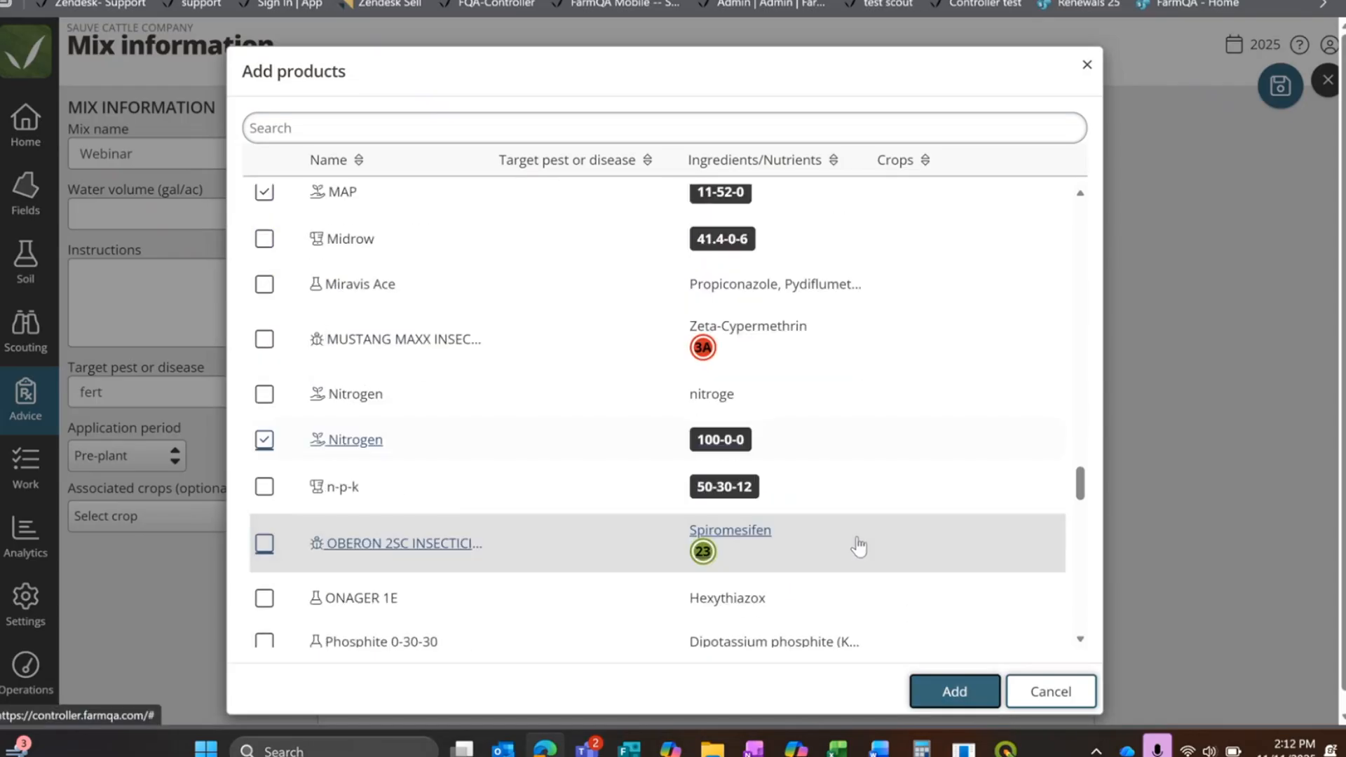
{"action": "left_click", "coordinate": [978, 675]}
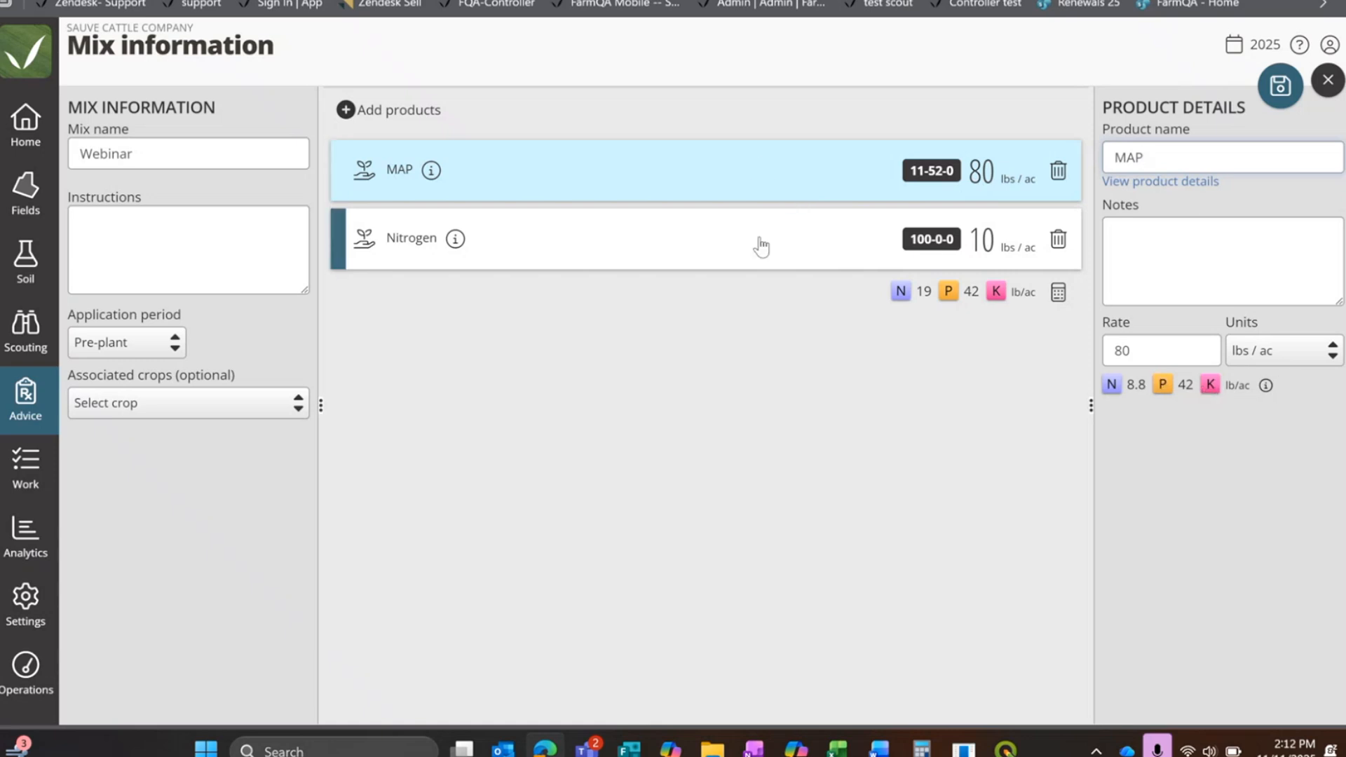
Step: Check the Nitrogen product's rate in the mix, and save and close the Webinar mix
{"action": "left_click", "coordinate": [721, 249]}
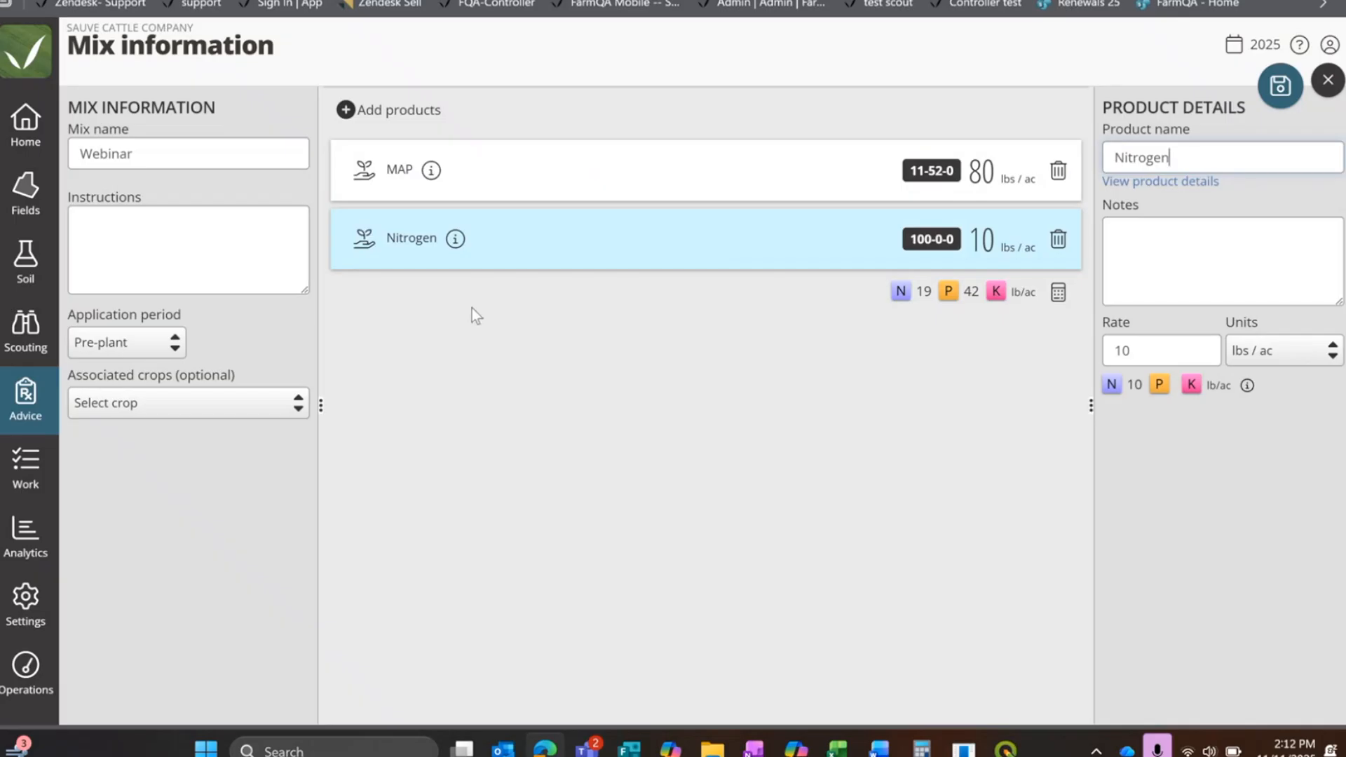
{"action": "left_click", "coordinate": [1260, 89]}
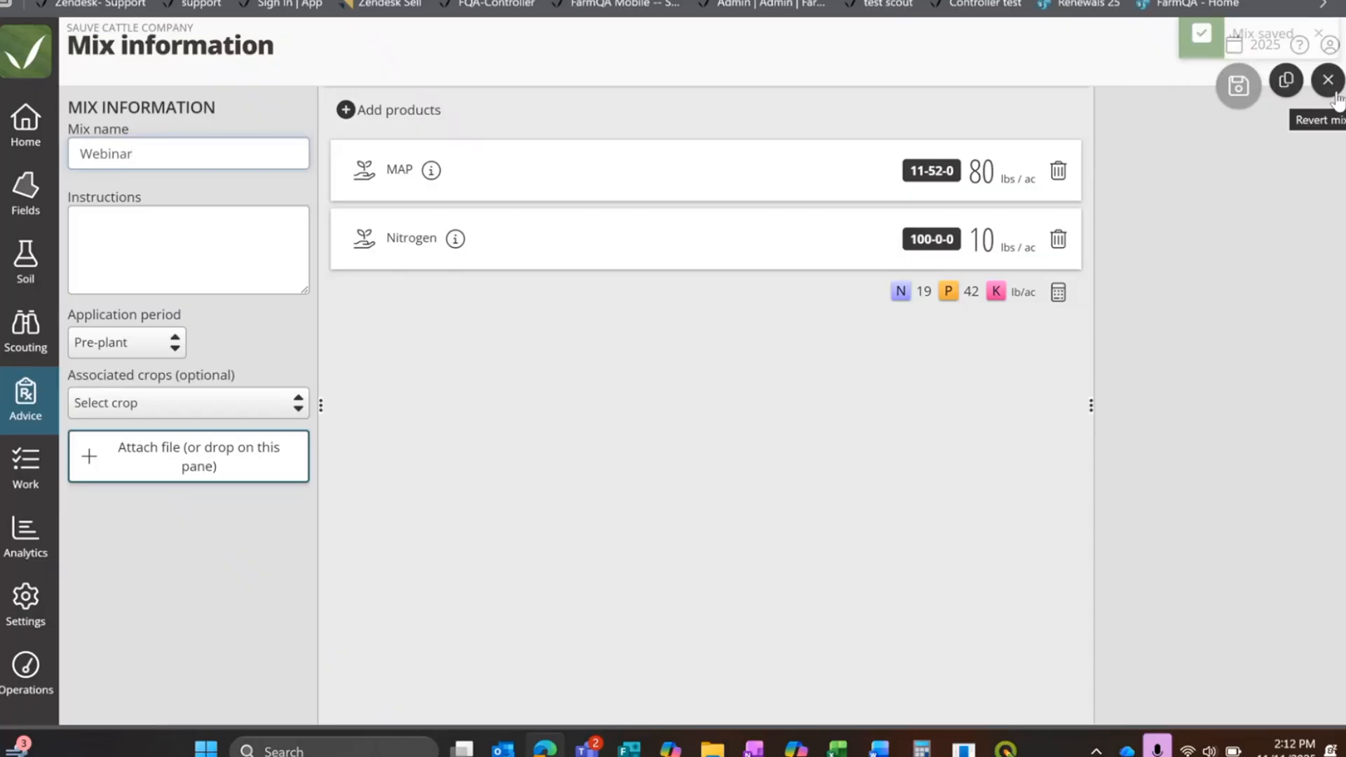
{"action": "left_click", "coordinate": [1334, 95]}
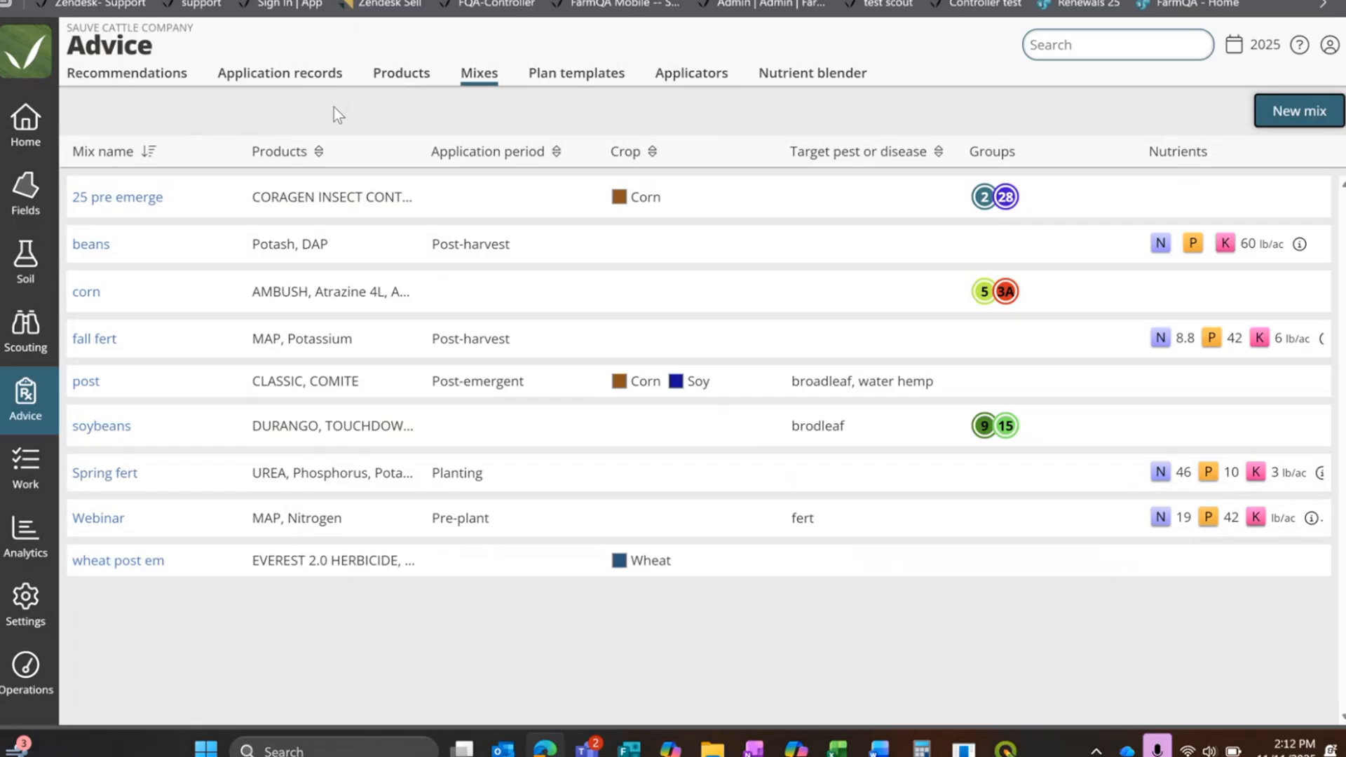
Step: Start a new plan template and name it Bean
{"action": "left_click", "coordinate": [550, 75]}
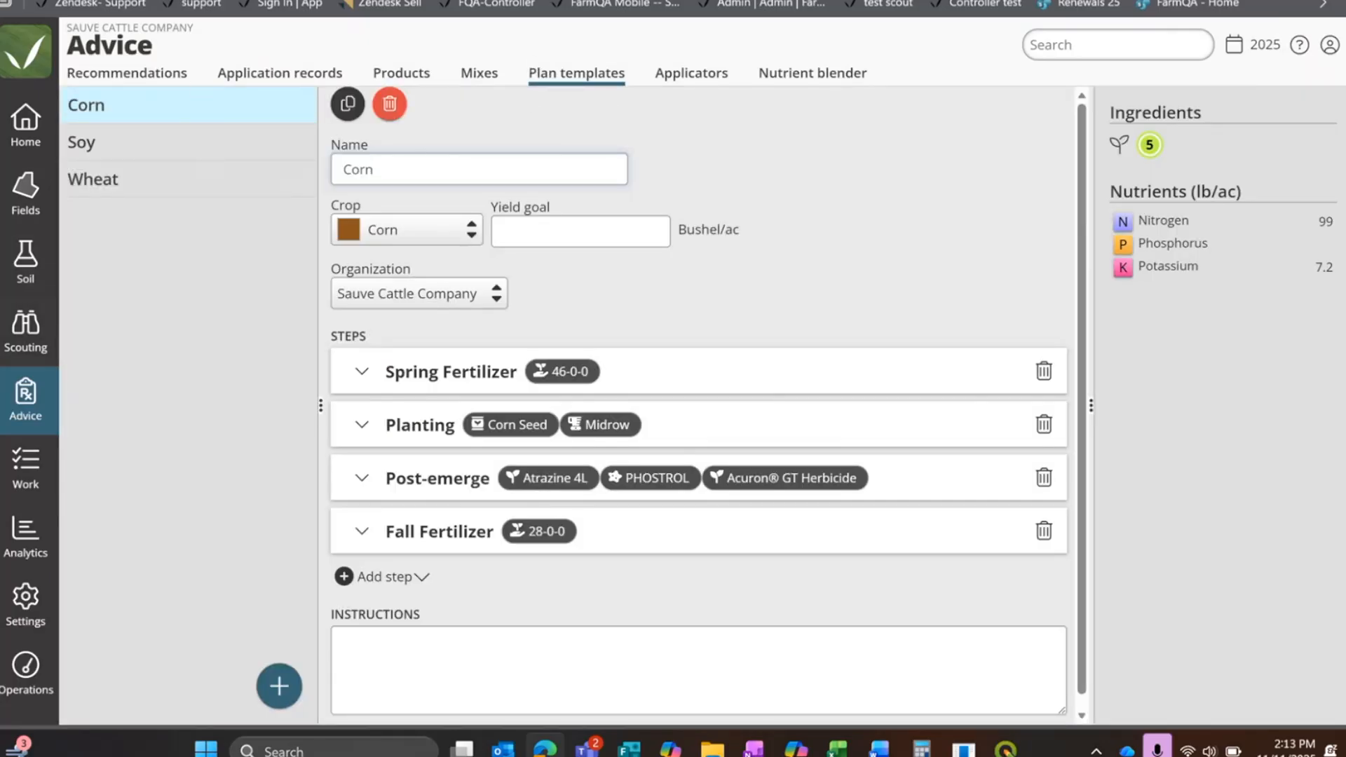
{"action": "left_click", "coordinate": [593, 74]}
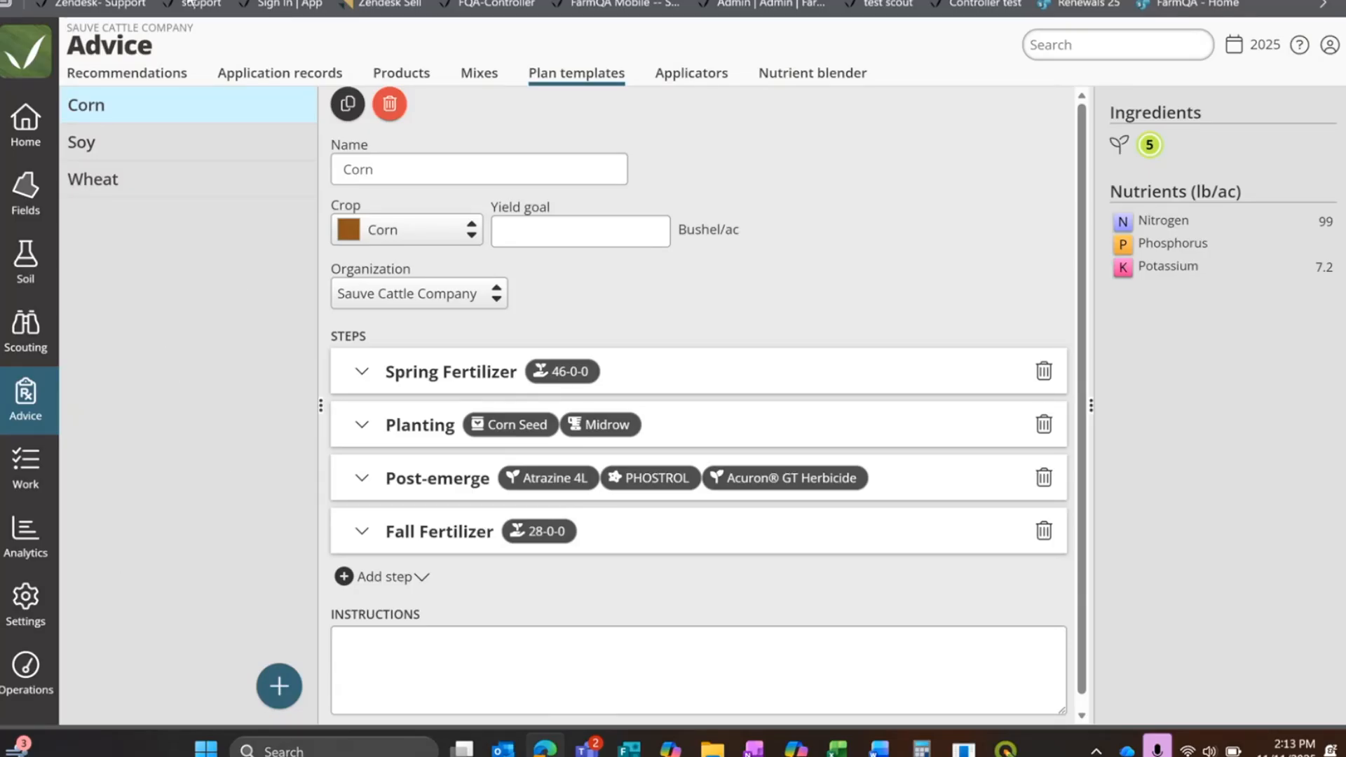
{"action": "left_click", "coordinate": [279, 691]}
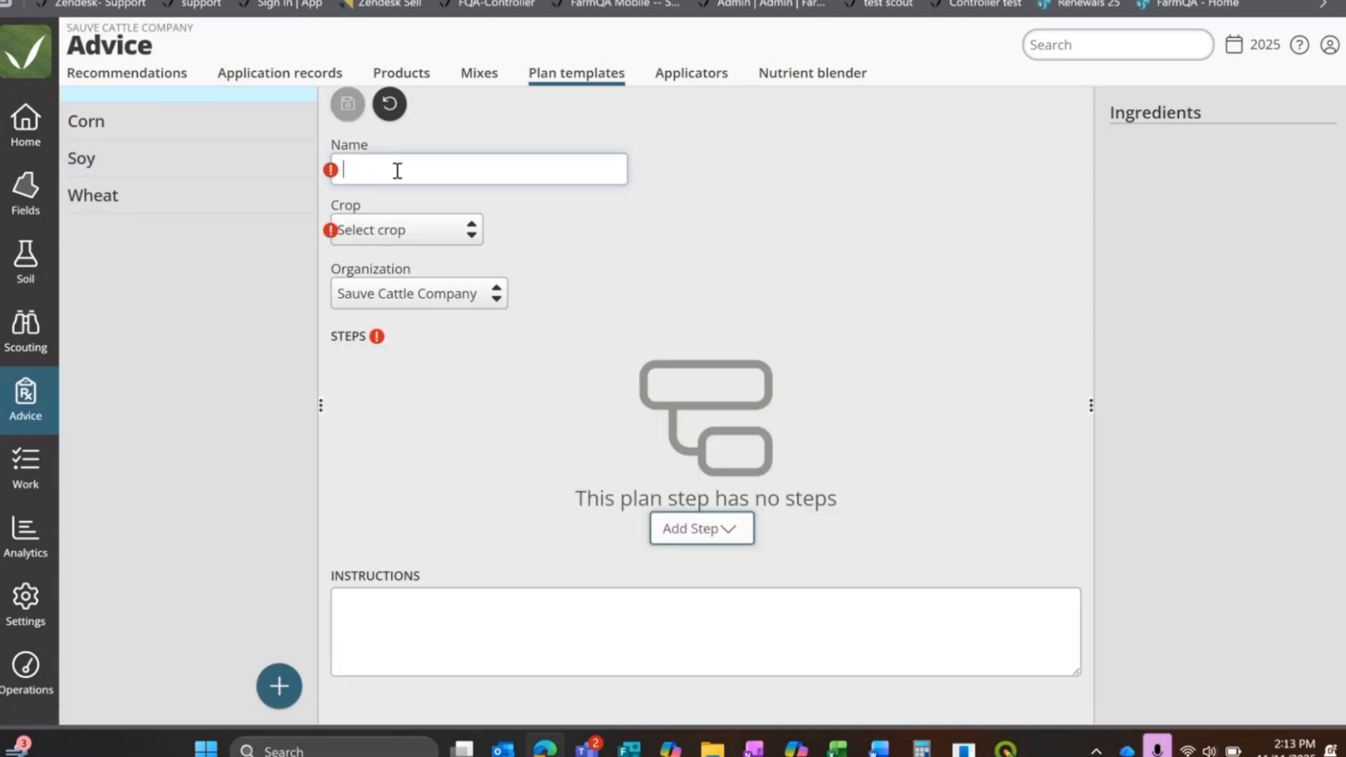
{"action": "type", "text": "Beans"}
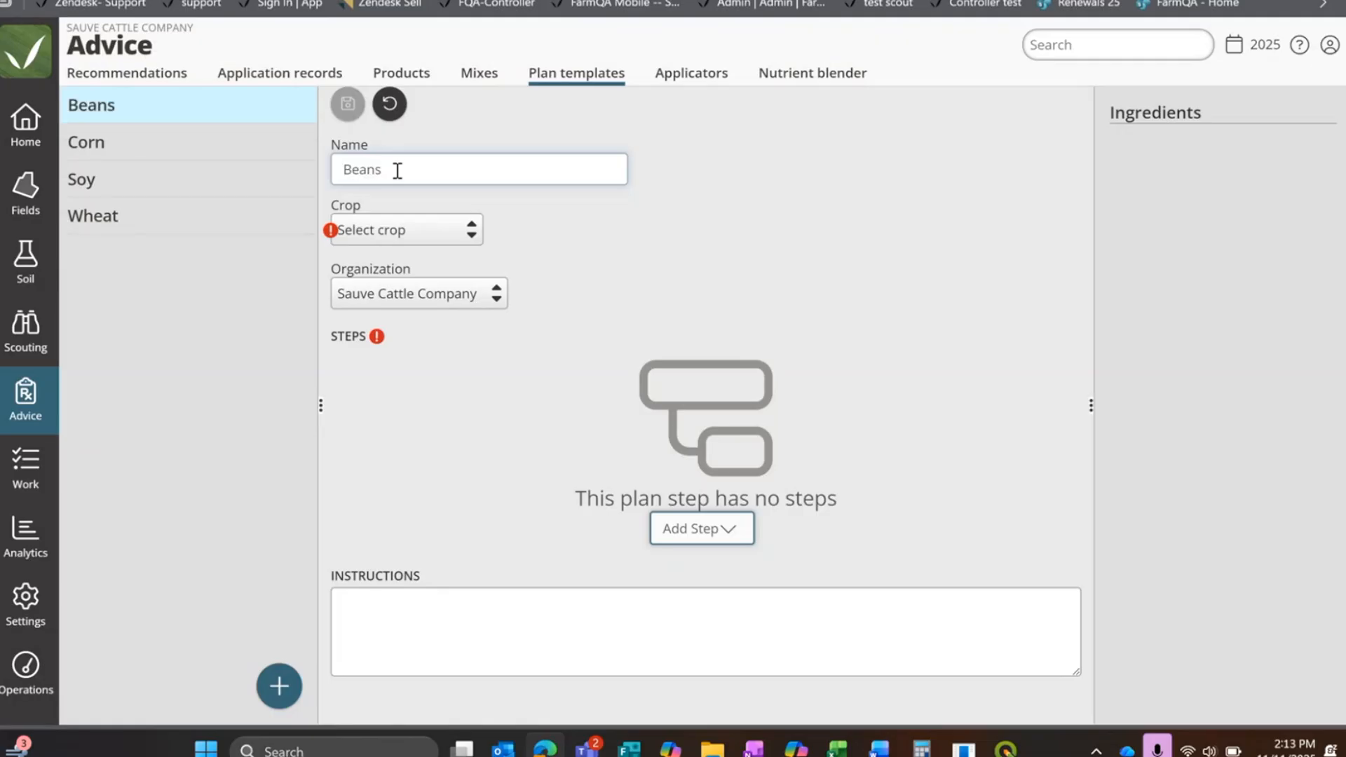
{"action": "key", "text": "BackSpace"}
Step: Set the Bean template's crop to Kidney (Beans)
{"action": "left_click", "coordinate": [423, 231]}
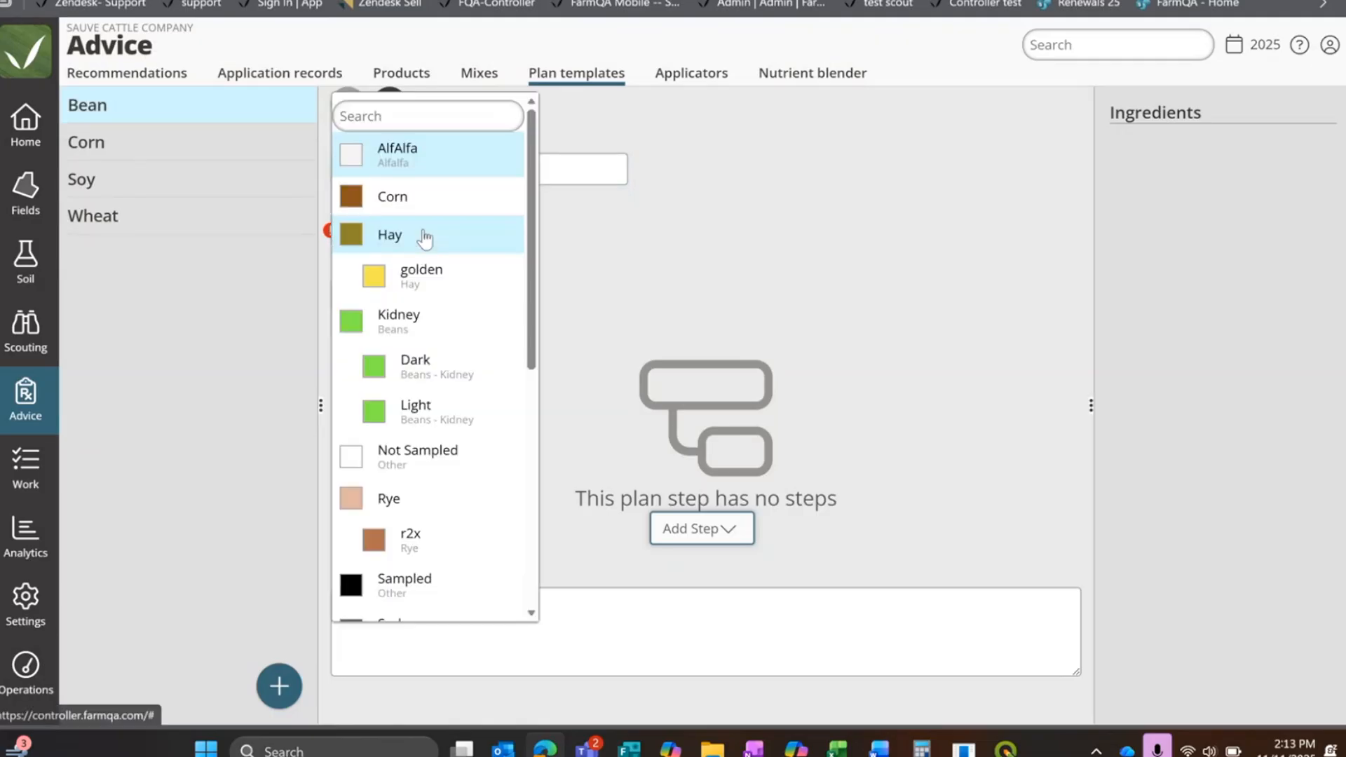
{"action": "scroll", "coordinate": [438, 420], "scroll_direction": "down", "scroll_amount": 5}
{"action": "scroll", "coordinate": [441, 515], "scroll_direction": "up", "scroll_amount": 3}
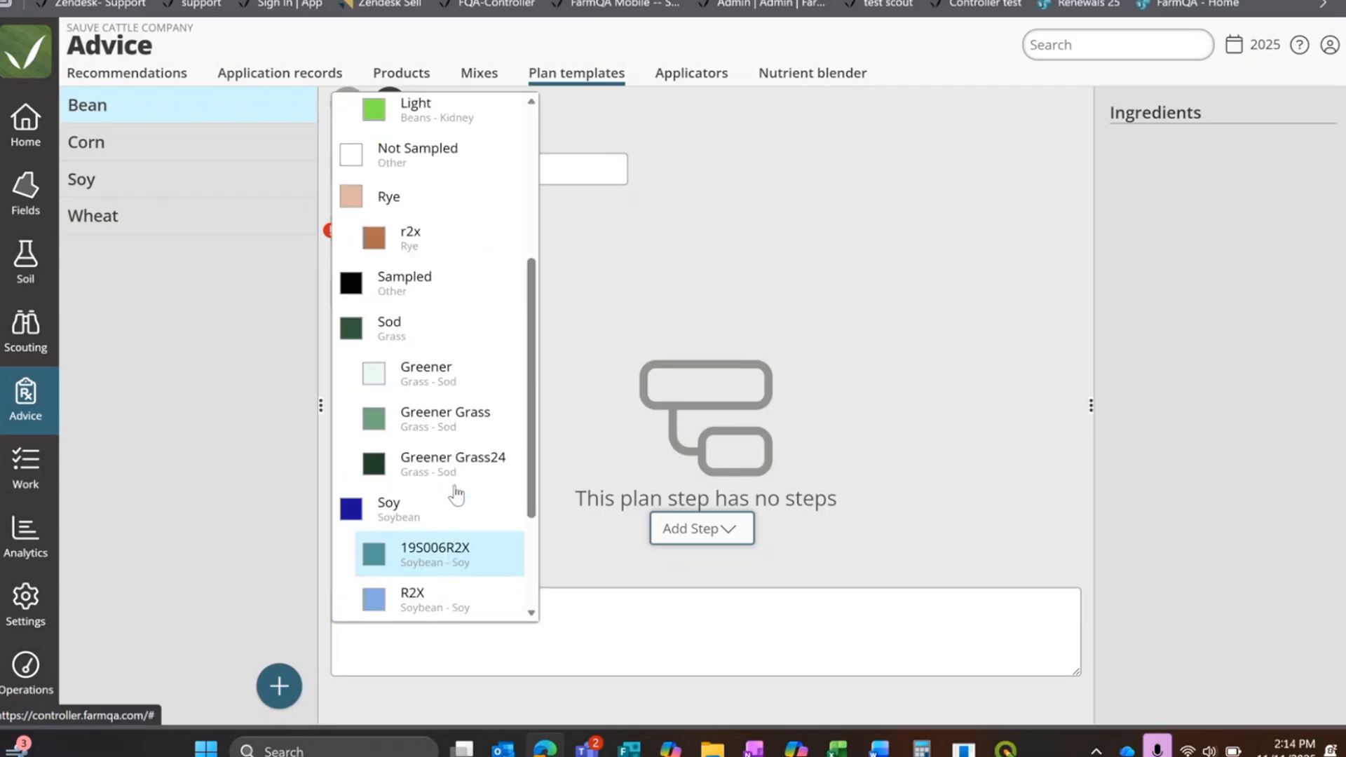
{"action": "scroll", "coordinate": [459, 316], "scroll_direction": "up", "scroll_amount": 3}
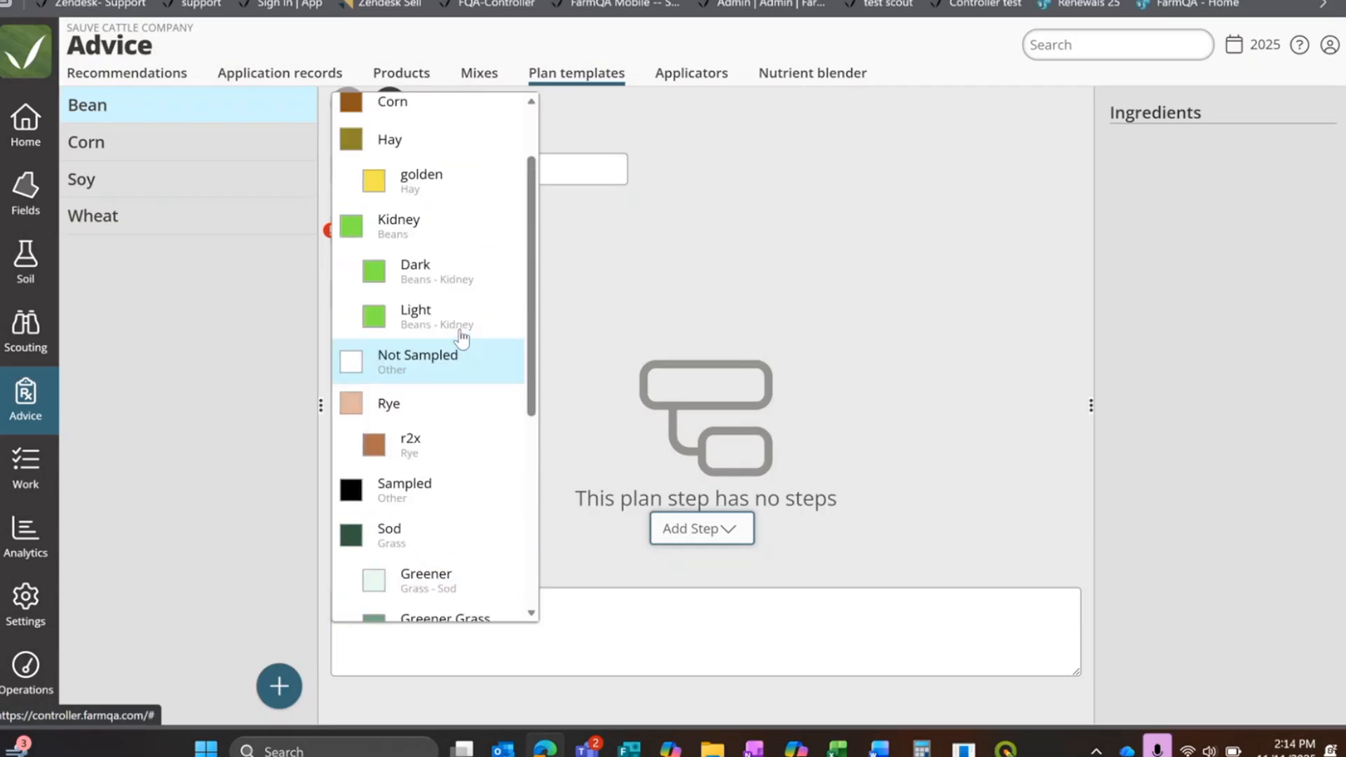
{"action": "left_click", "coordinate": [436, 240]}
Step: Set the Bean template's yield goal to 80 Bushel/ac and deselect Sauve Cattle Company as its organization
{"action": "left_click", "coordinate": [622, 231]}
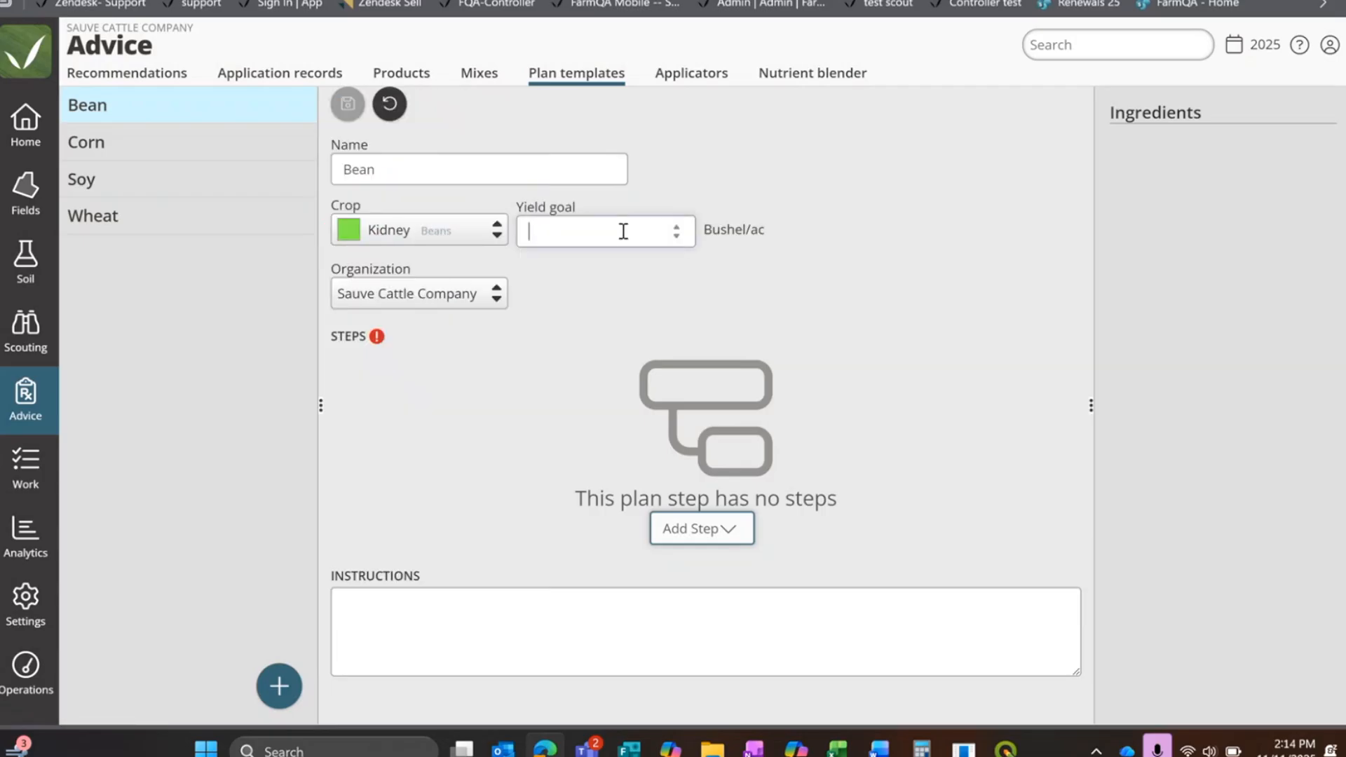
{"action": "type", "text": "80"}
{"action": "left_click", "coordinate": [441, 301]}
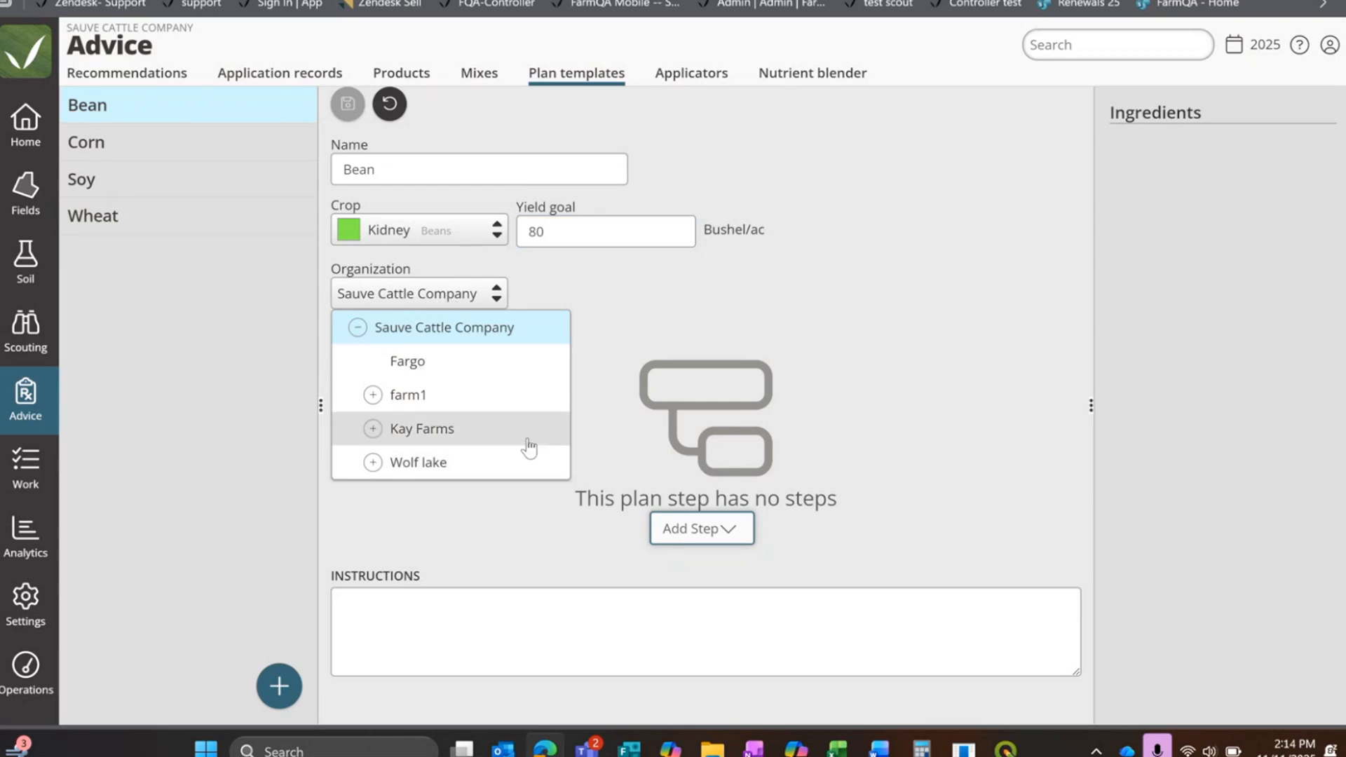
{"action": "left_click", "coordinate": [519, 326]}
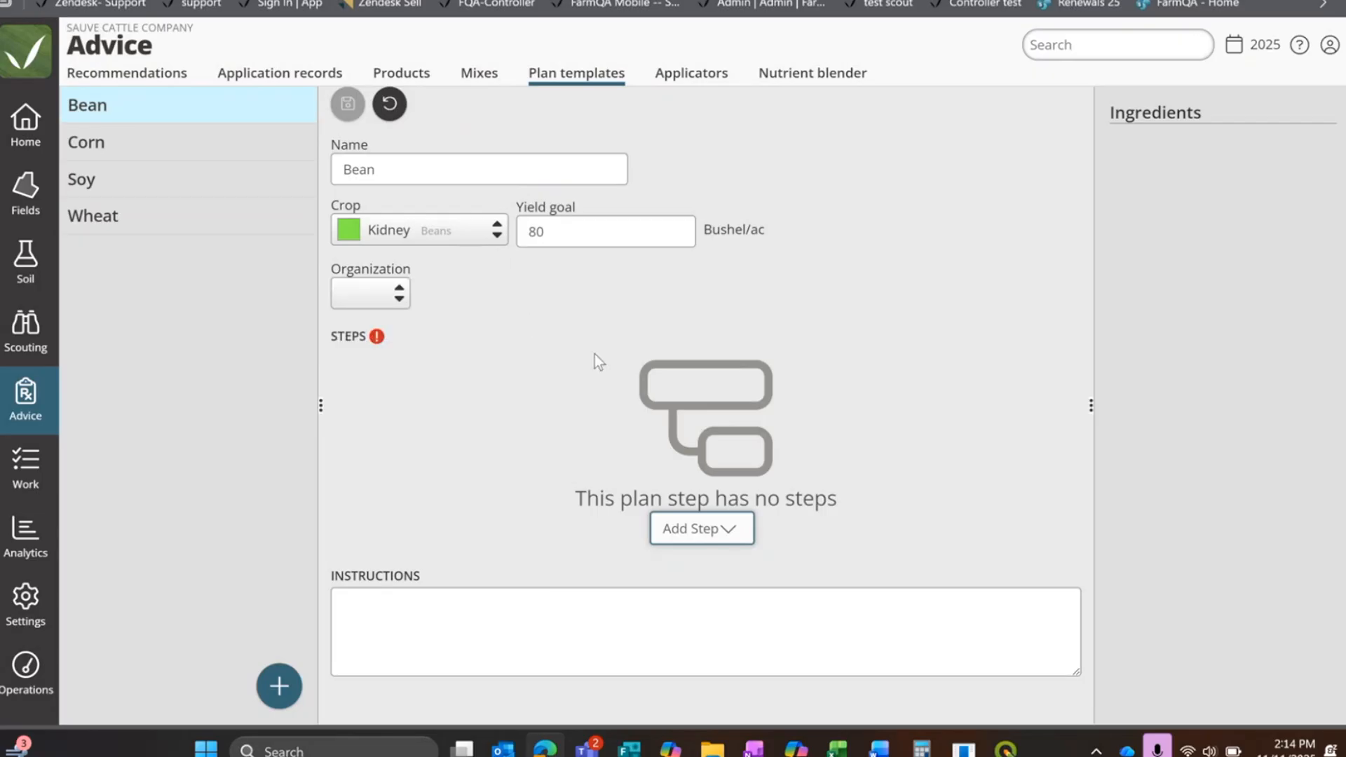
Step: Add a first step to the Bean template from the existing 25 pre emerge mix
{"action": "left_click", "coordinate": [732, 534]}
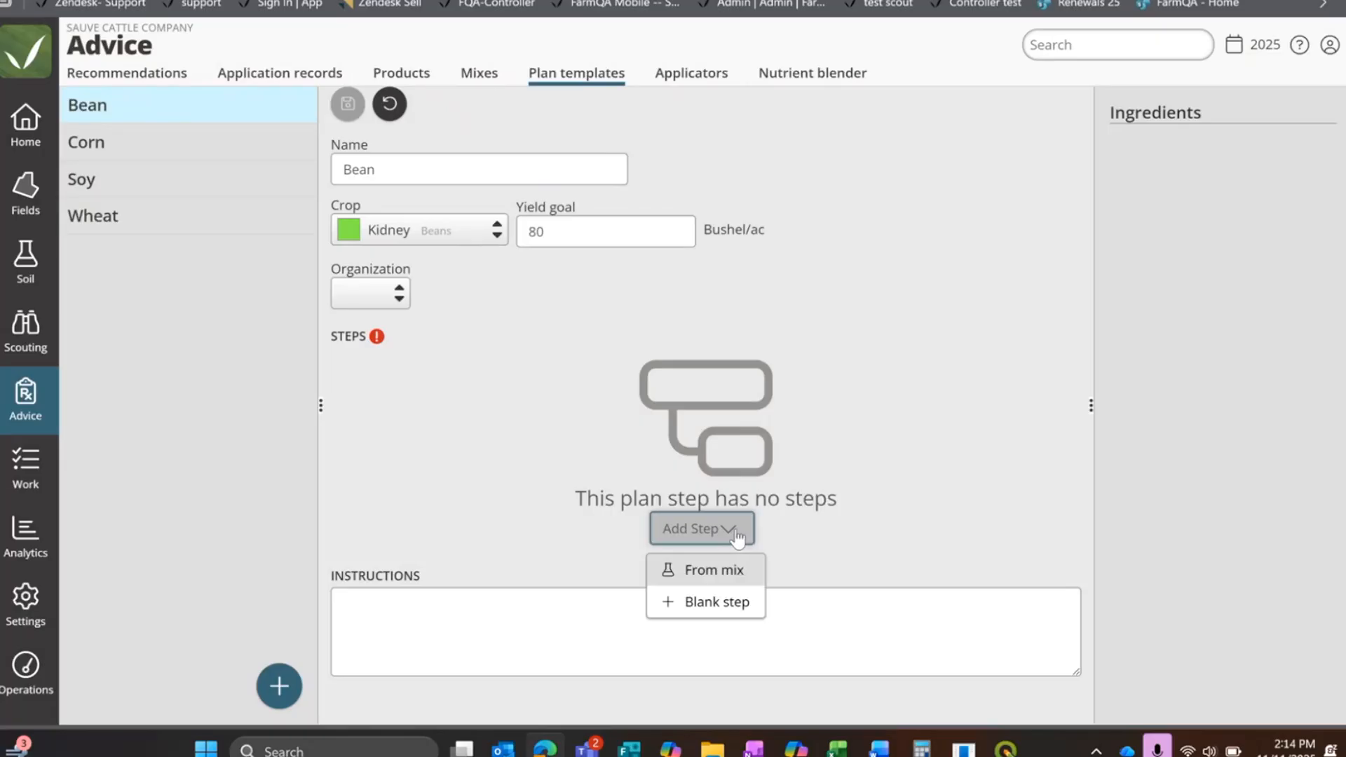
{"action": "left_click", "coordinate": [675, 579]}
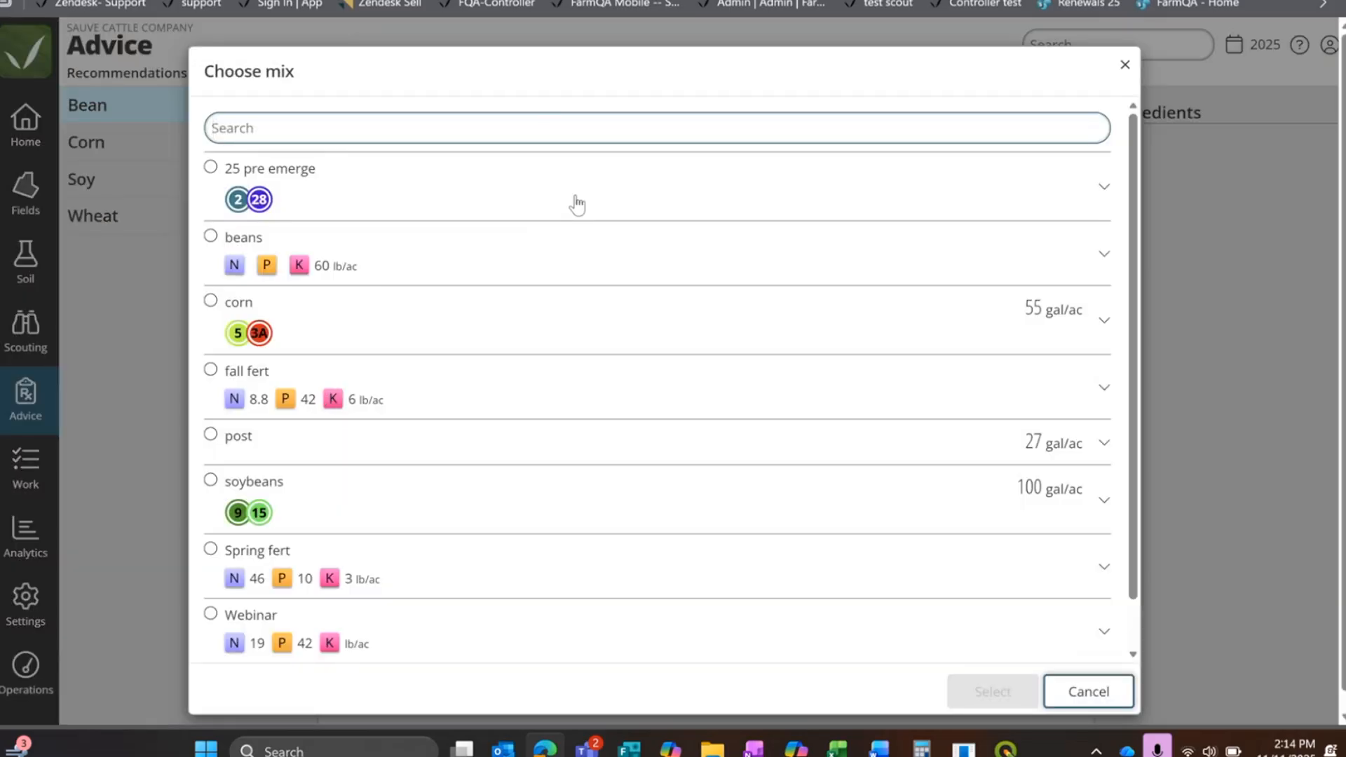
{"action": "scroll", "coordinate": [574, 204], "scroll_direction": "down", "scroll_amount": 2}
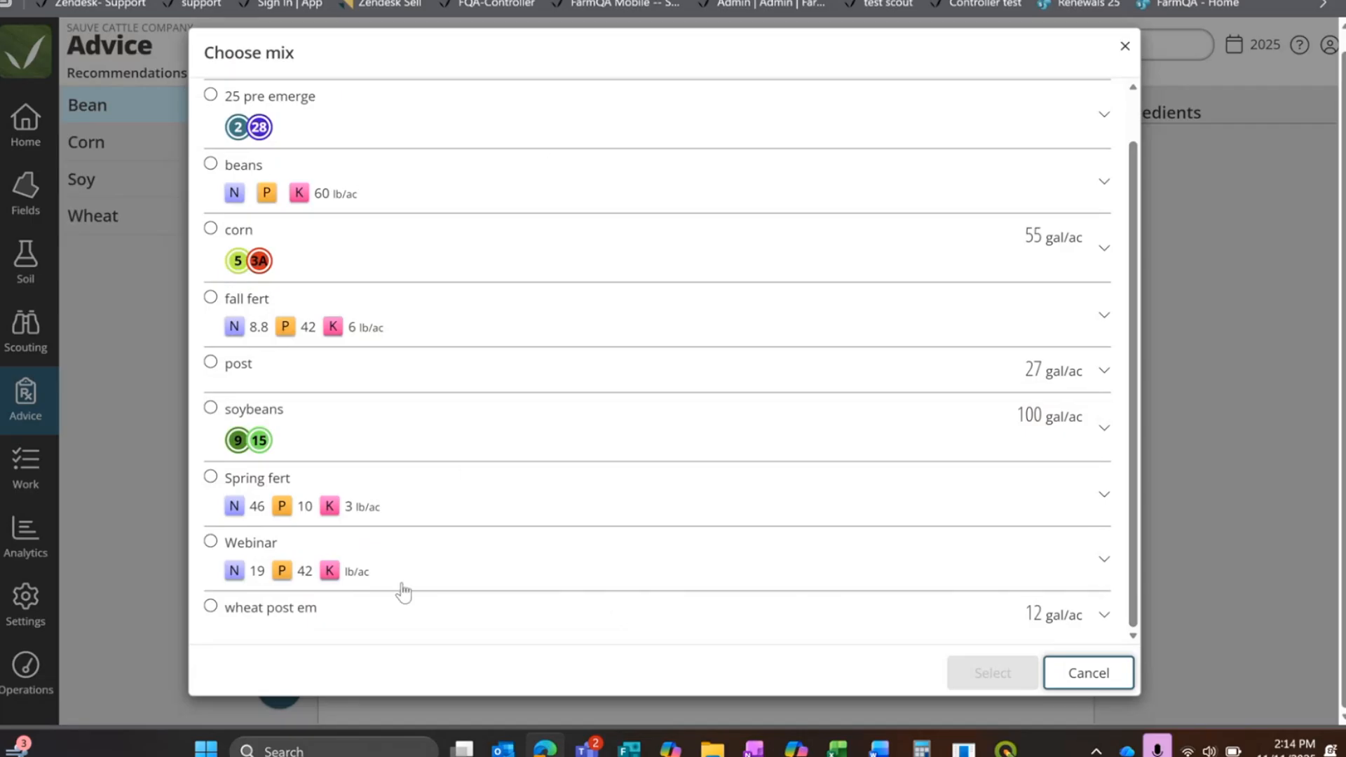
{"action": "left_click", "coordinate": [212, 480]}
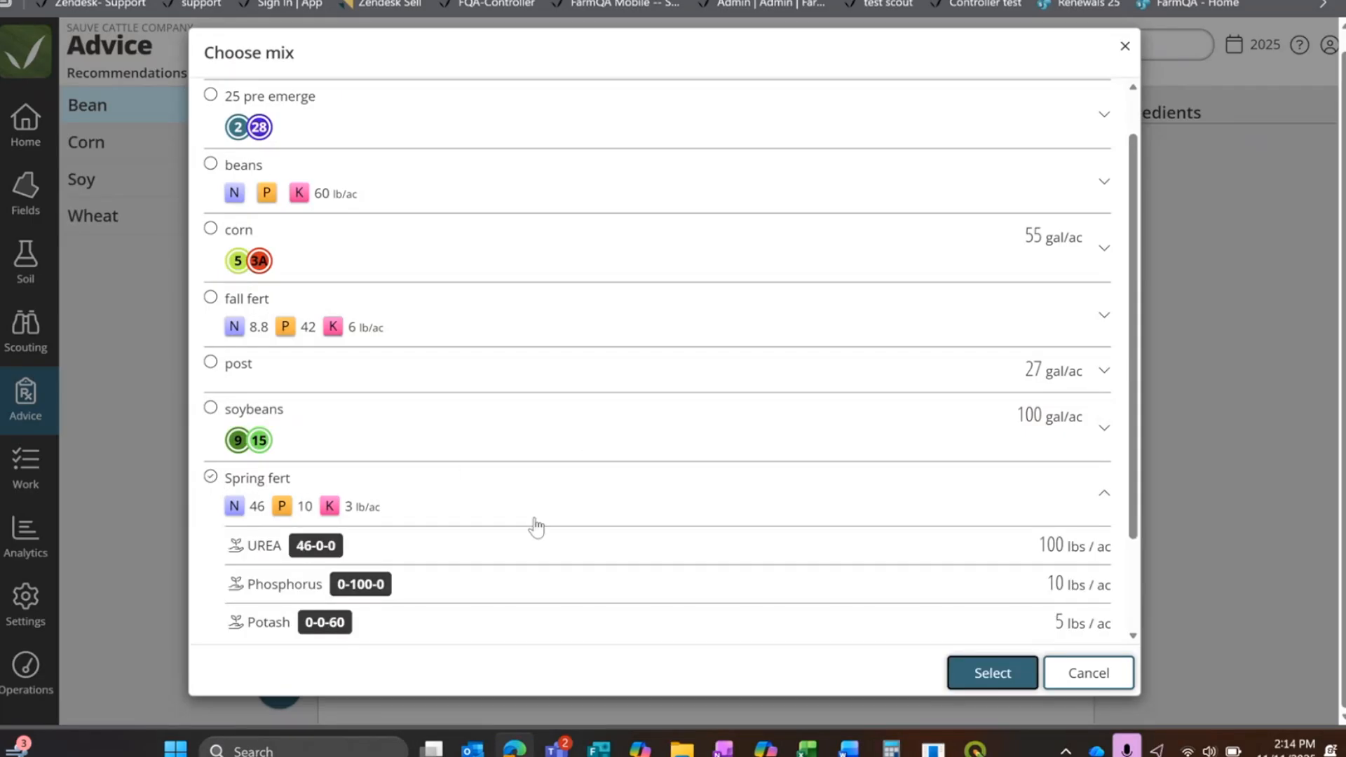
{"action": "scroll", "coordinate": [525, 525], "scroll_direction": "down", "scroll_amount": 2}
{"action": "scroll", "coordinate": [700, 550], "scroll_direction": "up", "scroll_amount": 3}
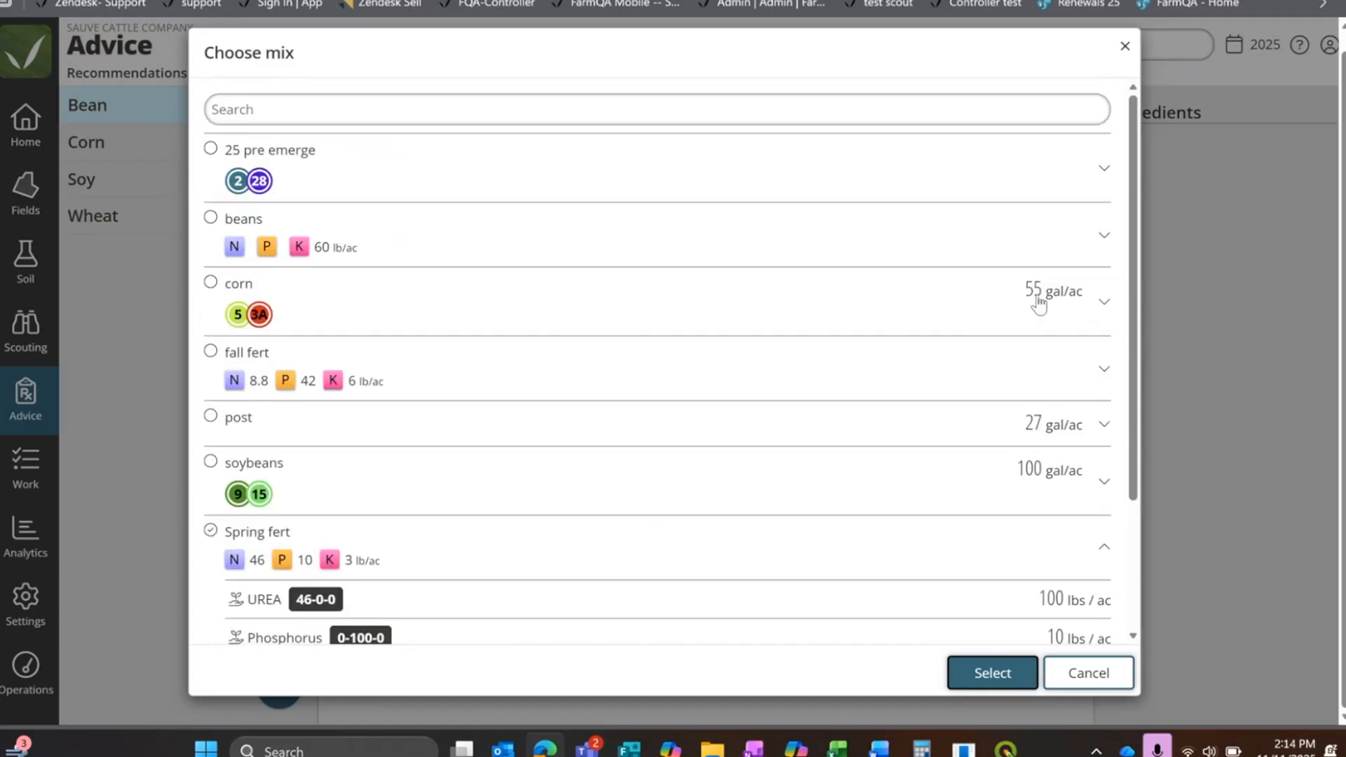
{"action": "left_click", "coordinate": [210, 150]}
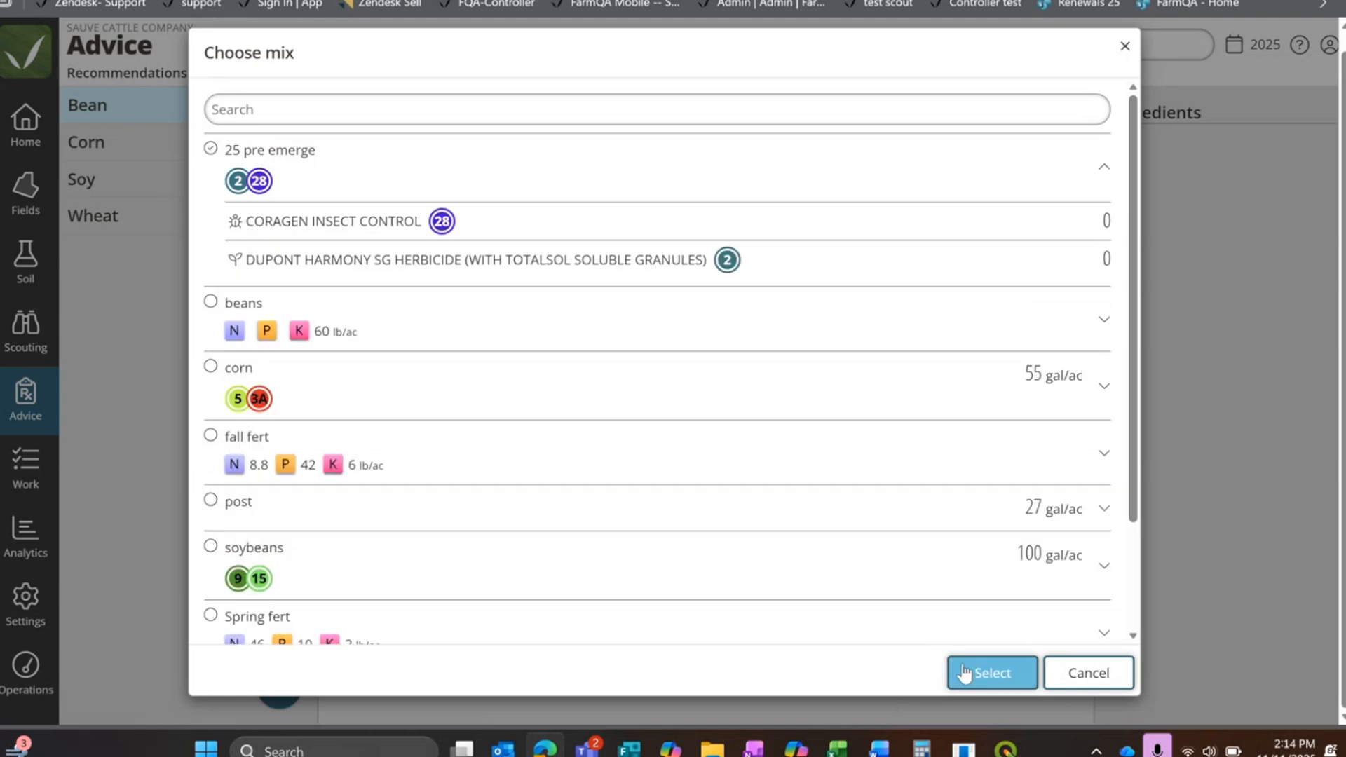
{"action": "left_click", "coordinate": [965, 672]}
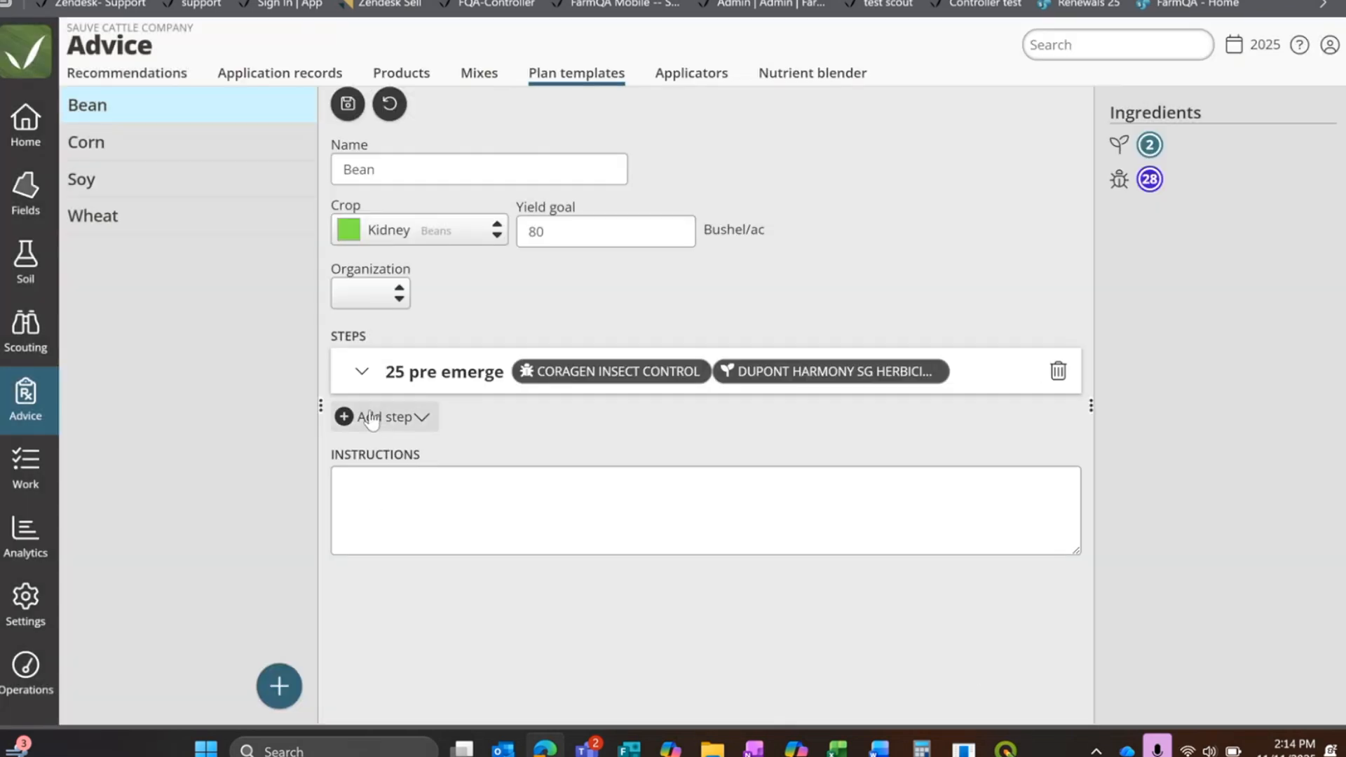
Step: Expand the 25 pre emerge step in the Bean template and rename it Spring
{"action": "left_click", "coordinate": [360, 372]}
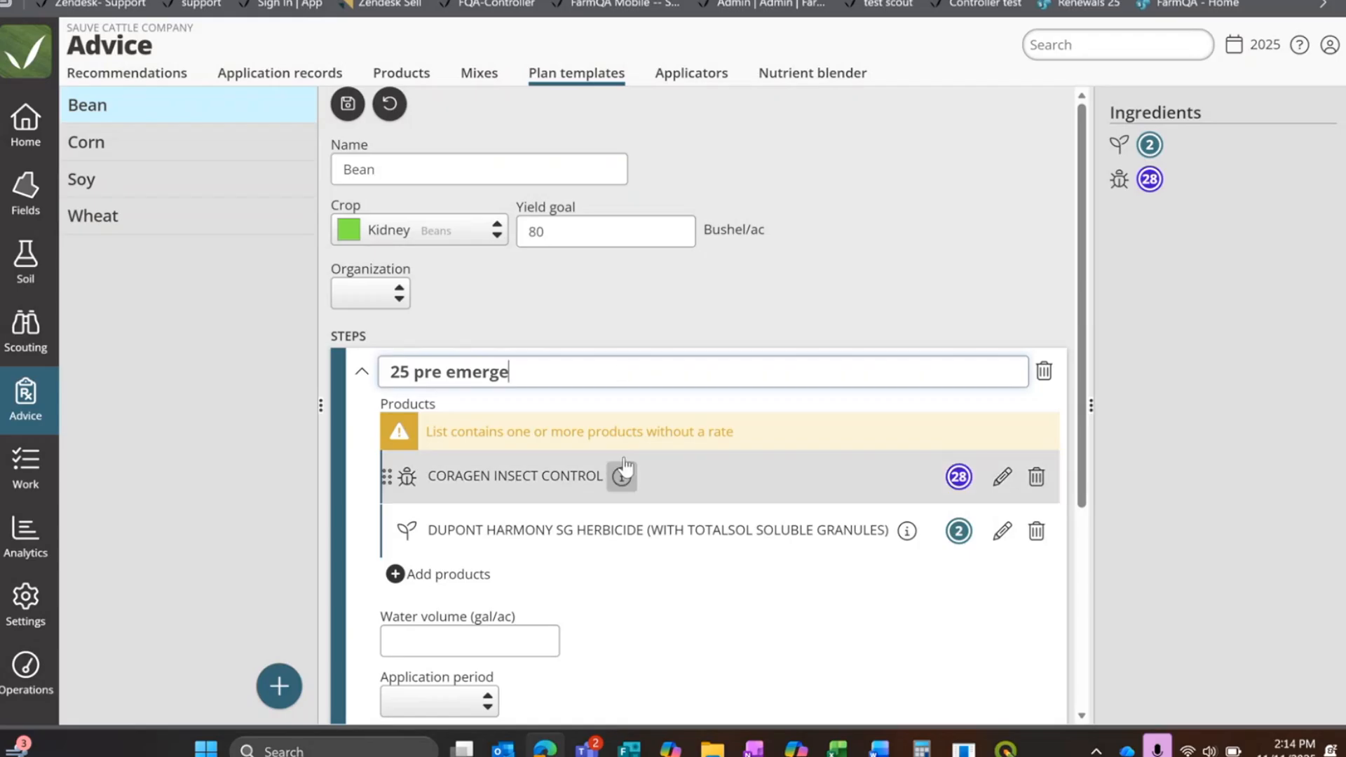
{"action": "scroll", "coordinate": [624, 466], "scroll_direction": "down", "scroll_amount": 4}
{"action": "scroll", "coordinate": [529, 391], "scroll_direction": "up", "scroll_amount": 3}
{"action": "left_click_drag", "start_coordinate": [418, 243], "coordinate": [340, 259]}
{"action": "key", "text": "BackSpace"}
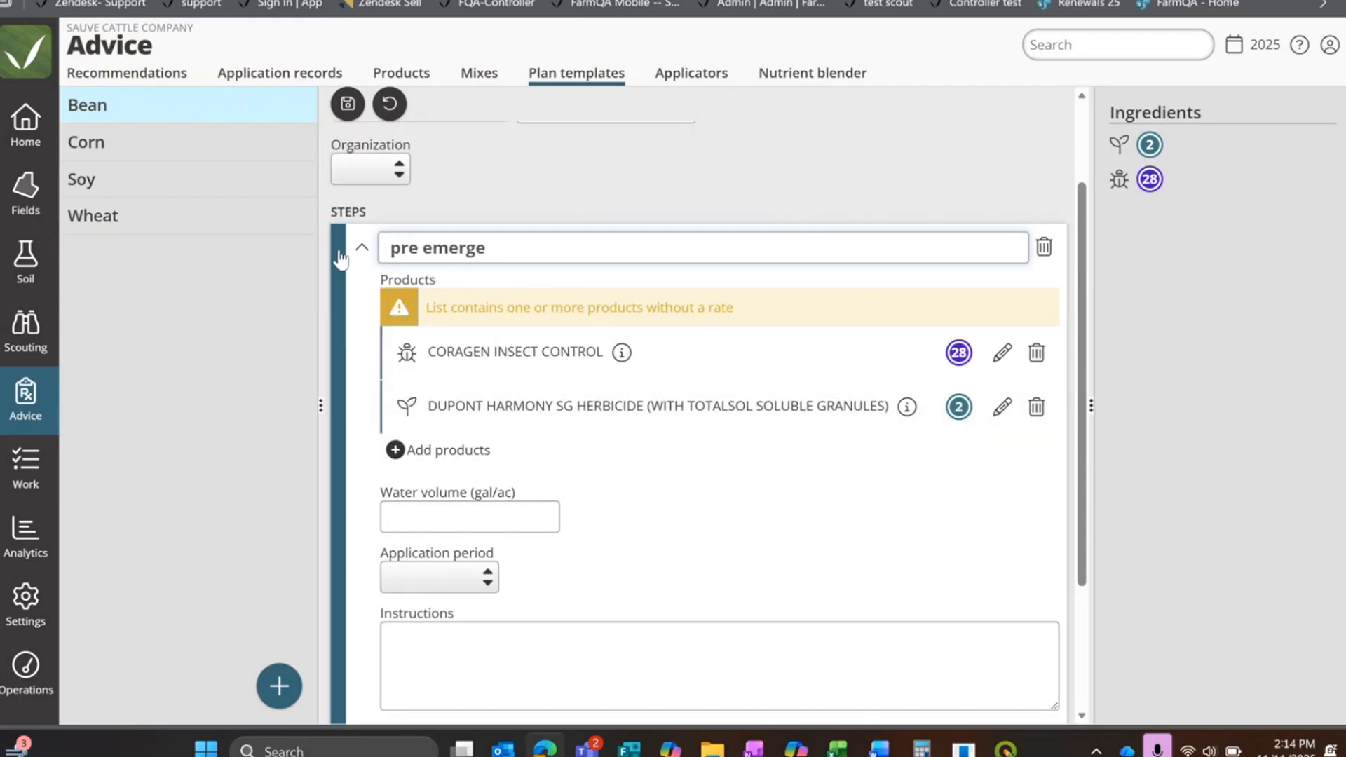
{"action": "left_click_drag", "start_coordinate": [561, 245], "coordinate": [338, 251]}
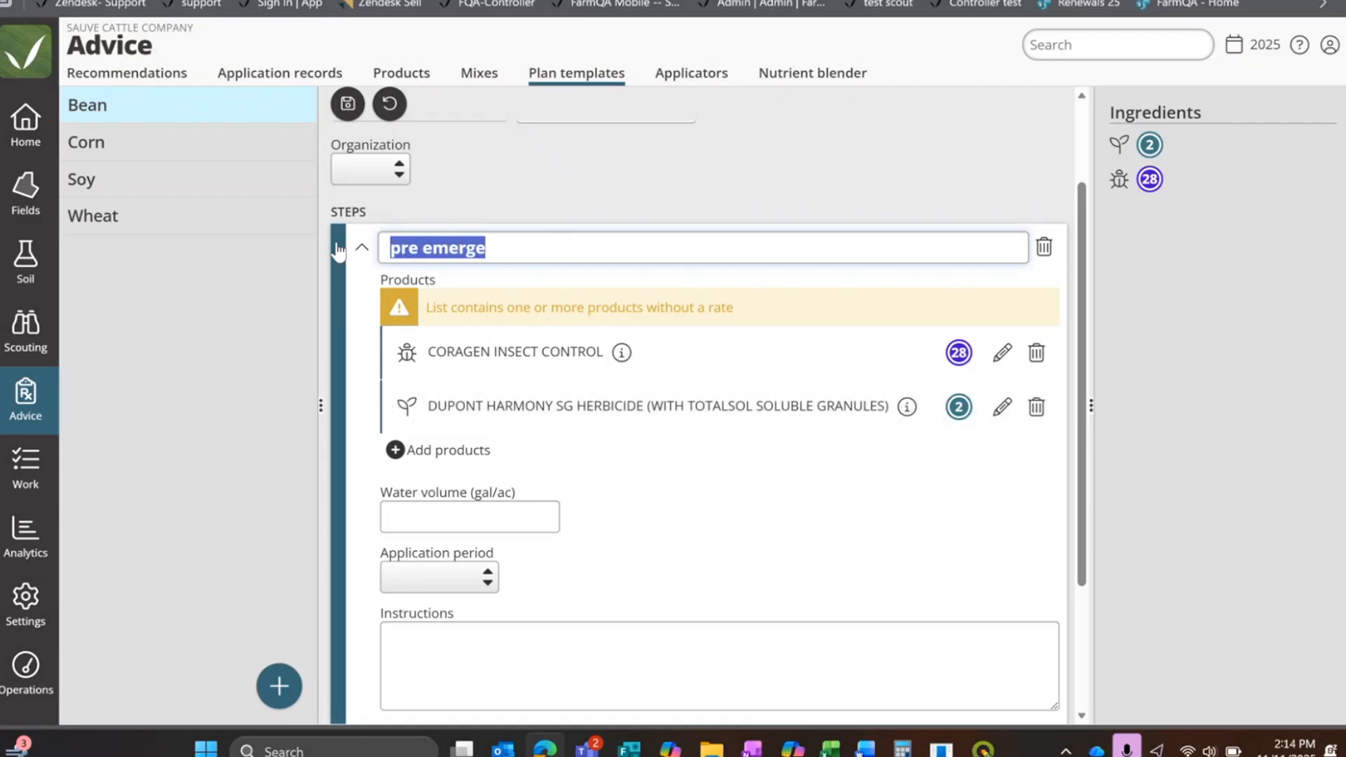
{"action": "type", "text": "Springs"}
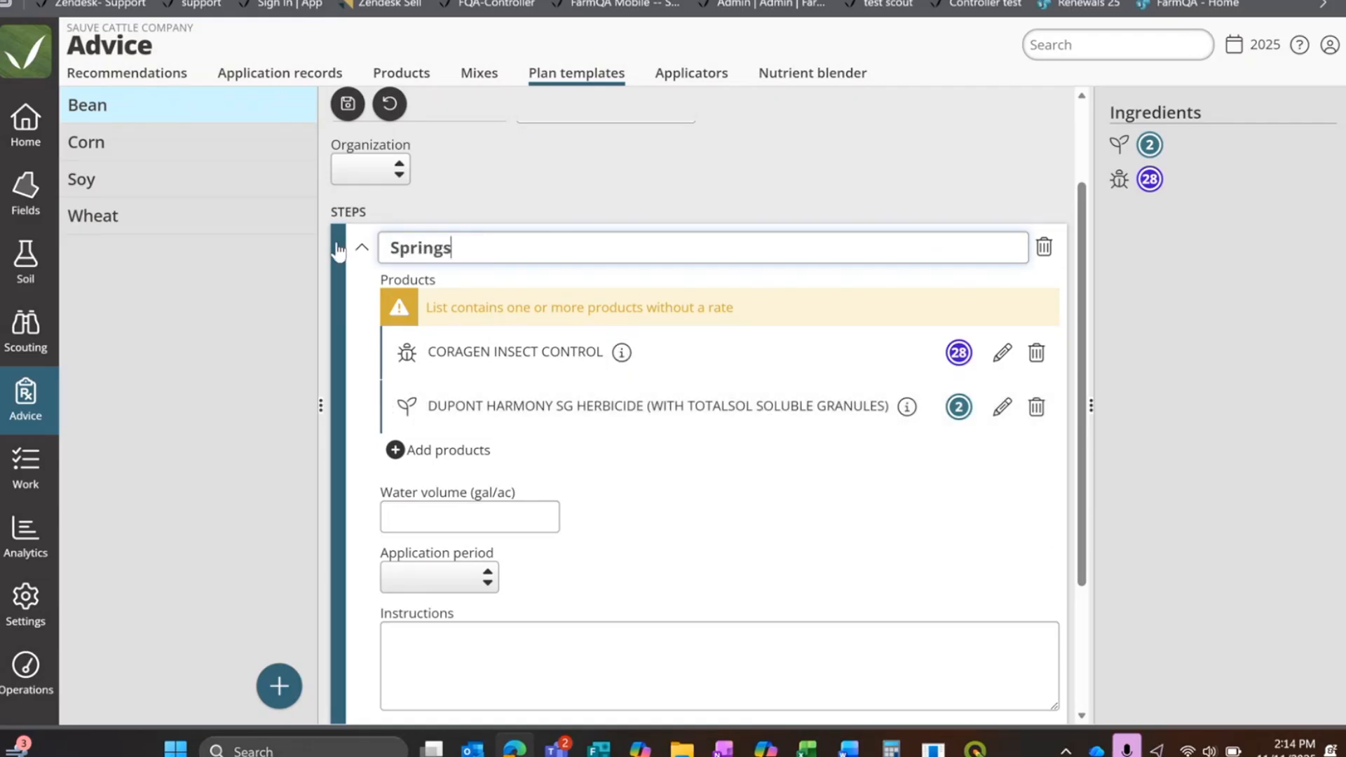
{"action": "key", "text": "BackSpace"}
{"action": "key", "text": "Tab"}
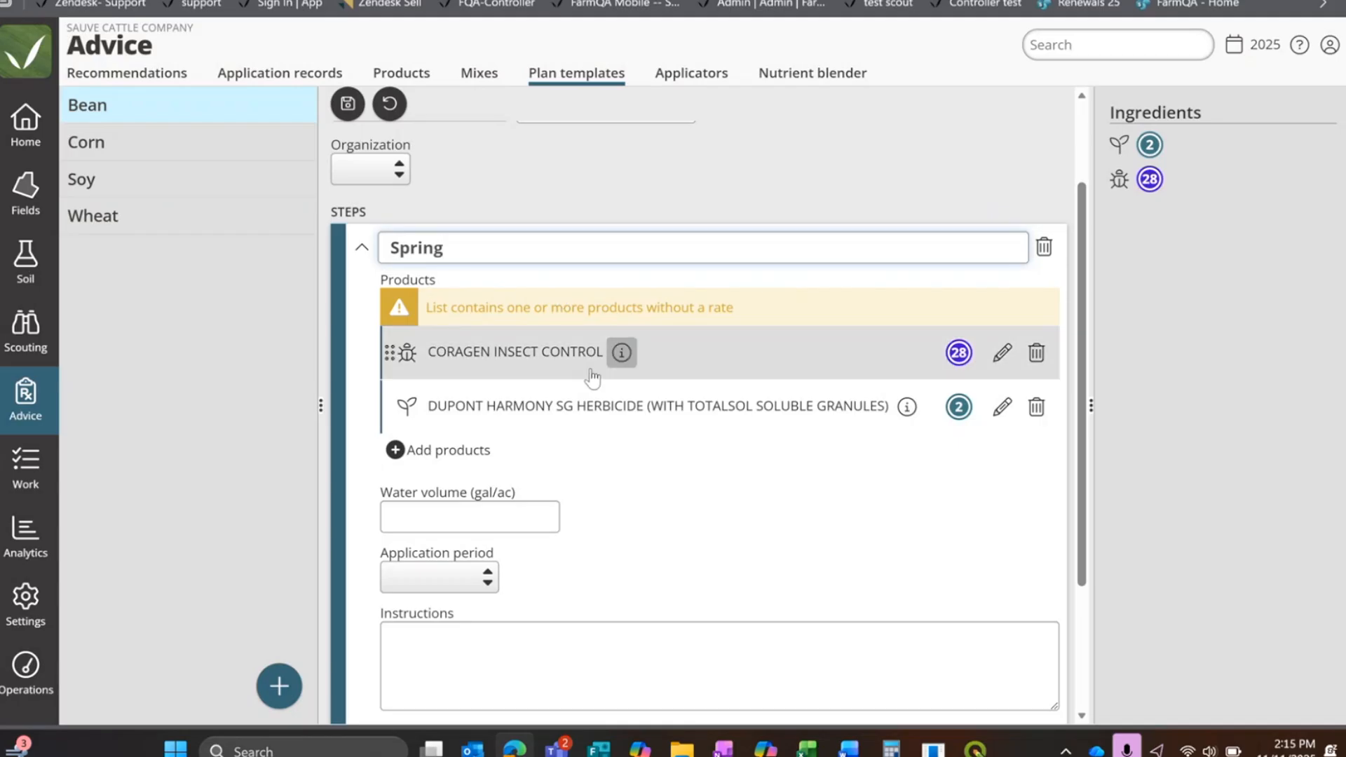
Step: Set the CORAGEN INSECT CONTROL rate in the Spring step to 10 fl oz / ac
{"action": "left_click", "coordinate": [1002, 352]}
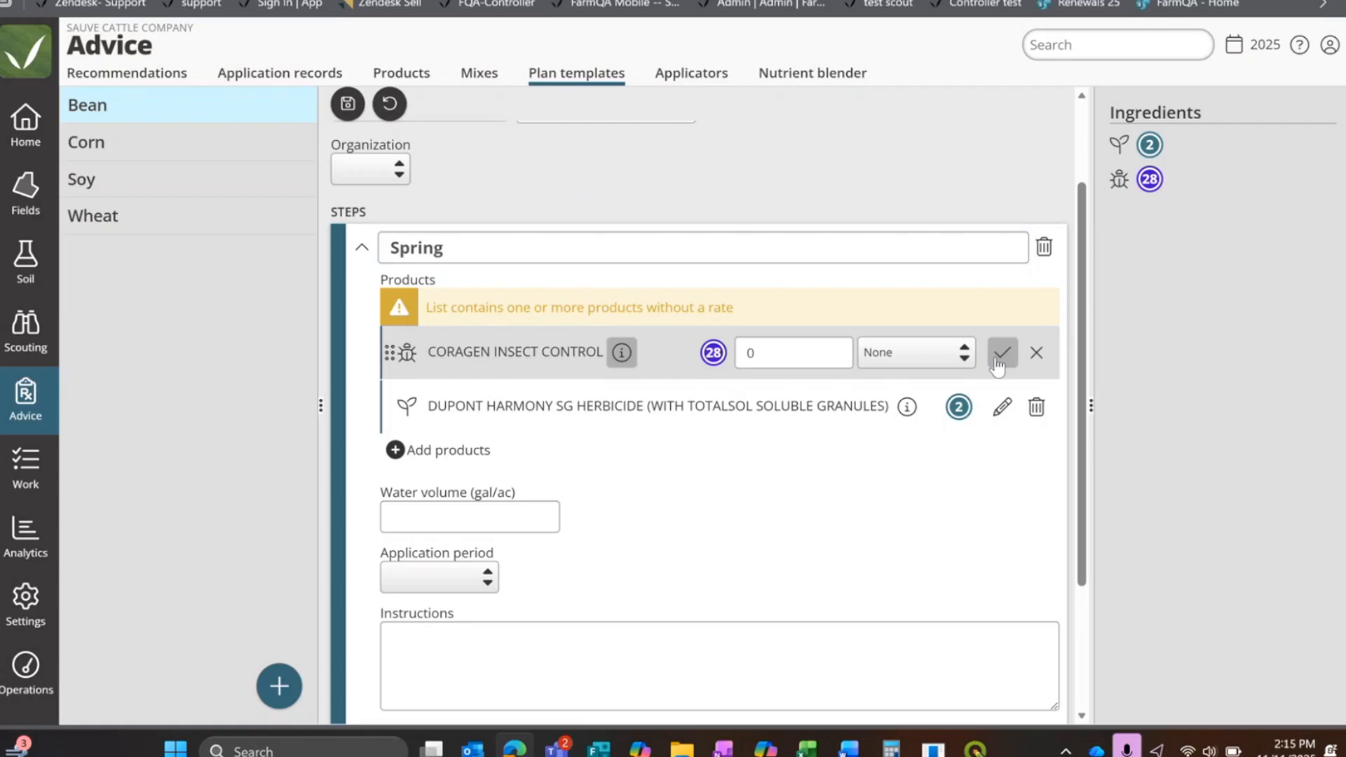
{"action": "left_click", "coordinate": [743, 352]}
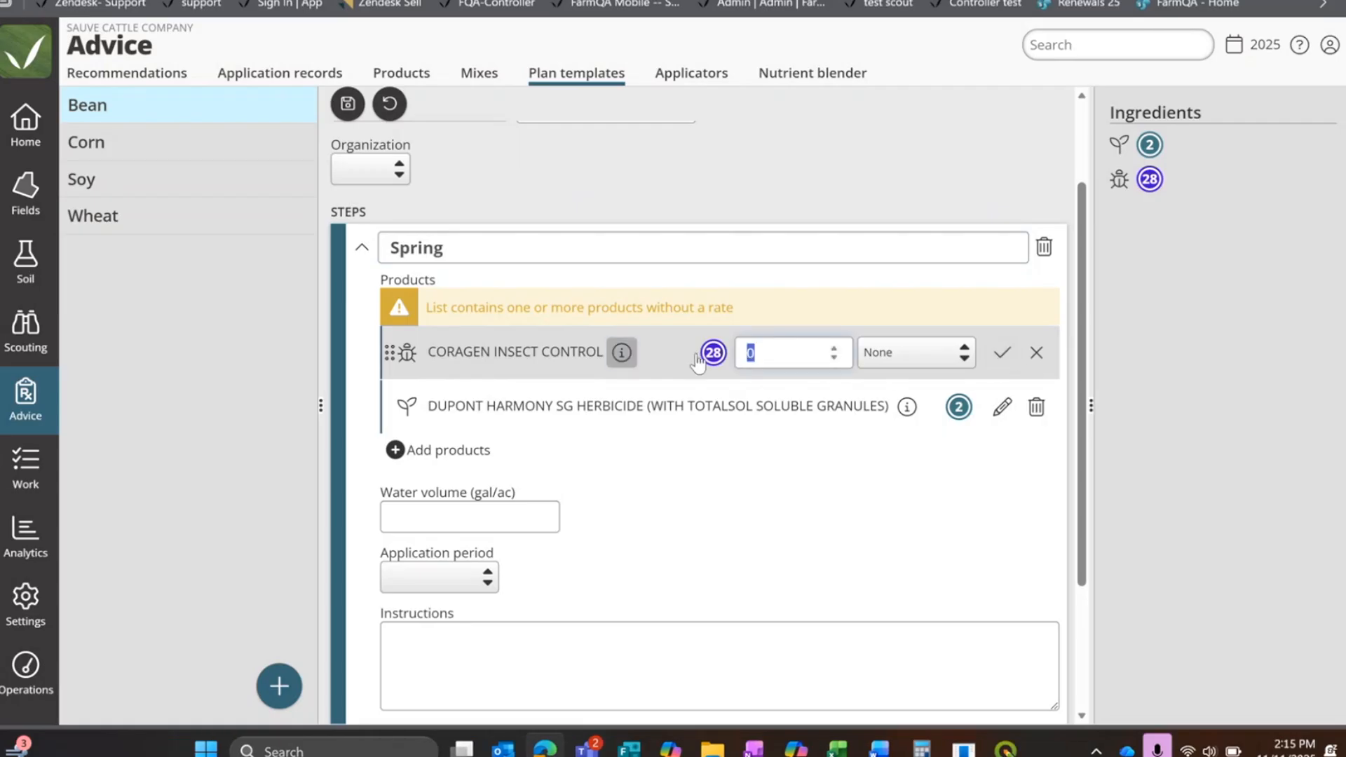
{"action": "type", "text": "10"}
{"action": "left_click", "coordinate": [911, 350]}
{"action": "left_click", "coordinate": [913, 354]}
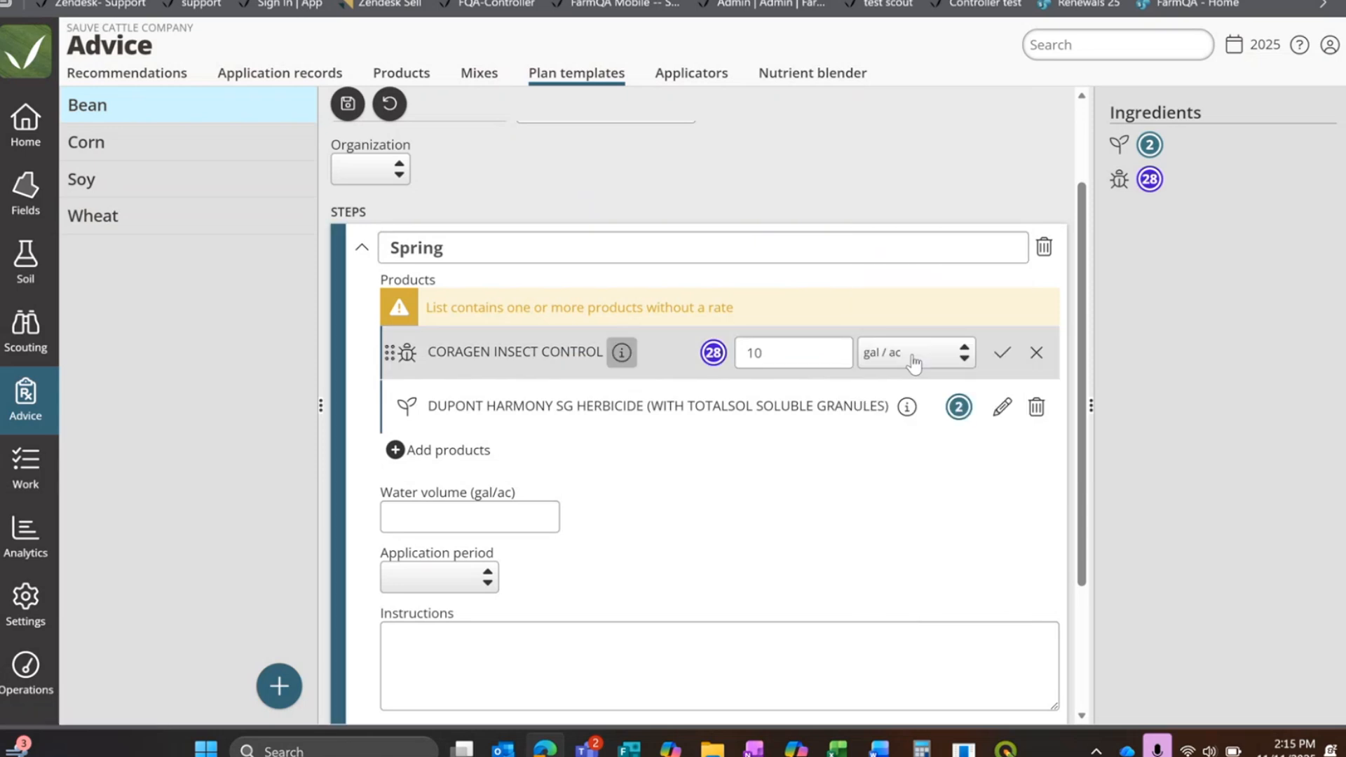
{"action": "left_click", "coordinate": [910, 354]}
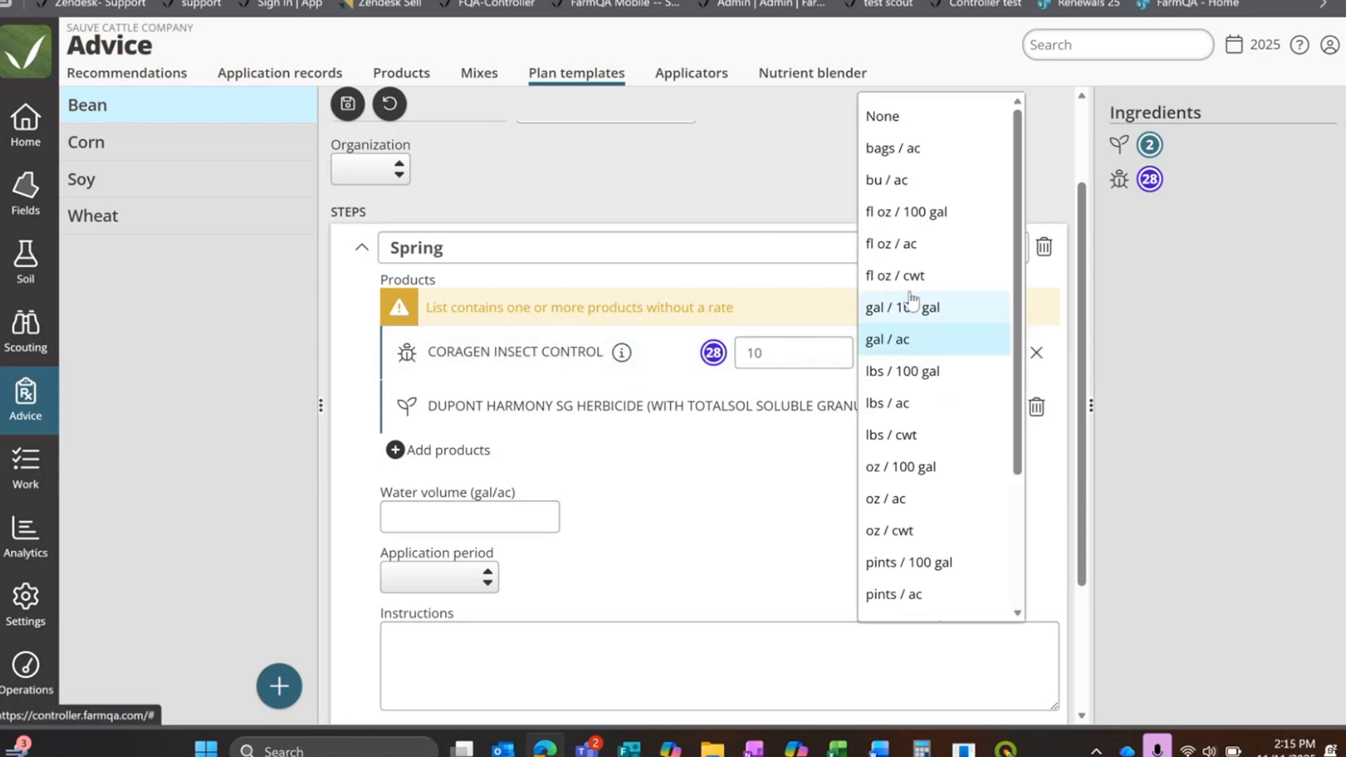
{"action": "left_click", "coordinate": [938, 246]}
{"action": "left_click", "coordinate": [1001, 351]}
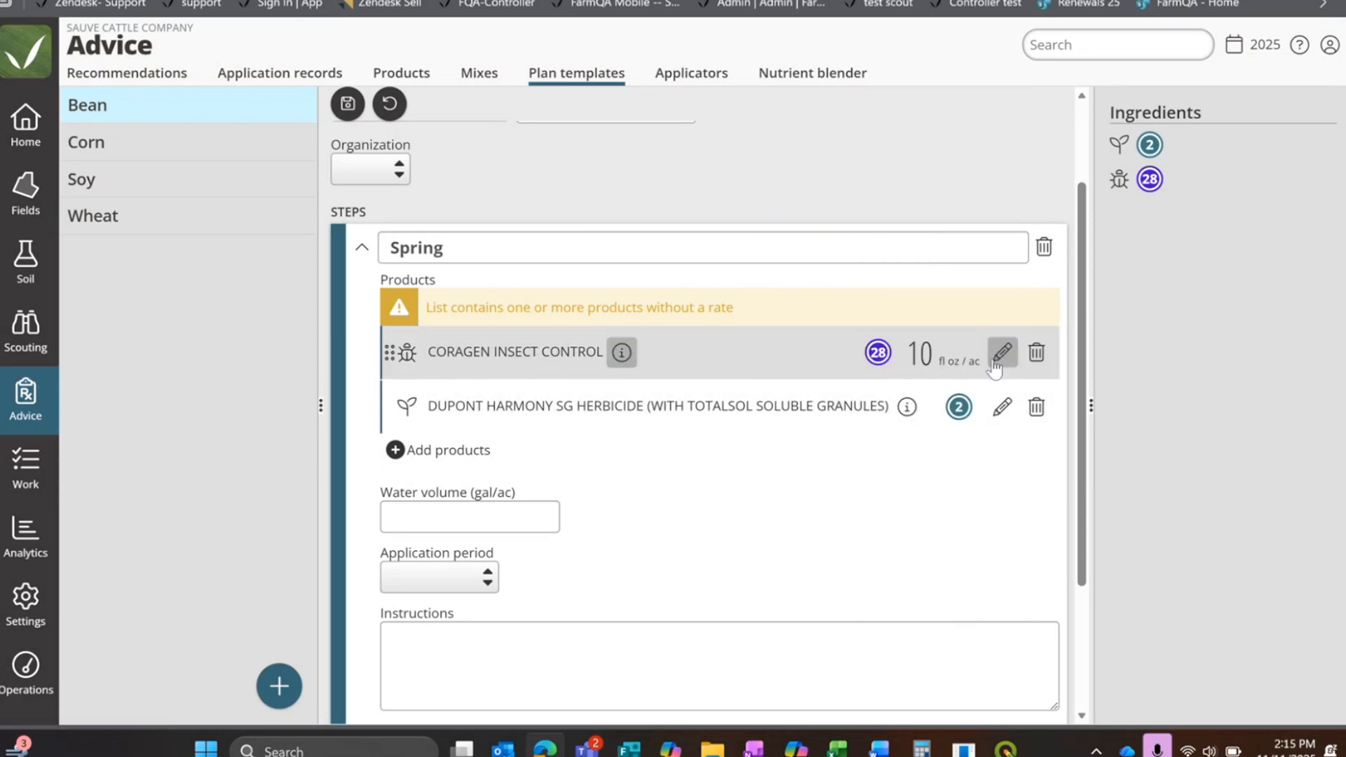
Step: Set the DUPONT HARMONY SG HERBICIDE rate in the Spring step to 4 fl oz / ac
{"action": "left_click", "coordinate": [998, 406]}
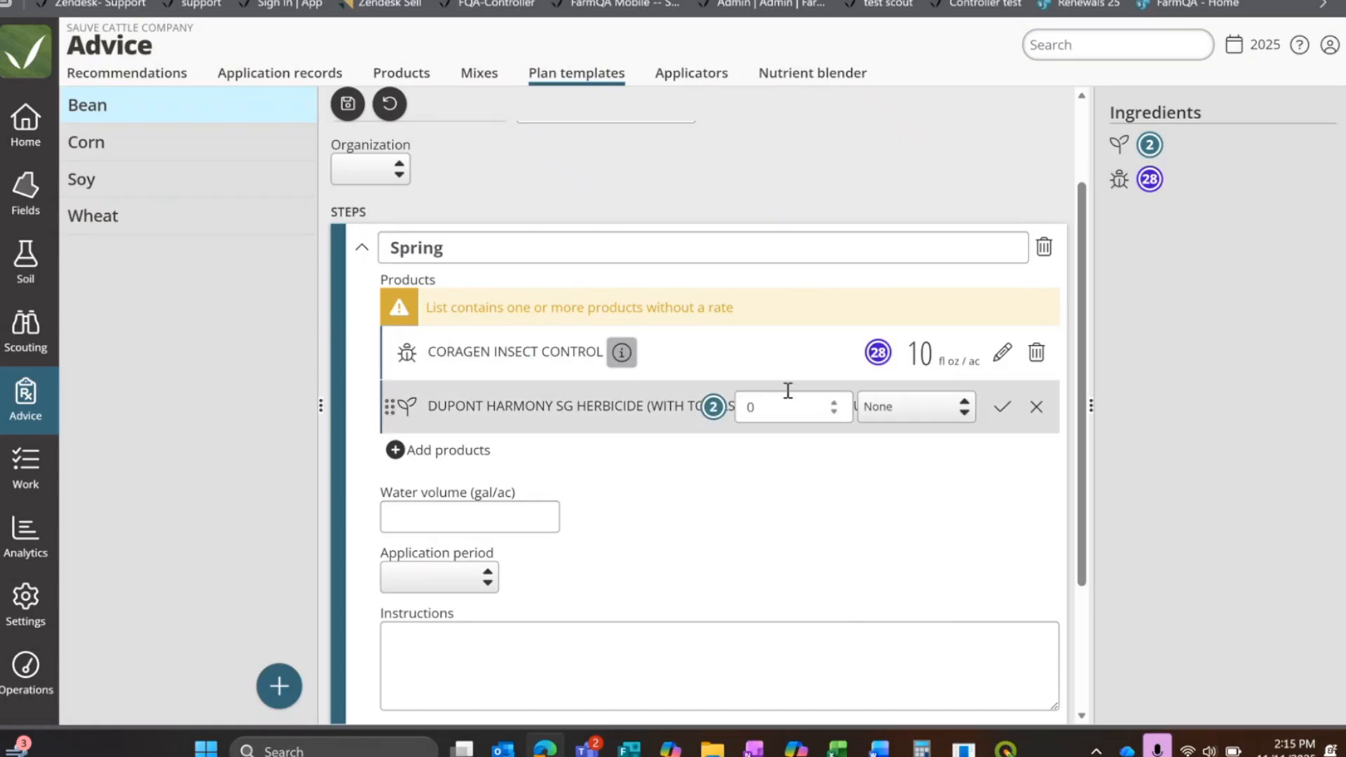
{"action": "left_click", "coordinate": [747, 408]}
{"action": "type", "text": "4"}
{"action": "left_click", "coordinate": [921, 419]}
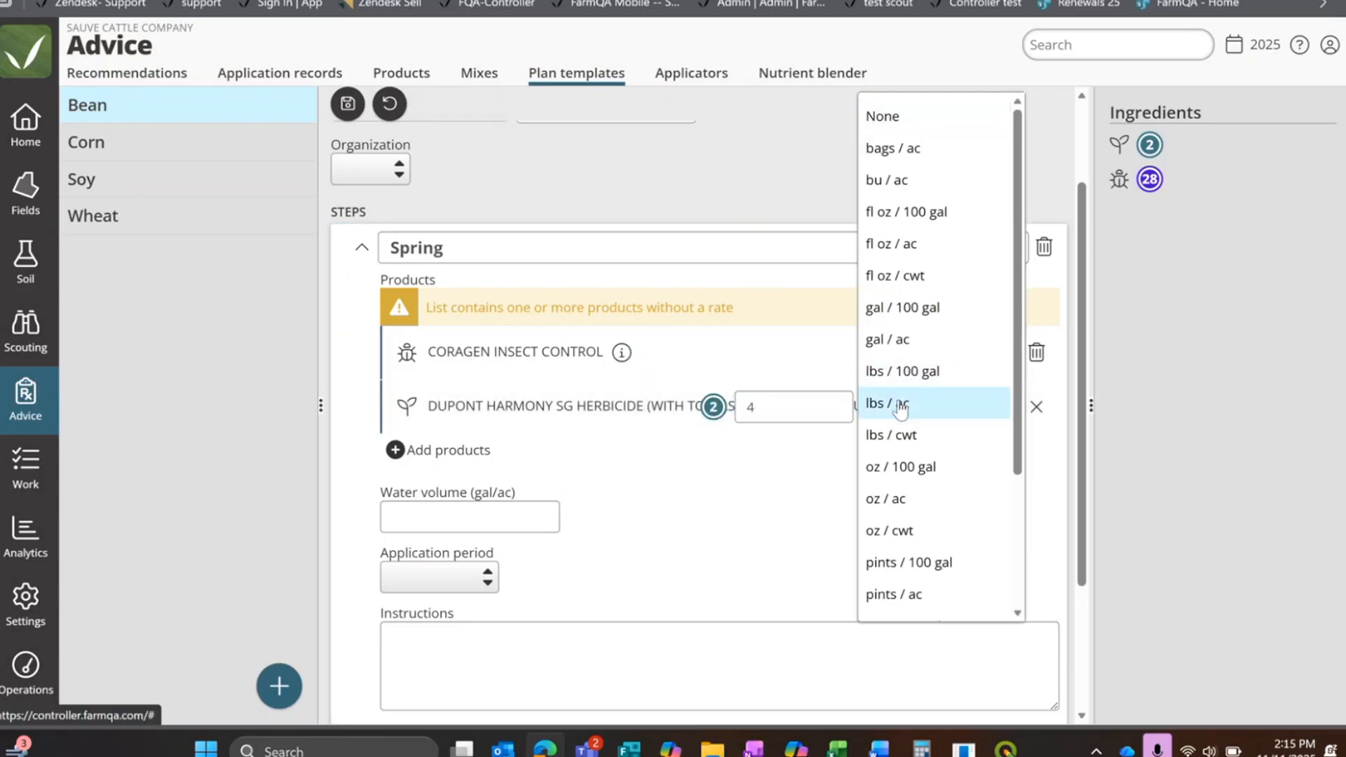
{"action": "left_click", "coordinate": [891, 400]}
{"action": "left_click", "coordinate": [890, 419]}
{"action": "left_click", "coordinate": [967, 405]}
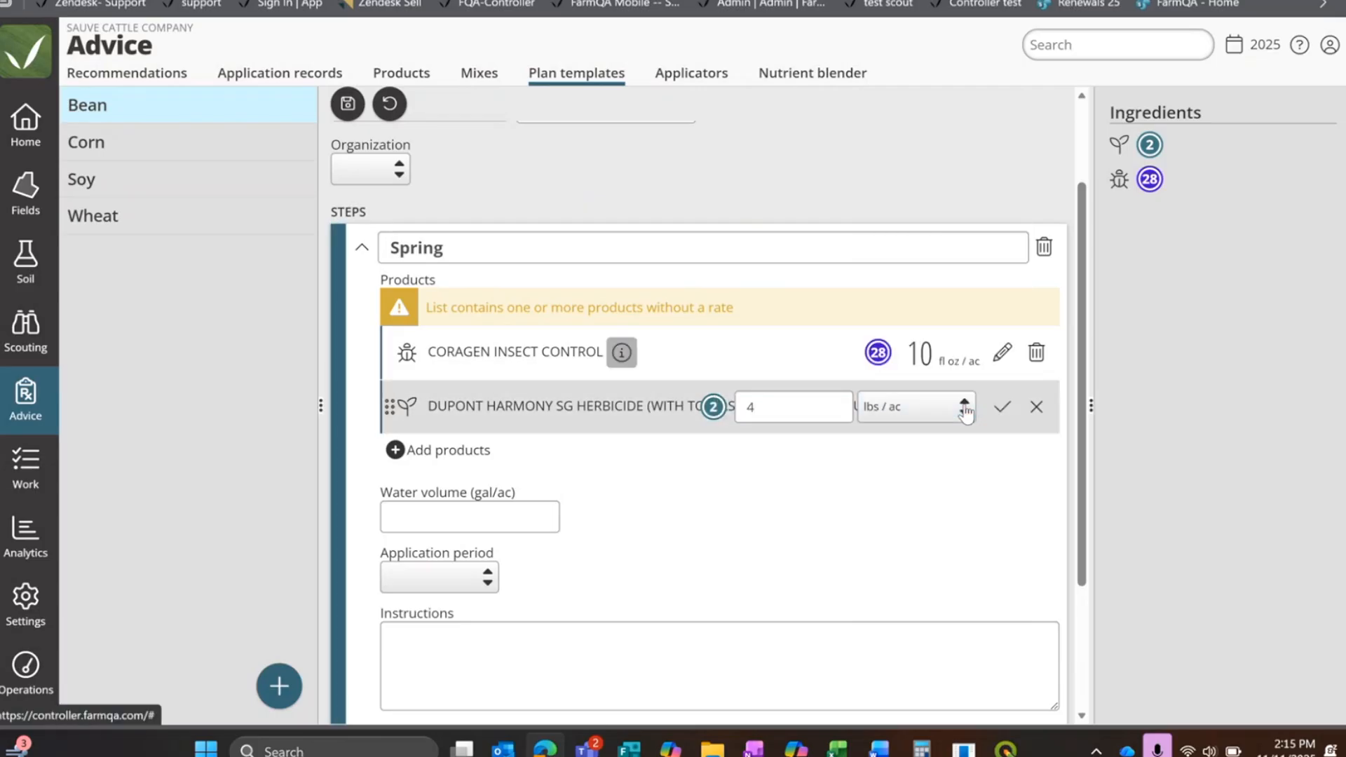
{"action": "left_click", "coordinate": [965, 408]}
{"action": "left_click", "coordinate": [968, 407]}
{"action": "left_click", "coordinate": [965, 419]}
{"action": "left_click", "coordinate": [911, 243]}
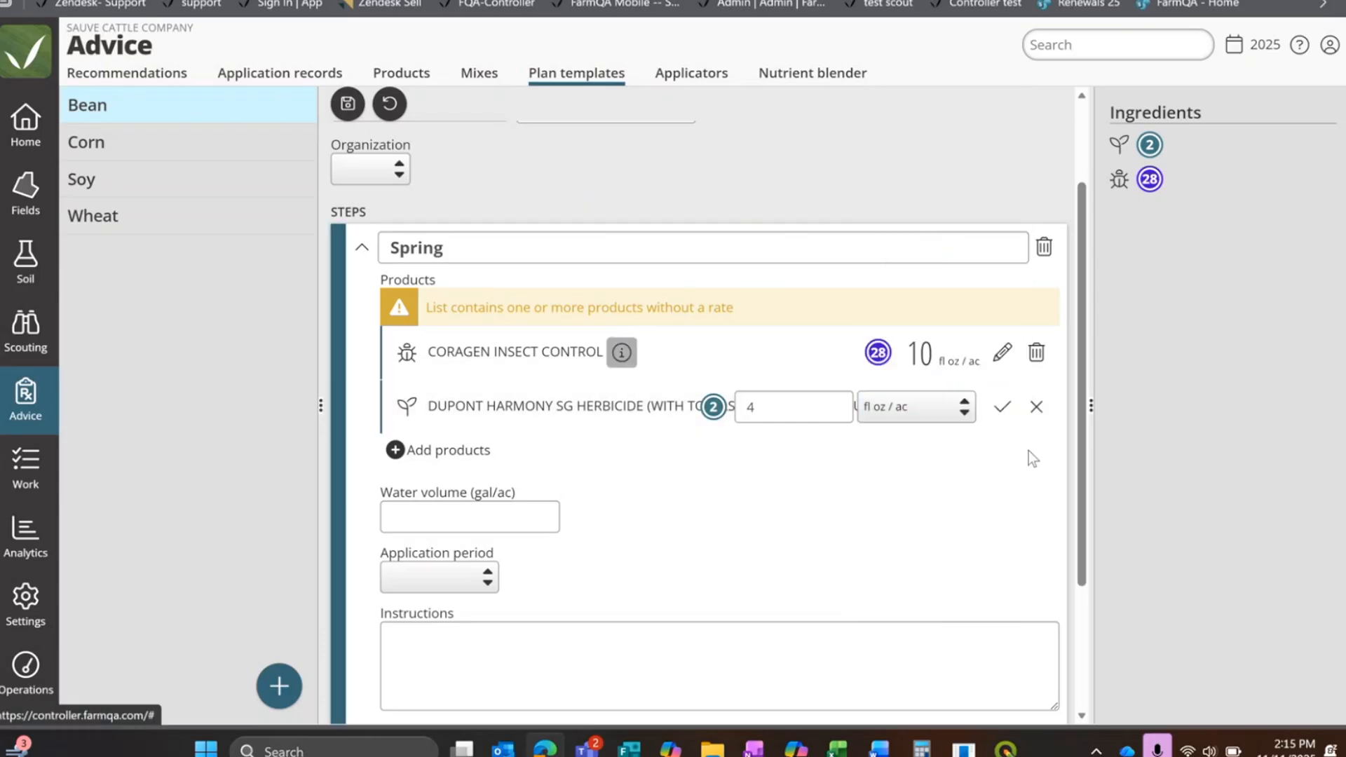
{"action": "left_click", "coordinate": [1000, 405]}
Step: Set the Spring step's water volume to 10 gal/ac and its application period to Pre-plant
{"action": "left_click", "coordinate": [468, 470]}
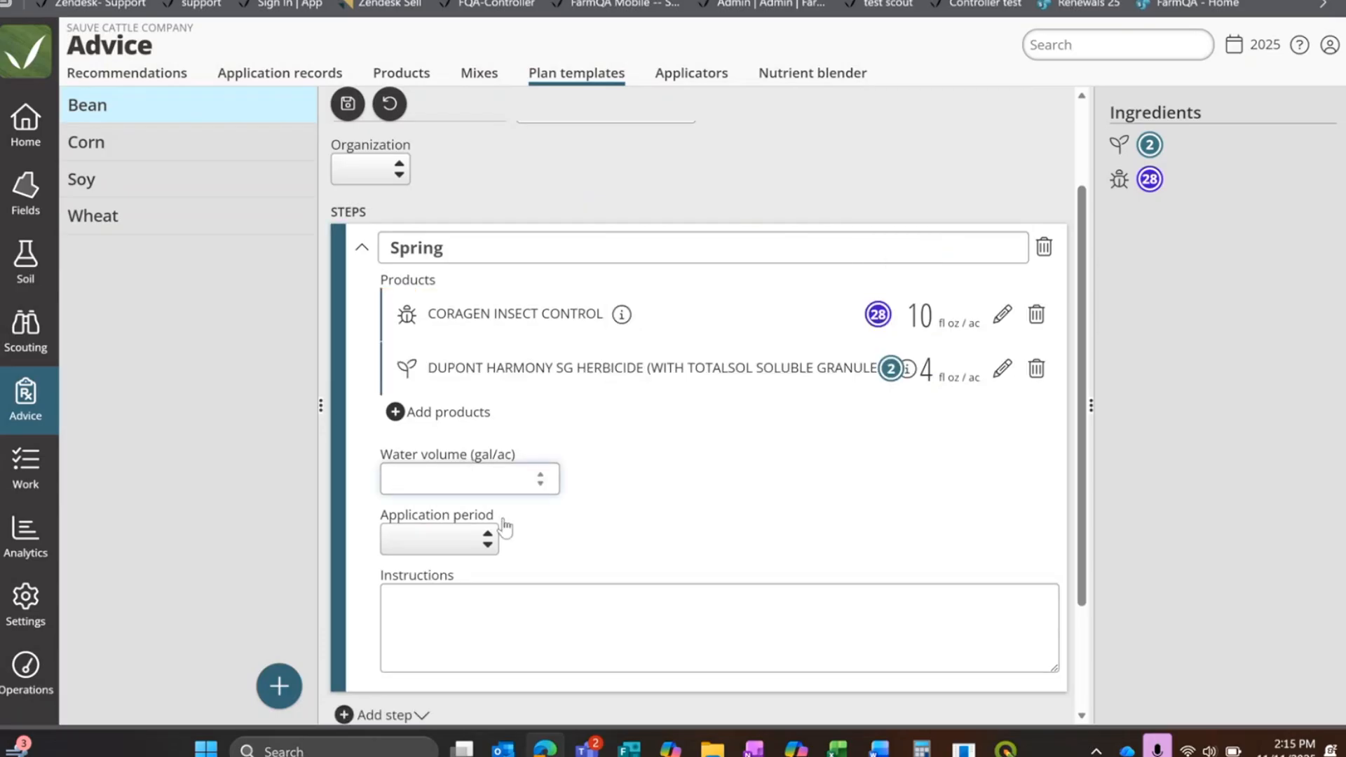
{"action": "type", "text": "10"}
{"action": "left_click", "coordinate": [465, 547]}
{"action": "left_click", "coordinate": [490, 337]}
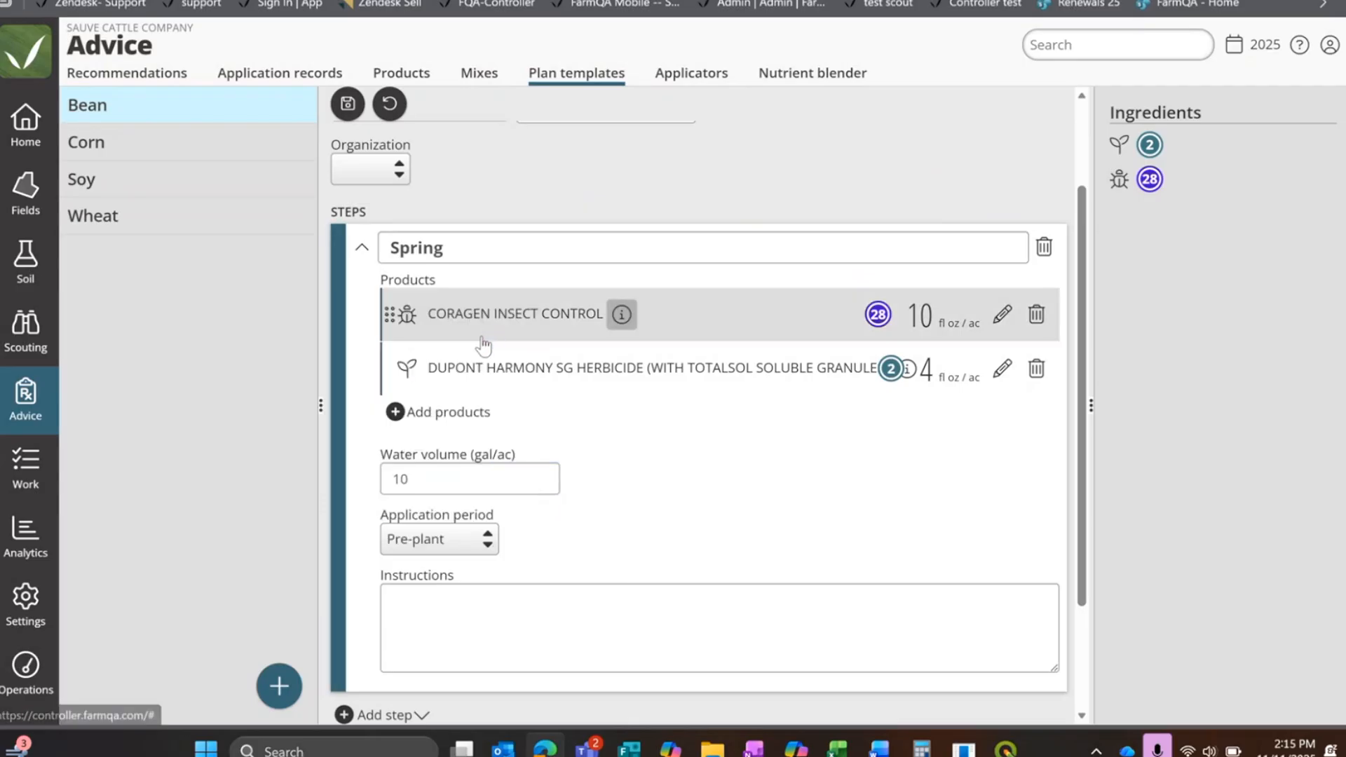
Step: Extend the step's name to "Spring pre emerge", enter "after planting" as its instructions and collapse the step
{"action": "left_click", "coordinate": [470, 246]}
{"action": "type", "text": "pre emerge"}
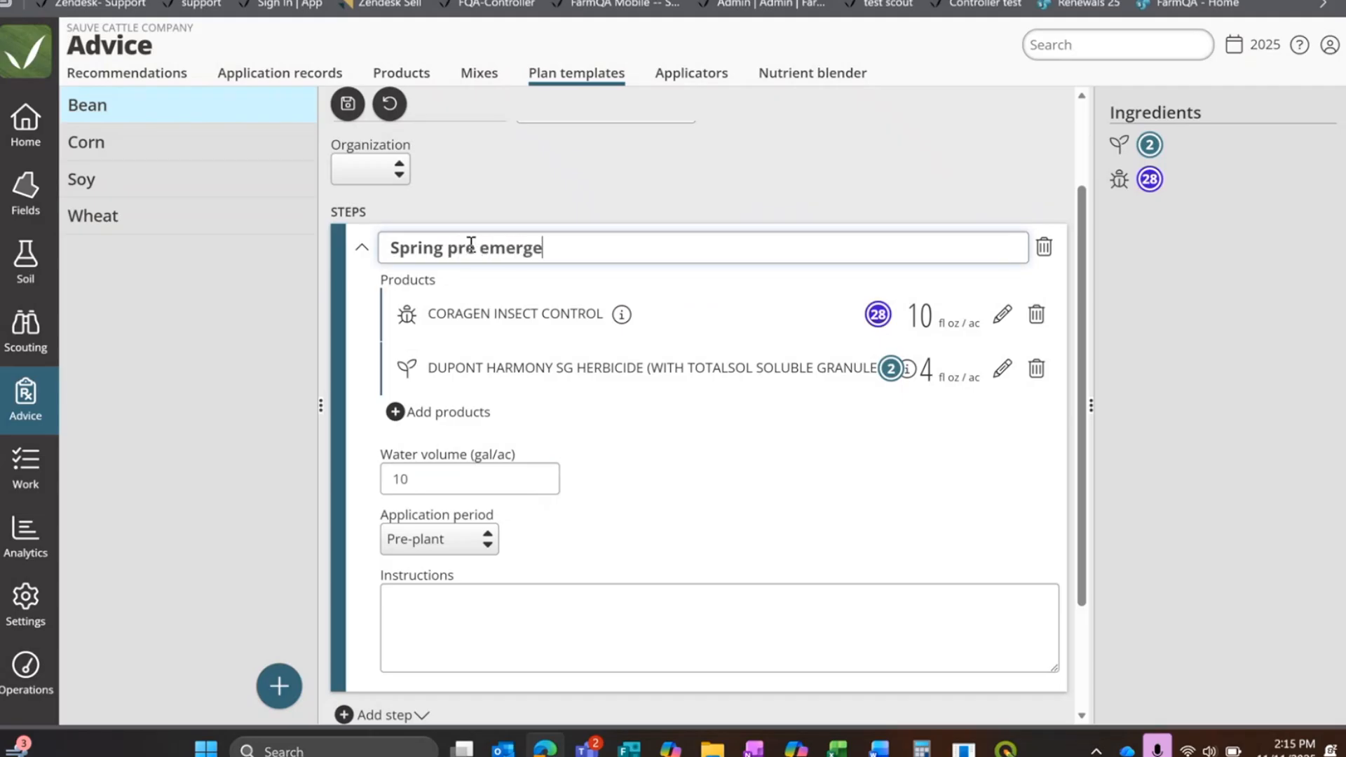
{"action": "left_click", "coordinate": [520, 617]}
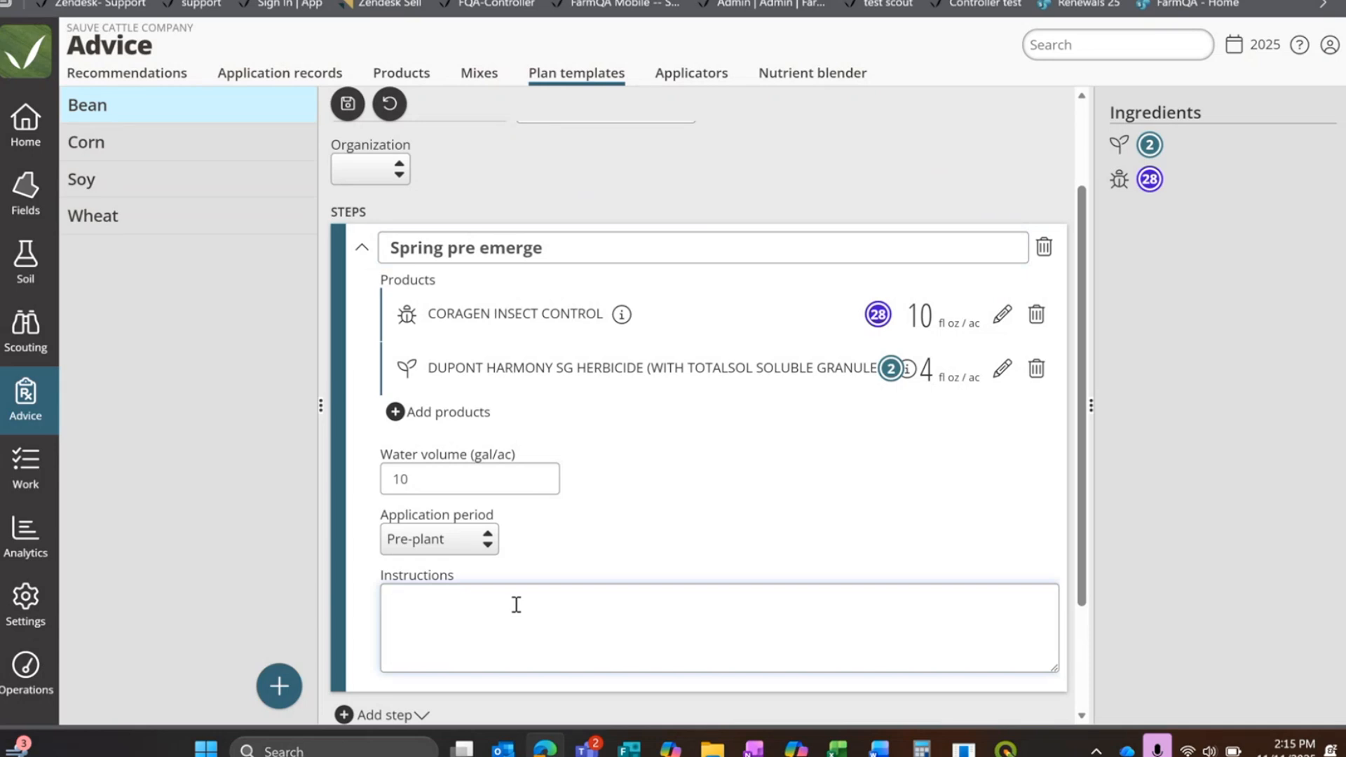
{"action": "type", "text": "prior"}
{"action": "key", "text": "BackSpace"}
{"action": "key", "text": "BackSpace"}
{"action": "key", "text": "BackSpace"}
{"action": "key", "text": "BackSpace"}
{"action": "key", "text": "BackSpace"}
{"action": "type", "text": "after planting"}
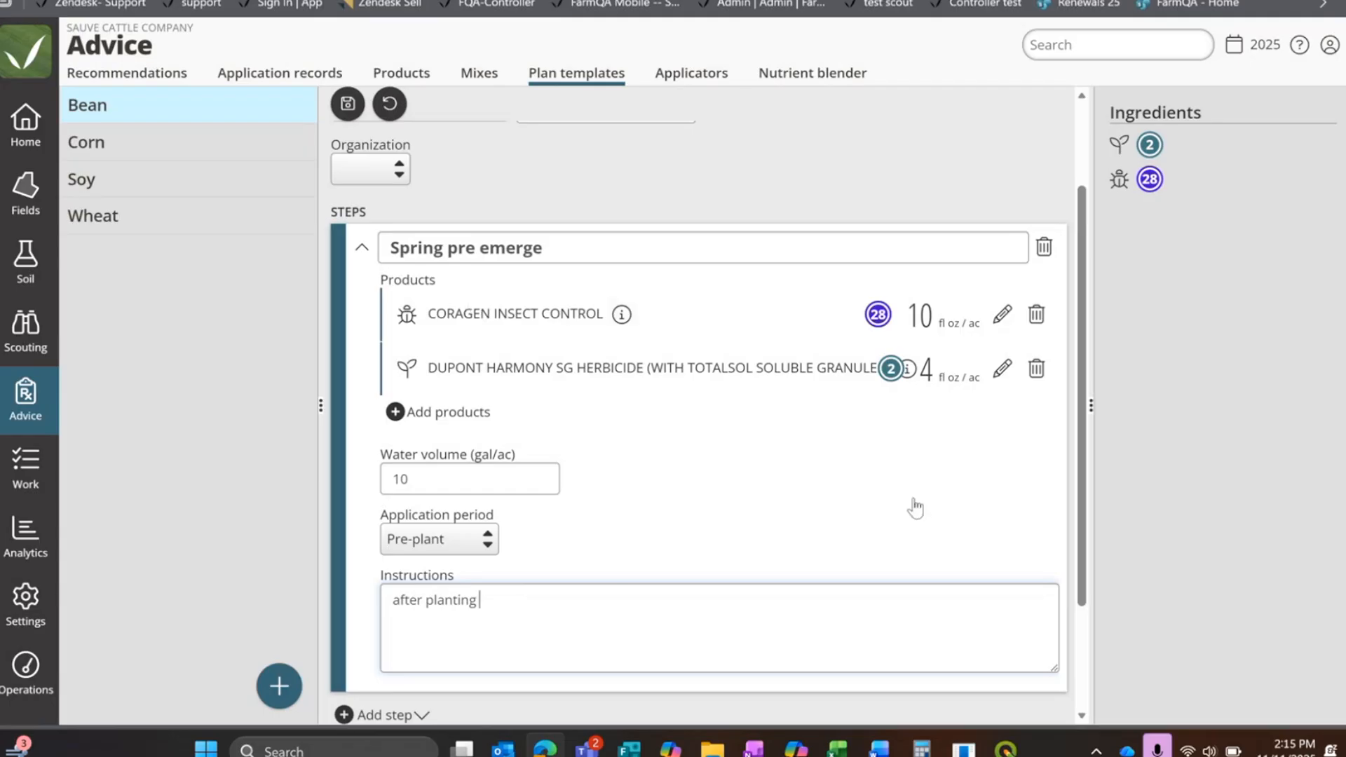
{"action": "scroll", "coordinate": [913, 508], "scroll_direction": "down", "scroll_amount": 2}
{"action": "scroll", "coordinate": [379, 378], "scroll_direction": "up", "scroll_amount": 3}
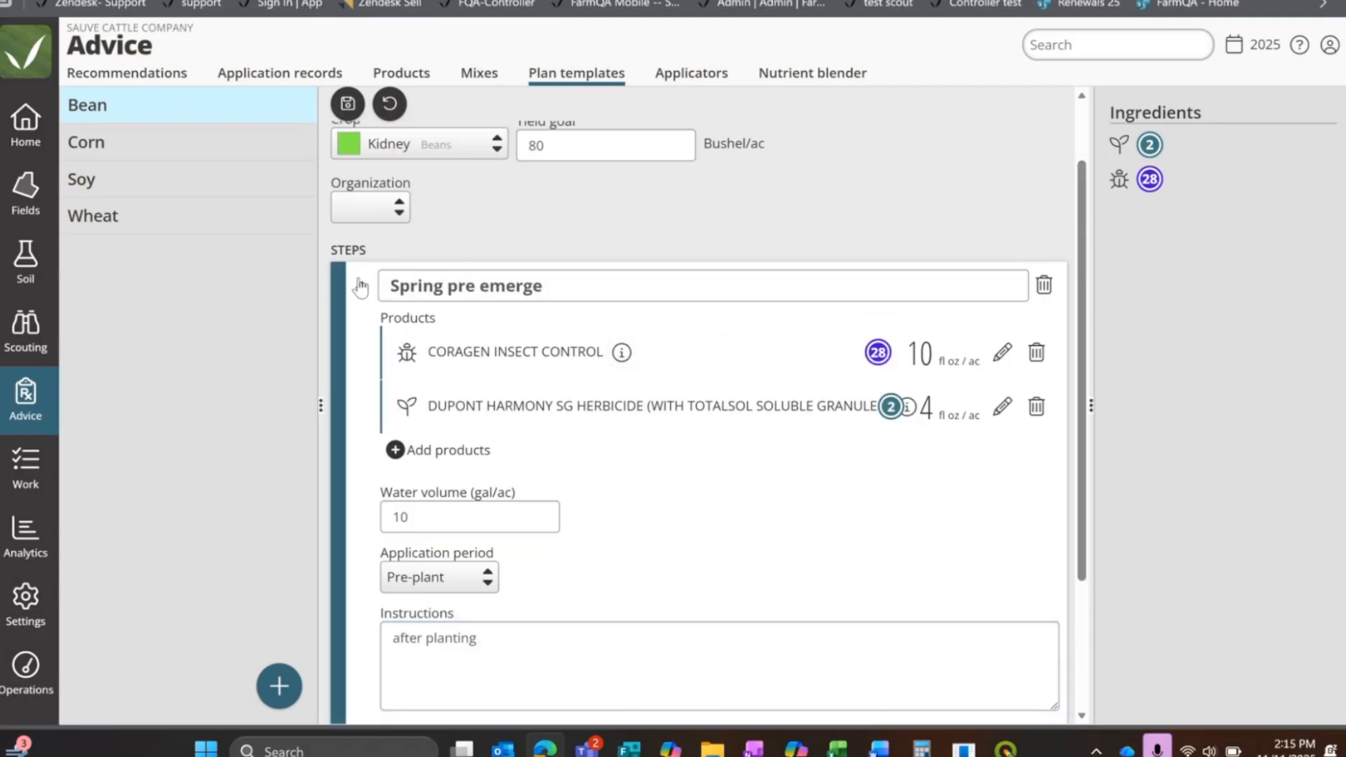
{"action": "left_click", "coordinate": [359, 280]}
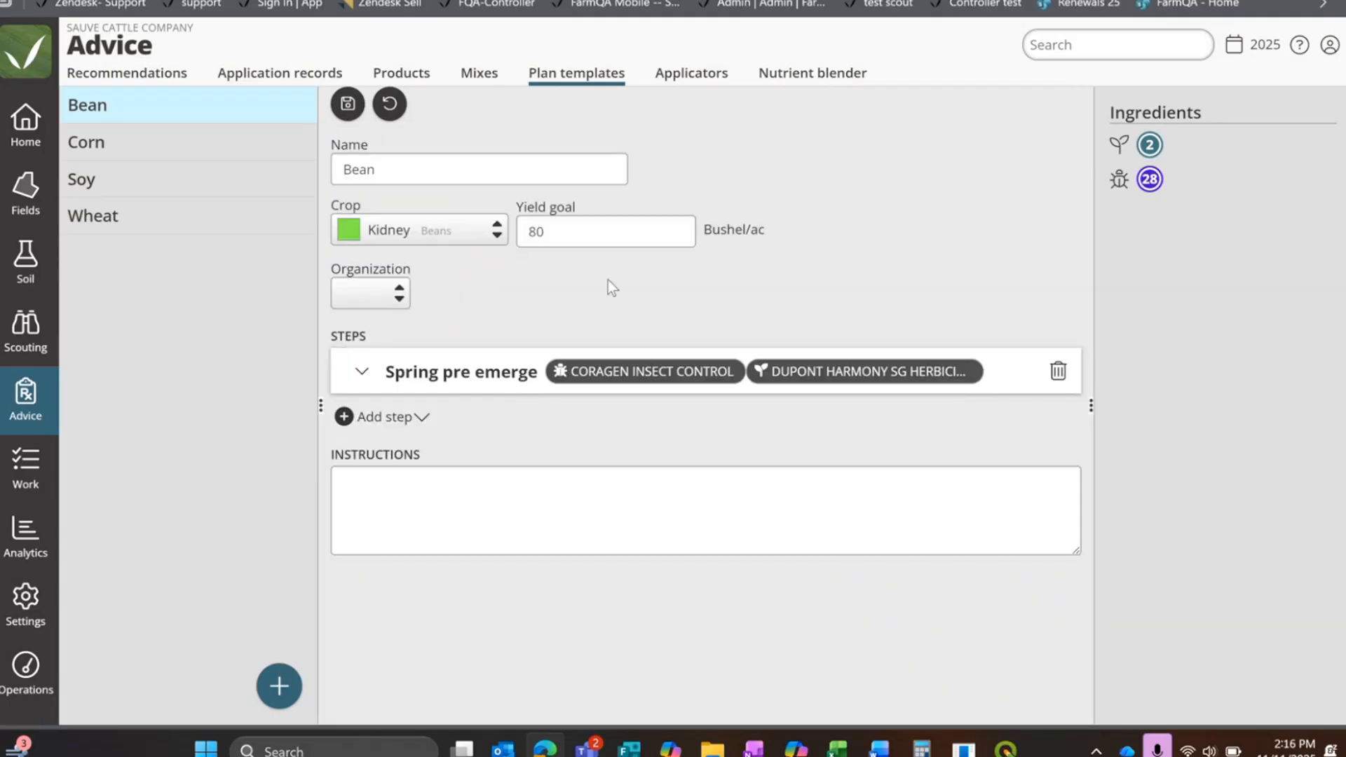
Step: Add a blank second step to the Bean template and name it "fungicide"
{"action": "left_click", "coordinate": [344, 420]}
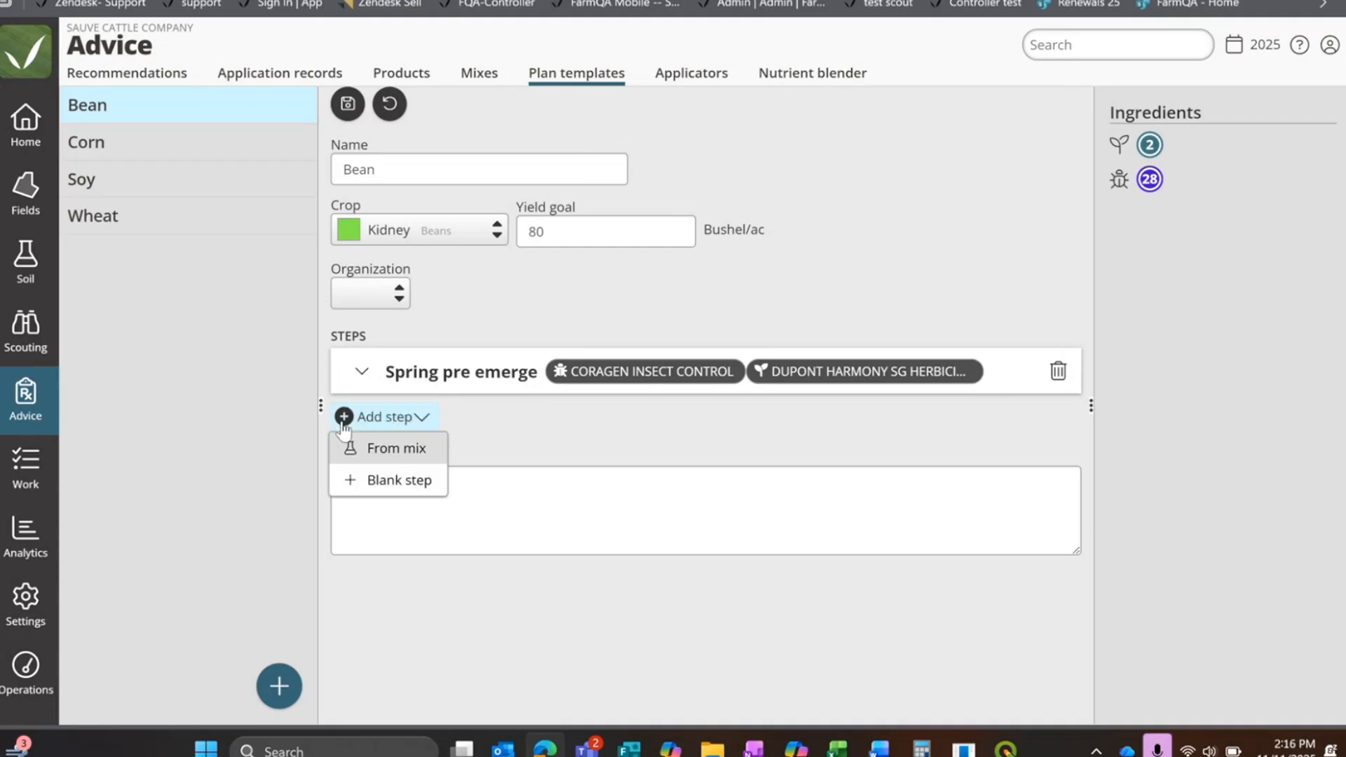
{"action": "left_click", "coordinate": [394, 481]}
{"action": "scroll", "coordinate": [441, 392], "scroll_direction": "down", "scroll_amount": 2}
{"action": "scroll", "coordinate": [442, 392], "scroll_direction": "down", "scroll_amount": 2}
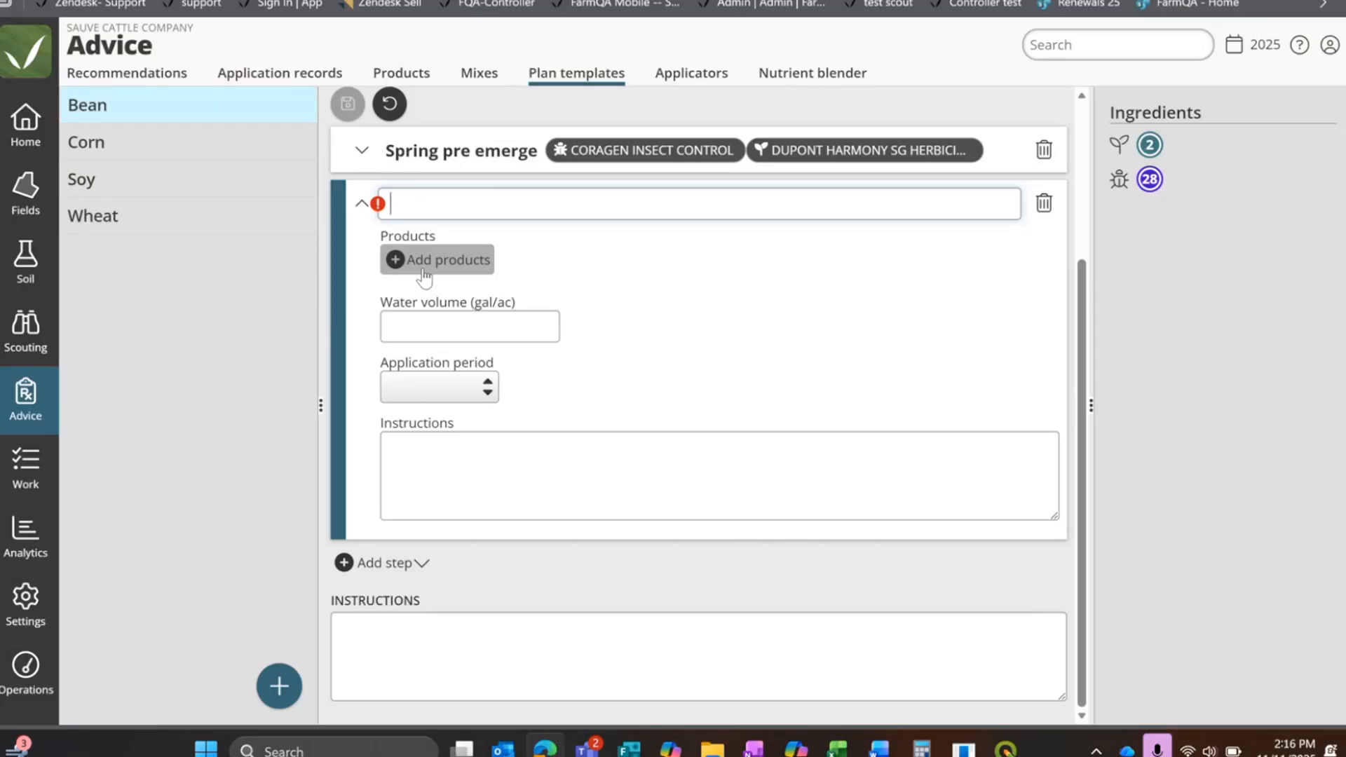
{"action": "type", "text": "fu"}
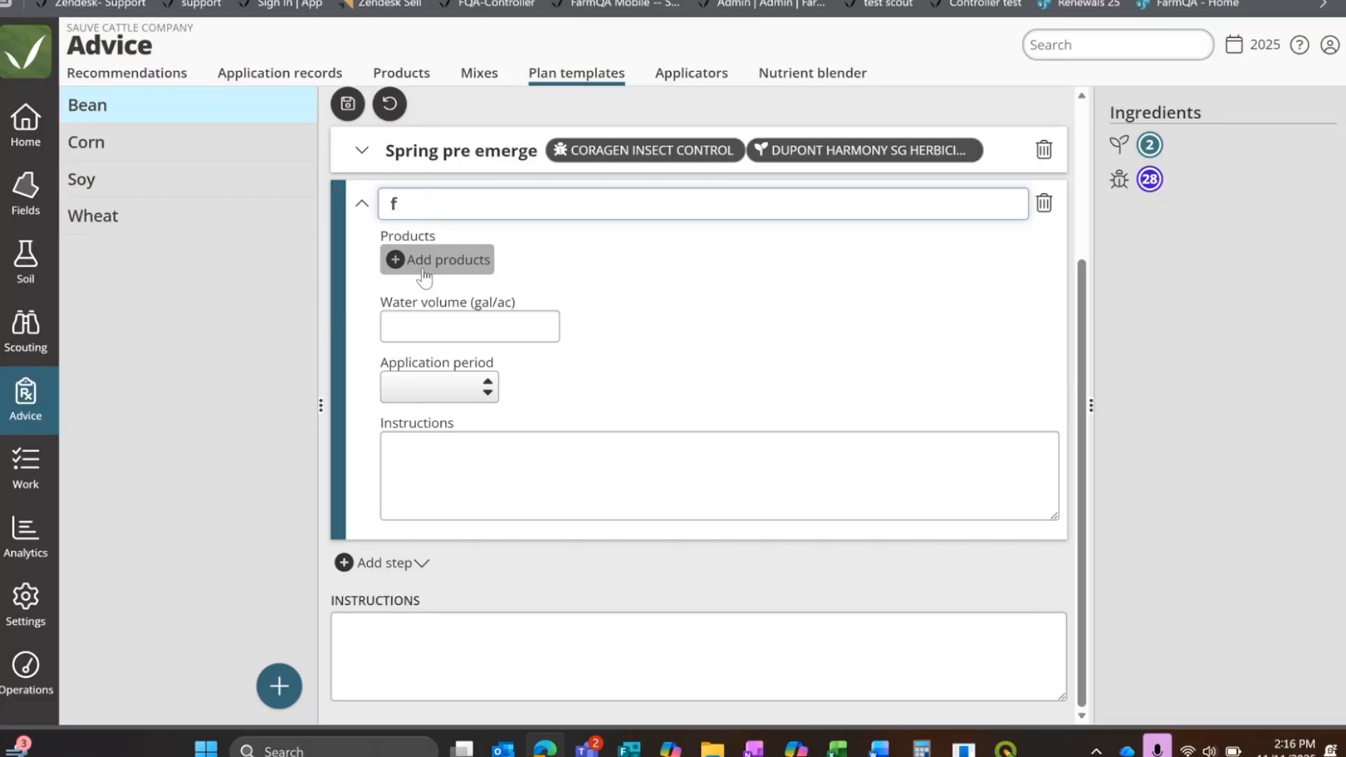
{"action": "key", "text": "BackSpace"}
{"action": "type", "text": "f"}
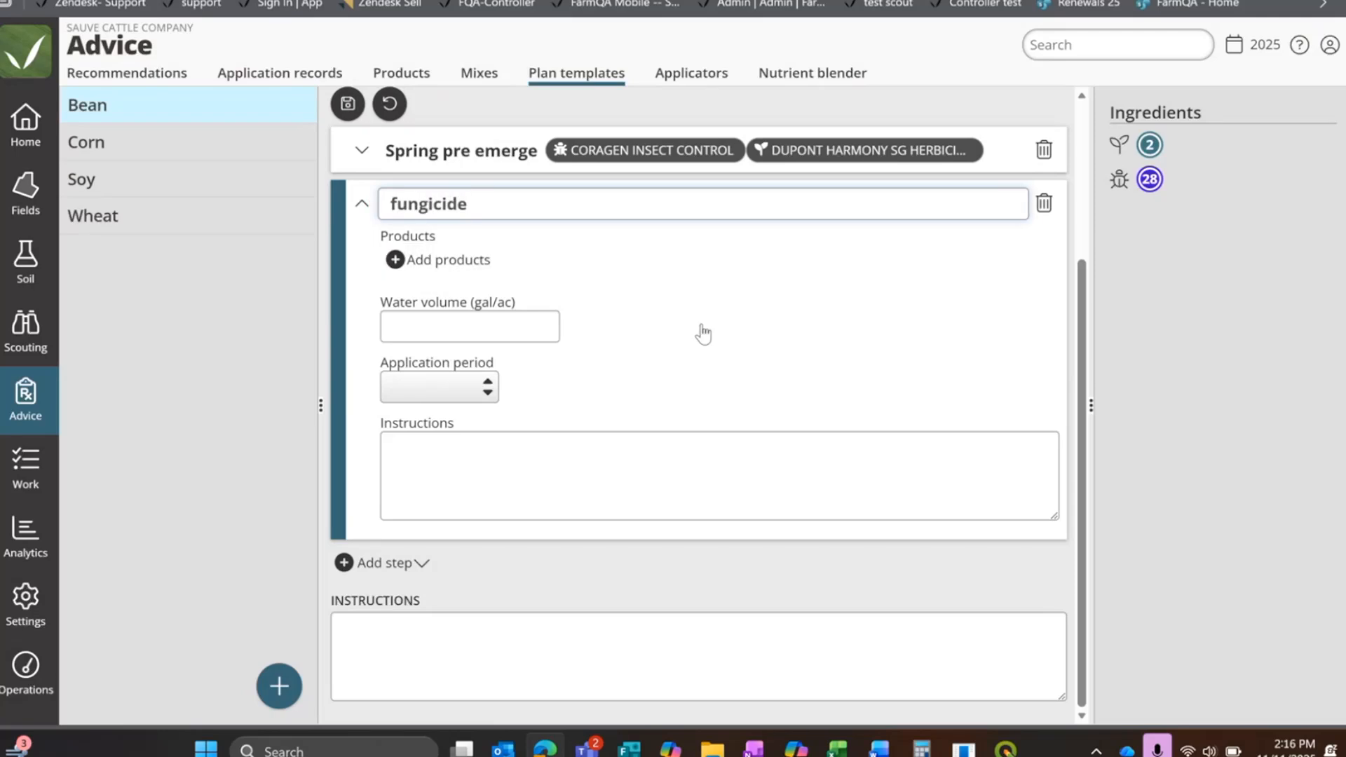
Step: Search the products for "abound" and add the first ABOUND FLOWABLE FUNGICIDE entry to the fungicide step
{"action": "left_click", "coordinate": [420, 260]}
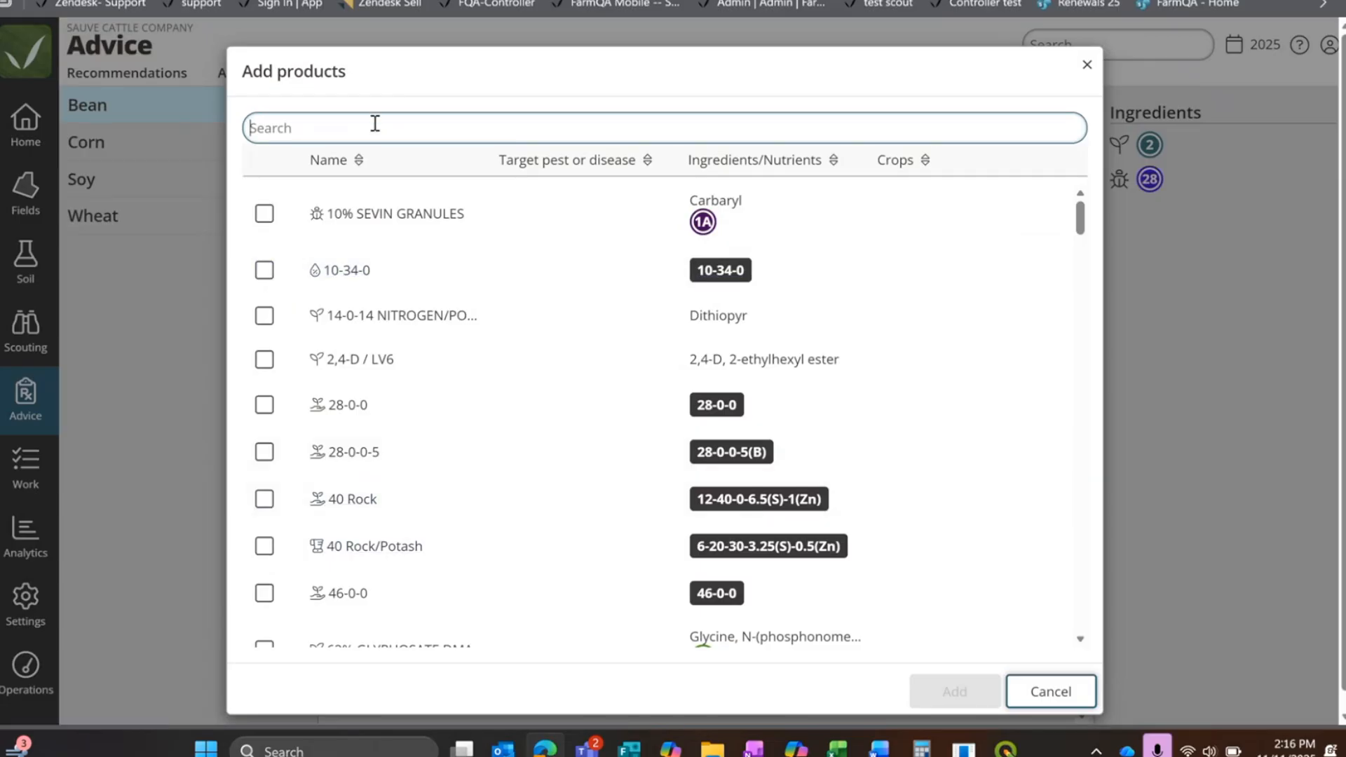
{"action": "type", "text": "abound"}
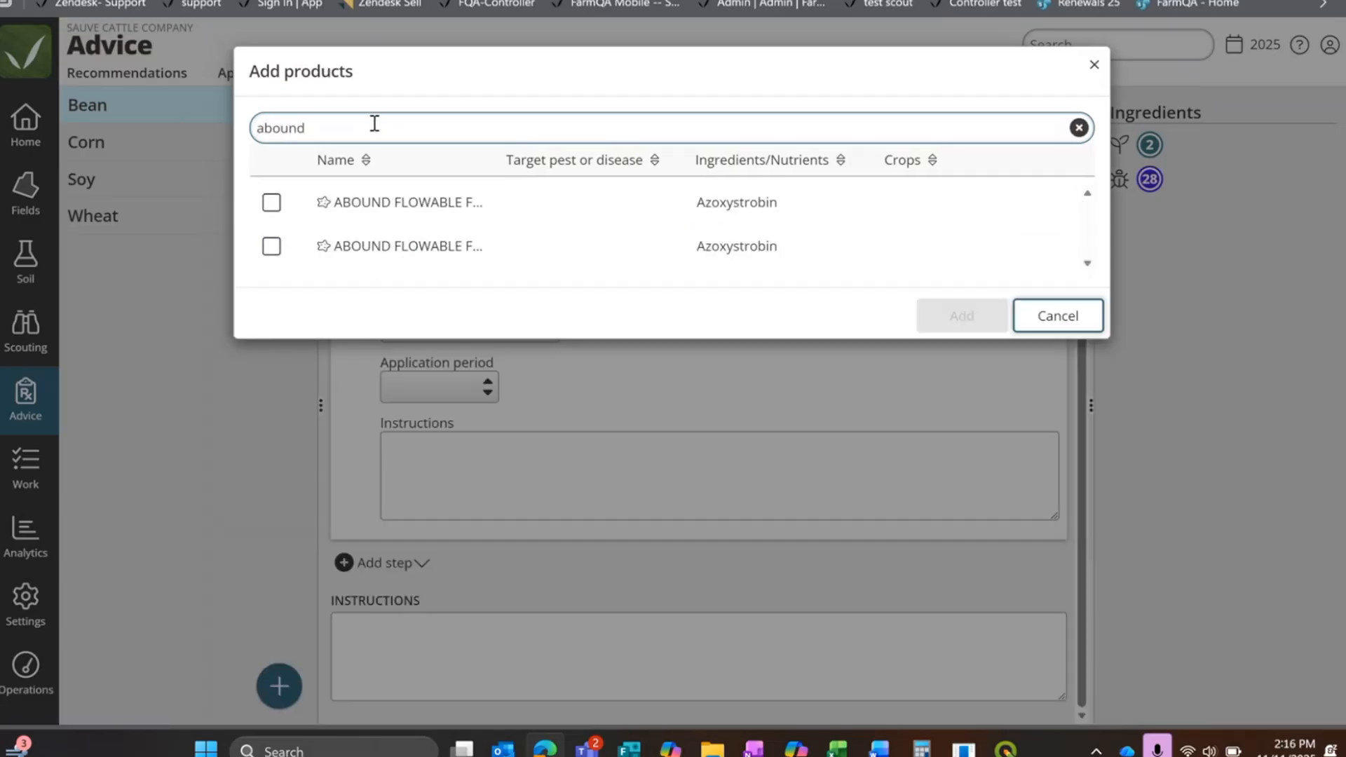
{"action": "left_click", "coordinate": [272, 203]}
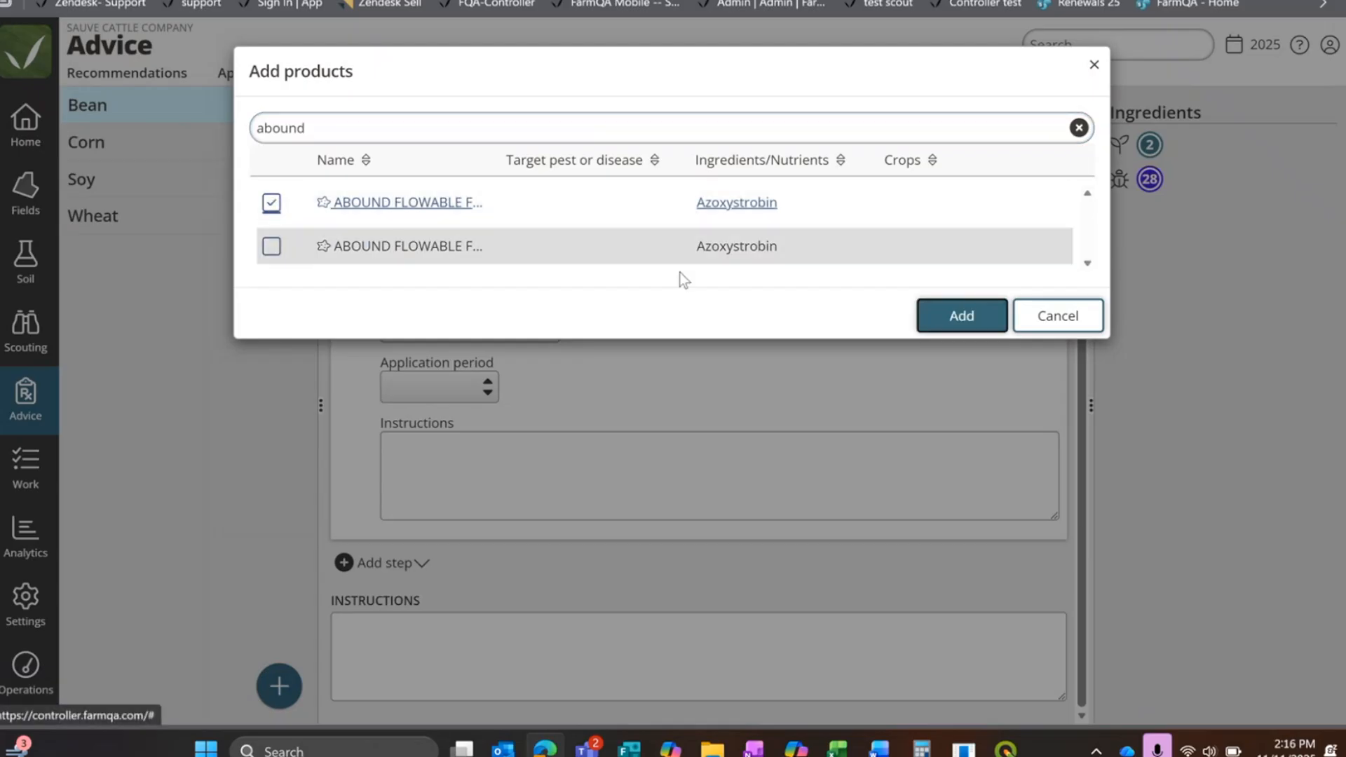
{"action": "left_click", "coordinate": [961, 316]}
Step: Enter a rate of 10 fl oz / ac for ABOUND FLOWABLE FUNGICIDE
{"action": "left_click", "coordinate": [1001, 309]}
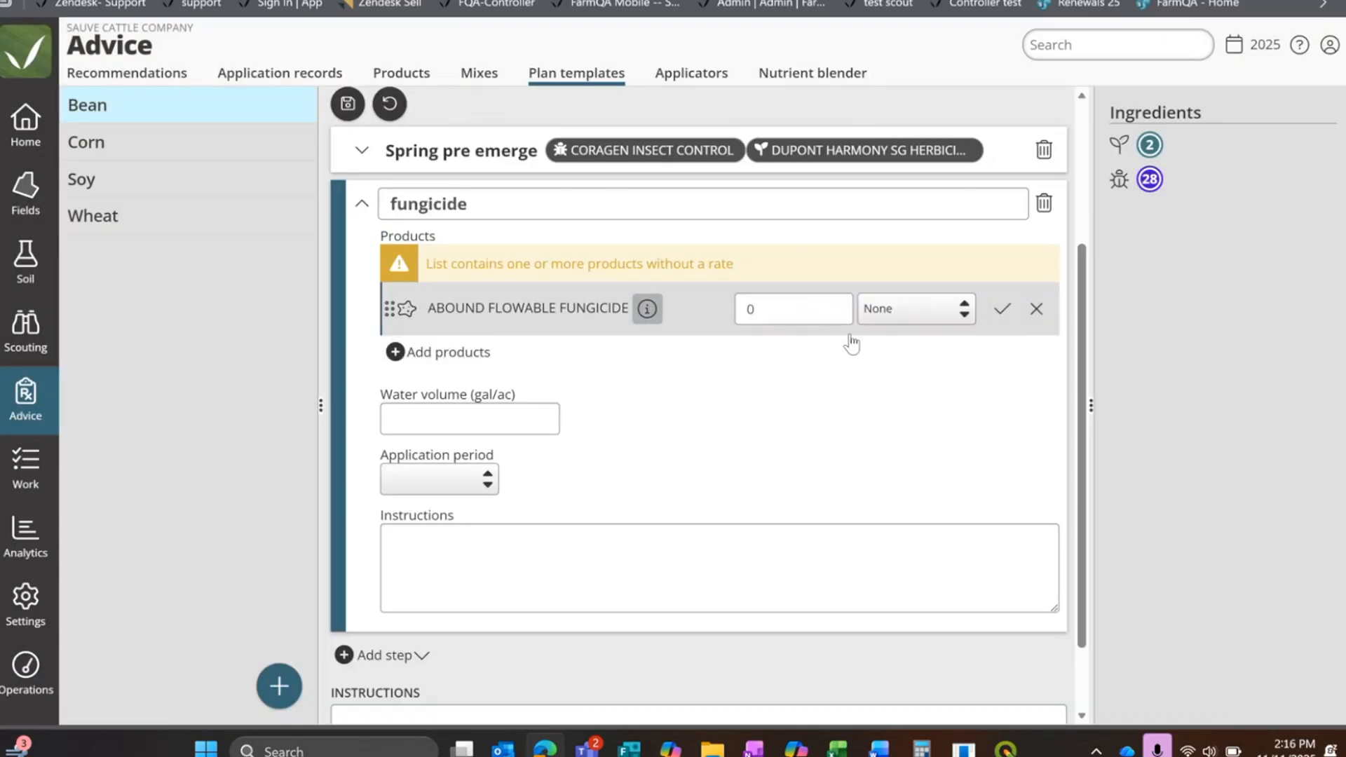
{"action": "double_click", "coordinate": [797, 306]}
{"action": "type", "text": "10"}
{"action": "left_click", "coordinate": [876, 309]}
{"action": "left_click", "coordinate": [887, 244]}
Step: Set the fungicide step's water volume to 10 gal/ac and its application period to Post-emergent
{"action": "left_click", "coordinate": [479, 421]}
{"action": "type", "text": "1"}
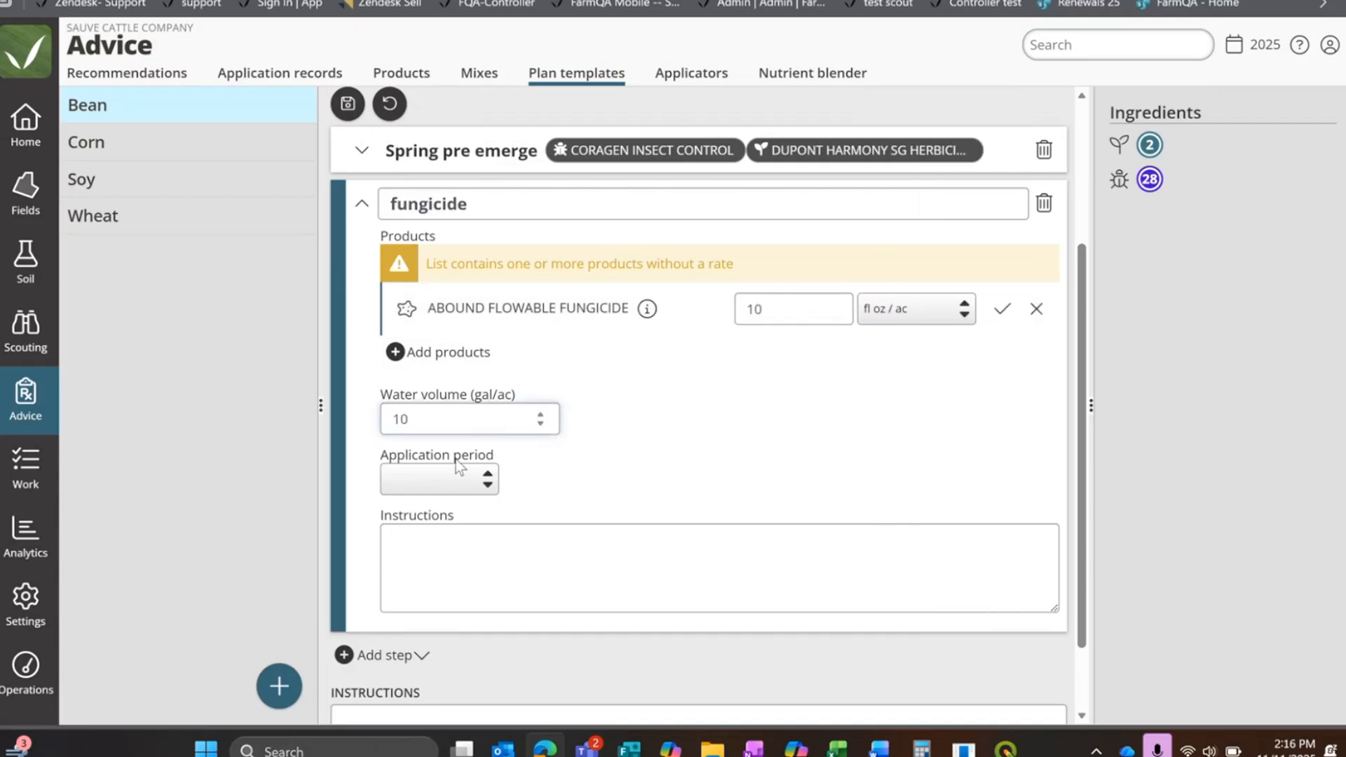
{"action": "left_click", "coordinate": [438, 480]}
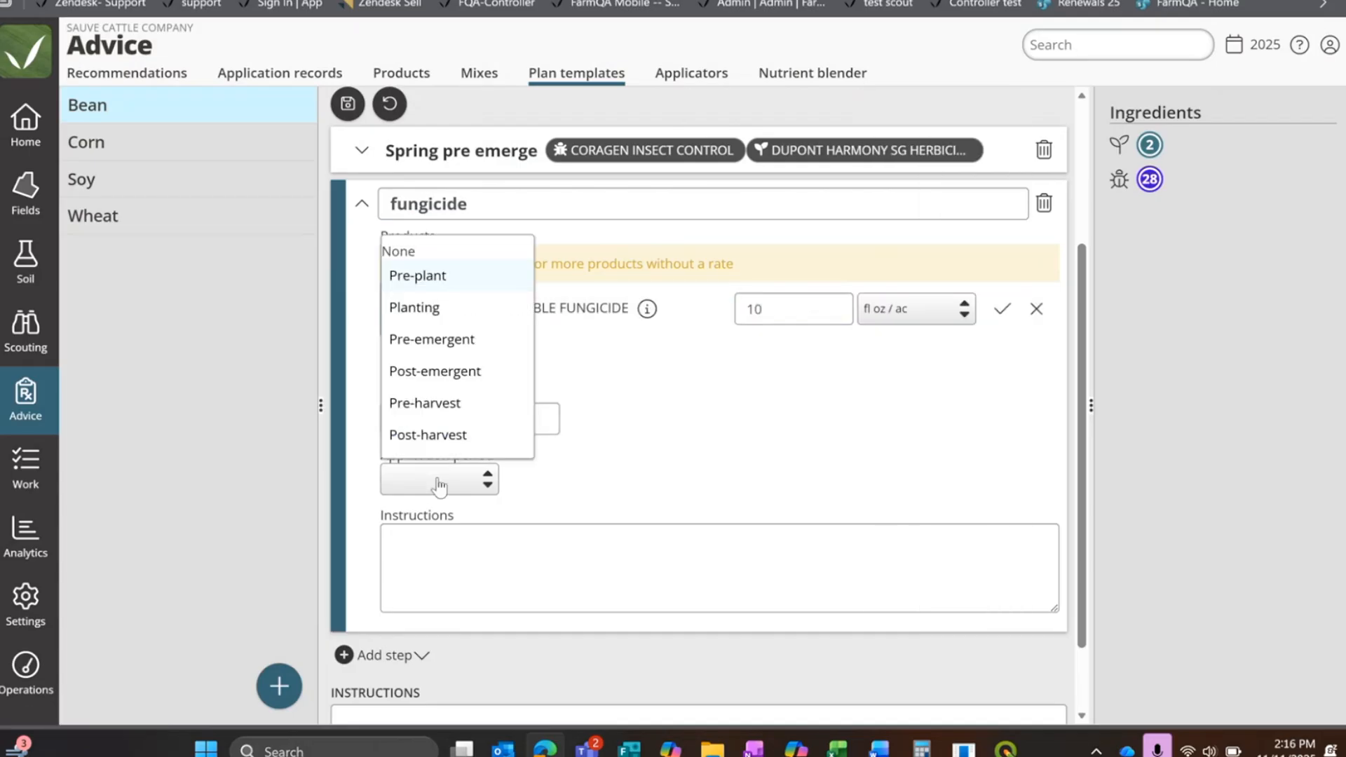
{"action": "left_click", "coordinate": [466, 372]}
Step: Enter "As needed" as the fungicide step's instructions, then accept the product rate and collapse the step
{"action": "left_click", "coordinate": [463, 551]}
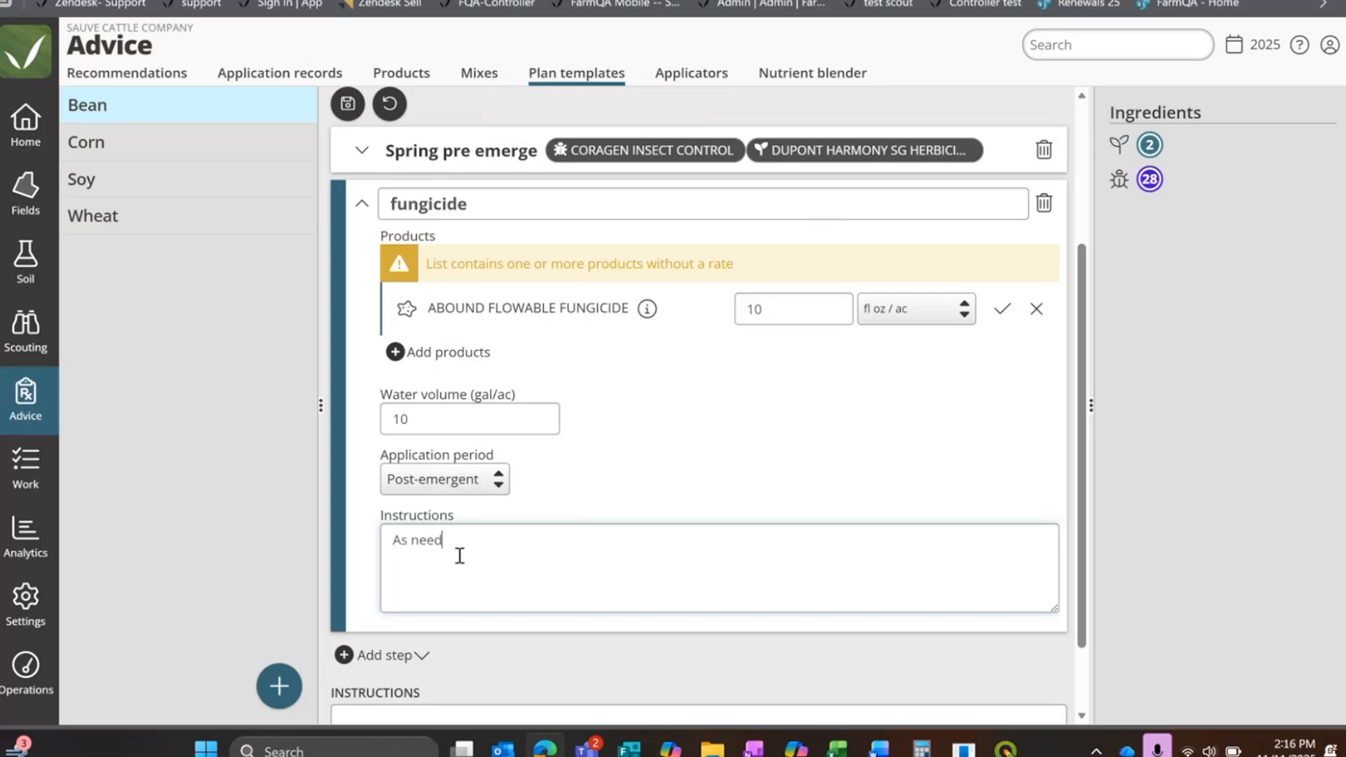
{"action": "left_click", "coordinate": [1001, 309]}
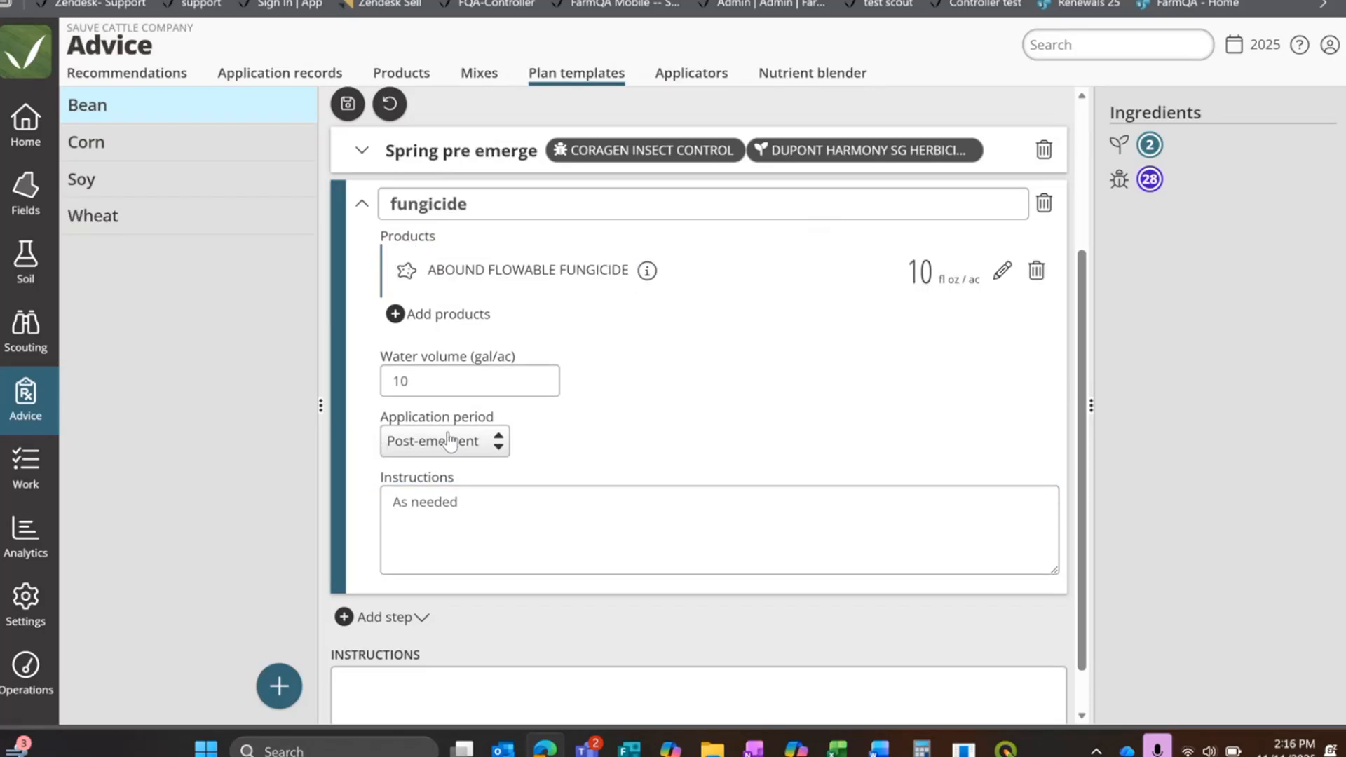
{"action": "left_click", "coordinate": [360, 204]}
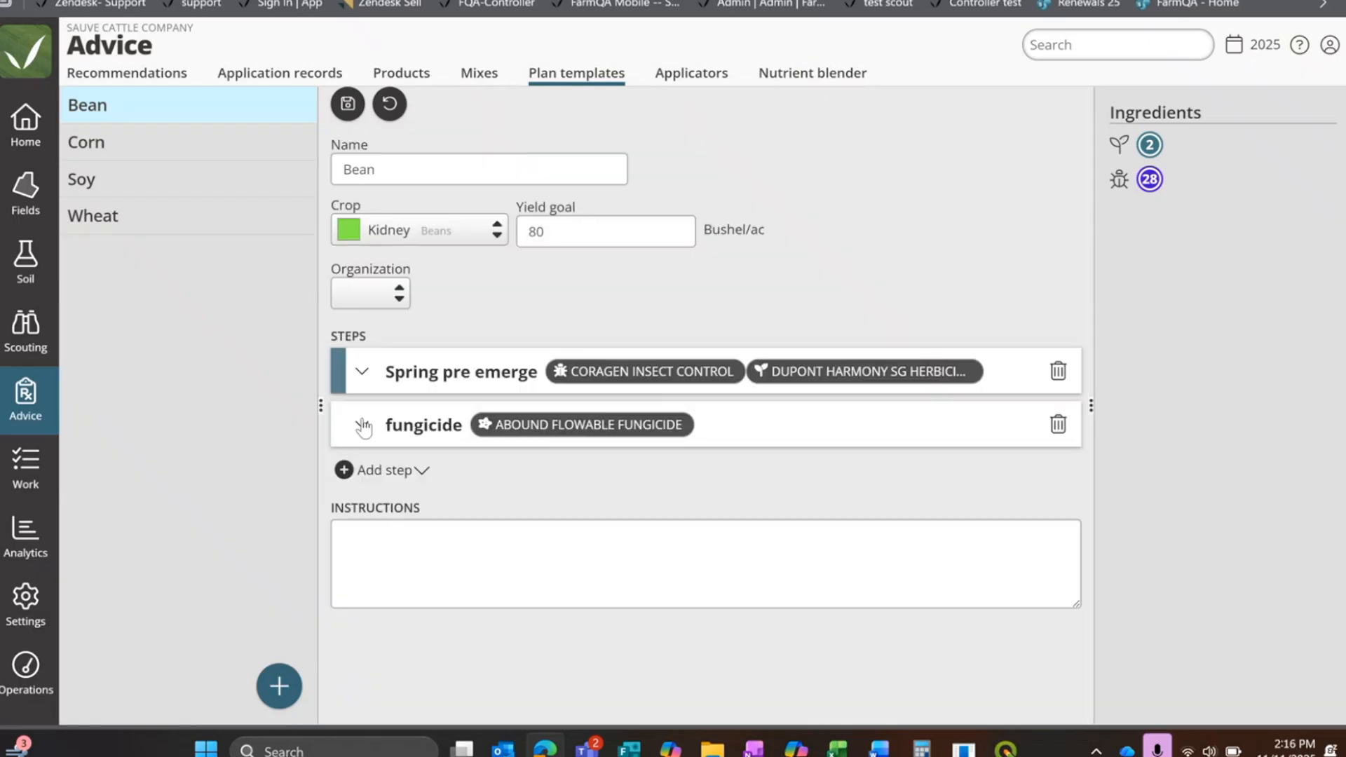
Step: Add a blank step to the Bean template and name it "Fall Fert"
{"action": "left_click", "coordinate": [369, 476]}
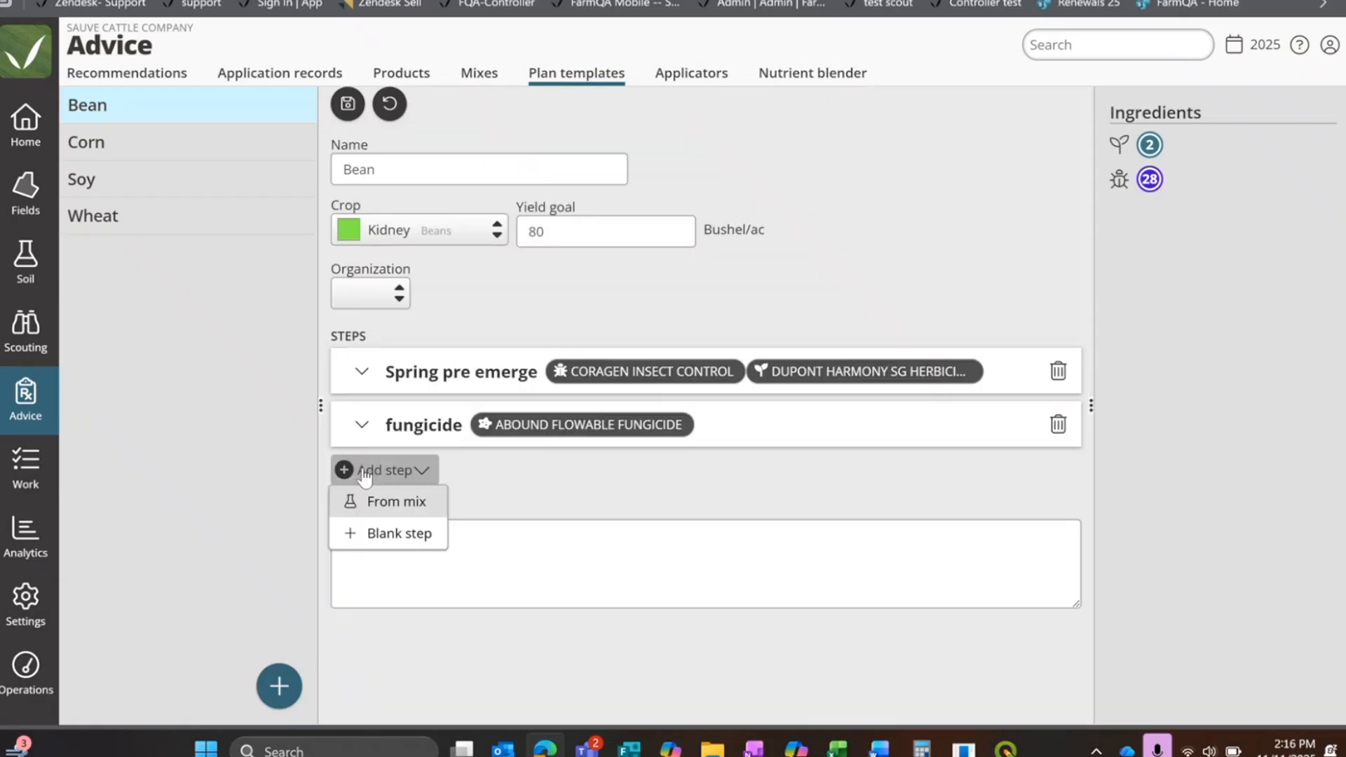
{"action": "left_click", "coordinate": [379, 534]}
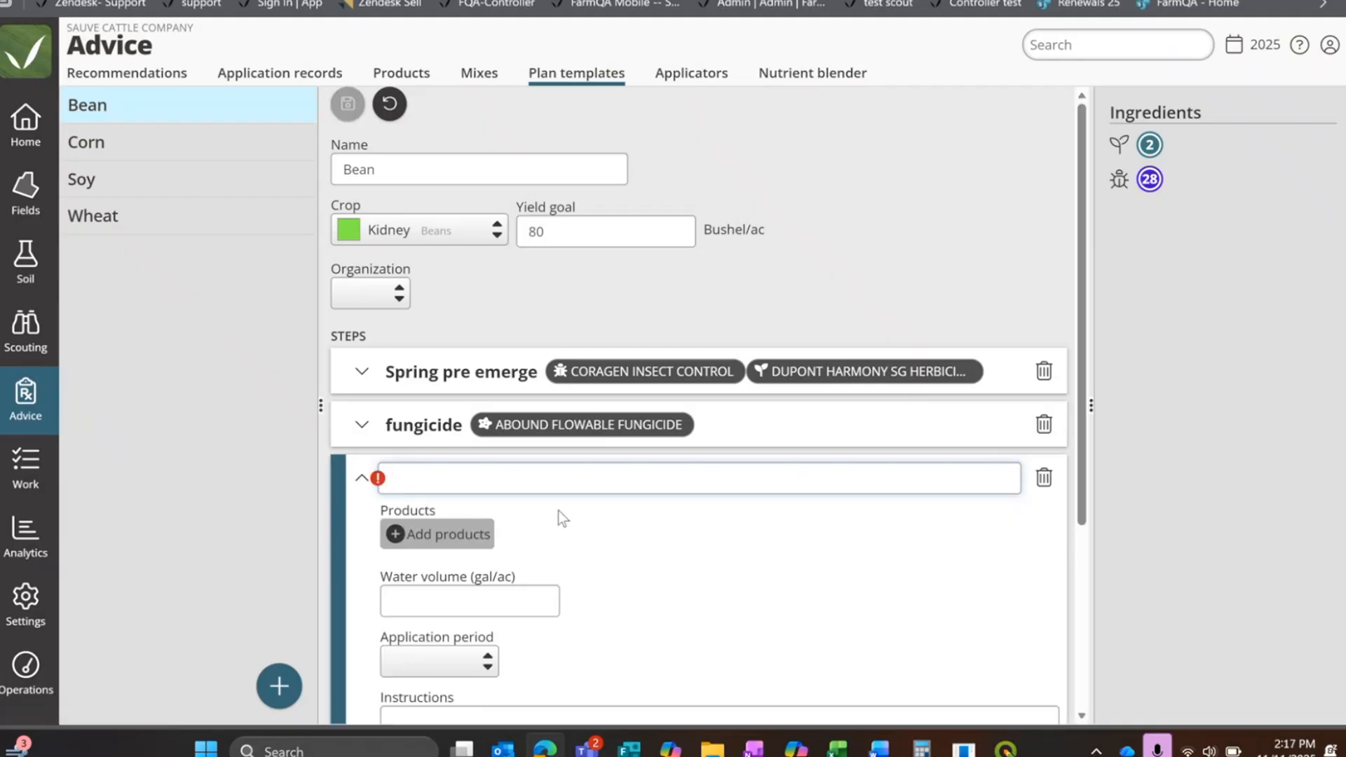
{"action": "scroll", "coordinate": [558, 510], "scroll_direction": "down", "scroll_amount": 4}
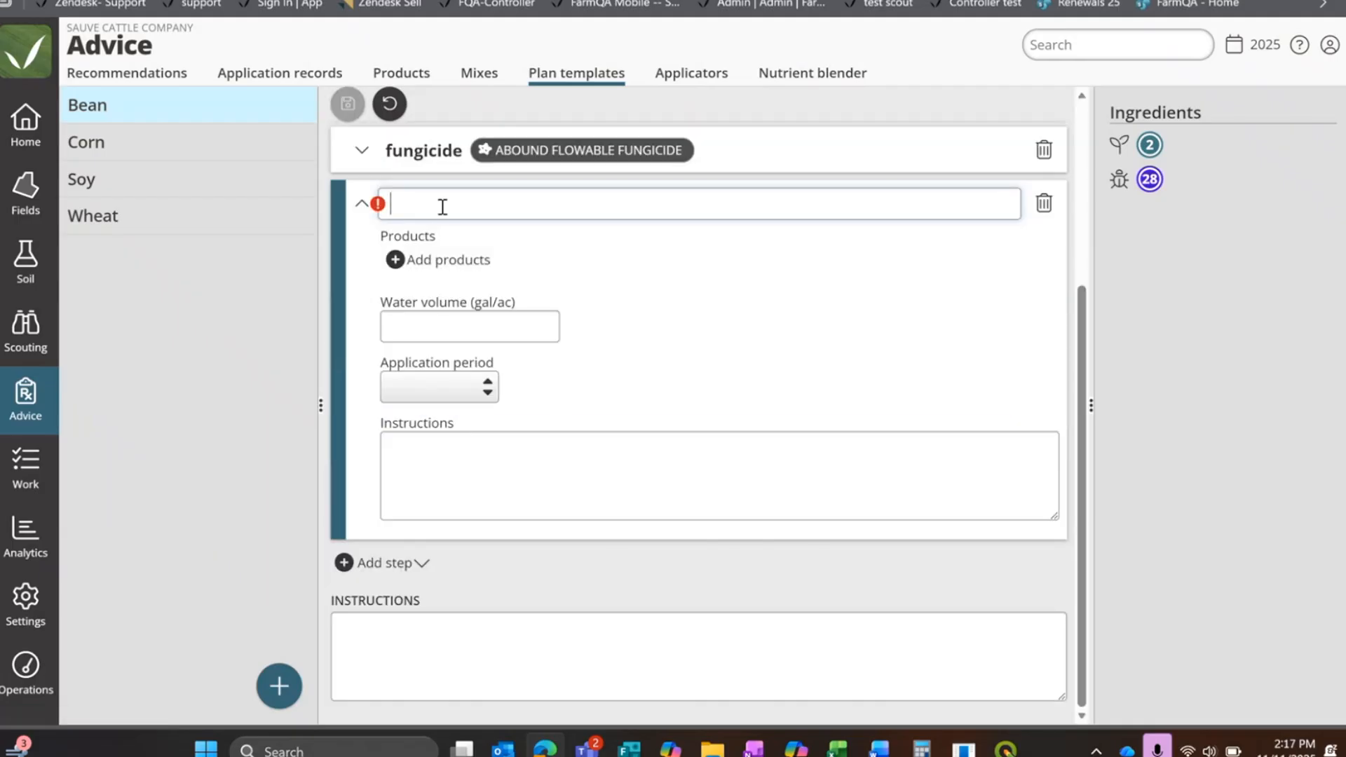
{"action": "type", "text": "Fall Fert"}
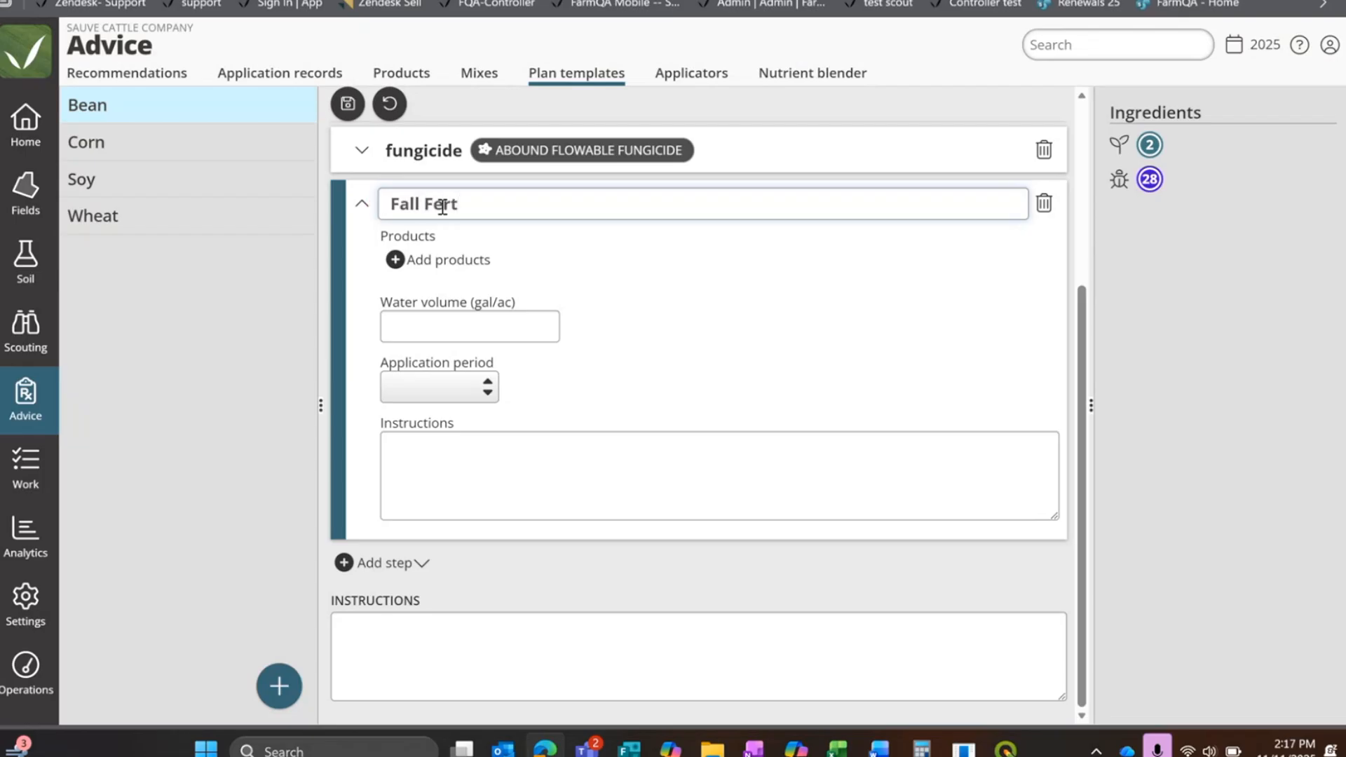
Step: Add MAP, Potash and Potassium from the product list to the Fall Fert step
{"action": "left_click", "coordinate": [438, 260]}
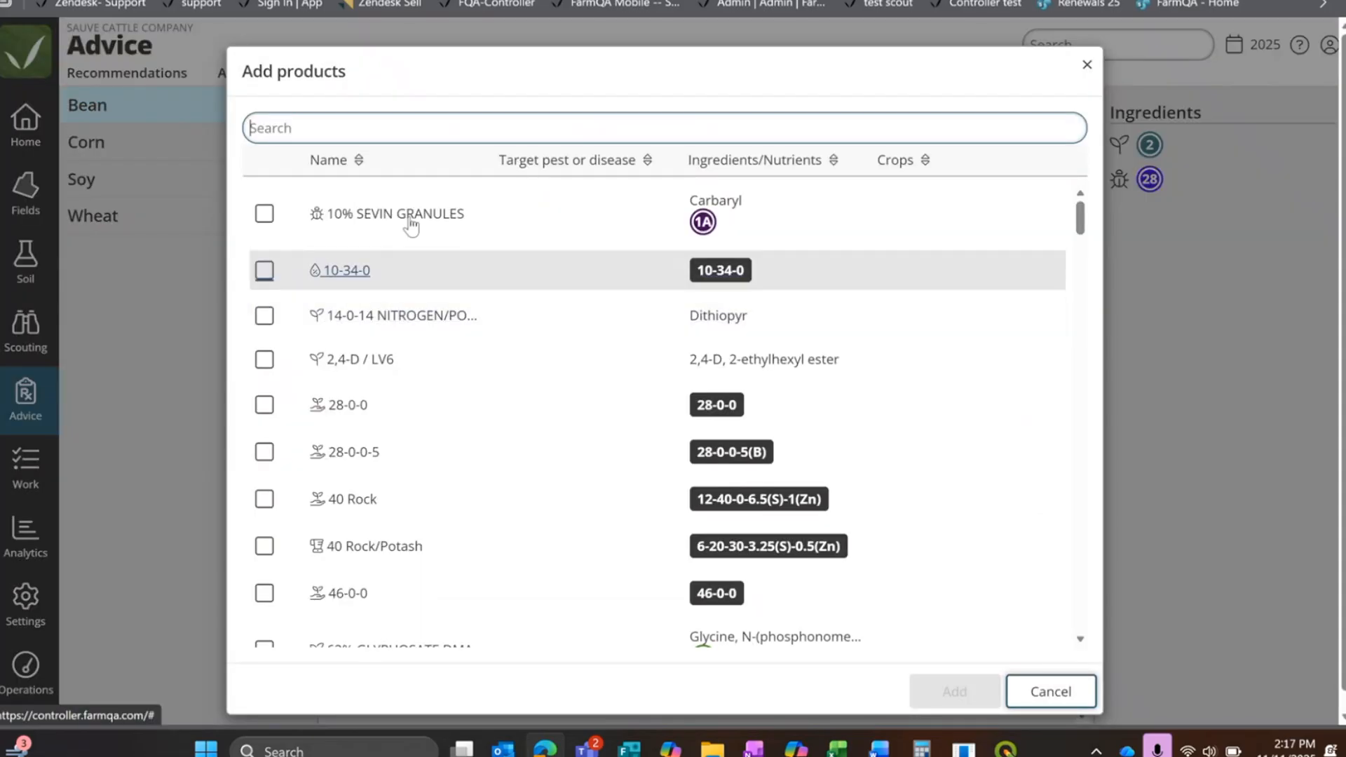
{"action": "scroll", "coordinate": [361, 361], "scroll_direction": "down", "scroll_amount": 3}
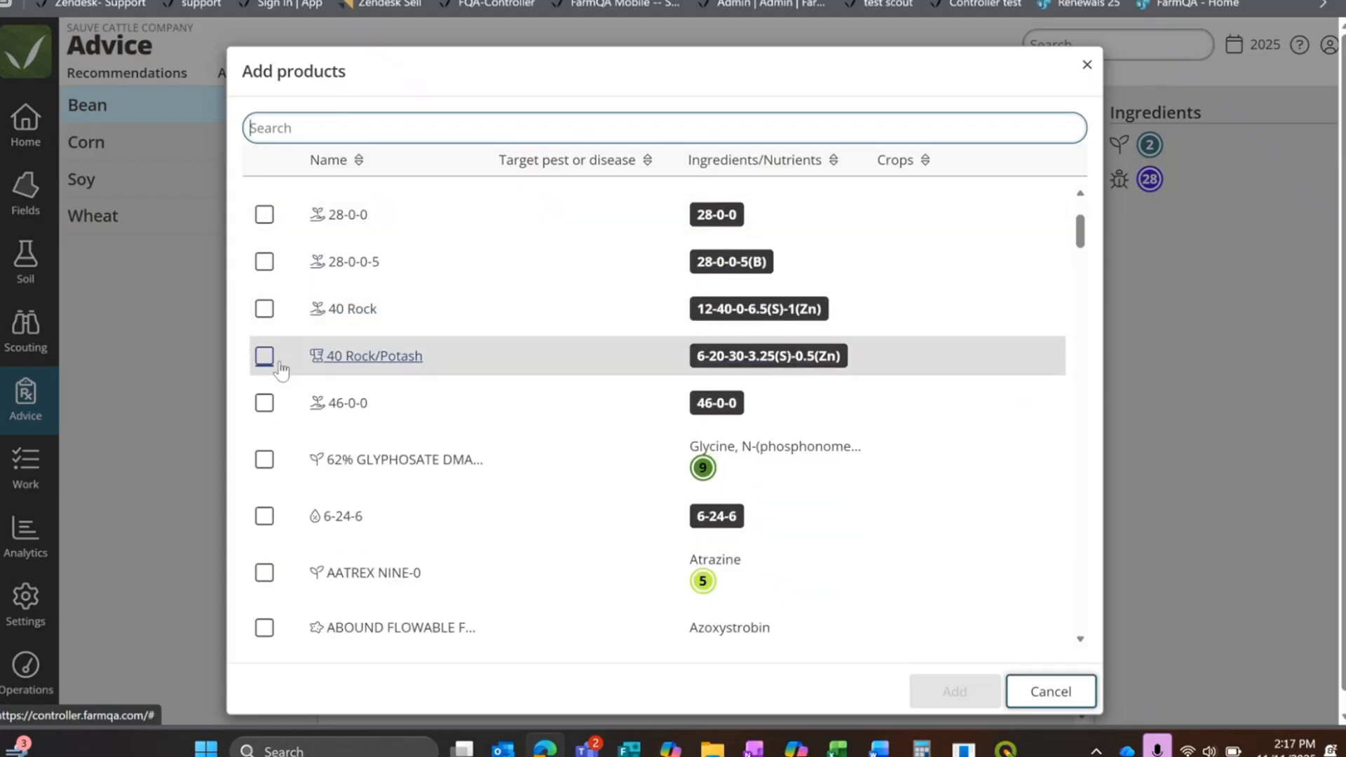
{"action": "scroll", "coordinate": [279, 394], "scroll_direction": "down", "scroll_amount": 3}
{"action": "scroll", "coordinate": [279, 394], "scroll_direction": "down", "scroll_amount": 20}
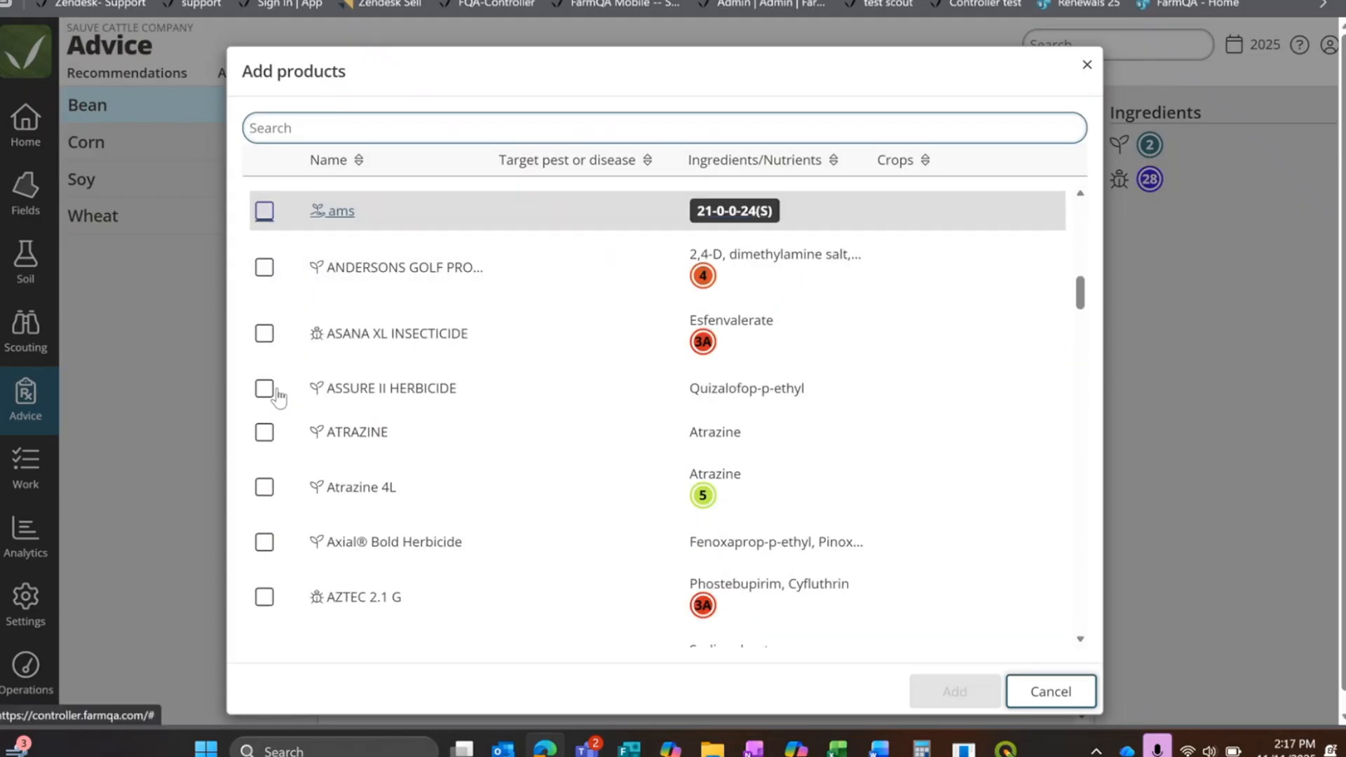
{"action": "left_click", "coordinate": [264, 325]}
{"action": "scroll", "coordinate": [363, 462], "scroll_direction": "down", "scroll_amount": 18}
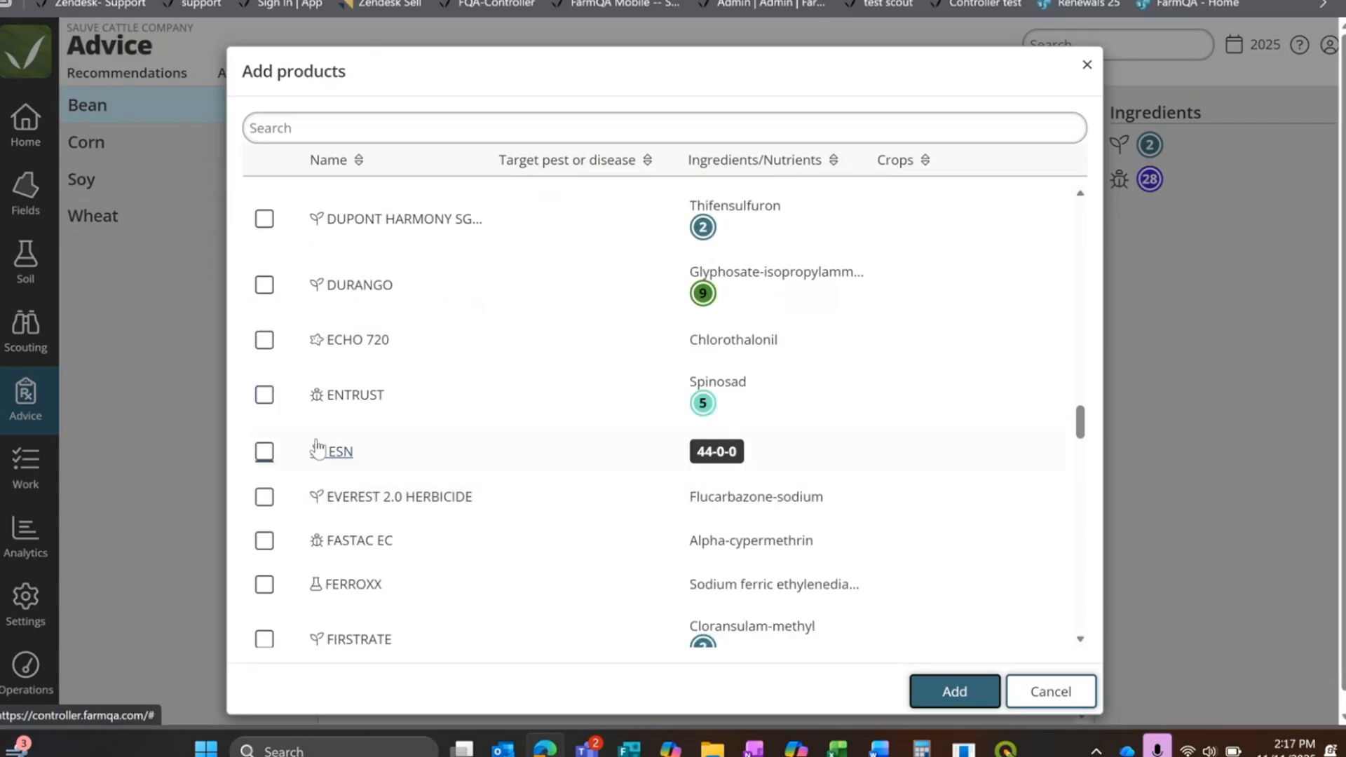
{"action": "left_click", "coordinate": [265, 382]}
{"action": "scroll", "coordinate": [448, 582], "scroll_direction": "down", "scroll_amount": 5}
{"action": "scroll", "coordinate": [493, 614], "scroll_direction": "up", "scroll_amount": 5}
{"action": "left_click_drag", "start_coordinate": [1080, 467], "coordinate": [1084, 373]}
{"action": "left_click", "coordinate": [264, 237]}
{"action": "left_click", "coordinate": [264, 285]}
{"action": "left_click", "coordinate": [264, 454]}
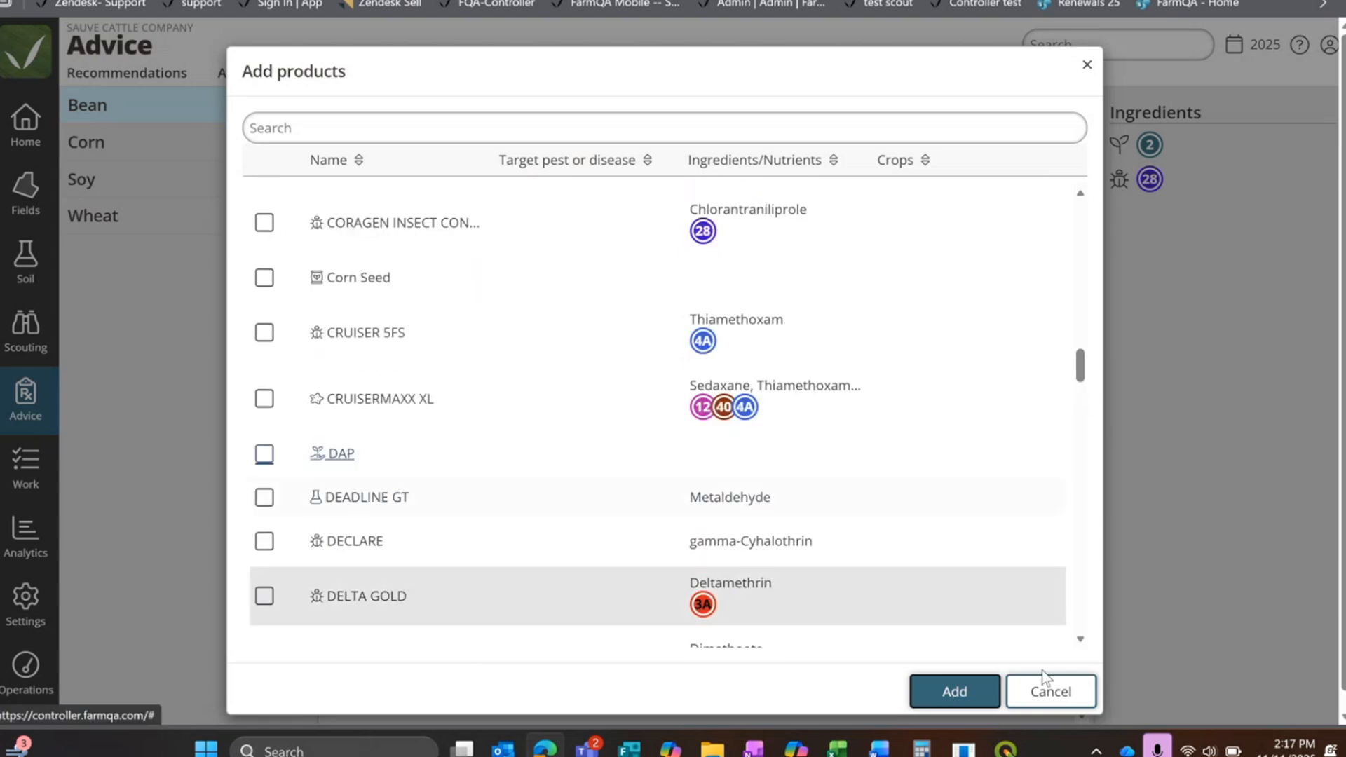
{"action": "left_click", "coordinate": [962, 690]}
{"action": "scroll", "coordinate": [576, 364], "scroll_direction": "up", "scroll_amount": 2}
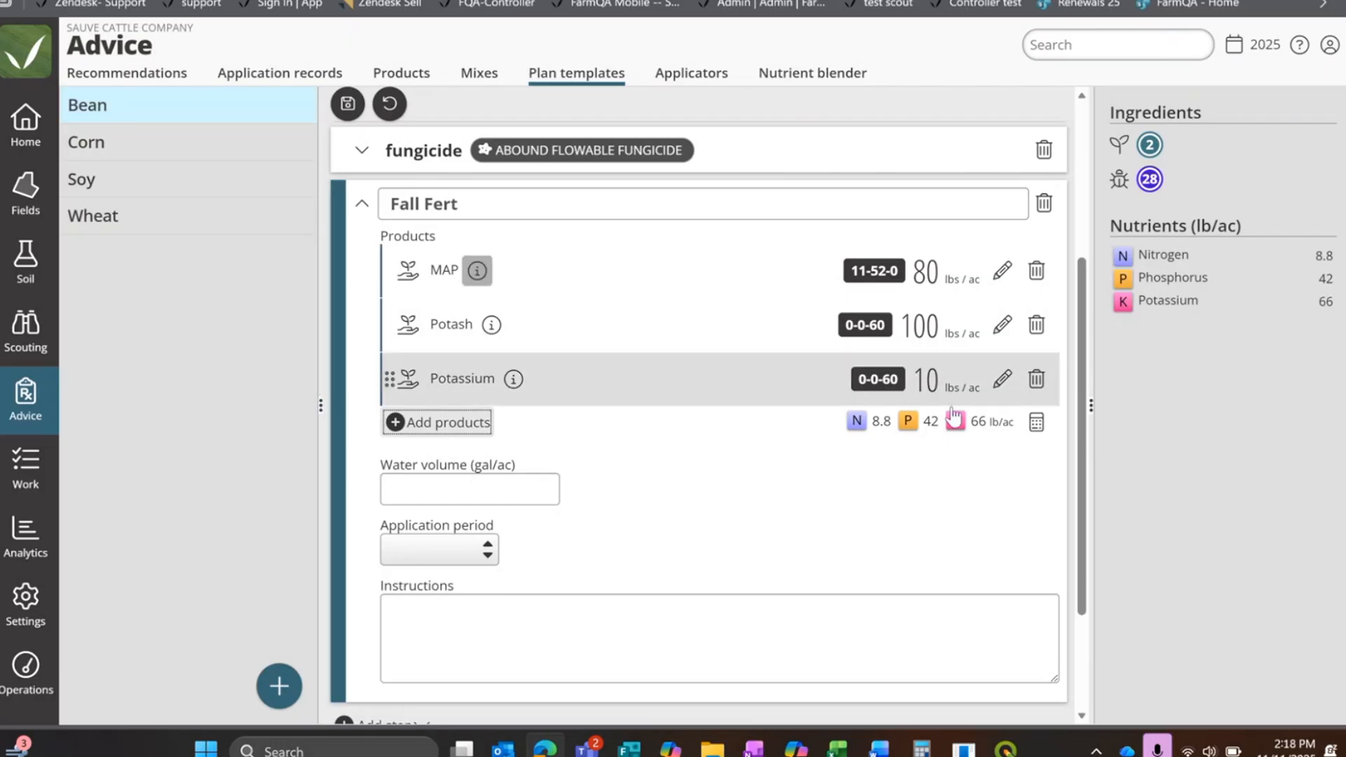
Step: Calculate the Fall Fert rates from nutrient targets of 10 K for Potassium, 50 K for Potash and 55 P for MAP, and save them
{"action": "left_click", "coordinate": [1036, 424]}
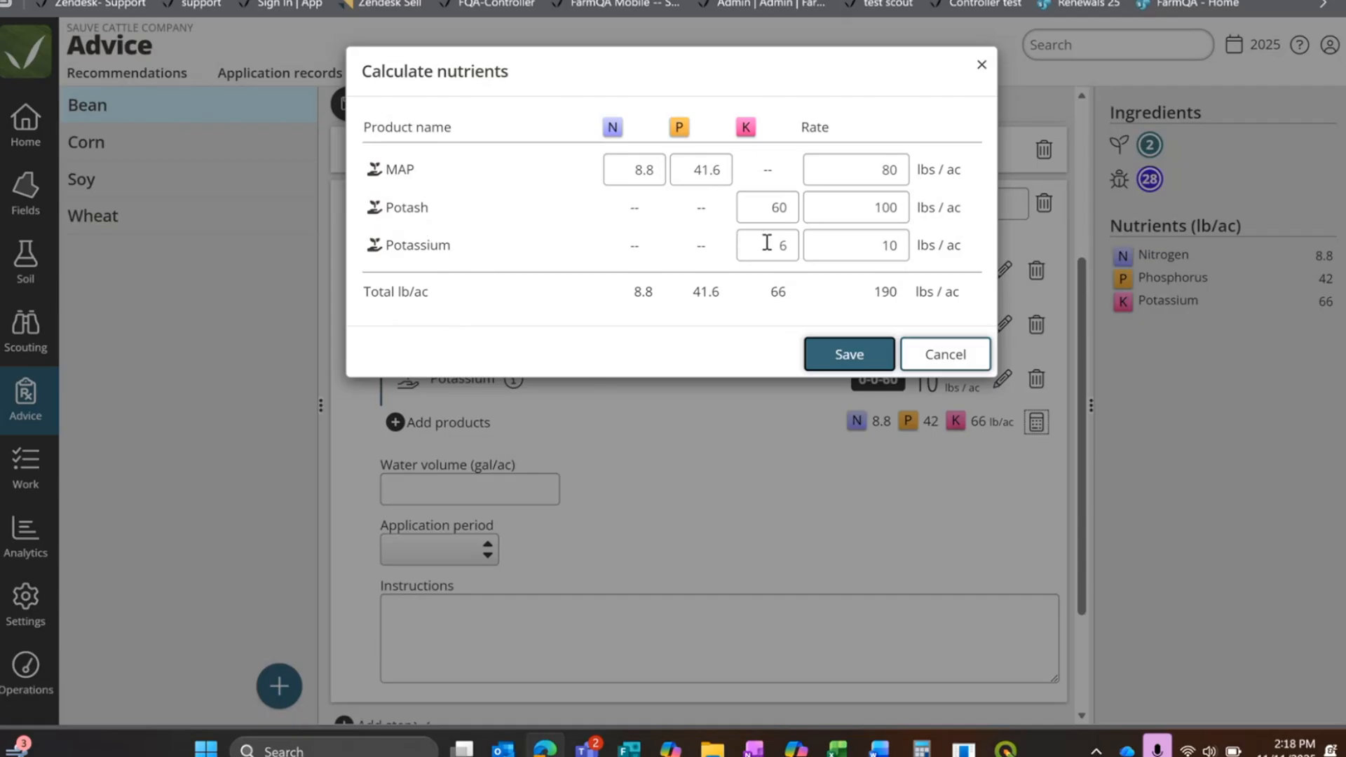
{"action": "left_click_drag", "start_coordinate": [769, 243], "coordinate": [807, 239]}
{"action": "left_click_drag", "start_coordinate": [769, 207], "coordinate": [798, 197]}
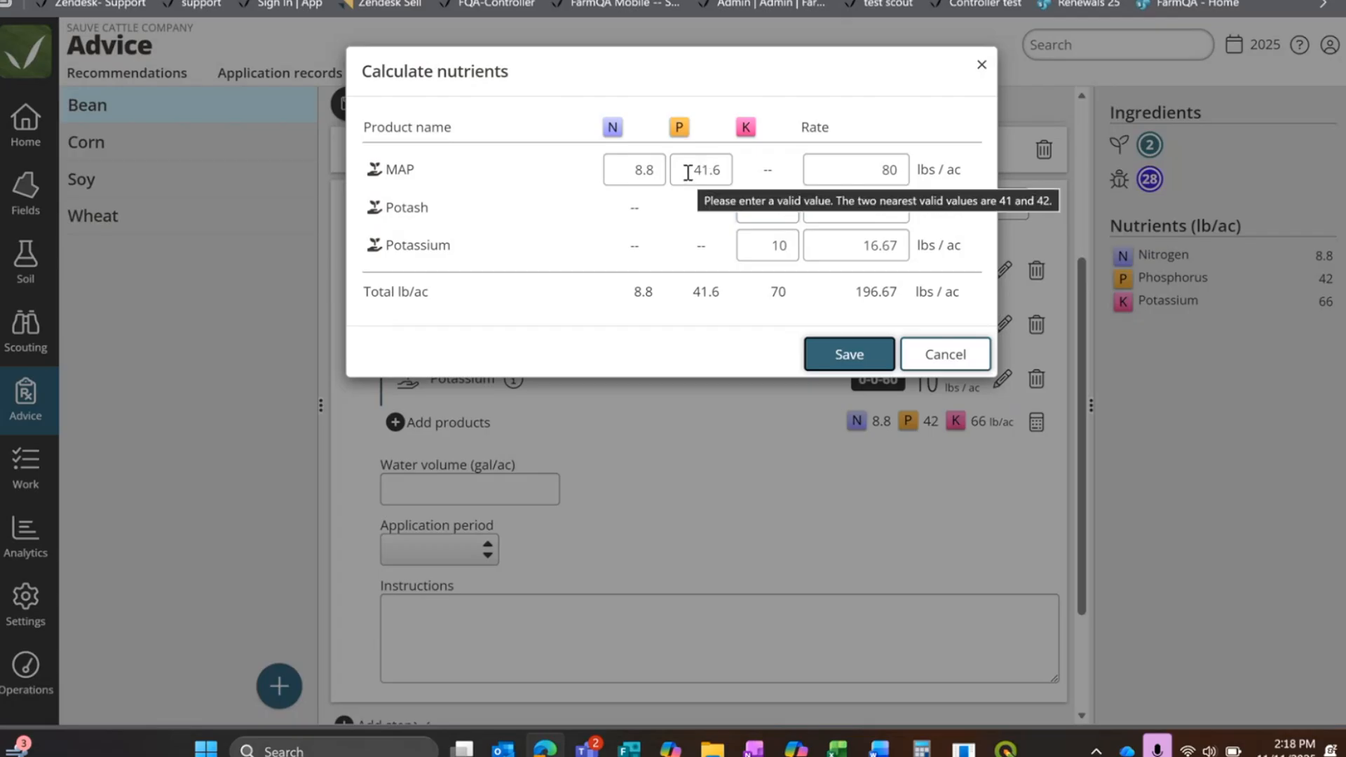
{"action": "type", "text": "50"}
{"action": "left_click_drag", "start_coordinate": [696, 167], "coordinate": [744, 172]}
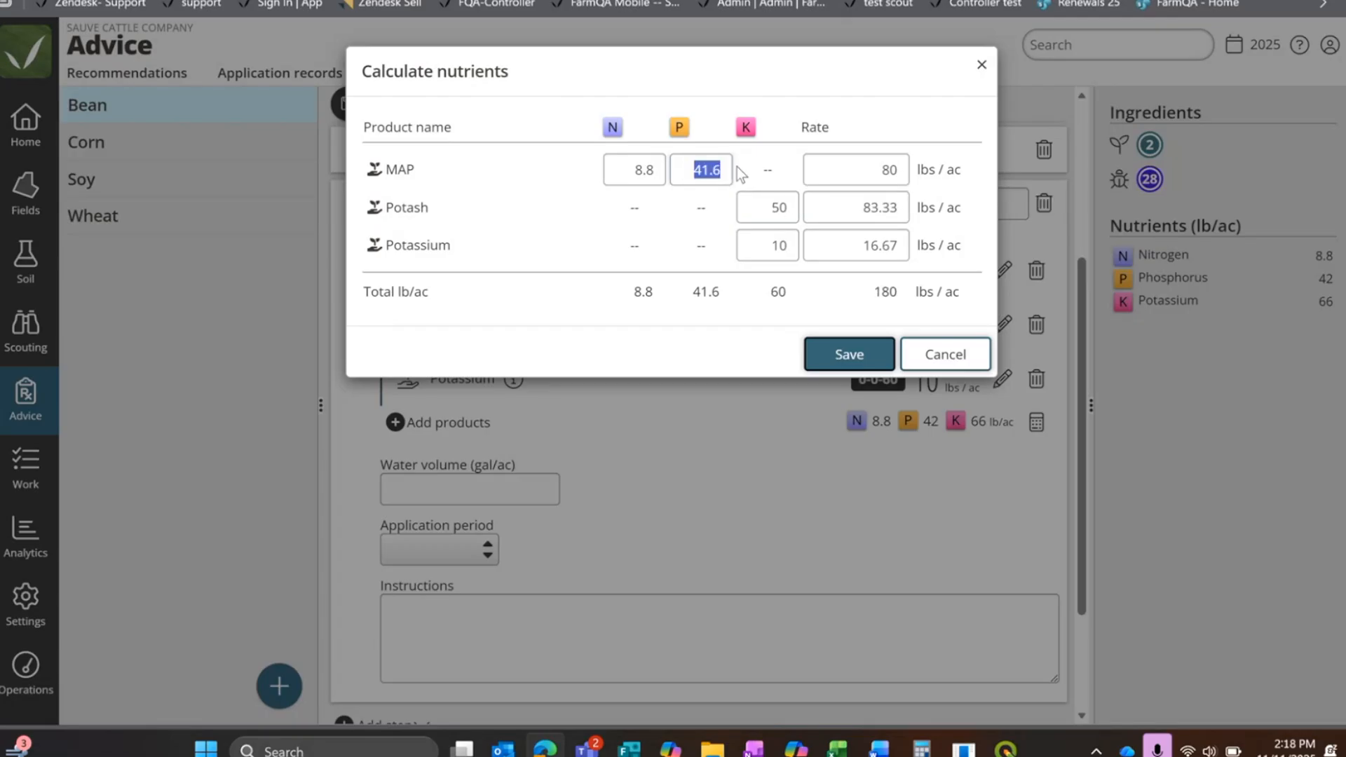
{"action": "type", "text": "55"}
{"action": "left_click_drag", "start_coordinate": [628, 168], "coordinate": [661, 162]}
{"action": "left_click", "coordinate": [722, 333]}
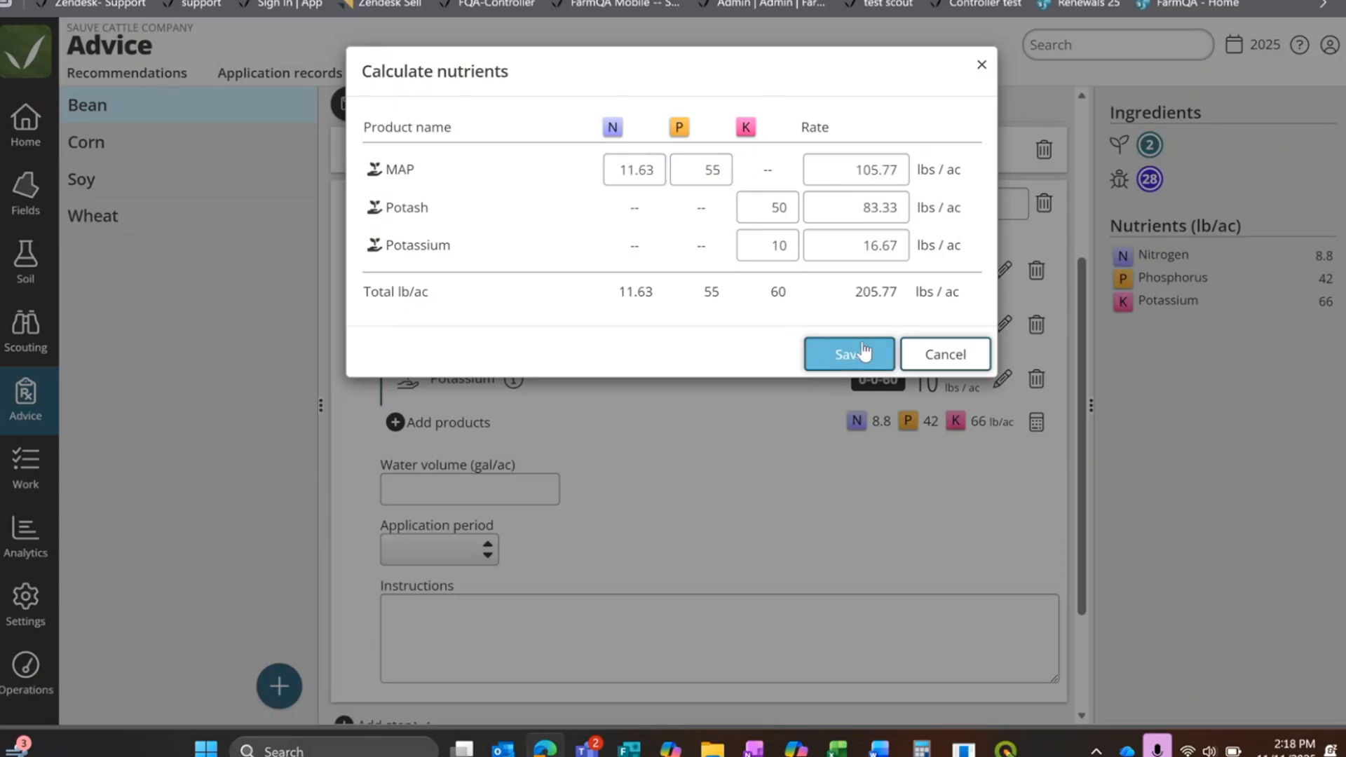
{"action": "left_click", "coordinate": [864, 352]}
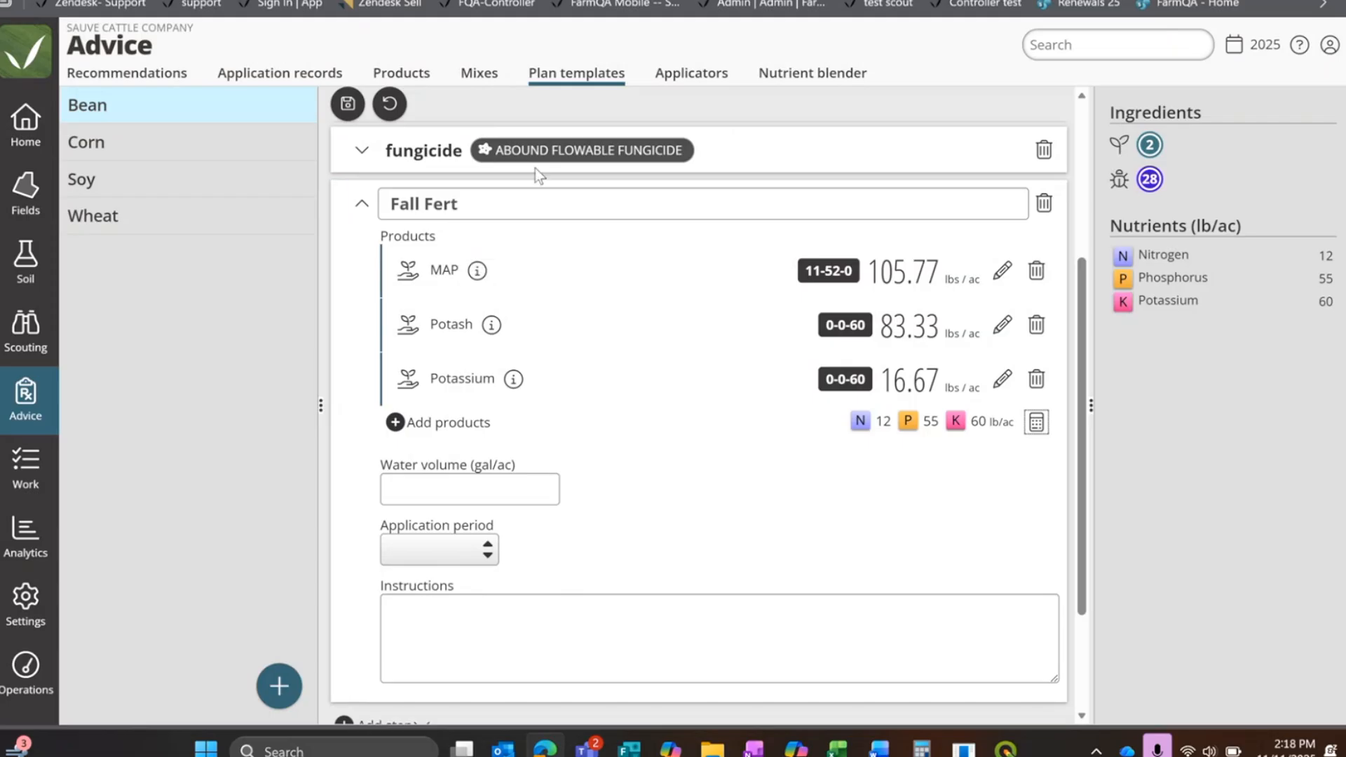
Step: Set the Fall Fert step's application period to Post-harvest and collapse the step
{"action": "left_click", "coordinate": [452, 557]}
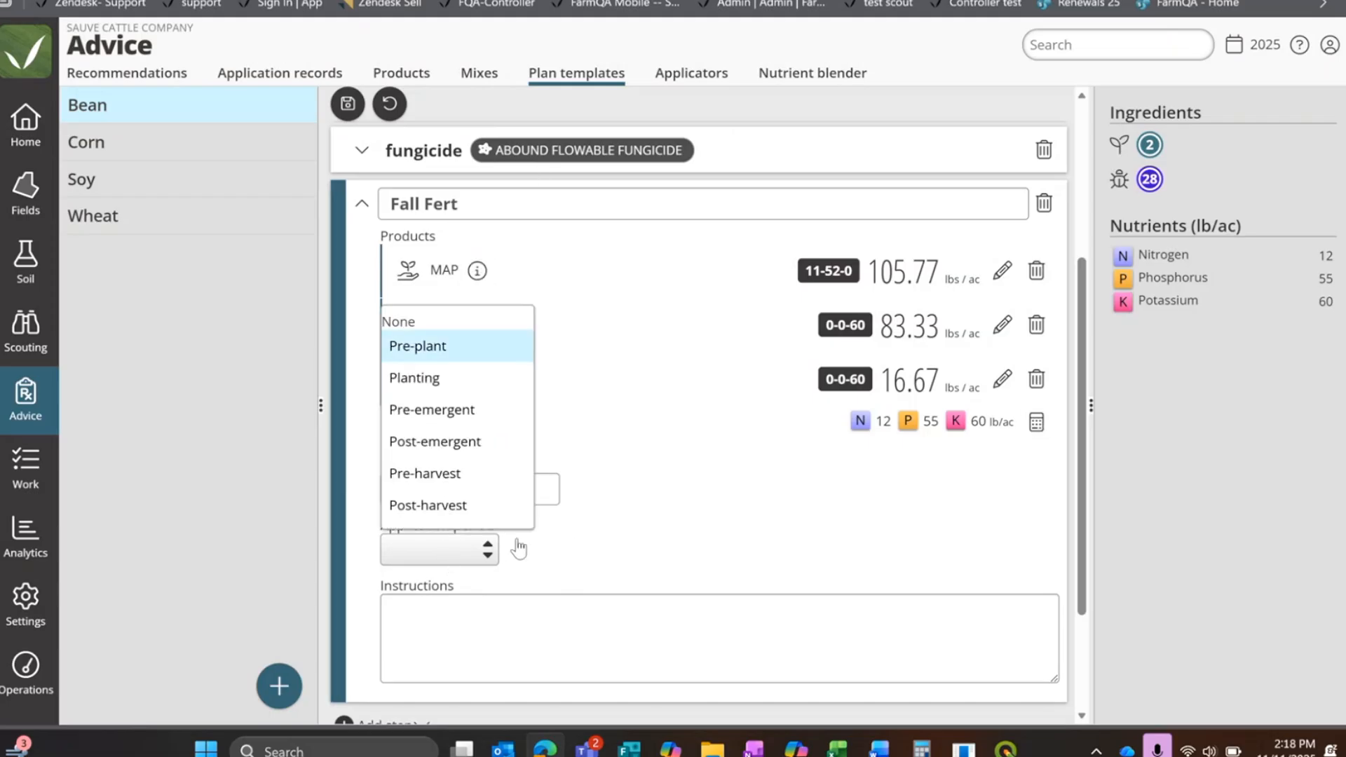
{"action": "left_click", "coordinate": [529, 509]}
{"action": "scroll", "coordinate": [694, 501], "scroll_direction": "down", "scroll_amount": 2}
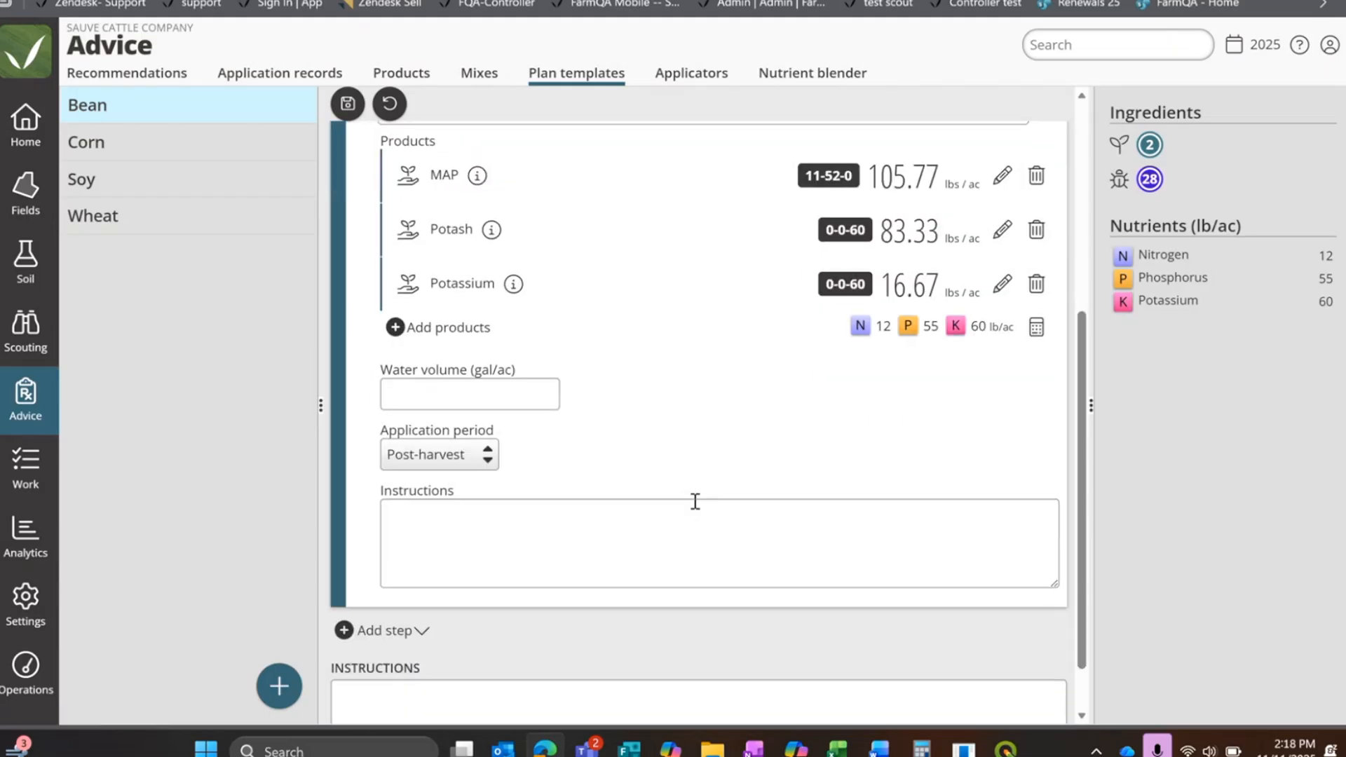
{"action": "scroll", "coordinate": [695, 501], "scroll_direction": "up", "scroll_amount": 5}
{"action": "left_click", "coordinate": [359, 477]}
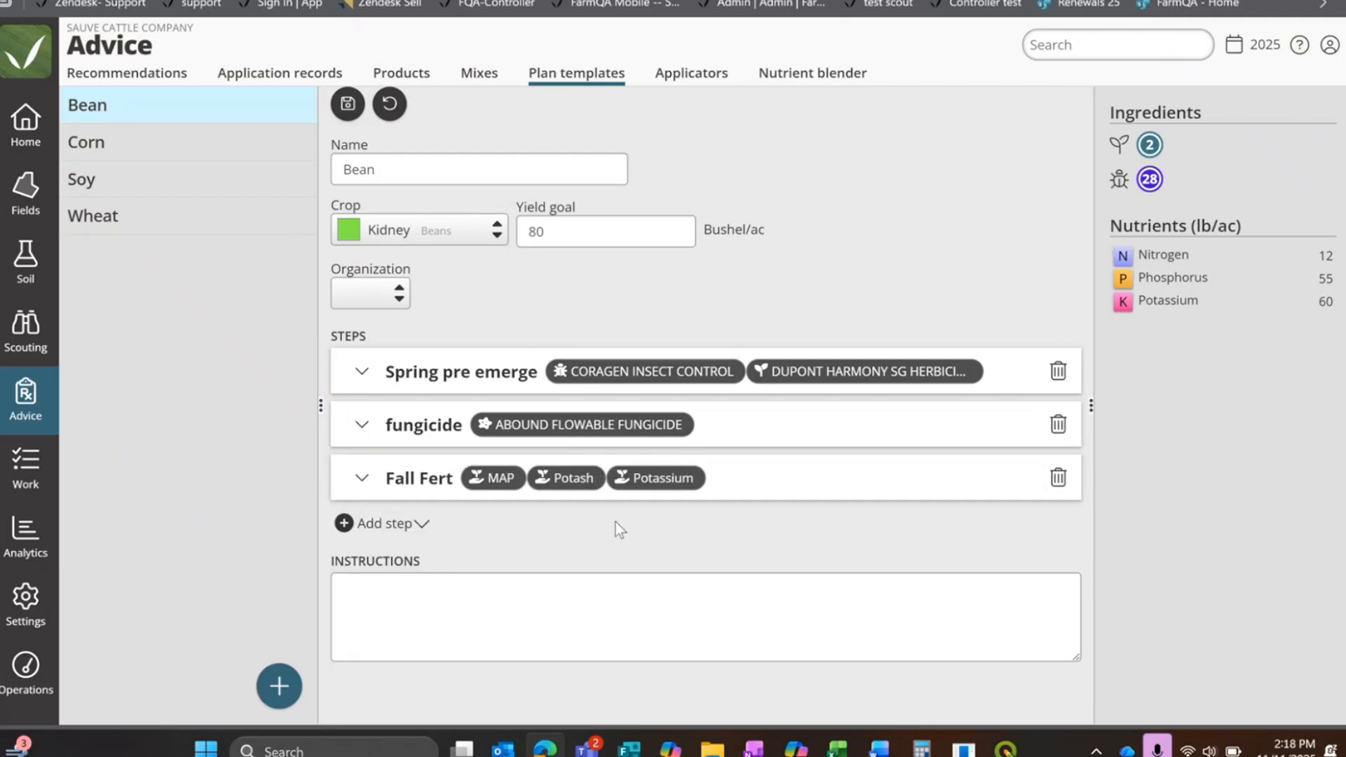
Step: Assign the Bean template to the Sauve Cattle Company organization and save the template
{"action": "left_click", "coordinate": [392, 295]}
{"action": "left_click", "coordinate": [400, 322]}
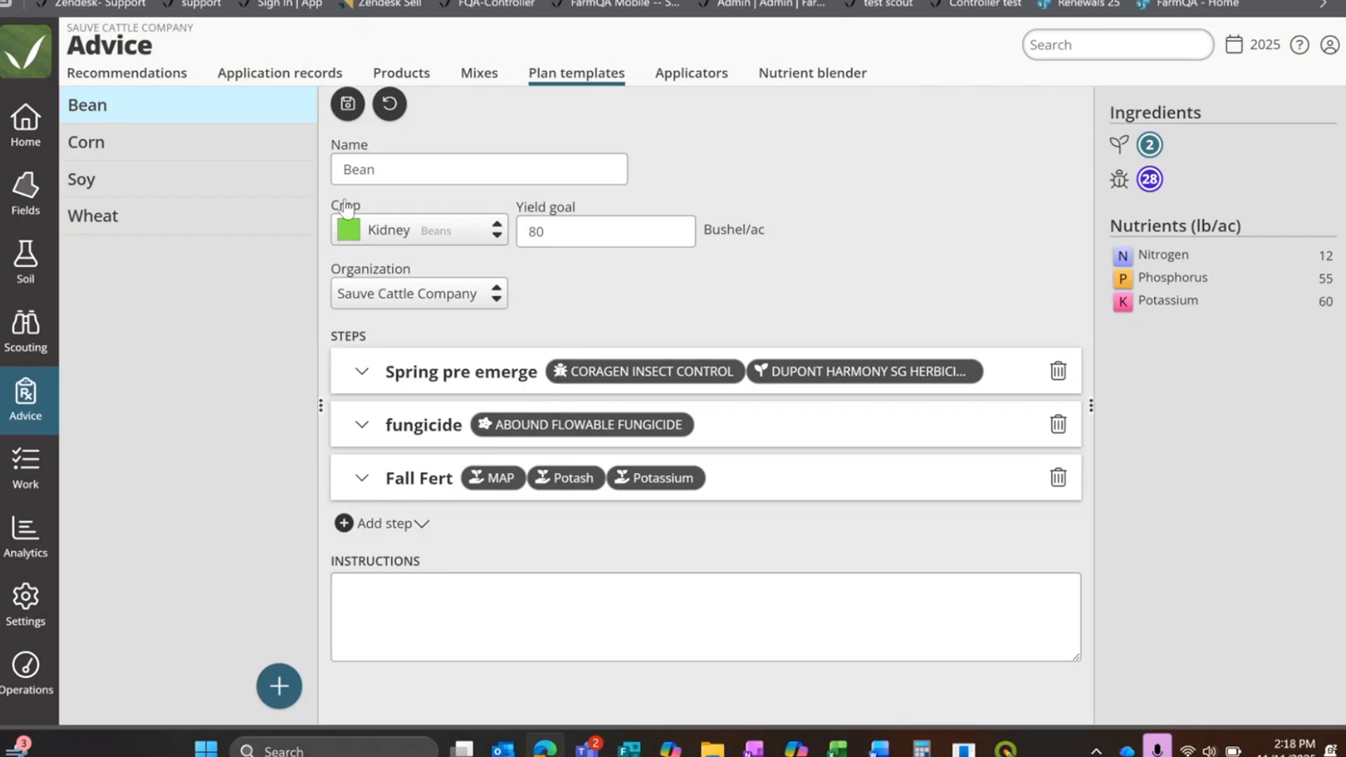
{"action": "left_click", "coordinate": [347, 106]}
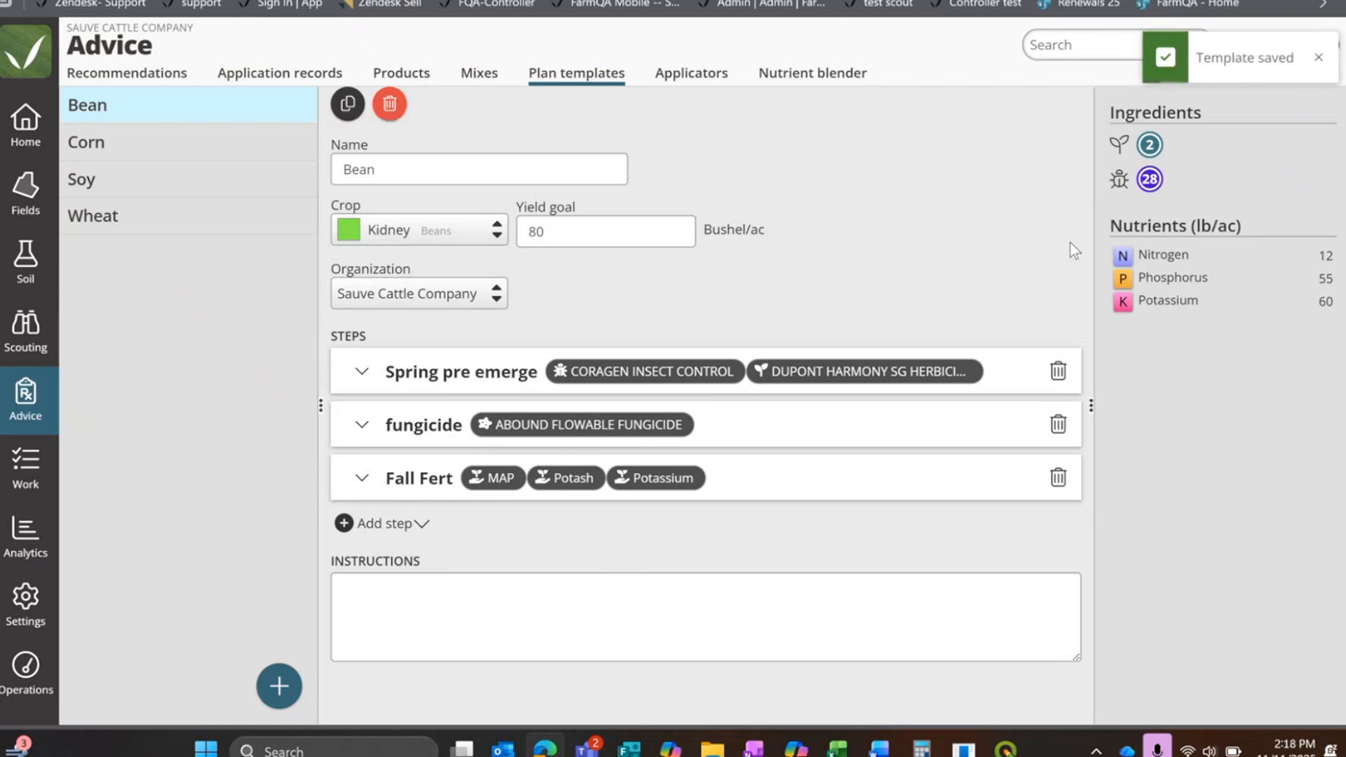
Step: Start a new organization plan in the field planning area and name it 2026
{"action": "left_click", "coordinate": [26, 201]}
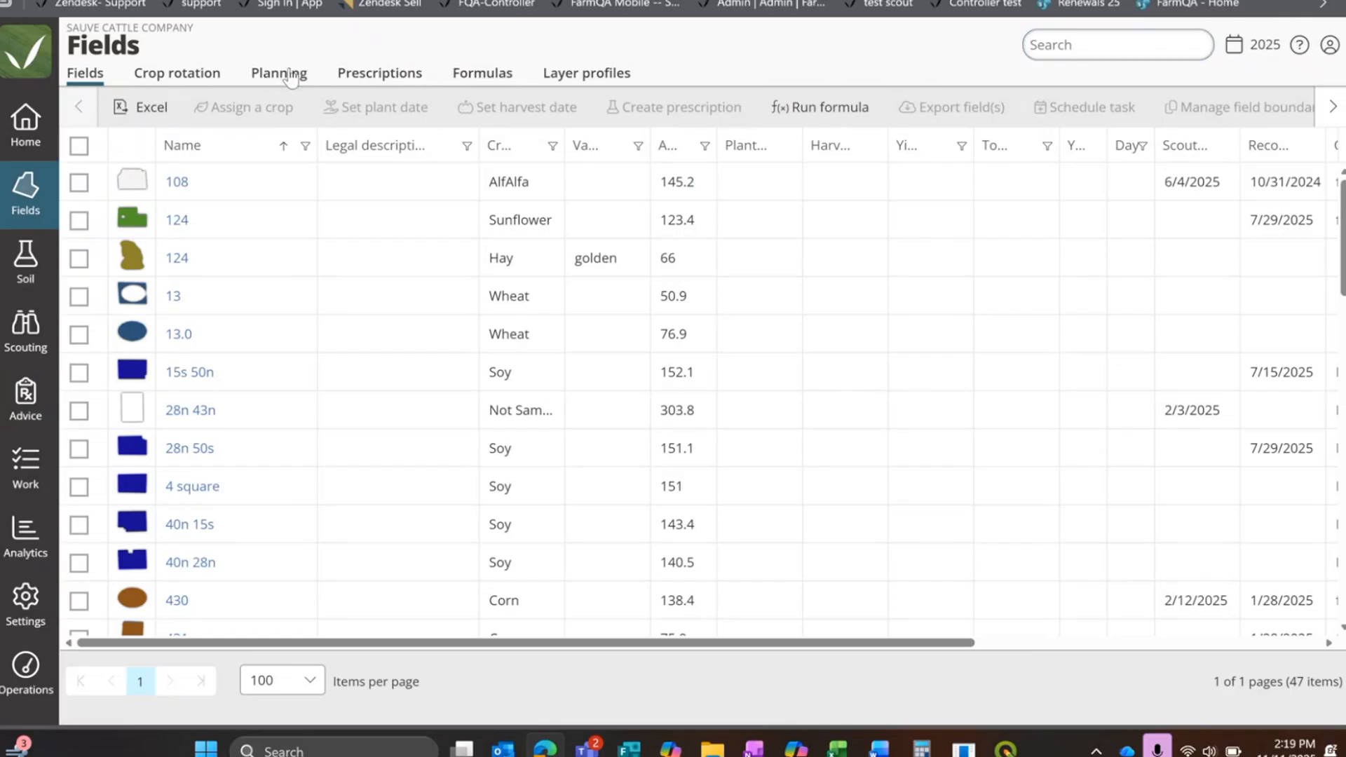
{"action": "left_click", "coordinate": [291, 77]}
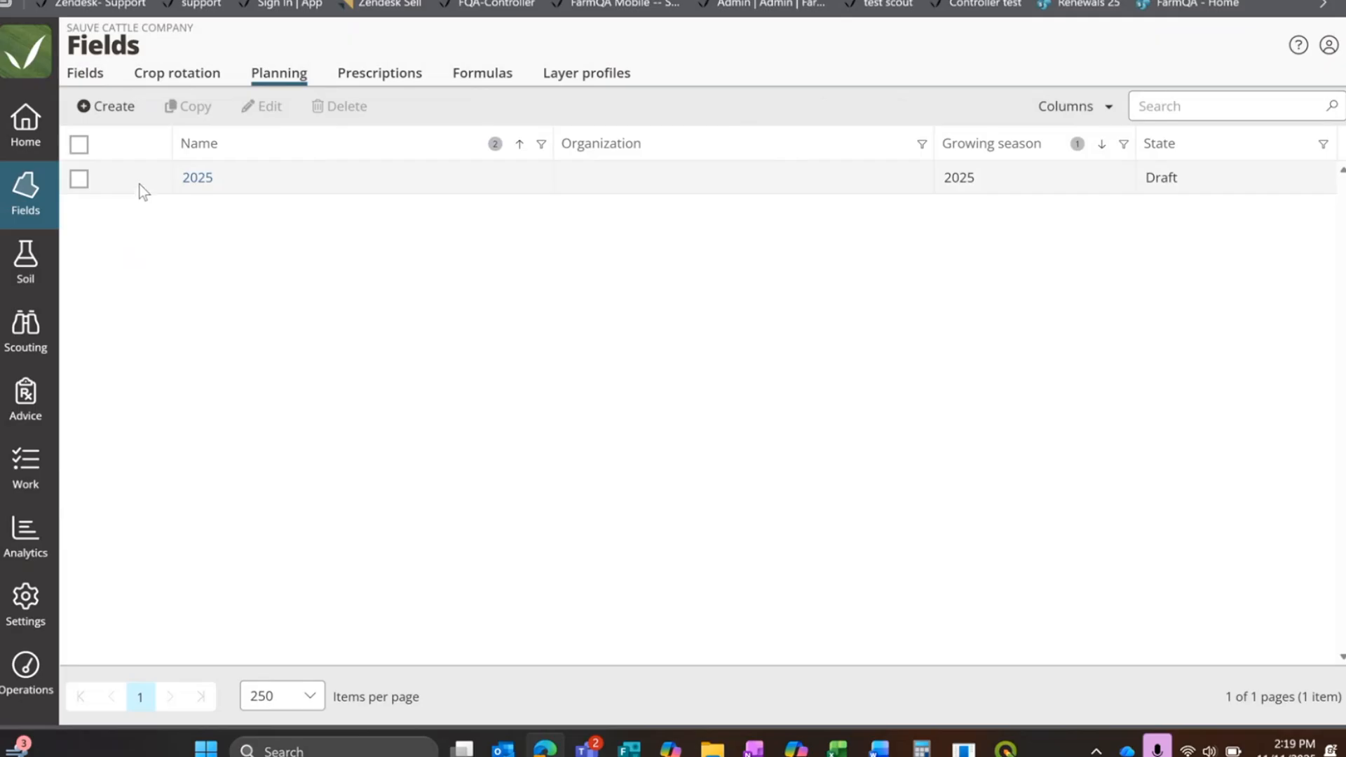
{"action": "left_click", "coordinate": [106, 107]}
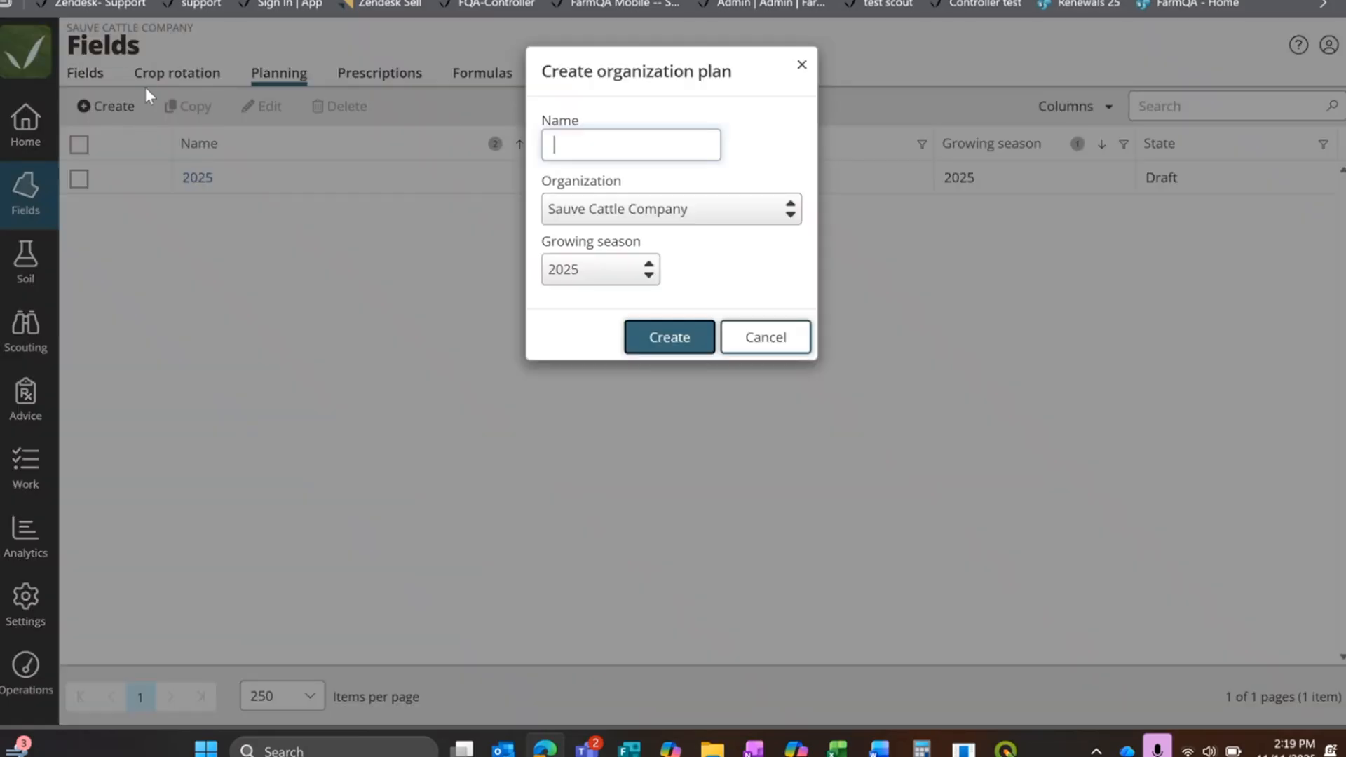
{"action": "type", "text": "2026"}
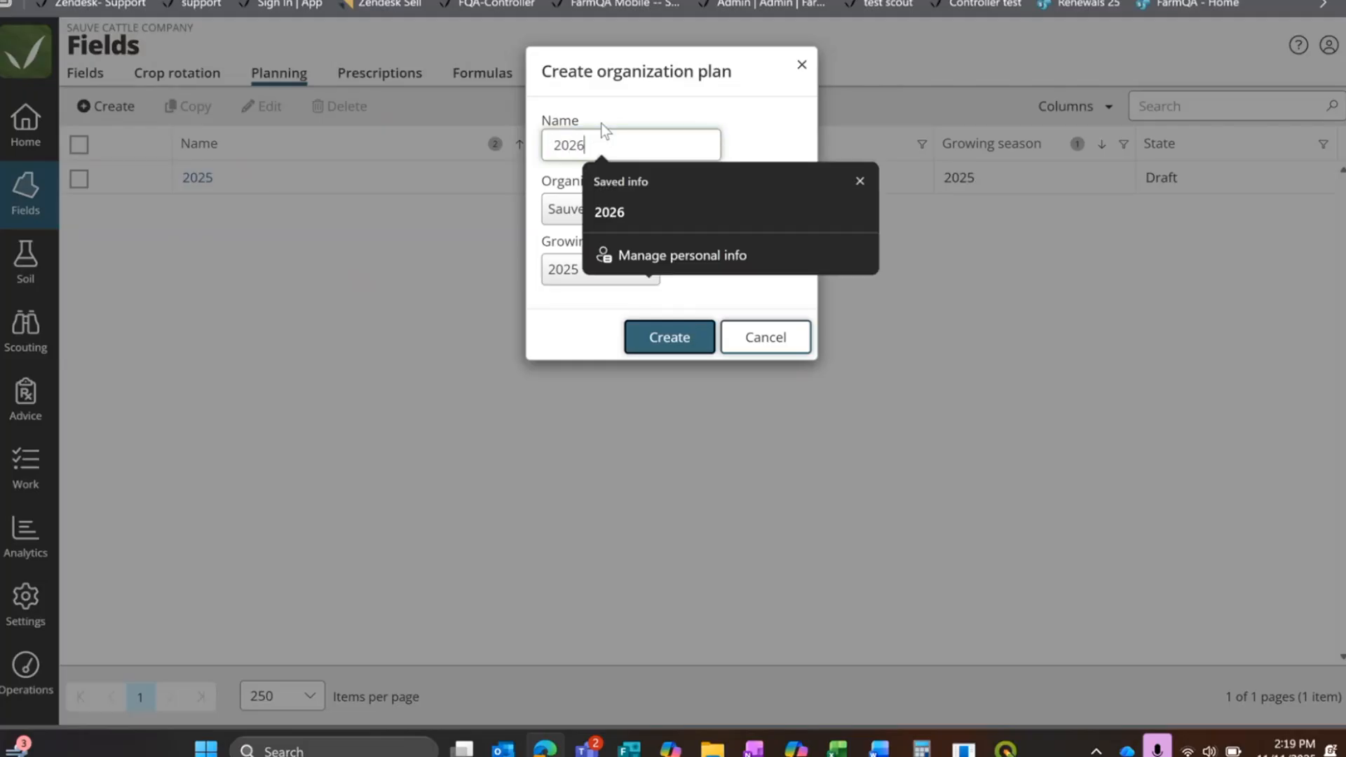
{"action": "left_click", "coordinate": [766, 136]}
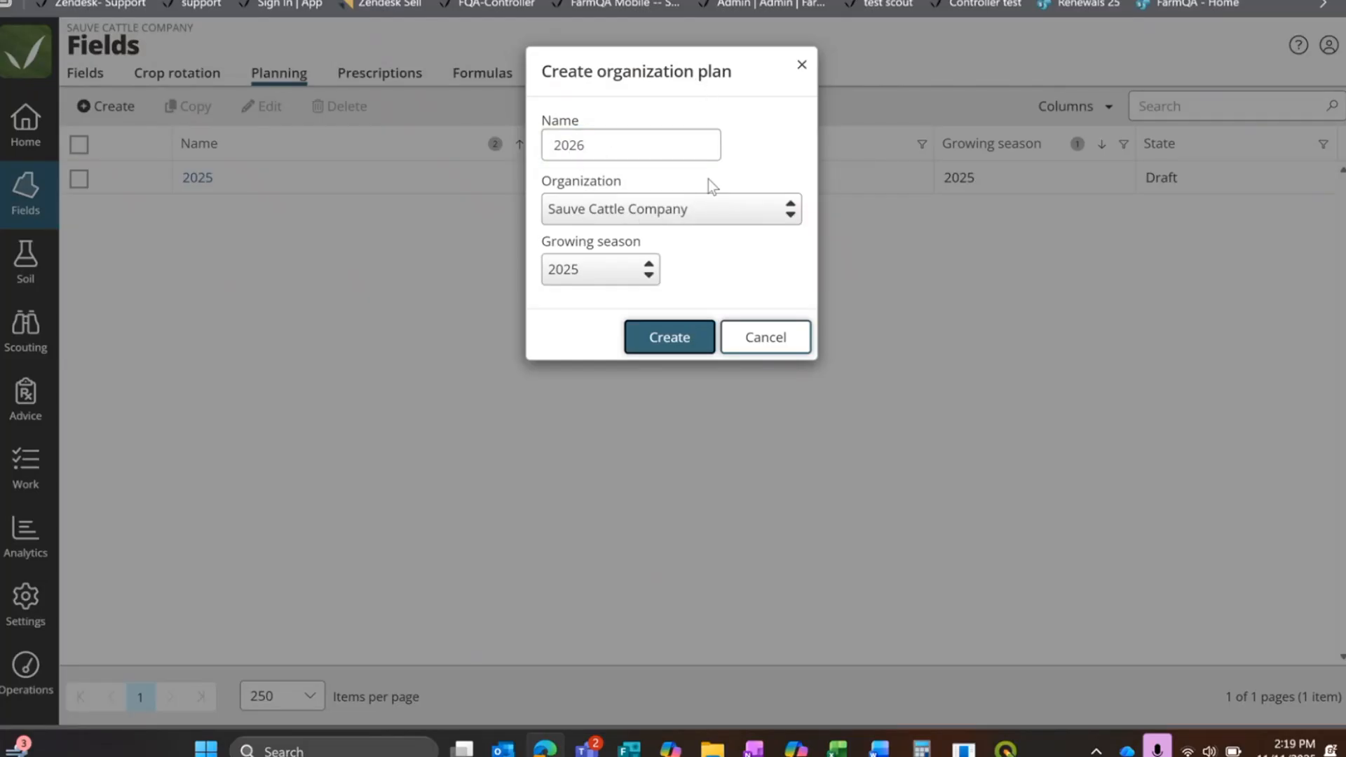
Step: Set the new plan's growing season to 2026 and create the plan
{"action": "right_click", "coordinate": [655, 338]}
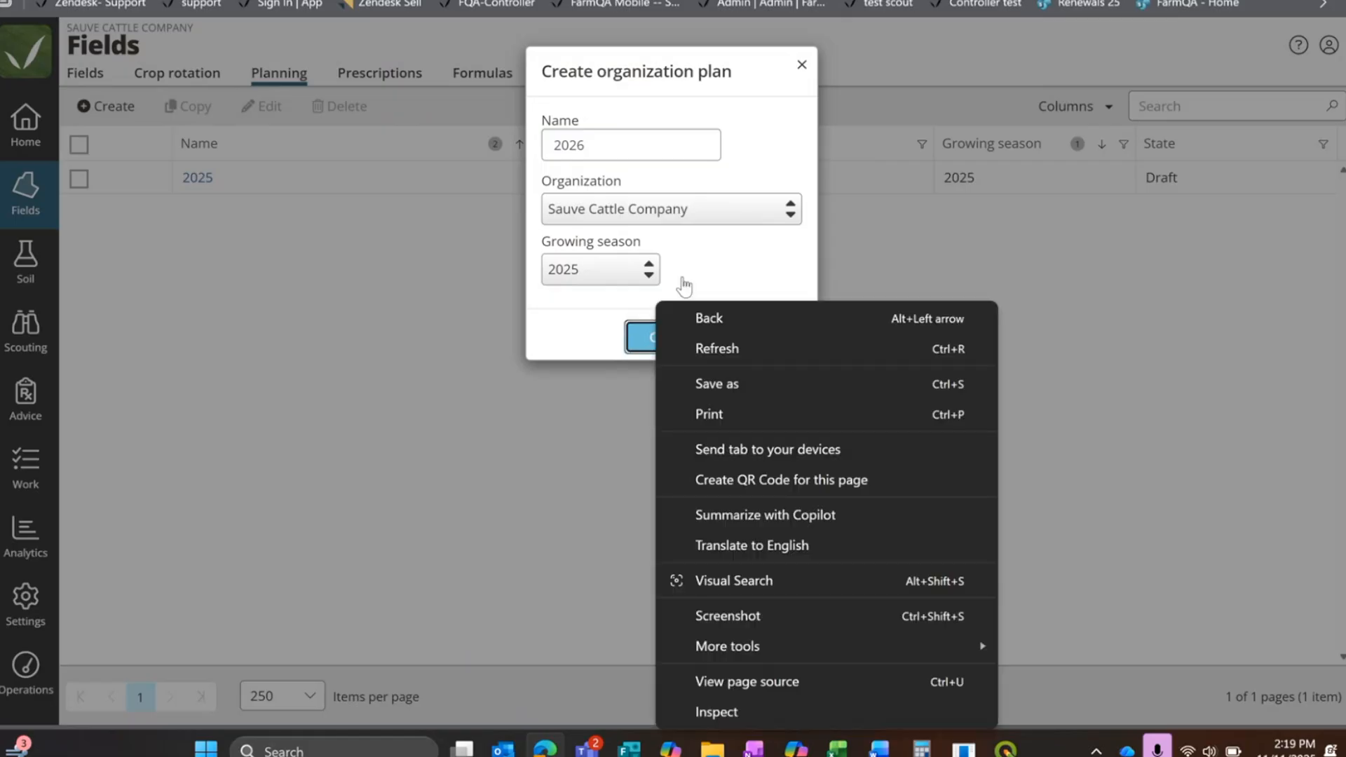
{"action": "left_click", "coordinate": [680, 277]}
{"action": "left_click", "coordinate": [627, 272]}
{"action": "left_click", "coordinate": [601, 192]}
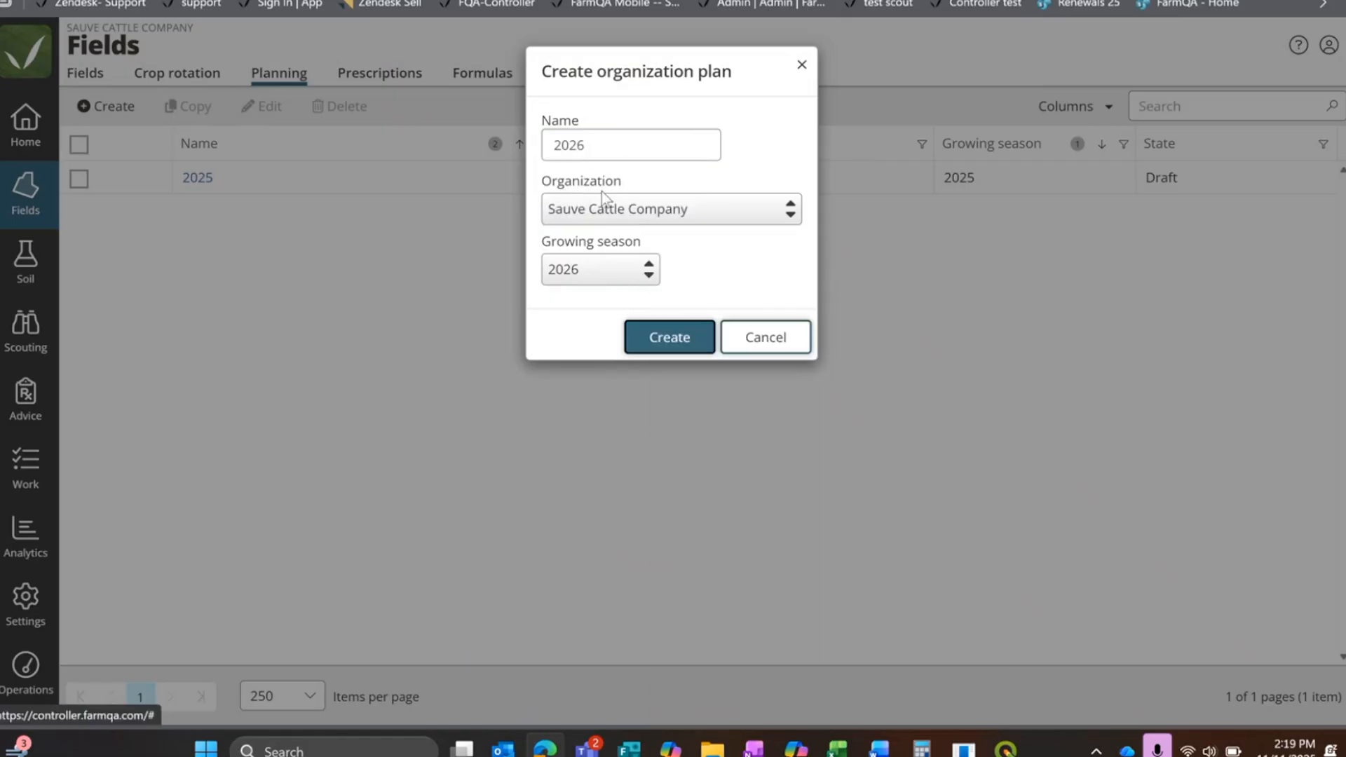
{"action": "left_click", "coordinate": [667, 339]}
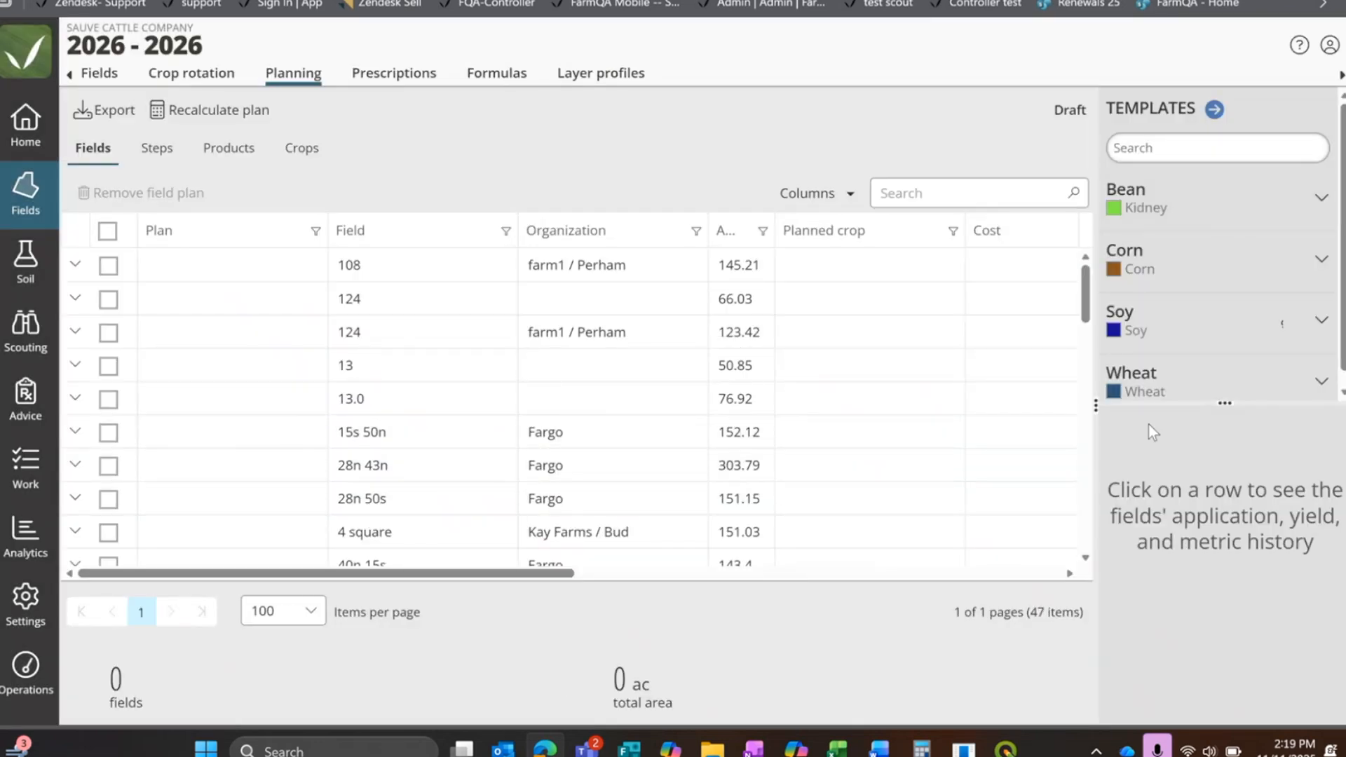
Step: Widen the 2026 plan's field table and examine the listed fields and their crops for 2026, 2025 and 2024
{"action": "left_click_drag", "start_coordinate": [1096, 406], "coordinate": [1281, 383]}
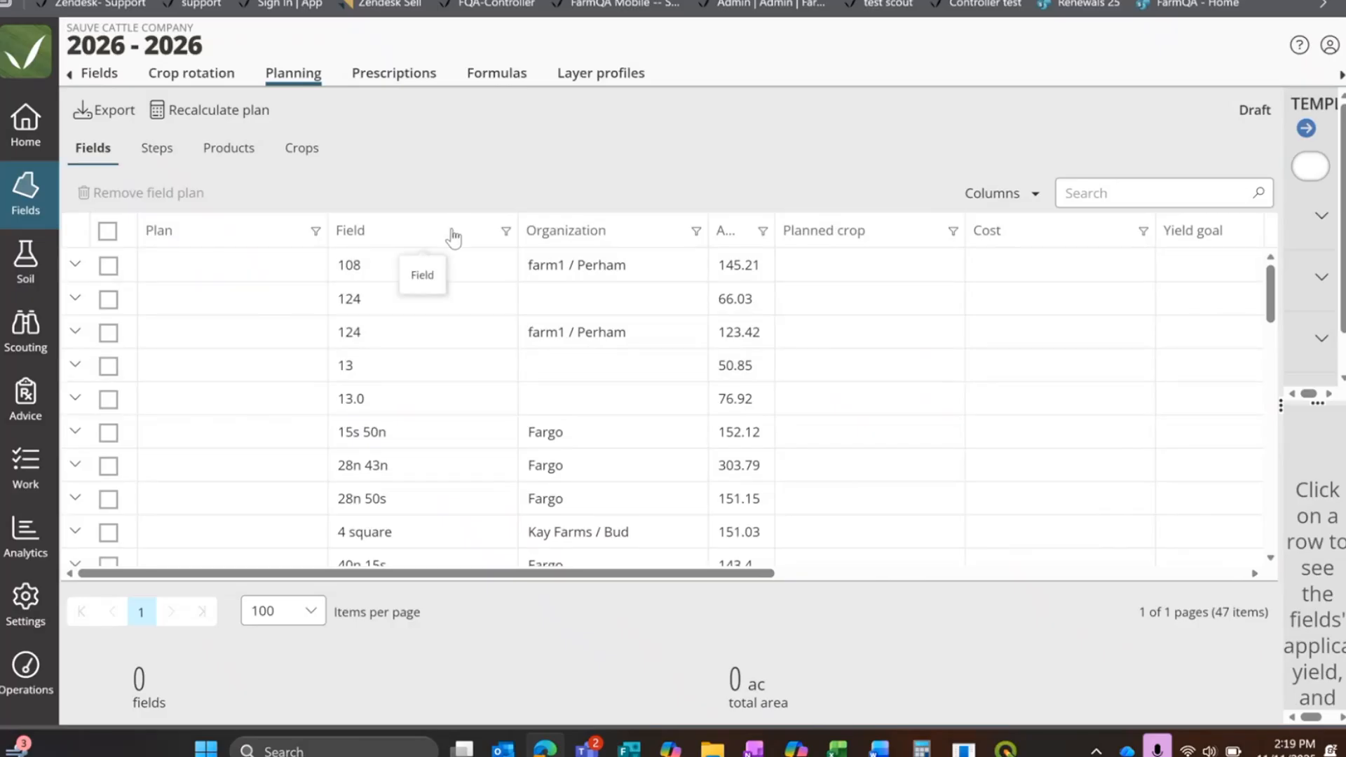
{"action": "scroll", "coordinate": [428, 294], "scroll_direction": "down", "scroll_amount": 3}
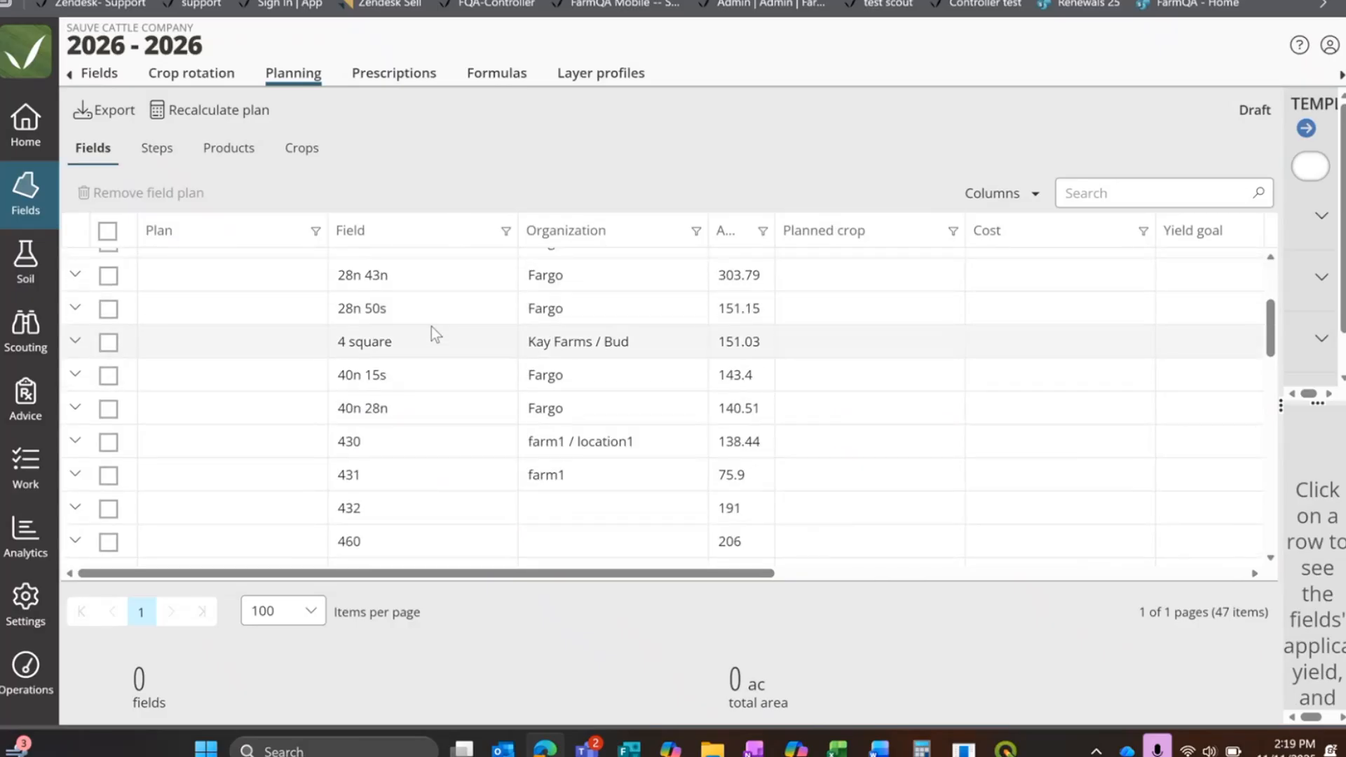
{"action": "scroll", "coordinate": [675, 323], "scroll_direction": "up", "scroll_amount": 3}
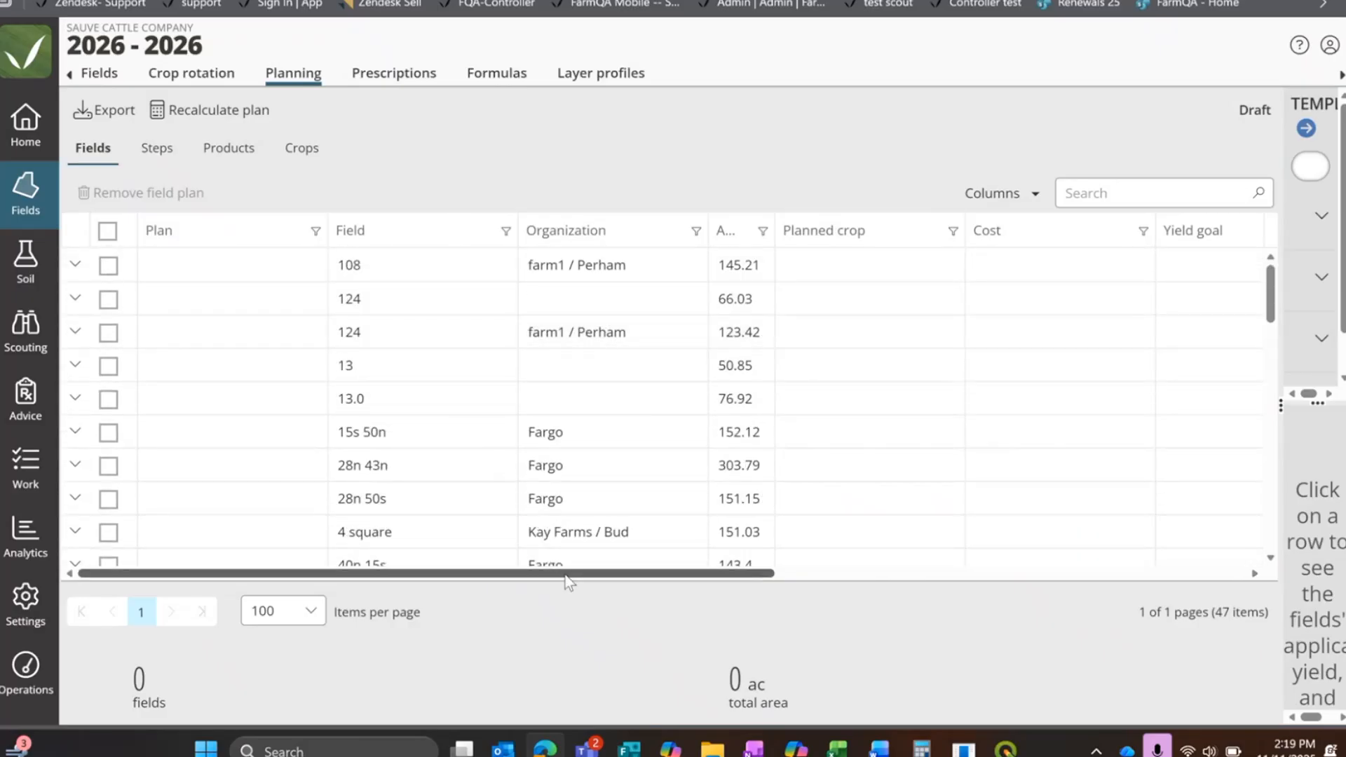
{"action": "left_click_drag", "start_coordinate": [568, 581], "coordinate": [1054, 608]}
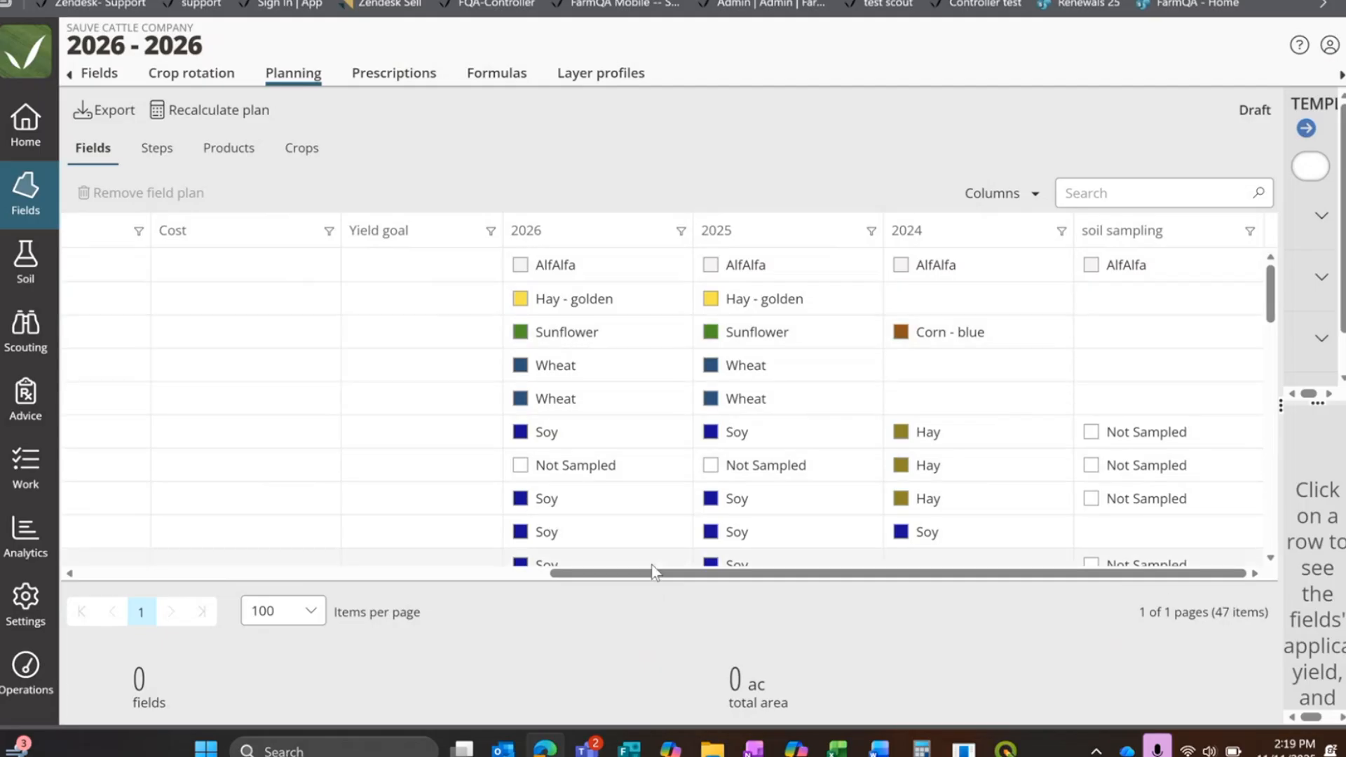
{"action": "left_click_drag", "start_coordinate": [652, 566], "coordinate": [578, 587]}
{"action": "scroll", "coordinate": [561, 584], "scroll_direction": "left", "scroll_amount": 3}
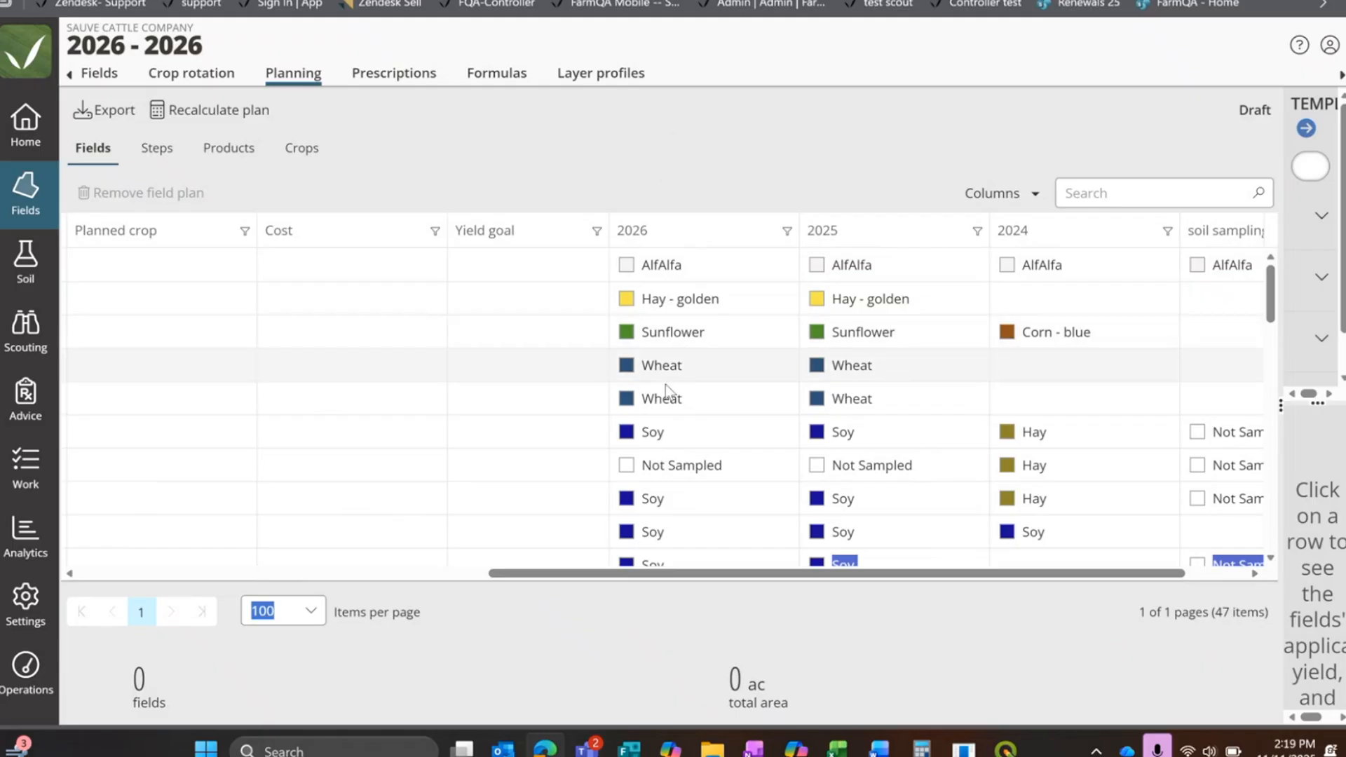
{"action": "left_click_drag", "start_coordinate": [656, 536], "coordinate": [651, 565]}
{"action": "left_click_drag", "start_coordinate": [669, 575], "coordinate": [260, 574]}
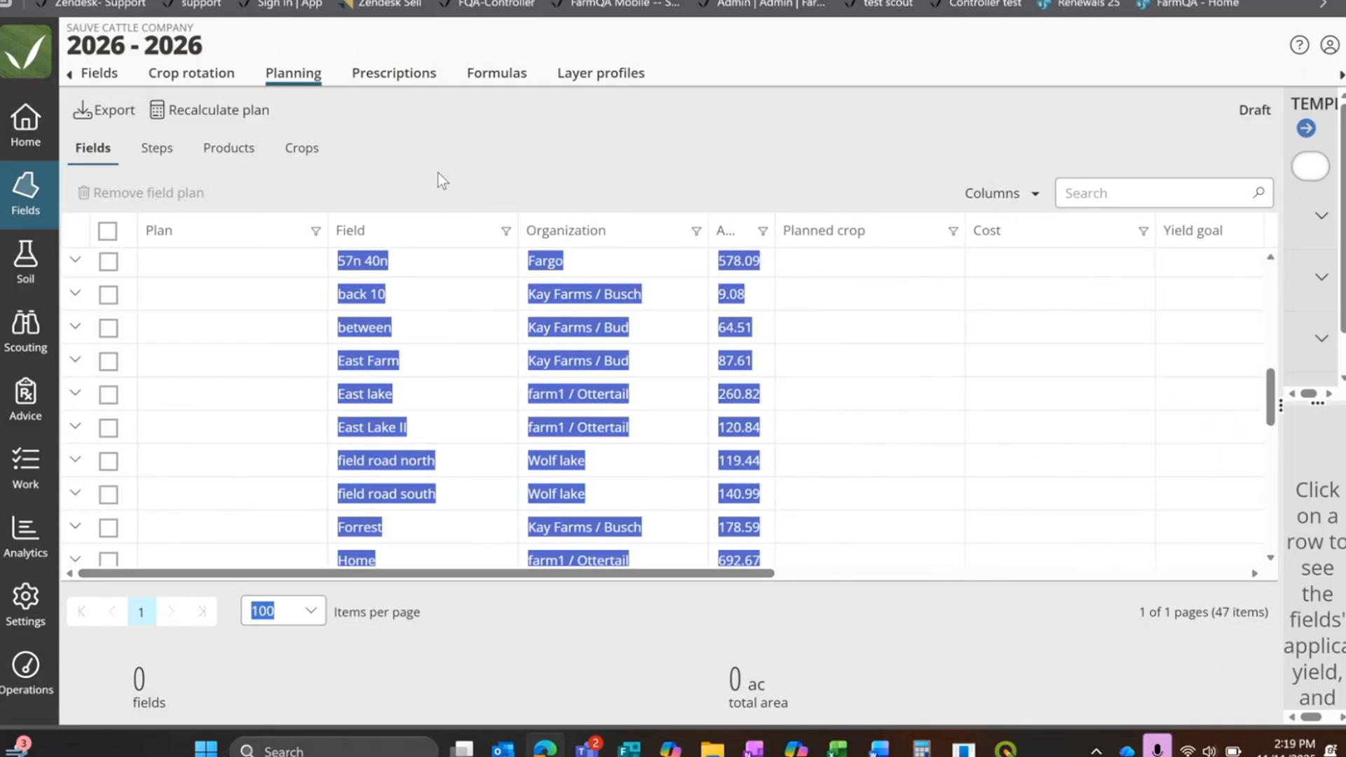
Step: Assign the Kidney crop for 2025 to fields 108, 124 (golden hay), 28n 43n, 28n 50s, 4 square, 40n 15s and 40n 28n
{"action": "left_click", "coordinate": [13, 209]}
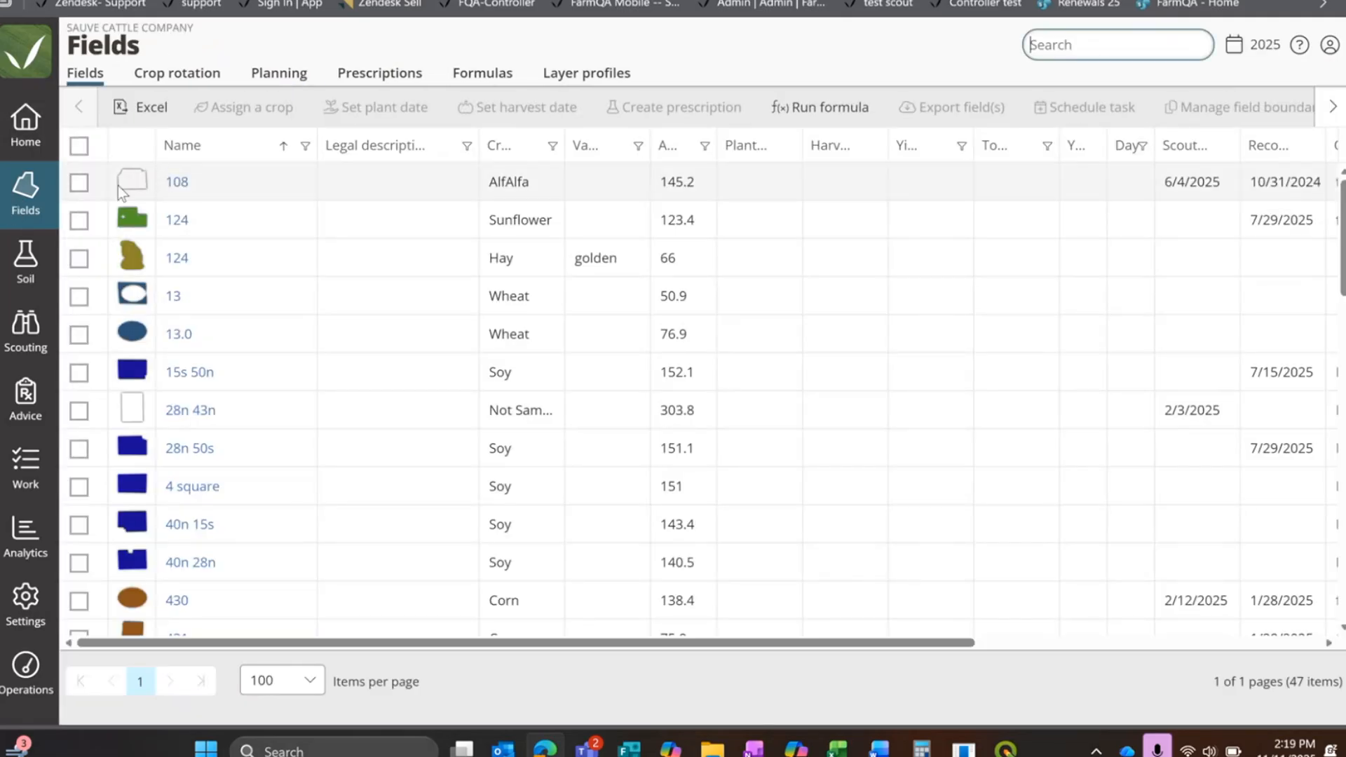
{"action": "left_click", "coordinate": [77, 183]}
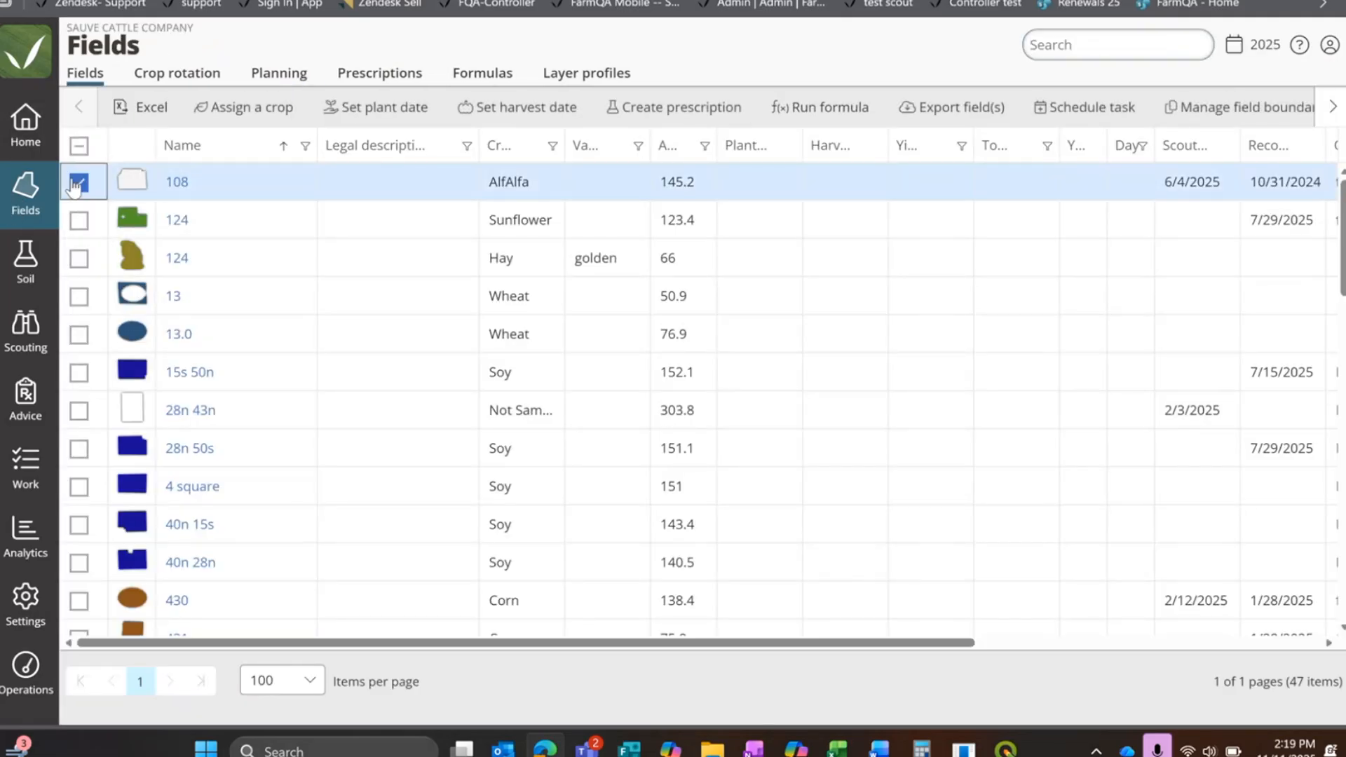
{"action": "left_click", "coordinate": [79, 297]}
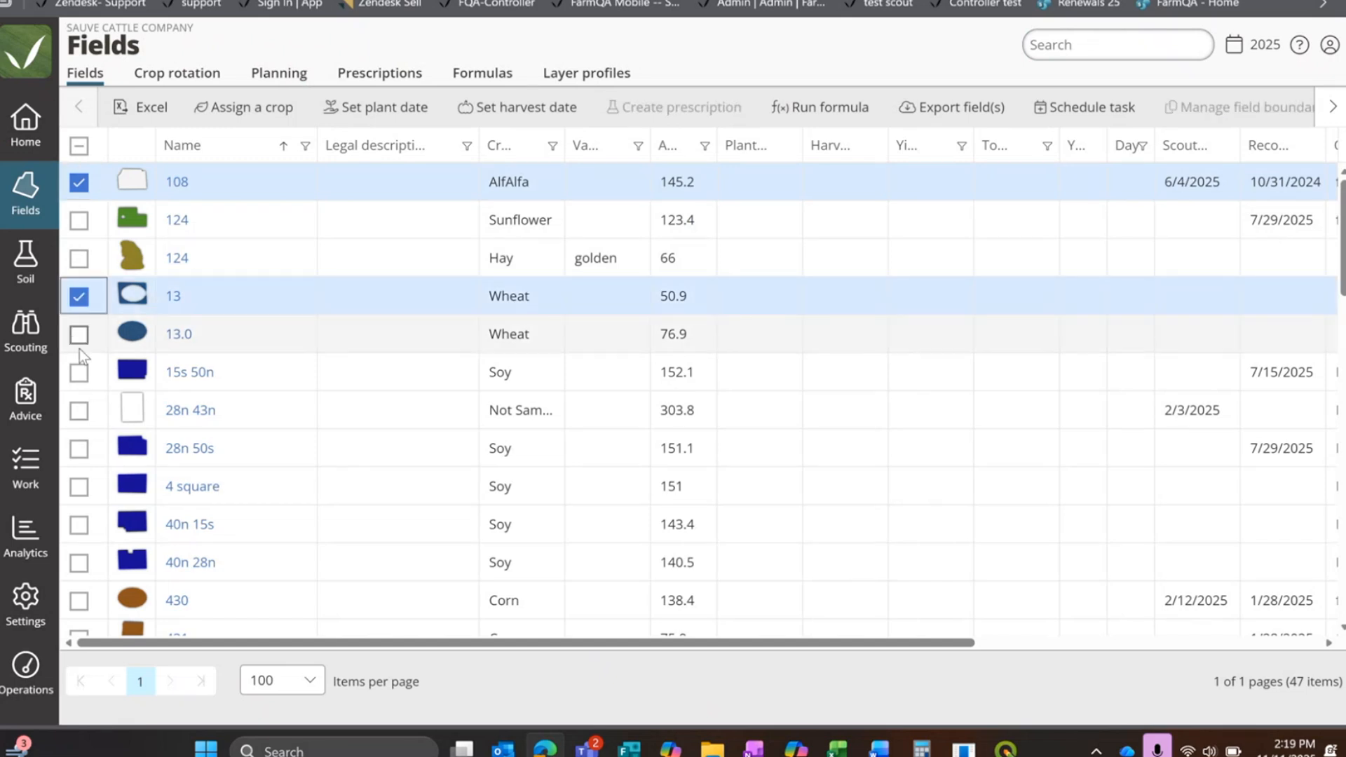
{"action": "left_click", "coordinate": [79, 297]}
{"action": "left_click", "coordinate": [78, 258]}
{"action": "left_click", "coordinate": [79, 410]}
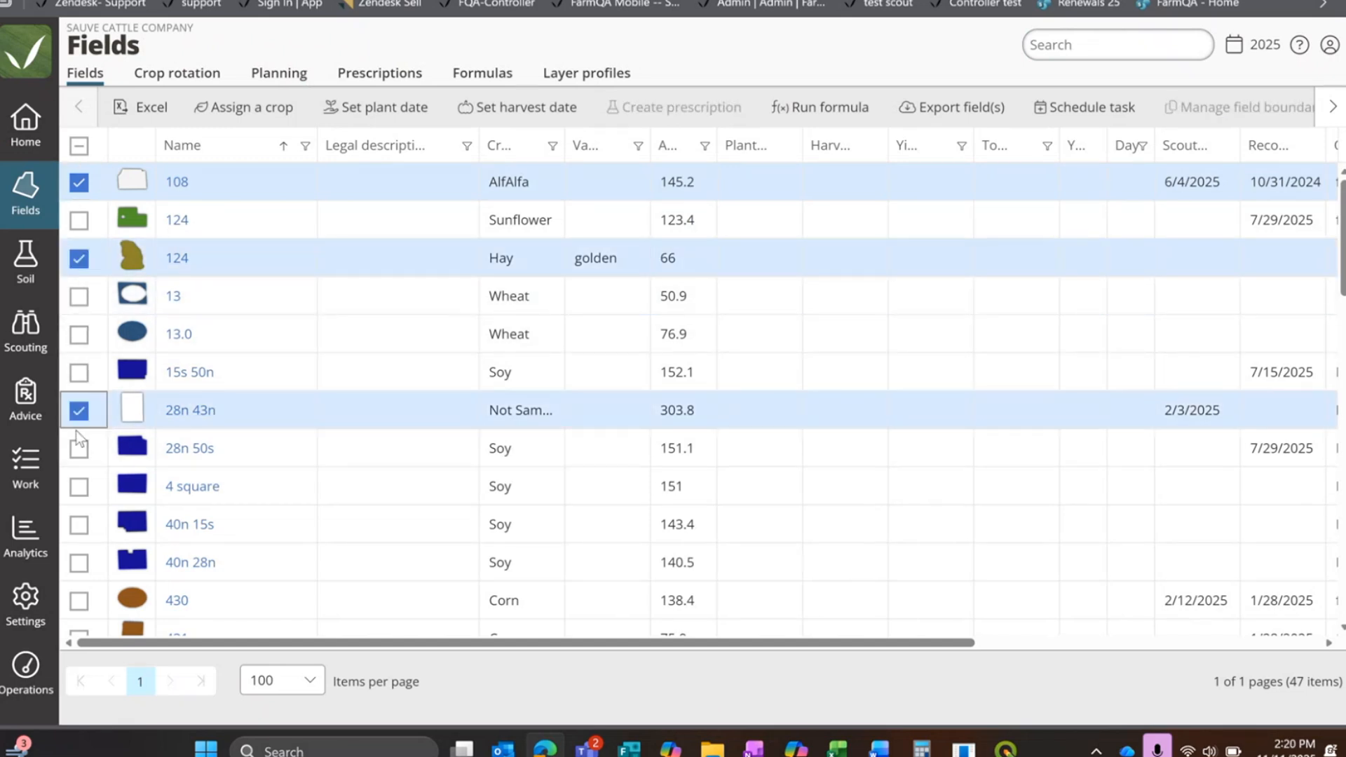
{"action": "left_click", "coordinate": [78, 486]}
{"action": "scroll", "coordinate": [78, 491], "scroll_direction": "down", "scroll_amount": 5}
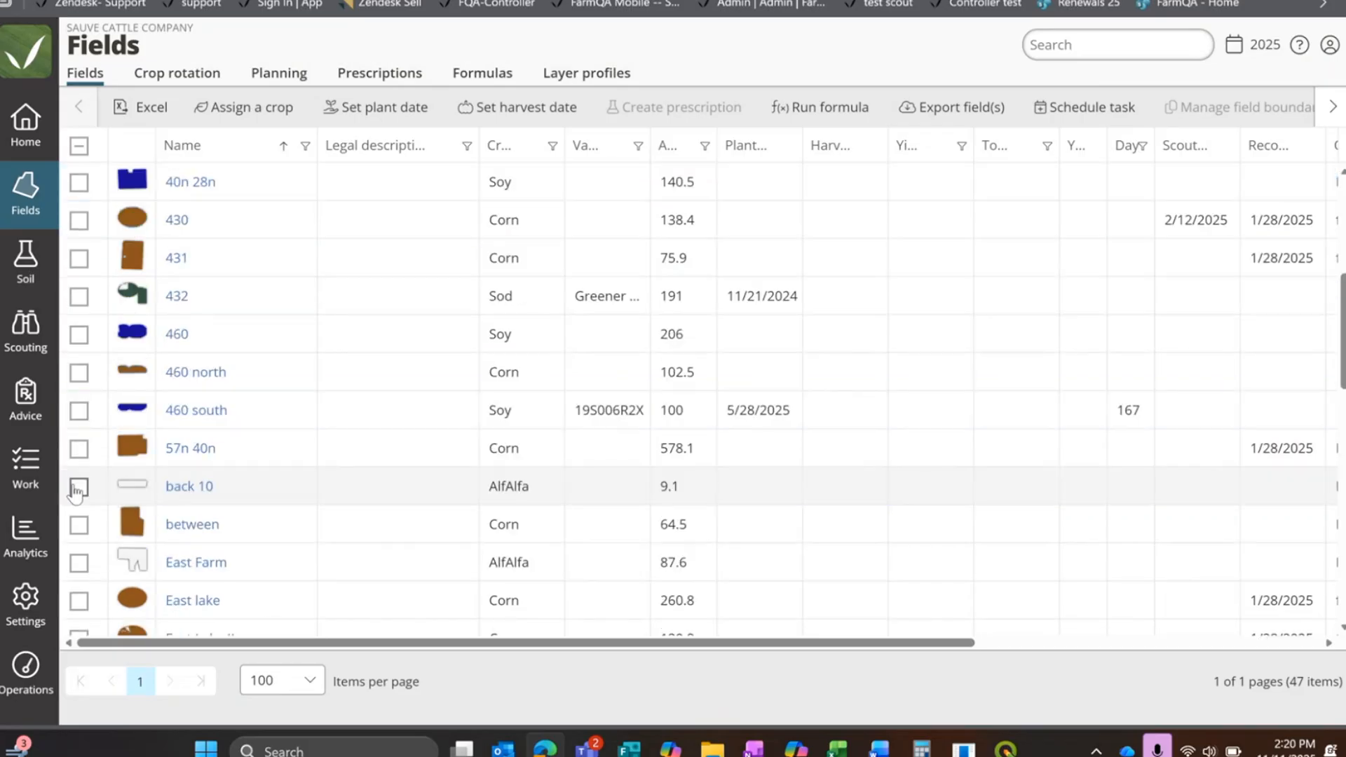
{"action": "scroll", "coordinate": [75, 368], "scroll_direction": "up", "scroll_amount": 3}
{"action": "left_click", "coordinate": [79, 258]}
{"action": "left_click", "coordinate": [79, 334]}
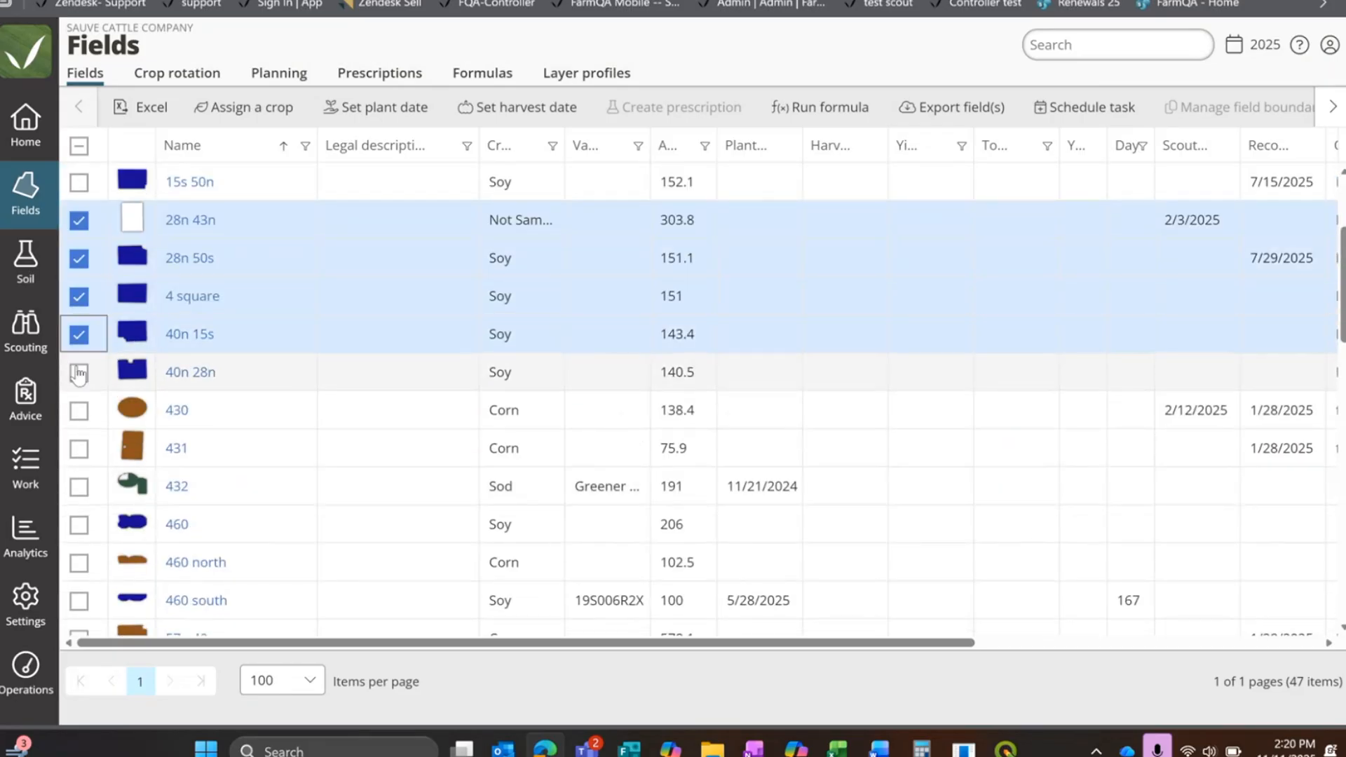
{"action": "left_click", "coordinate": [78, 372]}
{"action": "left_click", "coordinate": [246, 109]}
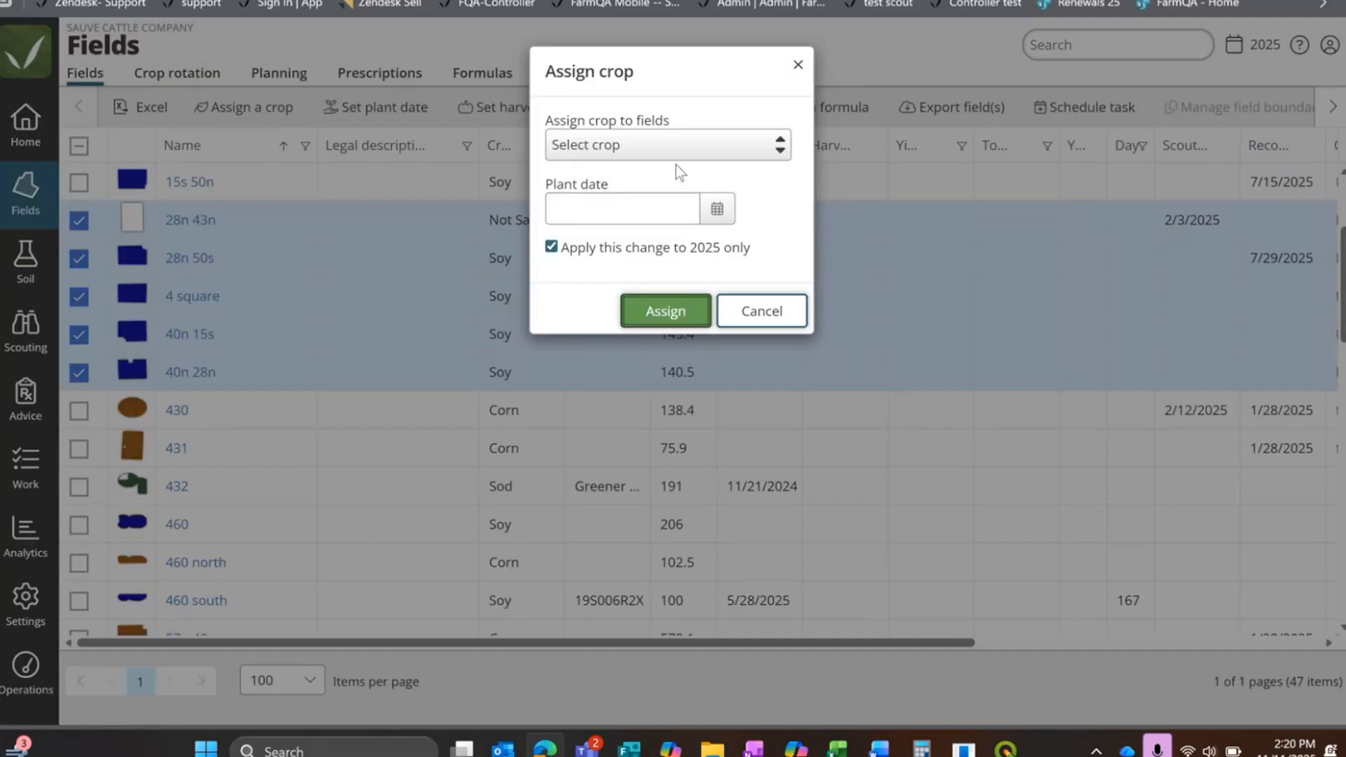
{"action": "left_click", "coordinate": [676, 148]}
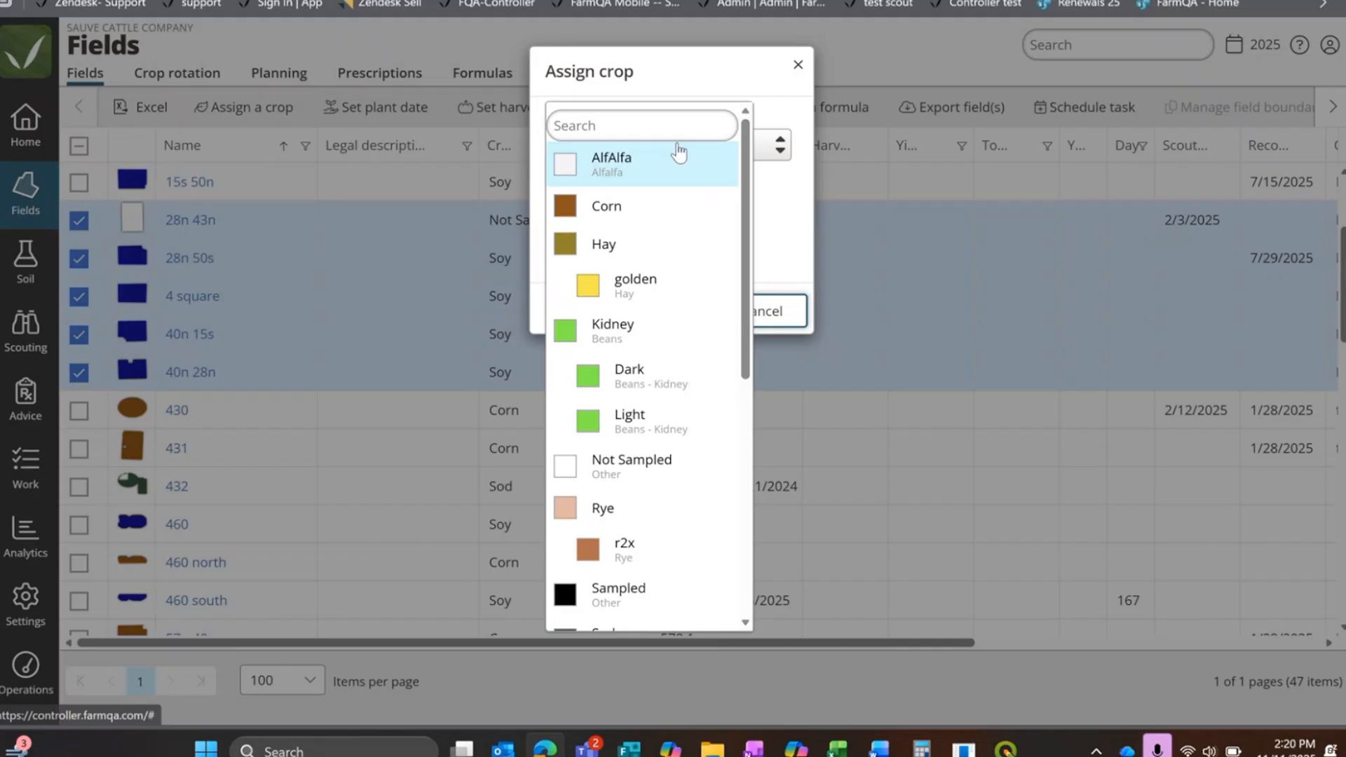
{"action": "left_click", "coordinate": [670, 328]}
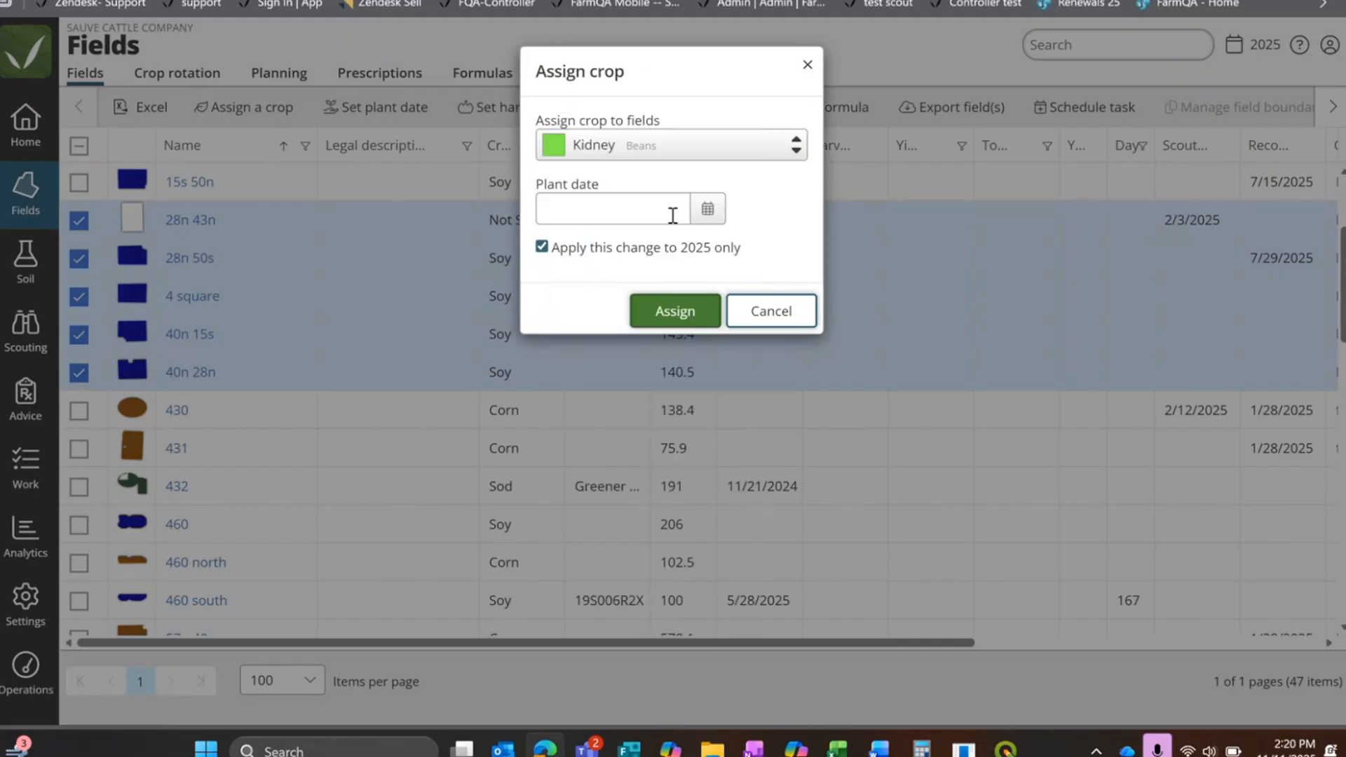
{"action": "left_click", "coordinate": [707, 209]}
{"action": "left_click", "coordinate": [763, 180]}
{"action": "left_click", "coordinate": [770, 310]}
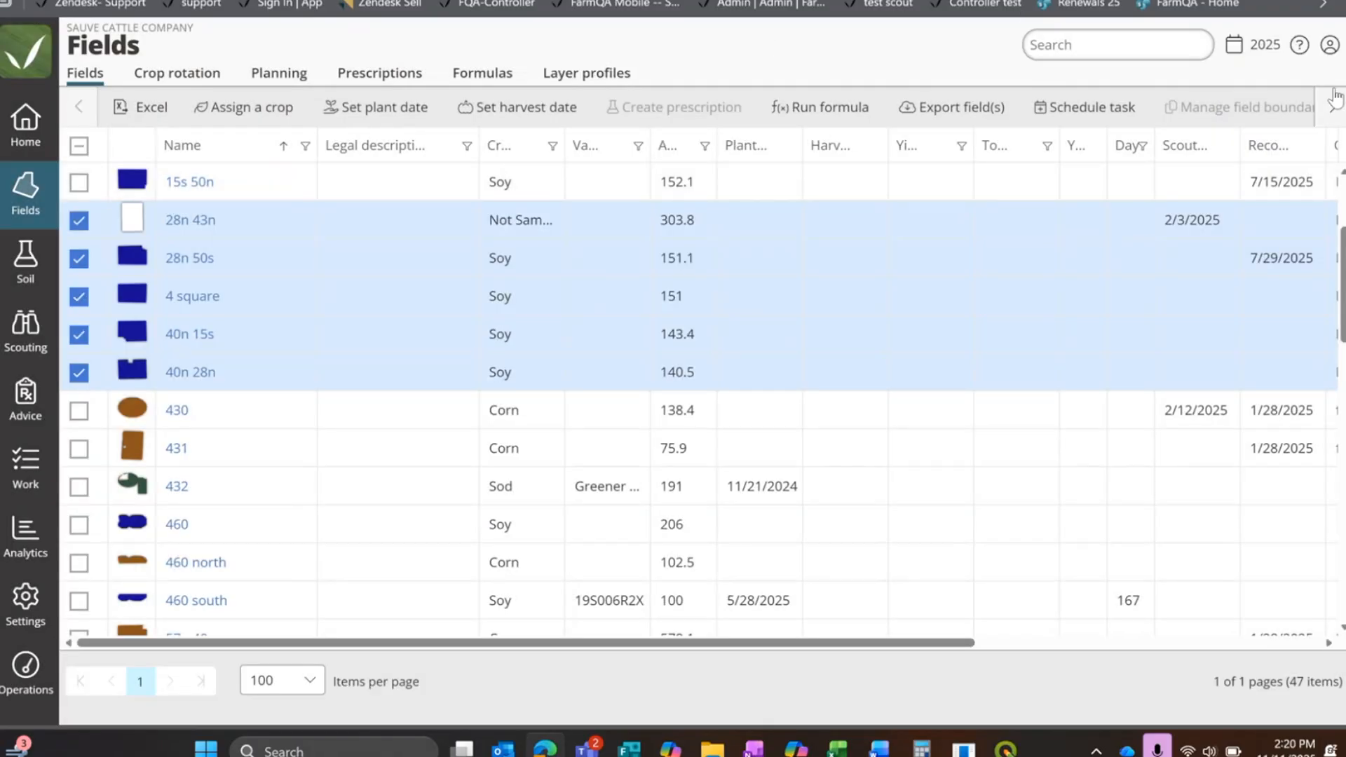
Step: Switch the field list to 2026 and assign Kidney to fields 15s 50n, 28n 50s, 4 square, 40n 15s and 40n 28n
{"action": "left_click", "coordinate": [1241, 60]}
{"action": "left_click", "coordinate": [1254, 107]}
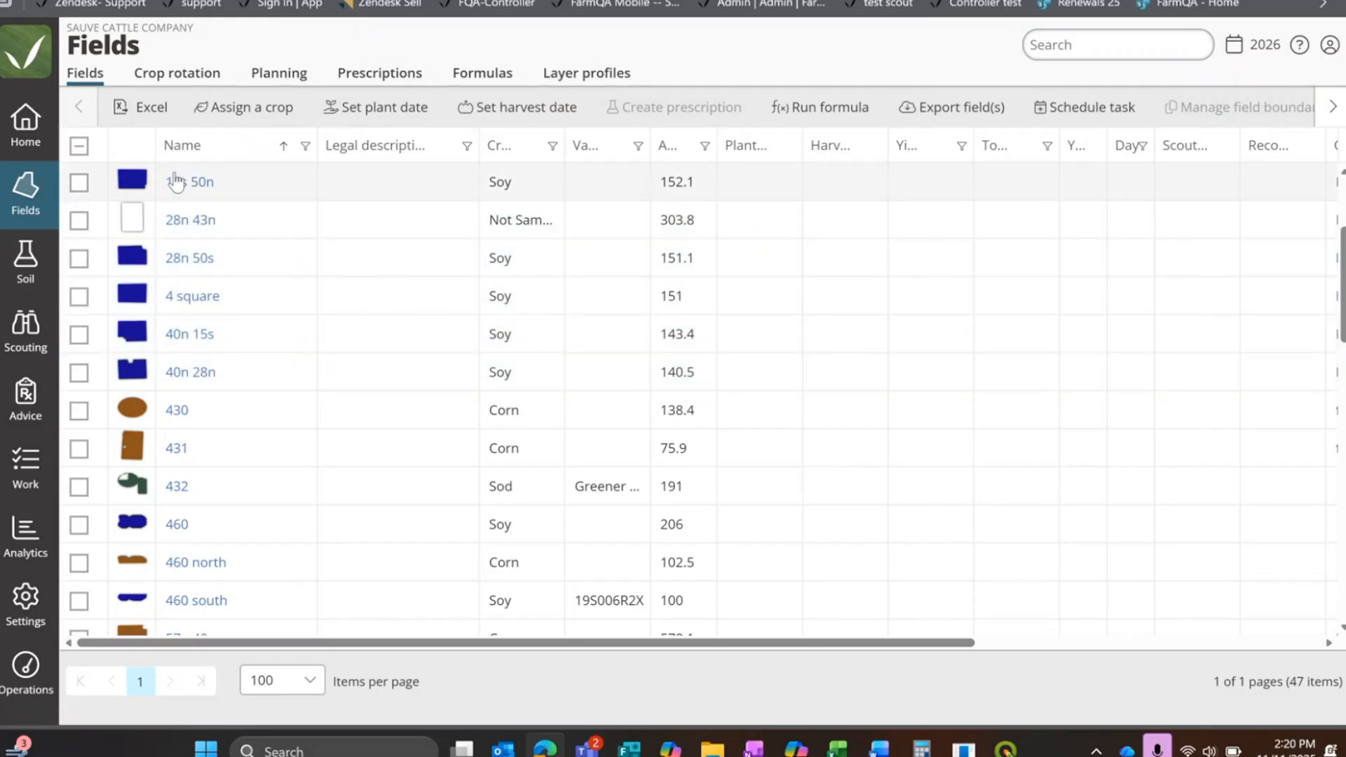
{"action": "left_click", "coordinate": [80, 259]}
{"action": "left_click", "coordinate": [80, 296]}
{"action": "left_click", "coordinate": [79, 334]}
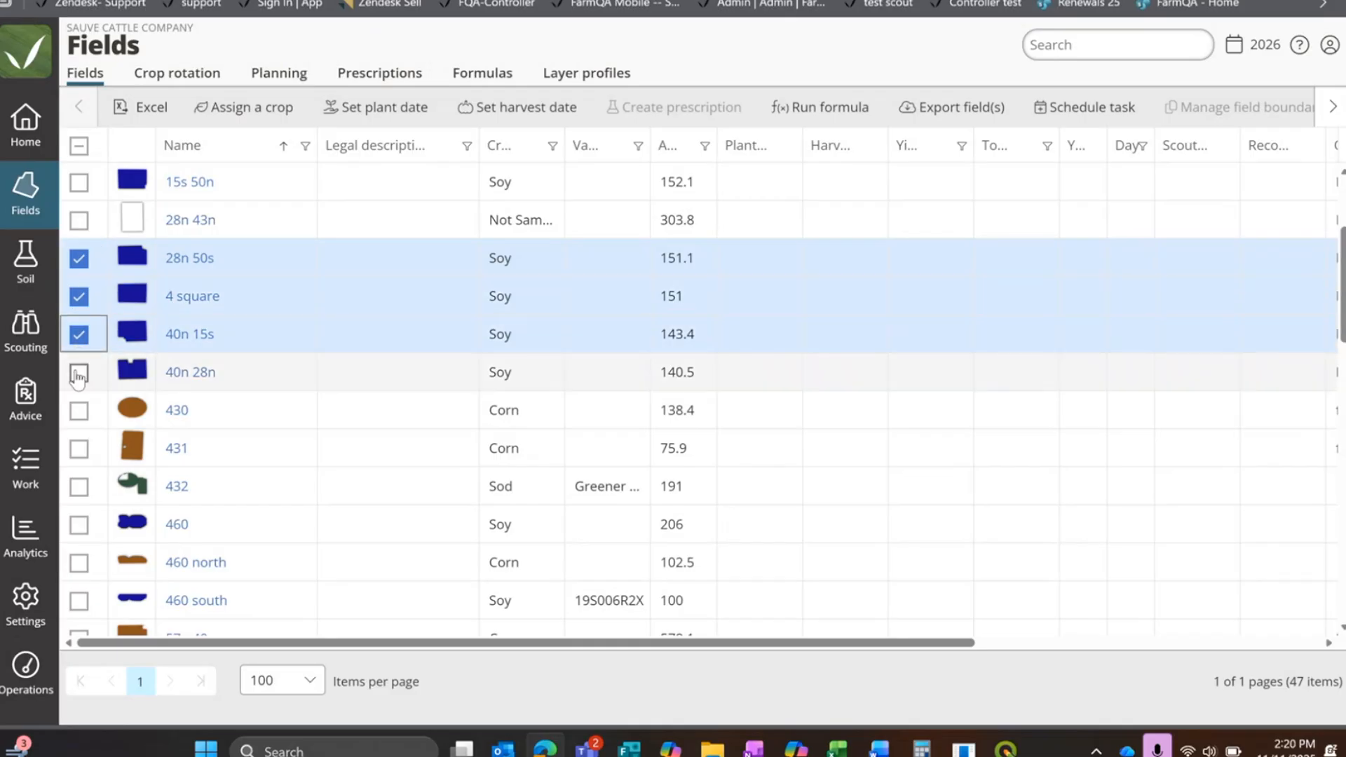
{"action": "left_click", "coordinate": [79, 373]}
{"action": "left_click", "coordinate": [79, 182]}
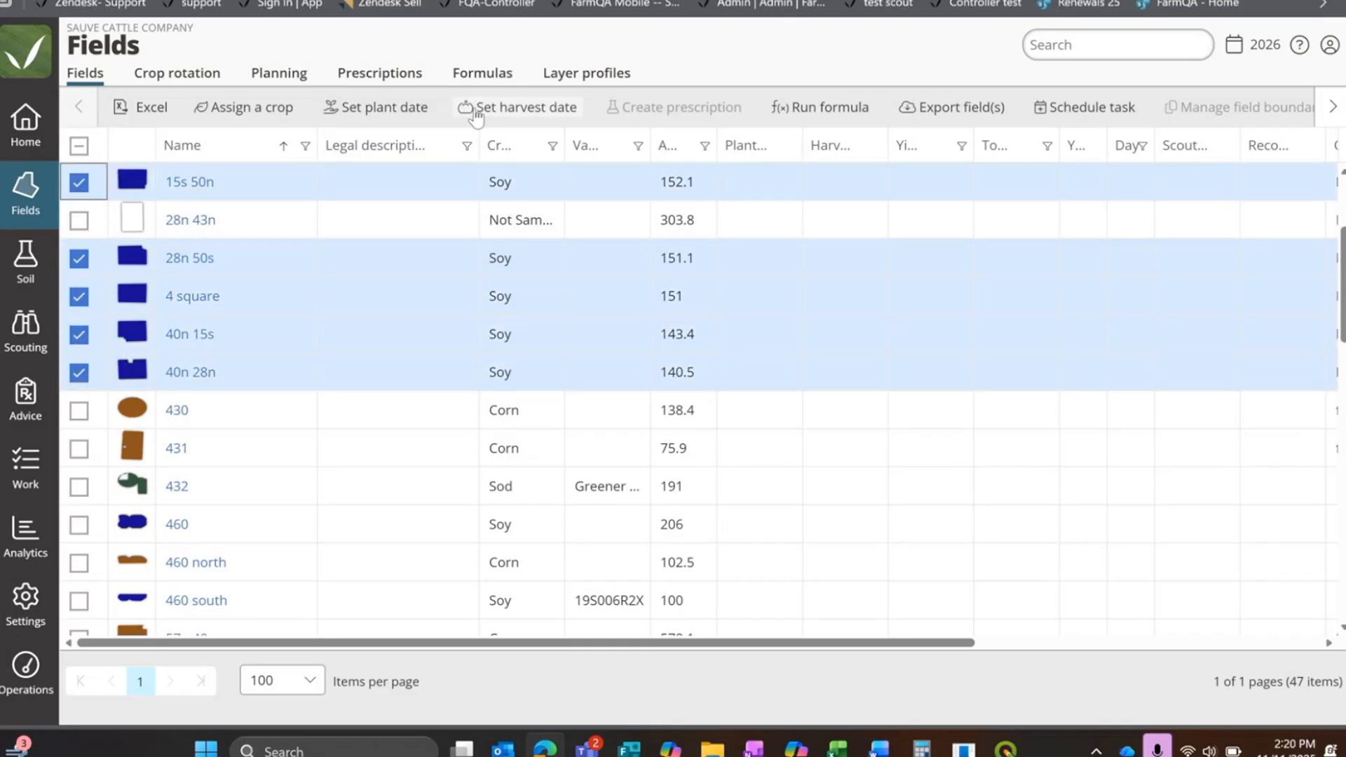
{"action": "left_click", "coordinate": [217, 107]}
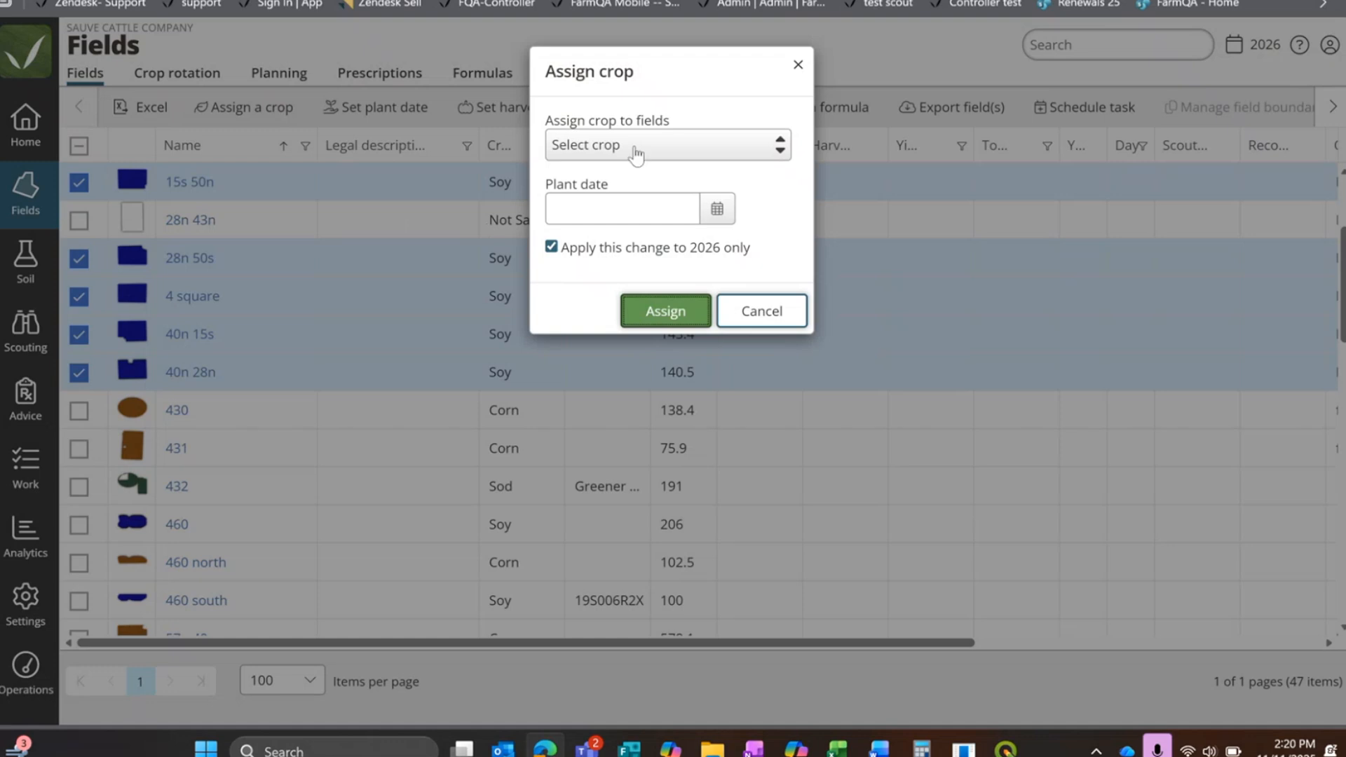
{"action": "left_click", "coordinate": [641, 144]}
{"action": "left_click", "coordinate": [616, 328]}
{"action": "left_click", "coordinate": [675, 309]}
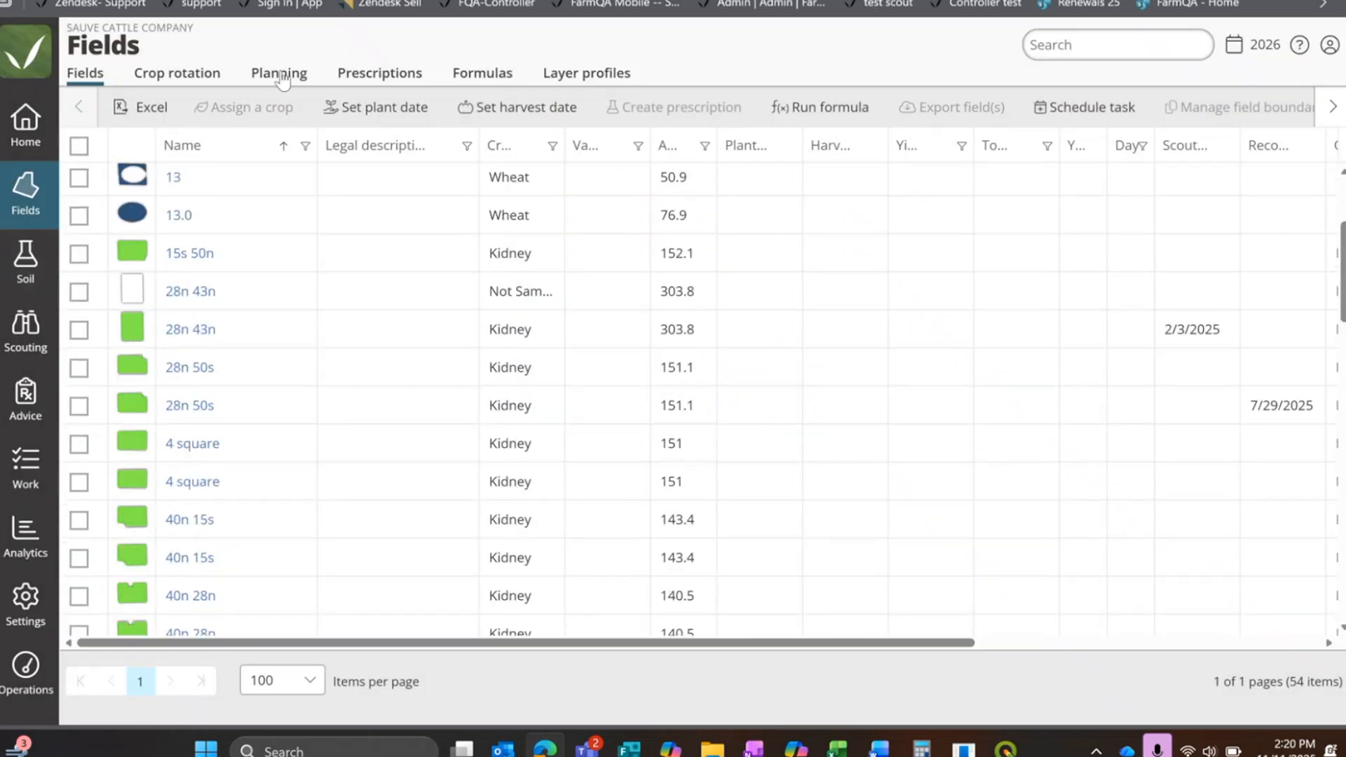
Step: Reopen the 2026 organization plan and examine the fields' crops for 2026, 2025 and 2024
{"action": "left_click", "coordinate": [279, 74]}
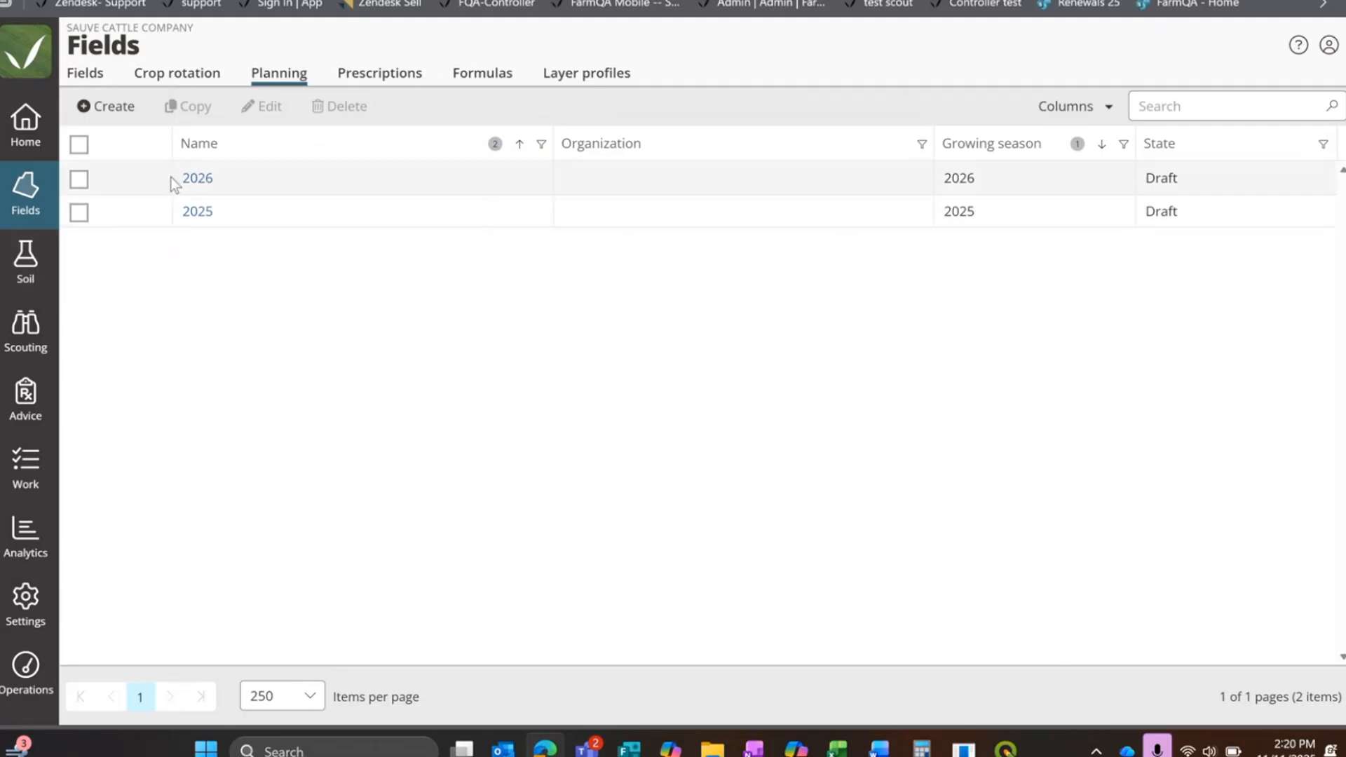
{"action": "left_click", "coordinate": [197, 179]}
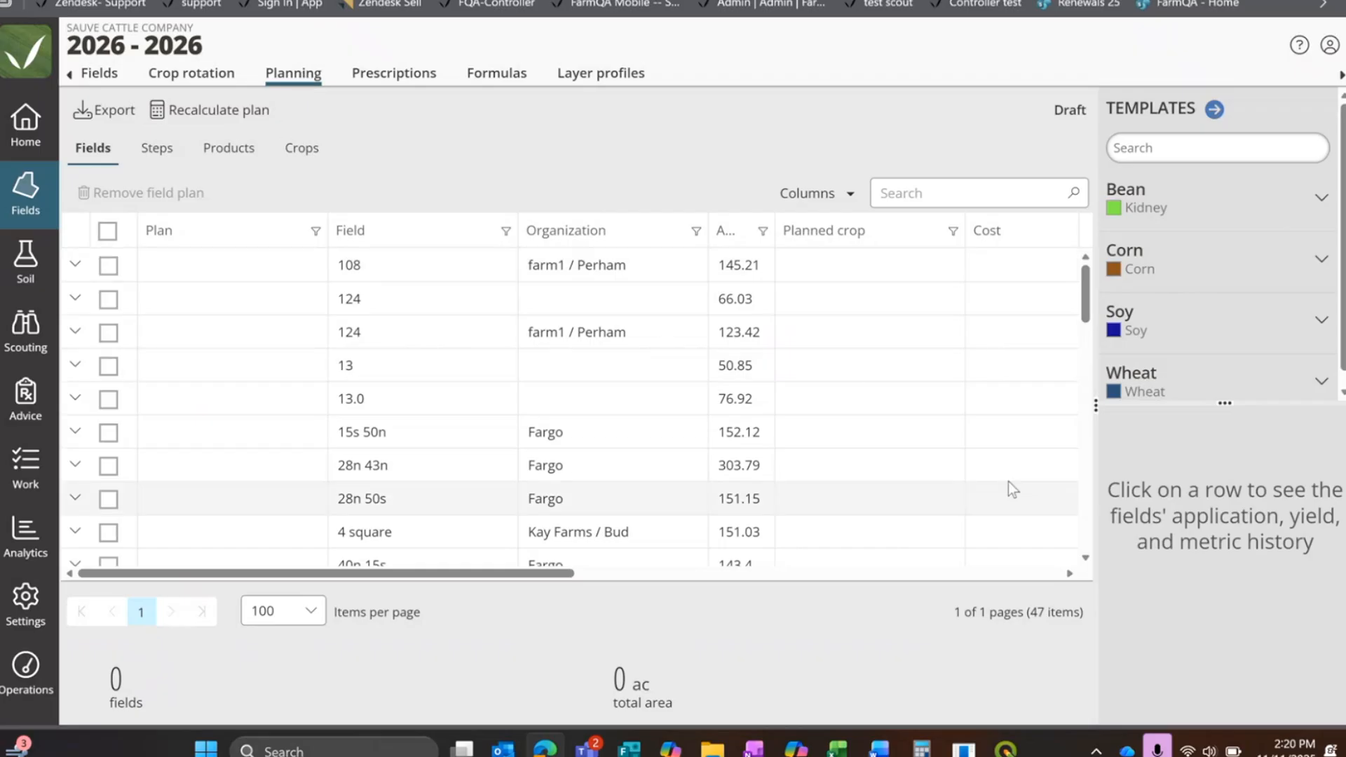
{"action": "left_click_drag", "start_coordinate": [1095, 405], "coordinate": [1170, 407]}
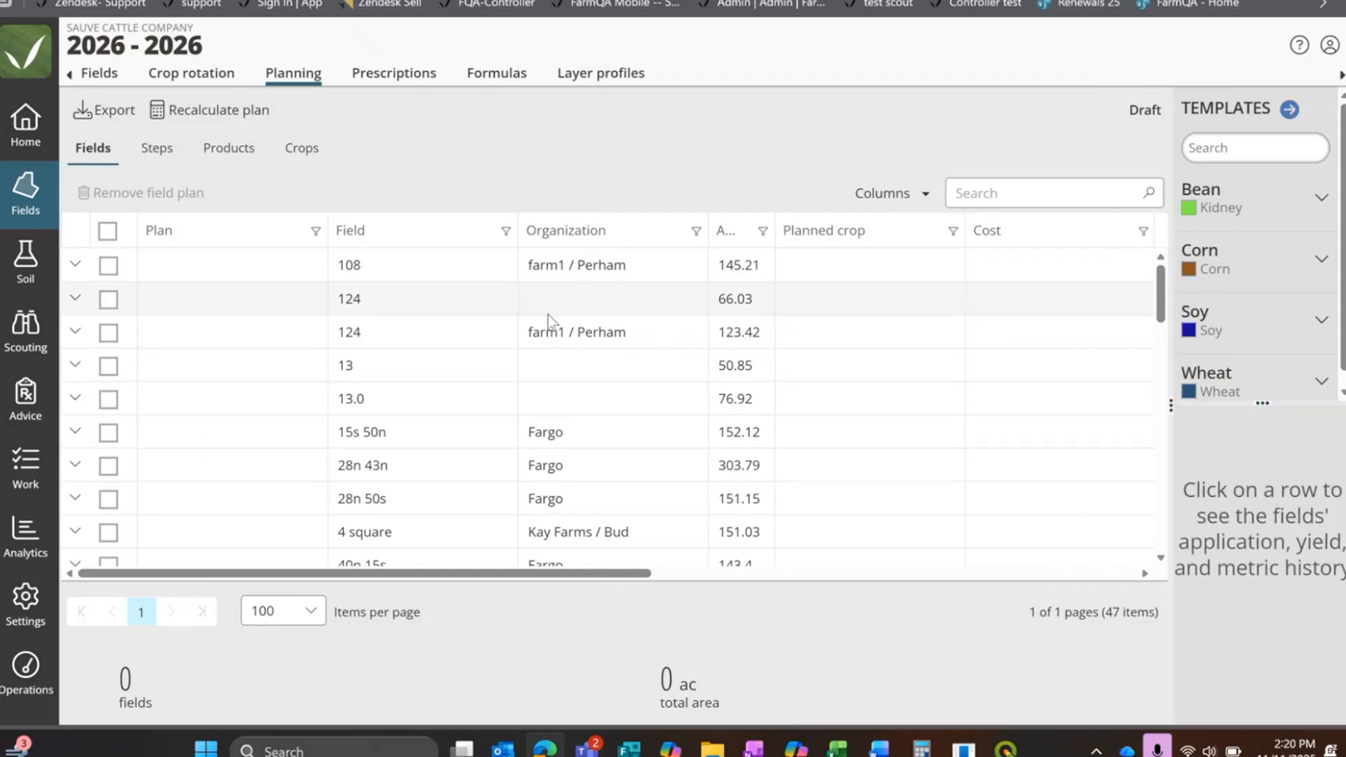
{"action": "scroll", "coordinate": [581, 537], "scroll_direction": "down", "scroll_amount": 2}
{"action": "left_click_drag", "start_coordinate": [586, 578], "coordinate": [940, 574]}
{"action": "scroll", "coordinate": [848, 457], "scroll_direction": "up", "scroll_amount": 2}
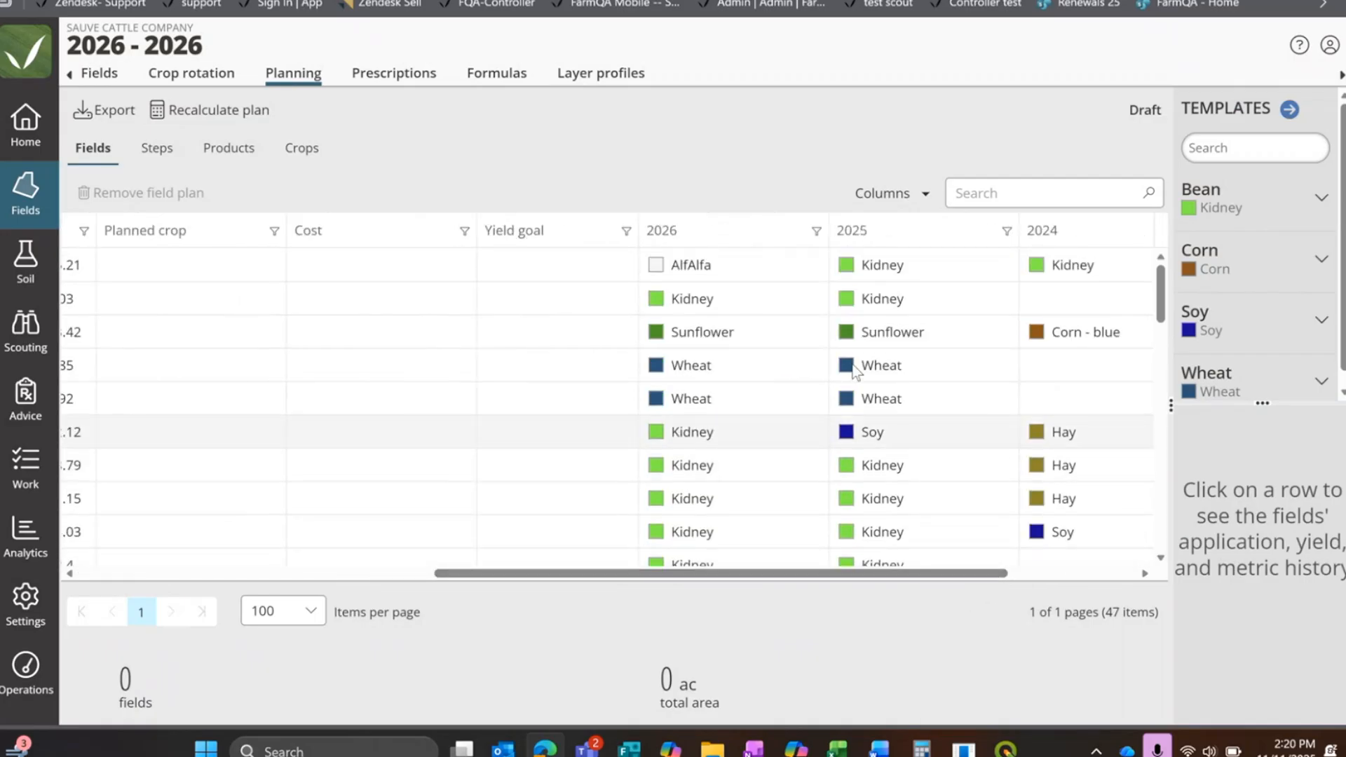
{"action": "scroll", "coordinate": [897, 336], "scroll_direction": "down", "scroll_amount": 4}
{"action": "scroll", "coordinate": [899, 361], "scroll_direction": "down", "scroll_amount": 10}
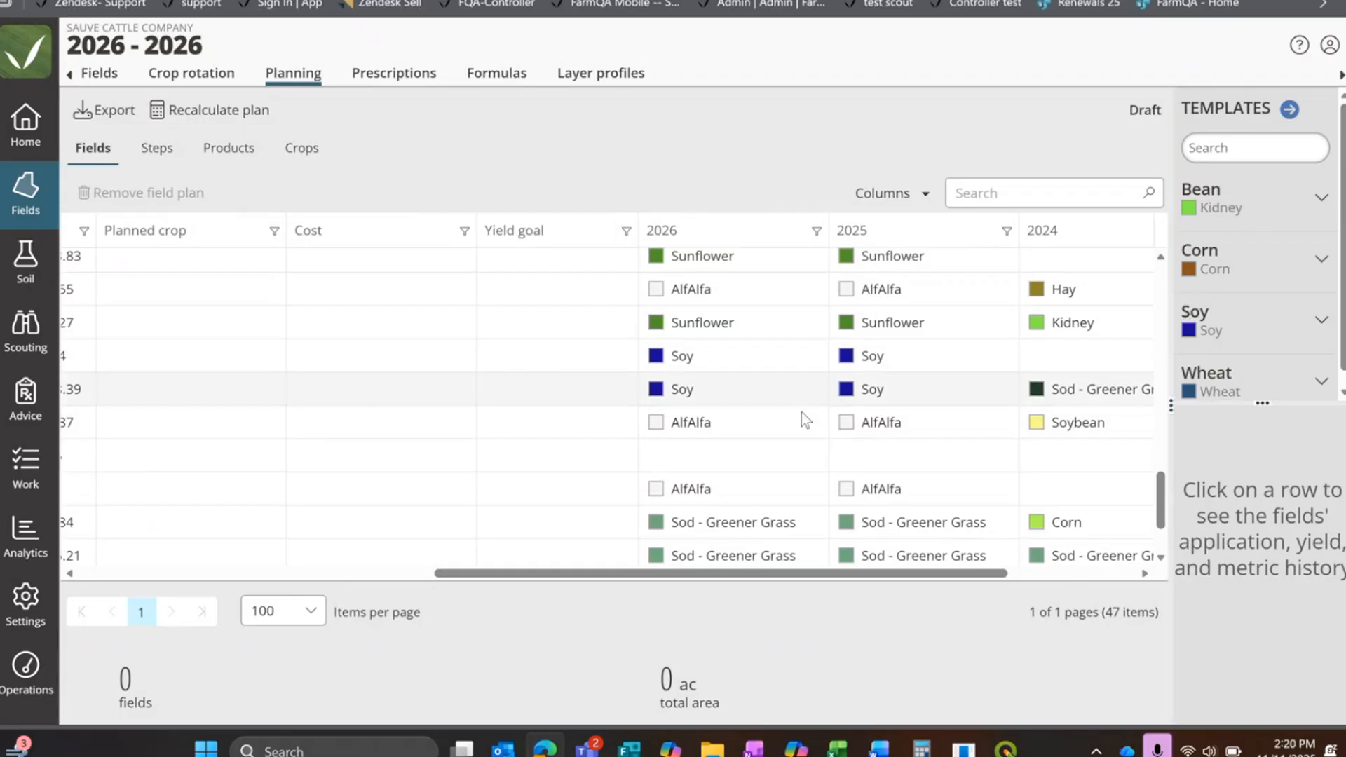
{"action": "scroll", "coordinate": [761, 457], "scroll_direction": "up", "scroll_amount": 10}
{"action": "left_click_drag", "start_coordinate": [674, 573], "coordinate": [319, 576]}
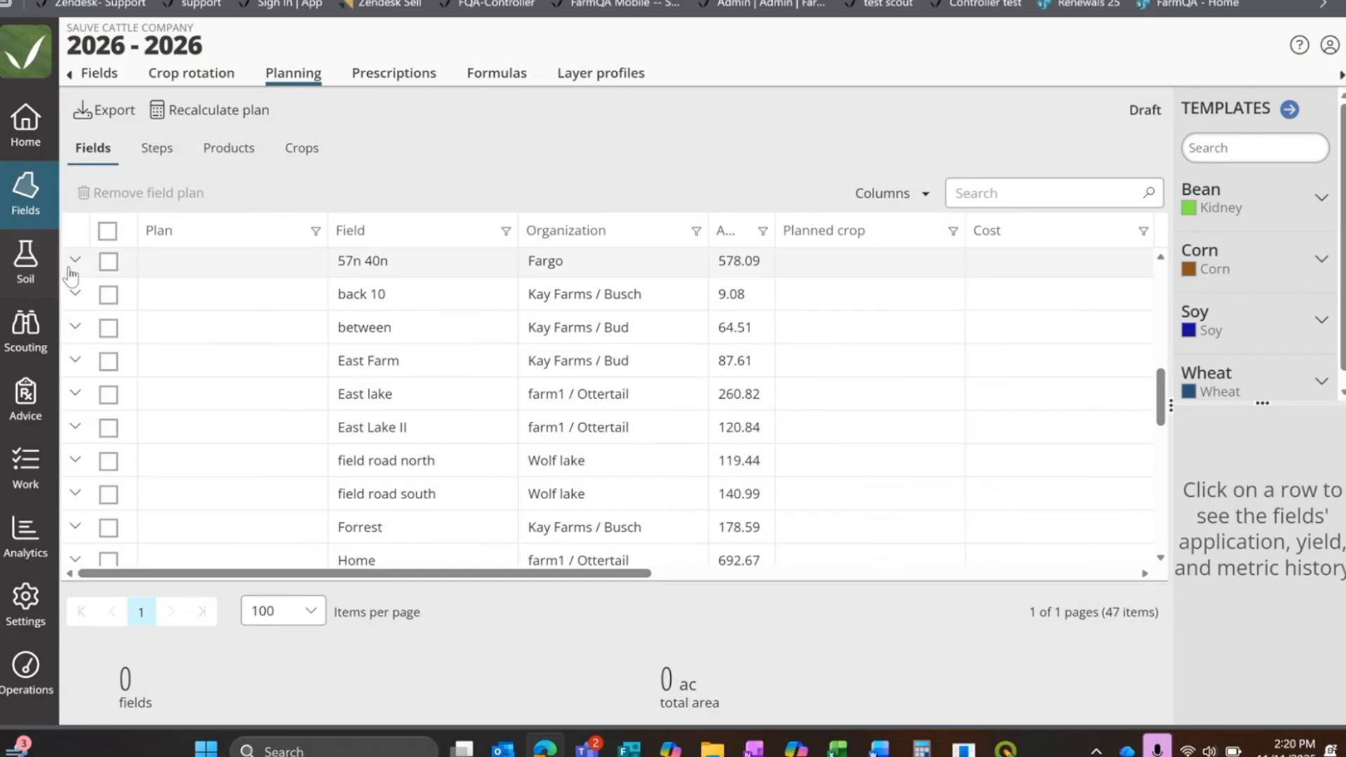
{"action": "scroll", "coordinate": [203, 396], "scroll_direction": "up", "scroll_amount": 5}
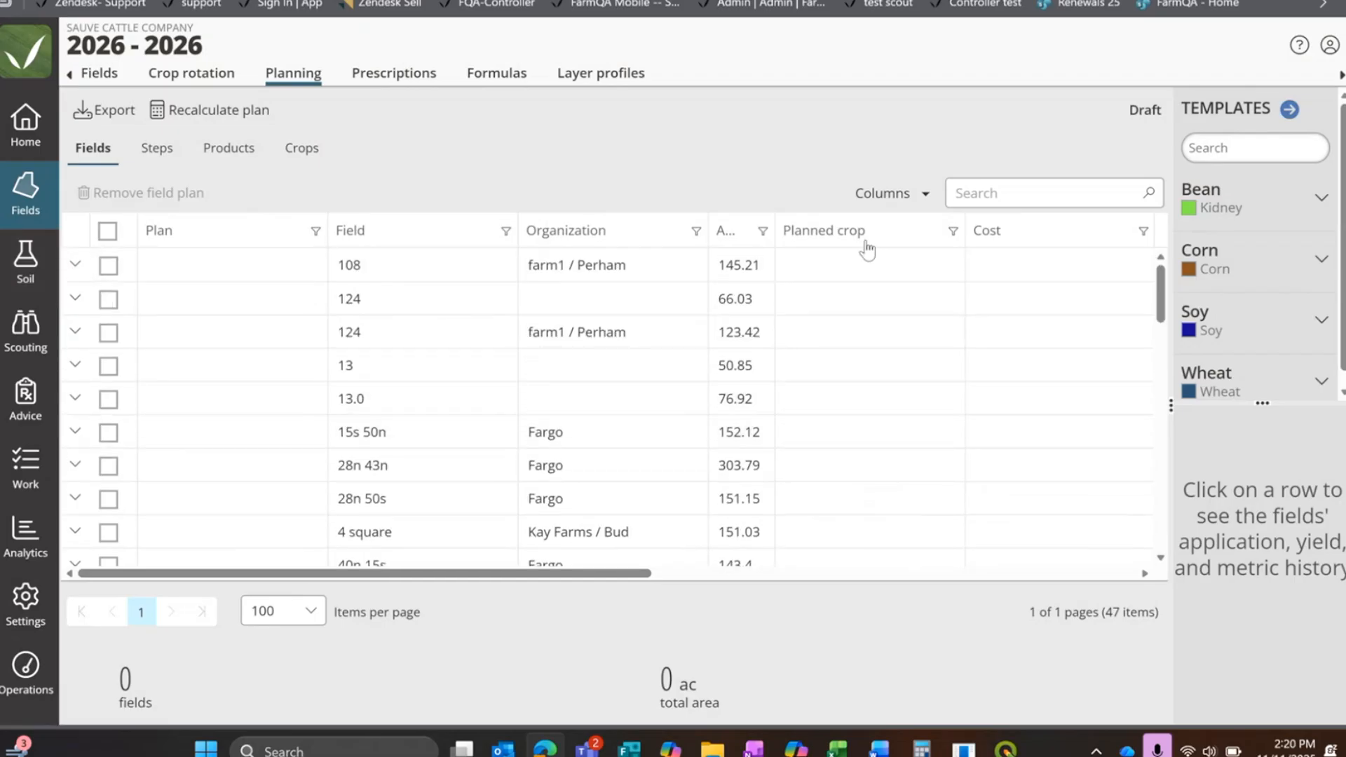
Step: Move the 2026 crop column in the plan's field table directly before the Planned crop column
{"action": "left_click_drag", "start_coordinate": [539, 573], "coordinate": [718, 552]}
{"action": "left_click_drag", "start_coordinate": [1023, 231], "coordinate": [494, 217]}
{"action": "left_click_drag", "start_coordinate": [637, 578], "coordinate": [84, 571]}
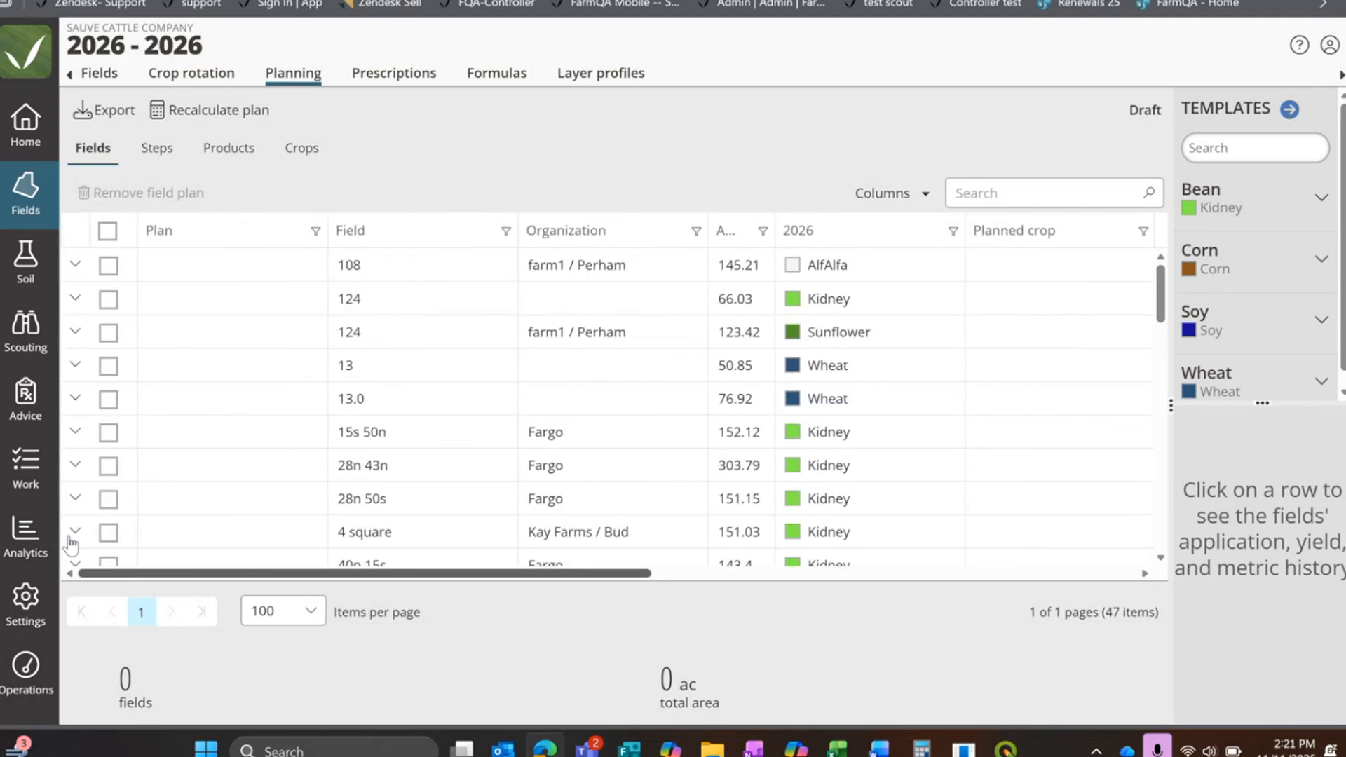
Step: Apply the Wheat template to the wheat fields 13 and 13.0 in the 2026 plan
{"action": "scroll", "coordinate": [98, 335], "scroll_direction": "down", "scroll_amount": 1}
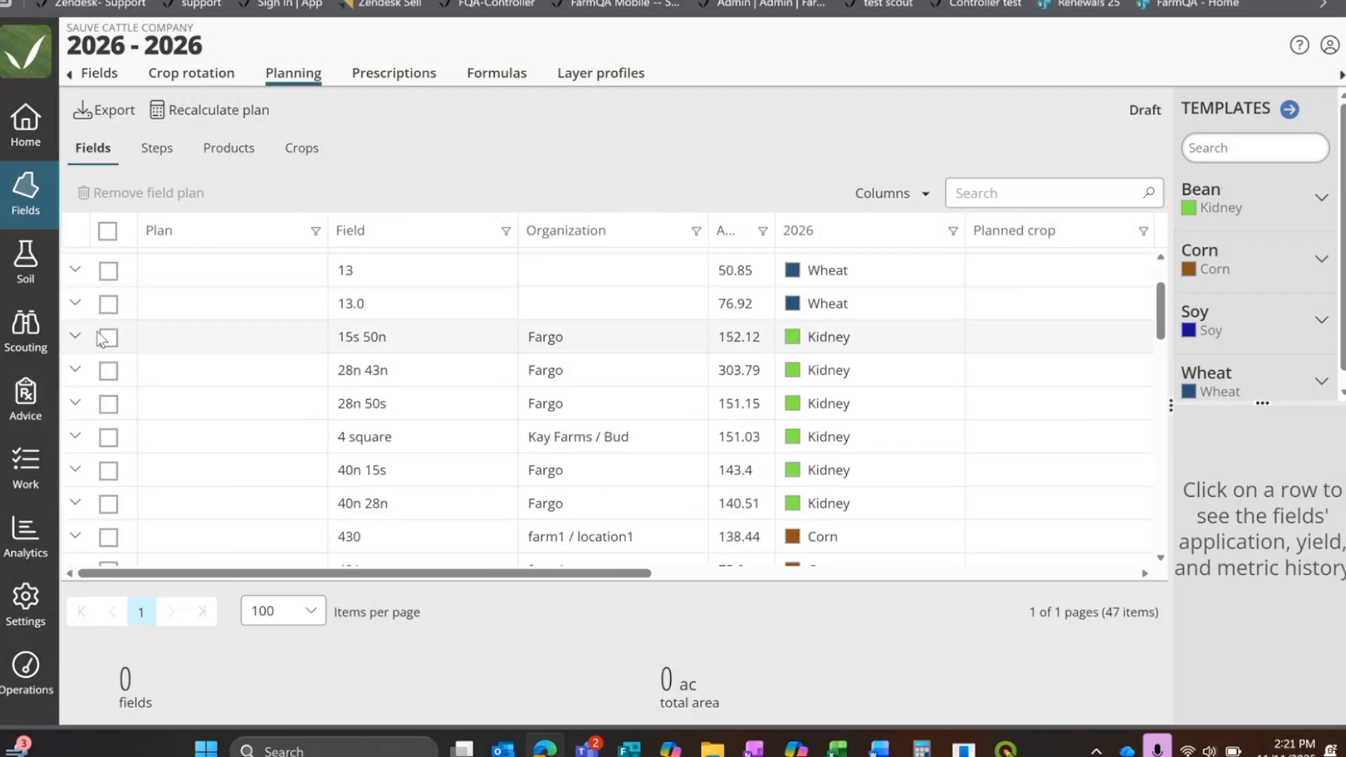
{"action": "left_click", "coordinate": [108, 271]}
{"action": "left_click", "coordinate": [108, 304]}
{"action": "scroll", "coordinate": [114, 336], "scroll_direction": "down", "scroll_amount": 2}
{"action": "scroll", "coordinate": [117, 361], "scroll_direction": "down", "scroll_amount": 5}
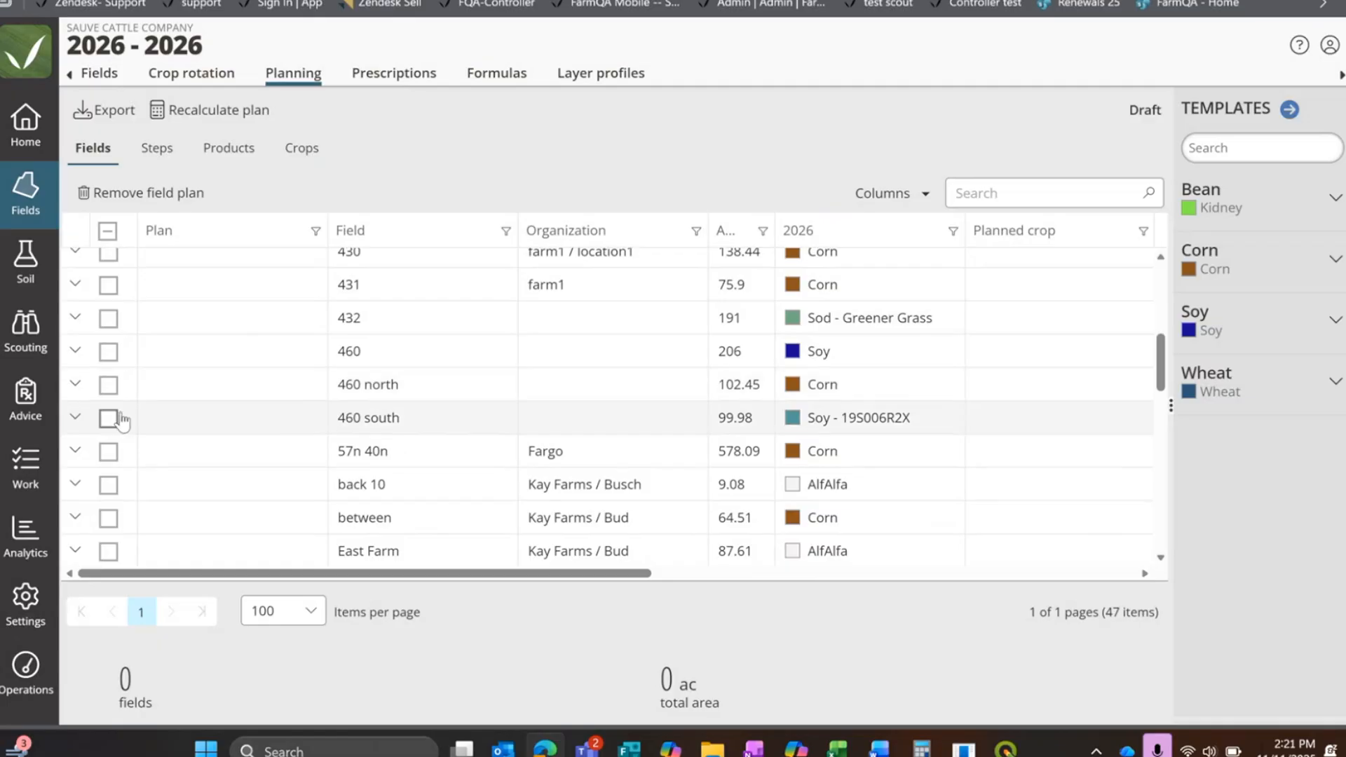
{"action": "scroll", "coordinate": [120, 430], "scroll_direction": "down", "scroll_amount": 5}
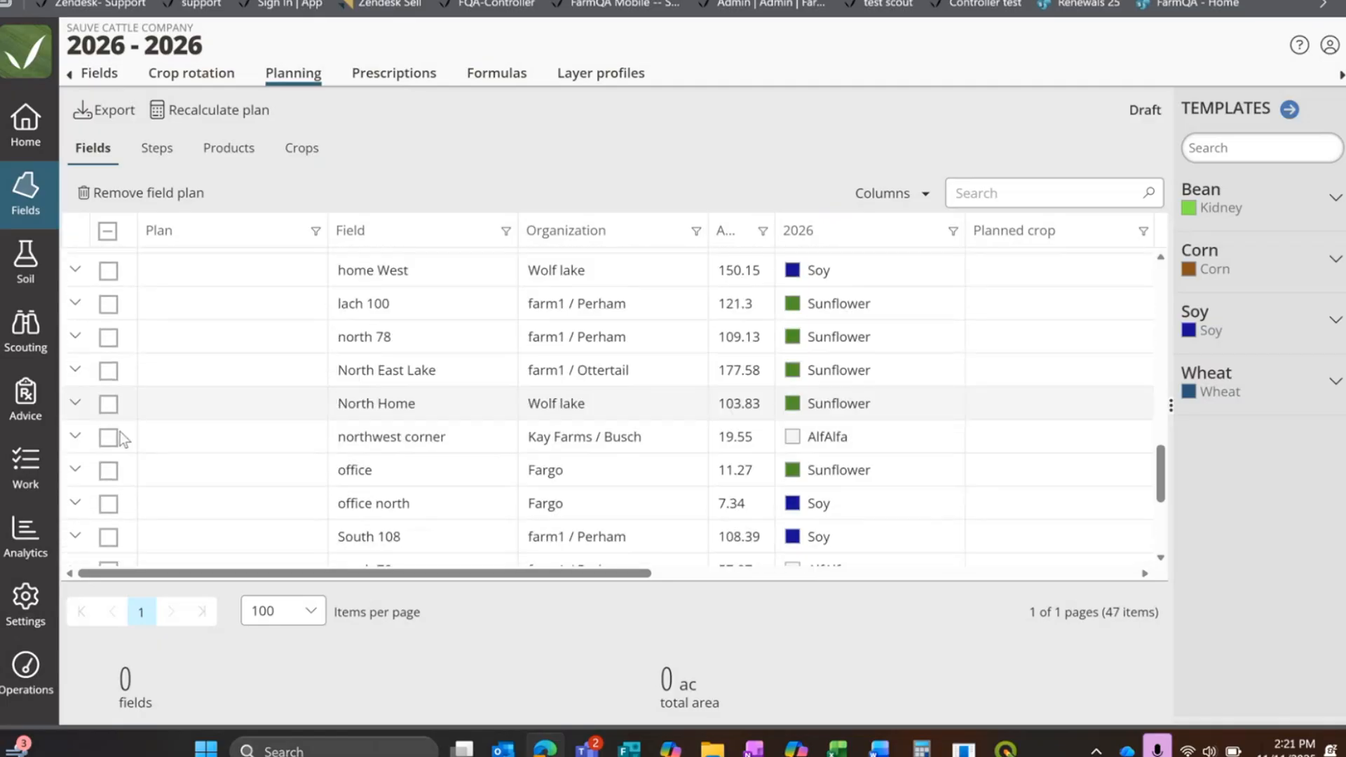
{"action": "scroll", "coordinate": [115, 426], "scroll_direction": "up", "scroll_amount": 2}
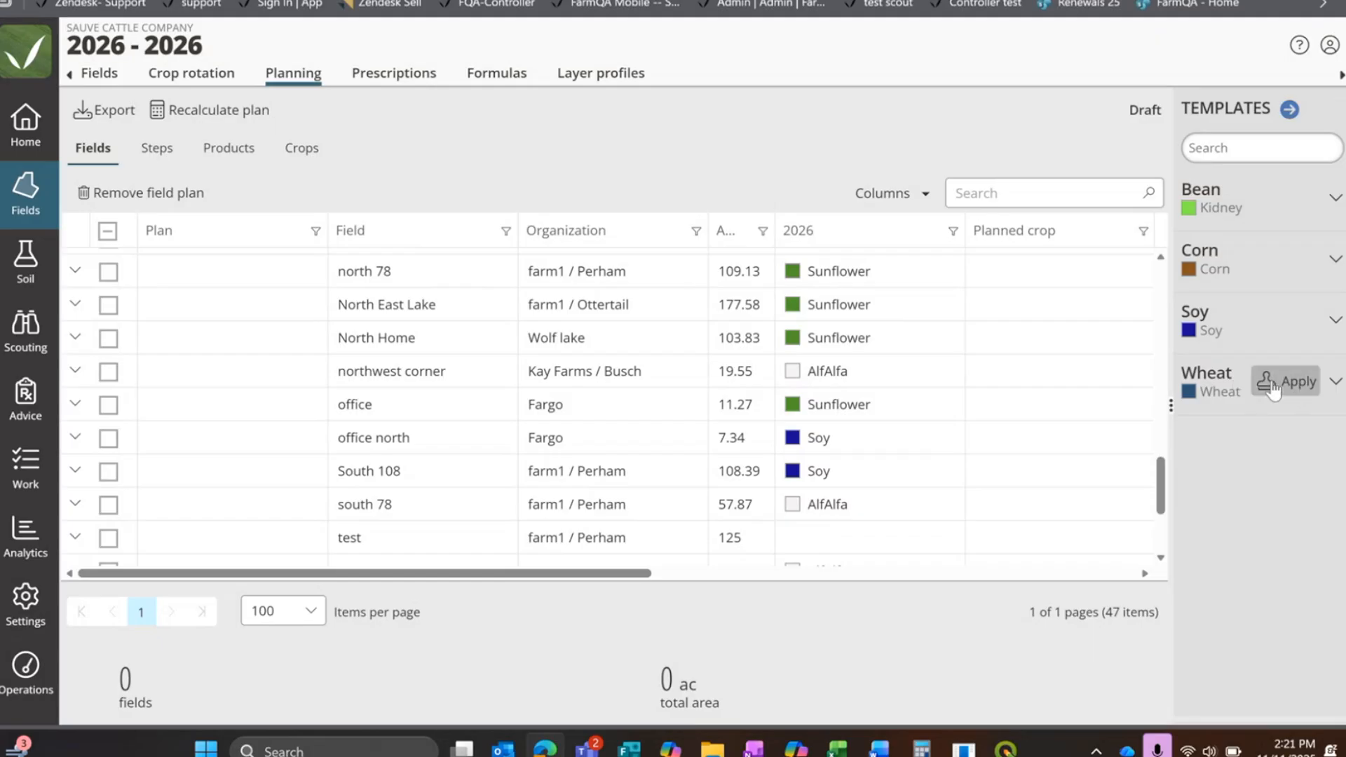
{"action": "left_click", "coordinate": [1271, 382]}
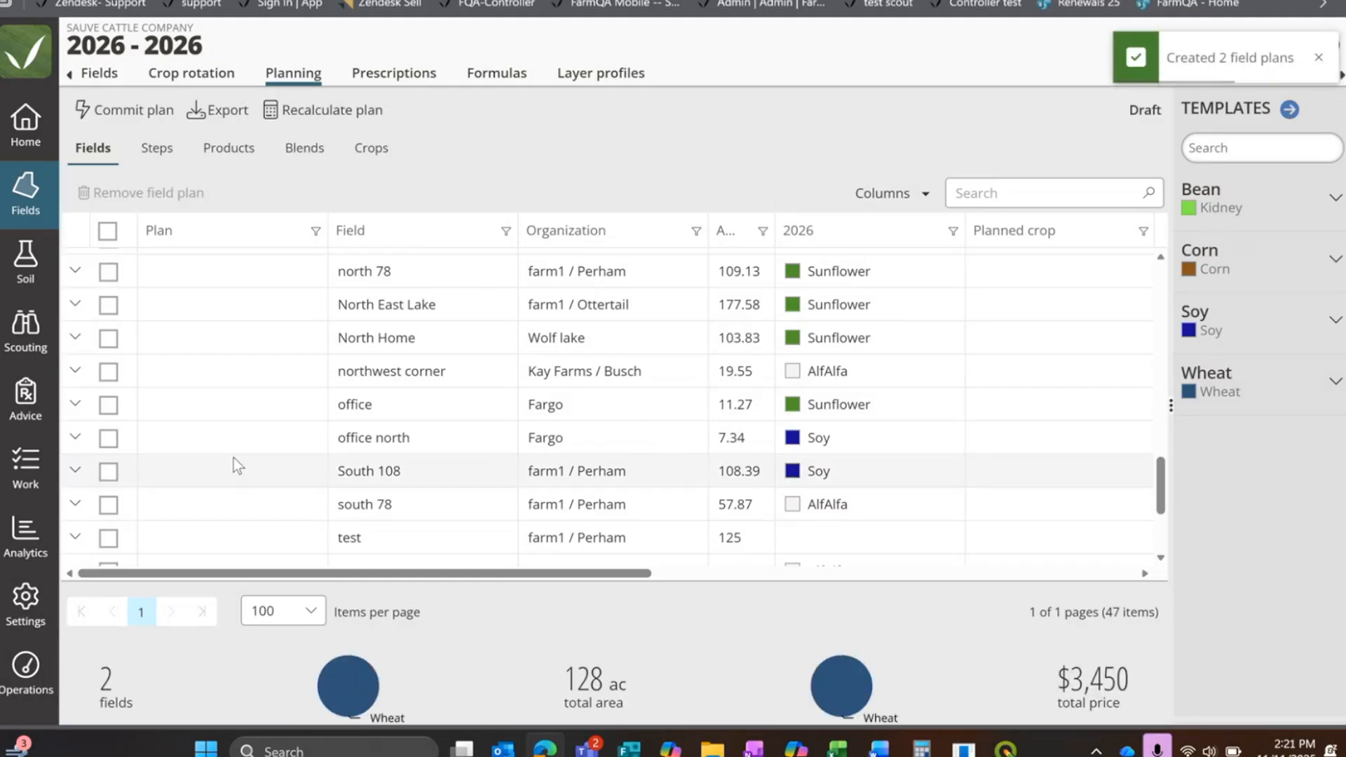
Step: Apply the Soy template with Unspecified variety to the fields Home, home east, Home East and the Kay Farms / Busch home west
{"action": "scroll", "coordinate": [106, 429], "scroll_direction": "up", "scroll_amount": 2}
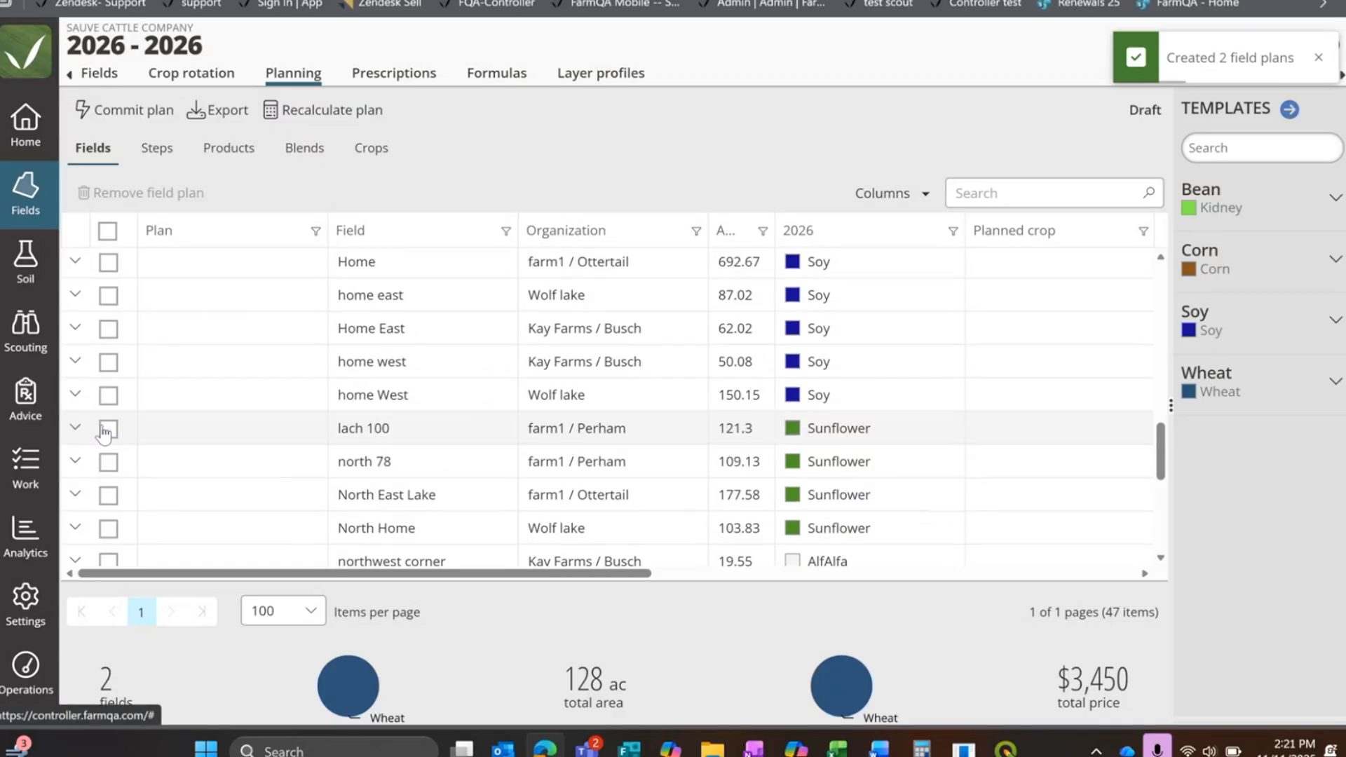
{"action": "left_click", "coordinate": [107, 262]}
{"action": "left_click", "coordinate": [108, 295]}
{"action": "left_click", "coordinate": [108, 328]}
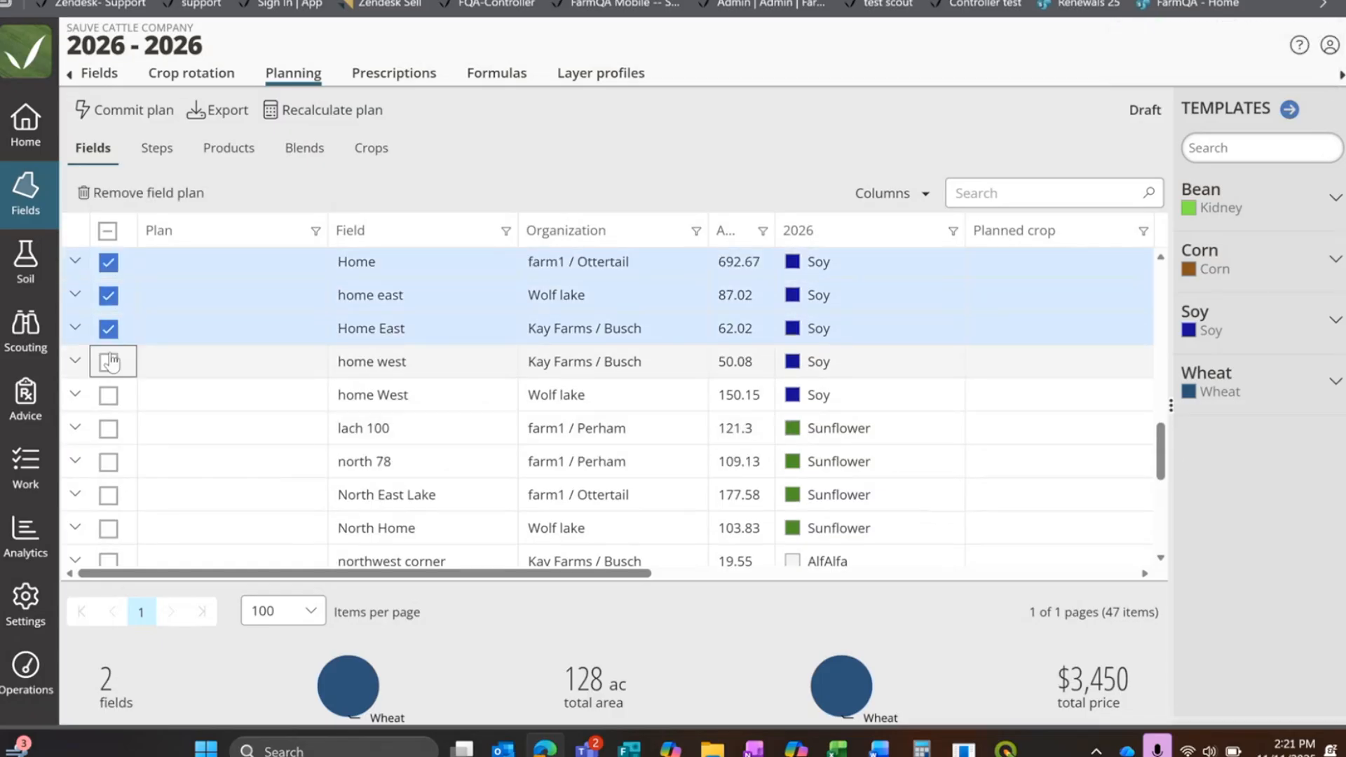
{"action": "left_click", "coordinate": [109, 362]}
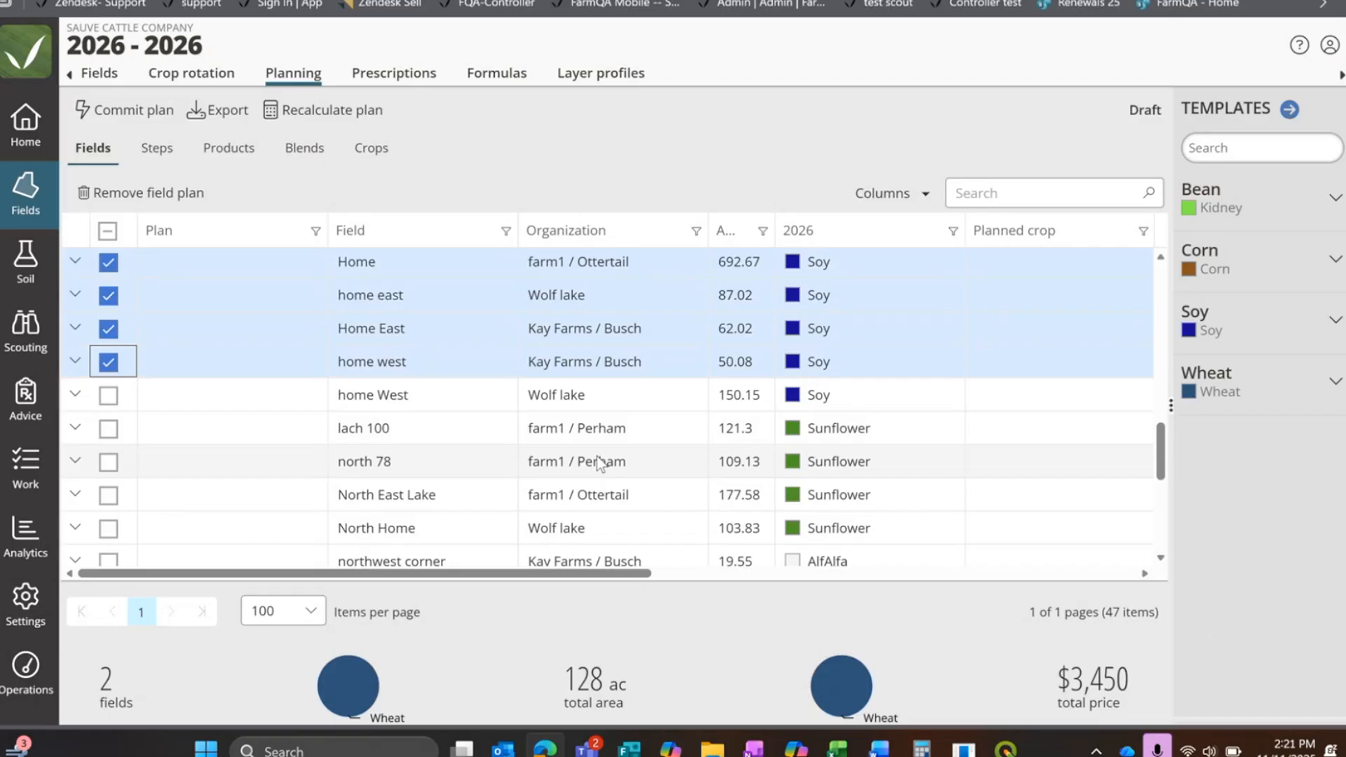
{"action": "left_click", "coordinate": [1251, 331]}
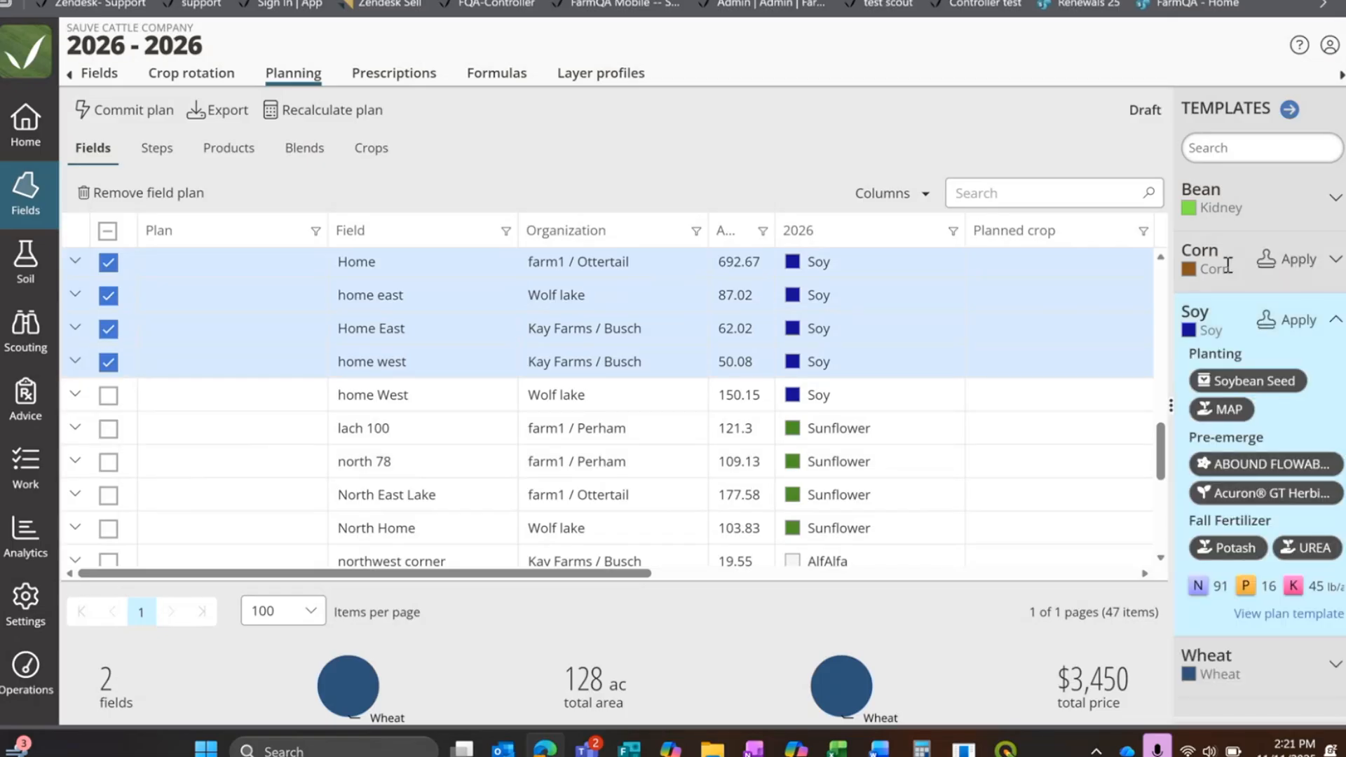
{"action": "left_click_drag", "start_coordinate": [1165, 408], "coordinate": [1028, 408]}
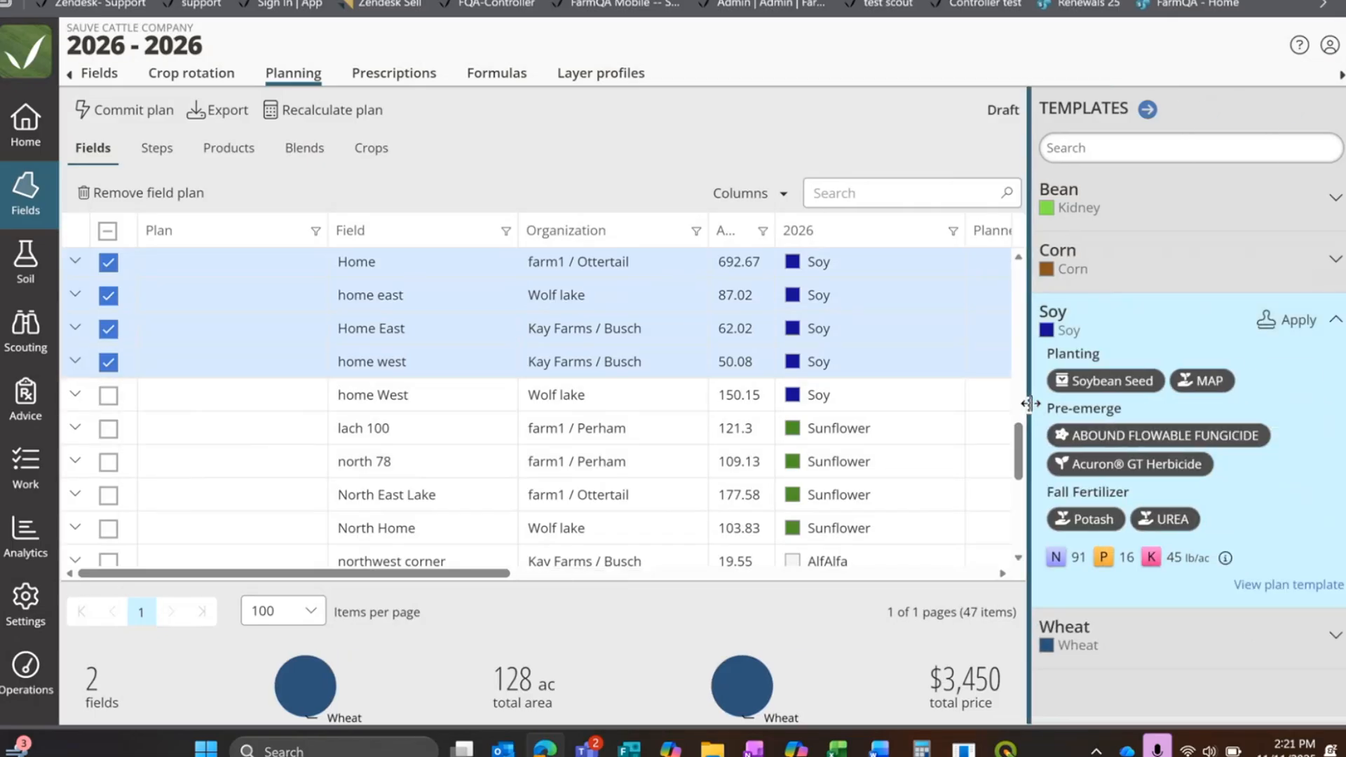
{"action": "left_click", "coordinate": [1287, 320]}
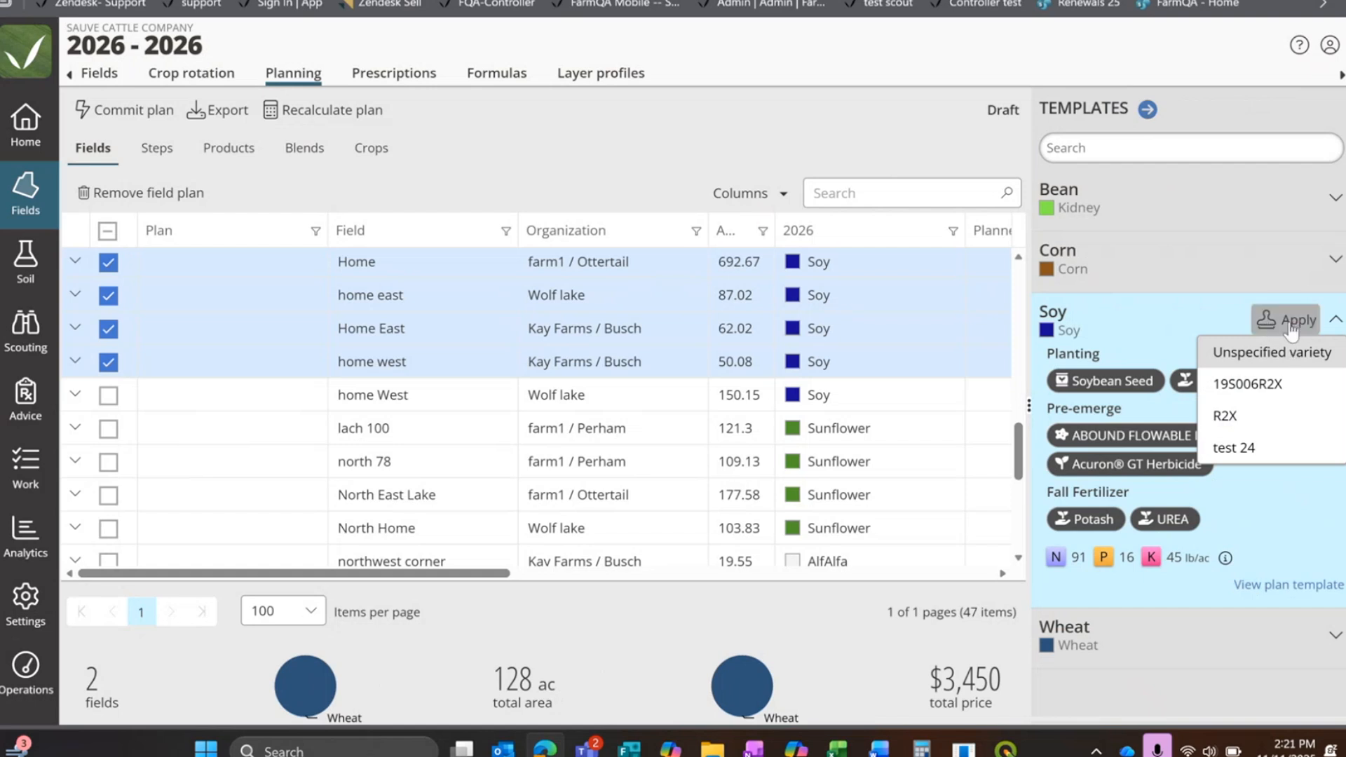
{"action": "left_click", "coordinate": [1288, 353]}
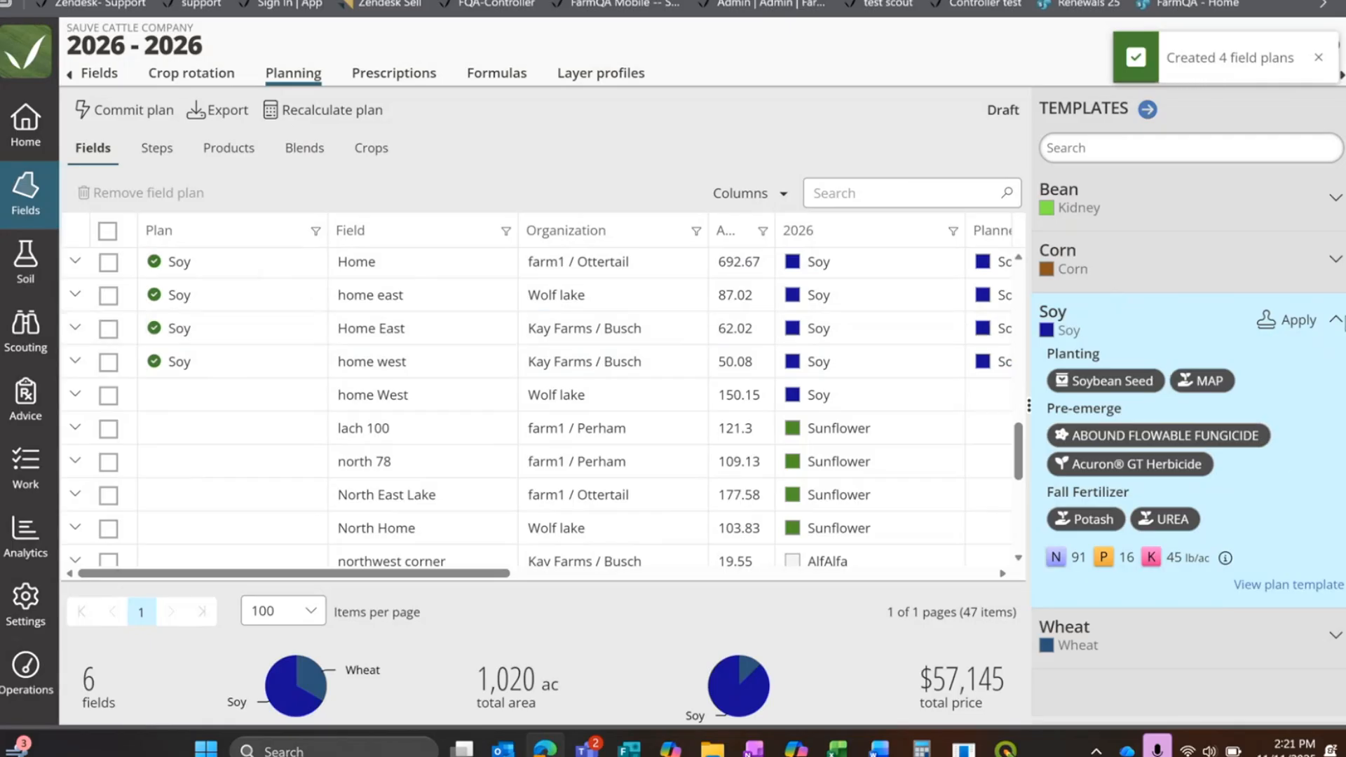
Step: Apply the Bean template with Unspecified variety to the kidney fields 124, 15s 50n, 28n 43n and 28n 50s
{"action": "scroll", "coordinate": [309, 457], "scroll_direction": "down", "scroll_amount": 2}
{"action": "scroll", "coordinate": [305, 433], "scroll_direction": "up", "scroll_amount": 4}
{"action": "scroll", "coordinate": [304, 433], "scroll_direction": "up", "scroll_amount": 6}
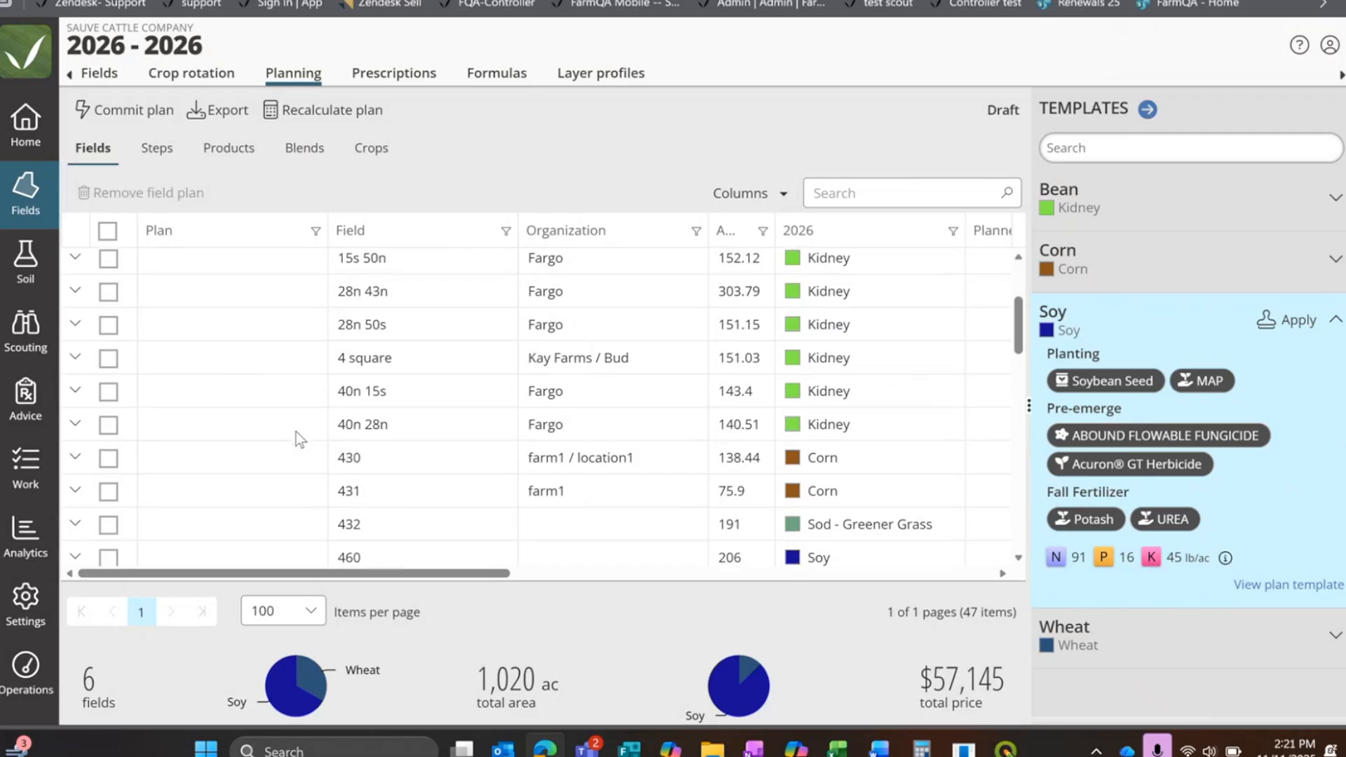
{"action": "scroll", "coordinate": [296, 432], "scroll_direction": "up", "scroll_amount": 3}
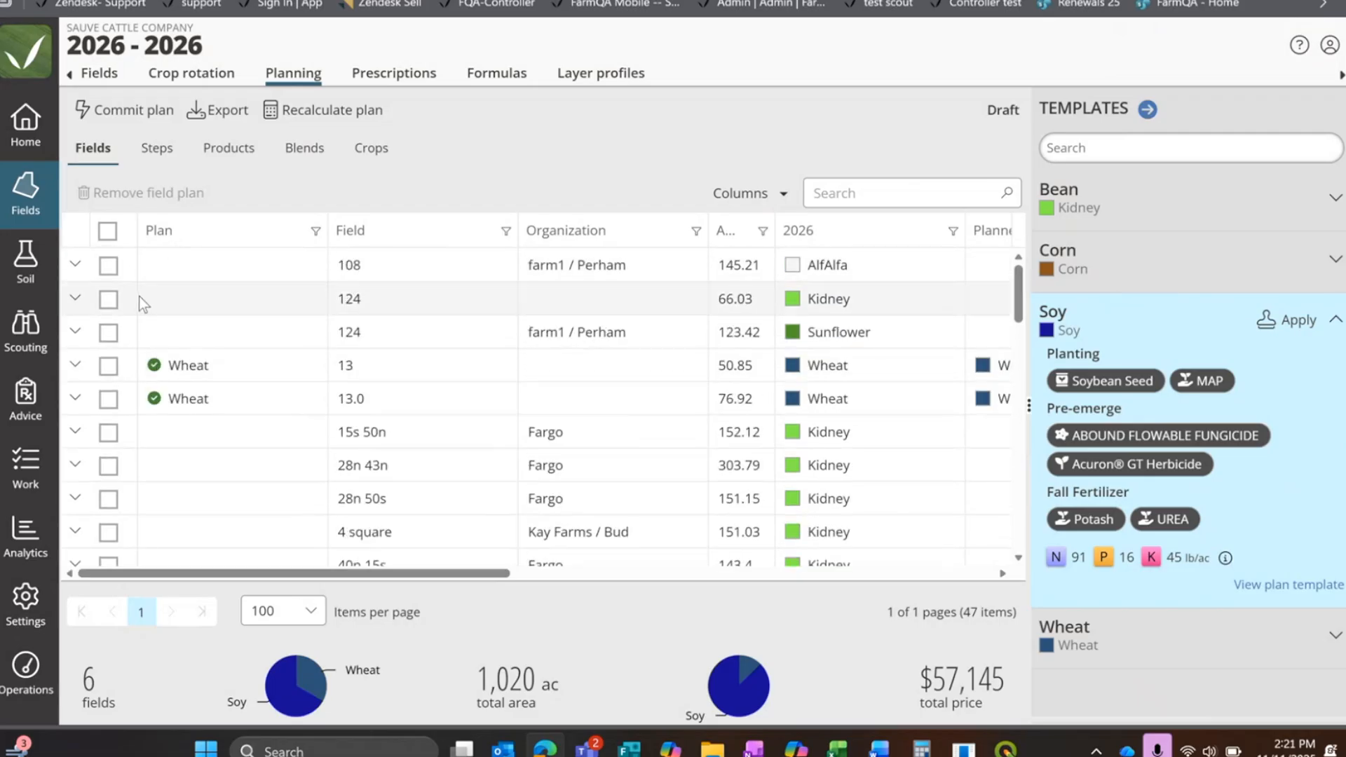
{"action": "left_click", "coordinate": [99, 302]}
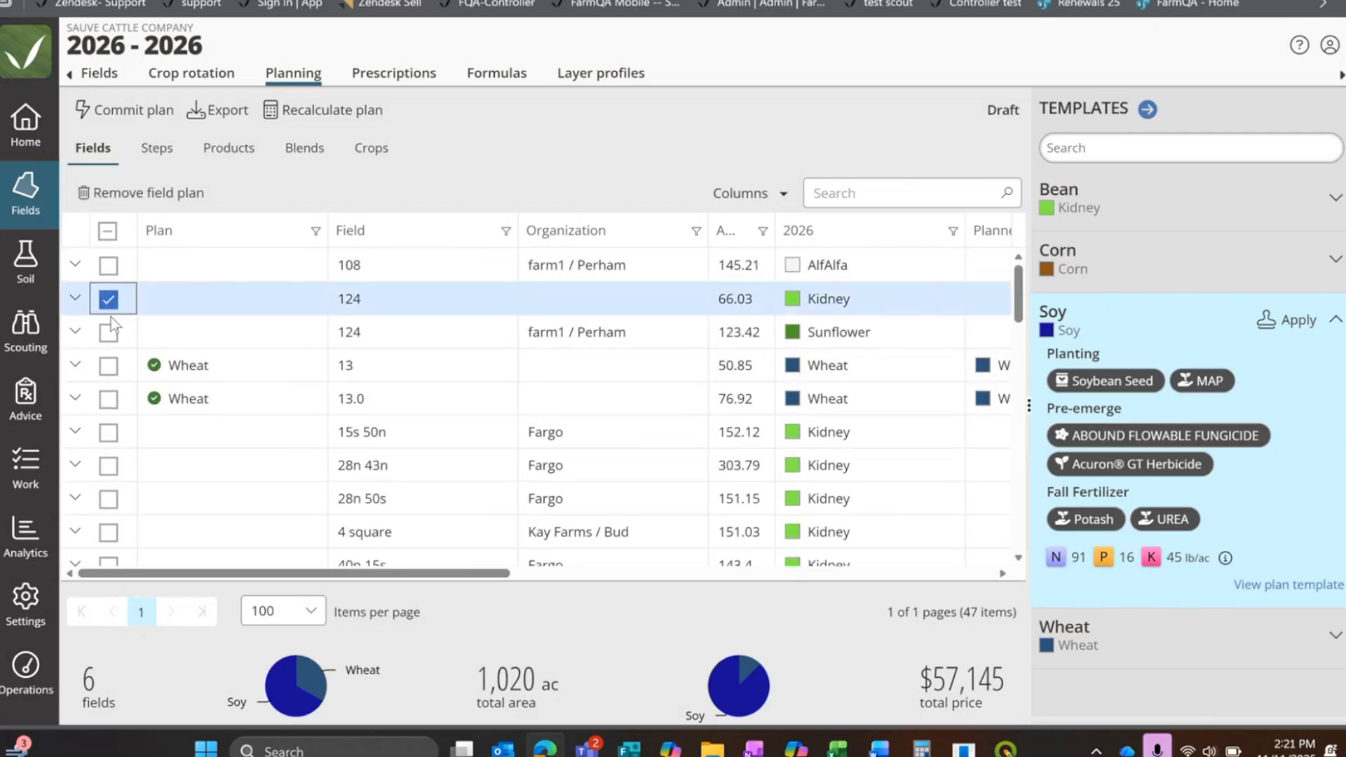
{"action": "left_click", "coordinate": [109, 433]}
{"action": "left_click", "coordinate": [108, 465]}
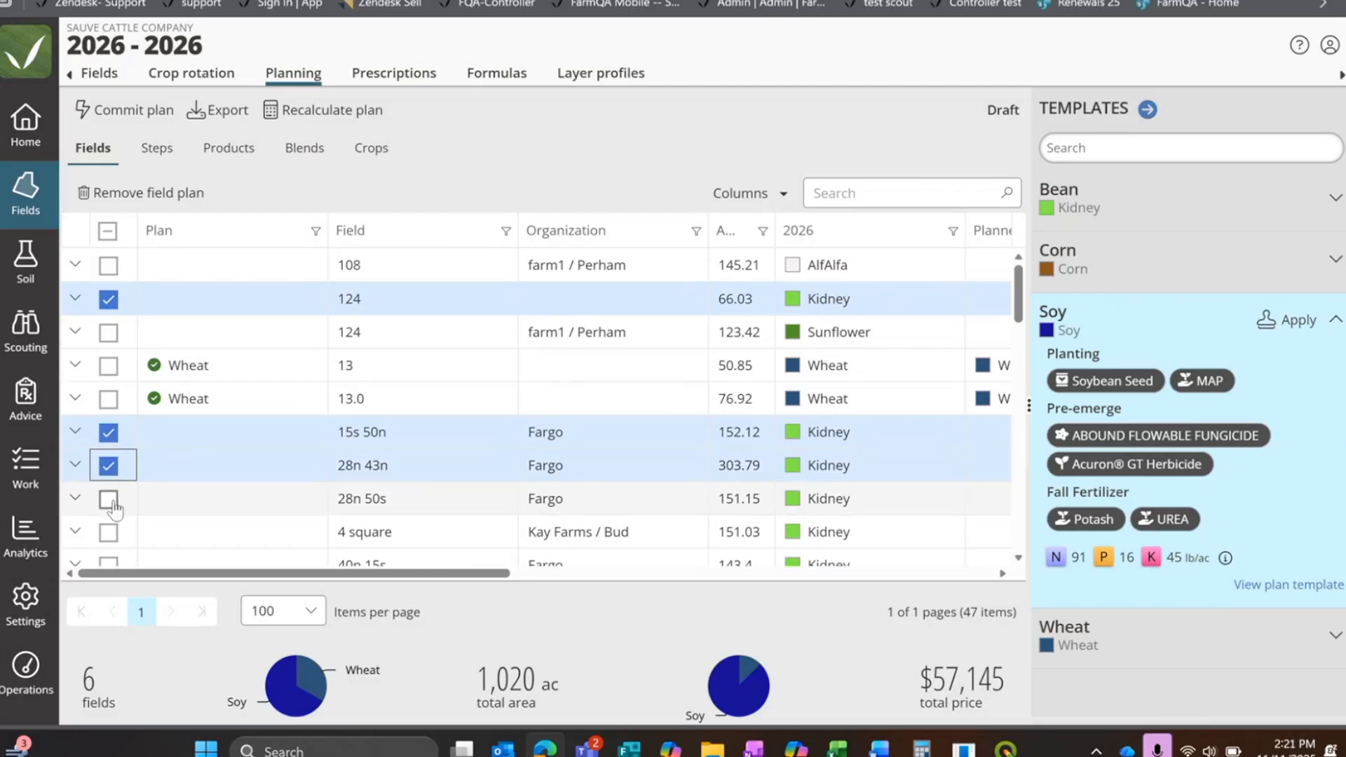
{"action": "left_click", "coordinate": [109, 499]}
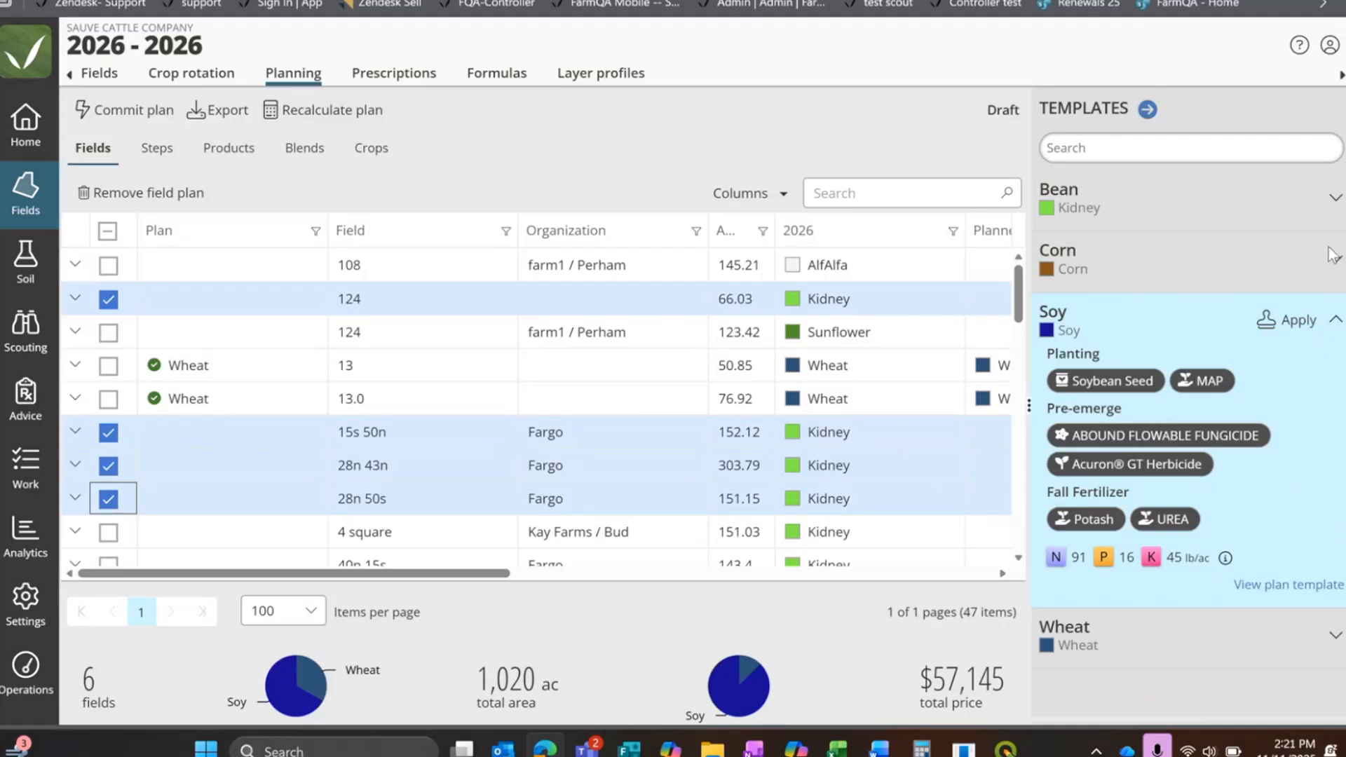
{"action": "left_click", "coordinate": [1293, 203]}
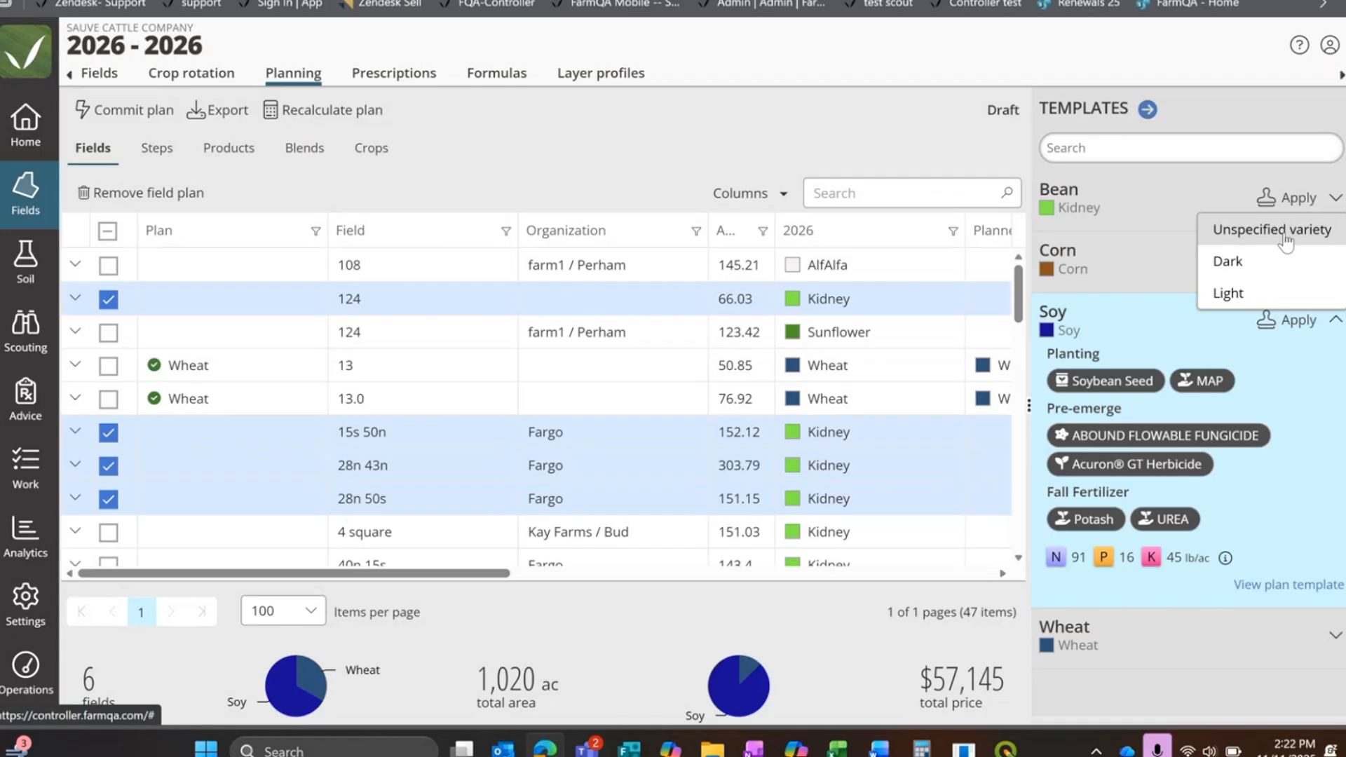
{"action": "left_click", "coordinate": [1284, 238]}
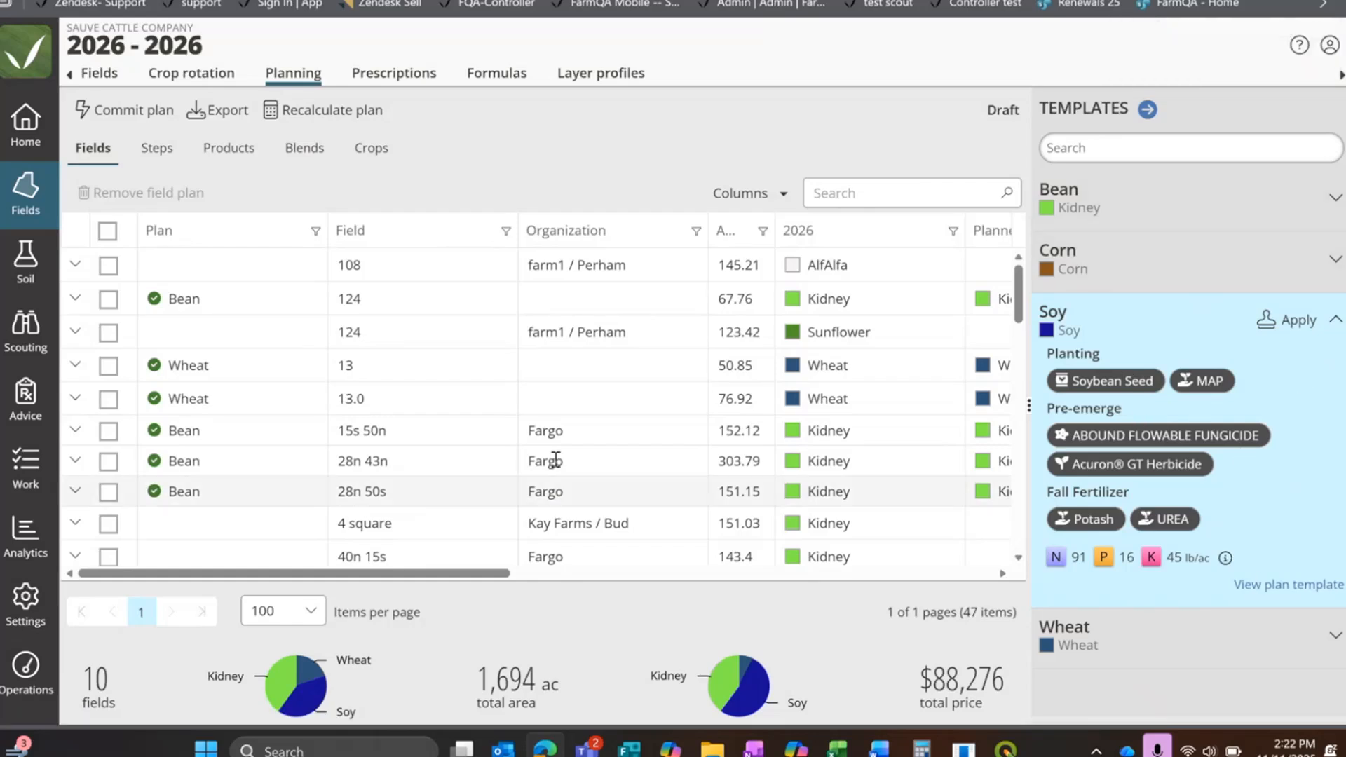
Step: Widen the plan's field table and expand the Bean plan of field 124 to examine its steps and products
{"action": "left_click_drag", "start_coordinate": [1030, 413], "coordinate": [1177, 412]}
{"action": "left_click", "coordinate": [75, 264]}
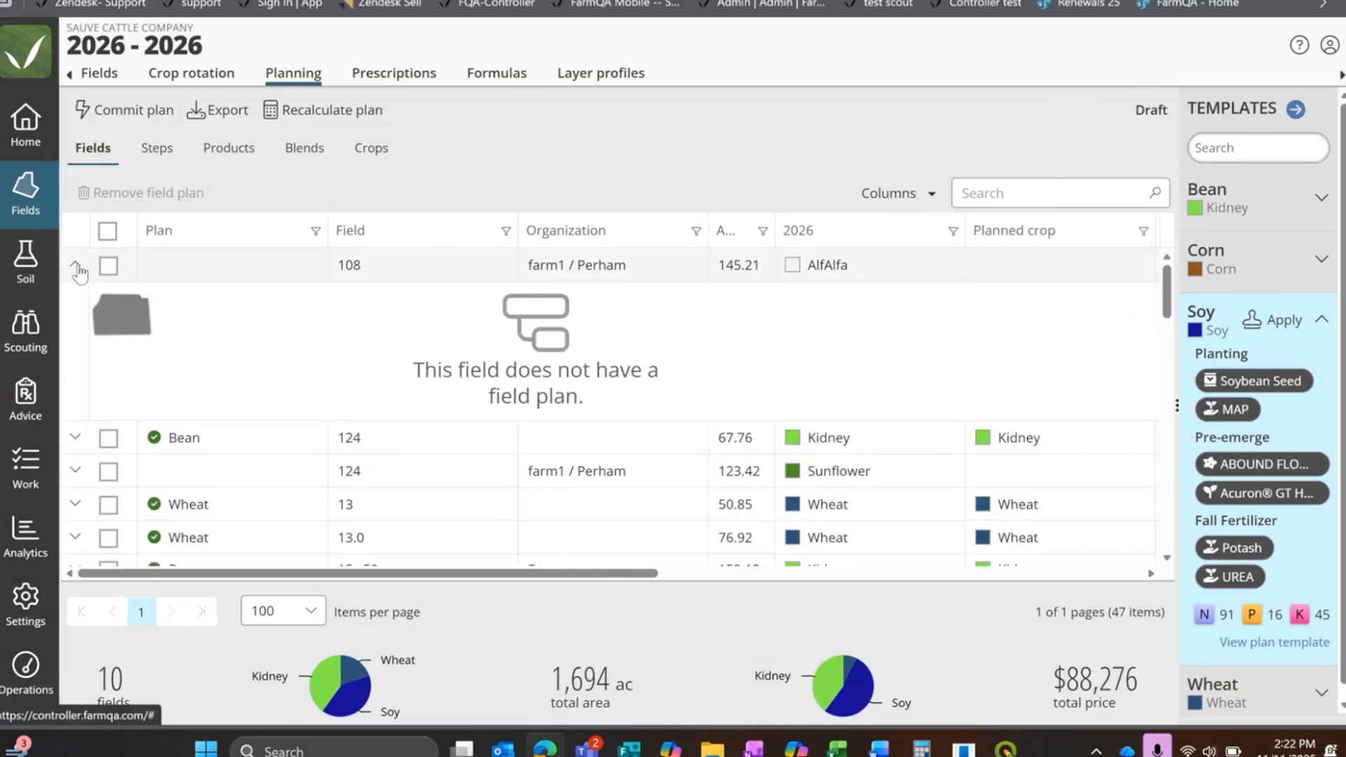
{"action": "left_click", "coordinate": [75, 264]}
{"action": "left_click", "coordinate": [75, 297]}
{"action": "scroll", "coordinate": [536, 426], "scroll_direction": "up", "scroll_amount": 2}
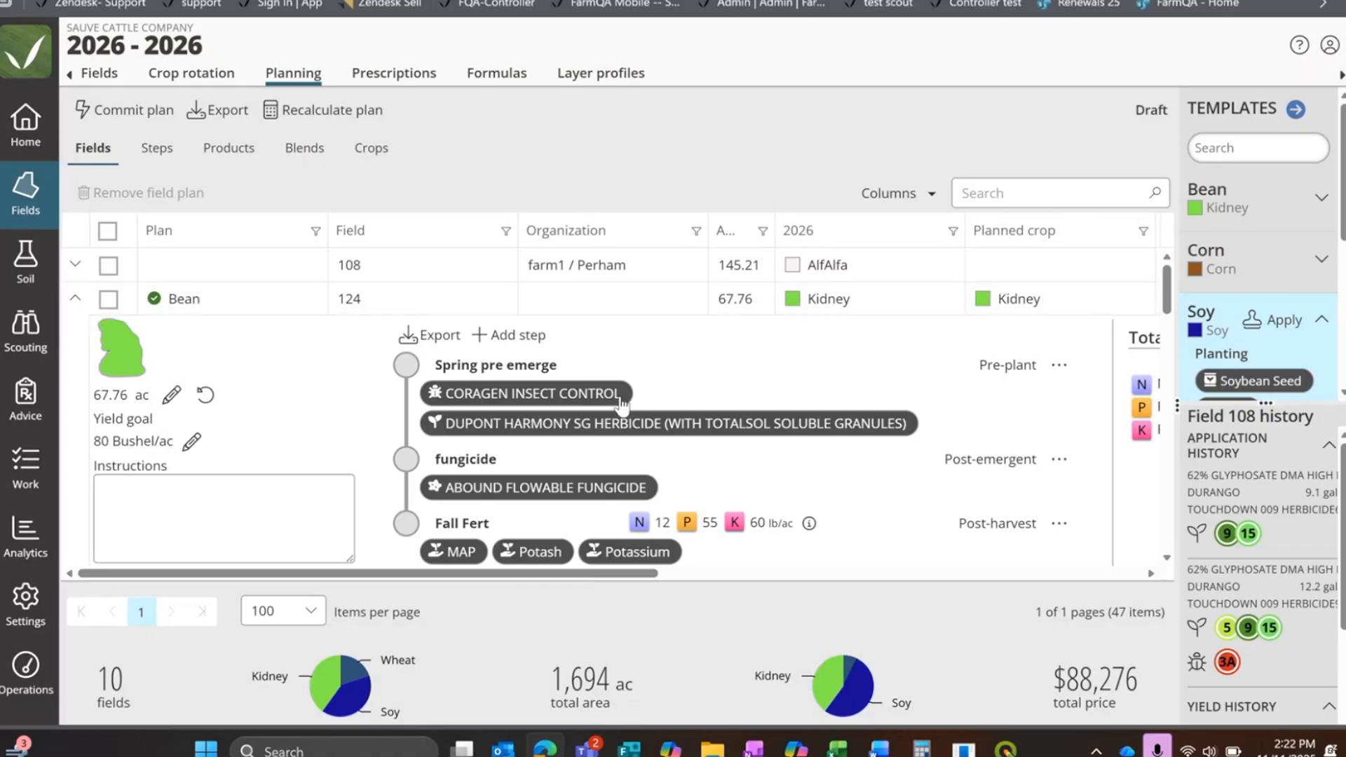
{"action": "scroll", "coordinate": [638, 476], "scroll_direction": "down", "scroll_amount": 1}
{"action": "scroll", "coordinate": [637, 478], "scroll_direction": "up", "scroll_amount": 1}
Step: Delete the fungicide step from field 124's Bean plan
{"action": "left_click", "coordinate": [1059, 459]}
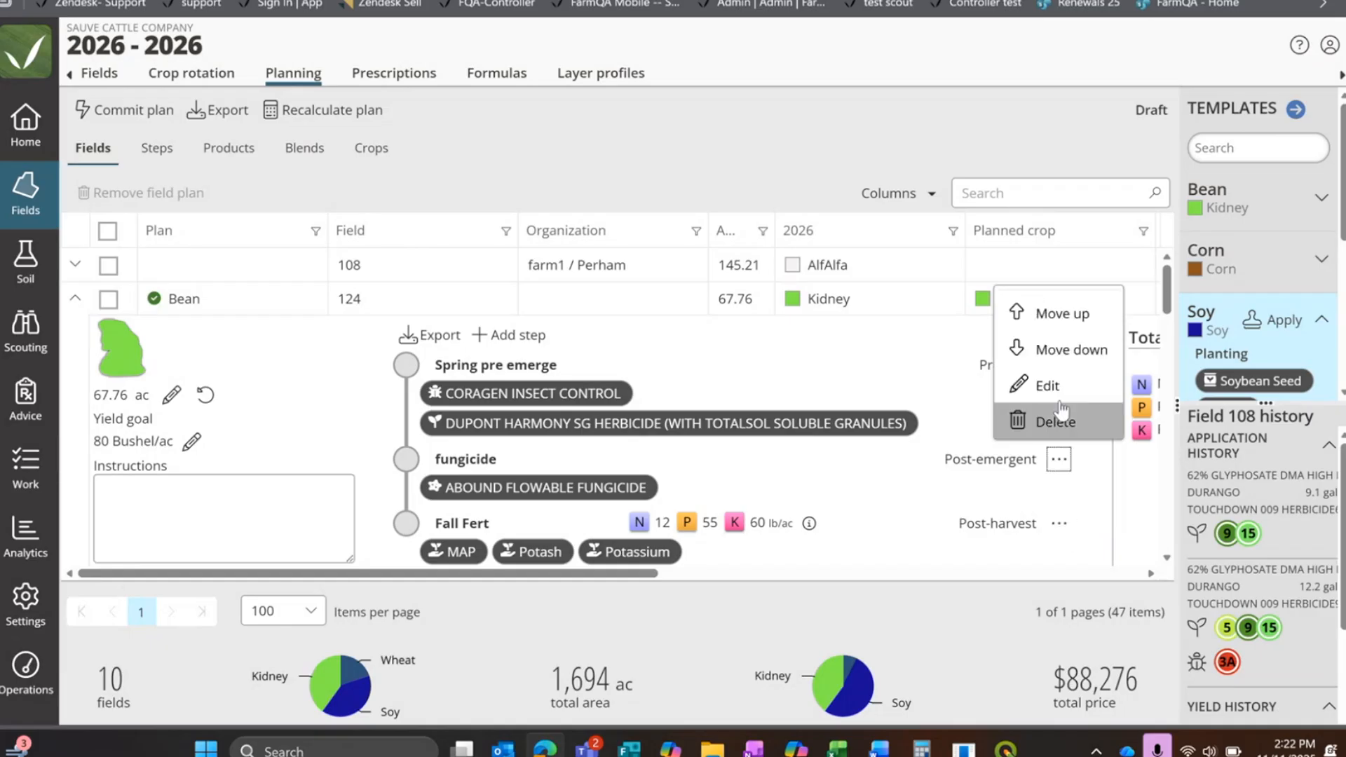
{"action": "left_click", "coordinate": [1066, 421]}
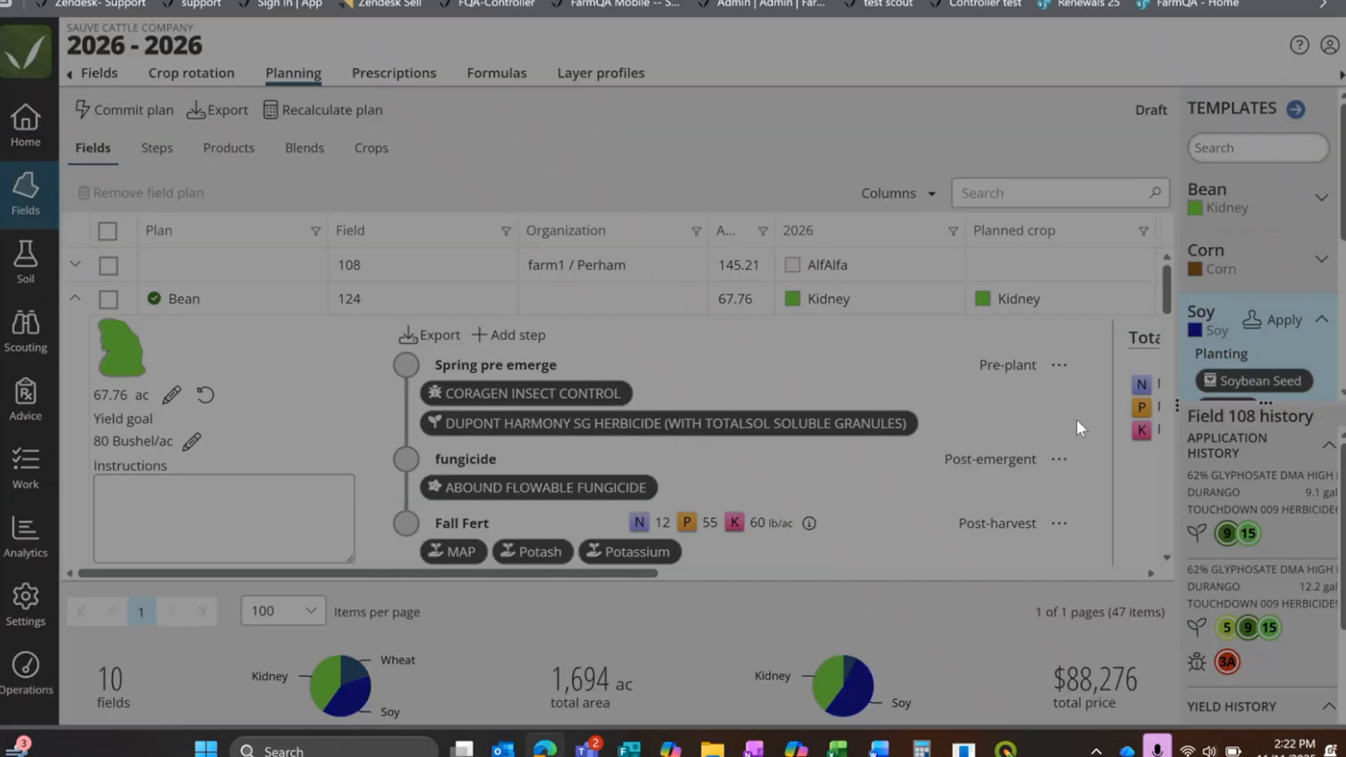
{"action": "left_click", "coordinate": [665, 212]}
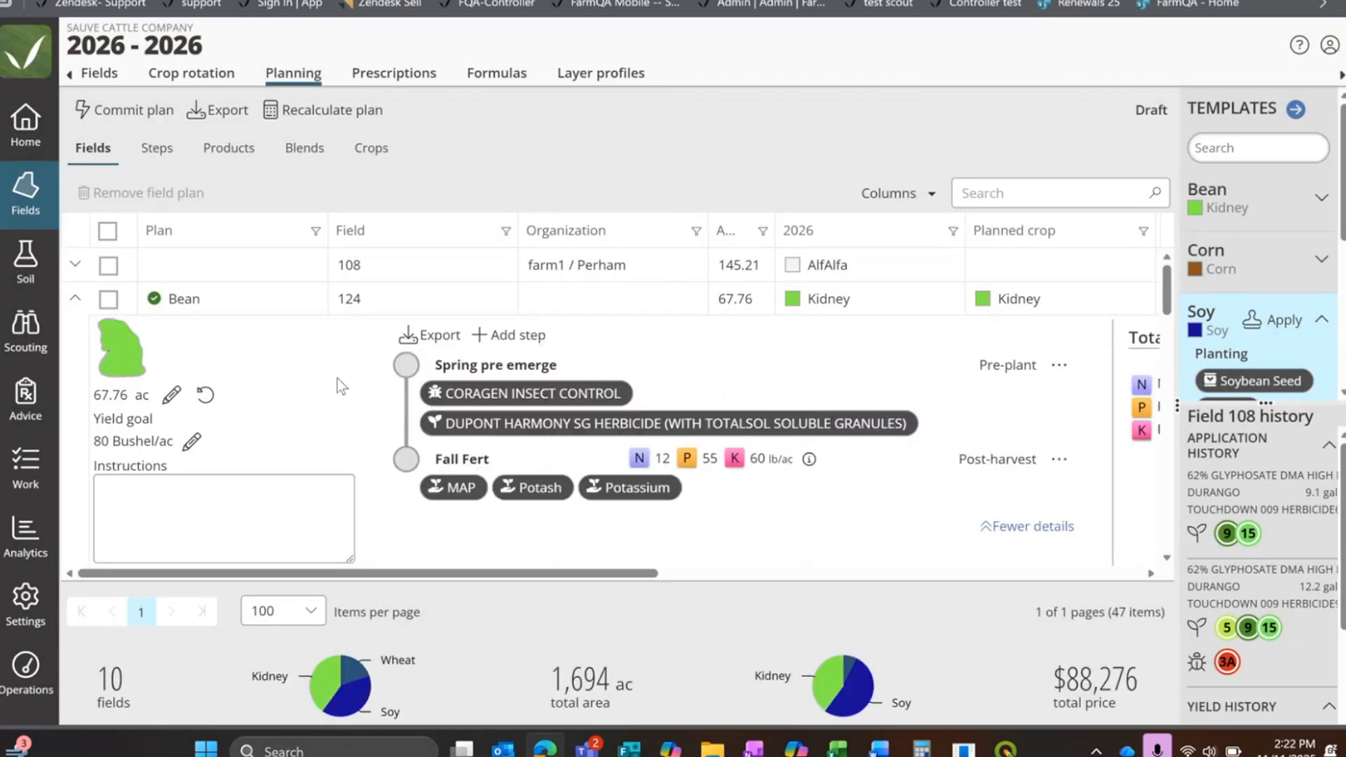
Step: Set the yield goal of field 124's Bean plan to 90 Bushel/ac
{"action": "scroll", "coordinate": [1049, 436], "scroll_direction": "down", "scroll_amount": 2}
{"action": "scroll", "coordinate": [1046, 444], "scroll_direction": "up", "scroll_amount": 2}
{"action": "left_click", "coordinate": [192, 441]}
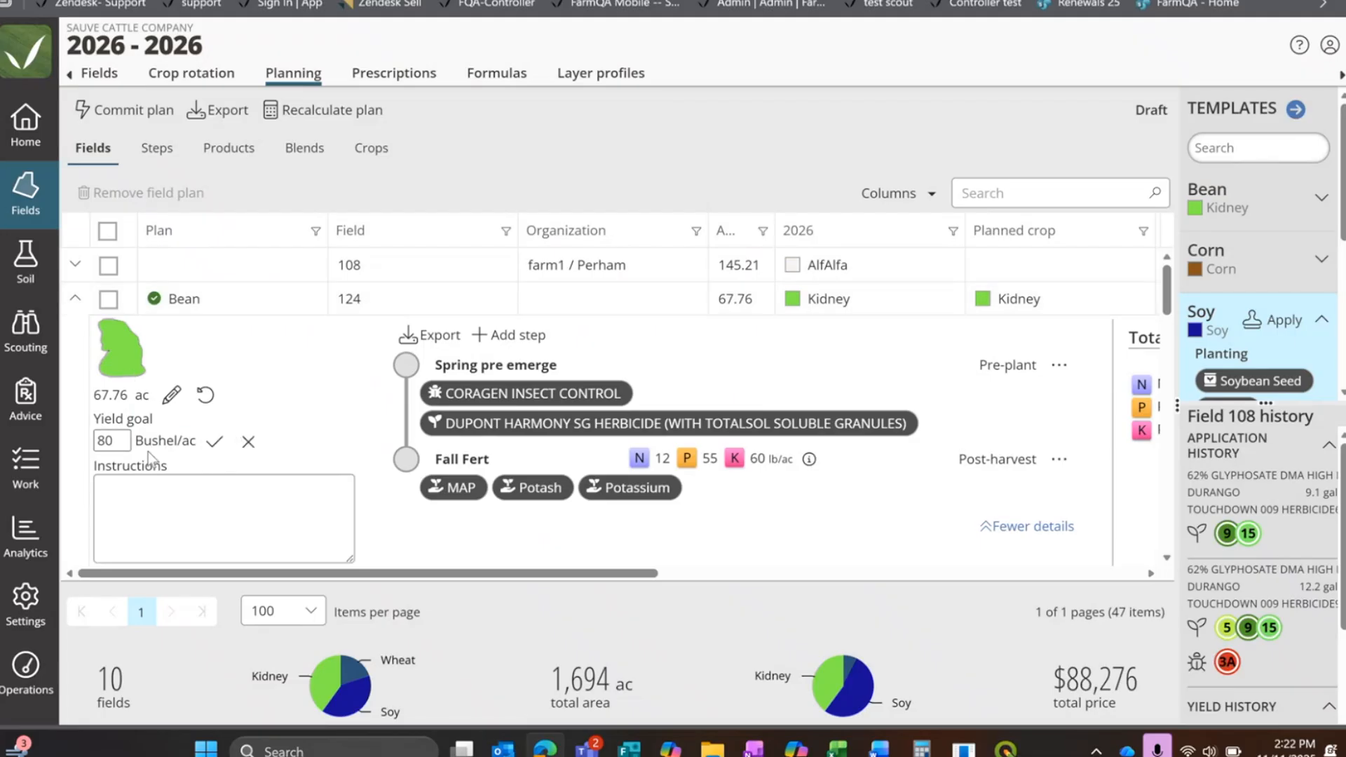
{"action": "left_click", "coordinate": [121, 444]}
{"action": "left_click", "coordinate": [212, 440]}
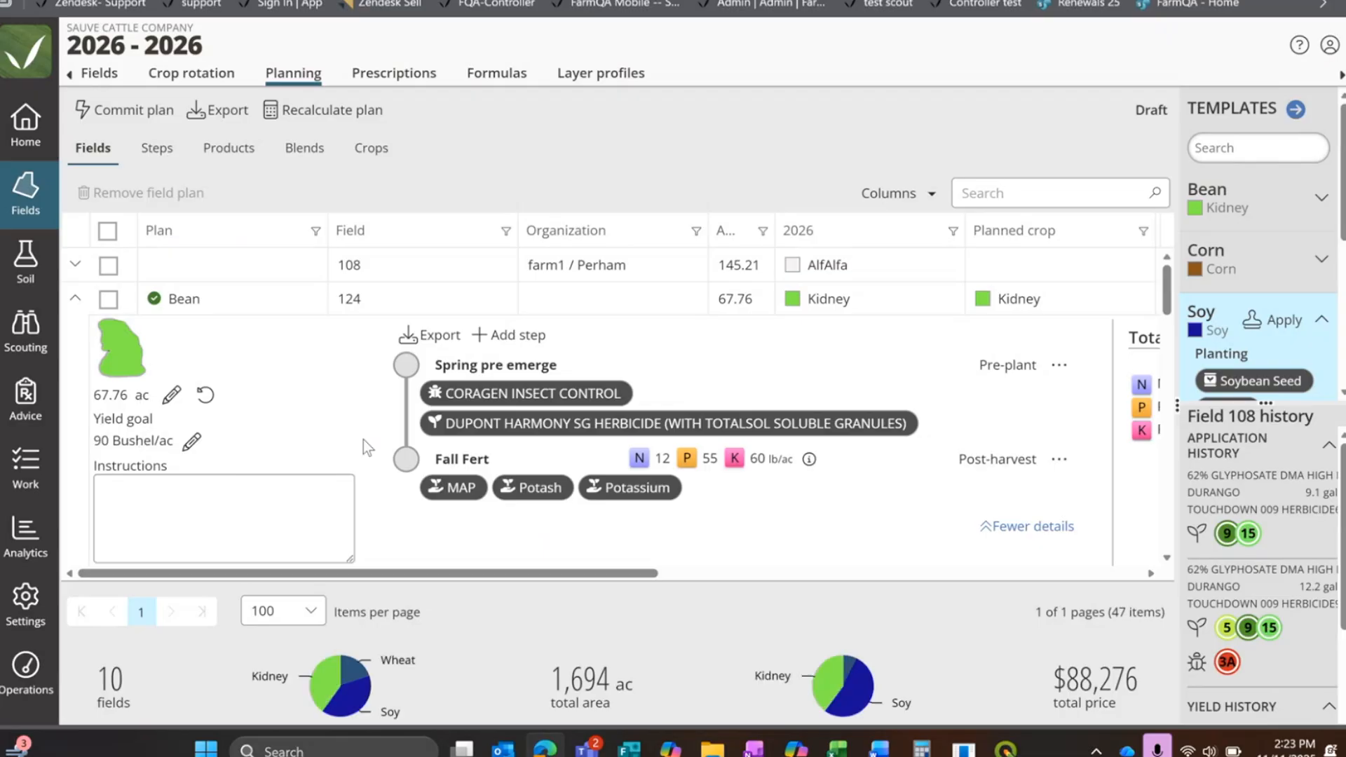
Step: Widen the field table further and examine field 124's total nutrients, nutrient goals and ingredient summary
{"action": "scroll", "coordinate": [255, 402], "scroll_direction": "down", "scroll_amount": 3}
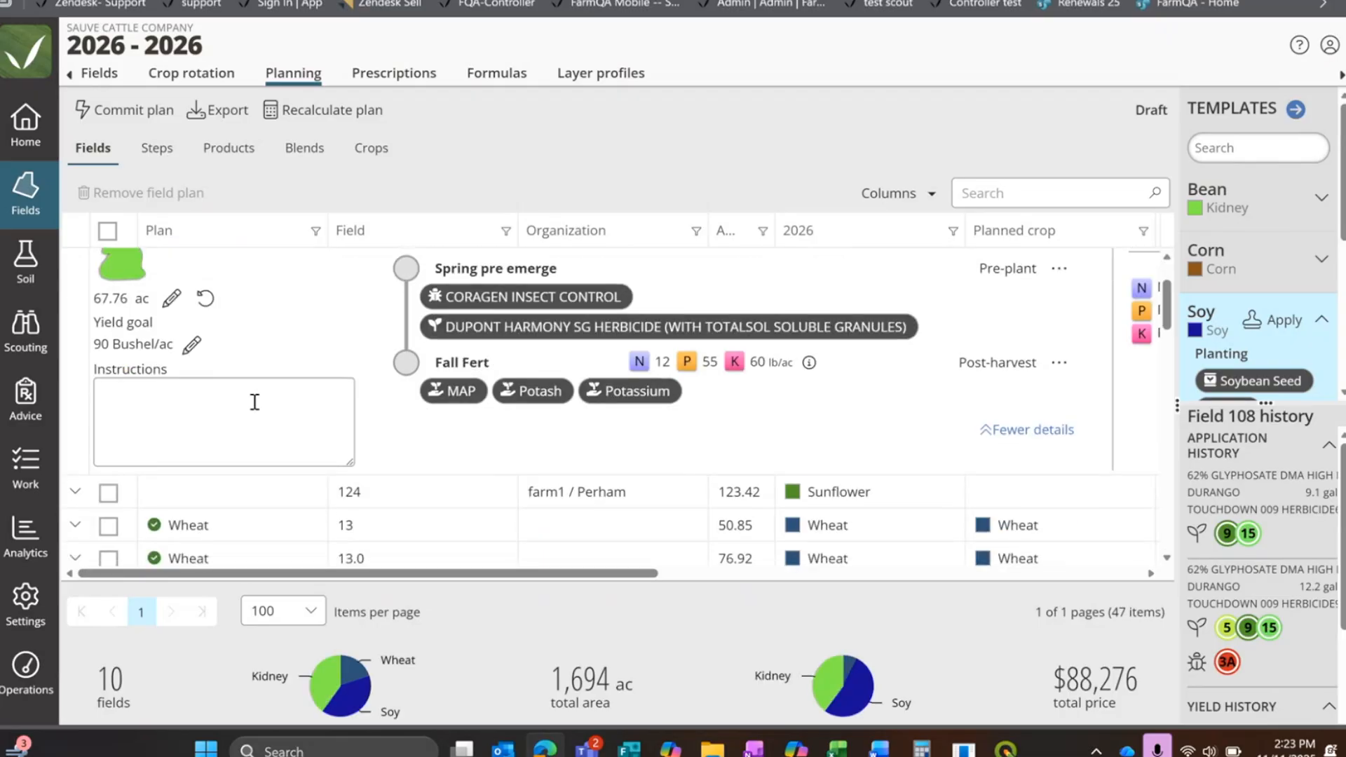
{"action": "scroll", "coordinate": [256, 402], "scroll_direction": "up", "scroll_amount": 3}
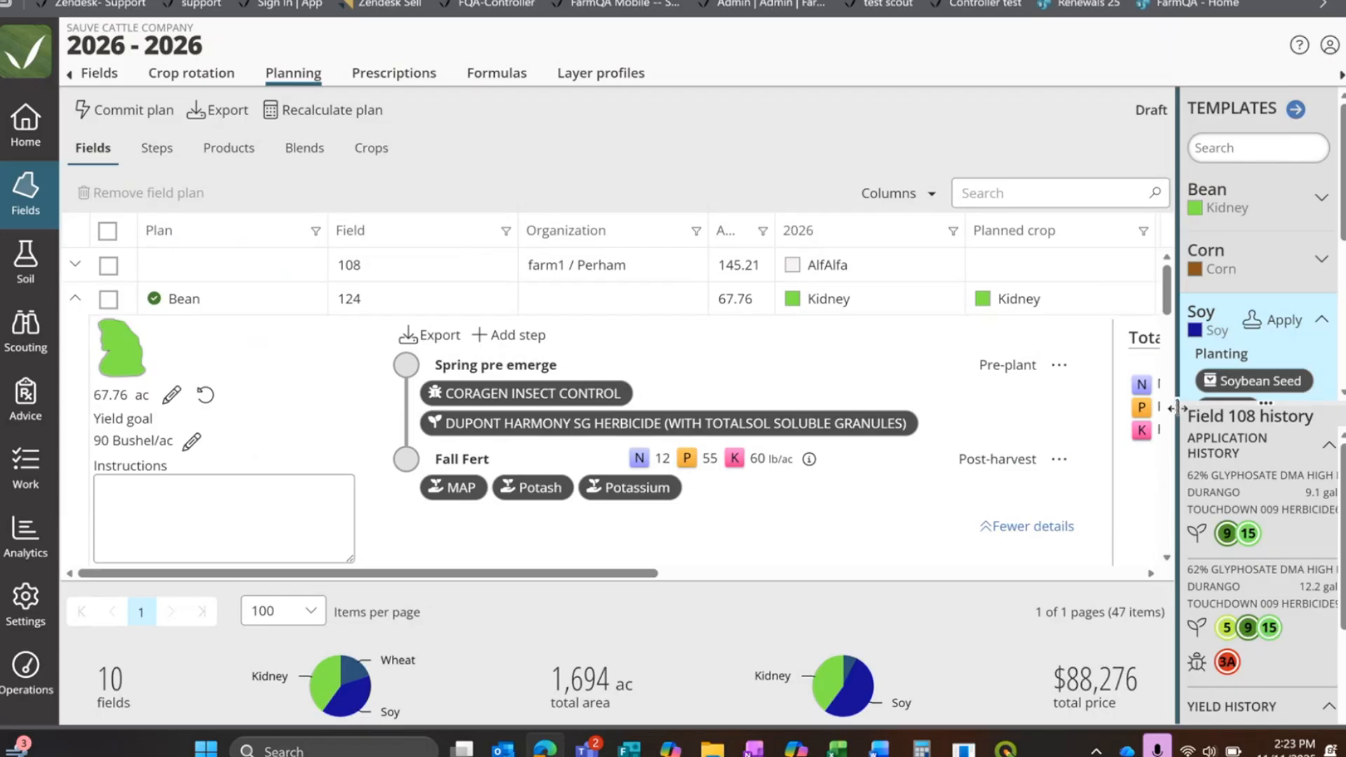
{"action": "left_click_drag", "start_coordinate": [1177, 412], "coordinate": [1335, 411]}
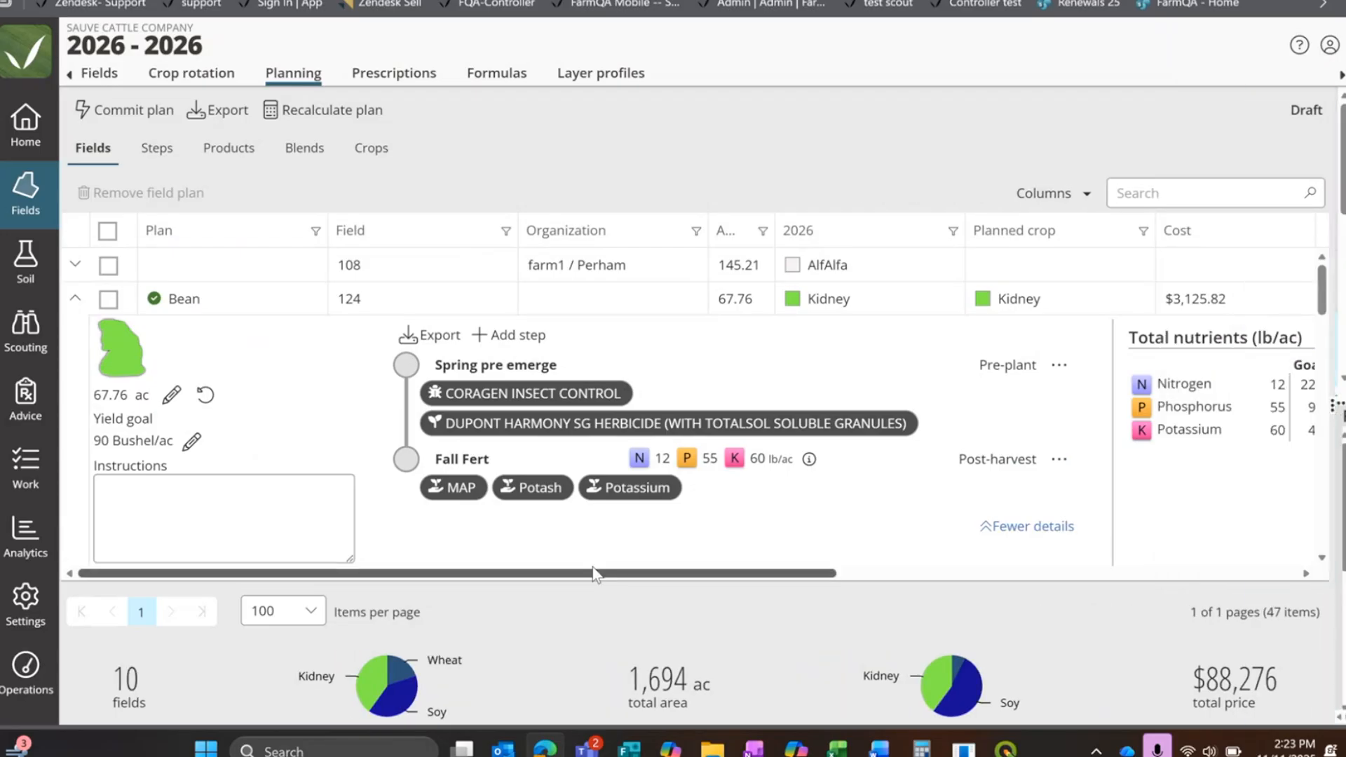
{"action": "left_click_drag", "start_coordinate": [592, 576], "coordinate": [890, 590]}
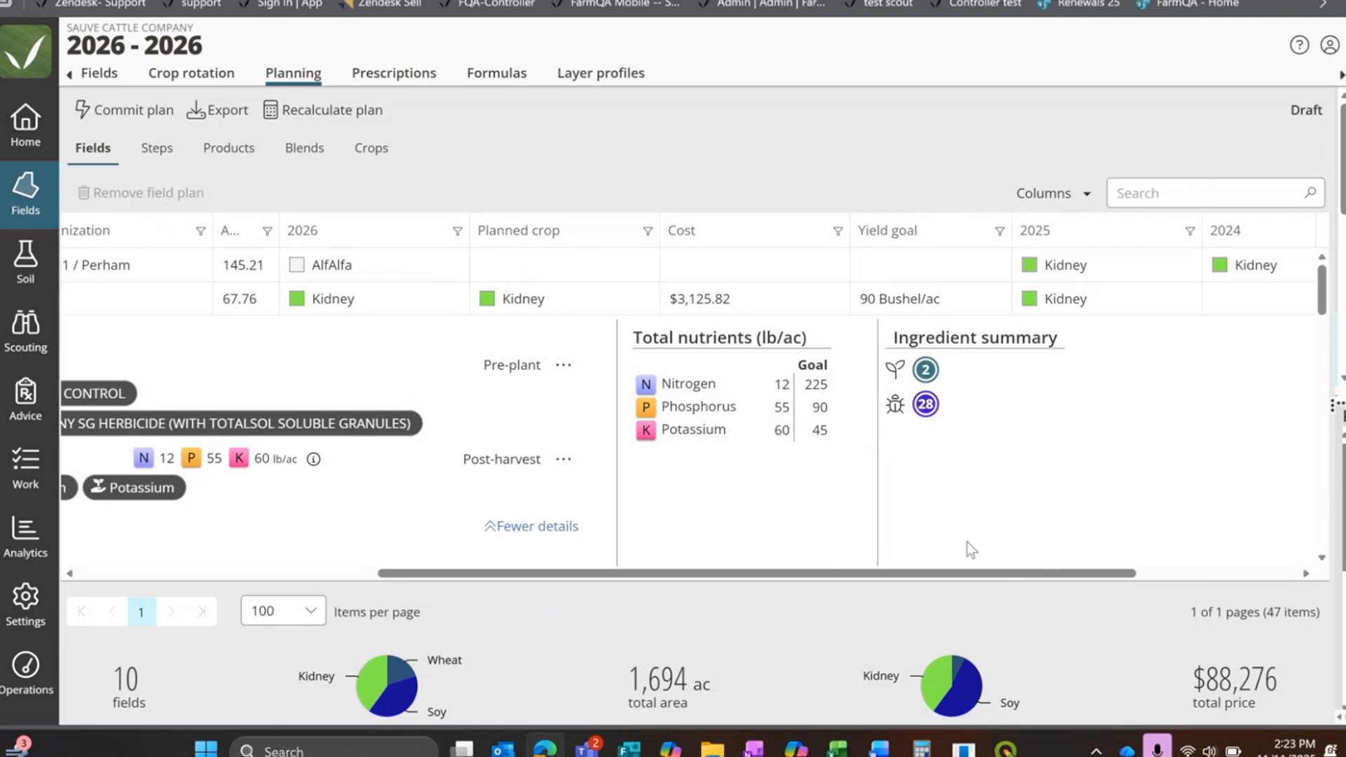
{"action": "left_click_drag", "start_coordinate": [982, 575], "coordinate": [679, 545]}
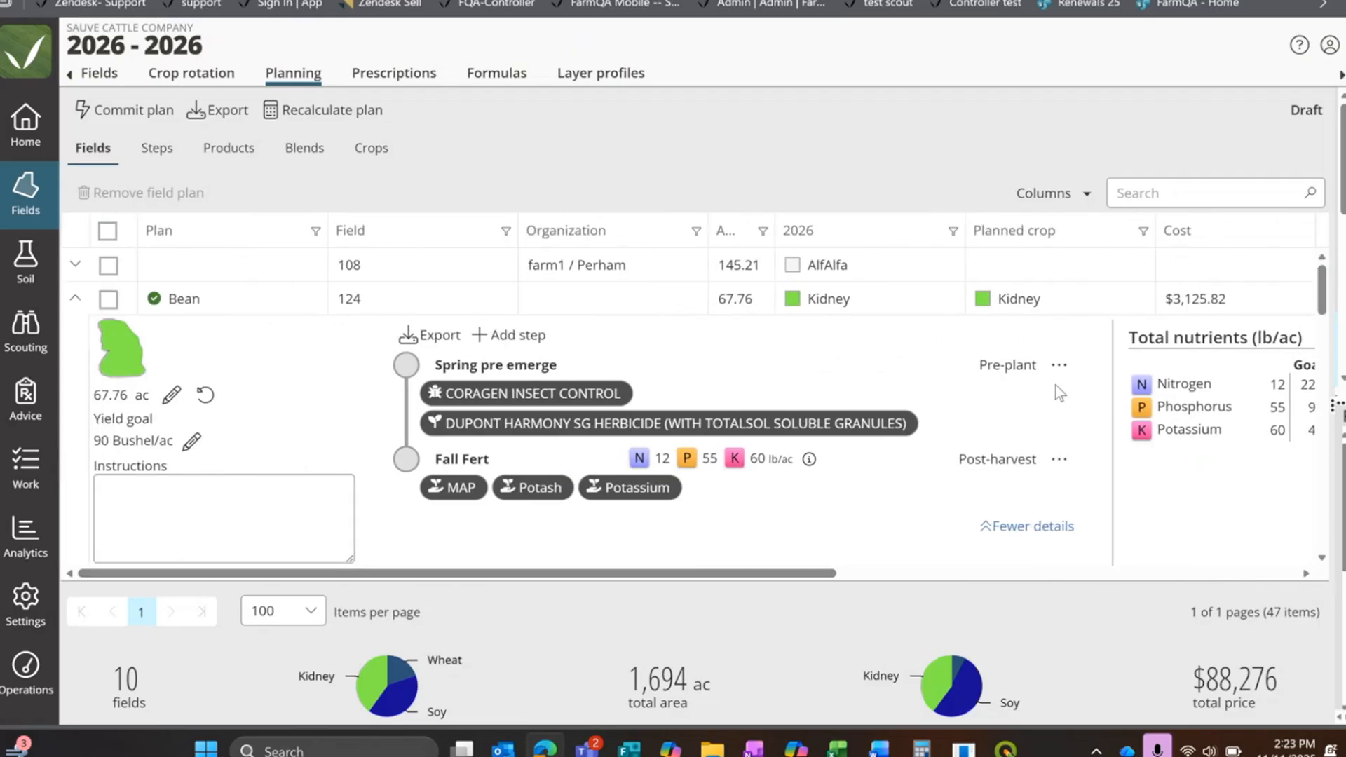
Step: Try to set the CORAGEN INSECT CONTROL rate to 8 fl oz/ac in field 124's Spring pre emerge step, and collapse the field's details
{"action": "left_click", "coordinate": [1058, 364]}
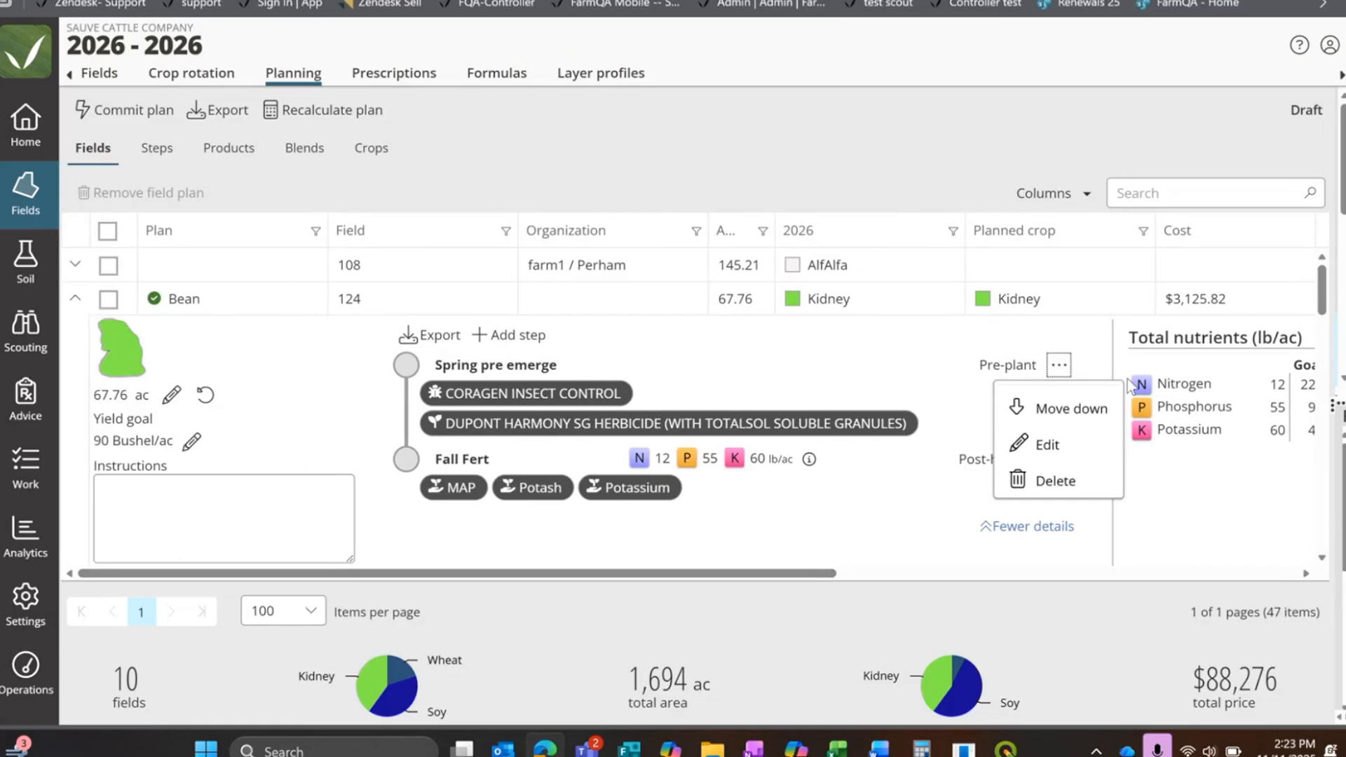
{"action": "left_click", "coordinate": [1012, 444]}
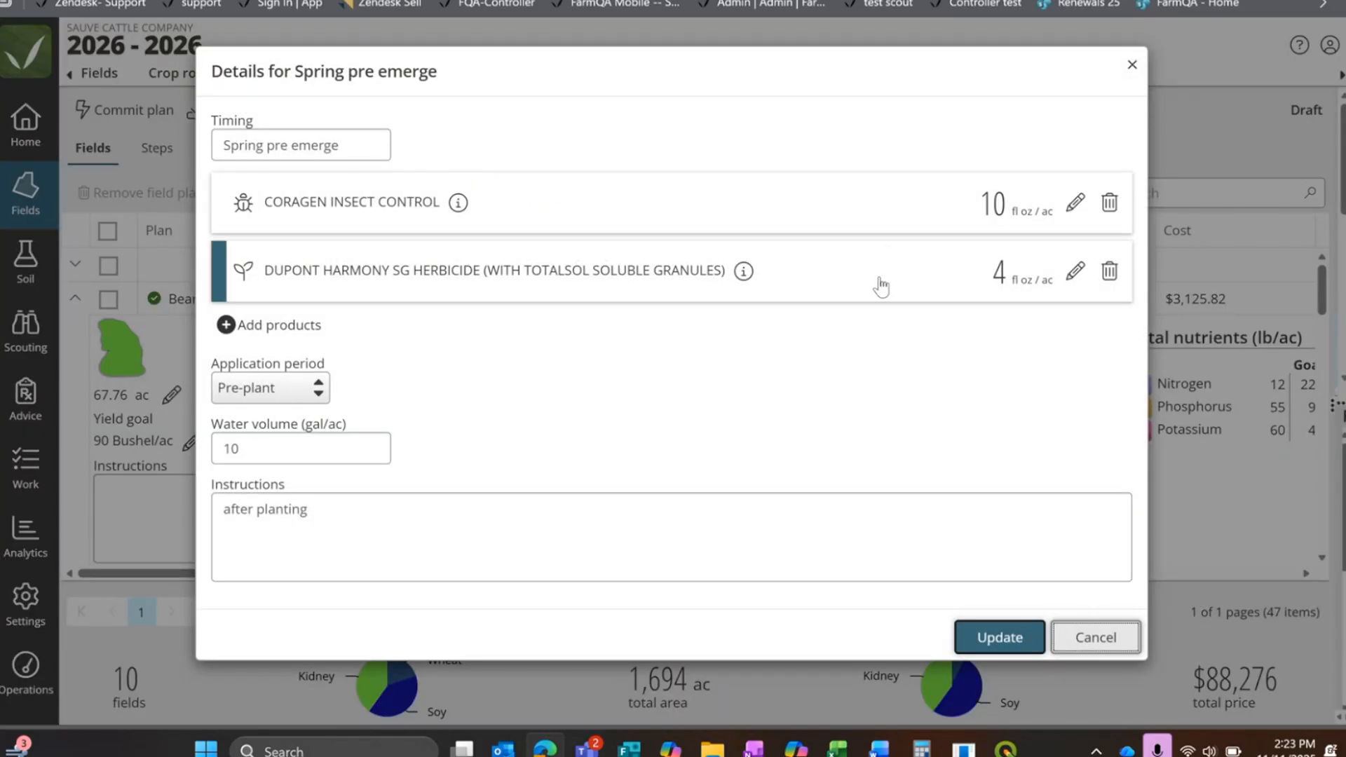
{"action": "left_click", "coordinate": [1076, 204]}
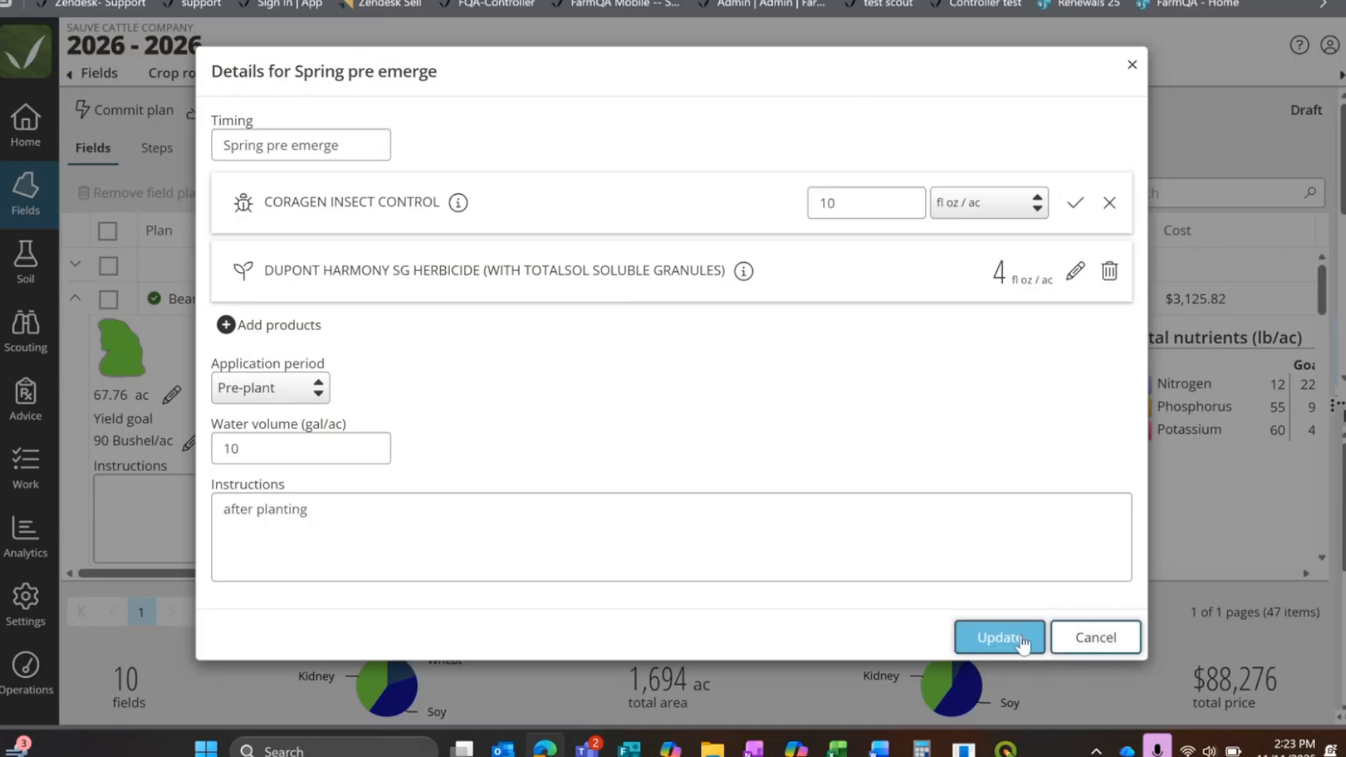
{"action": "double_click", "coordinate": [846, 206]}
{"action": "type", "text": "8"}
{"action": "left_click", "coordinate": [1009, 641]}
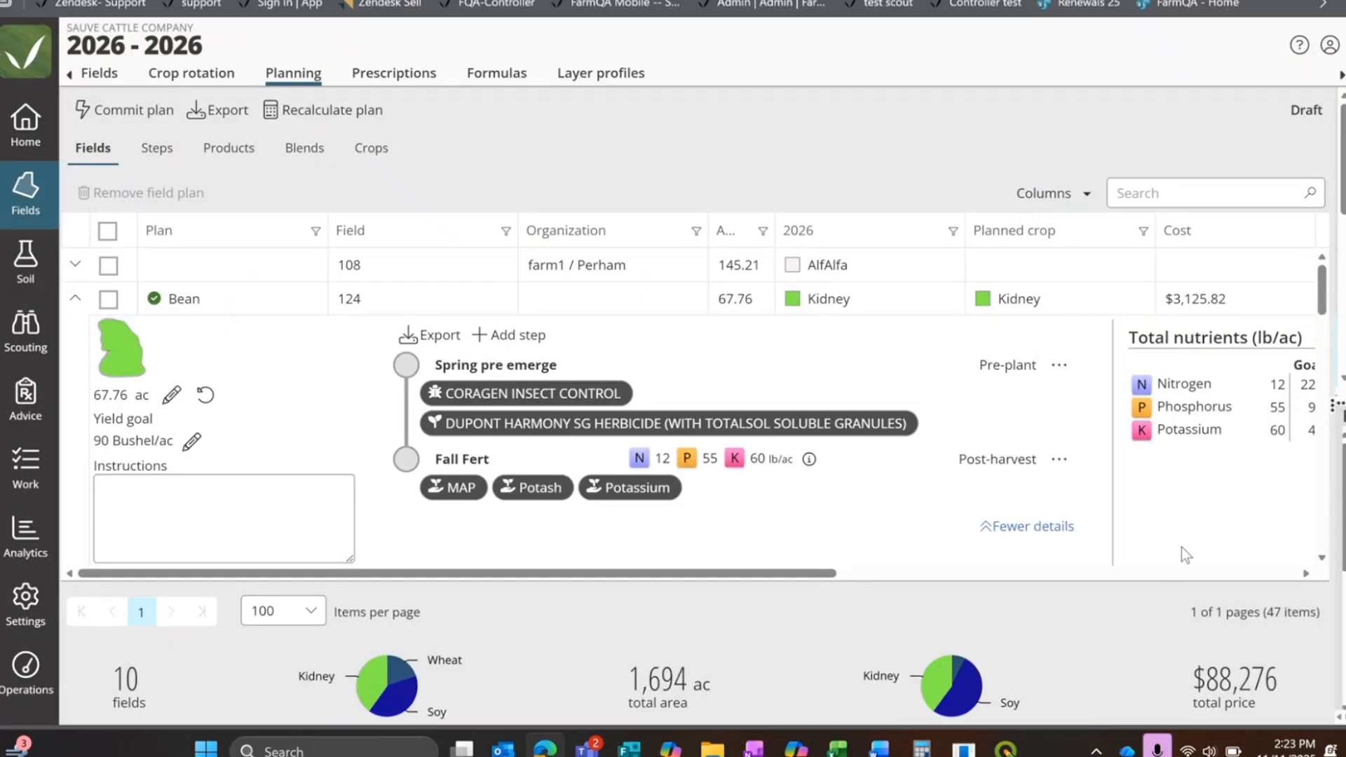
{"action": "left_click", "coordinate": [75, 300]}
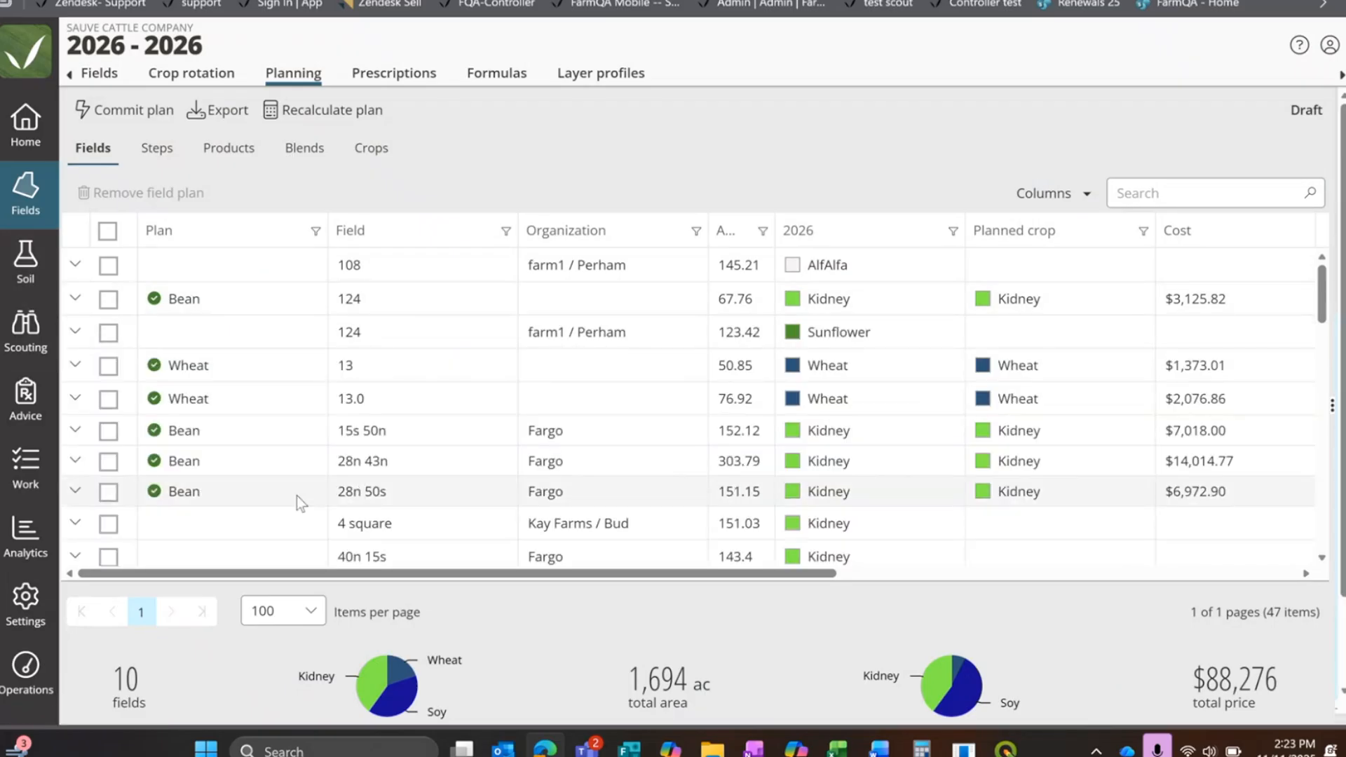
{"action": "scroll", "coordinate": [292, 498], "scroll_direction": "down", "scroll_amount": 4}
{"action": "scroll", "coordinate": [288, 498], "scroll_direction": "up", "scroll_amount": 5}
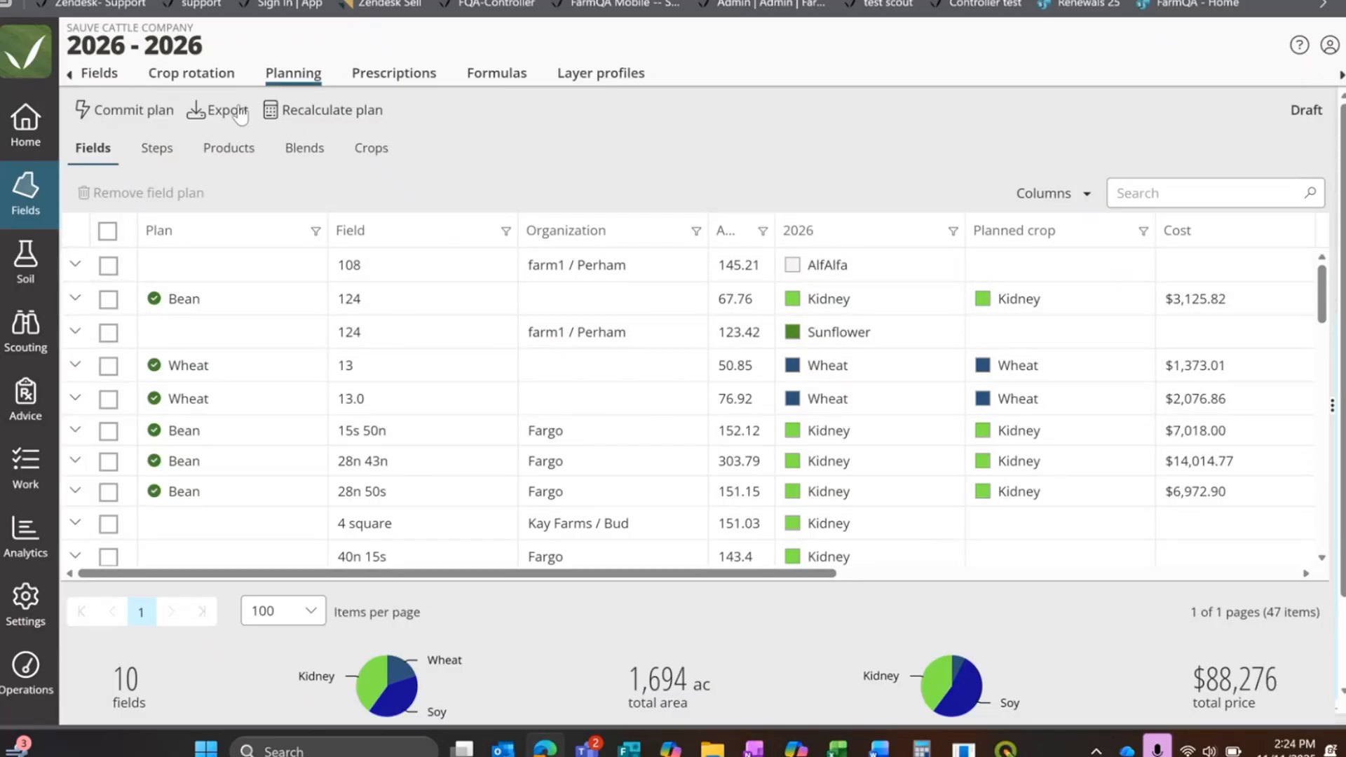
{"action": "left_click", "coordinate": [212, 111]}
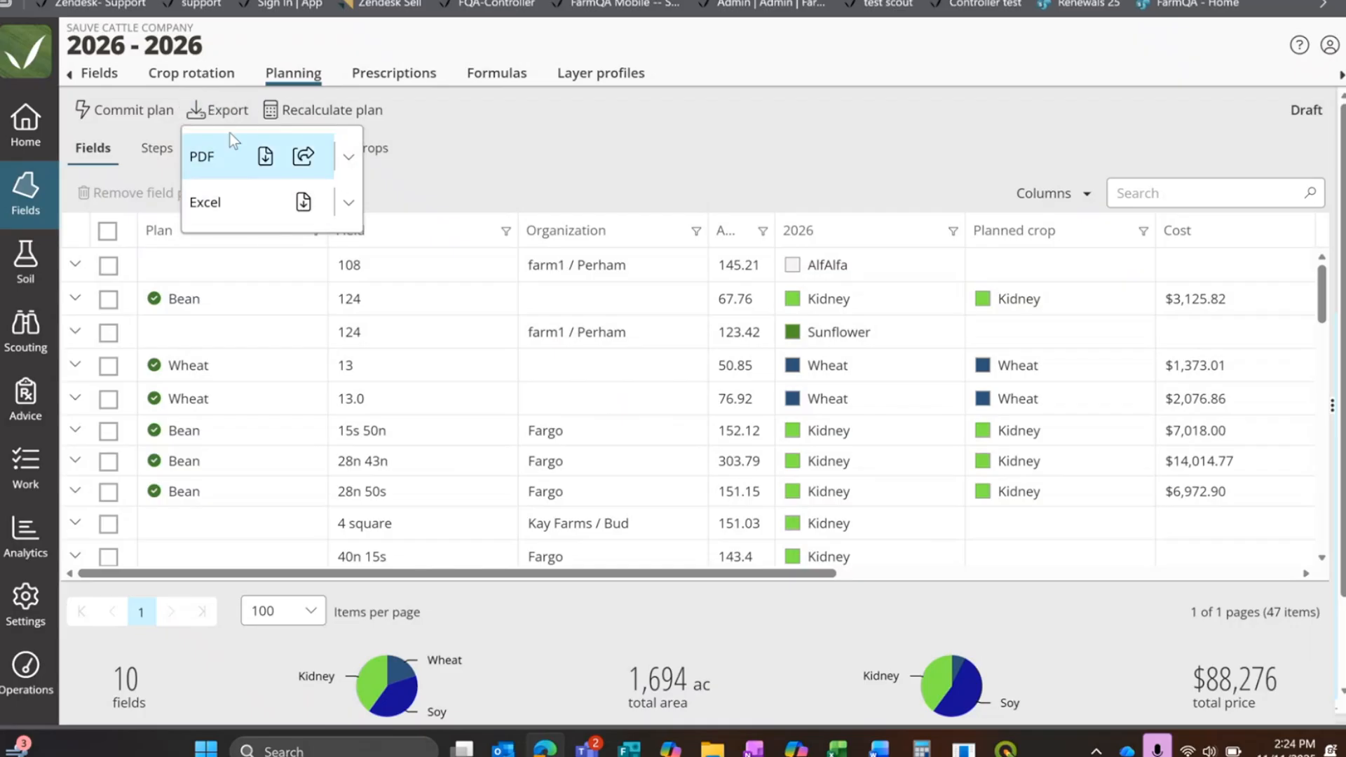
{"action": "left_click", "coordinate": [265, 157]}
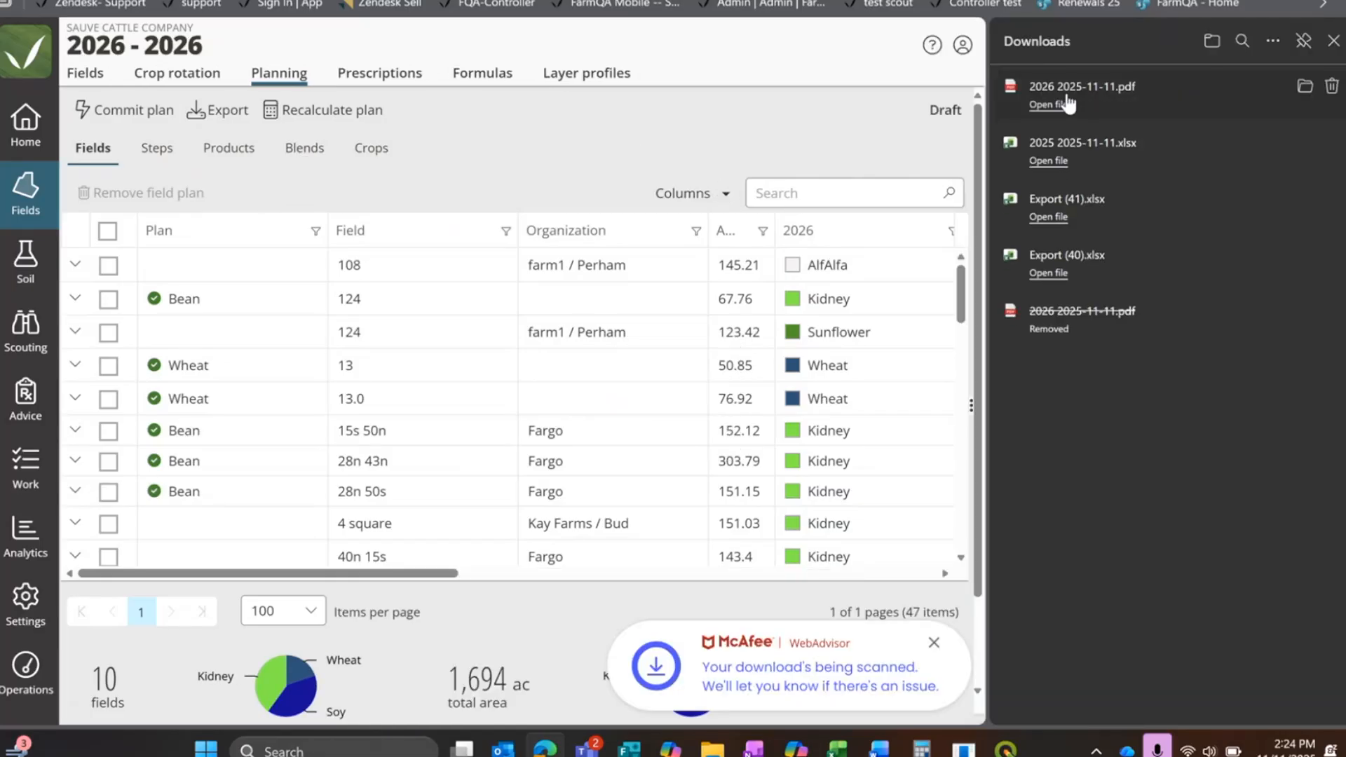
{"action": "left_click", "coordinate": [1042, 104]}
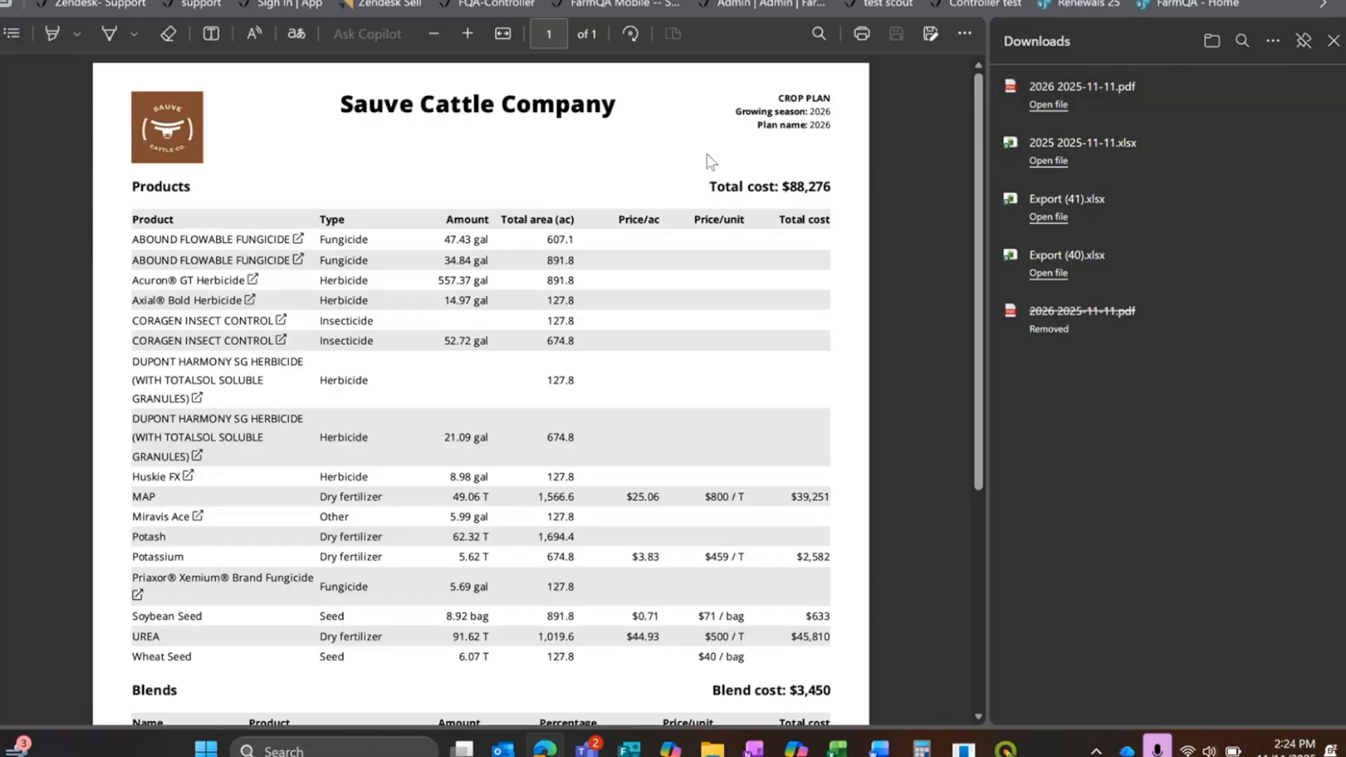
Step: Examine the products, blends and seed detail in the exported crop plan PDF, and close the file
{"action": "scroll", "coordinate": [668, 250], "scroll_direction": "down", "scroll_amount": 2}
{"action": "scroll", "coordinate": [617, 276], "scroll_direction": "down", "scroll_amount": 3}
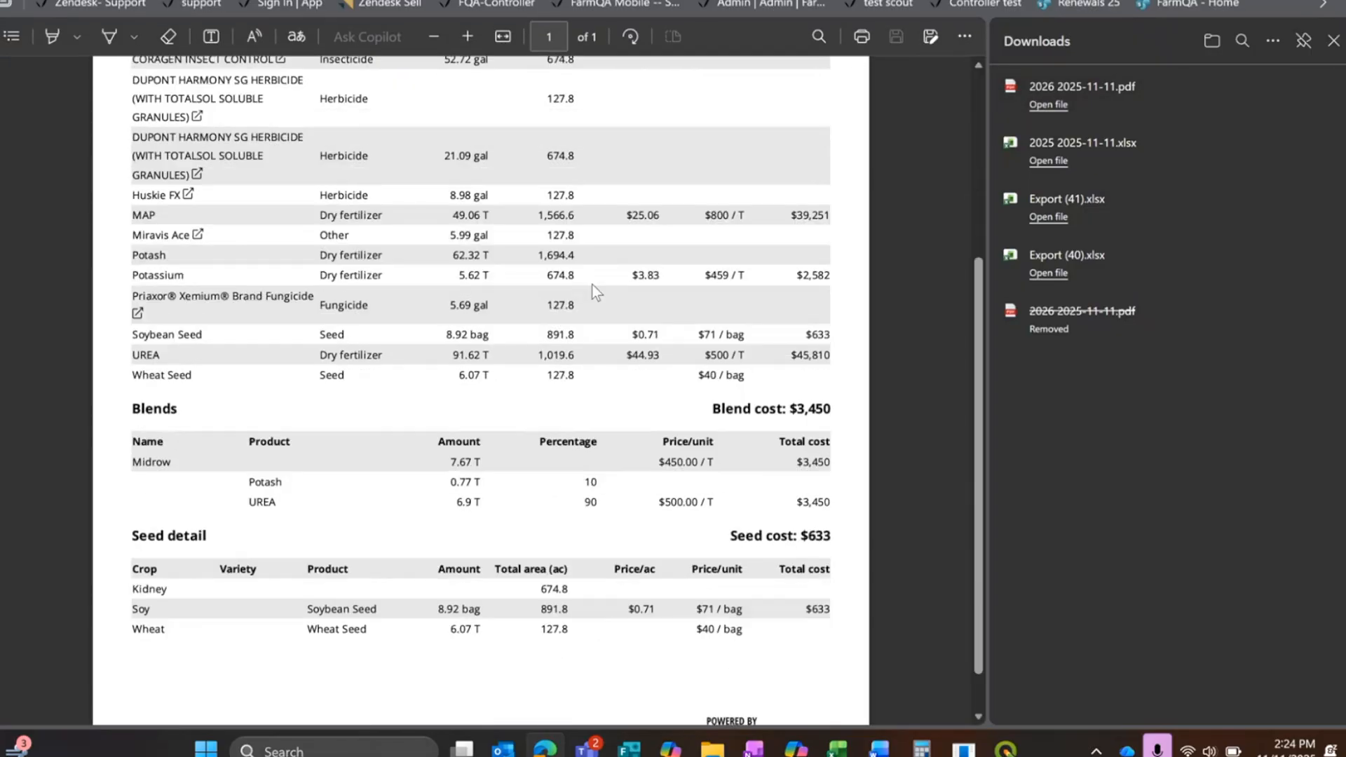
{"action": "scroll", "coordinate": [308, 252], "scroll_direction": "up", "scroll_amount": 5}
{"action": "scroll", "coordinate": [313, 257], "scroll_direction": "down", "scroll_amount": 3}
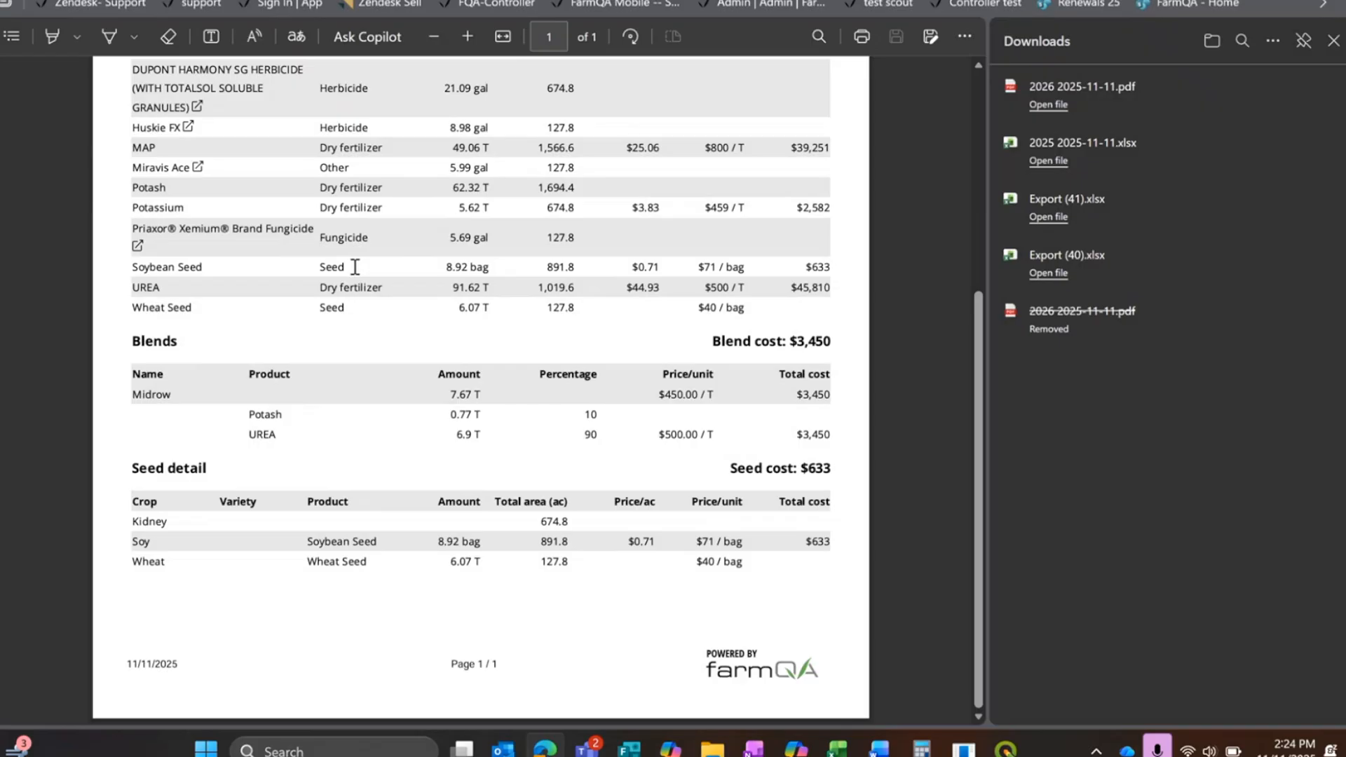
{"action": "scroll", "coordinate": [354, 264], "scroll_direction": "up", "scroll_amount": 3}
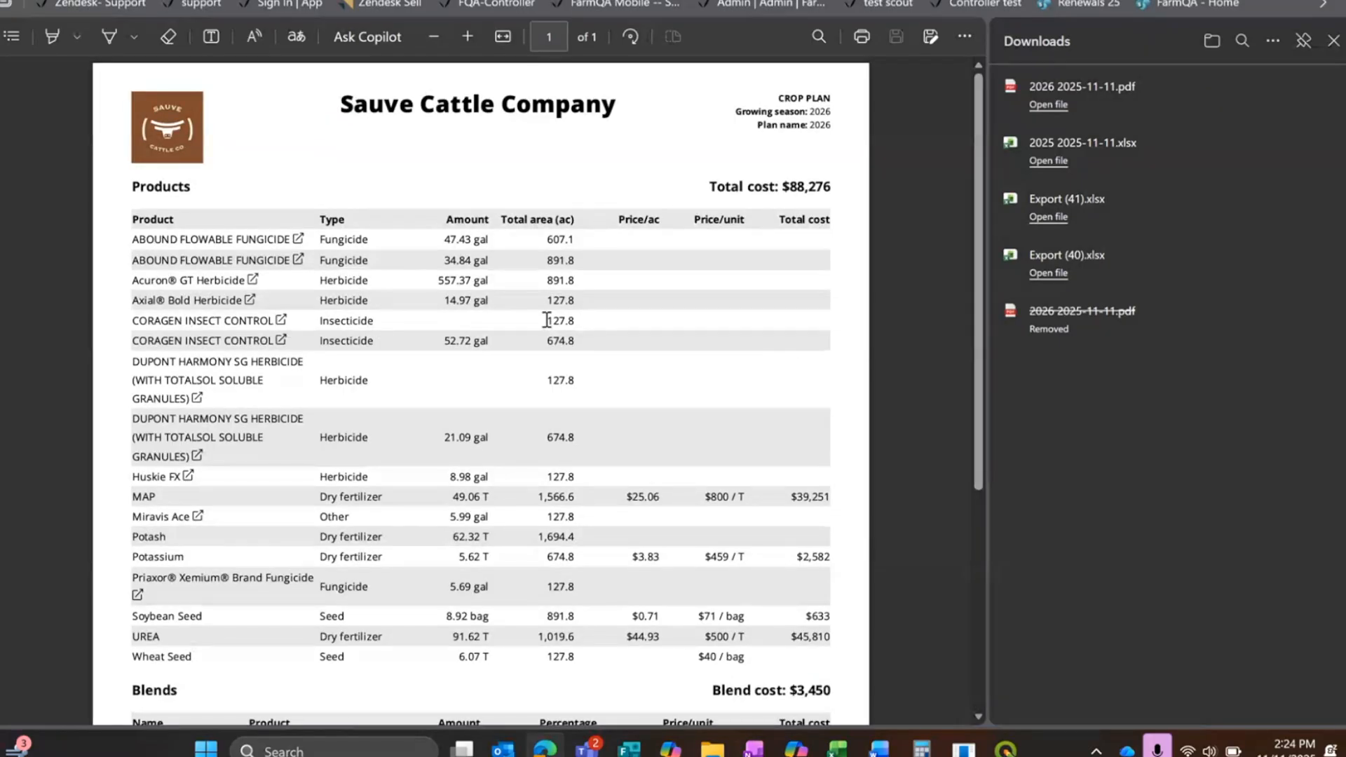
{"action": "scroll", "coordinate": [469, 306], "scroll_direction": "down", "scroll_amount": 1}
{"action": "scroll", "coordinate": [805, 249], "scroll_direction": "down", "scroll_amount": 2}
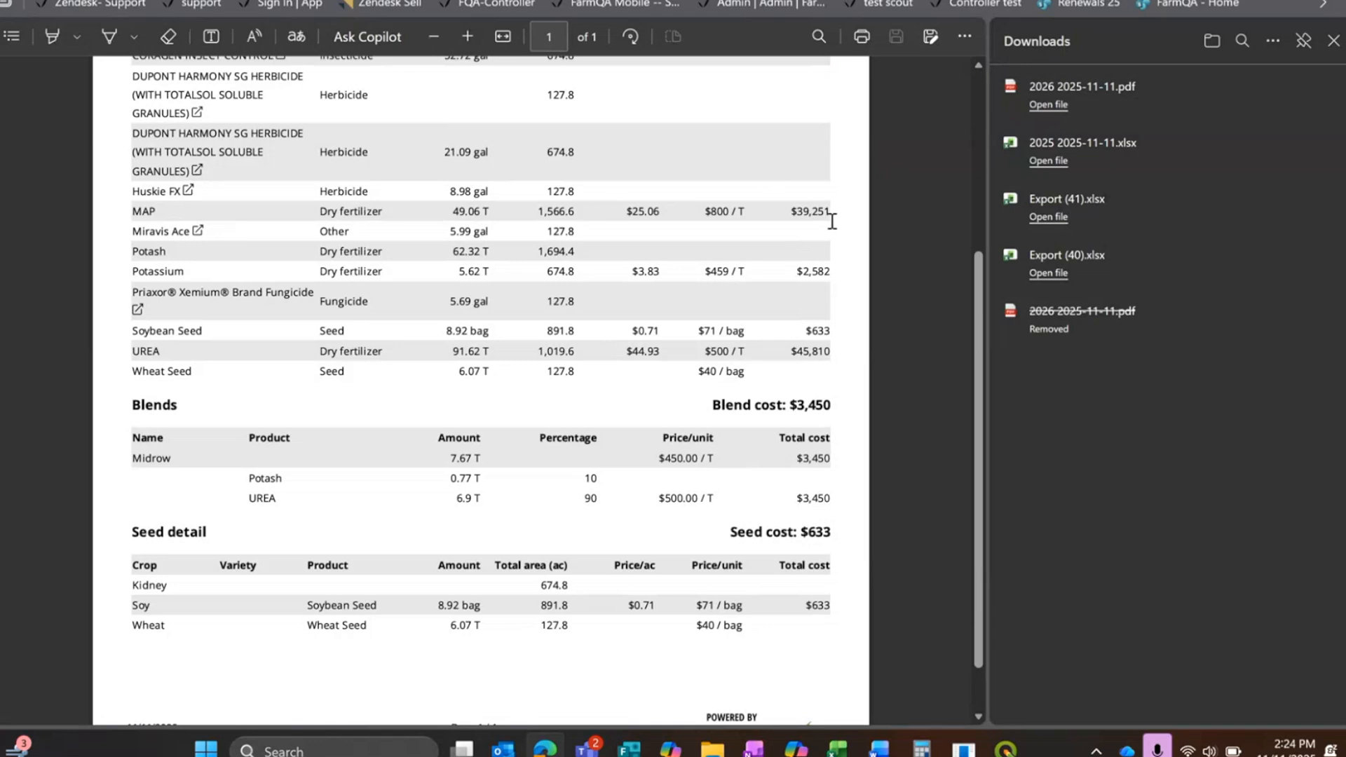
{"action": "left_click", "coordinate": [1333, 39]}
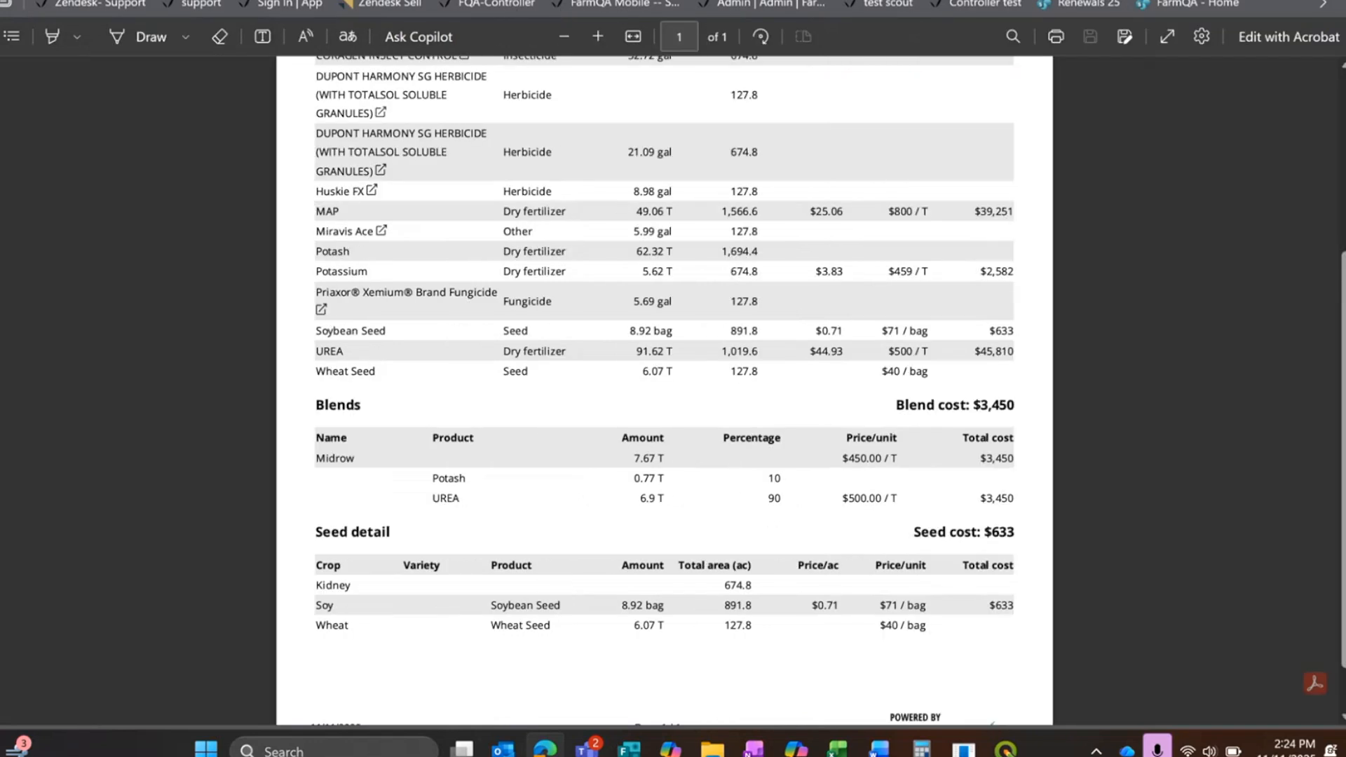
{"action": "key", "text": "ctrl+w"}
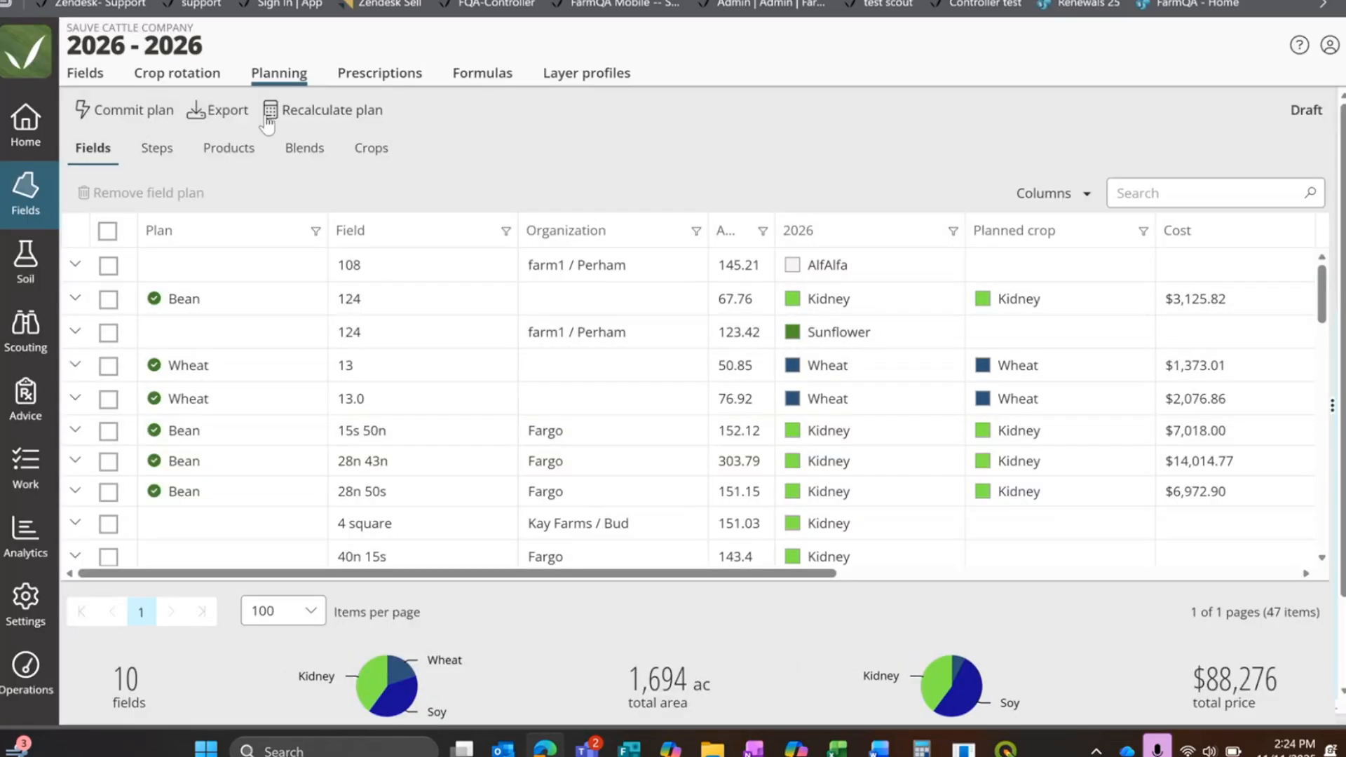
Step: Examine the PDF export options for the 2026 plan, including prices, field plans, header, orientation and page size
{"action": "left_click", "coordinate": [213, 110]}
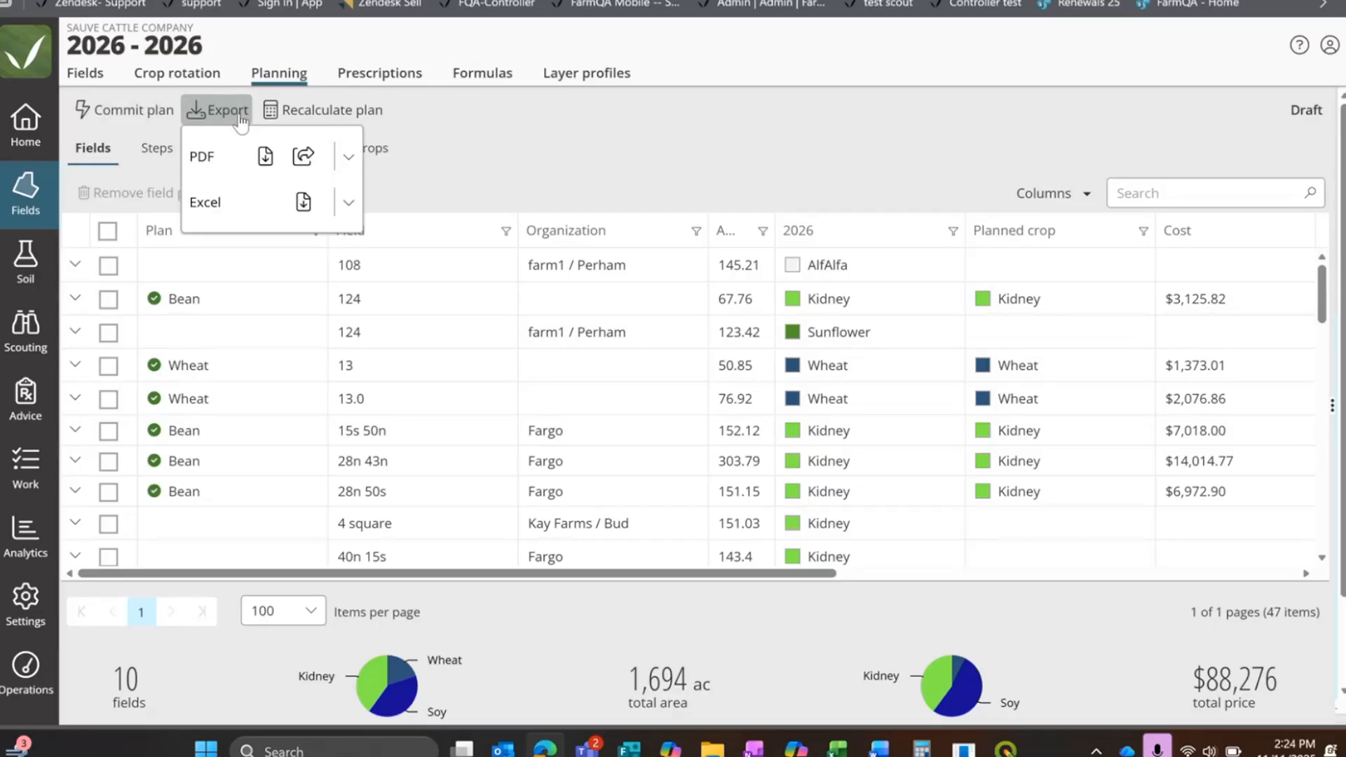
{"action": "left_click", "coordinate": [346, 158]}
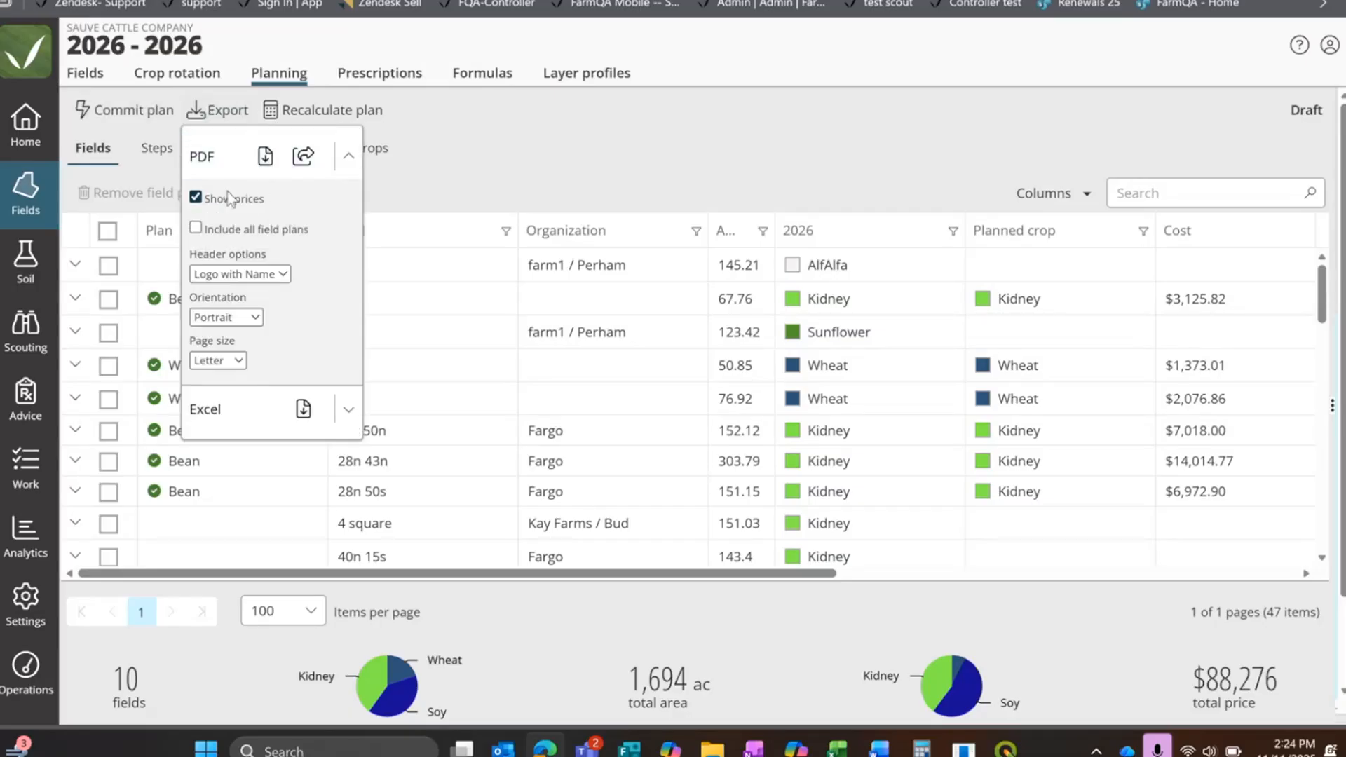
{"action": "left_click", "coordinate": [482, 166]}
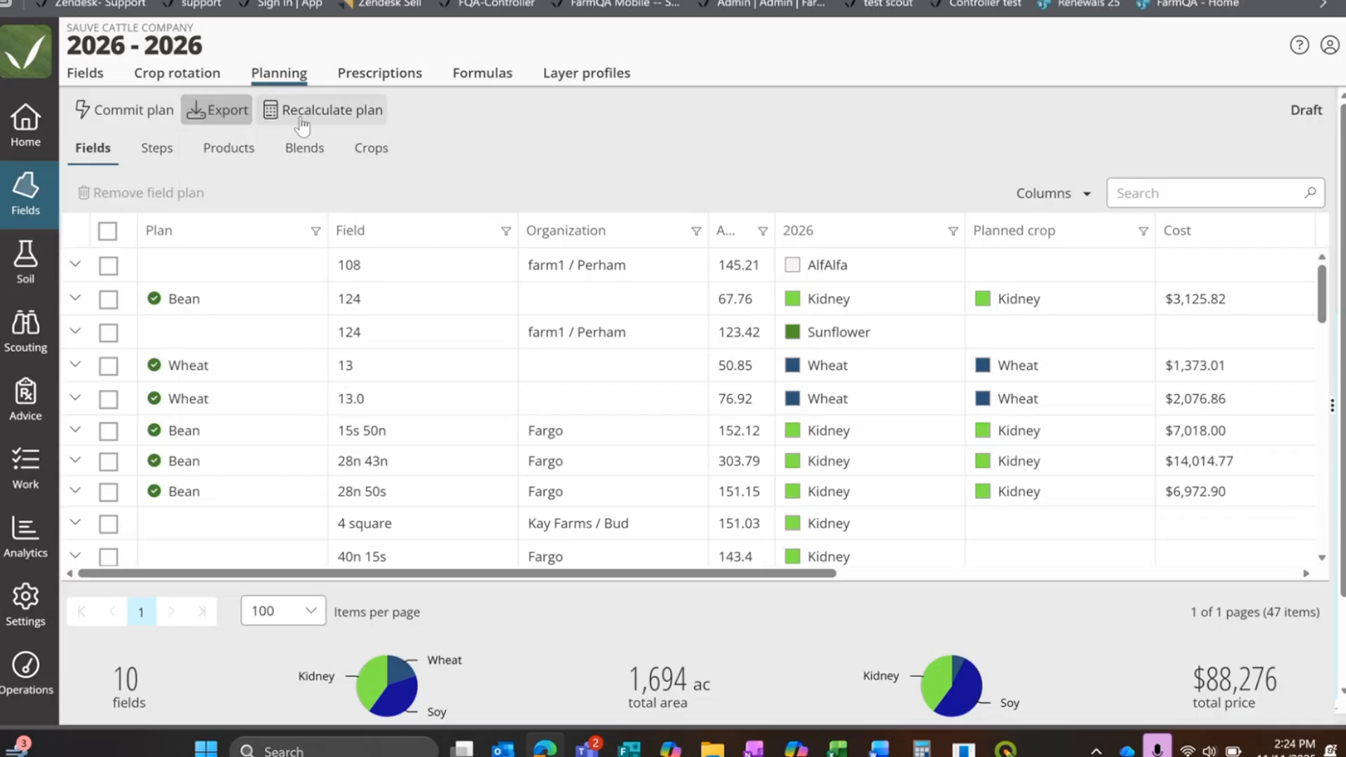
{"action": "left_click", "coordinate": [232, 112]}
{"action": "left_click", "coordinate": [301, 202]}
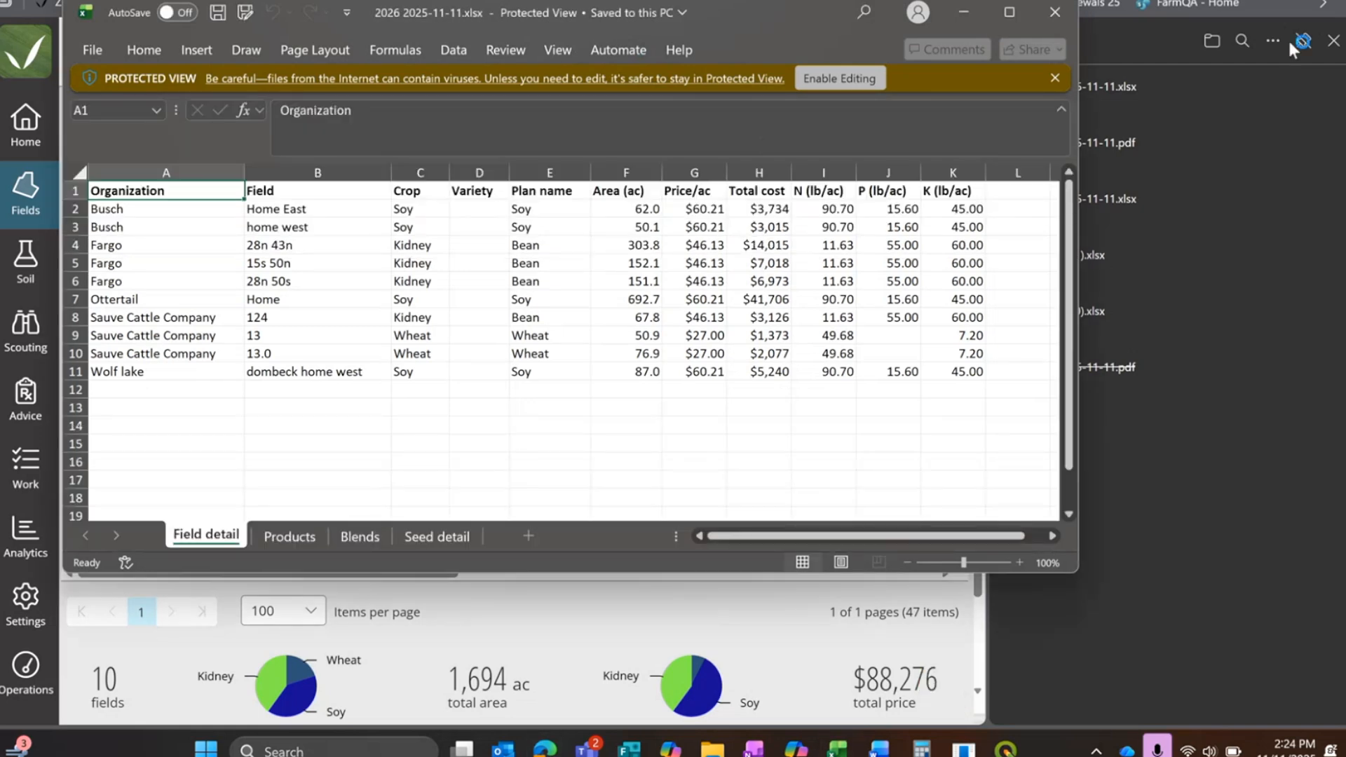
{"action": "left_click", "coordinate": [1006, 17]}
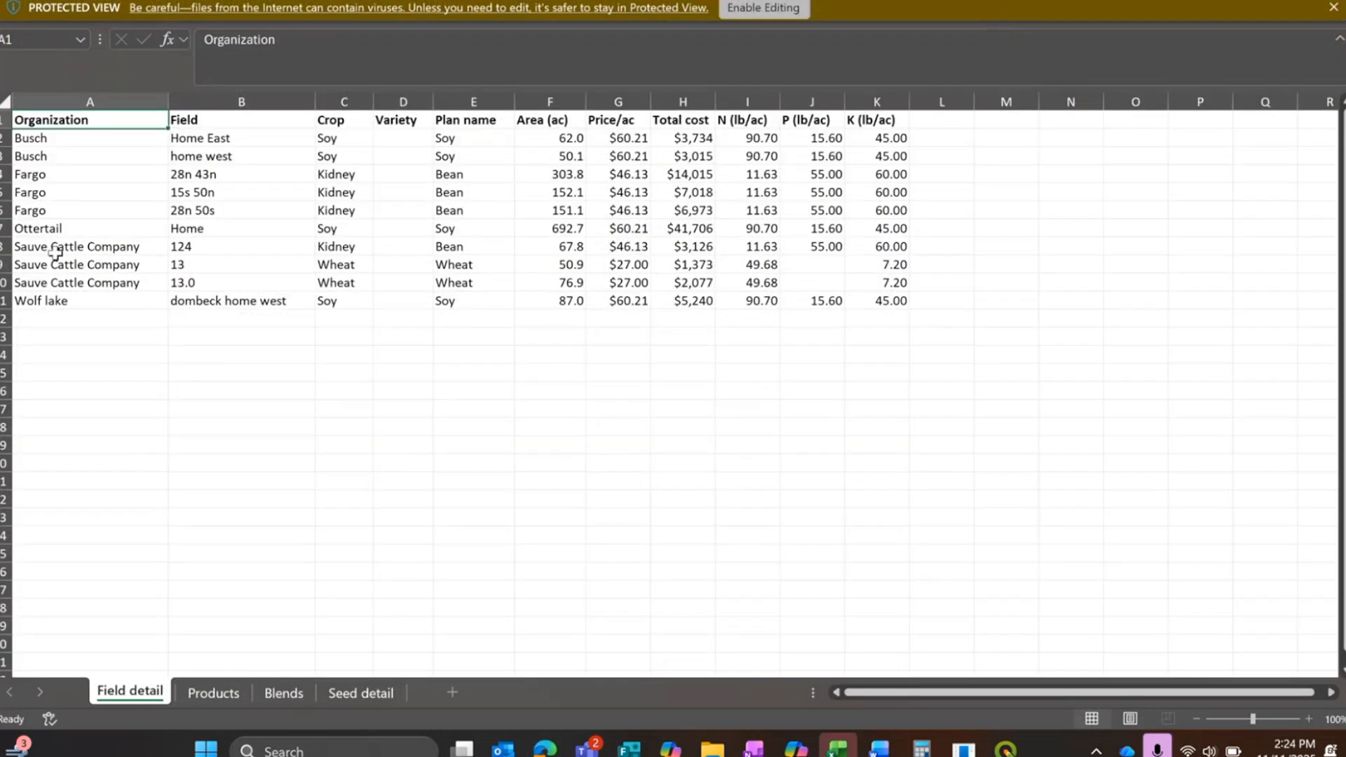
{"action": "left_click", "coordinate": [1333, 8]}
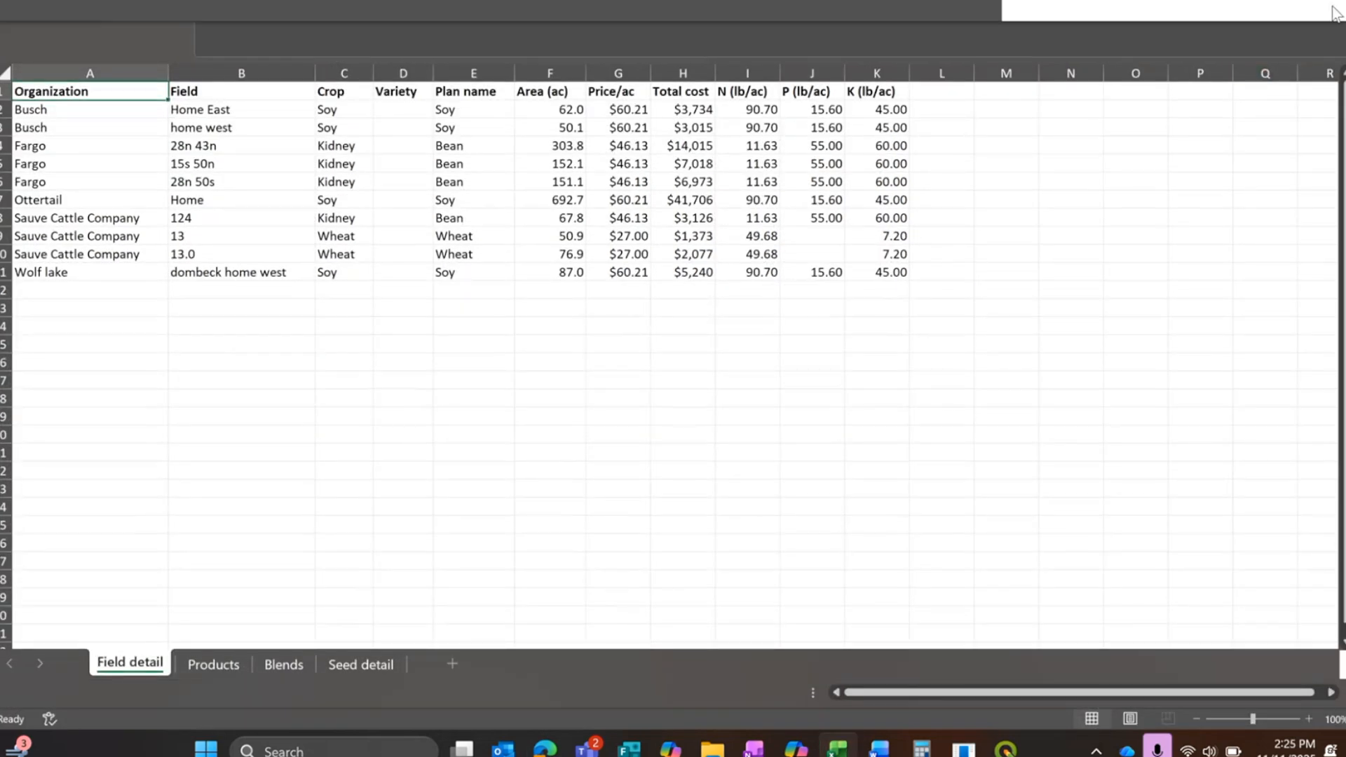
{"action": "left_click", "coordinate": [1331, 1]}
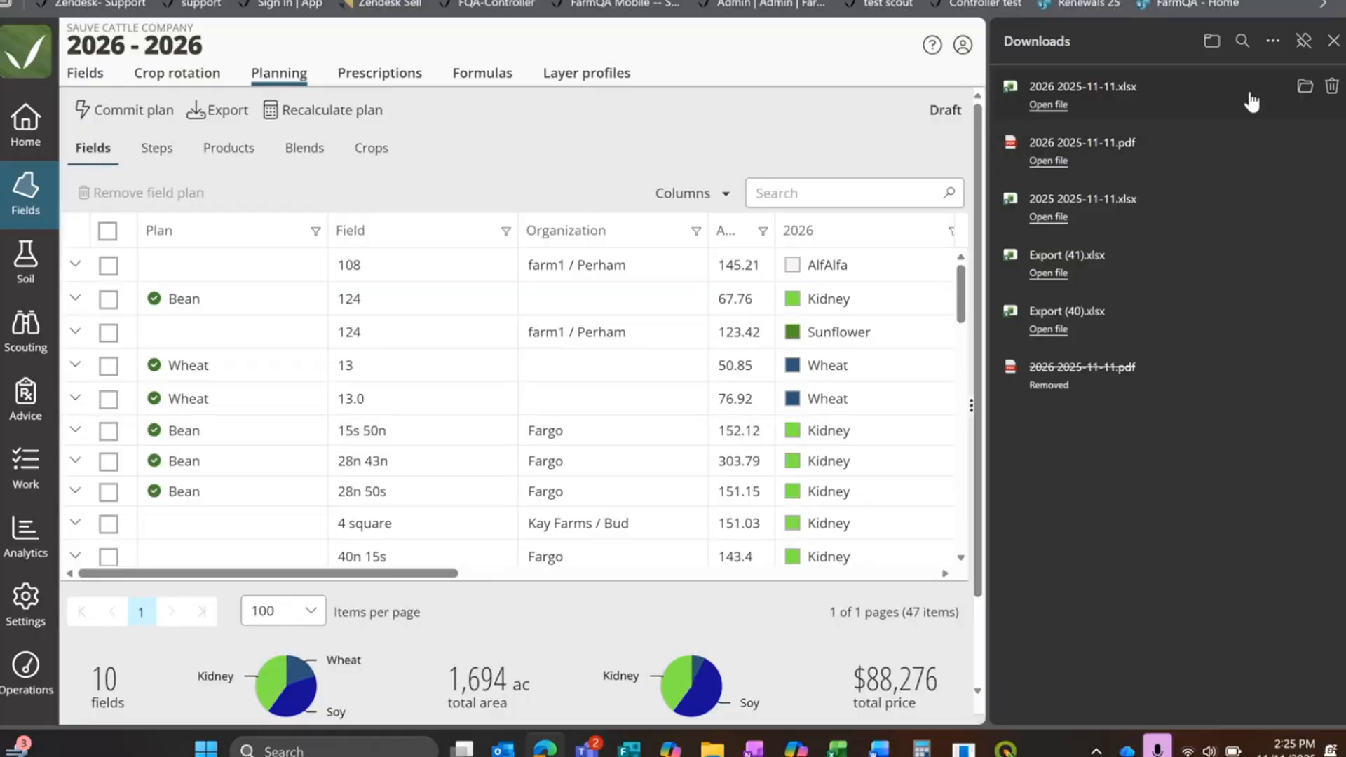
{"action": "left_click", "coordinate": [1333, 40]}
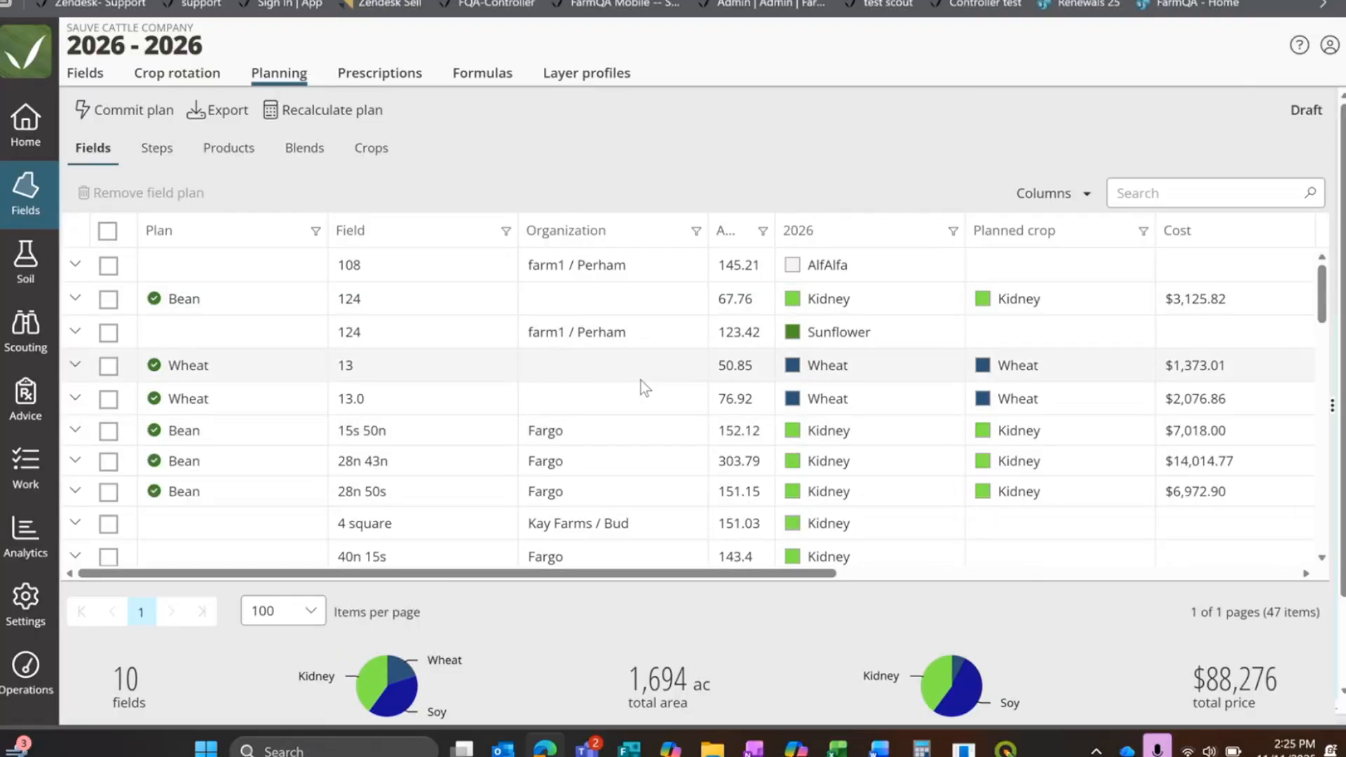
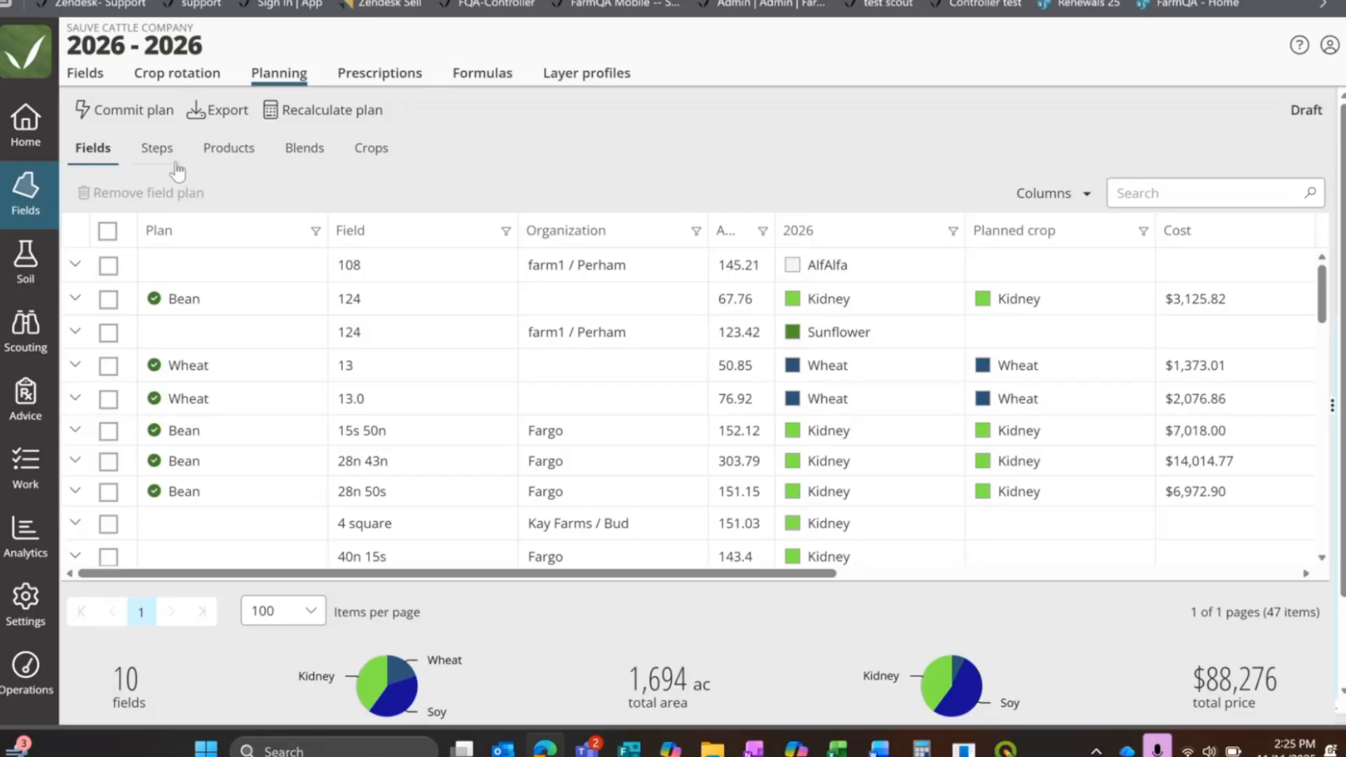
Step: Examine the product quantities, units, prices and costs of the 2026 plan
{"action": "left_click", "coordinate": [221, 155]}
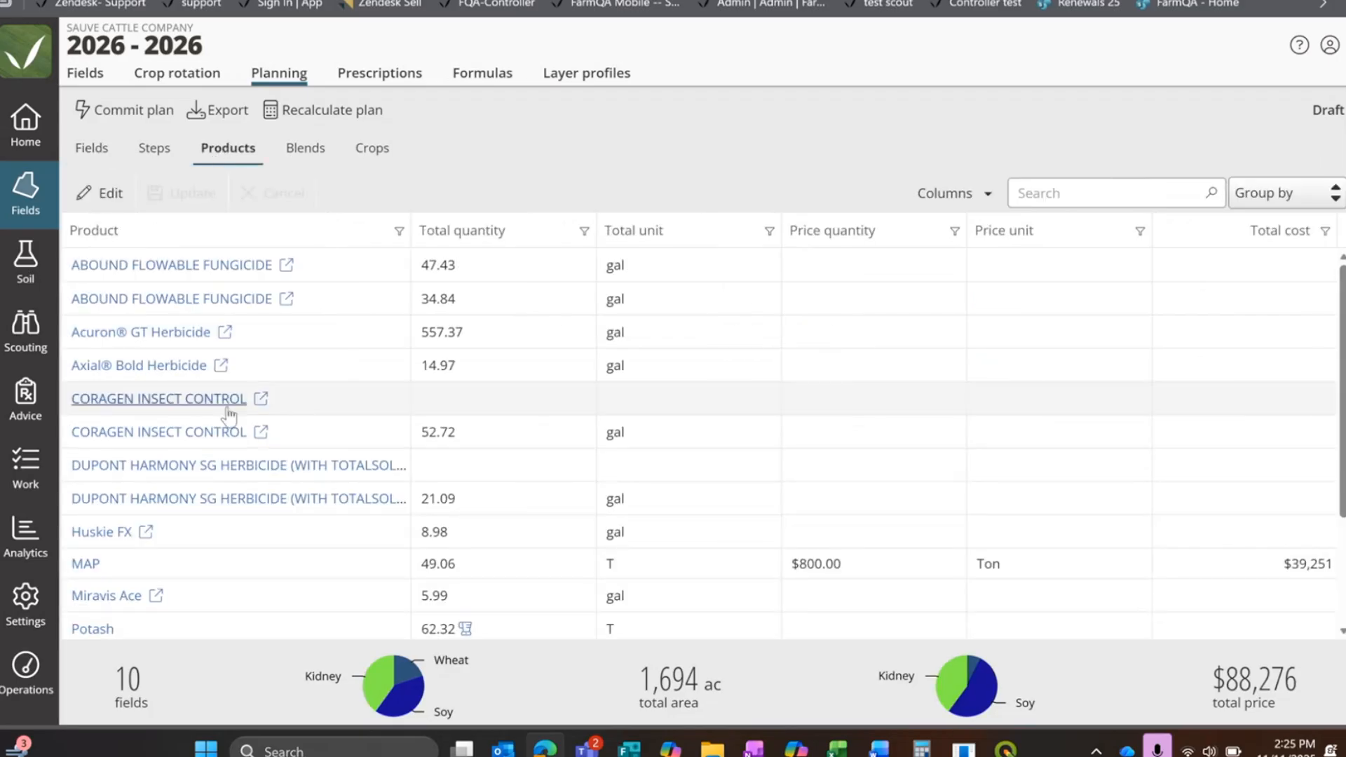
{"action": "scroll", "coordinate": [277, 365], "scroll_direction": "down", "scroll_amount": 1}
{"action": "scroll", "coordinate": [295, 358], "scroll_direction": "down", "scroll_amount": 2}
{"action": "scroll", "coordinate": [231, 389], "scroll_direction": "up", "scroll_amount": 3}
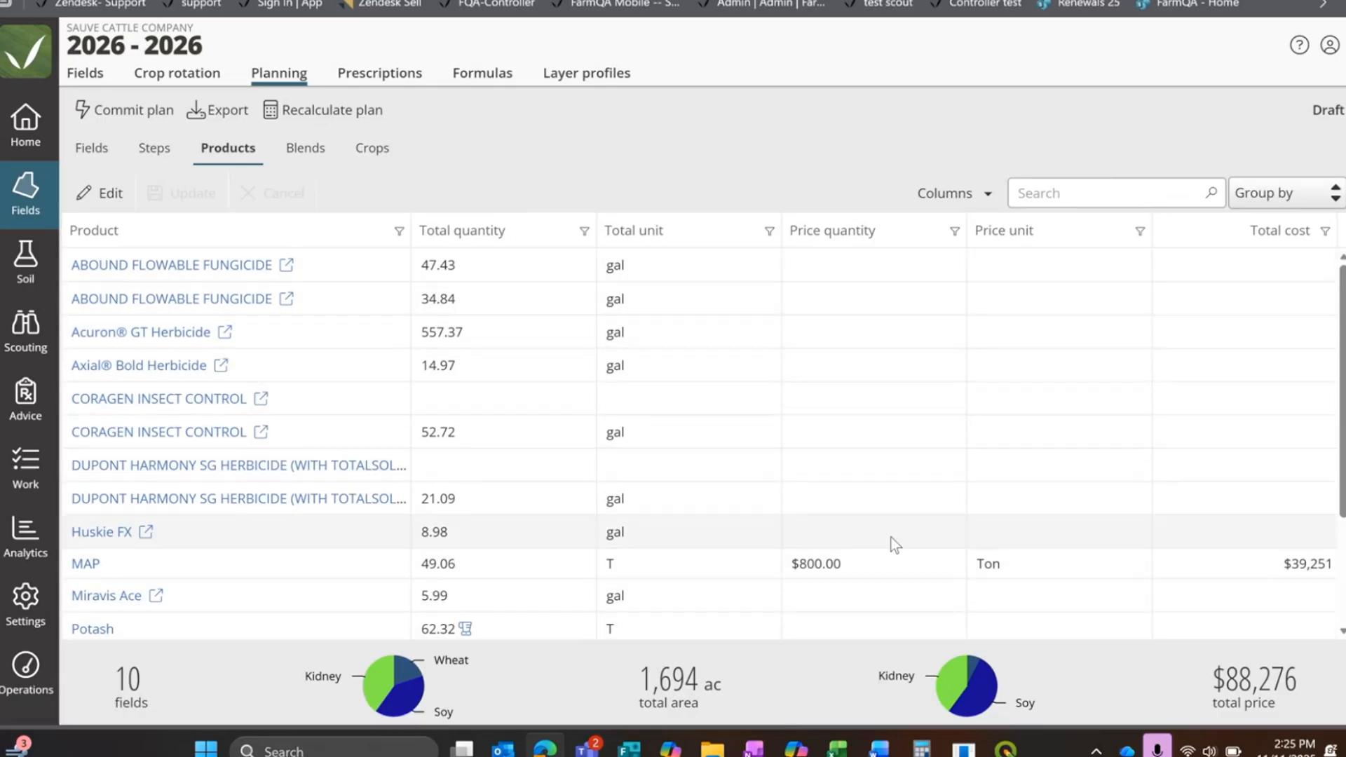
{"action": "scroll", "coordinate": [881, 526], "scroll_direction": "down", "scroll_amount": 3}
{"action": "scroll", "coordinate": [307, 501], "scroll_direction": "up", "scroll_amount": 3}
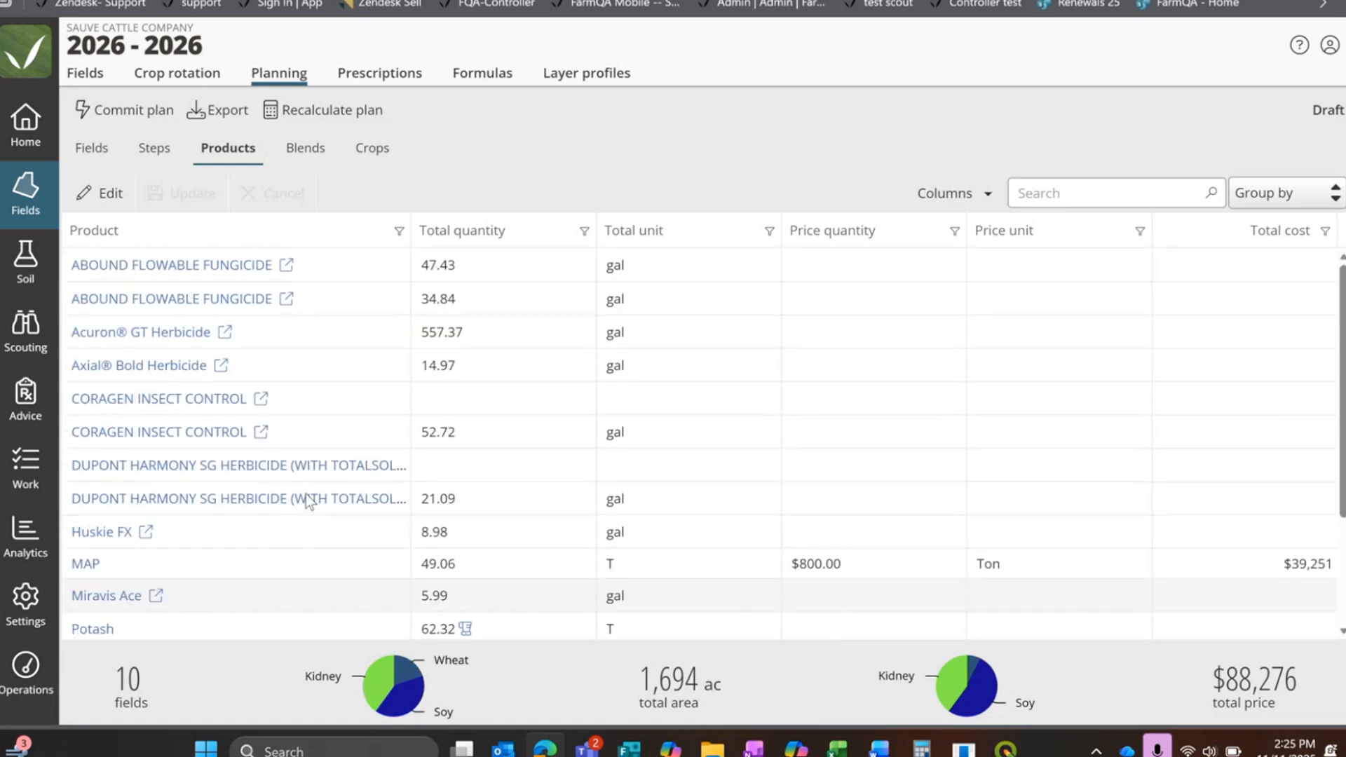
Step: Examine the Midrow blend's component products and the 2026 plan's crop areas, seed quantities and costs
{"action": "left_click", "coordinate": [304, 149]}
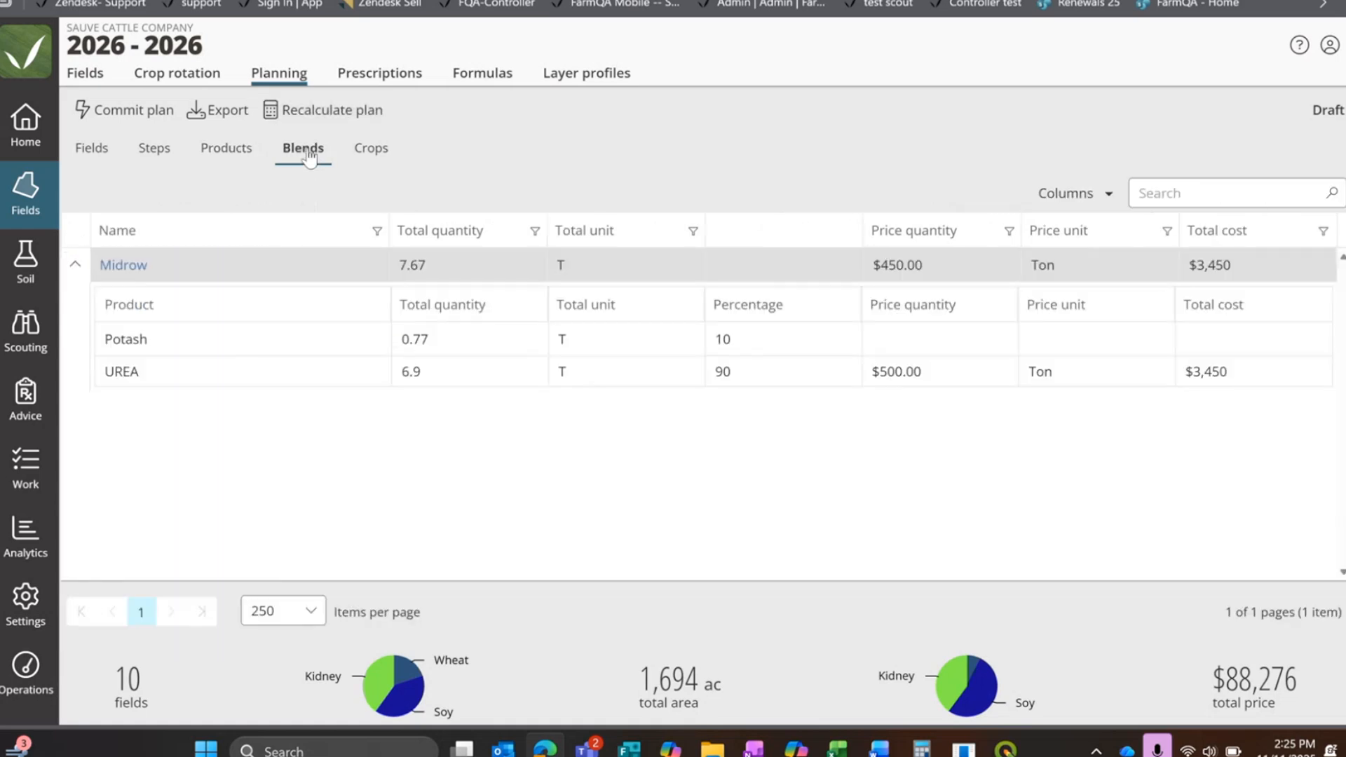
{"action": "left_click", "coordinate": [76, 266]}
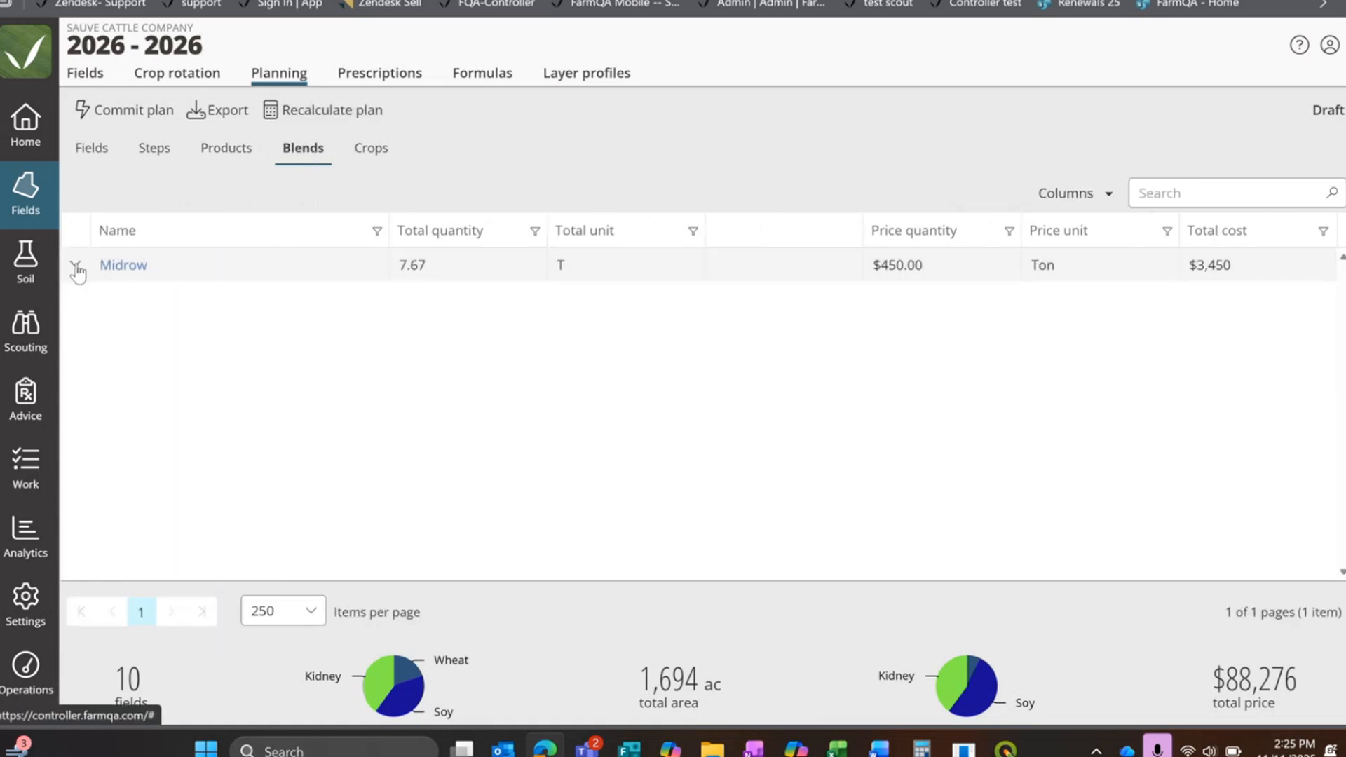
{"action": "left_click", "coordinate": [76, 266]}
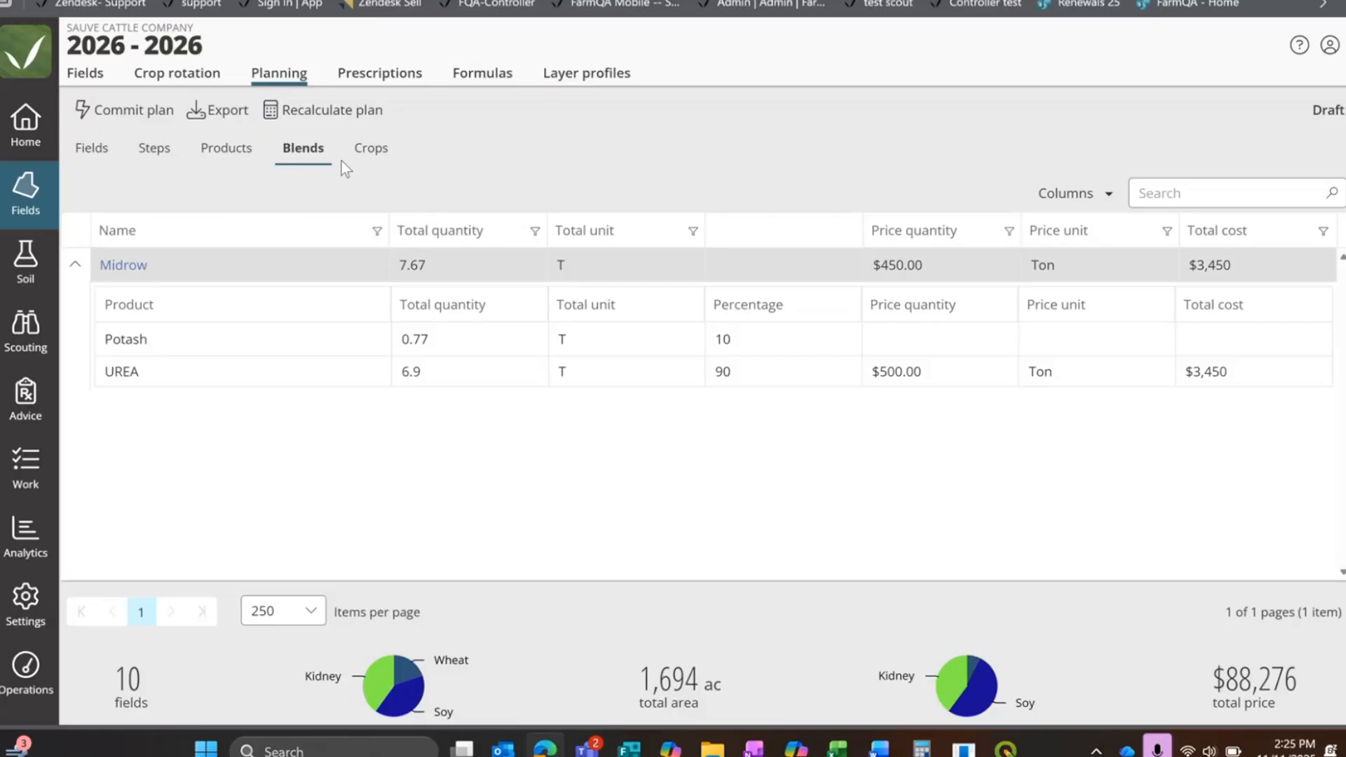
{"action": "left_click", "coordinate": [382, 147]}
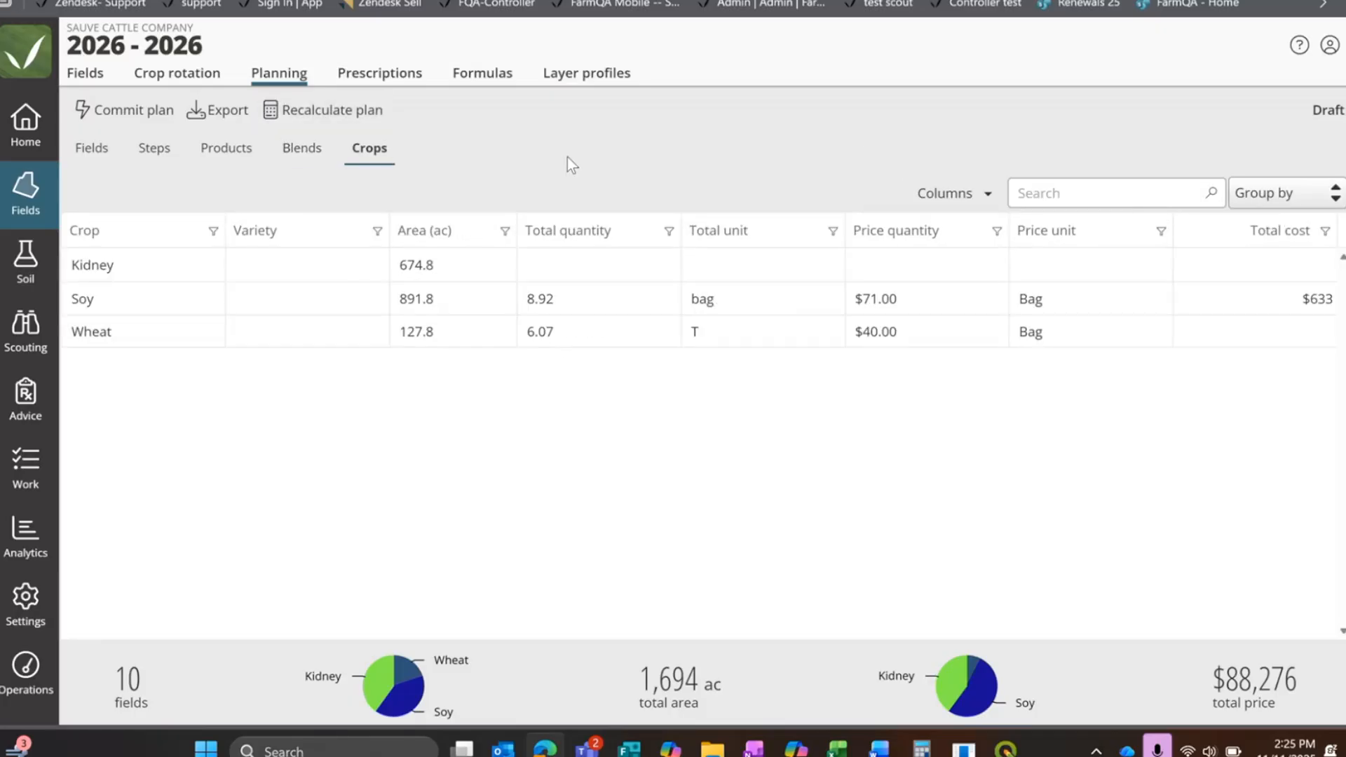
Step: Return to the plan's field list and expand the details of the Bean plan on field 124
{"action": "left_click", "coordinate": [98, 150]}
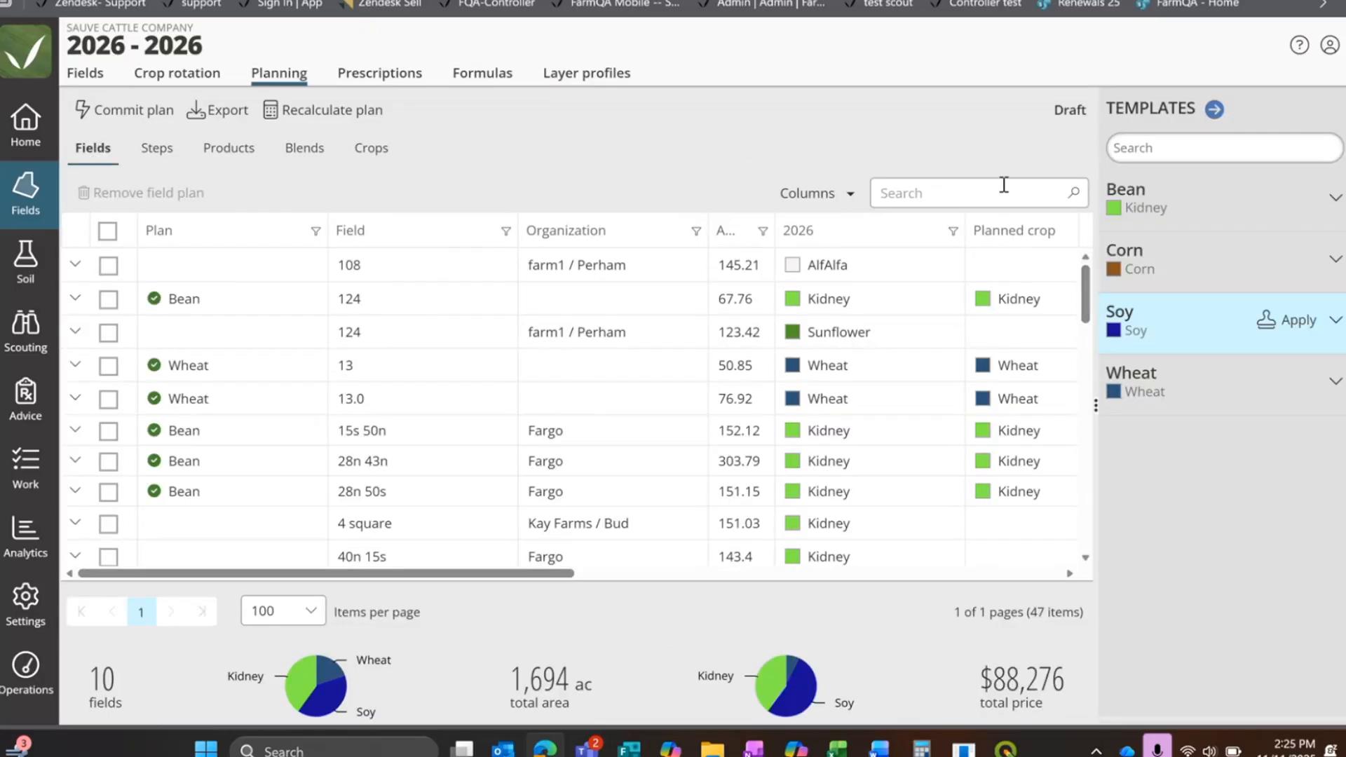
{"action": "left_click", "coordinate": [259, 298]}
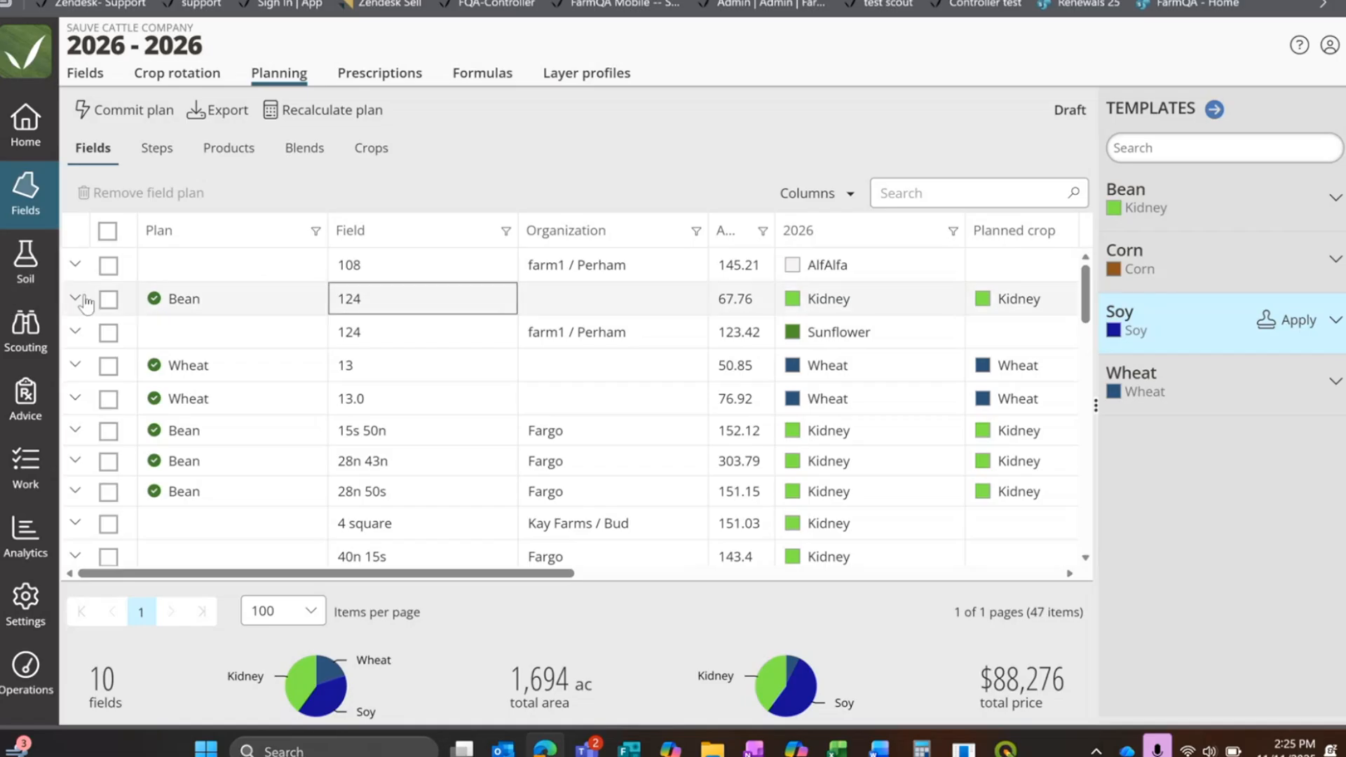
{"action": "left_click", "coordinate": [75, 298]}
{"action": "left_click", "coordinate": [258, 300]}
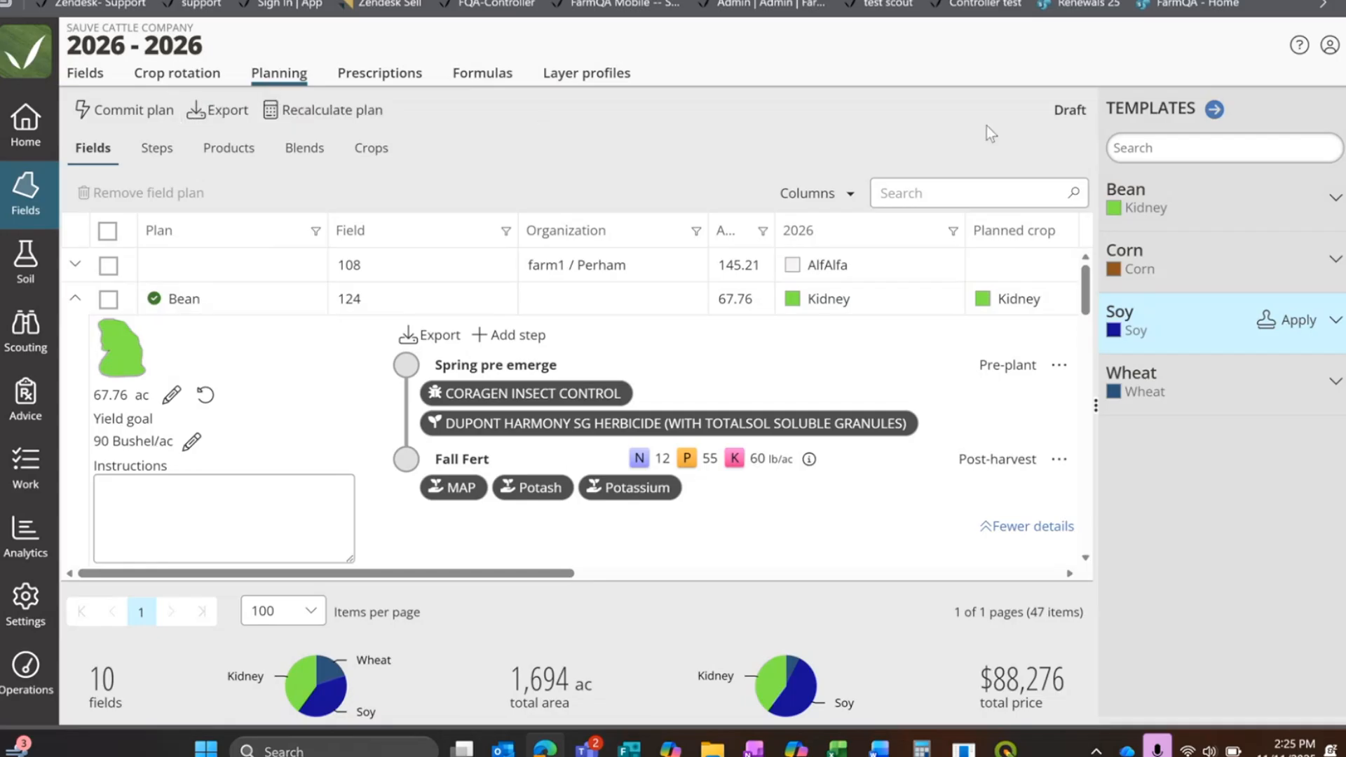
Step: View the Bean plan template from the plan's template list, and reopen the 2026 plan
{"action": "left_click_drag", "start_coordinate": [1219, 112], "coordinate": [674, 117]}
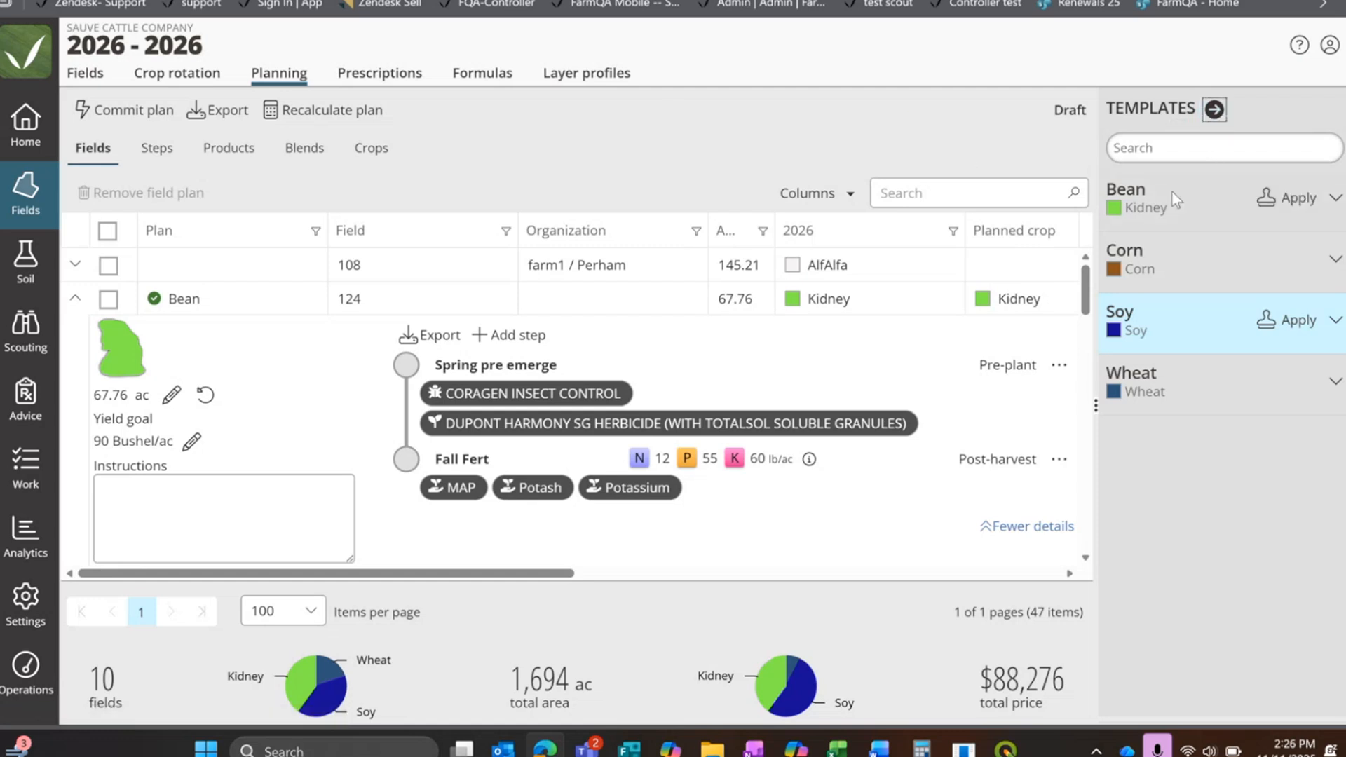
{"action": "left_click", "coordinate": [1213, 109]}
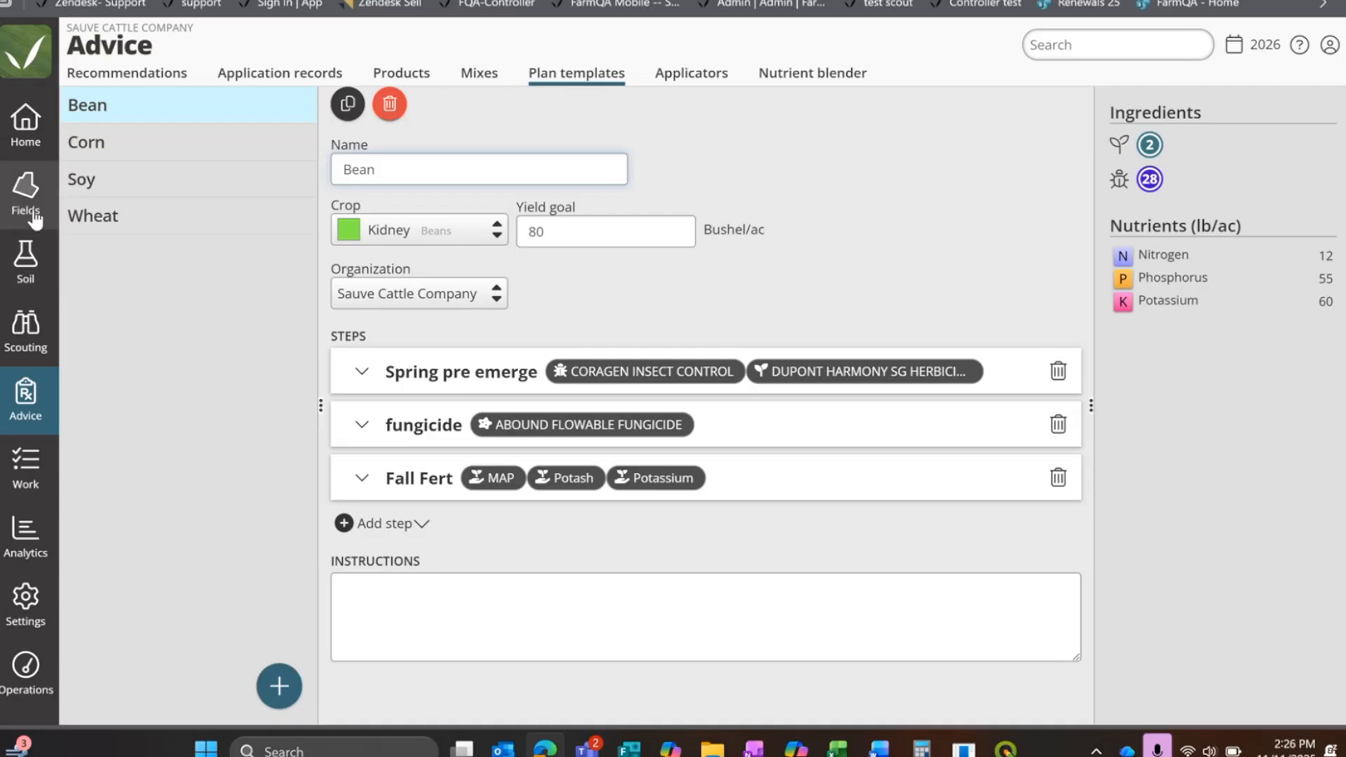
{"action": "left_click", "coordinate": [10, 199]}
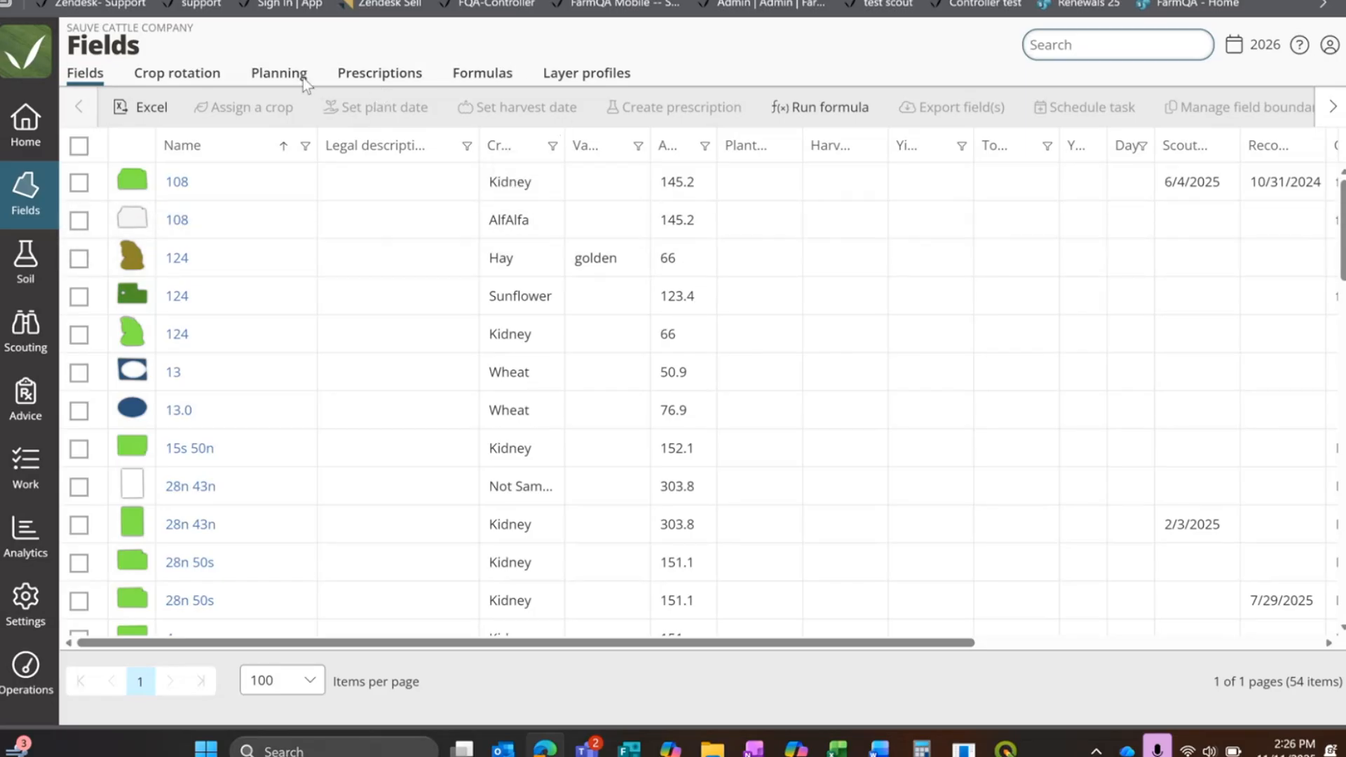
{"action": "left_click", "coordinate": [281, 81]}
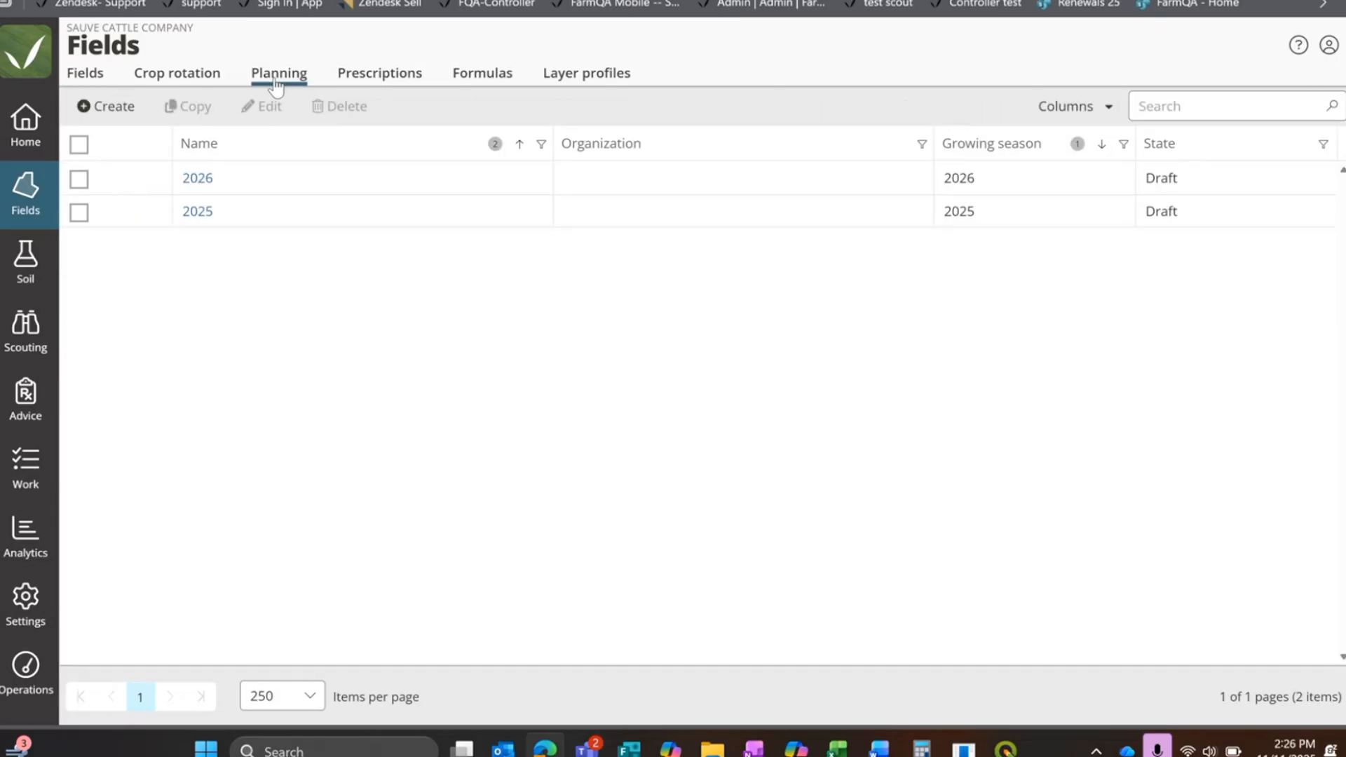
{"action": "left_click", "coordinate": [197, 180]}
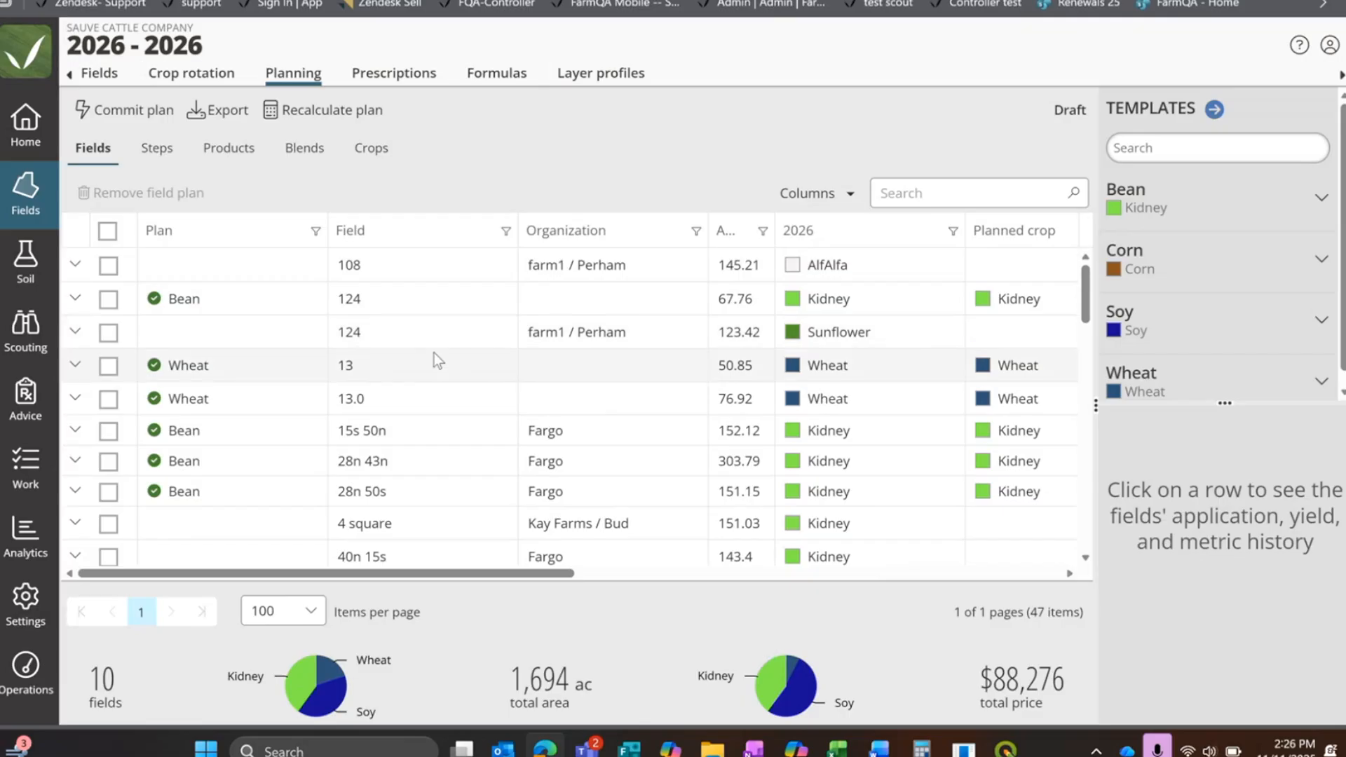
Step: Show the history of the farm1 / Perham field 124 with an enlarged history area, and examine the planned crops and costs
{"action": "left_click", "coordinate": [419, 332]}
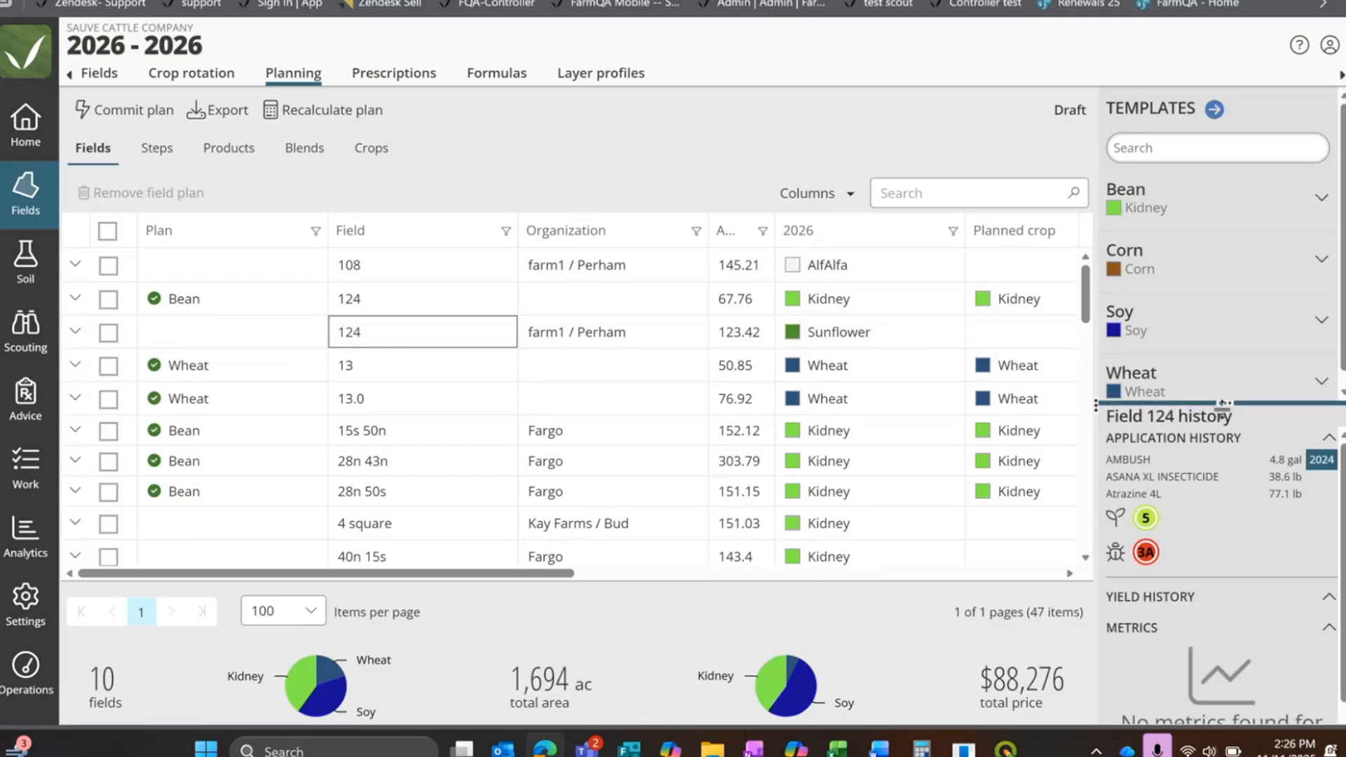
{"action": "left_click_drag", "start_coordinate": [1222, 404], "coordinate": [1223, 95]}
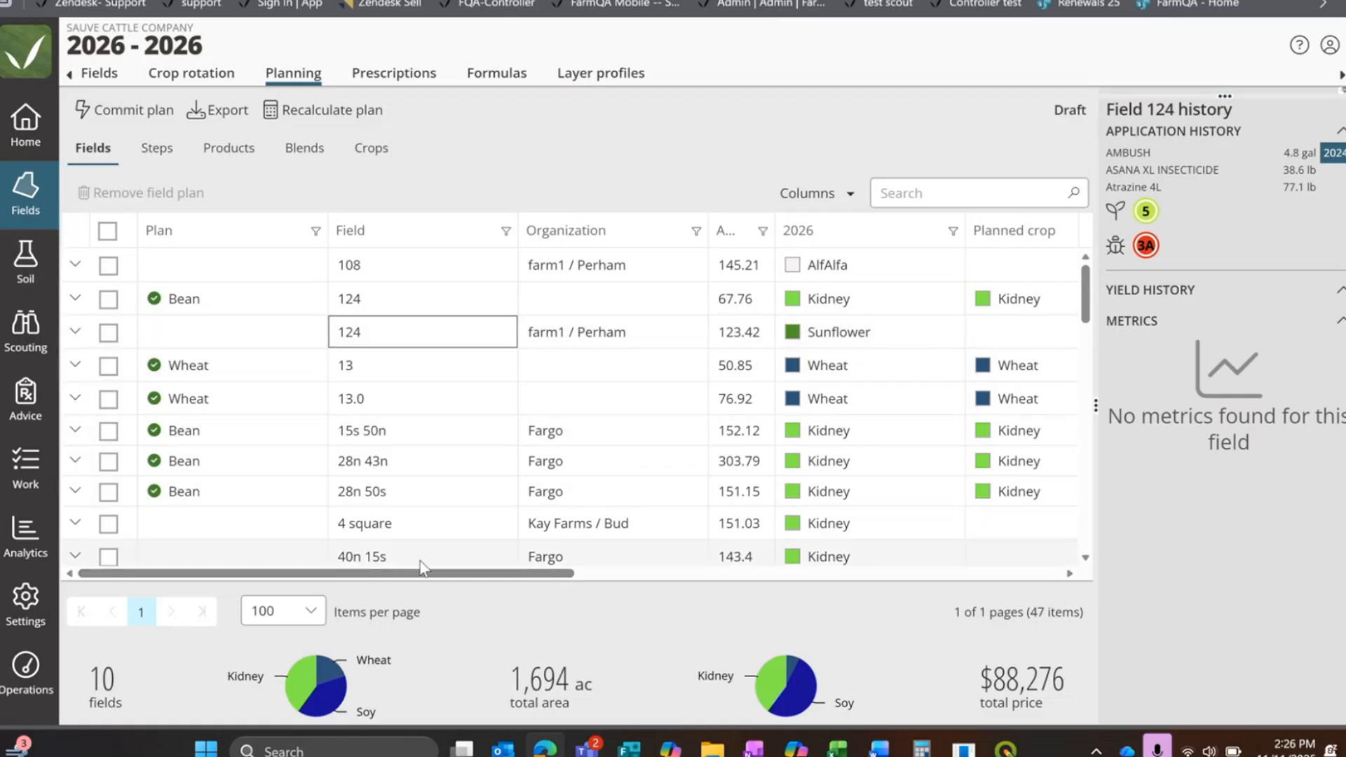
{"action": "left_click_drag", "start_coordinate": [424, 573], "coordinate": [566, 580]}
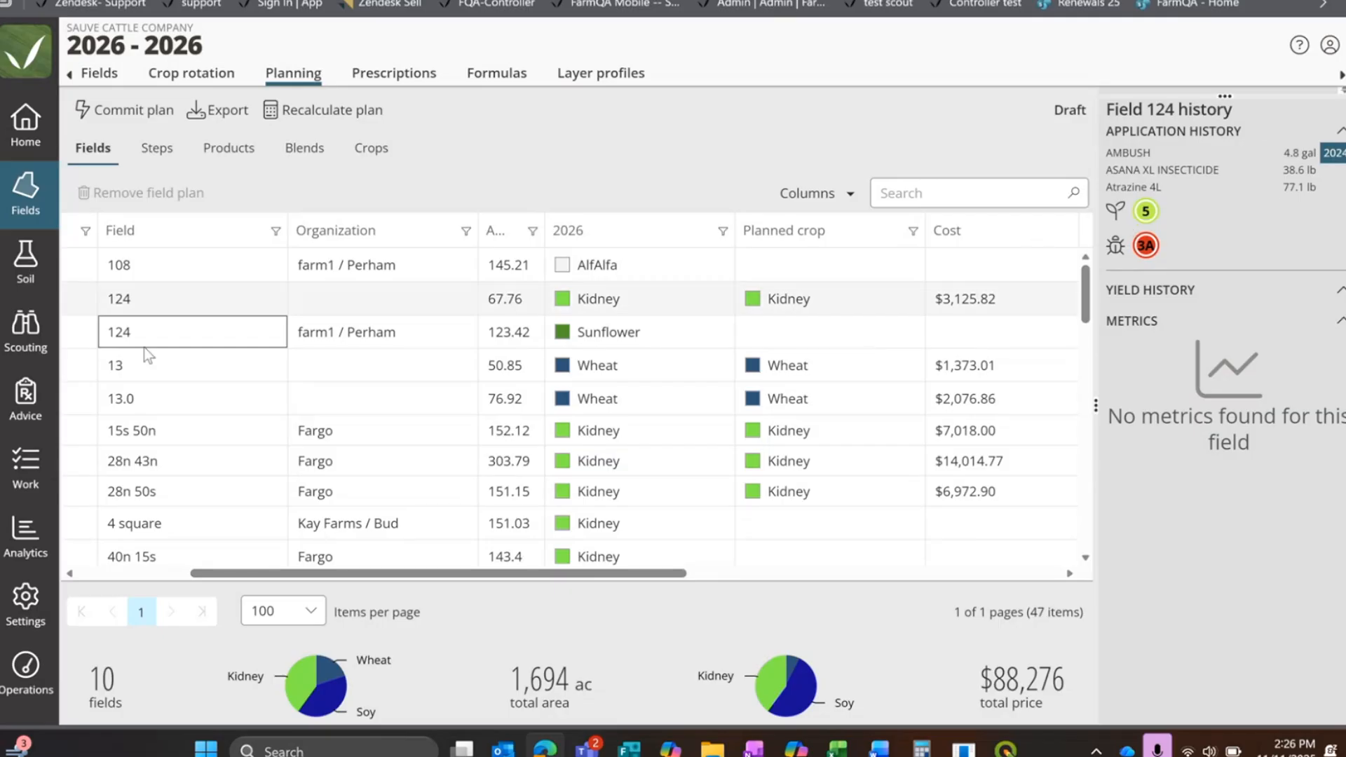
Step: Check the history of fields 28n 43n, 4 square and 108, and shrink the history area to show the templates again
{"action": "left_click", "coordinate": [133, 463]}
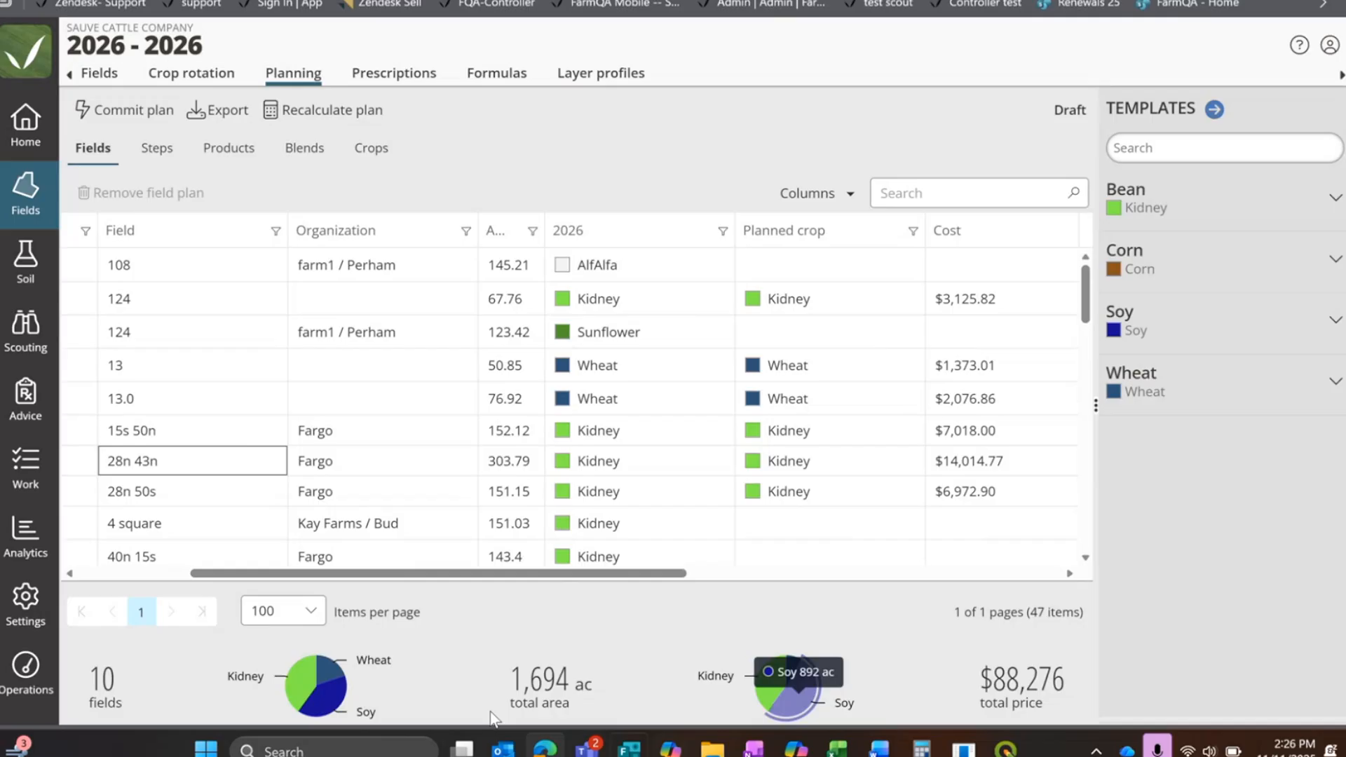
{"action": "left_click", "coordinate": [126, 522]}
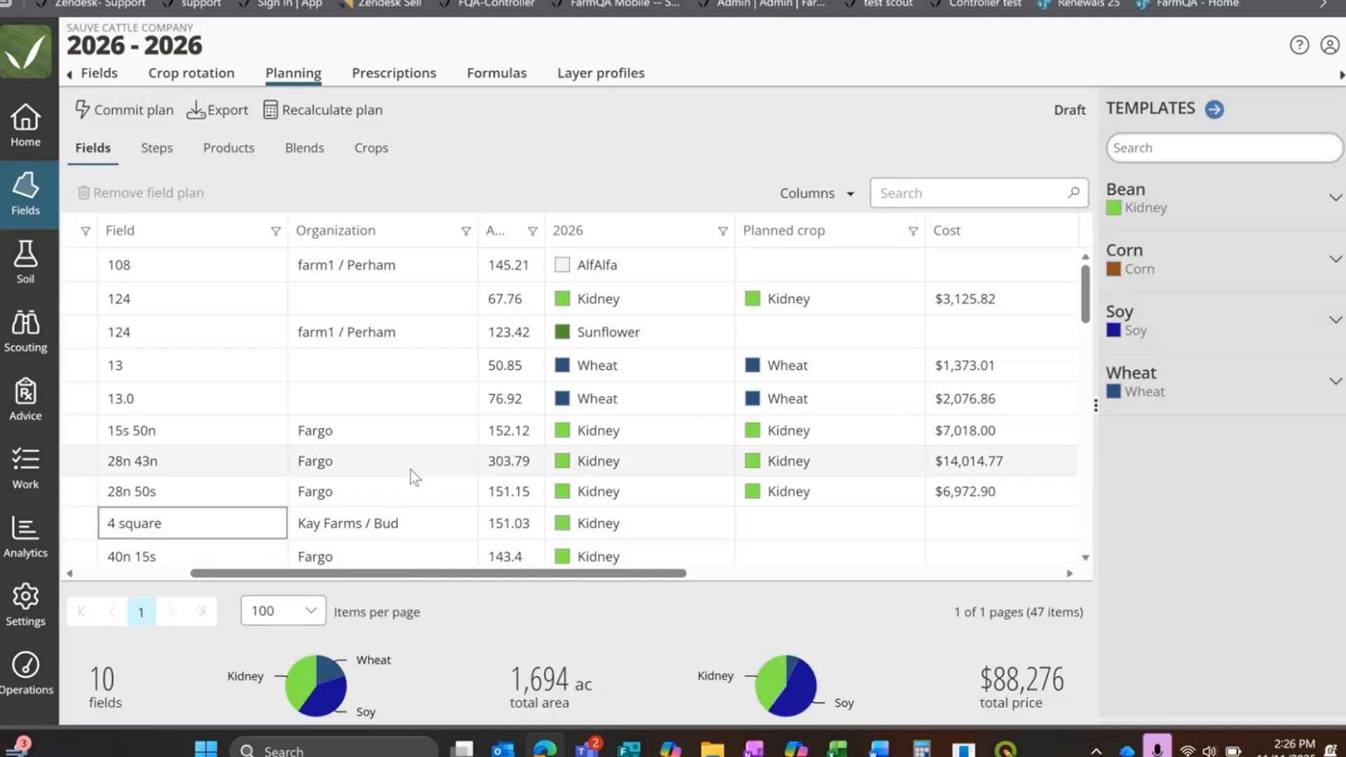
{"action": "scroll", "coordinate": [260, 549], "scroll_direction": "left", "scroll_amount": 5}
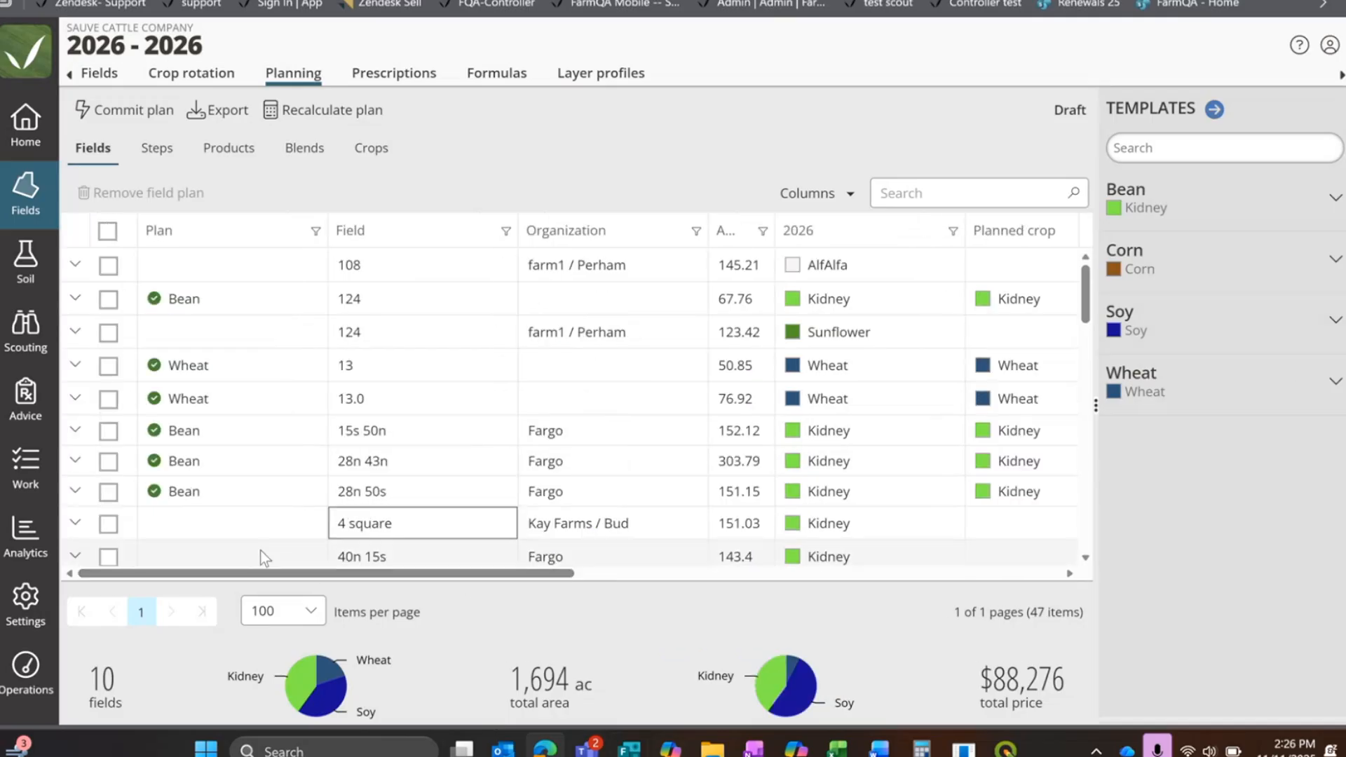
{"action": "scroll", "coordinate": [209, 397], "scroll_direction": "down", "scroll_amount": 5}
{"action": "scroll", "coordinate": [209, 397], "scroll_direction": "up", "scroll_amount": 5}
{"action": "left_click", "coordinate": [369, 264]}
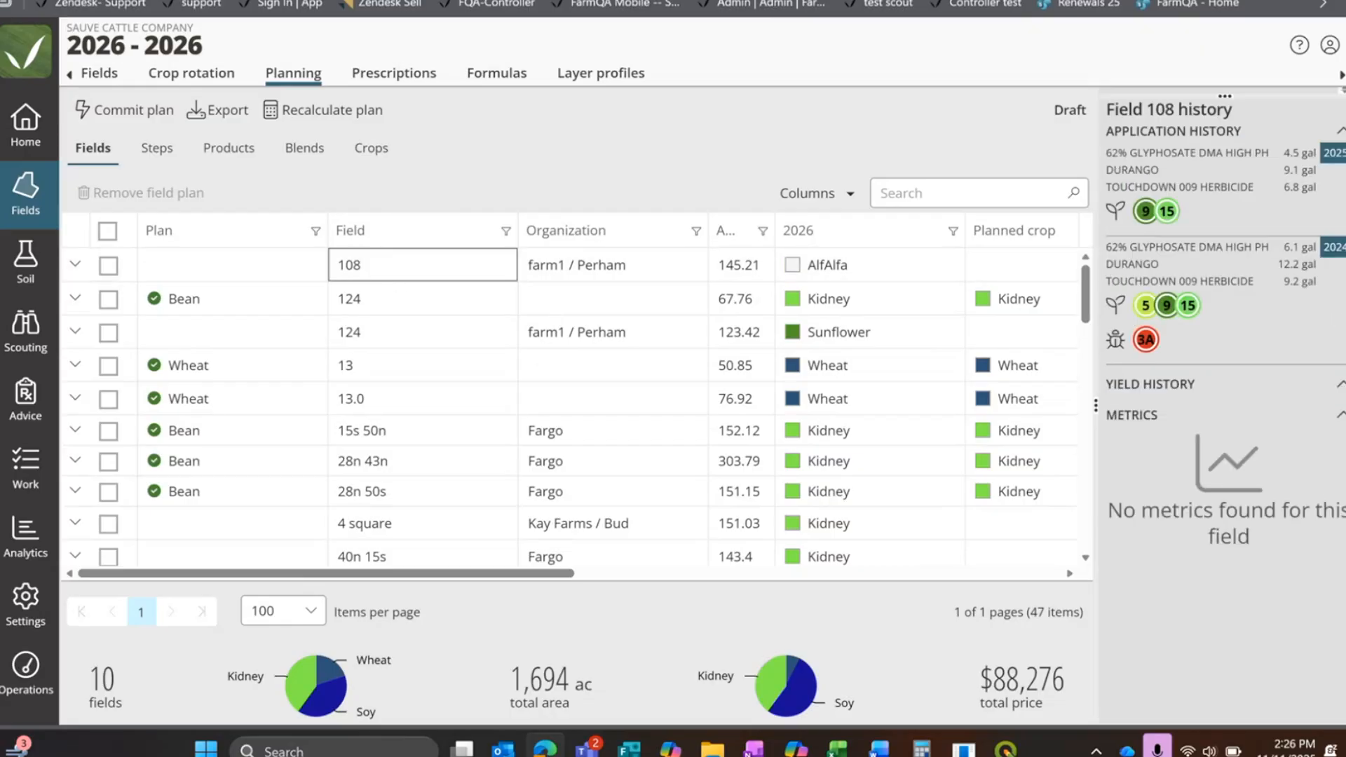
{"action": "left_click", "coordinate": [743, 164]}
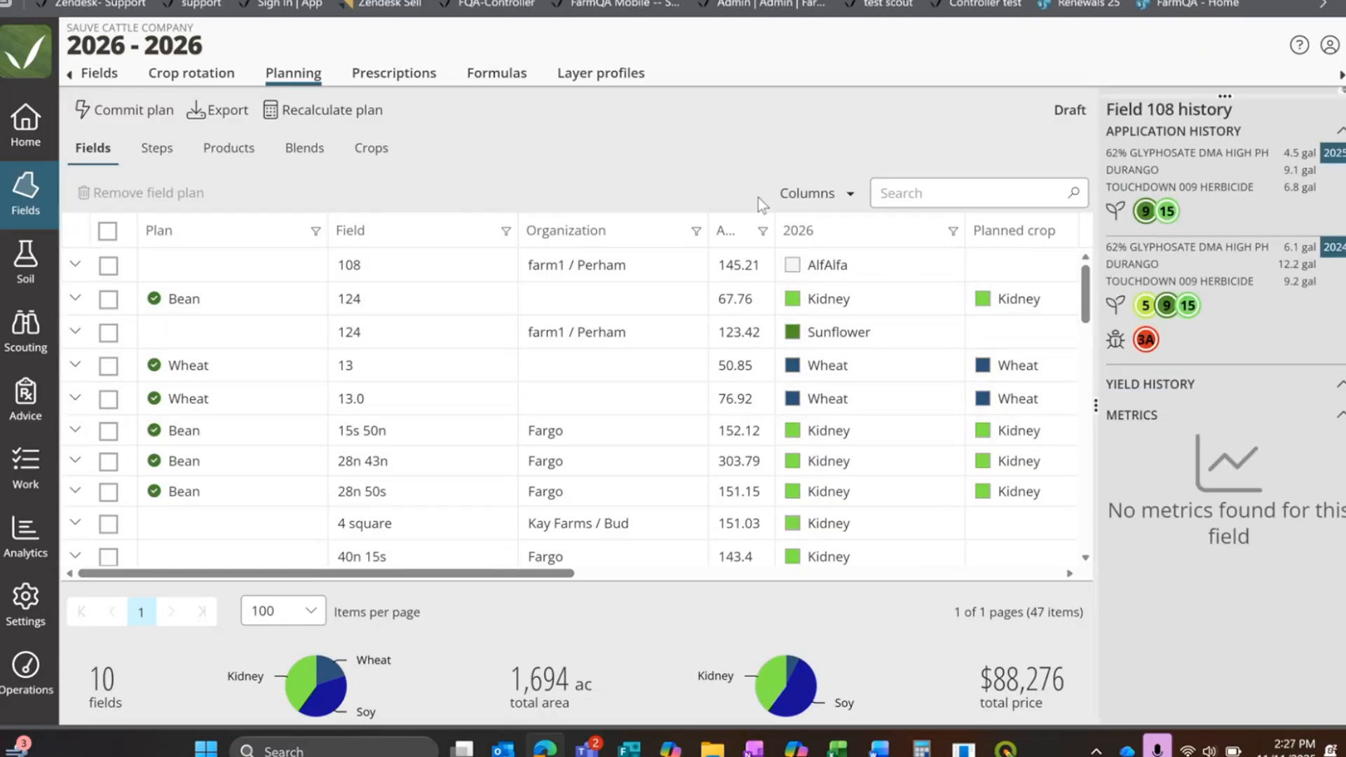
{"action": "scroll", "coordinate": [145, 287], "scroll_direction": "down", "scroll_amount": 10}
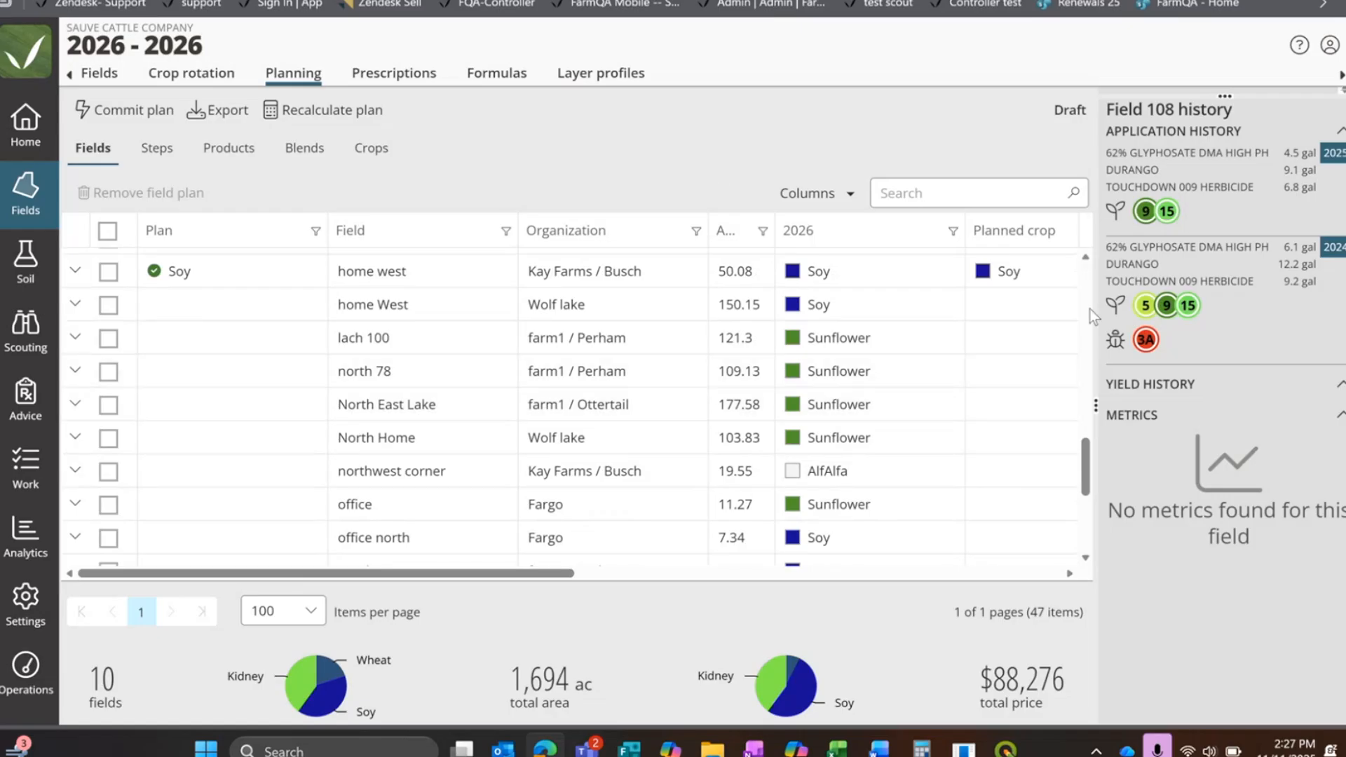
{"action": "left_click_drag", "start_coordinate": [1245, 94], "coordinate": [1268, 426]}
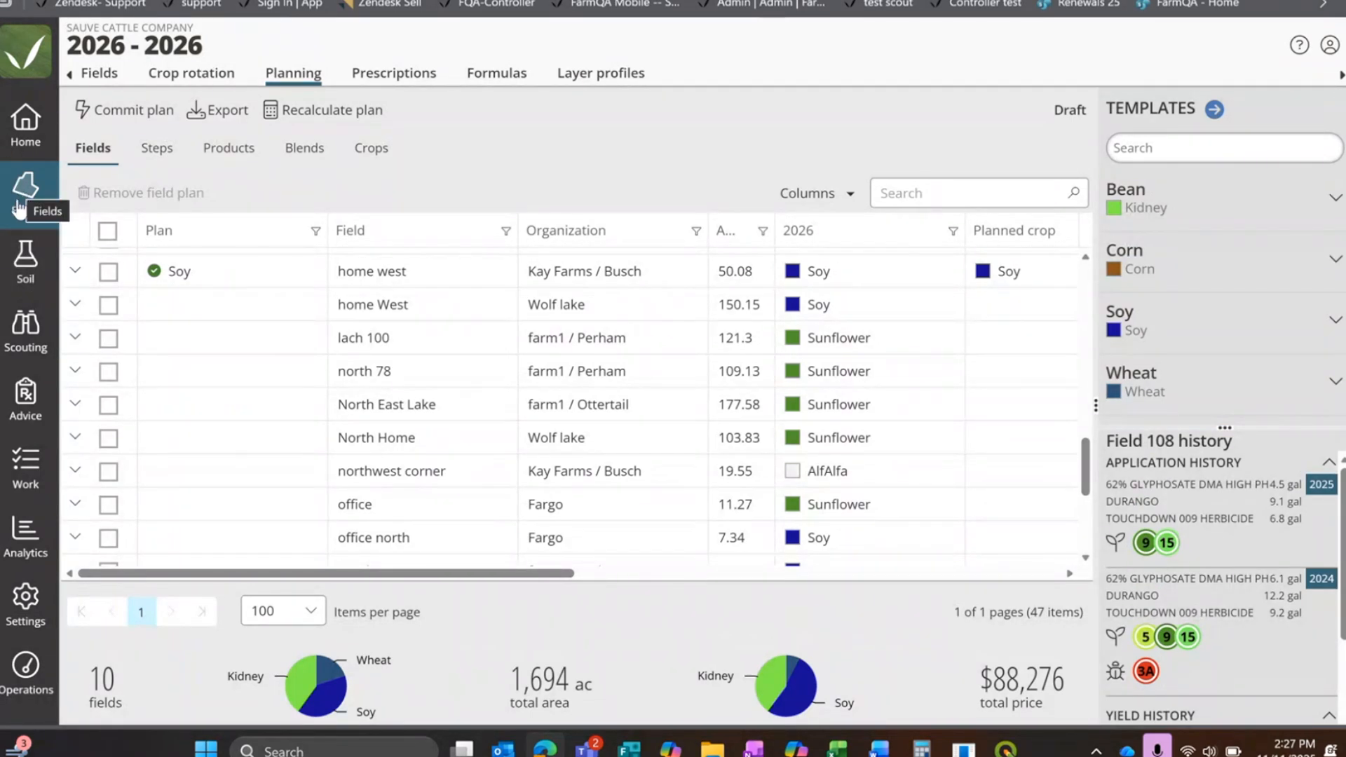
Step: Start a new blend in the nutrient blender and name it Webinar
{"action": "left_click", "coordinate": [27, 399]}
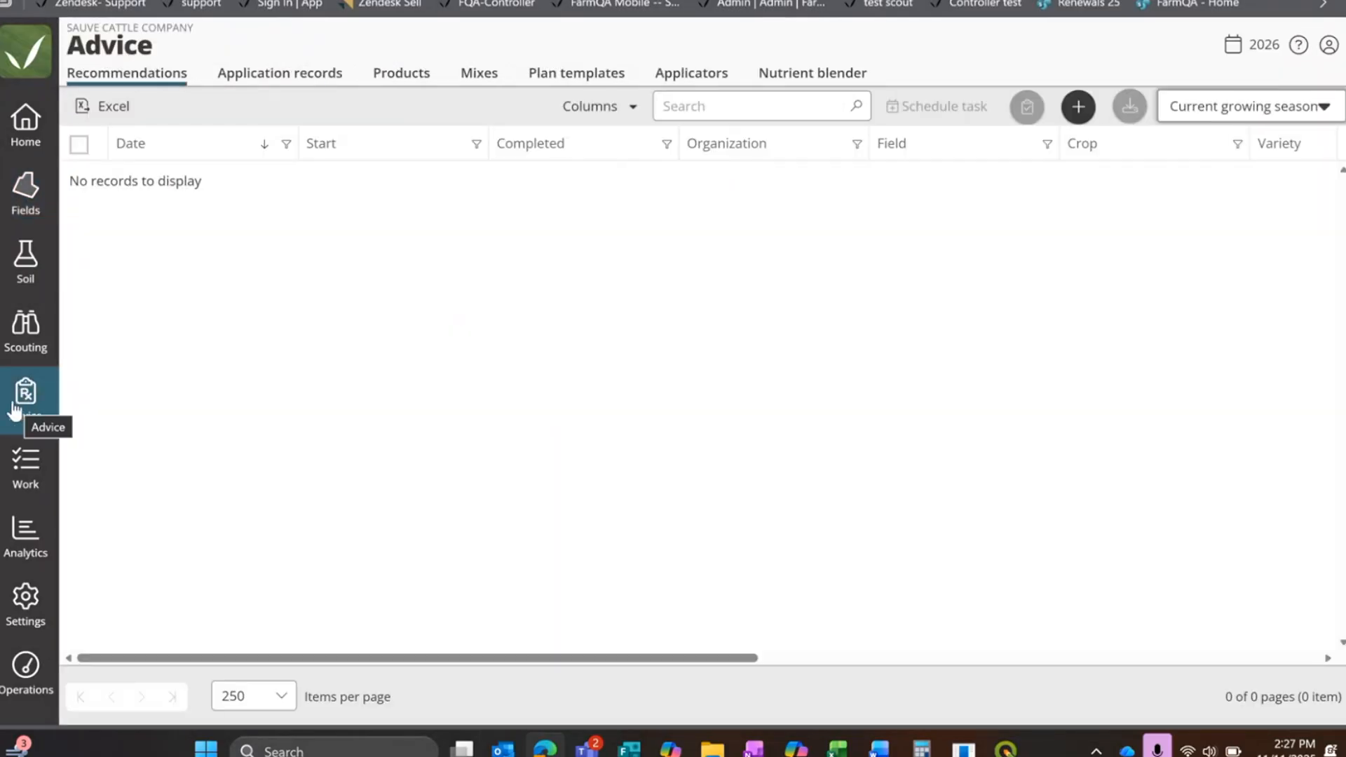
{"action": "left_click", "coordinate": [799, 77]}
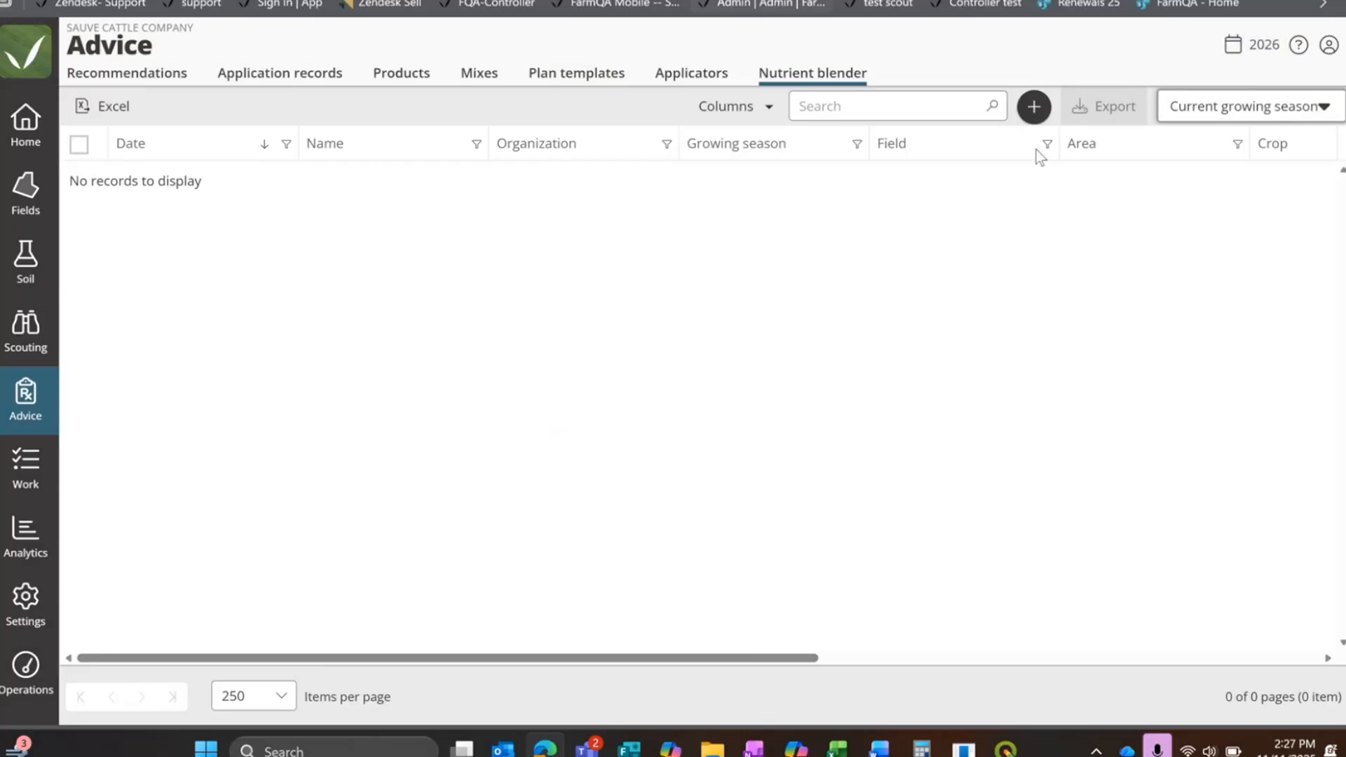
{"action": "left_click", "coordinate": [1033, 108]}
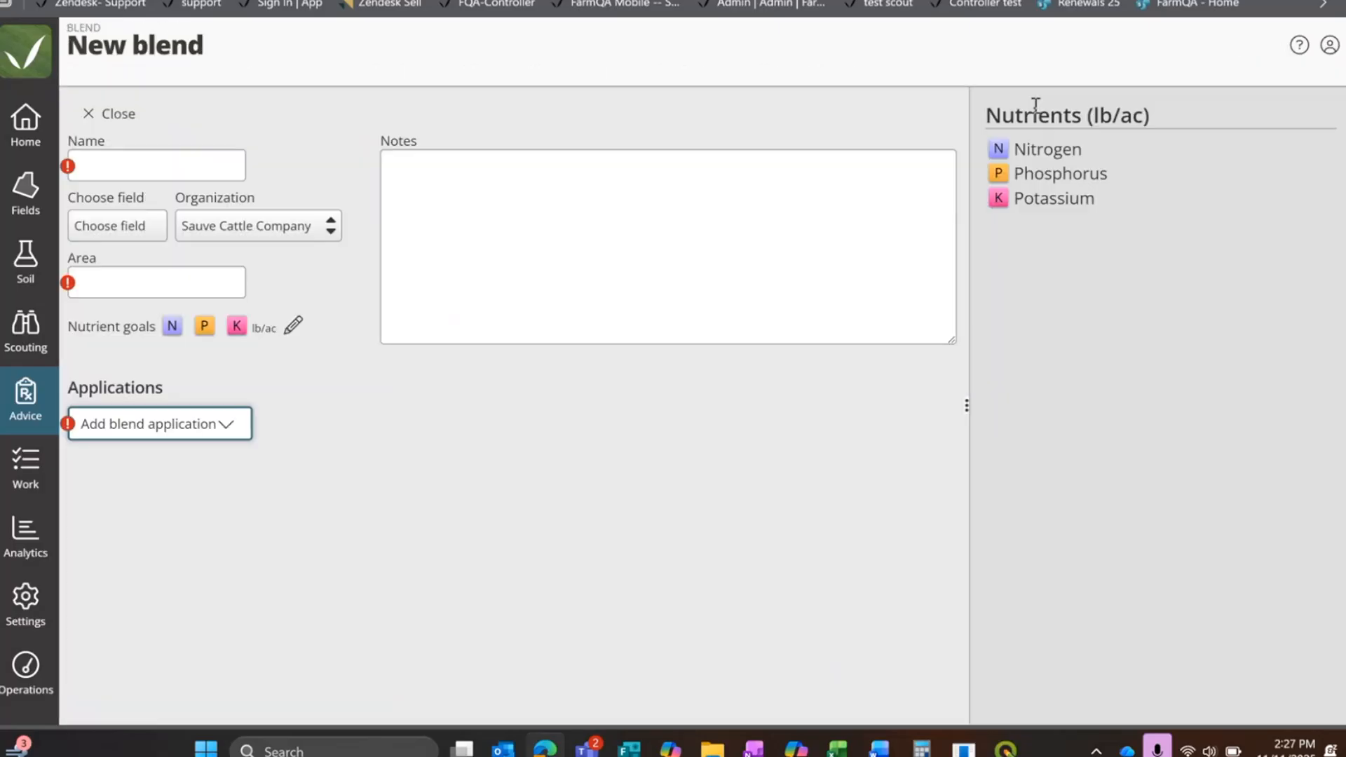
{"action": "left_click", "coordinate": [139, 163]}
{"action": "type", "text": "Webinr"}
{"action": "key", "text": "BackSpace"}
{"action": "key", "text": "BackSpace"}
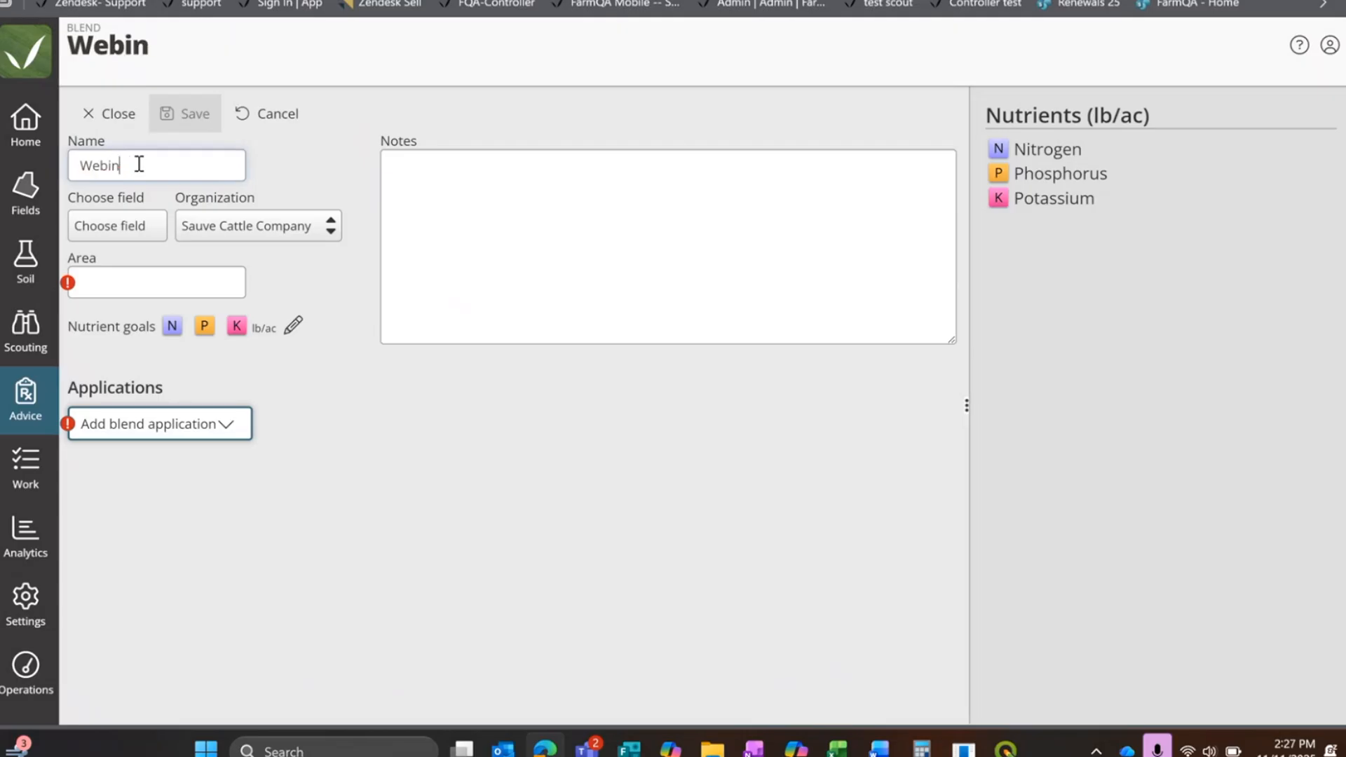
{"action": "type", "text": "nar"}
Step: Assign both 108 fields, the Sunflower field 124, and fields 13, 13.0, 4 square and 40n 15s to the Webinar blend
{"action": "left_click", "coordinate": [126, 230]}
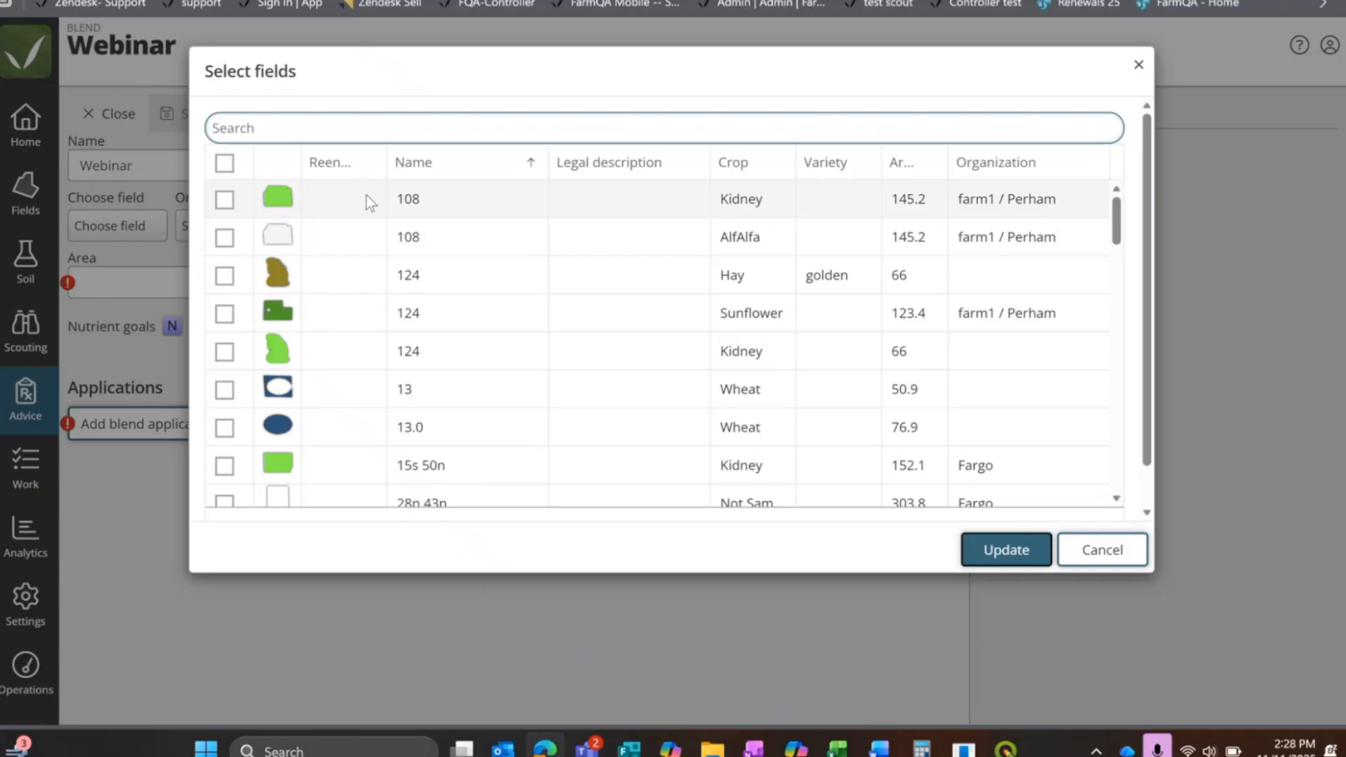
{"action": "left_click", "coordinate": [226, 200]}
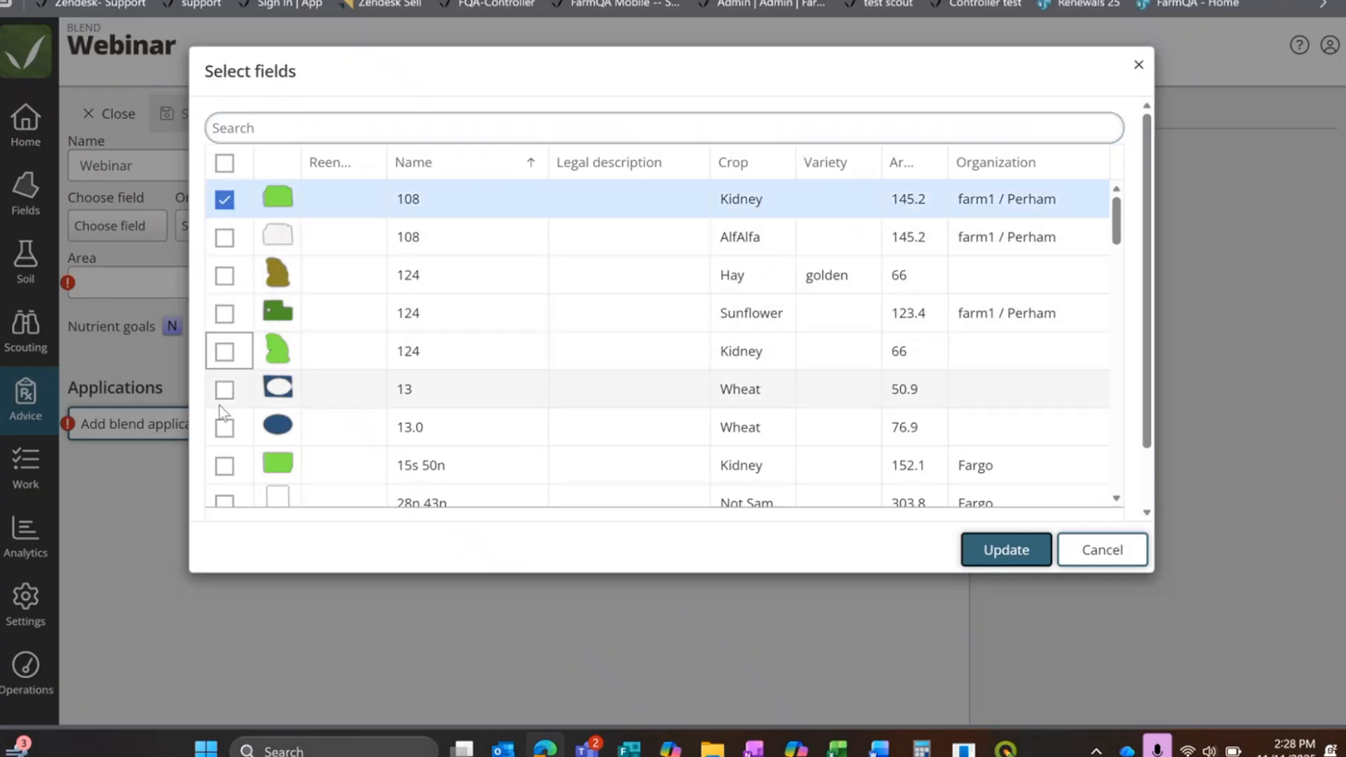
{"action": "left_click", "coordinate": [224, 237]}
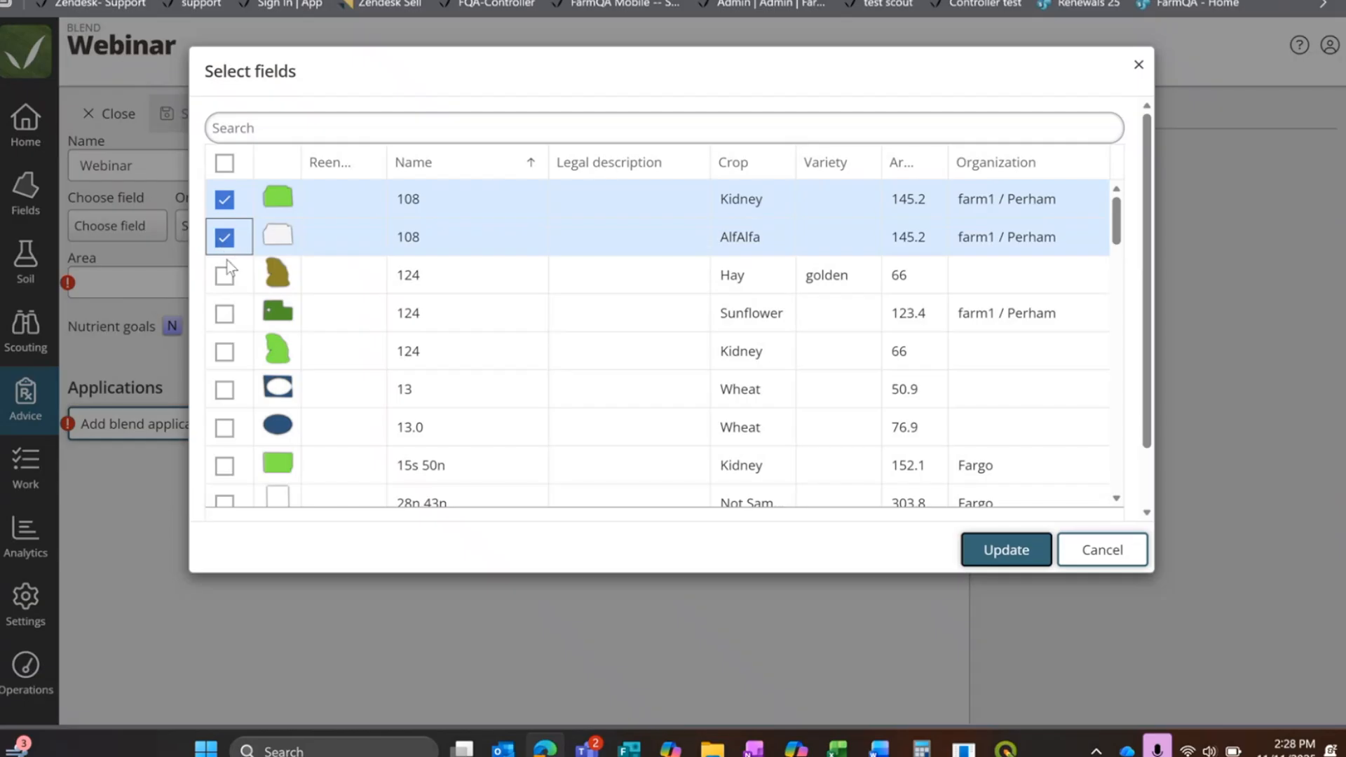
{"action": "left_click", "coordinate": [225, 313]}
{"action": "left_click", "coordinate": [223, 387]}
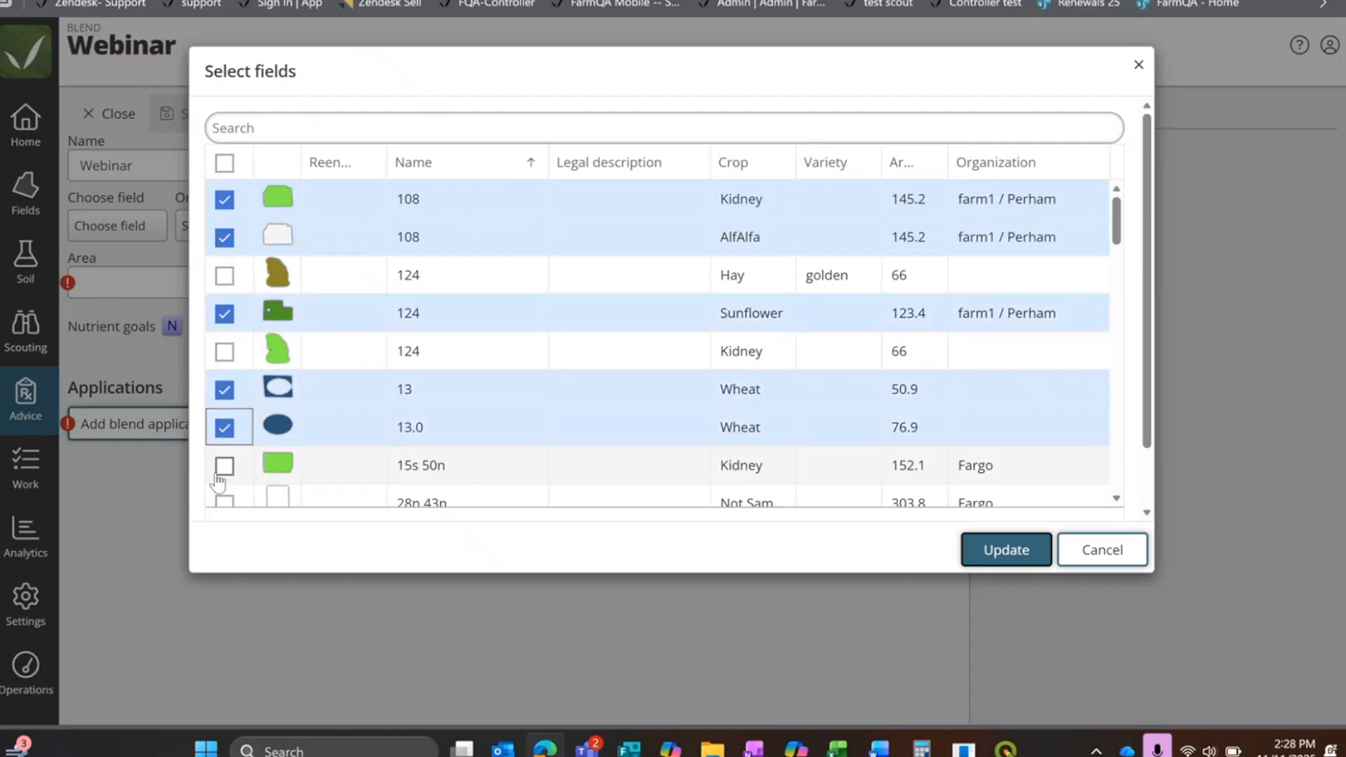
{"action": "scroll", "coordinate": [223, 455], "scroll_direction": "down", "scroll_amount": 4}
{"action": "scroll", "coordinate": [220, 480], "scroll_direction": "down", "scroll_amount": 1}
{"action": "left_click", "coordinate": [224, 351]}
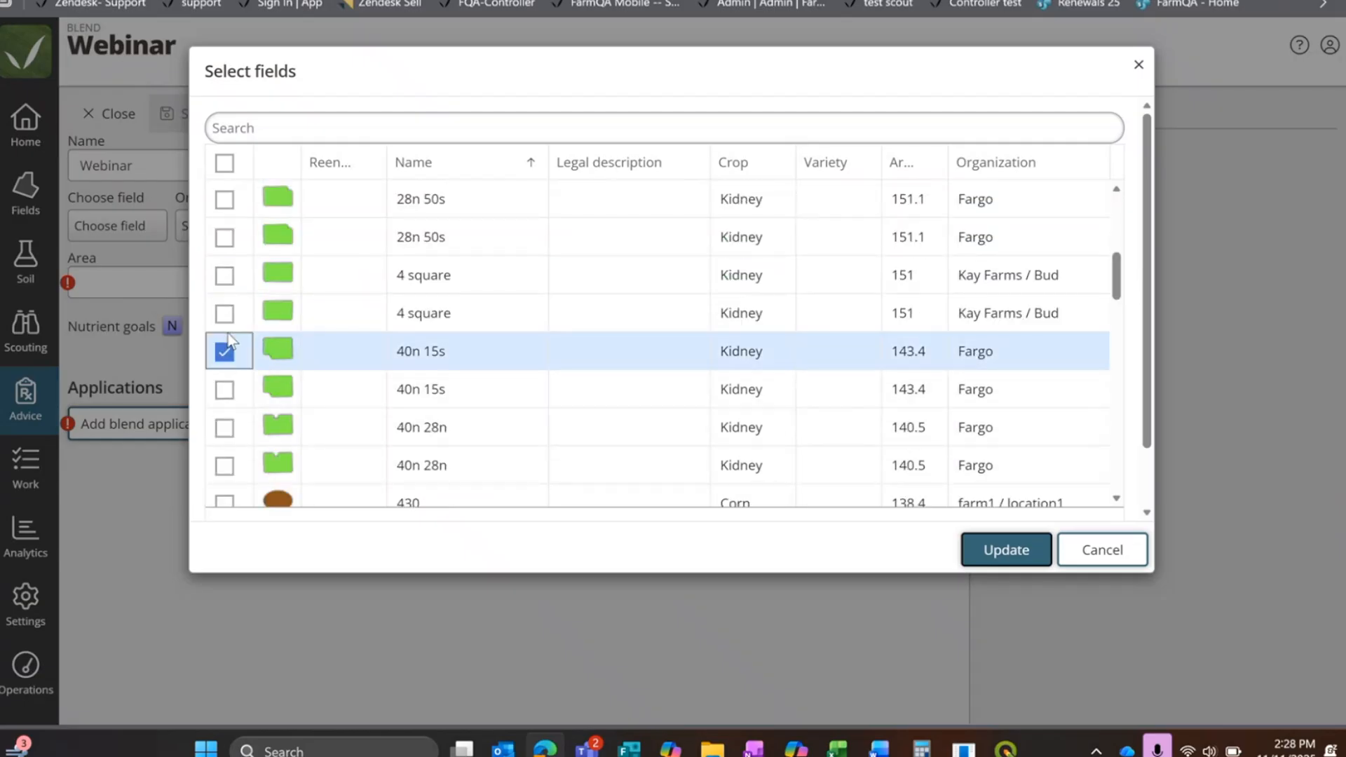
{"action": "left_click", "coordinate": [224, 275]}
{"action": "left_click", "coordinate": [1006, 549]}
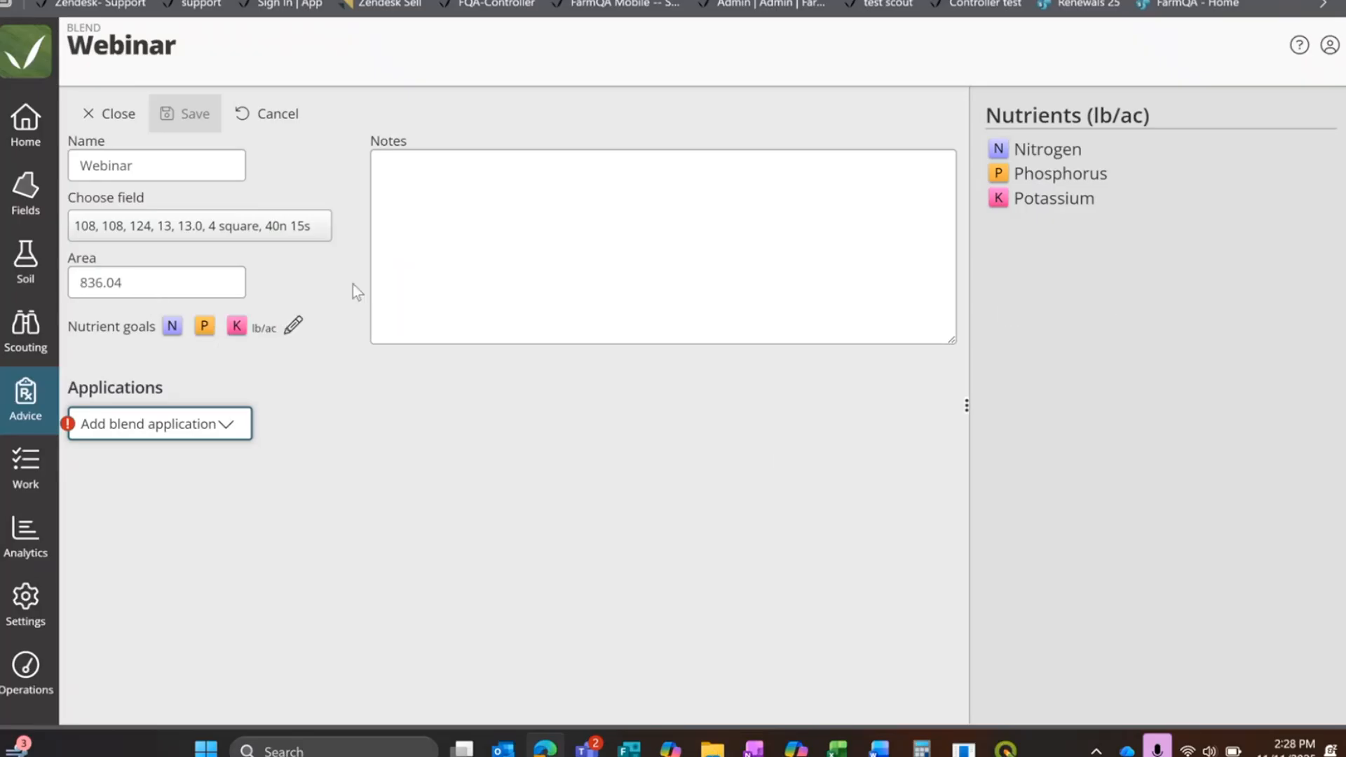
Step: Open the Webinar blend's nutrient goals and add sulphur to the nutrients
{"action": "left_click", "coordinate": [291, 324]}
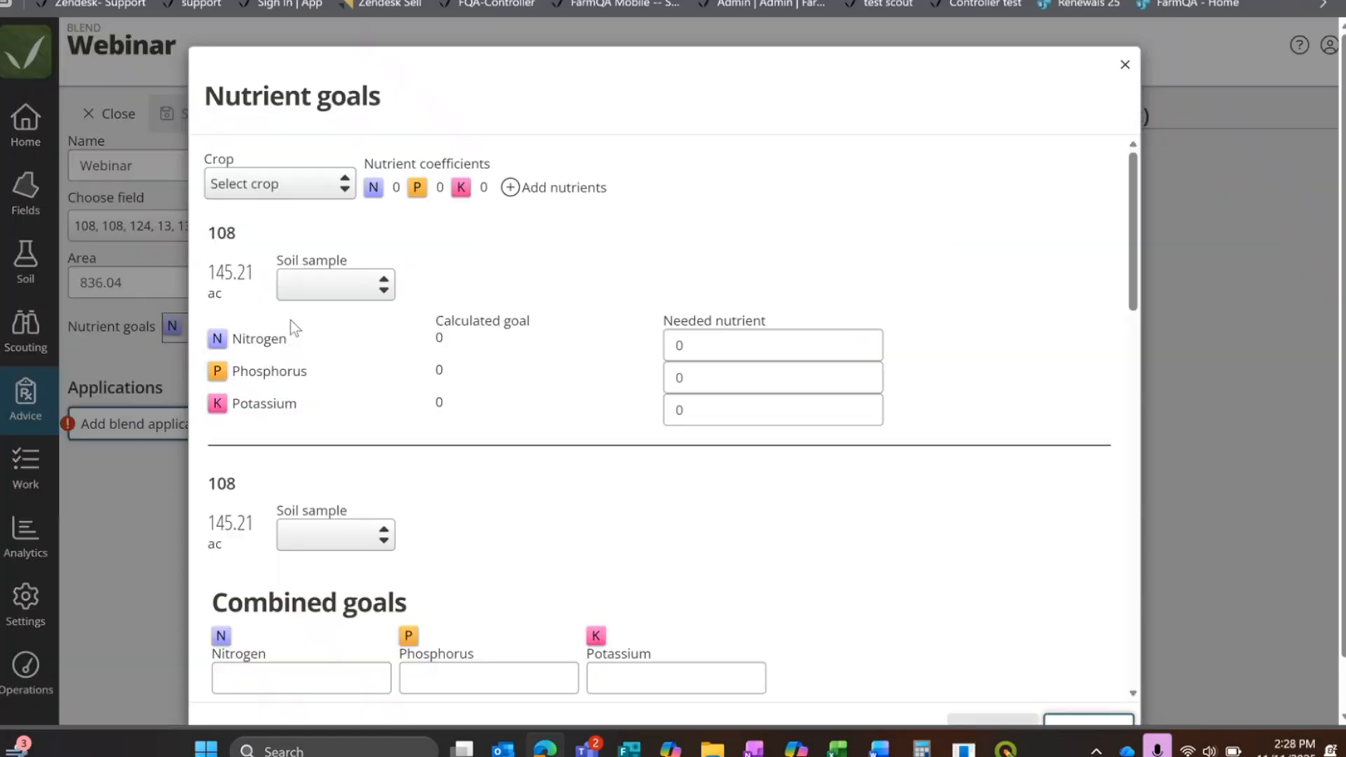
{"action": "scroll", "coordinate": [564, 402], "scroll_direction": "down", "scroll_amount": 1}
{"action": "scroll", "coordinate": [562, 404], "scroll_direction": "up", "scroll_amount": 1}
{"action": "left_click", "coordinate": [512, 189]}
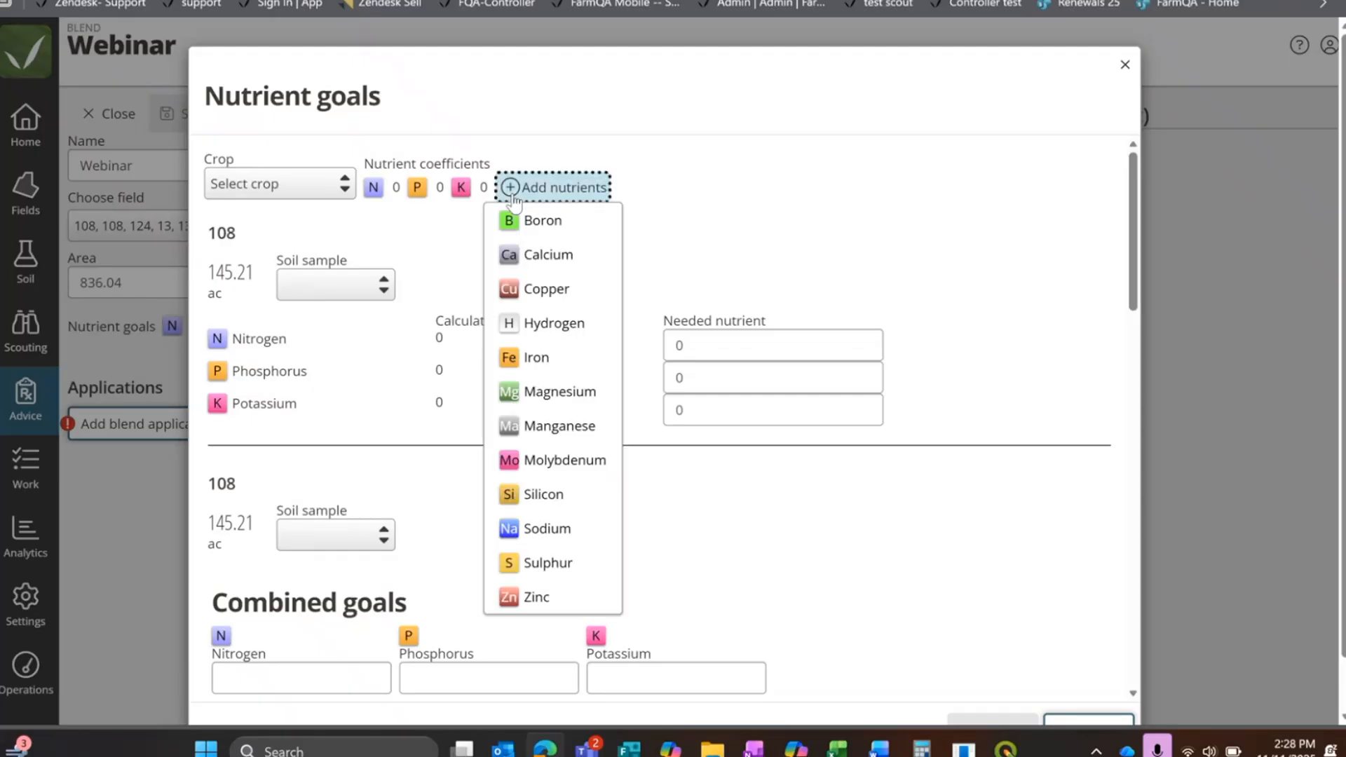
{"action": "left_click", "coordinate": [711, 178]}
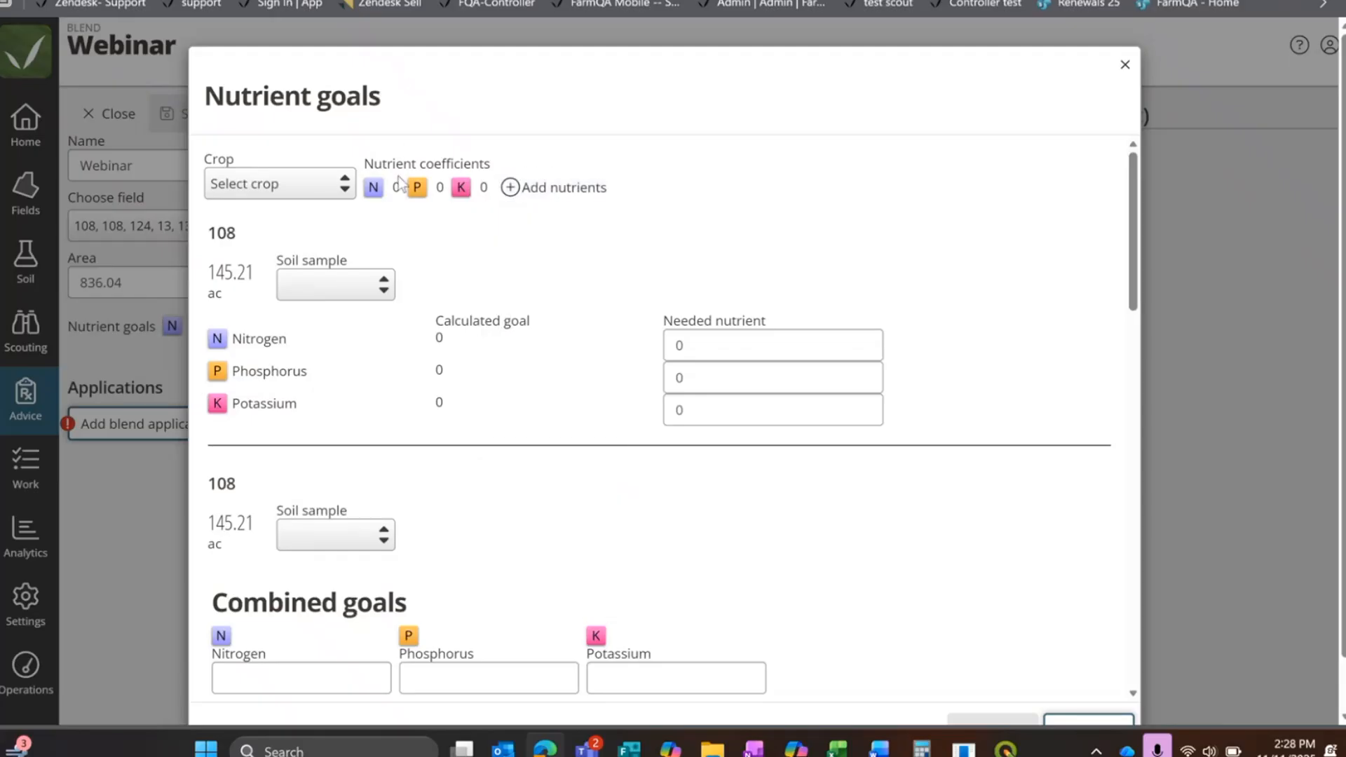
{"action": "left_click", "coordinate": [509, 190]}
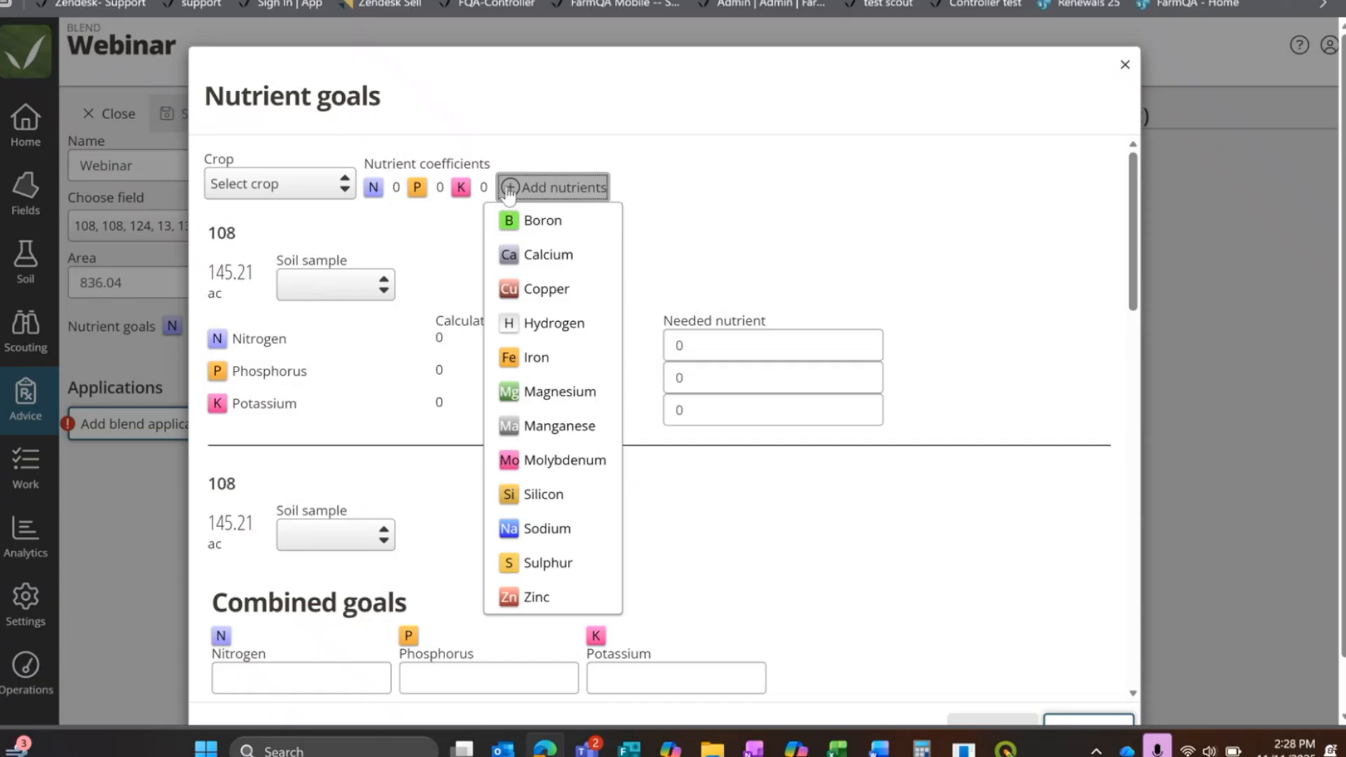
{"action": "left_click", "coordinate": [599, 564]}
{"action": "left_click", "coordinate": [589, 191]}
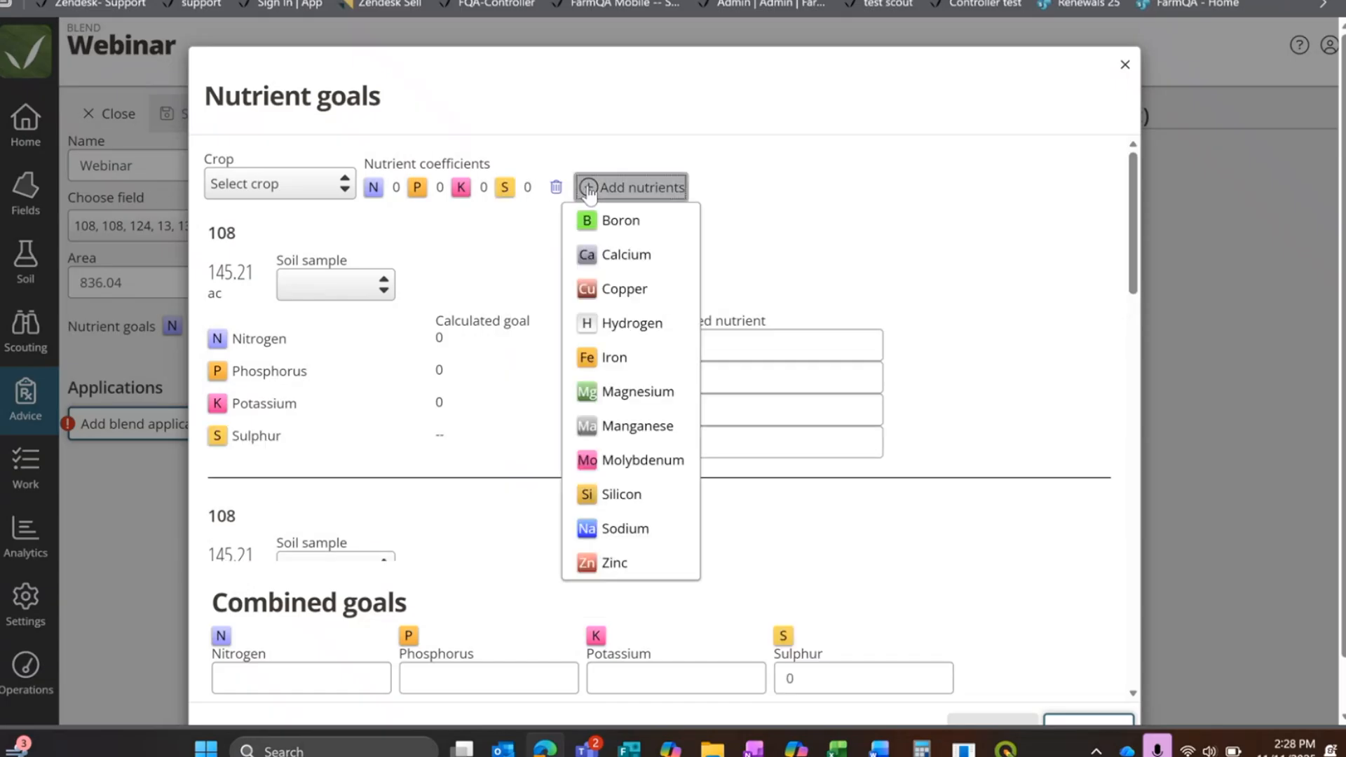
{"action": "left_click", "coordinate": [499, 250]}
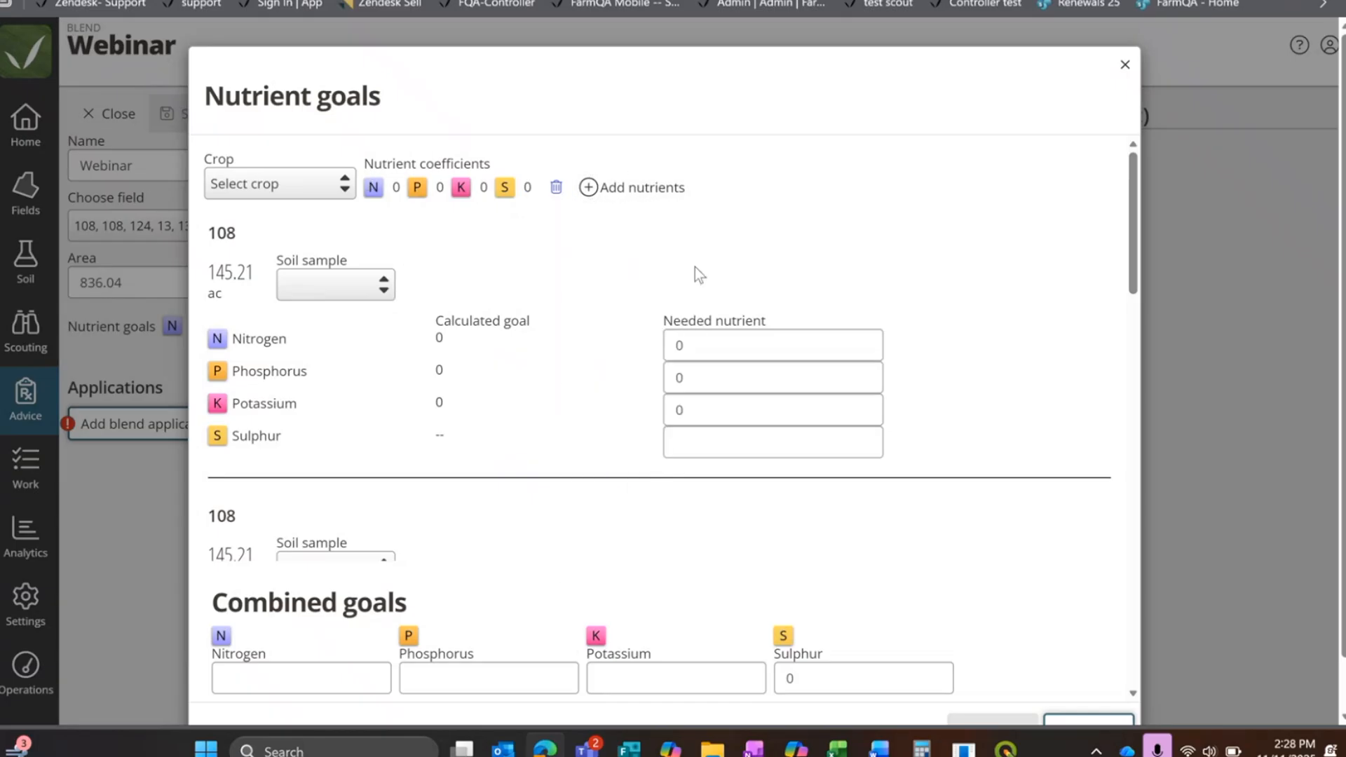
Step: Try combined goals of 200 nitrogen, 100 phosphorus, 50 potassium and 8 sulphur, and close the nutrient goals without applying them
{"action": "left_click", "coordinate": [690, 344]}
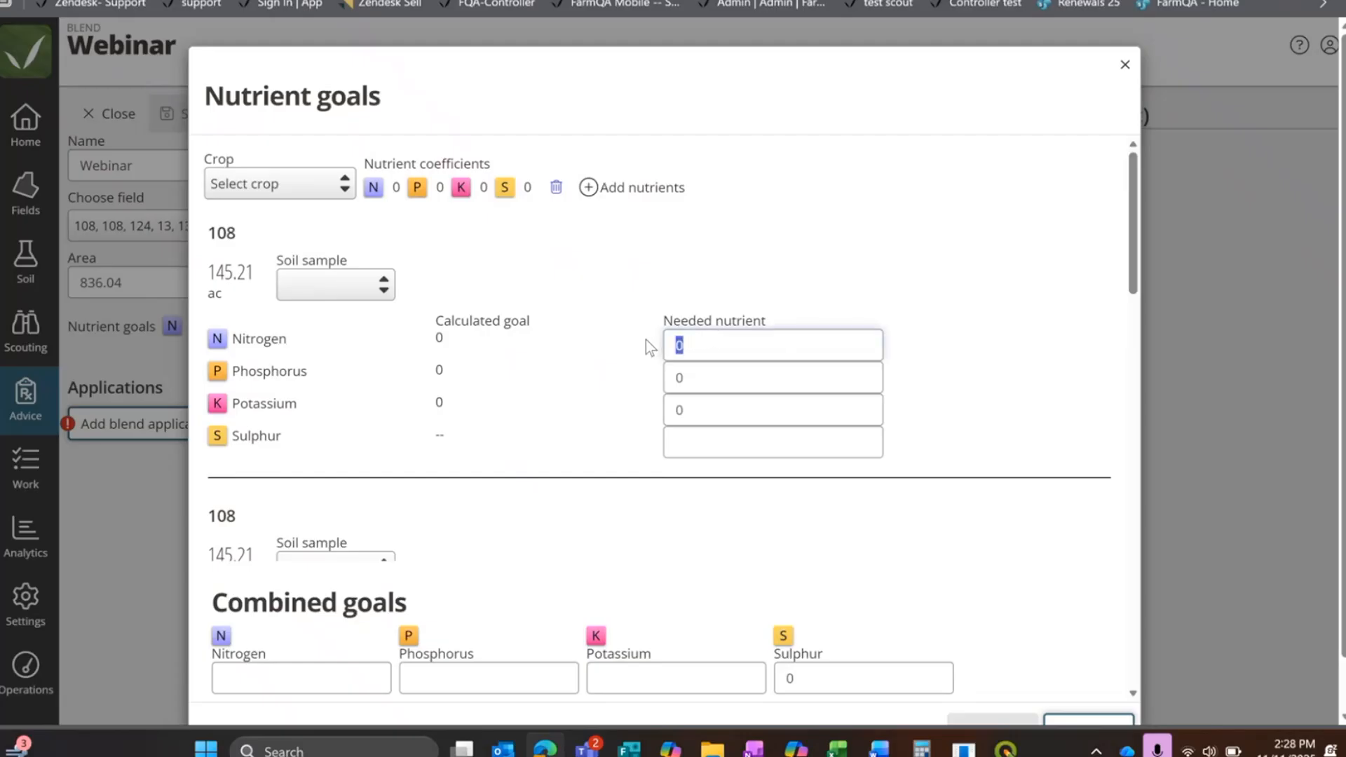
{"action": "scroll", "coordinate": [428, 438], "scroll_direction": "down", "scroll_amount": 4}
{"action": "scroll", "coordinate": [428, 439], "scroll_direction": "up", "scroll_amount": 4}
{"action": "left_click", "coordinate": [335, 673]}
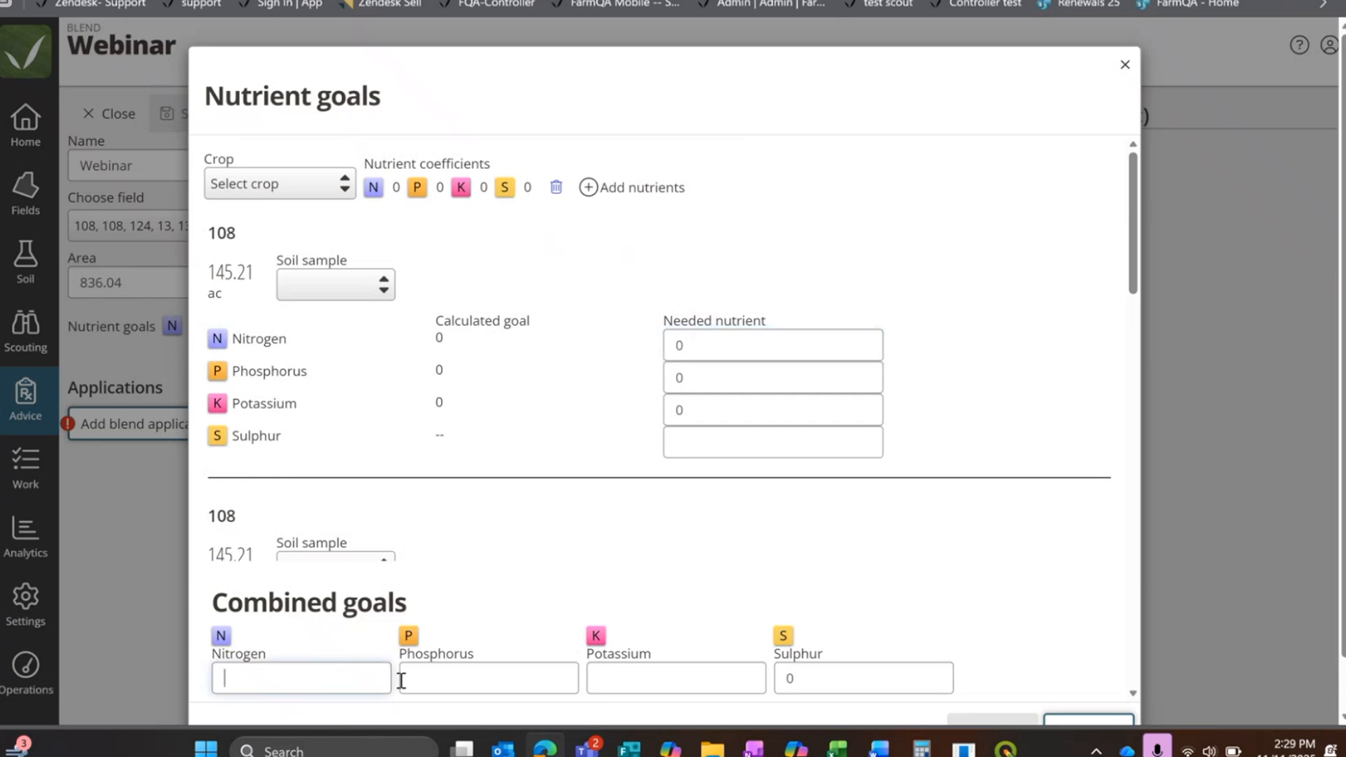
{"action": "type", "text": "200"}
{"action": "left_click", "coordinate": [520, 679]}
{"action": "type", "text": "100"}
{"action": "left_click", "coordinate": [667, 679]}
{"action": "type", "text": "50"}
{"action": "key", "text": "Tab"}
{"action": "type", "text": "8"}
{"action": "left_click", "coordinate": [801, 415]}
{"action": "mouse_move", "coordinate": [1133, 263]}
{"action": "left_mouse_down"}
{"action": "mouse_move", "coordinate": [1156, 360]}
{"action": "mouse_move", "coordinate": [1129, 260]}
{"action": "left_mouse_up"}
{"action": "left_click", "coordinate": [1126, 64]}
{"action": "left_click", "coordinate": [754, 210]}
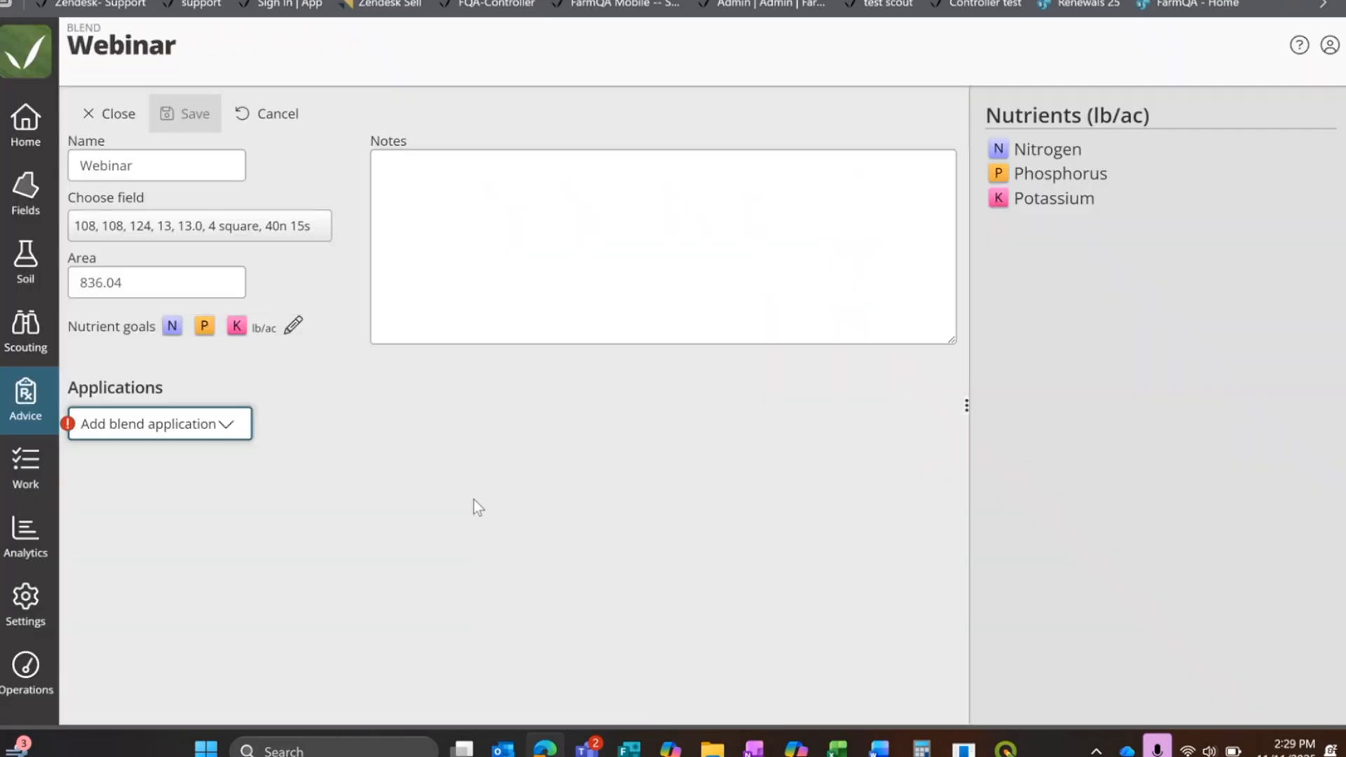
Step: Reopen the nutrient goals and assign the Feb 7, 2025 soil sample to both 108 fields
{"action": "left_click", "coordinate": [293, 326]}
{"action": "left_click", "coordinate": [311, 289]}
{"action": "left_click", "coordinate": [506, 303]}
{"action": "scroll", "coordinate": [506, 327], "scroll_direction": "down", "scroll_amount": 4}
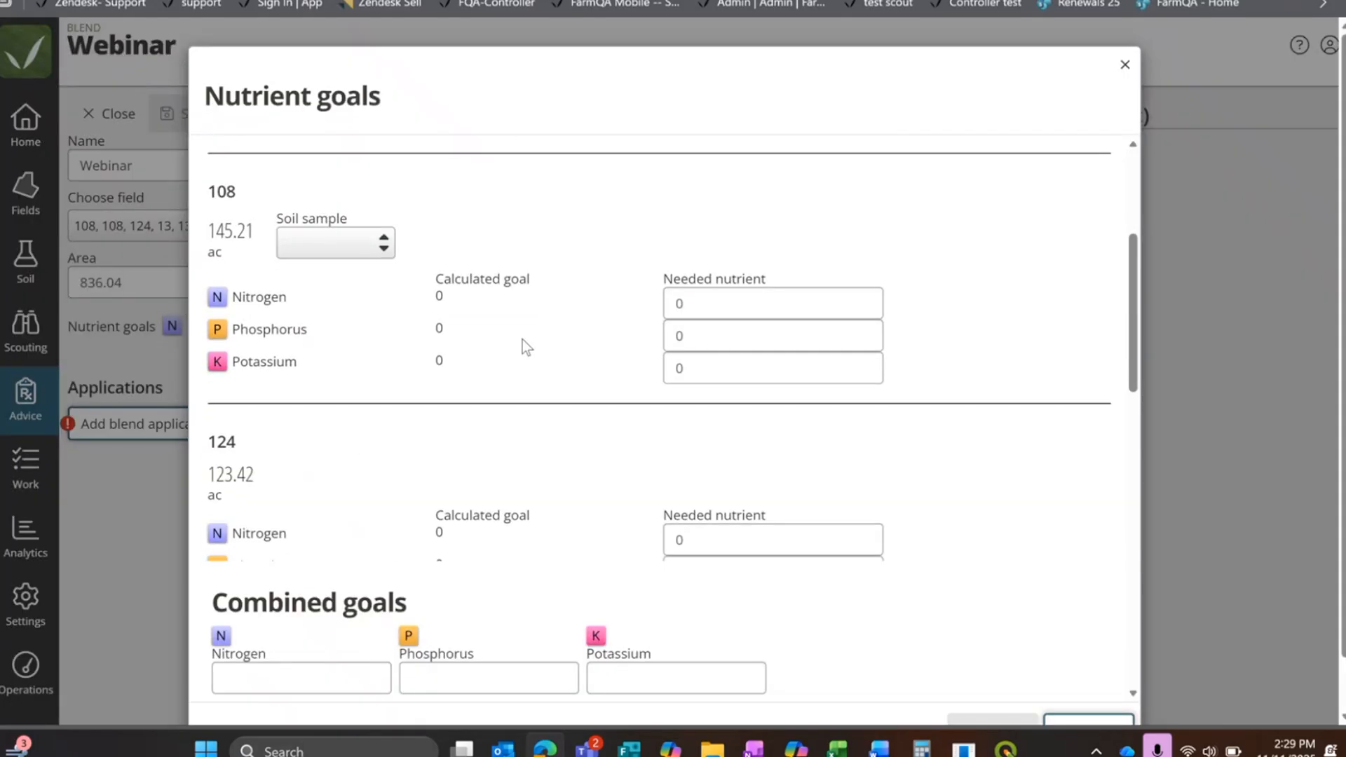
{"action": "scroll", "coordinate": [491, 379], "scroll_direction": "down", "scroll_amount": 4}
{"action": "scroll", "coordinate": [420, 393], "scroll_direction": "up", "scroll_amount": 7}
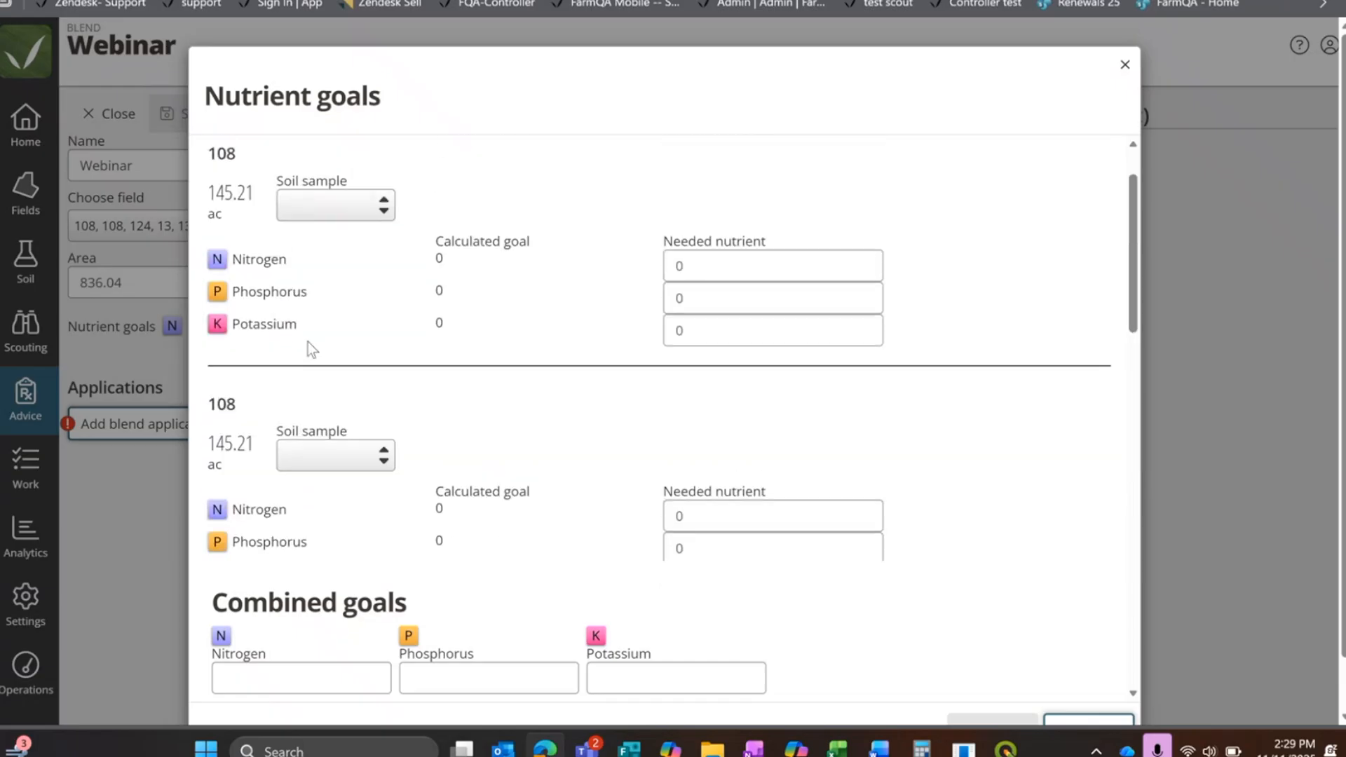
{"action": "scroll", "coordinate": [308, 342], "scroll_direction": "up", "scroll_amount": 1}
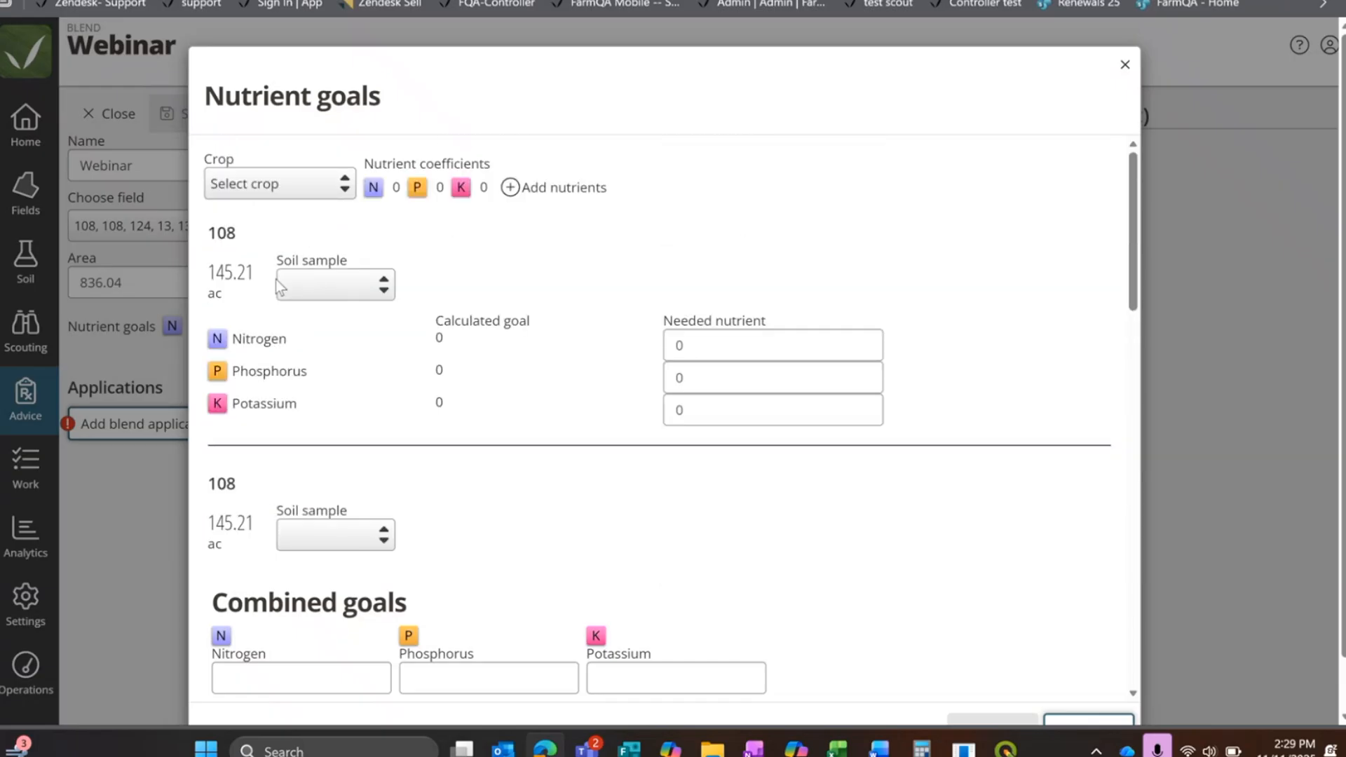
{"action": "left_click", "coordinate": [337, 293]}
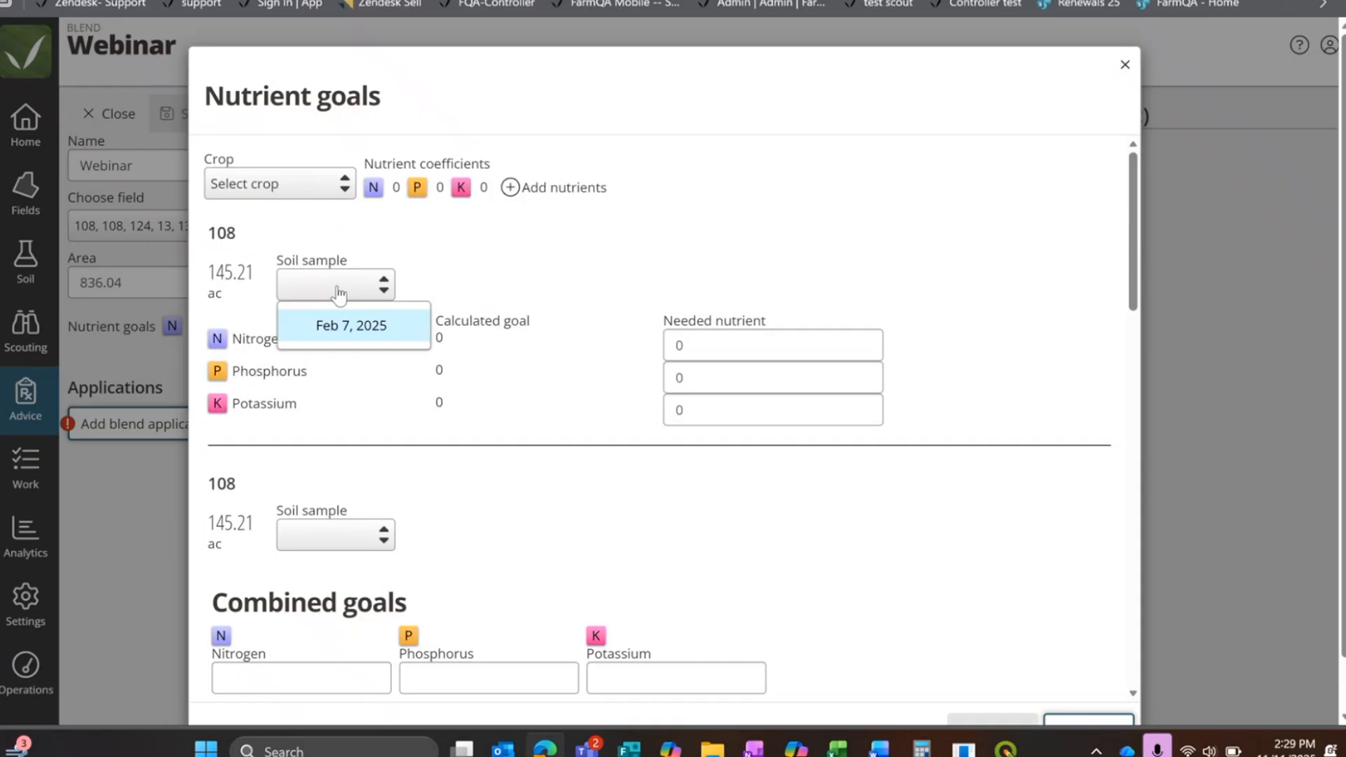
{"action": "left_click", "coordinate": [394, 330]}
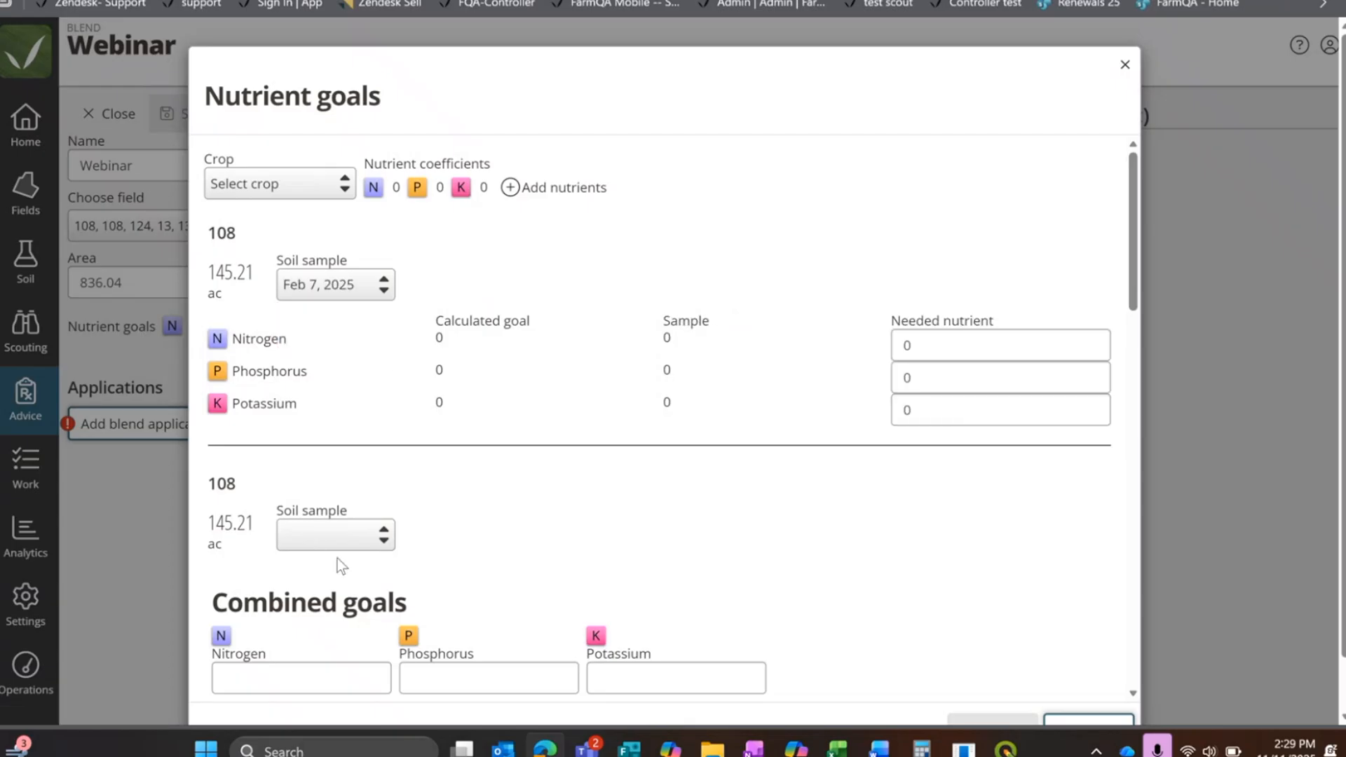
{"action": "left_click", "coordinate": [338, 536]}
{"action": "left_click", "coordinate": [338, 578]}
Step: Set the combined goals to 200 nitrogen, 100 phosphorus and 50 potassium, and apply them to the blend
{"action": "scroll", "coordinate": [468, 482], "scroll_direction": "down", "scroll_amount": 1}
{"action": "left_click", "coordinate": [263, 687]}
{"action": "type", "text": "2"}
{"action": "left_click", "coordinate": [456, 670]}
{"action": "left_click", "coordinate": [661, 680]}
{"action": "double_click", "coordinate": [815, 480]}
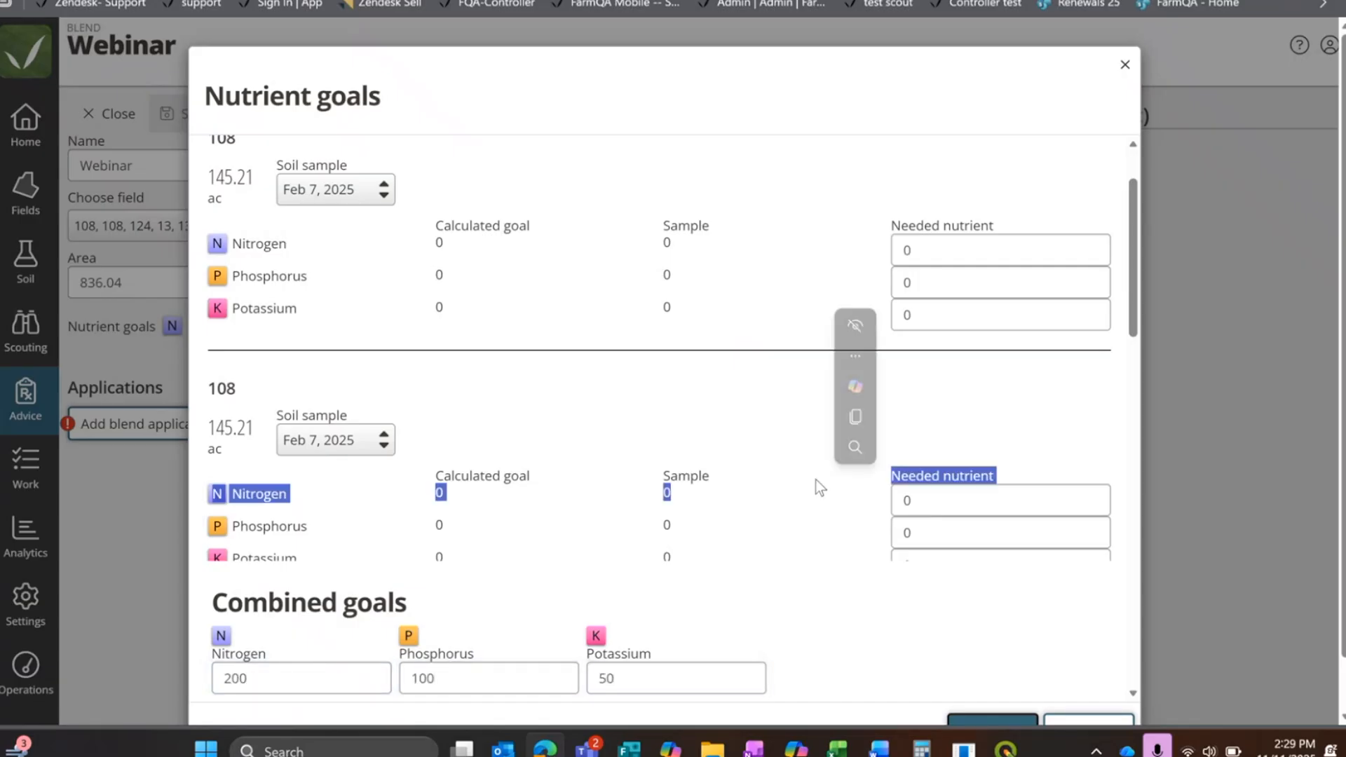
{"action": "scroll", "coordinate": [815, 480], "scroll_direction": "down", "scroll_amount": 4}
{"action": "left_click", "coordinate": [1023, 724]}
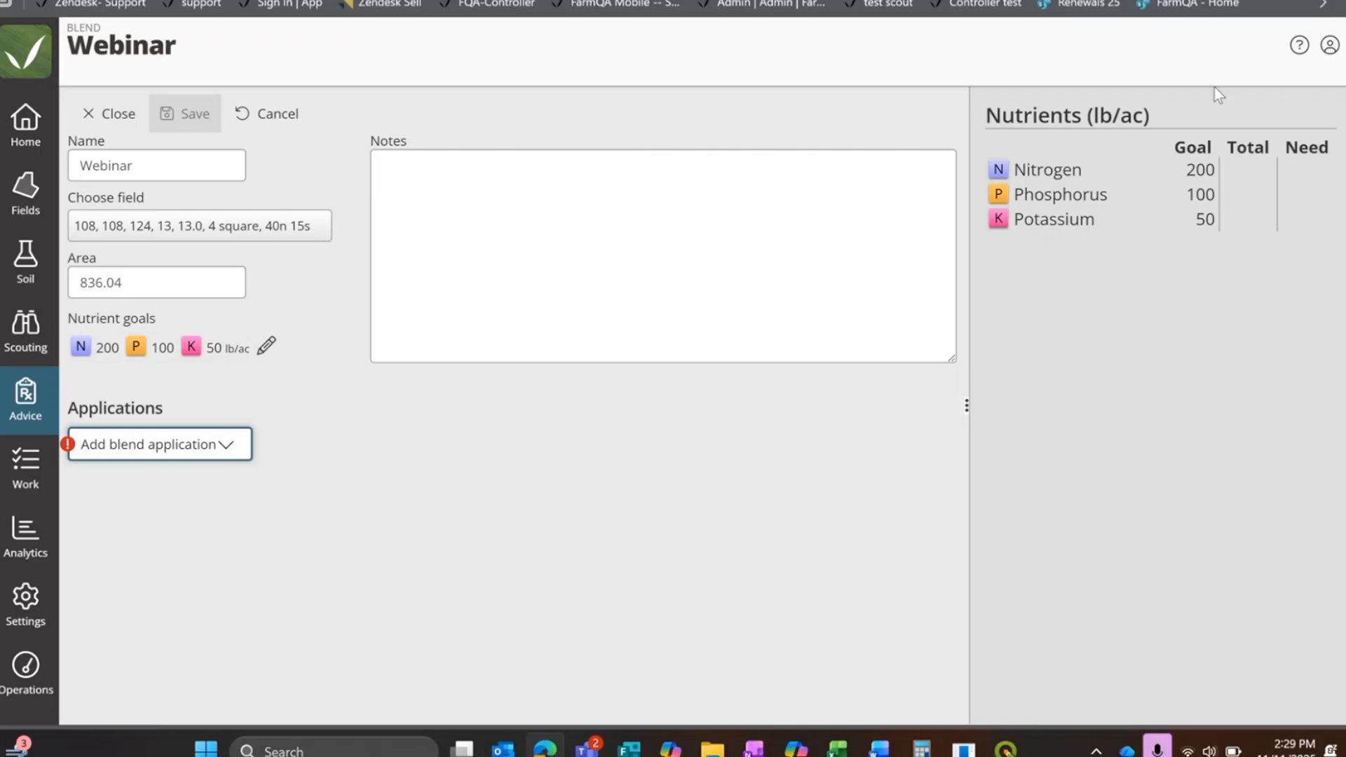
Step: Add a blend application from the Spring fert mix, review its products and collapse it
{"action": "left_click", "coordinate": [145, 456]}
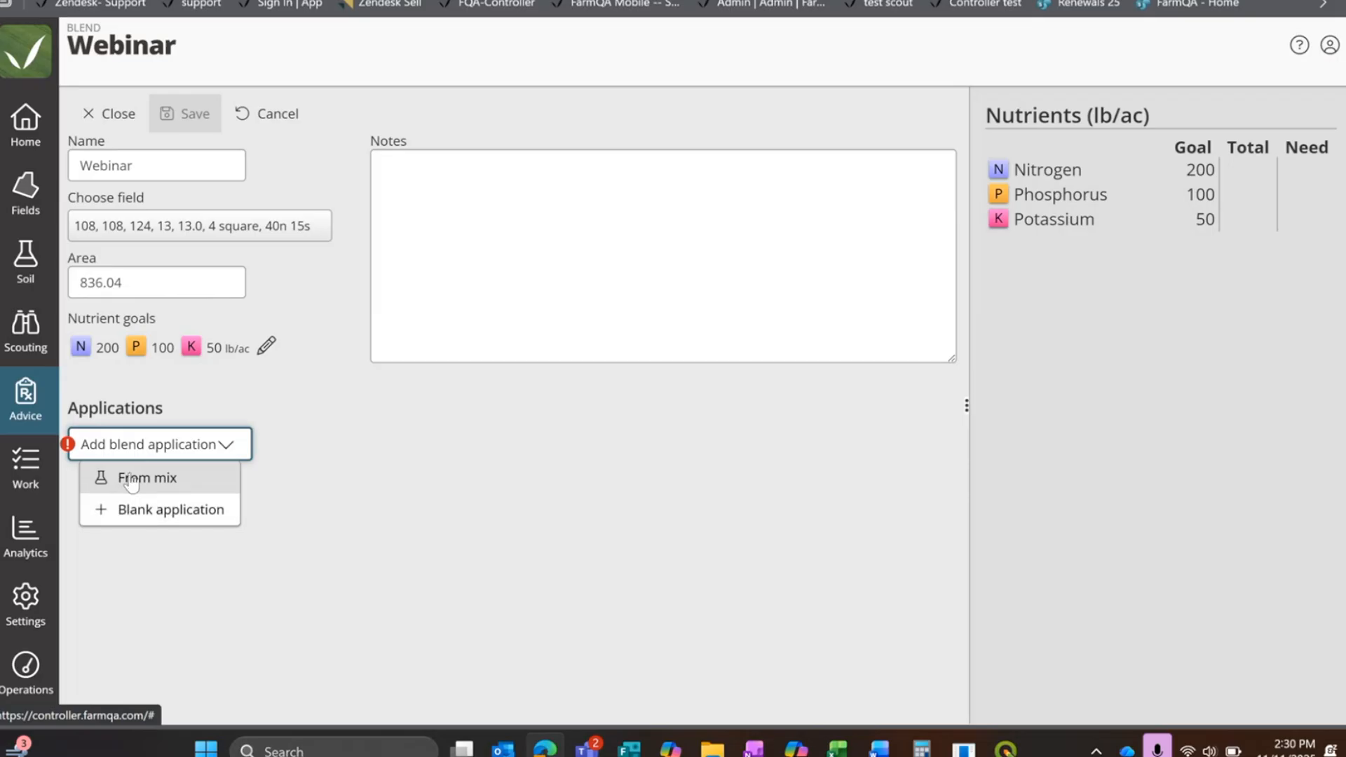
{"action": "left_click", "coordinate": [131, 480]}
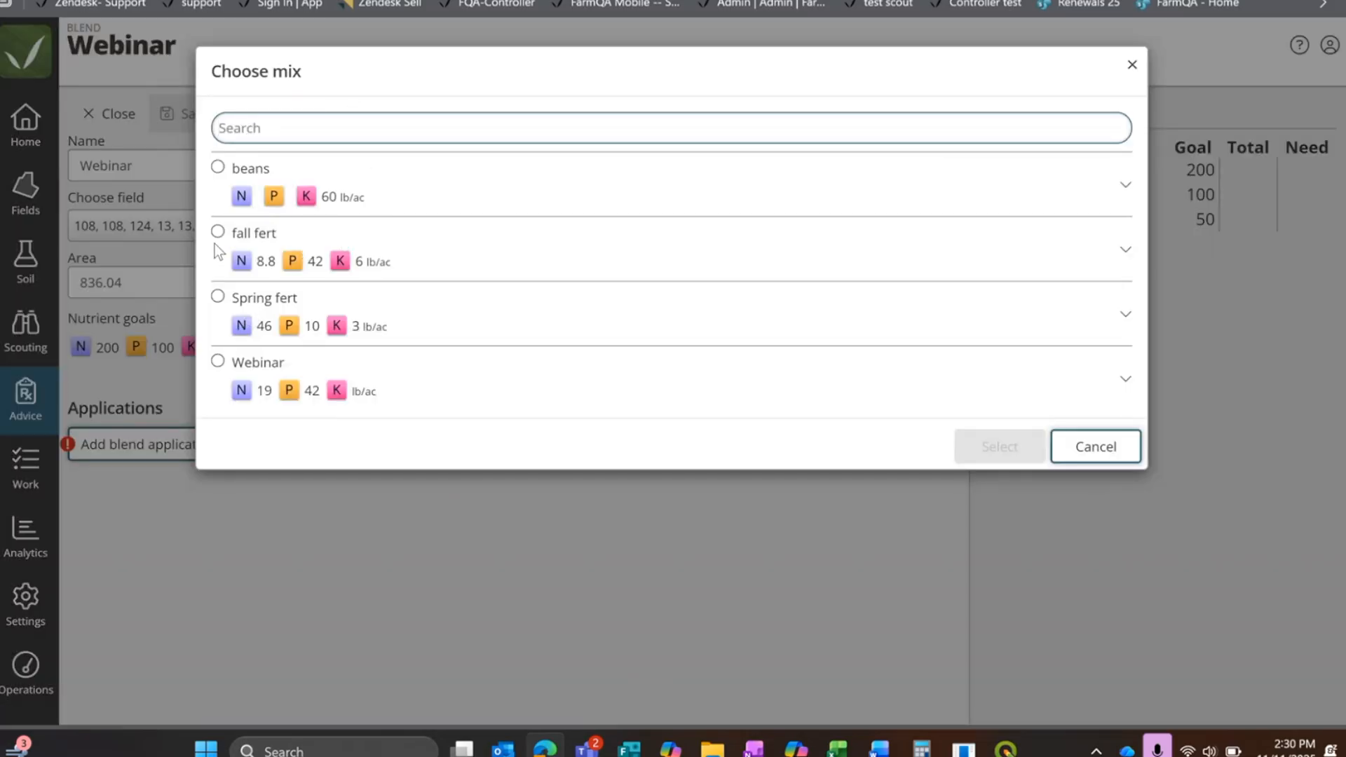
{"action": "left_click", "coordinate": [219, 297]}
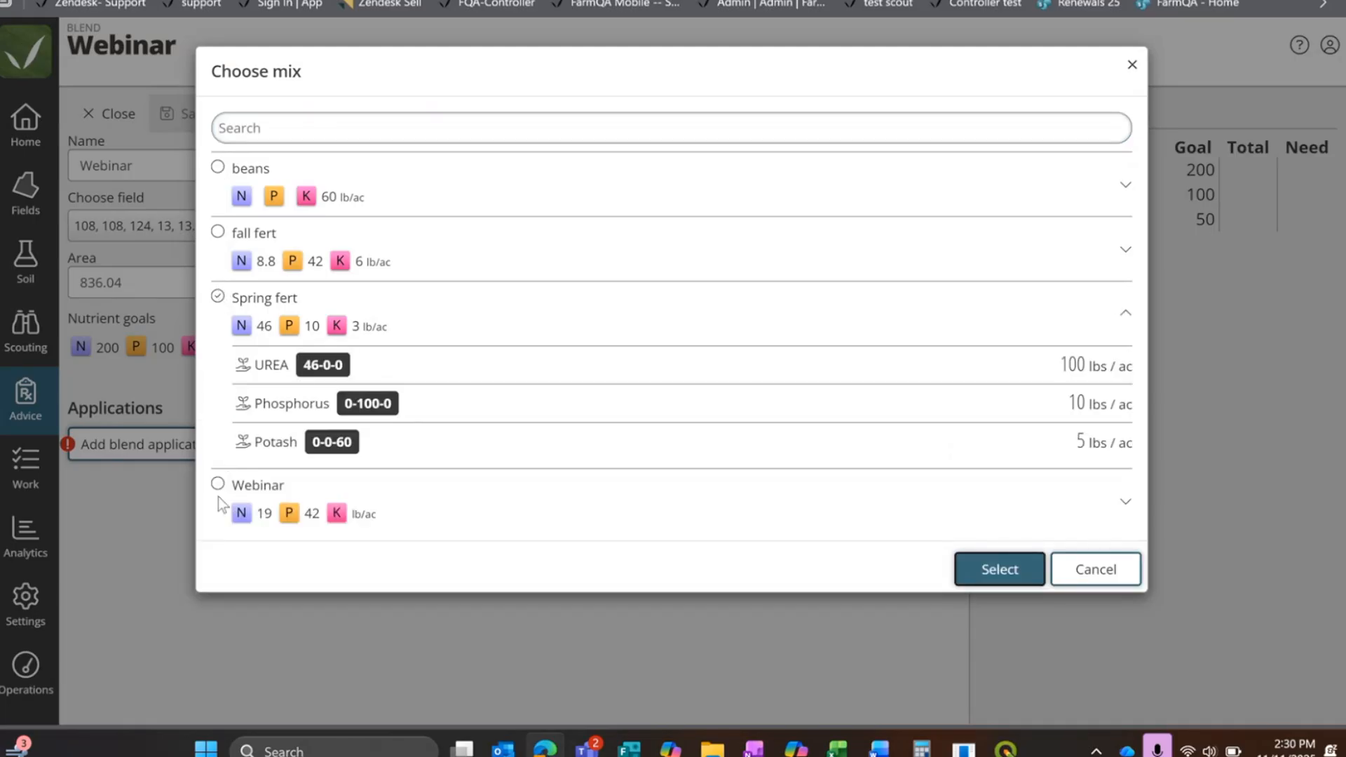
{"action": "left_click", "coordinate": [218, 484]}
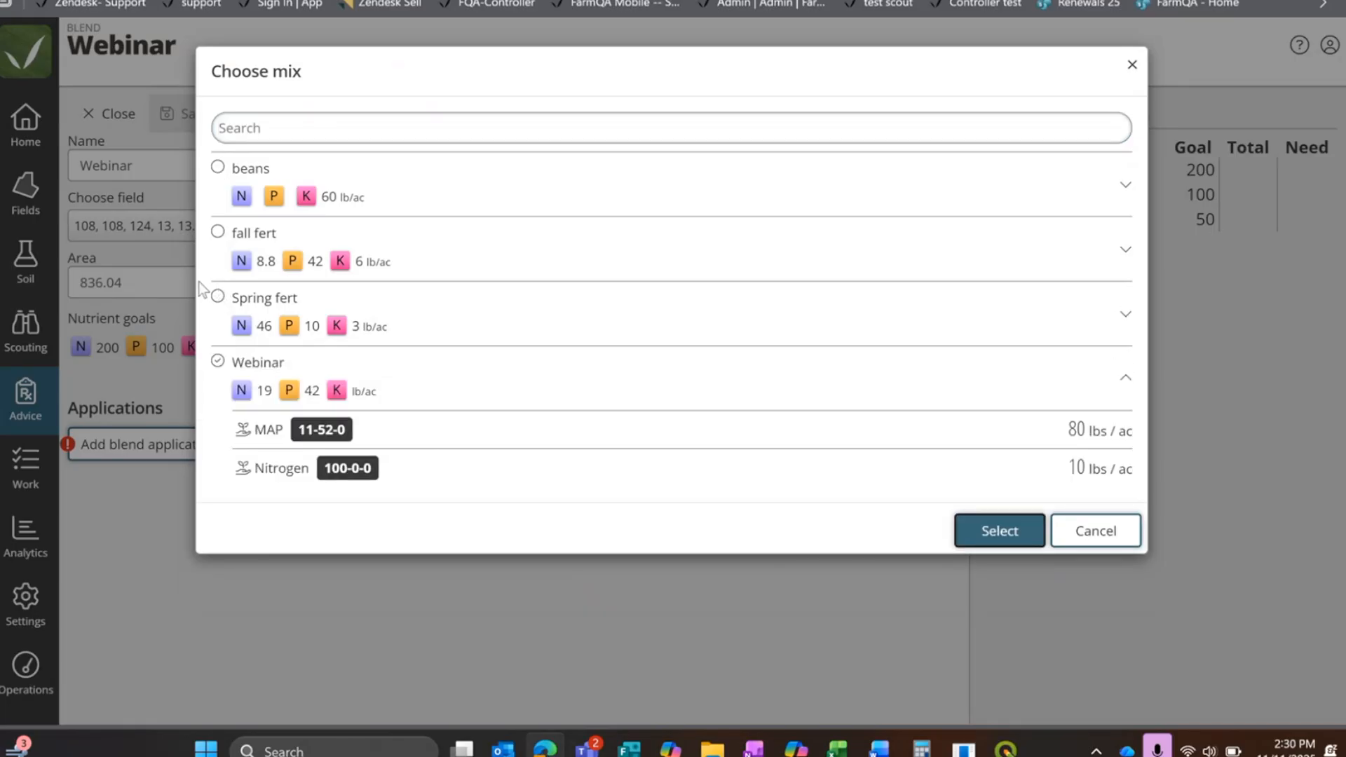
{"action": "left_click", "coordinate": [244, 306]}
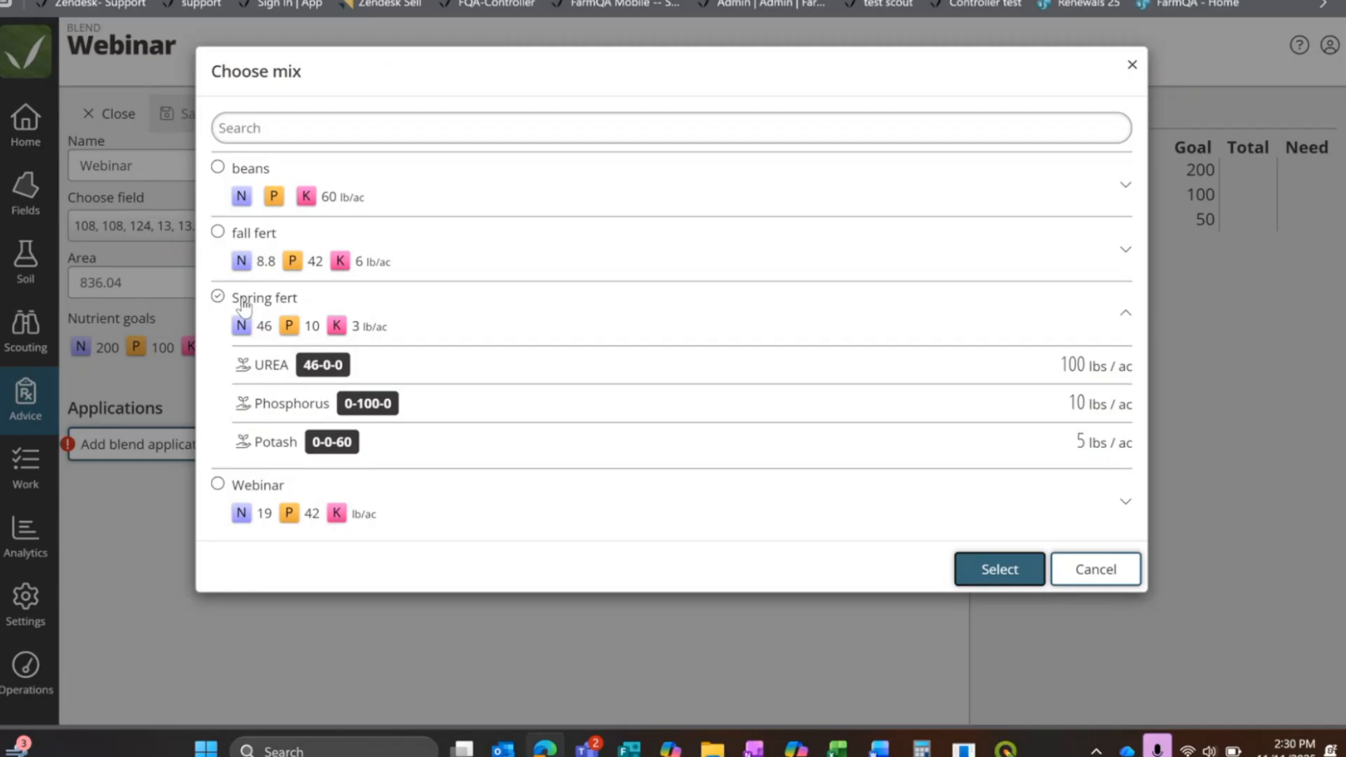
{"action": "left_click", "coordinate": [970, 565]}
{"action": "right_click", "coordinate": [970, 560]}
{"action": "left_click", "coordinate": [439, 374]}
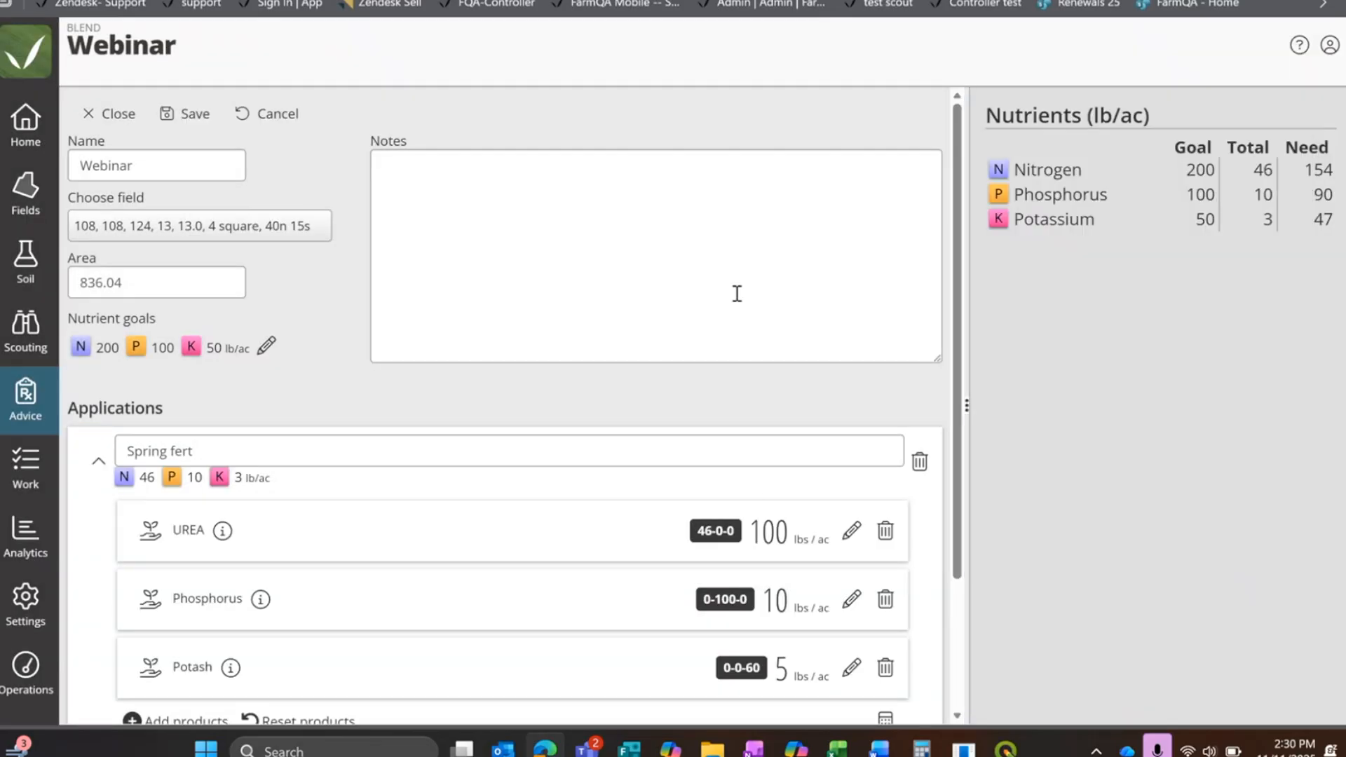
{"action": "scroll", "coordinate": [728, 287], "scroll_direction": "down", "scroll_amount": 3}
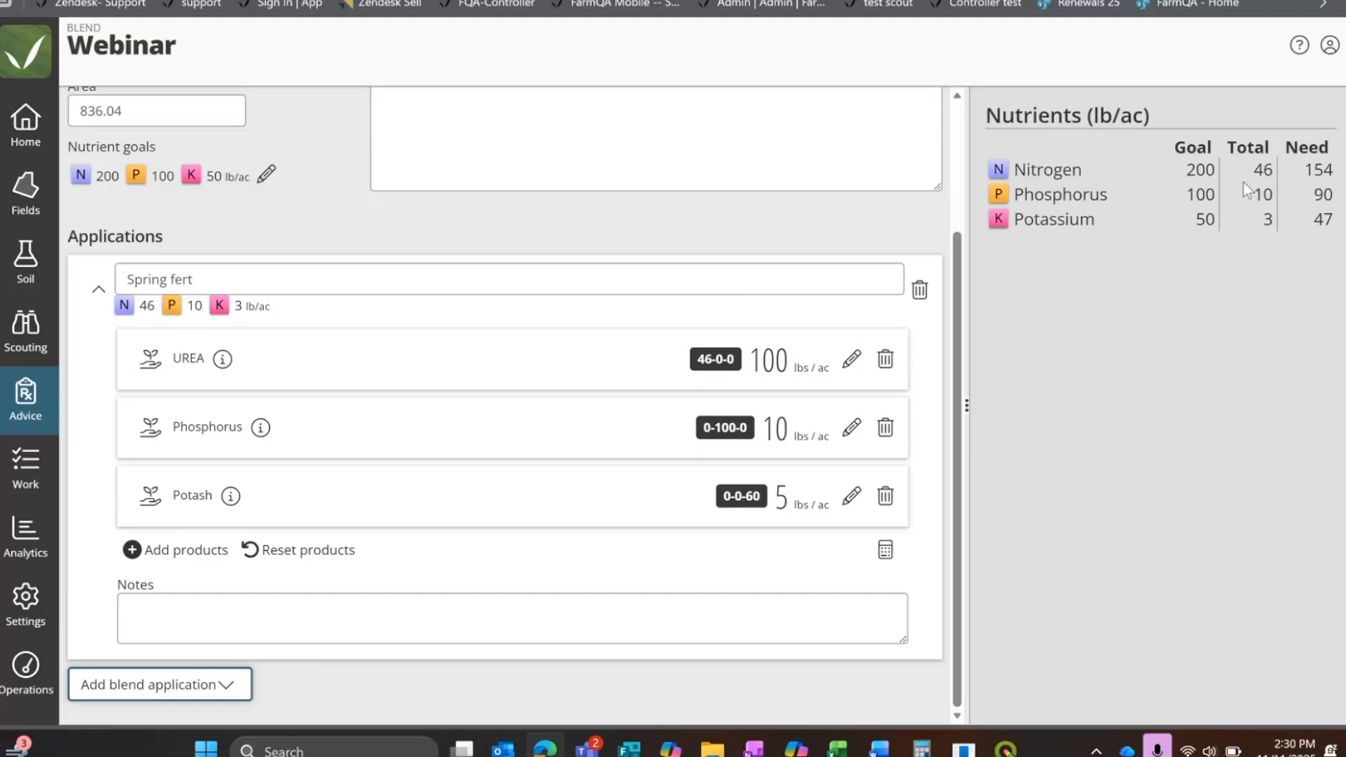
{"action": "scroll", "coordinate": [326, 456], "scroll_direction": "up", "scroll_amount": 3}
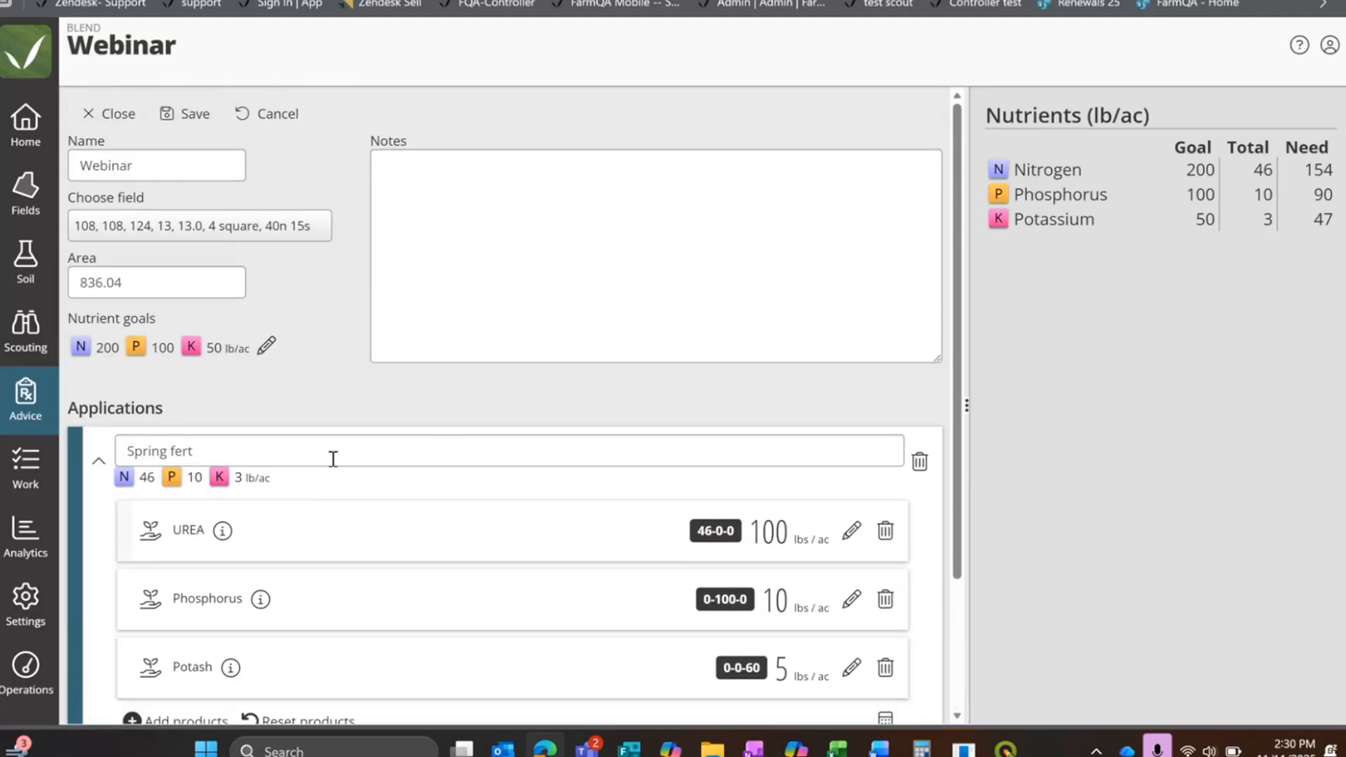
{"action": "scroll", "coordinate": [333, 459], "scroll_direction": "down", "scroll_amount": 3}
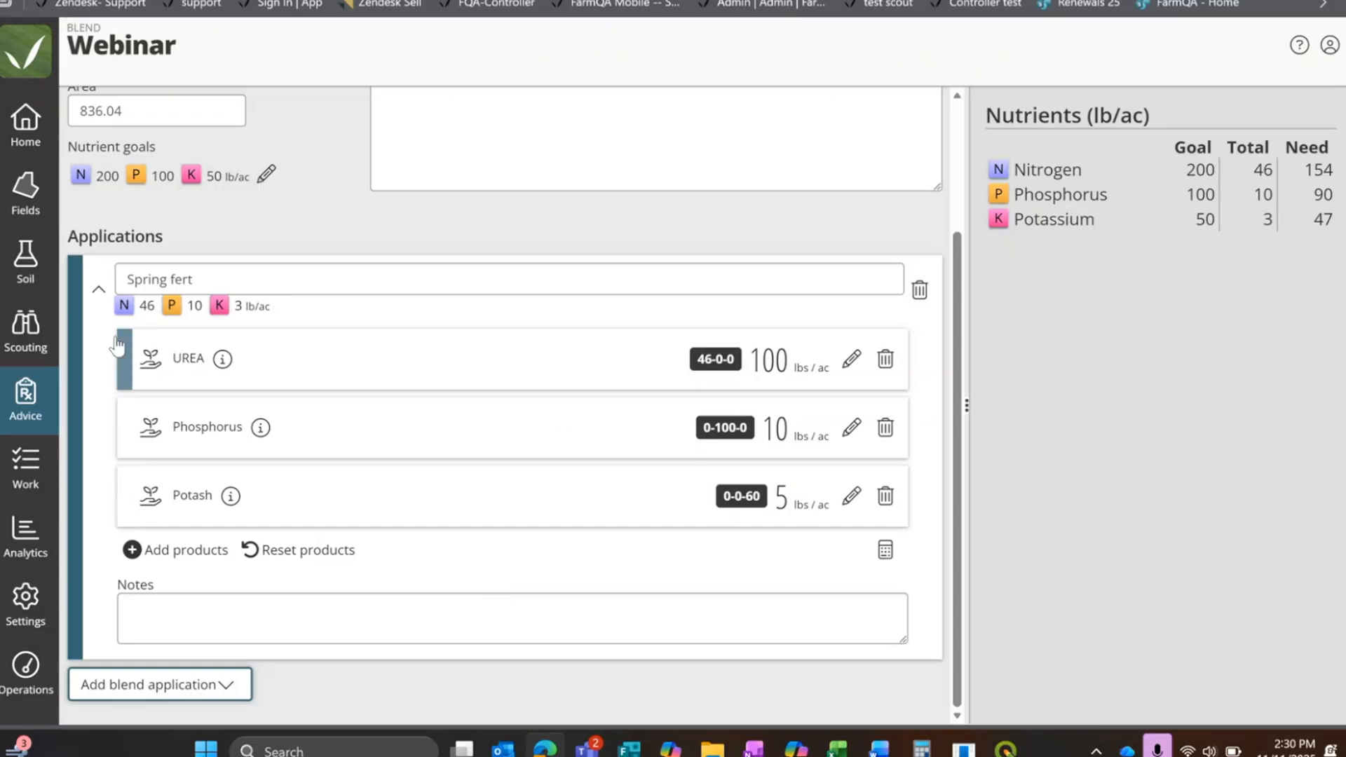
{"action": "left_click", "coordinate": [99, 285]}
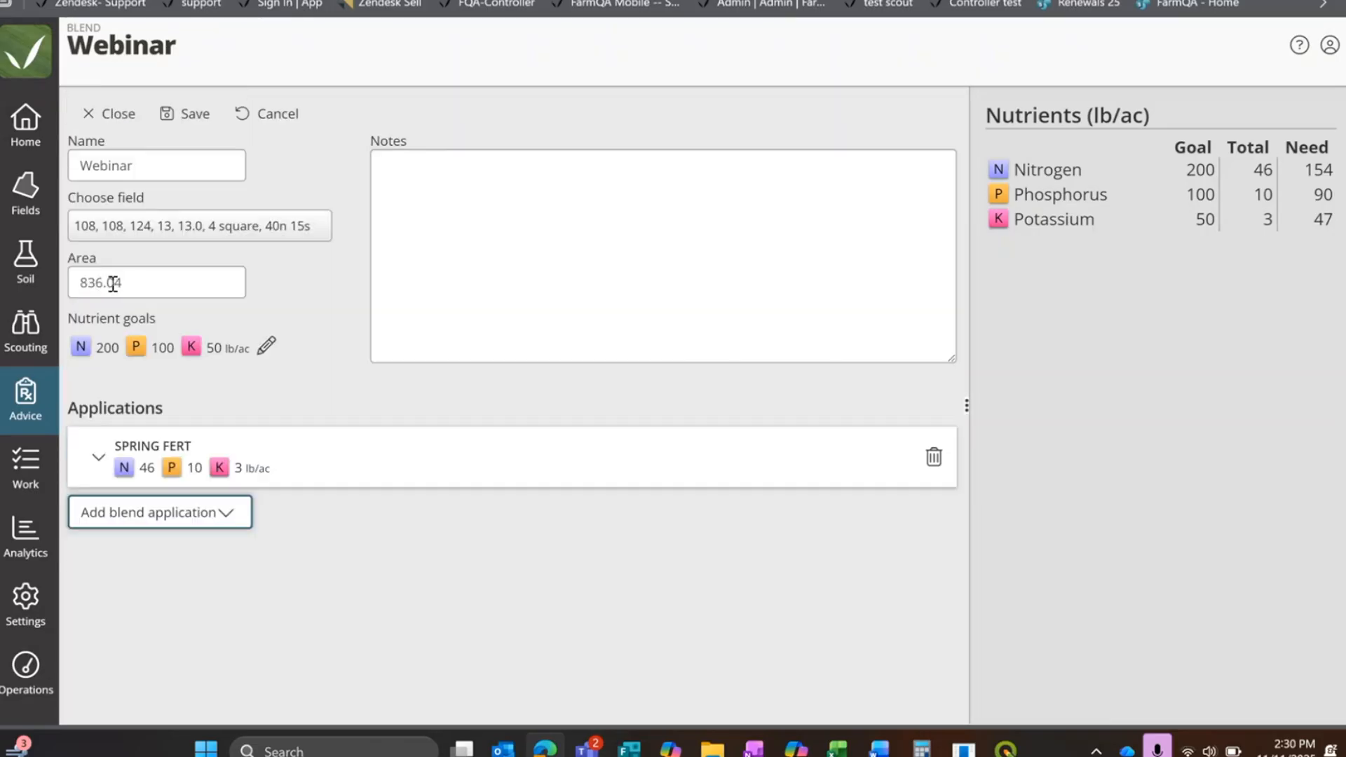
Step: Add a blank blend application below Spring fert and name it fall fert
{"action": "left_click", "coordinate": [187, 522]}
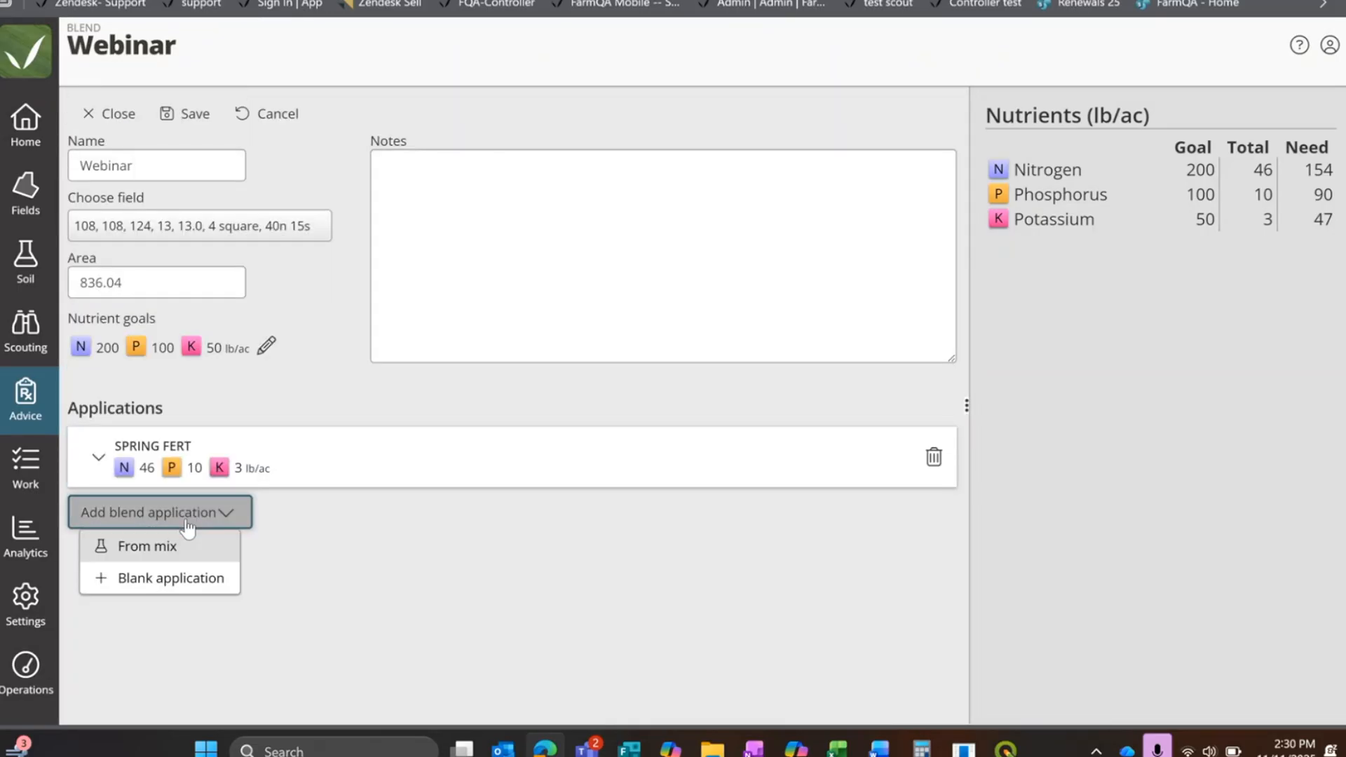
{"action": "left_click", "coordinate": [163, 579]}
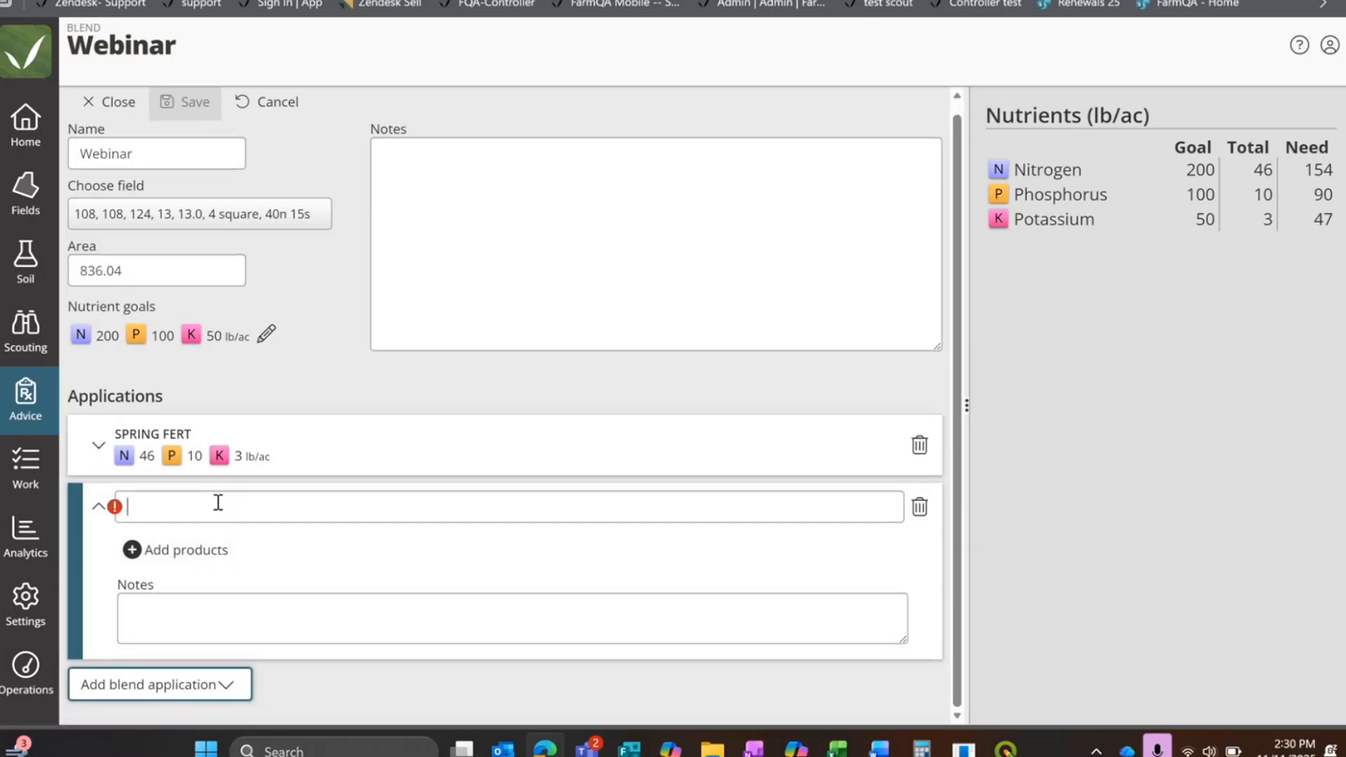
{"action": "type", "text": "fall fe"}
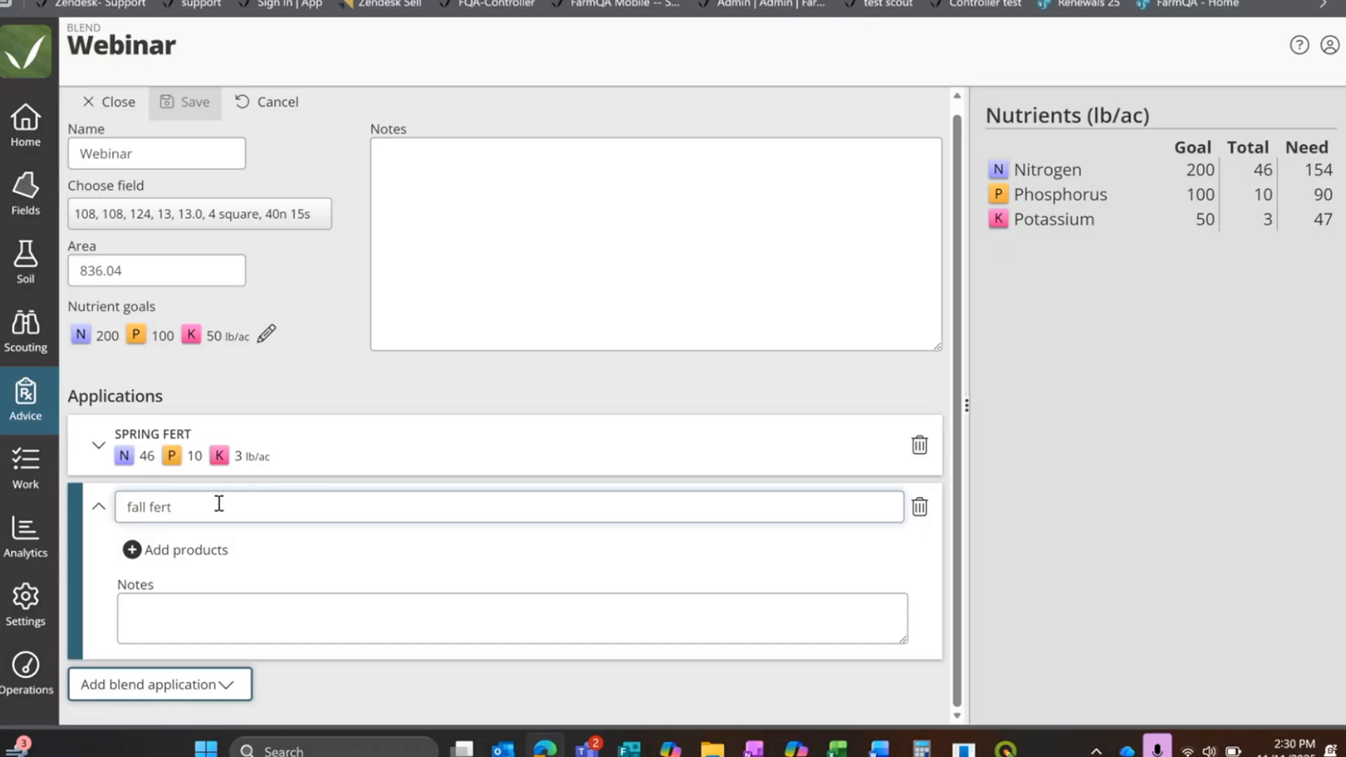
{"action": "type", "text": "rt"}
Step: Add the MAP and Phosphorus (0-100-0) products to the fall fert application
{"action": "left_click", "coordinate": [165, 554]}
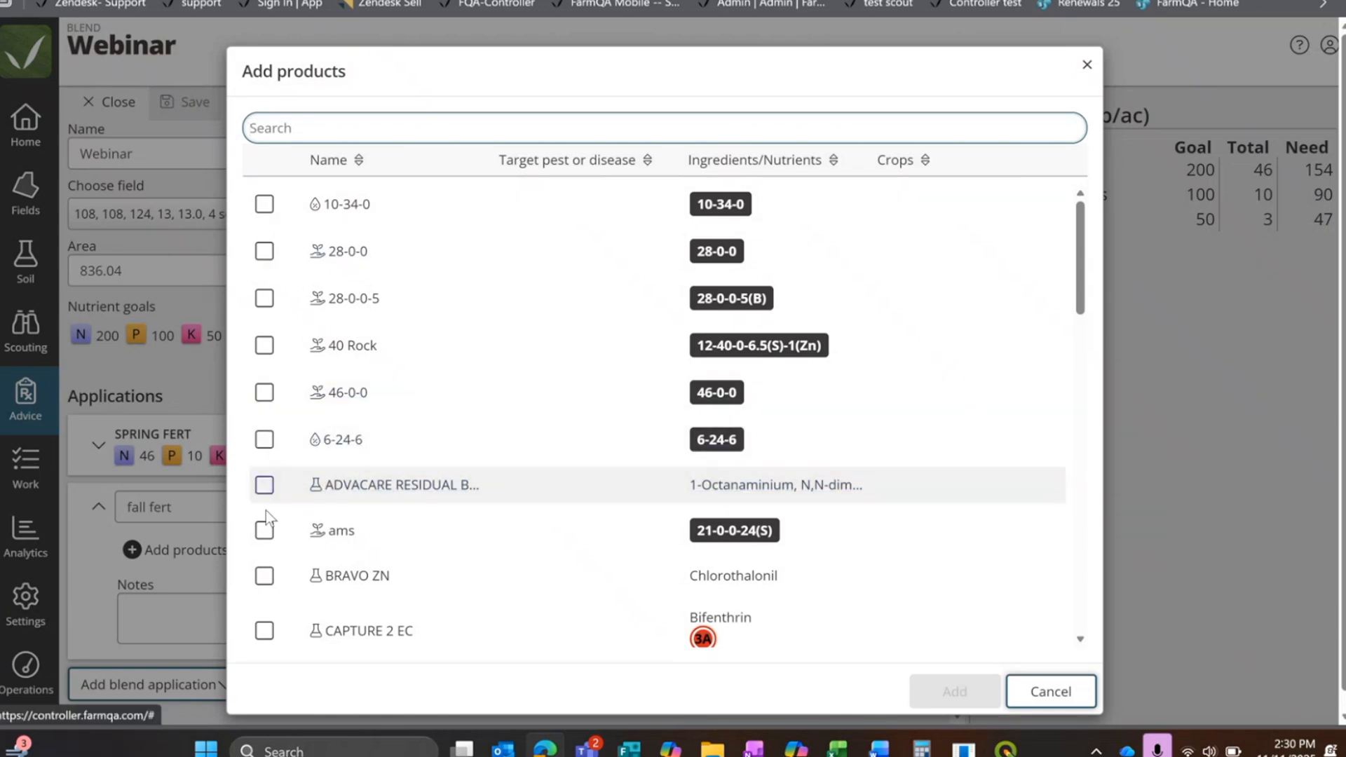
{"action": "scroll", "coordinate": [266, 518], "scroll_direction": "down", "scroll_amount": 2}
{"action": "scroll", "coordinate": [666, 252], "scroll_direction": "down", "scroll_amount": 5}
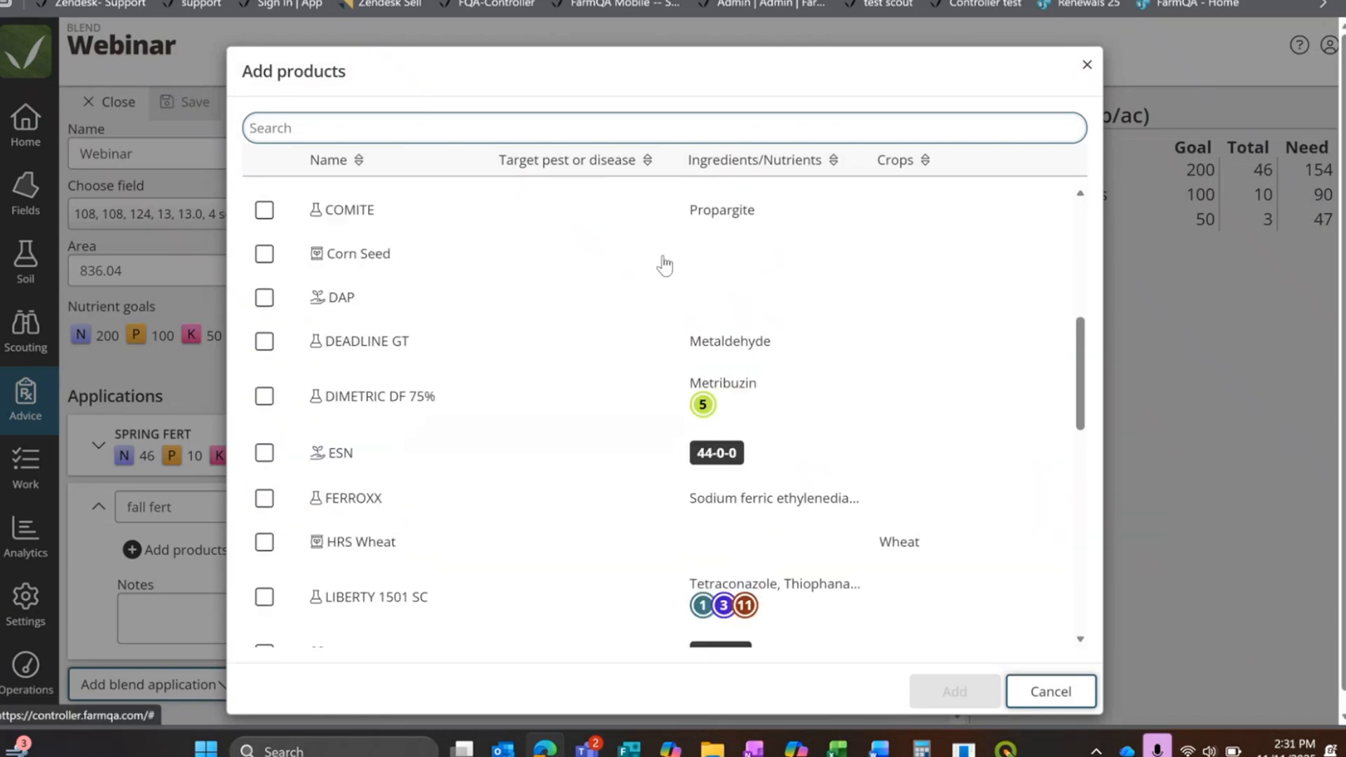
{"action": "scroll", "coordinate": [664, 265], "scroll_direction": "down", "scroll_amount": 2}
{"action": "scroll", "coordinate": [665, 265], "scroll_direction": "down", "scroll_amount": 2}
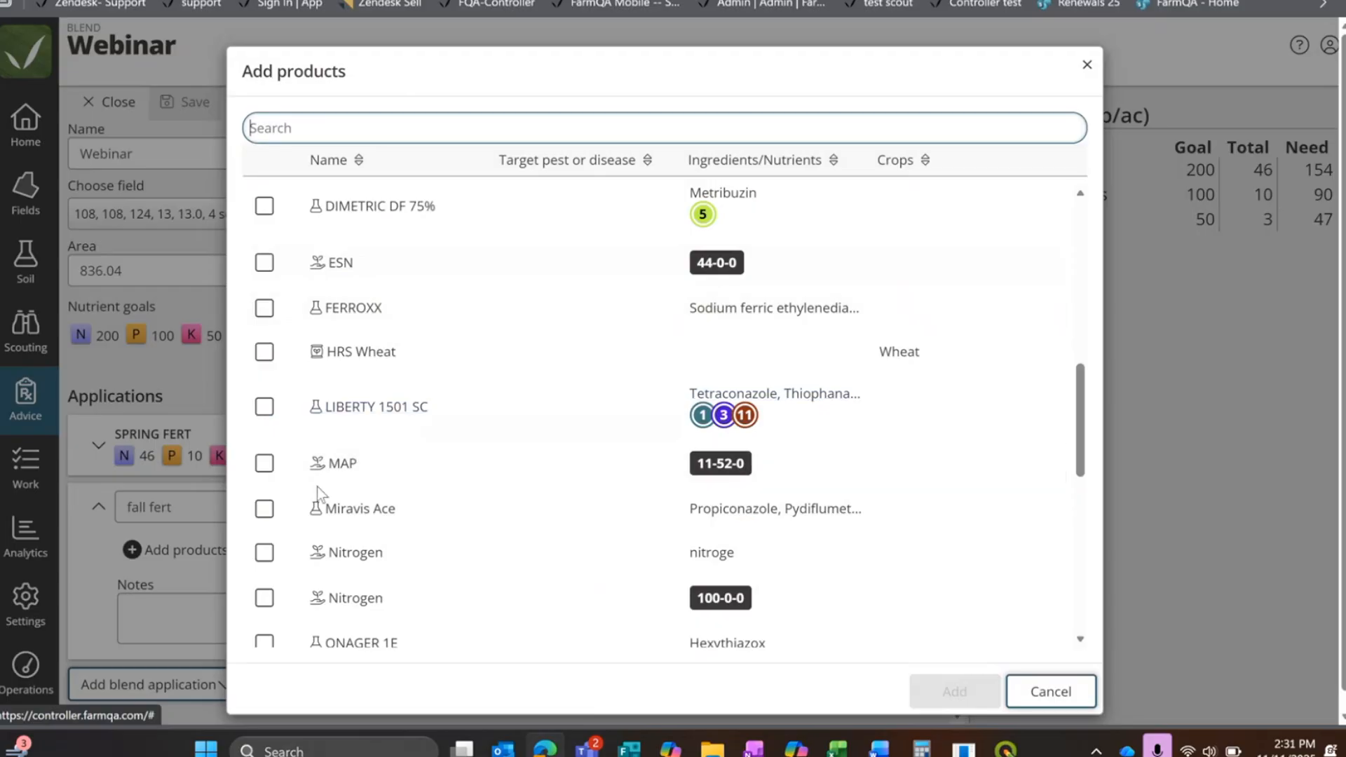
{"action": "left_click", "coordinate": [265, 464]}
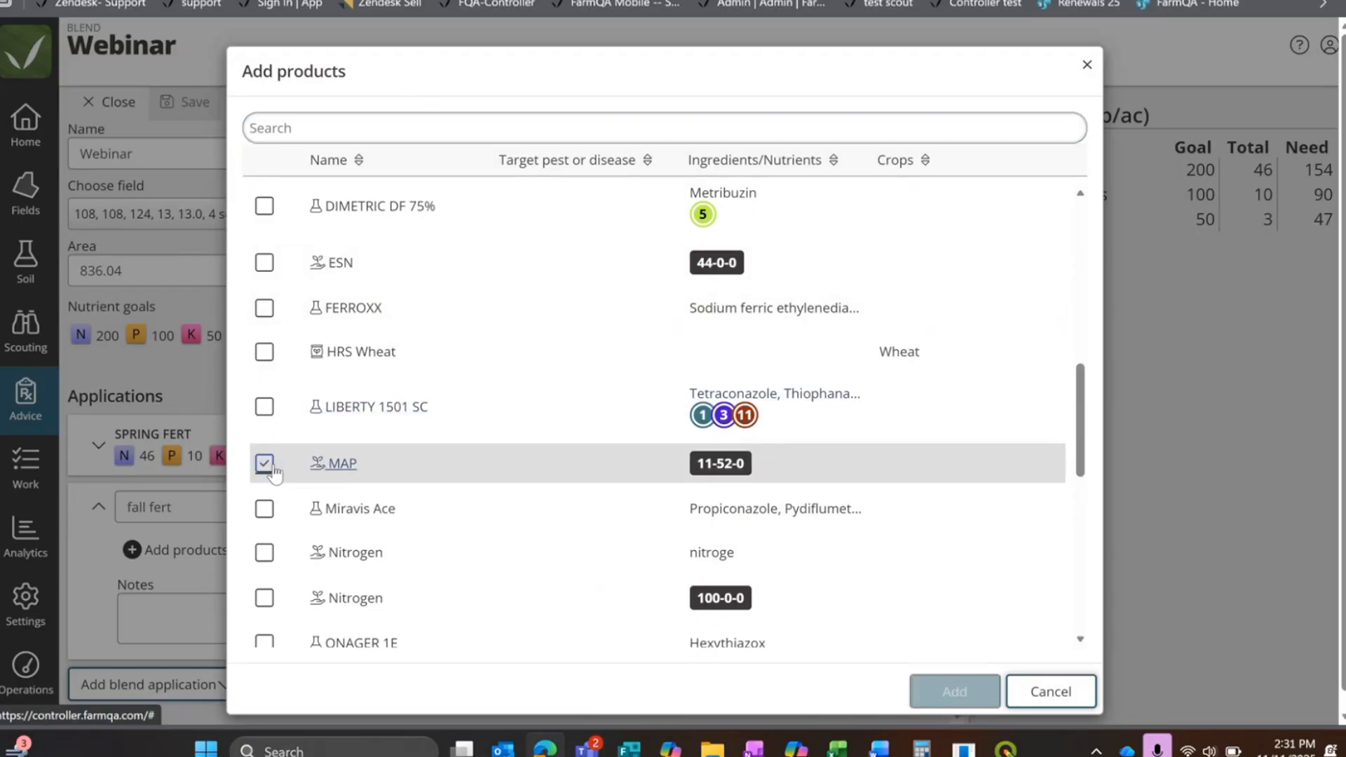
{"action": "left_click_drag", "start_coordinate": [1080, 378], "coordinate": [1083, 637]}
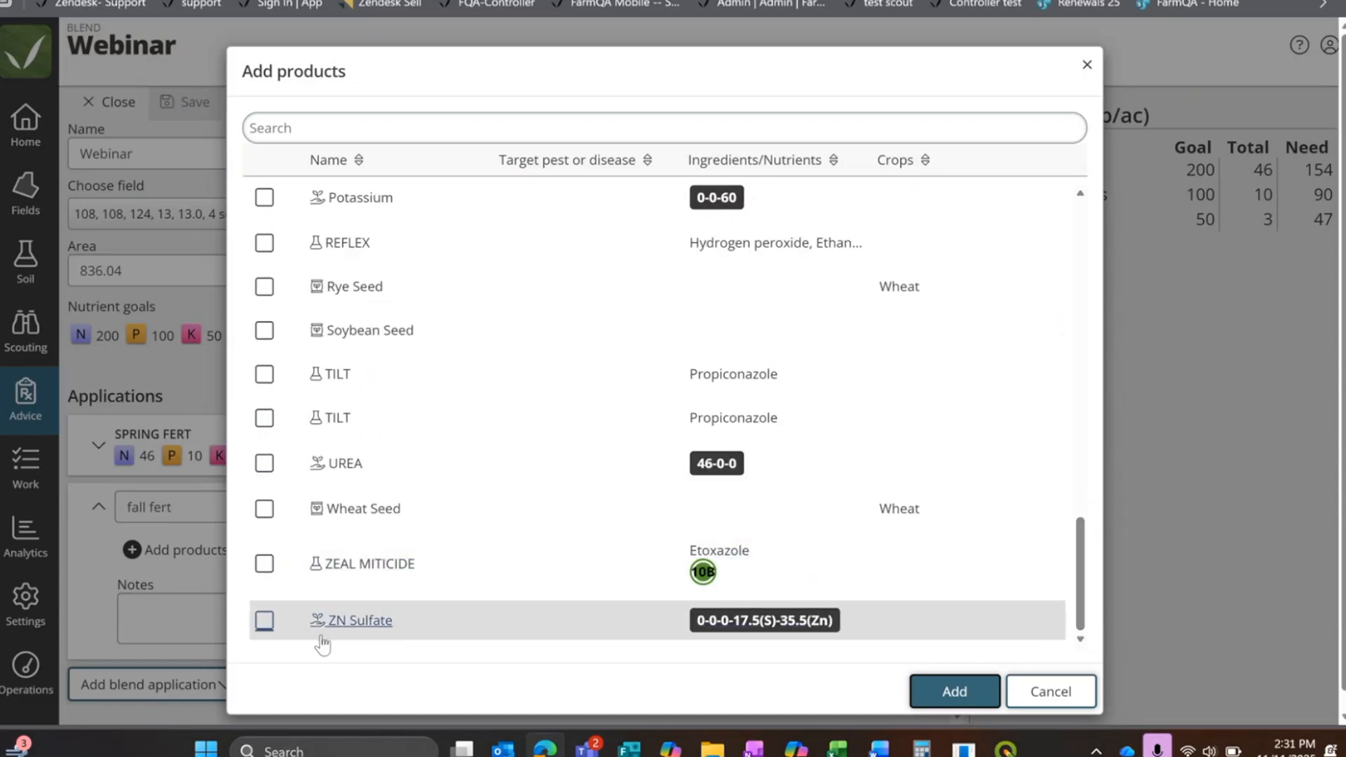
{"action": "scroll", "coordinate": [272, 350], "scroll_direction": "up", "scroll_amount": 4}
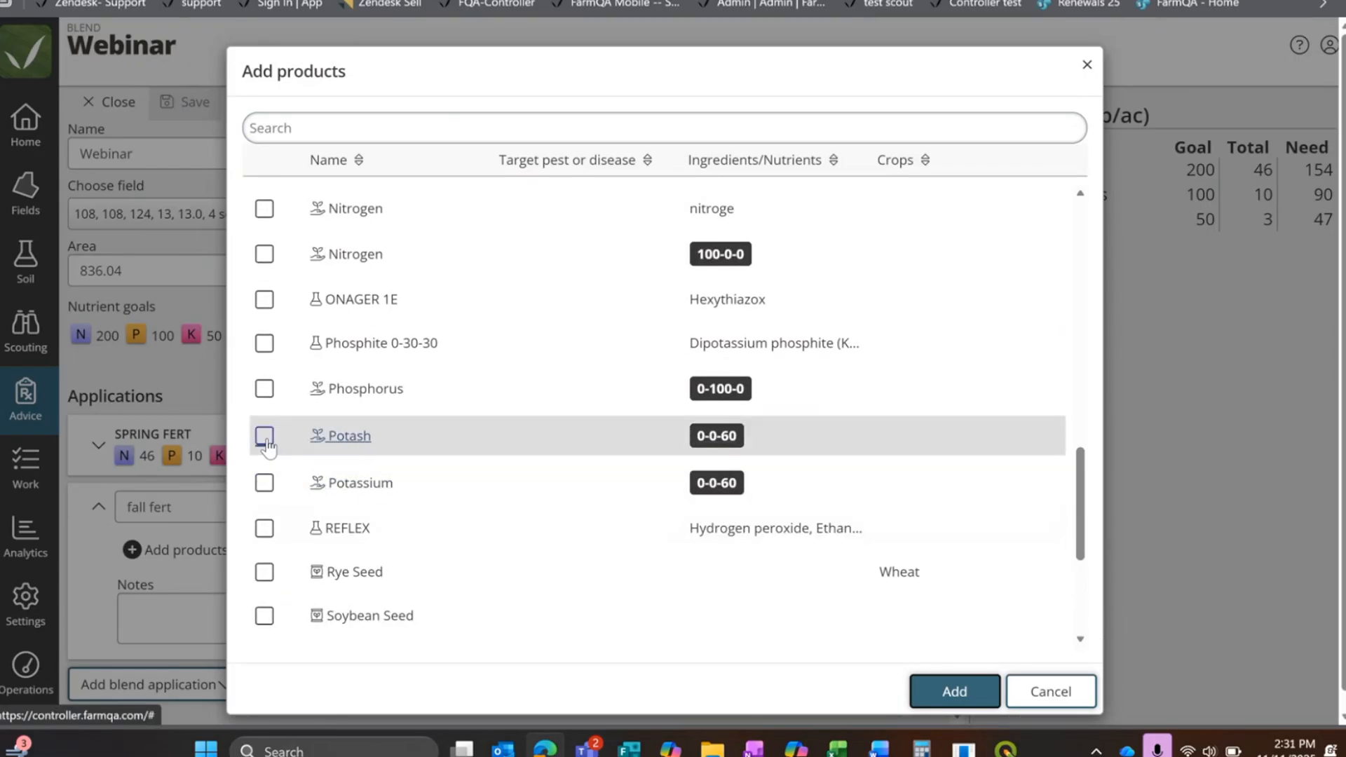
{"action": "left_click", "coordinate": [264, 388]}
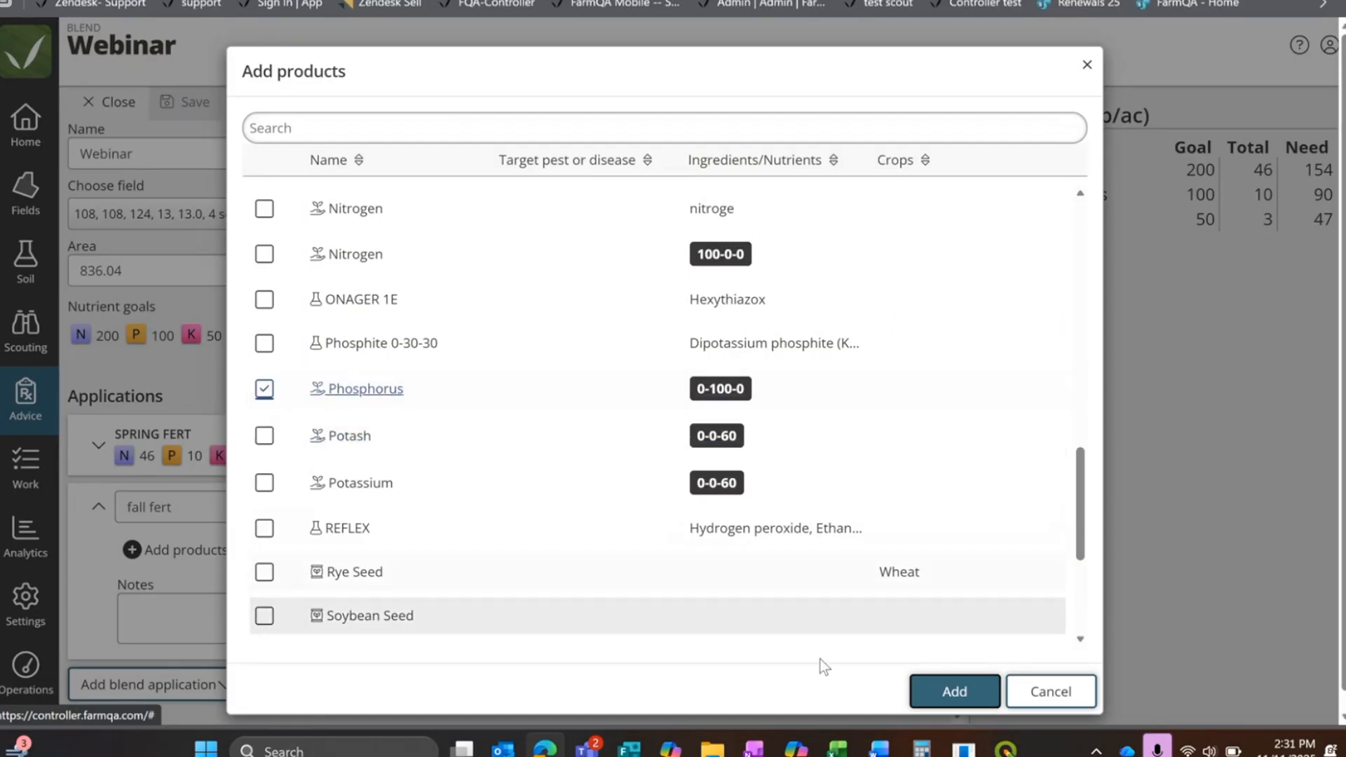
{"action": "left_click", "coordinate": [942, 693]}
{"action": "scroll", "coordinate": [533, 481], "scroll_direction": "down", "scroll_amount": 2}
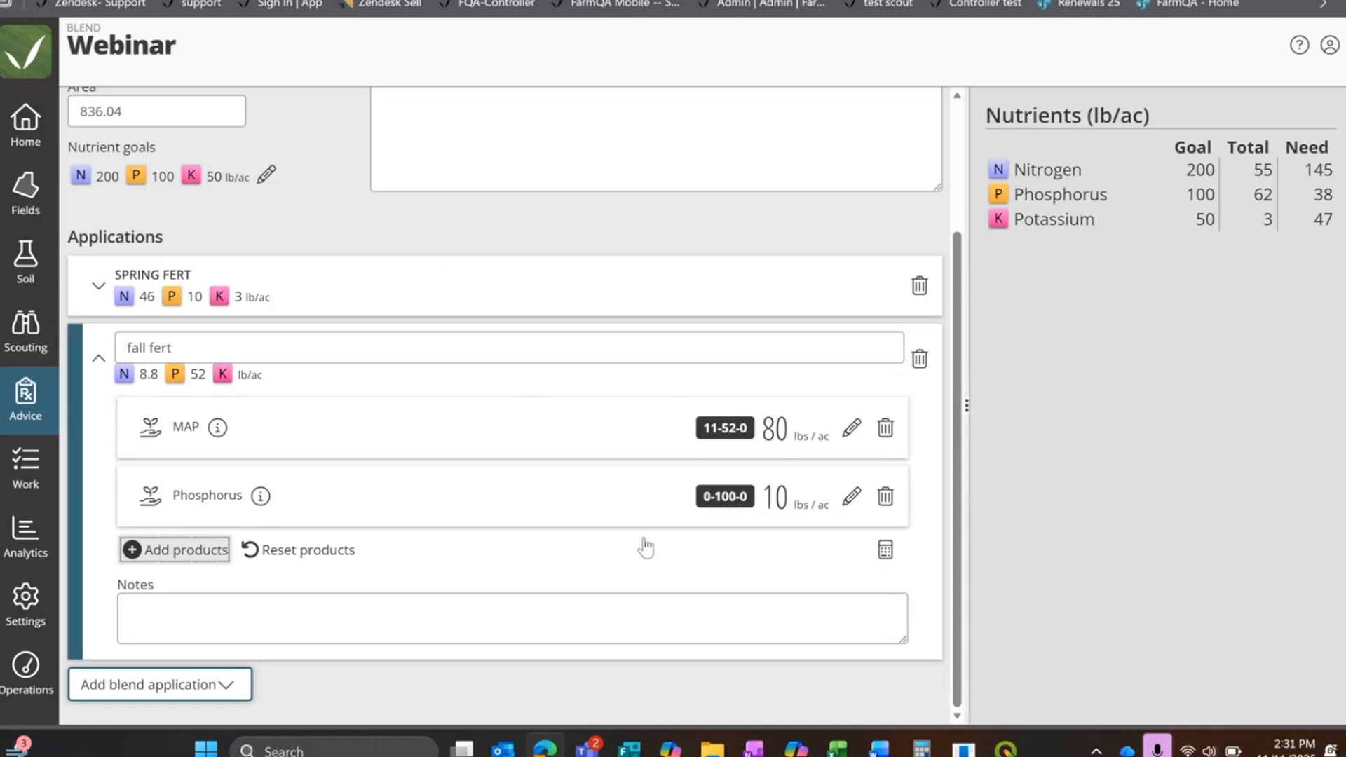
Step: Set the MAP rate in the fall fert application to 100 lbs/ac
{"action": "left_click", "coordinate": [852, 429]}
{"action": "left_click_drag", "start_coordinate": [635, 425], "coordinate": [571, 443]}
{"action": "type", "text": "100"}
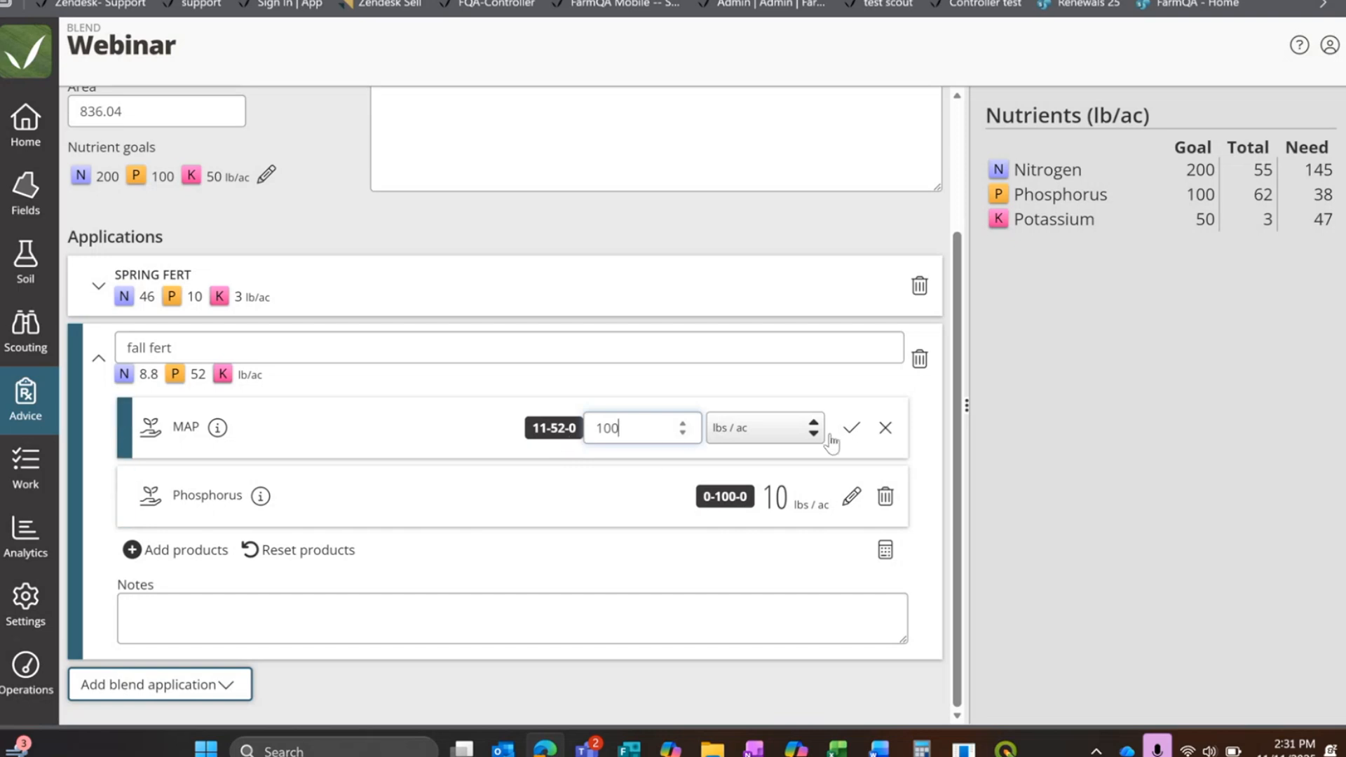
{"action": "left_click", "coordinate": [850, 429]}
Step: Set the Phosphorus rate in fall fert to 18 lbs/ac and collapse the application
{"action": "left_click", "coordinate": [851, 496]}
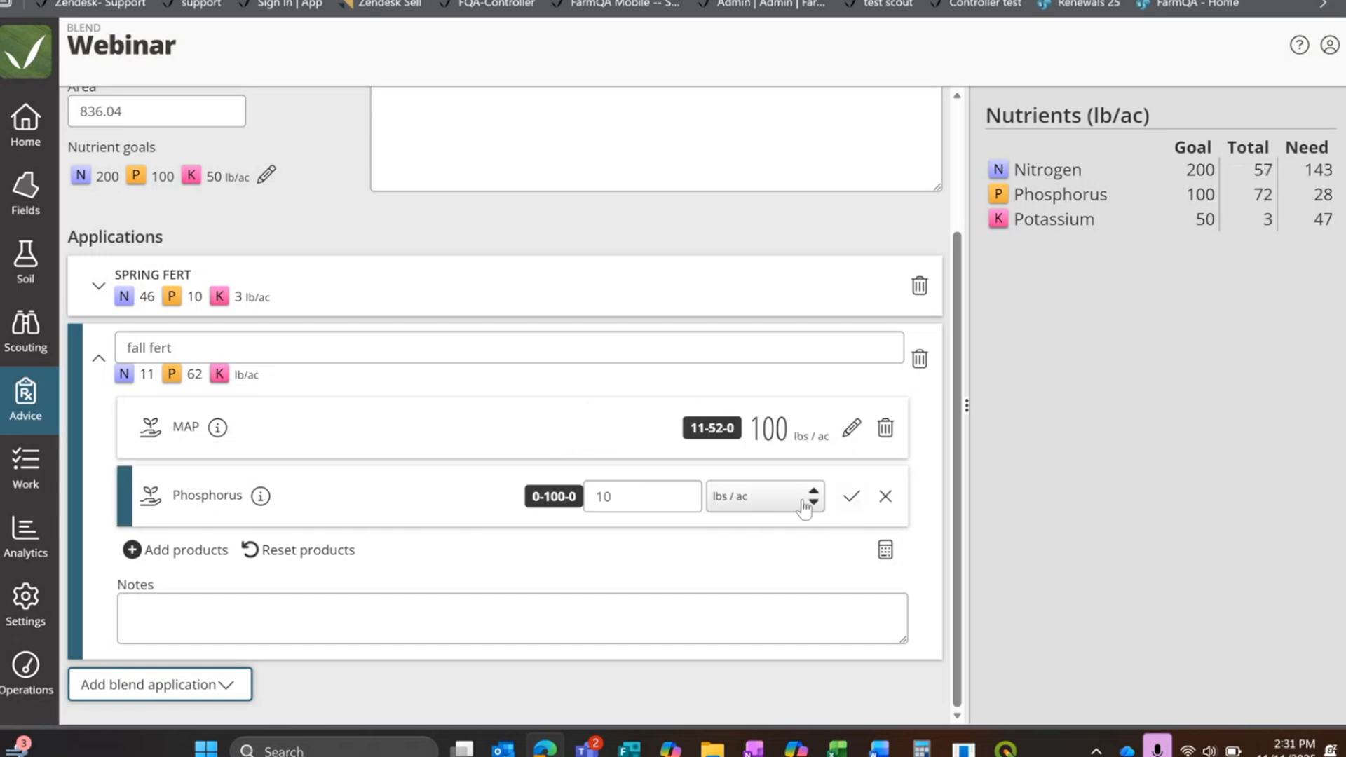
{"action": "left_click", "coordinate": [645, 496]}
{"action": "type", "text": "18"}
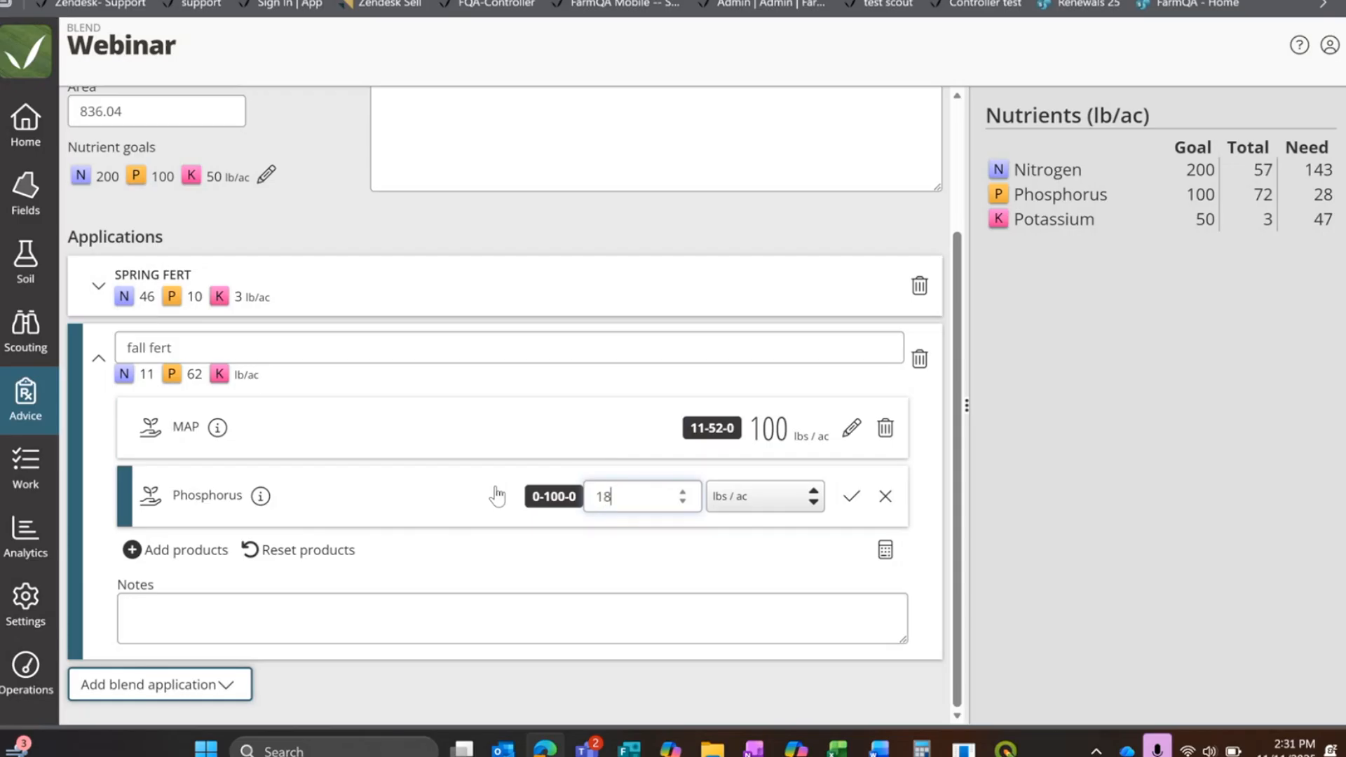
{"action": "left_click", "coordinate": [852, 496]}
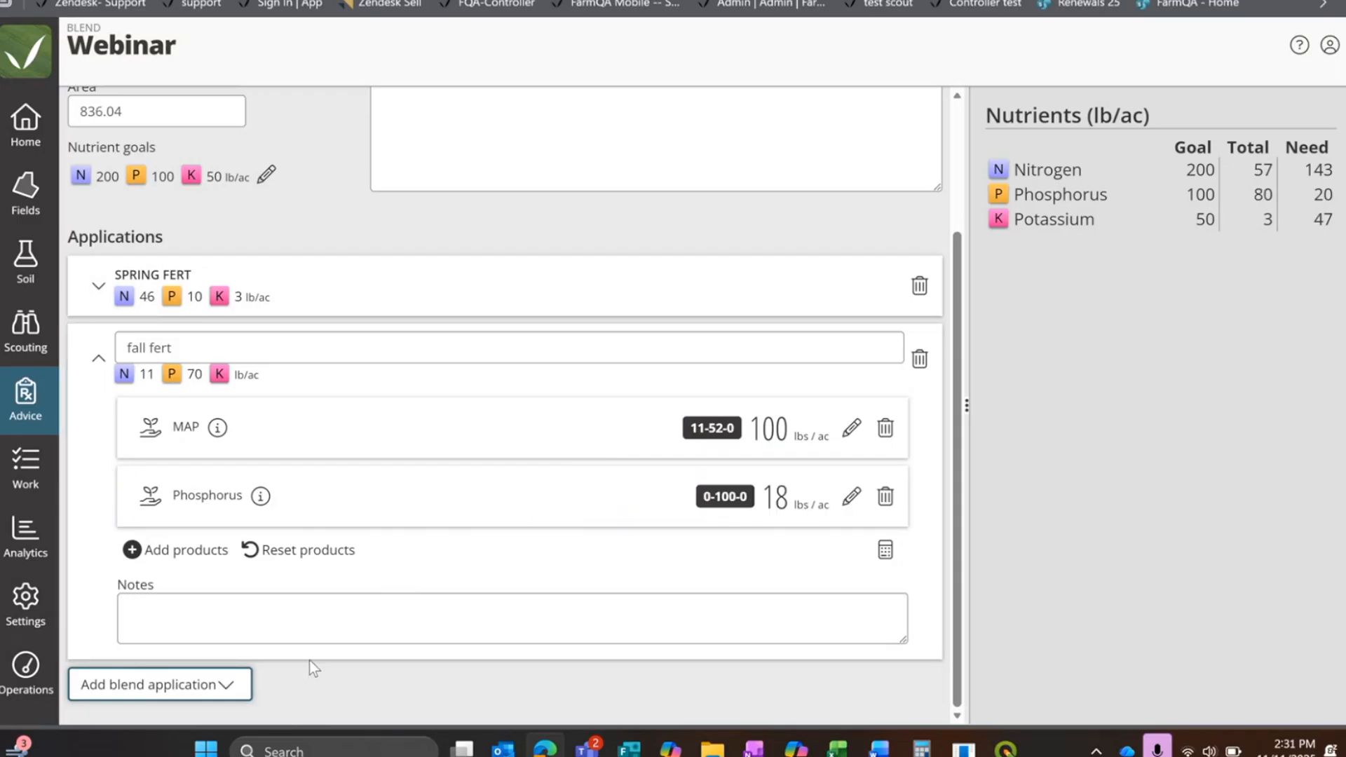
{"action": "scroll", "coordinate": [309, 660], "scroll_direction": "up", "scroll_amount": 3}
{"action": "left_click", "coordinate": [98, 530]}
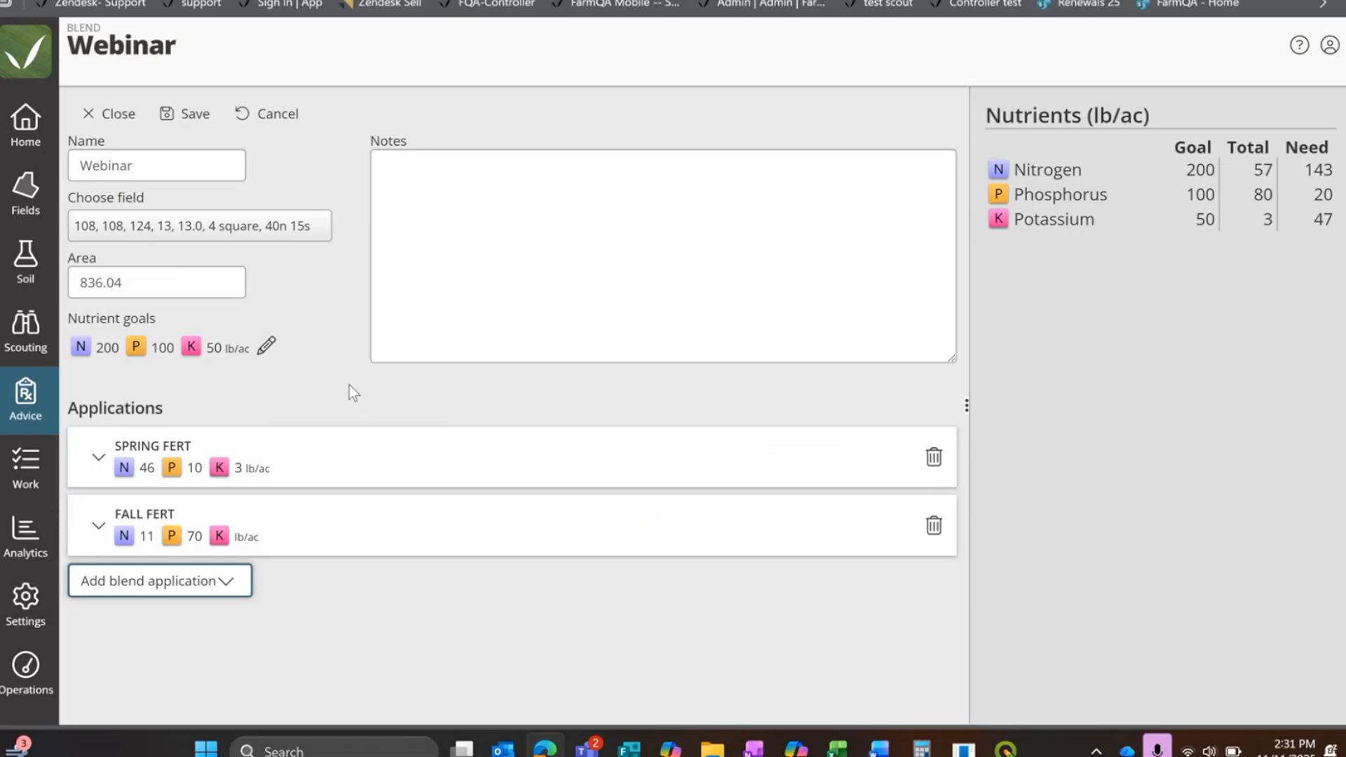
Step: Reopen the nutrient goals, review each field's soil sample and needed nutrients, and close them without changes
{"action": "left_click", "coordinate": [265, 347]}
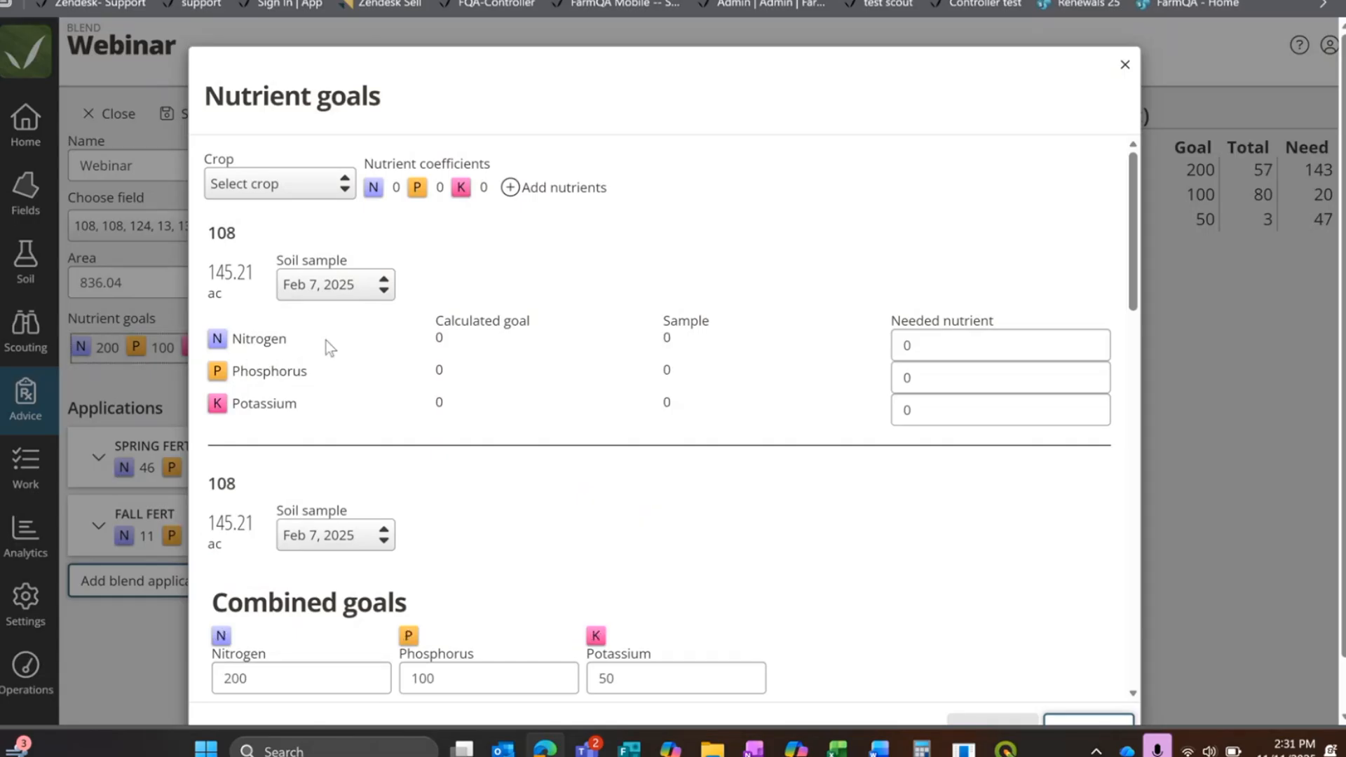
{"action": "scroll", "coordinate": [697, 397], "scroll_direction": "down", "scroll_amount": 12}
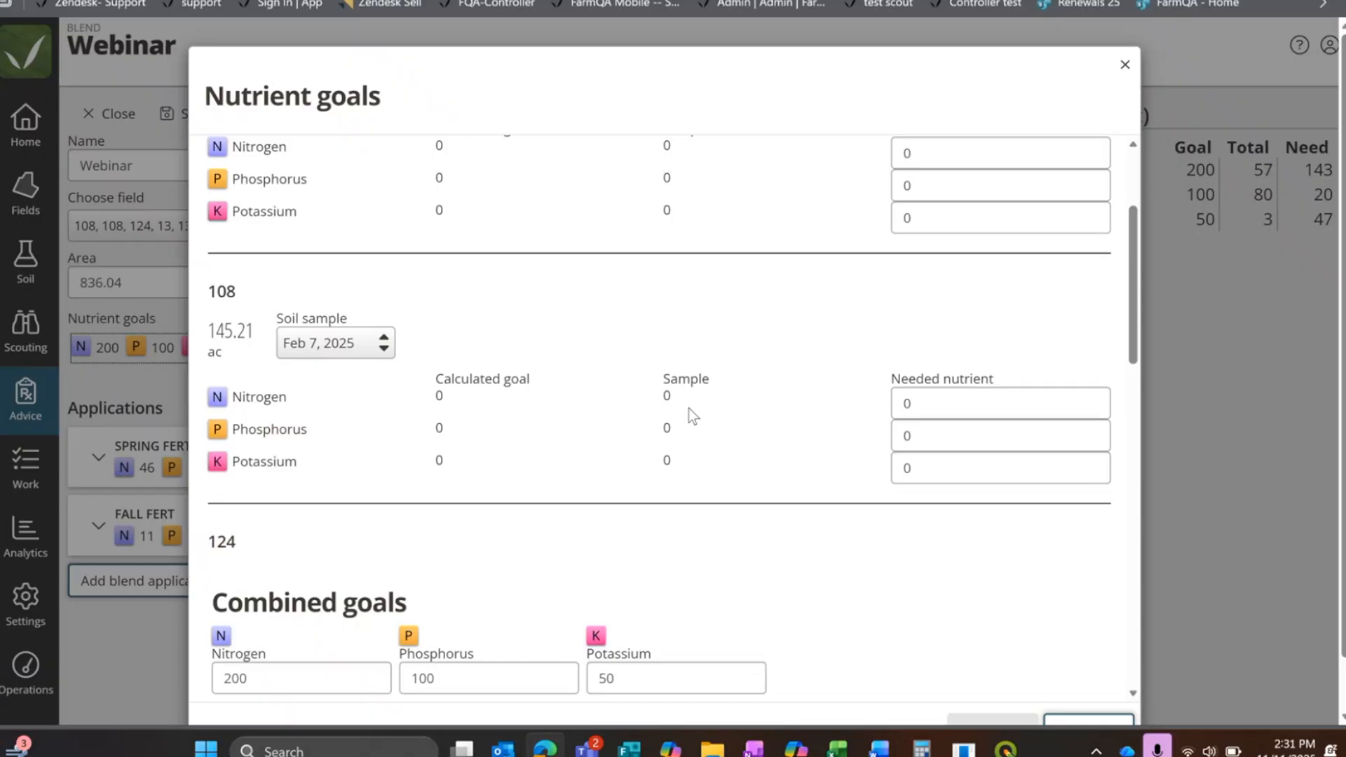
{"action": "scroll", "coordinate": [683, 418], "scroll_direction": "down", "scroll_amount": 4}
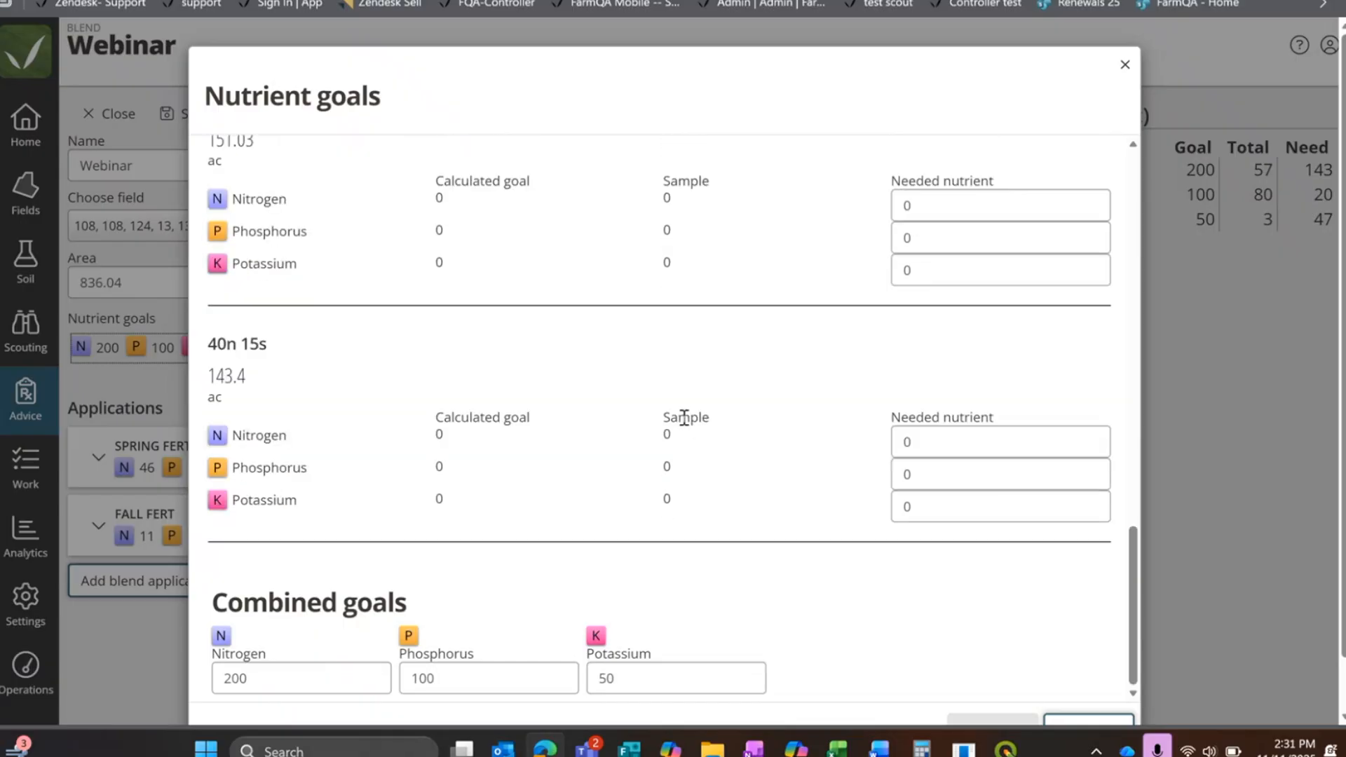
{"action": "scroll", "coordinate": [642, 410], "scroll_direction": "up", "scroll_amount": 6}
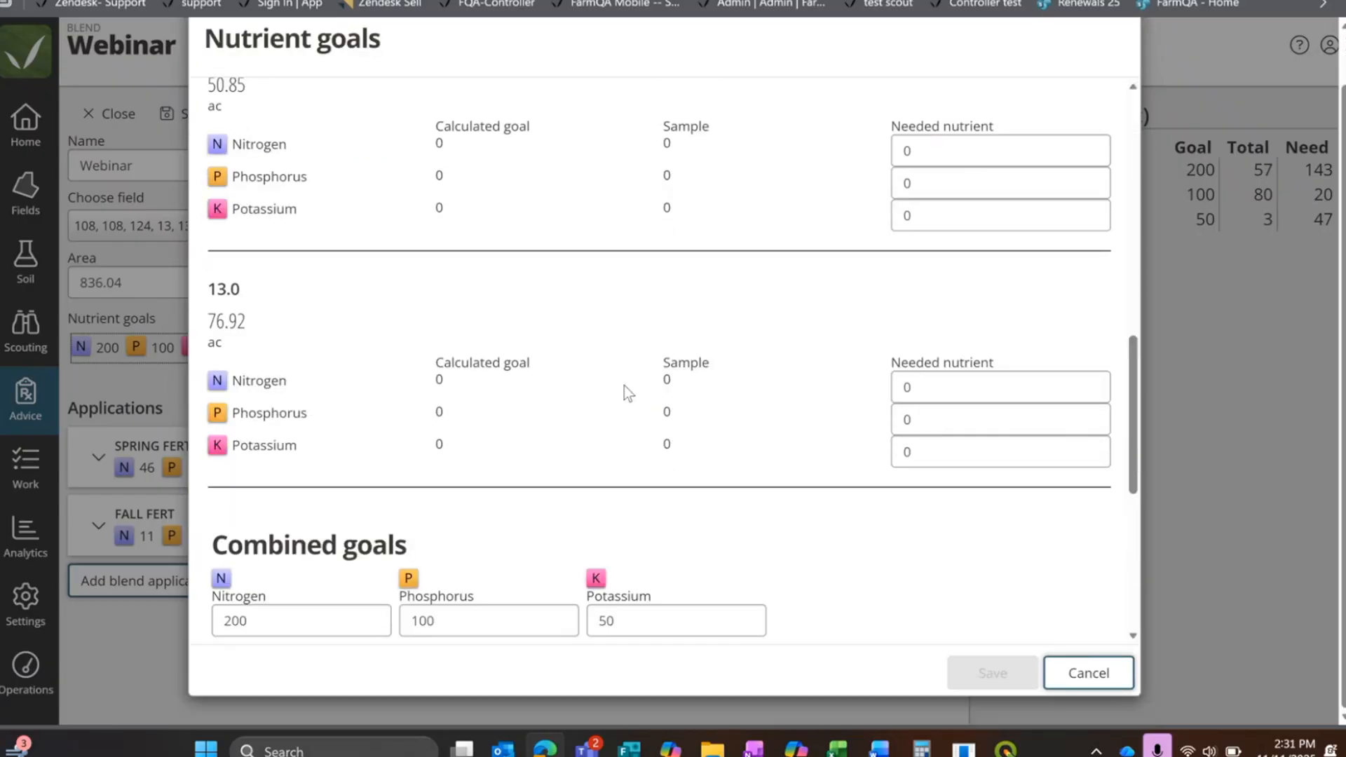
{"action": "scroll", "coordinate": [776, 440], "scroll_direction": "up", "scroll_amount": 5}
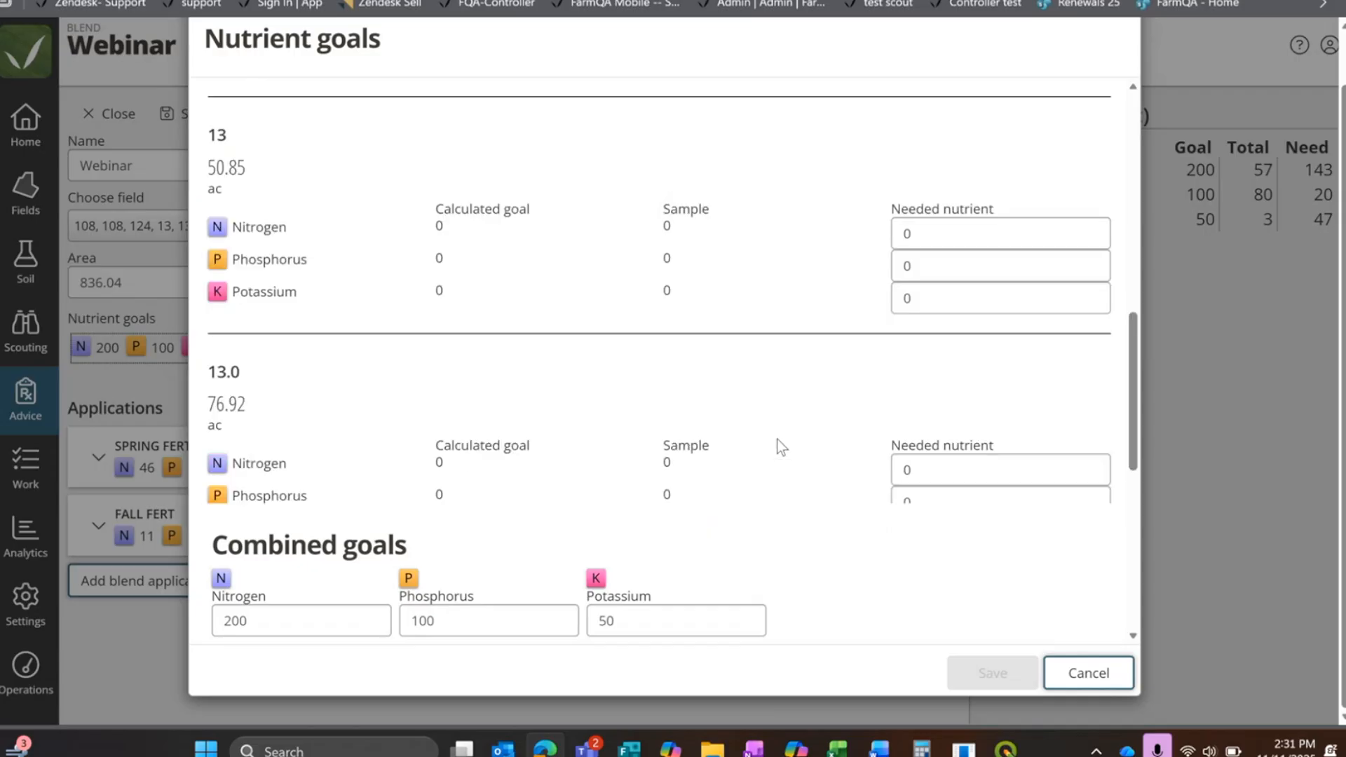
{"action": "scroll", "coordinate": [777, 437], "scroll_direction": "up", "scroll_amount": 4}
{"action": "scroll", "coordinate": [361, 337], "scroll_direction": "up", "scroll_amount": 1}
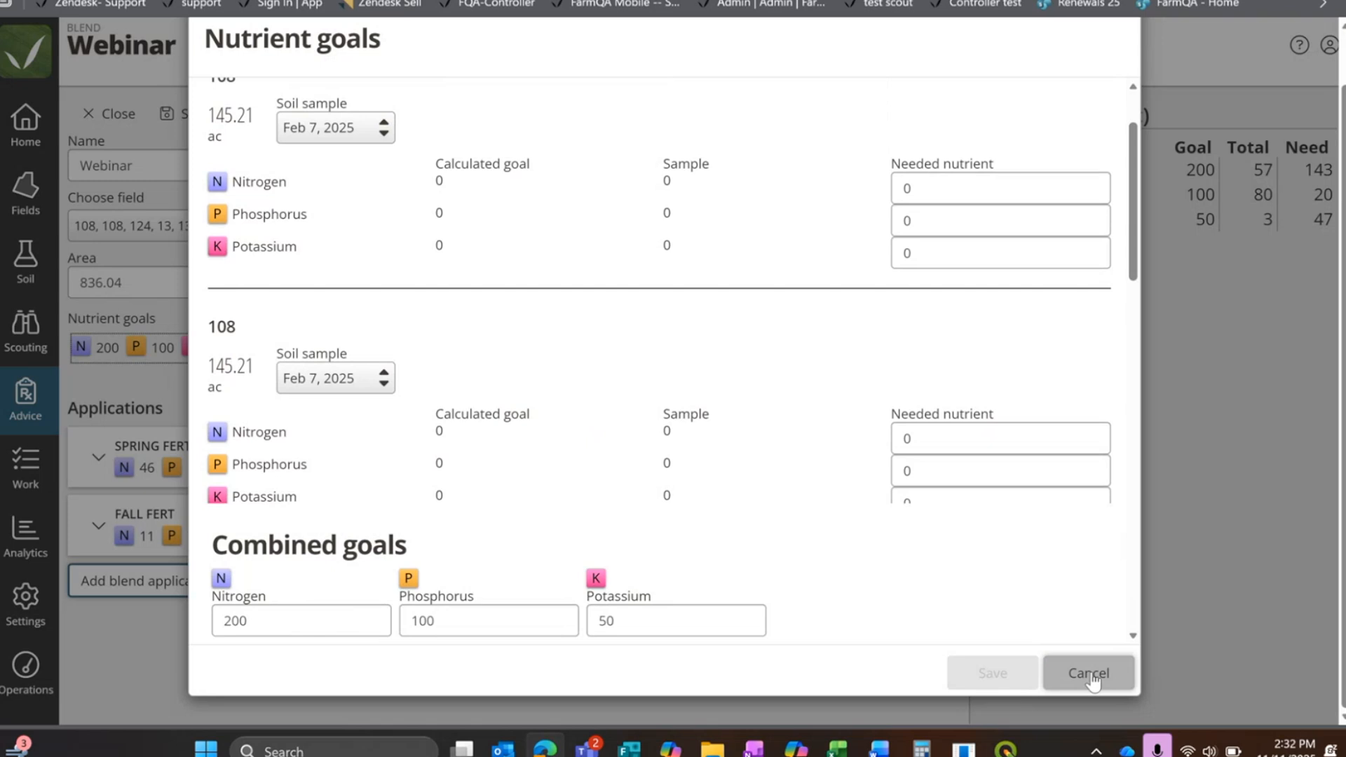
{"action": "left_click", "coordinate": [1088, 669]}
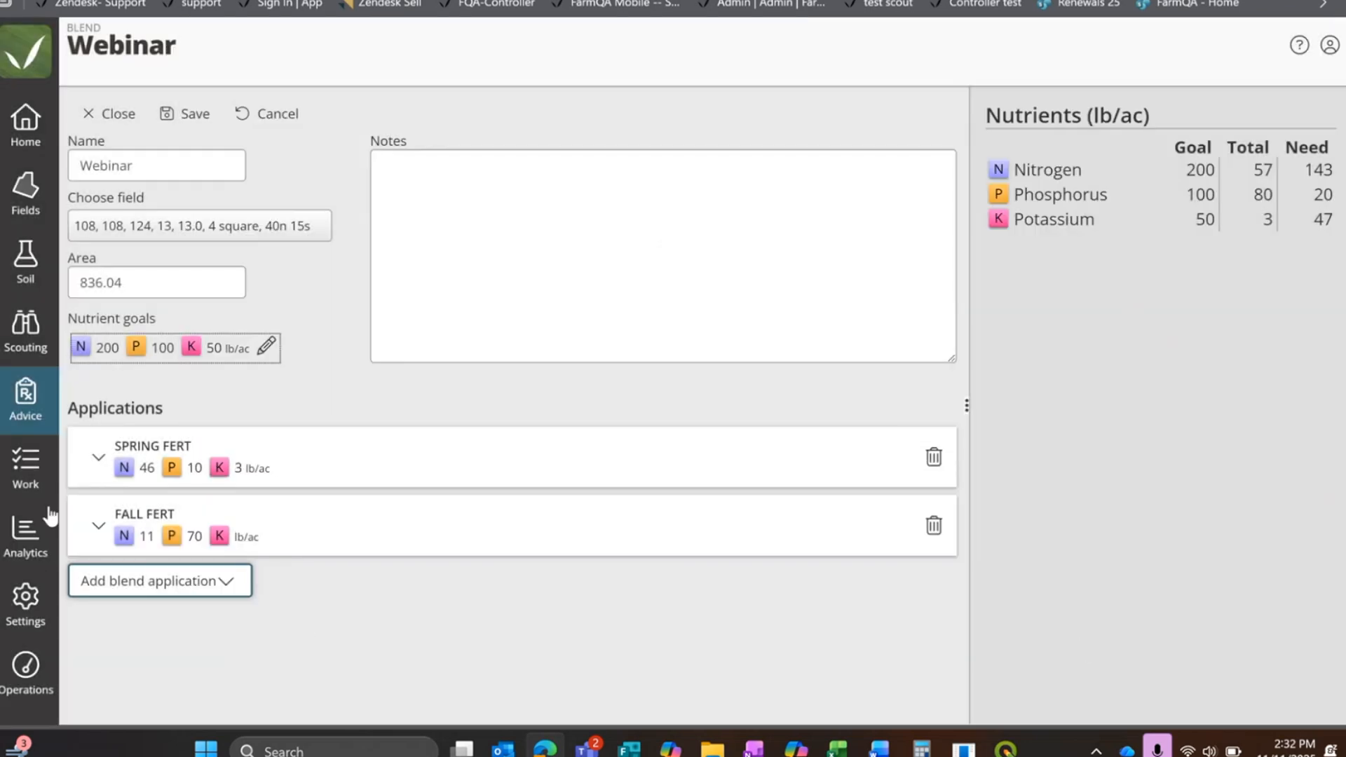
Step: Save the Webinar blend and expand the product lists of the fall fert and Spring fert applications
{"action": "left_click", "coordinate": [209, 125]}
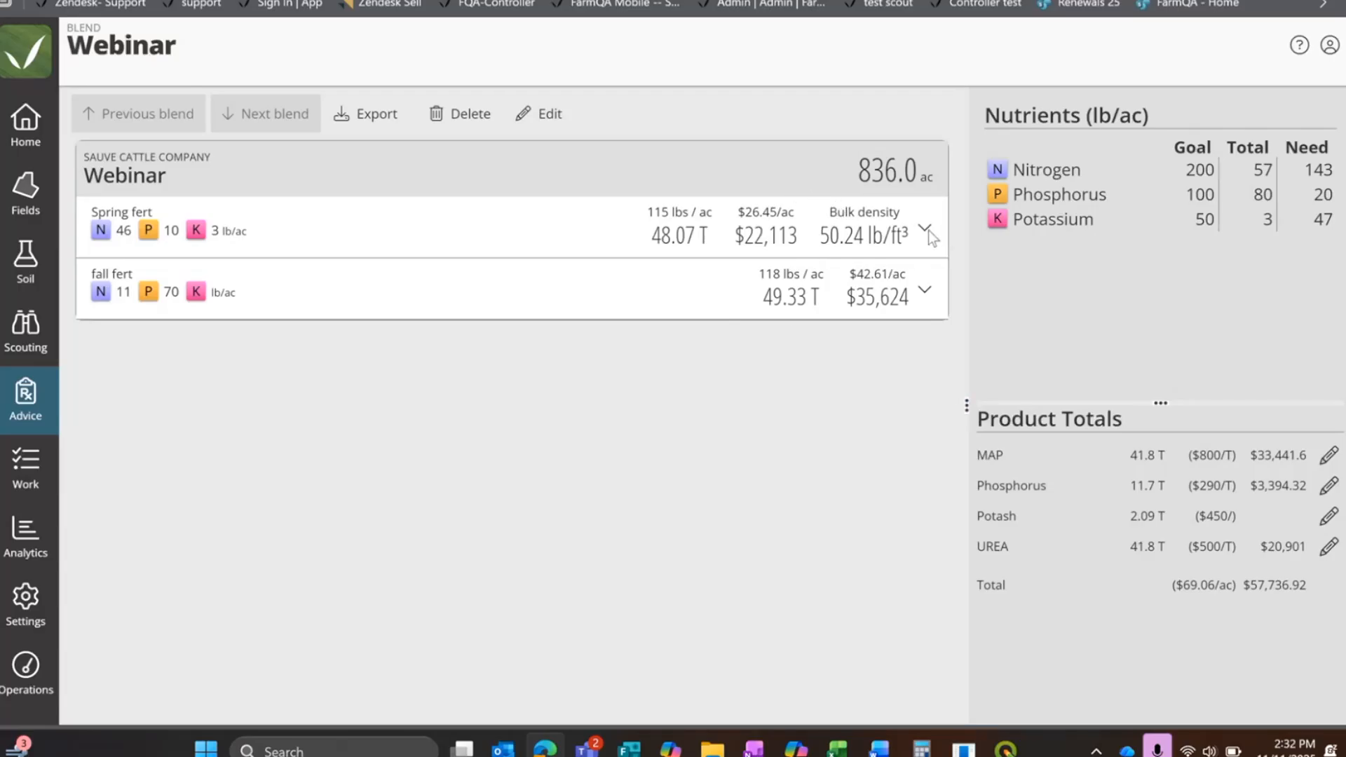
{"action": "left_click", "coordinate": [925, 293]}
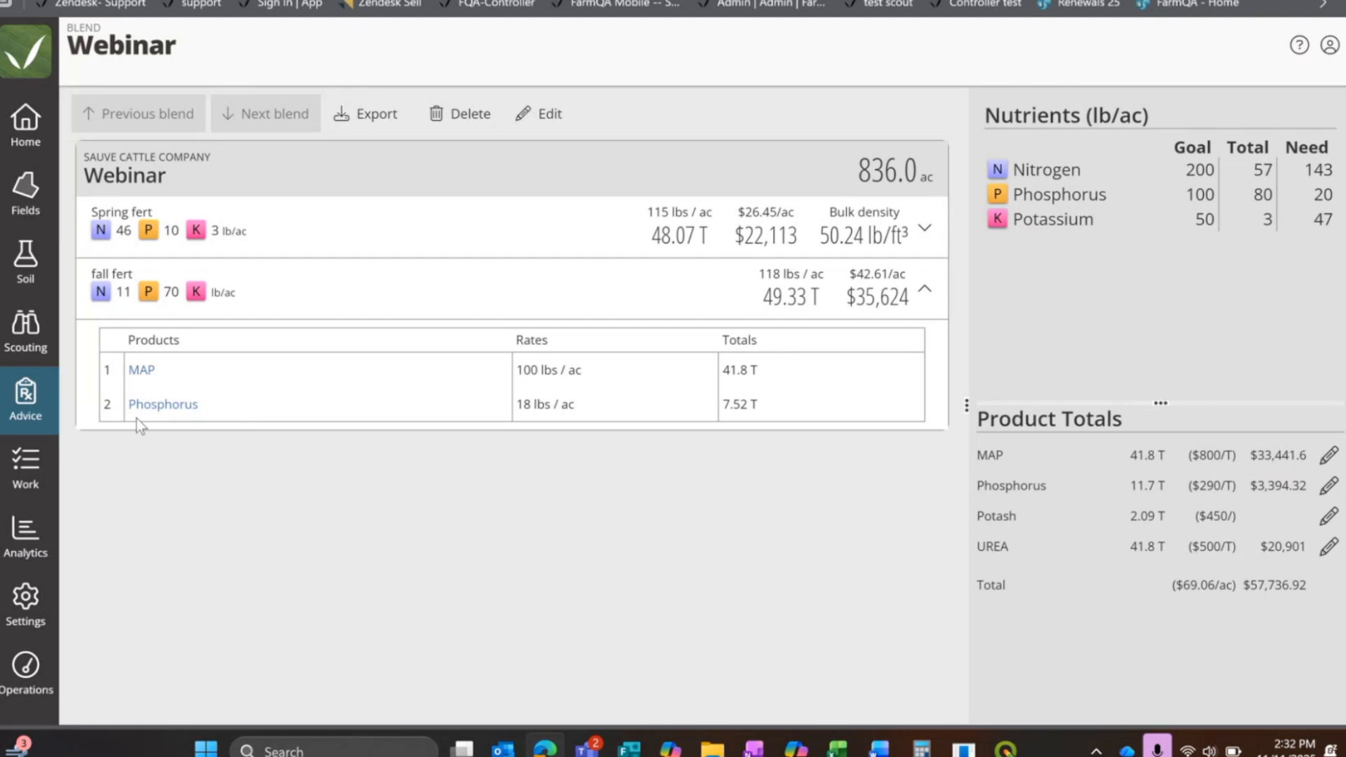
{"action": "left_click", "coordinate": [925, 232]}
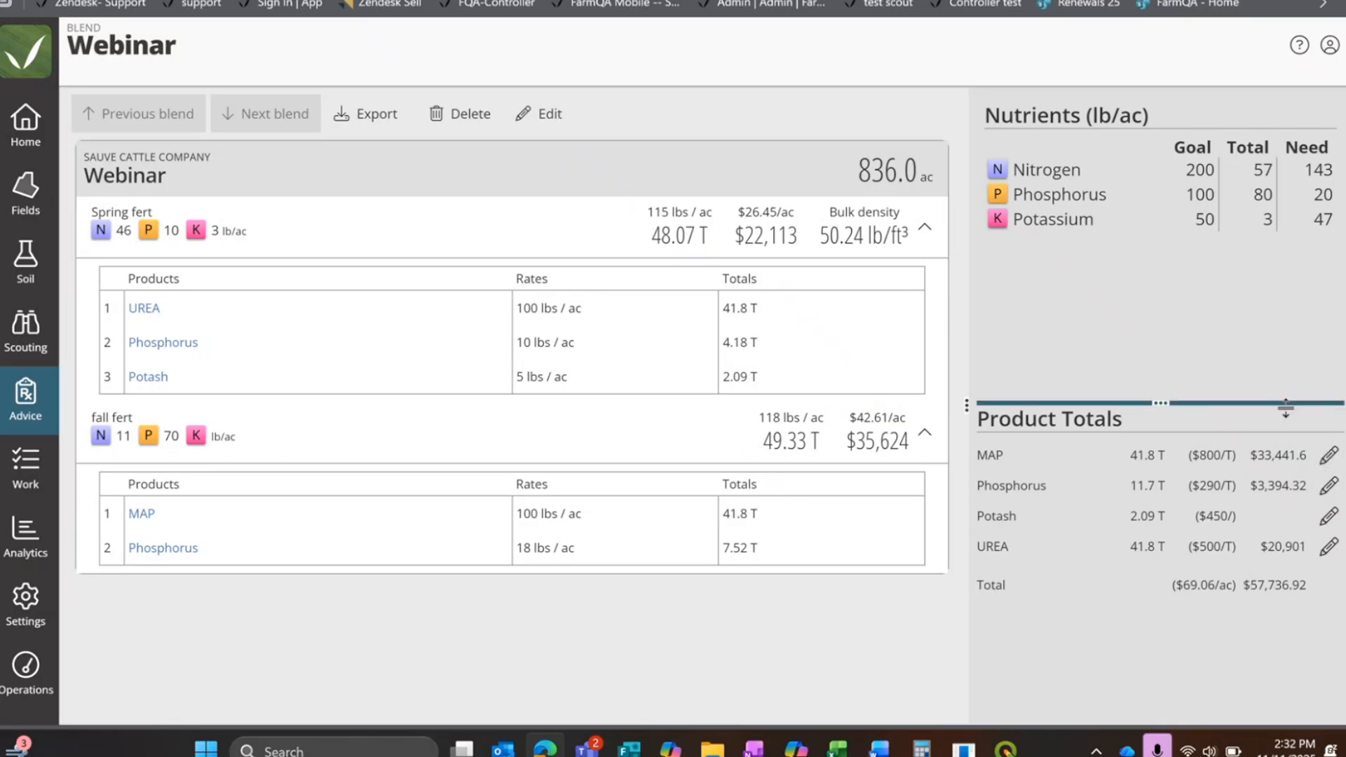
{"action": "left_click", "coordinate": [1328, 457]}
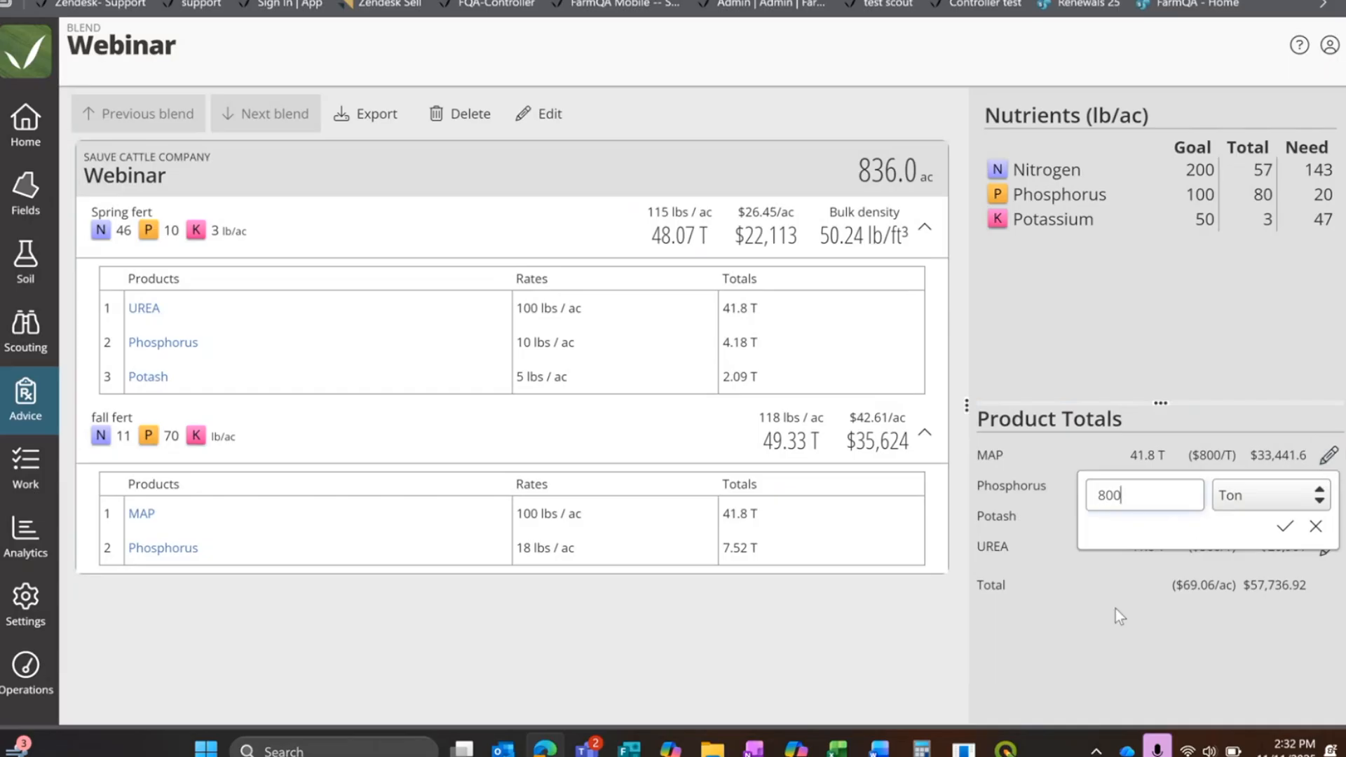
{"action": "left_click_drag", "start_coordinate": [1135, 498], "coordinate": [1099, 491]}
{"action": "left_click", "coordinate": [1071, 484]}
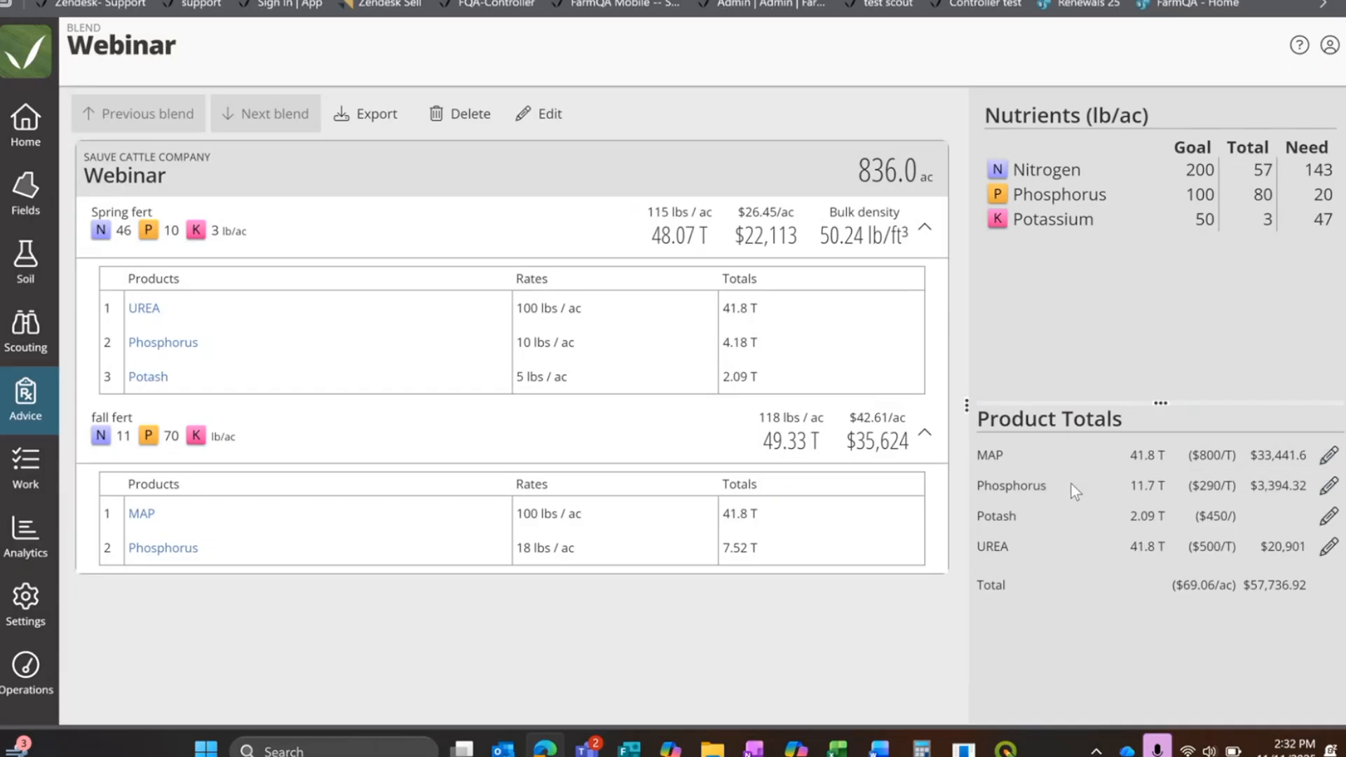
{"action": "left_click", "coordinate": [1328, 455]}
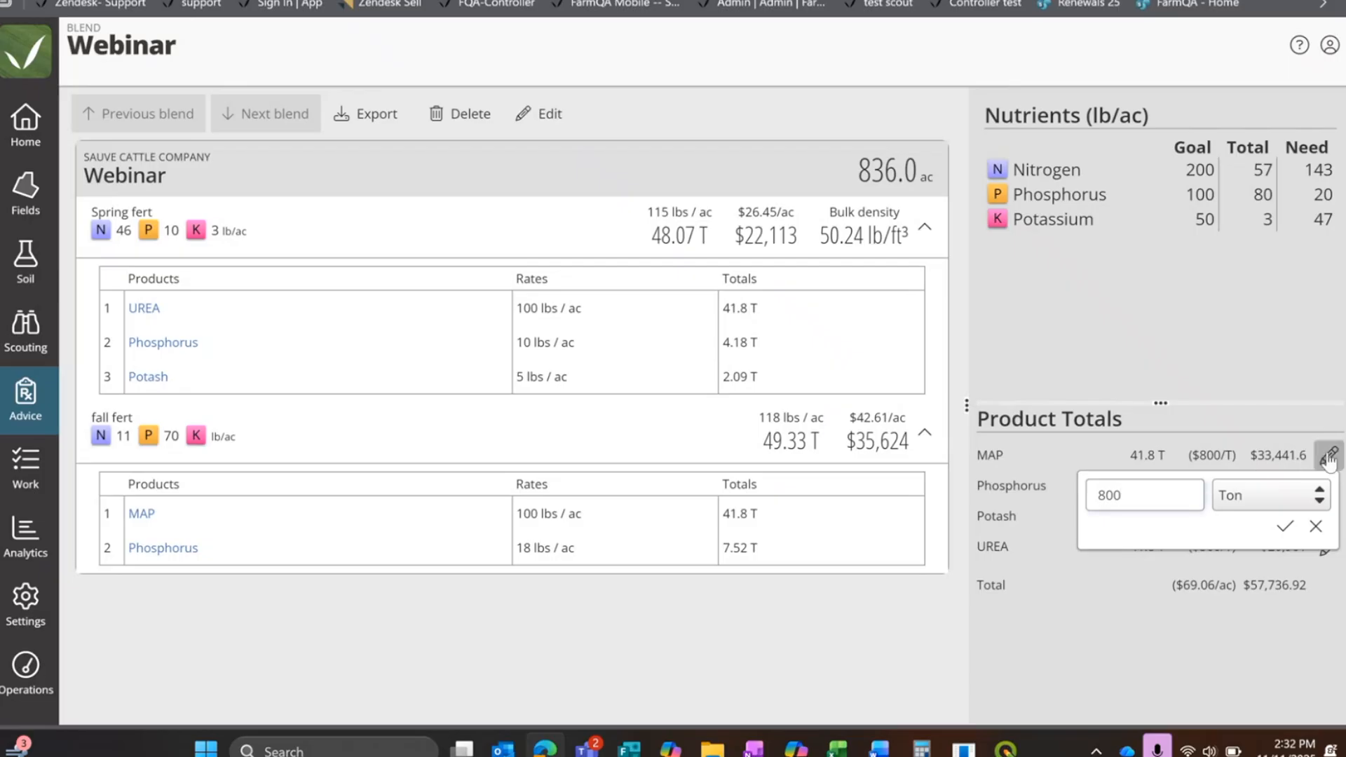
{"action": "left_click_drag", "start_coordinate": [1135, 506], "coordinate": [1080, 501]}
{"action": "left_click", "coordinate": [1065, 493]}
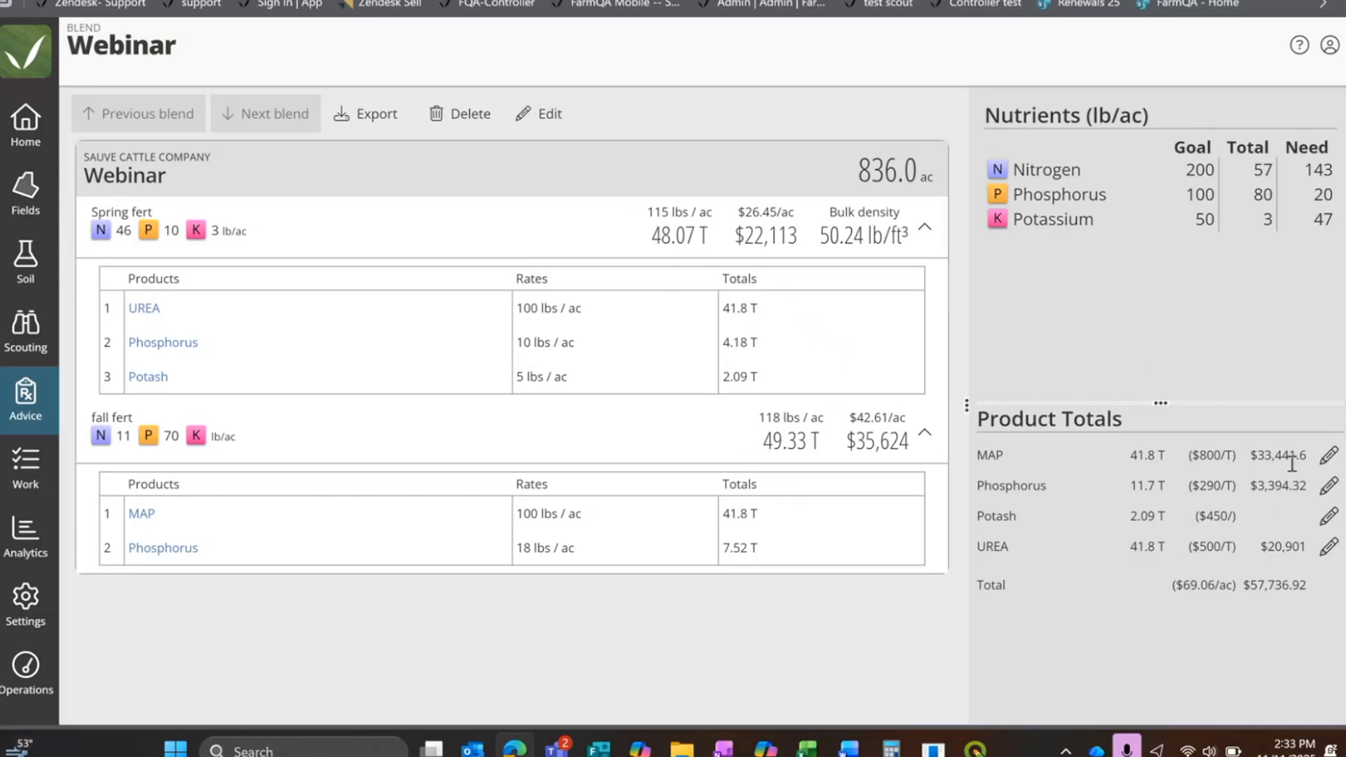
{"action": "left_click", "coordinate": [1328, 455]}
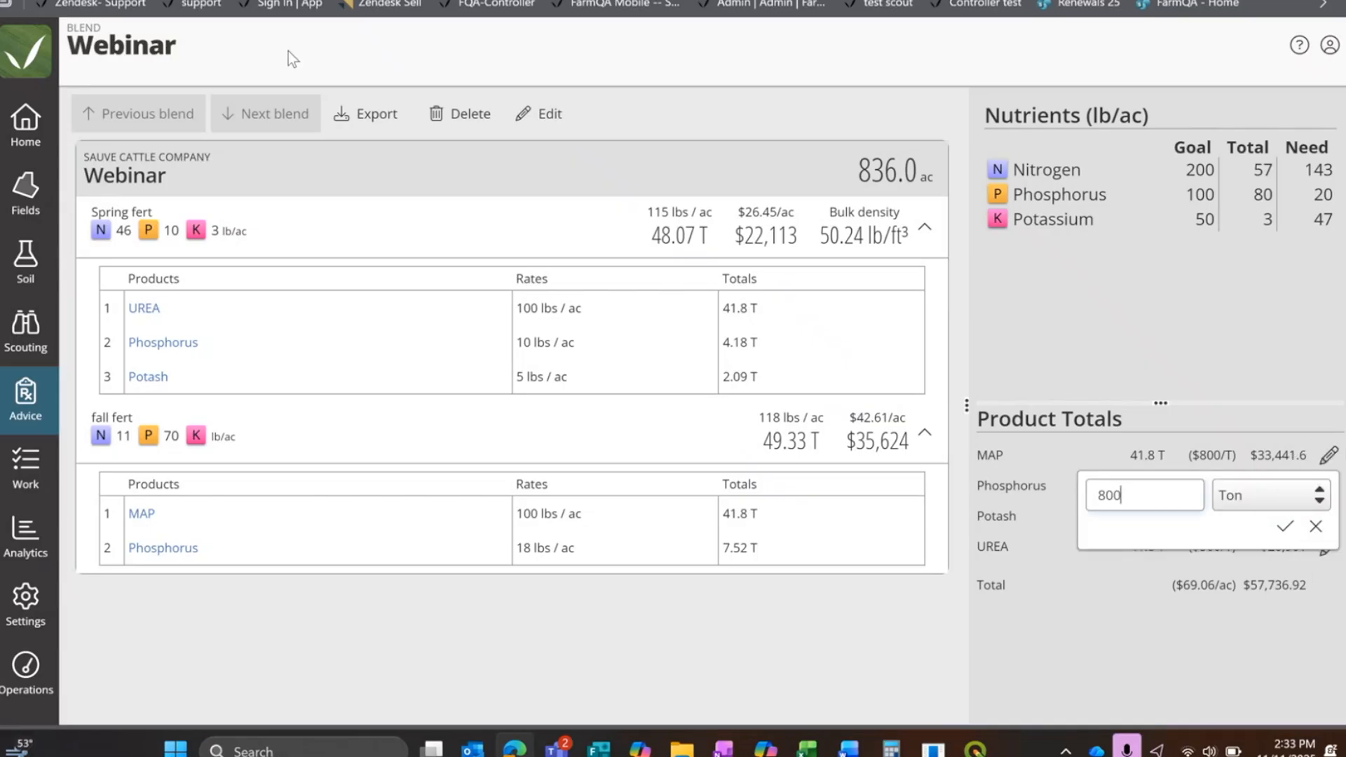
Step: Export the blend as a PDF that includes application products and shows prices
{"action": "left_click", "coordinate": [363, 115]}
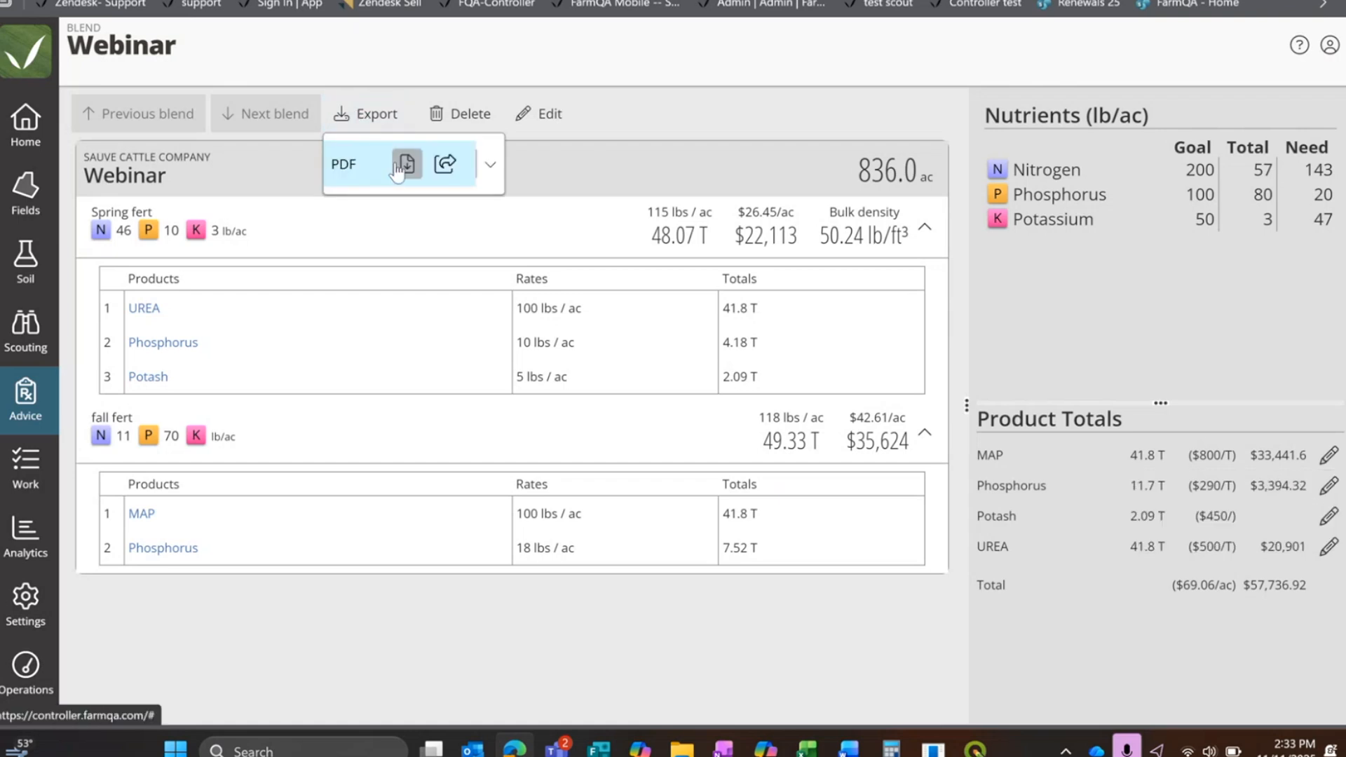
{"action": "left_click", "coordinate": [491, 176]}
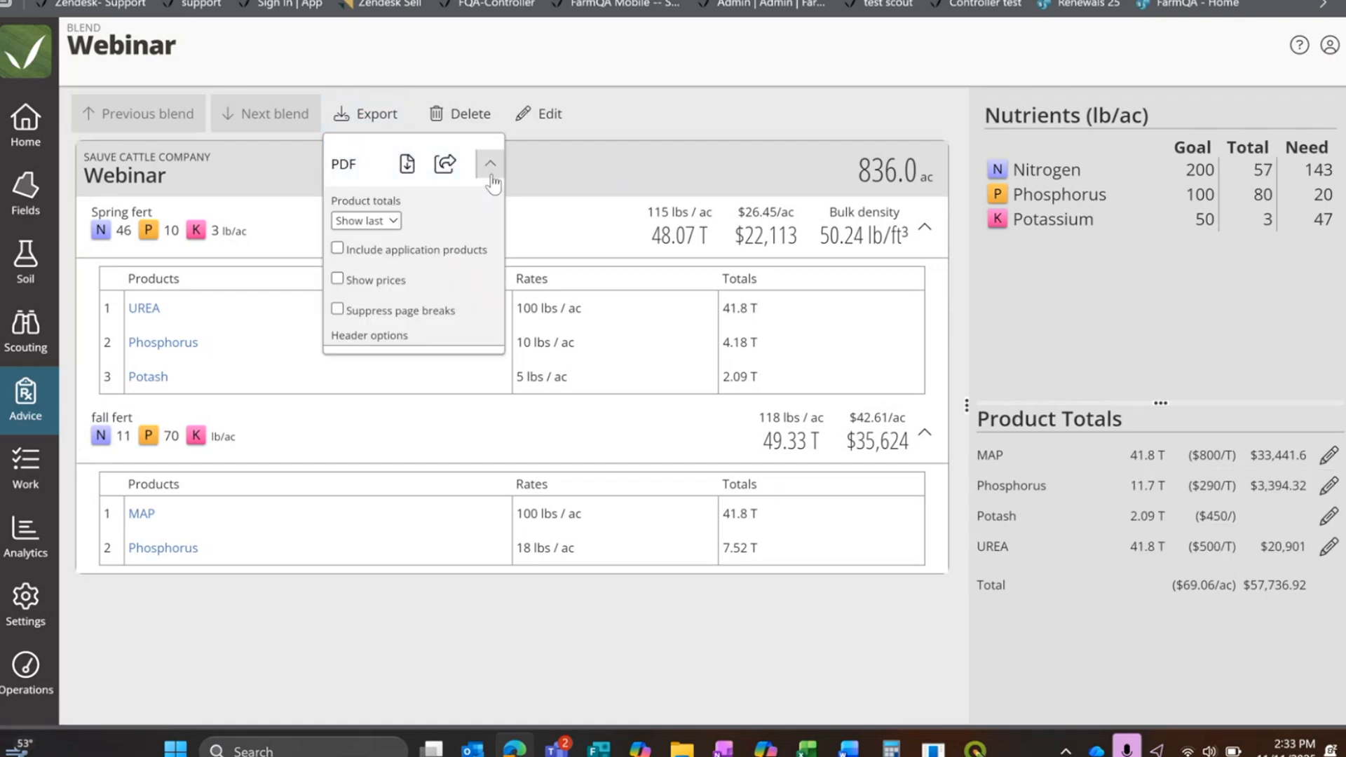
{"action": "left_click", "coordinate": [338, 250]}
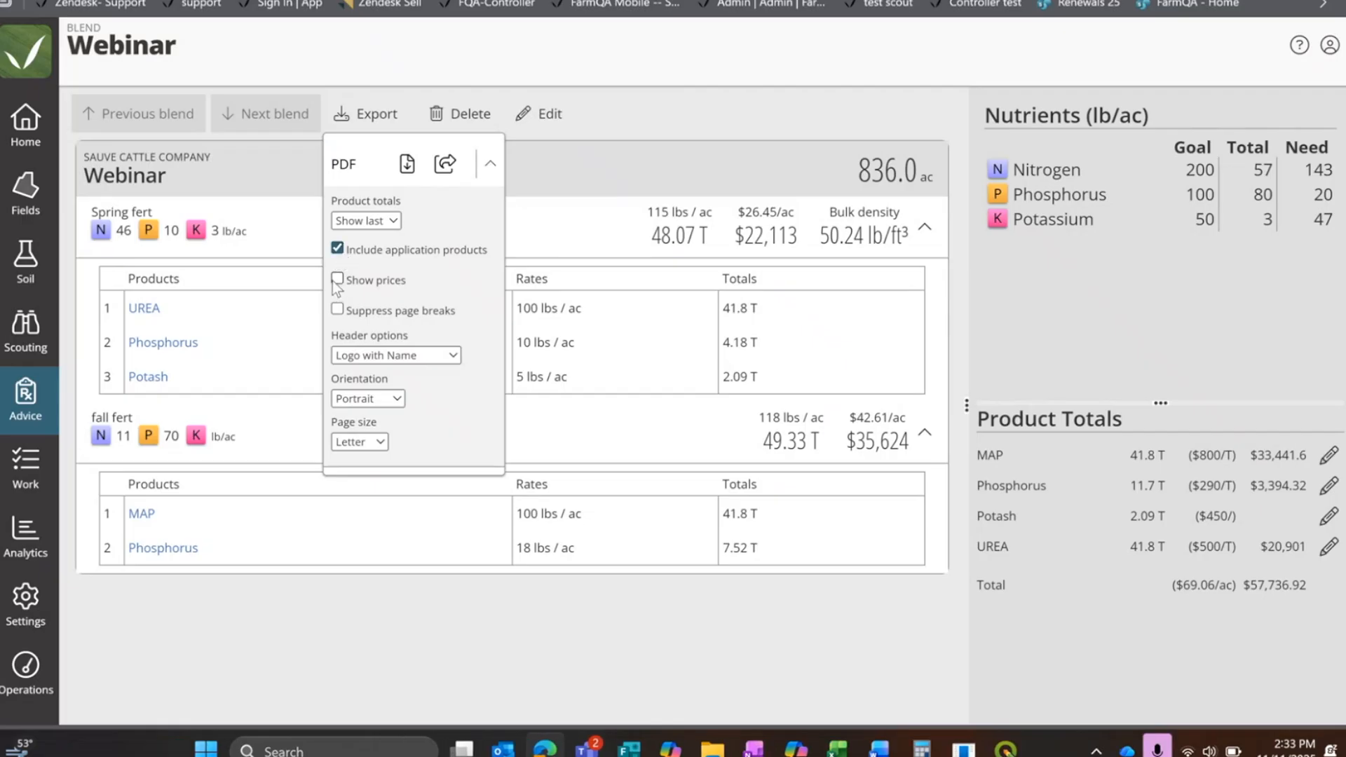
{"action": "left_click", "coordinate": [337, 279]}
{"action": "left_click", "coordinate": [407, 169]}
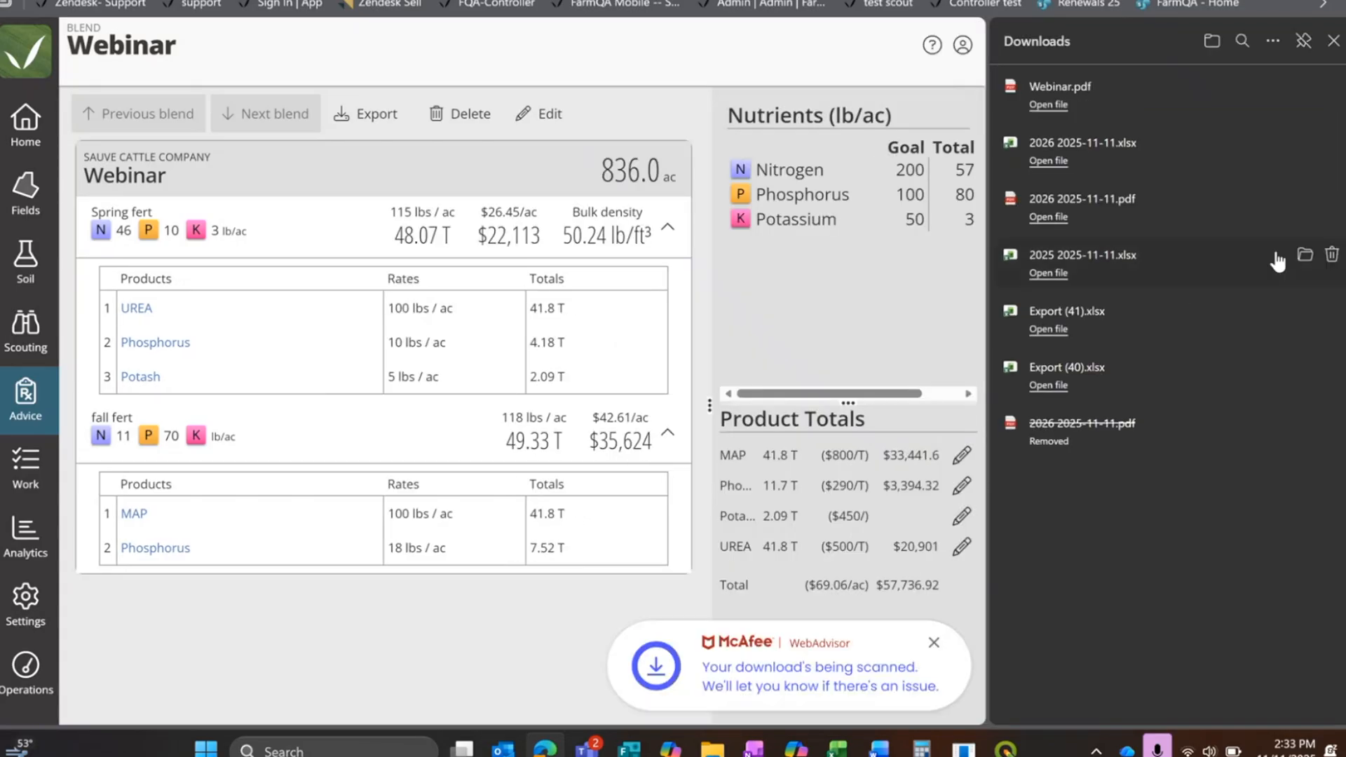
Step: Open the downloaded Webinar.pdf and review its application details and combined product totals
{"action": "left_click", "coordinate": [1054, 94]}
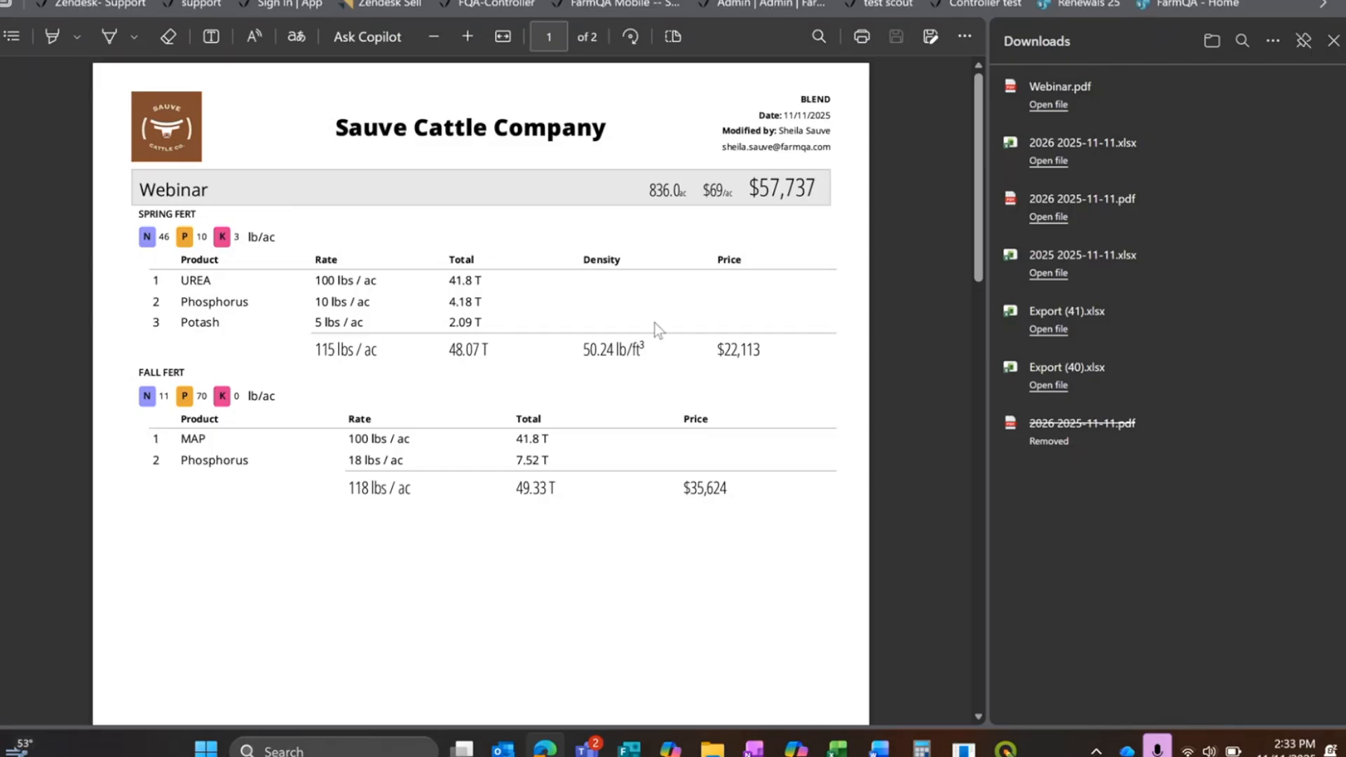
{"action": "scroll", "coordinate": [764, 355], "scroll_direction": "down", "scroll_amount": 4}
{"action": "scroll", "coordinate": [753, 359], "scroll_direction": "down", "scroll_amount": 9}
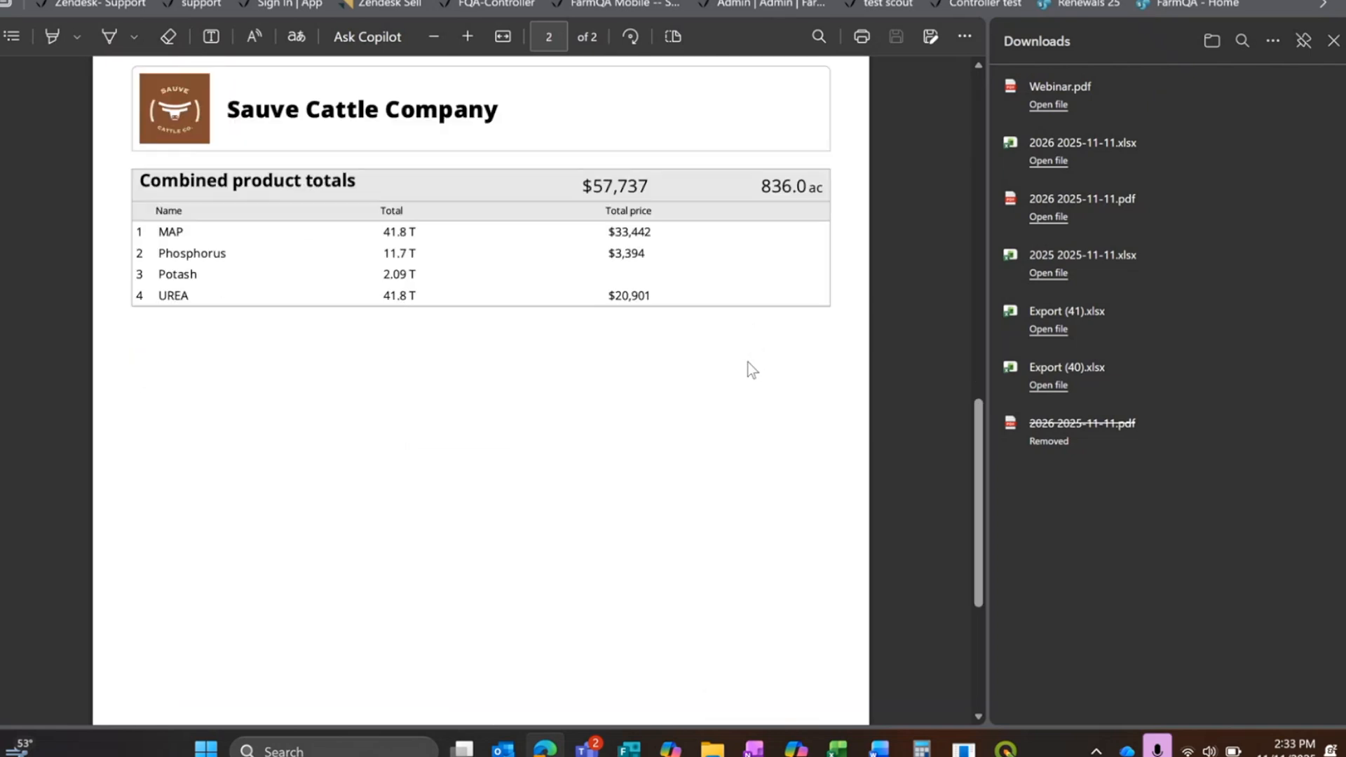
{"action": "scroll", "coordinate": [743, 368], "scroll_direction": "up", "scroll_amount": 10}
{"action": "scroll", "coordinate": [742, 370], "scroll_direction": "down", "scroll_amount": 8}
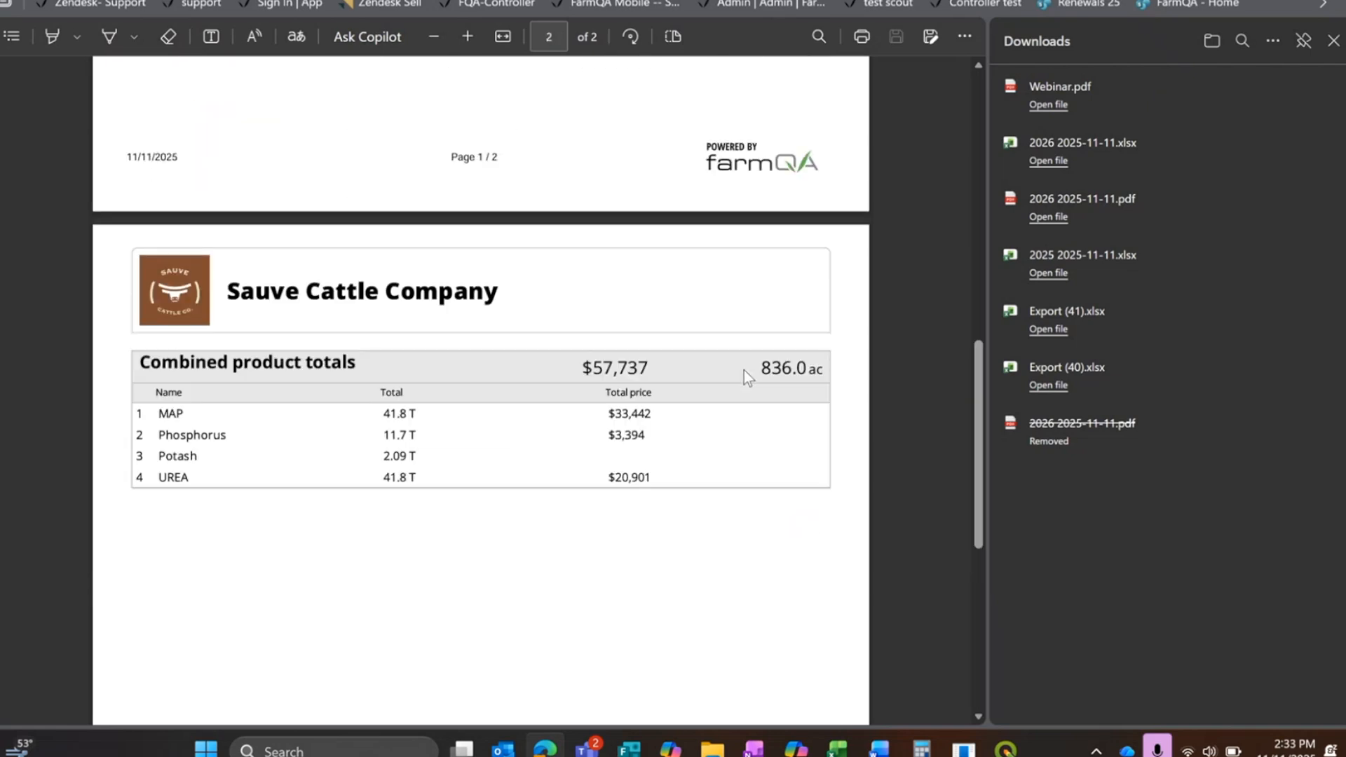
Step: Review the combined product totals on the PDF's last page, then close the document and its downloads list
{"action": "scroll", "coordinate": [743, 371], "scroll_direction": "down", "scroll_amount": 3}
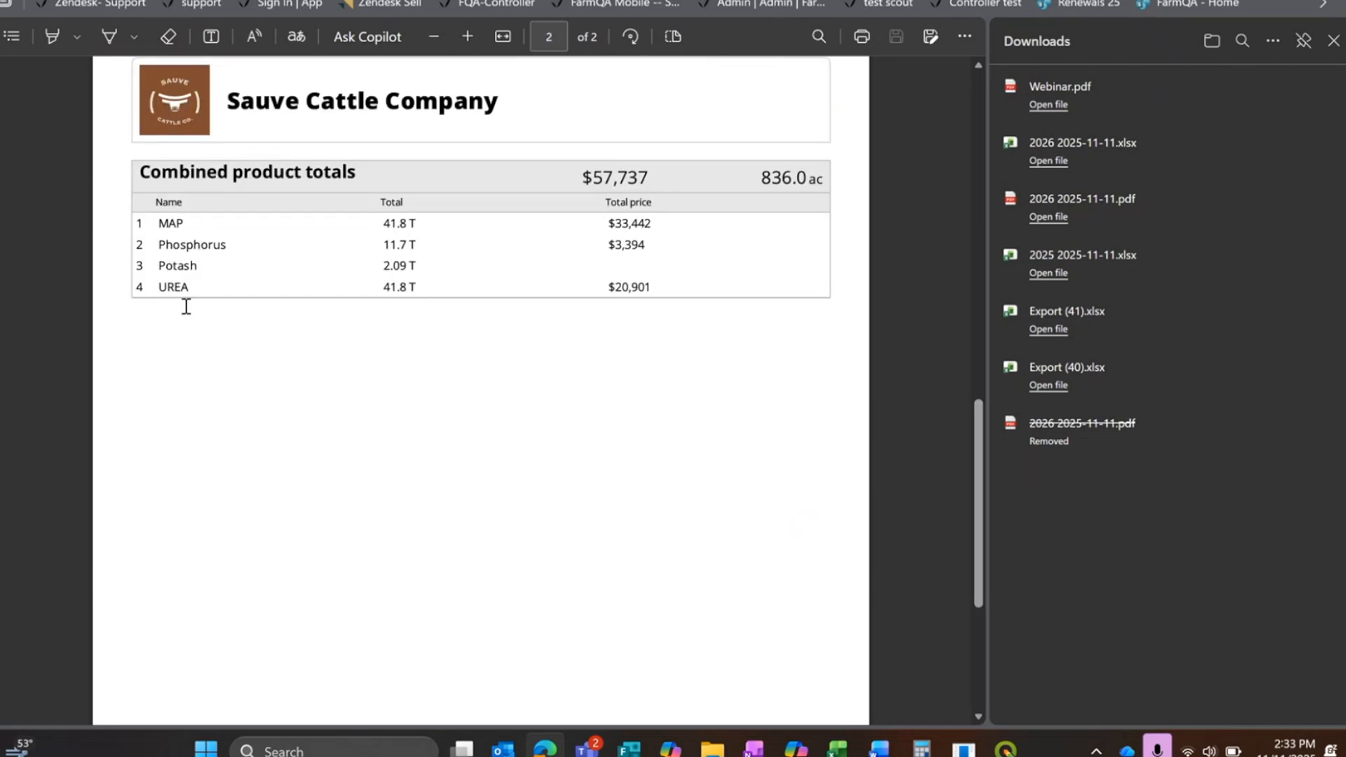
{"action": "left_click", "coordinate": [1334, 42]}
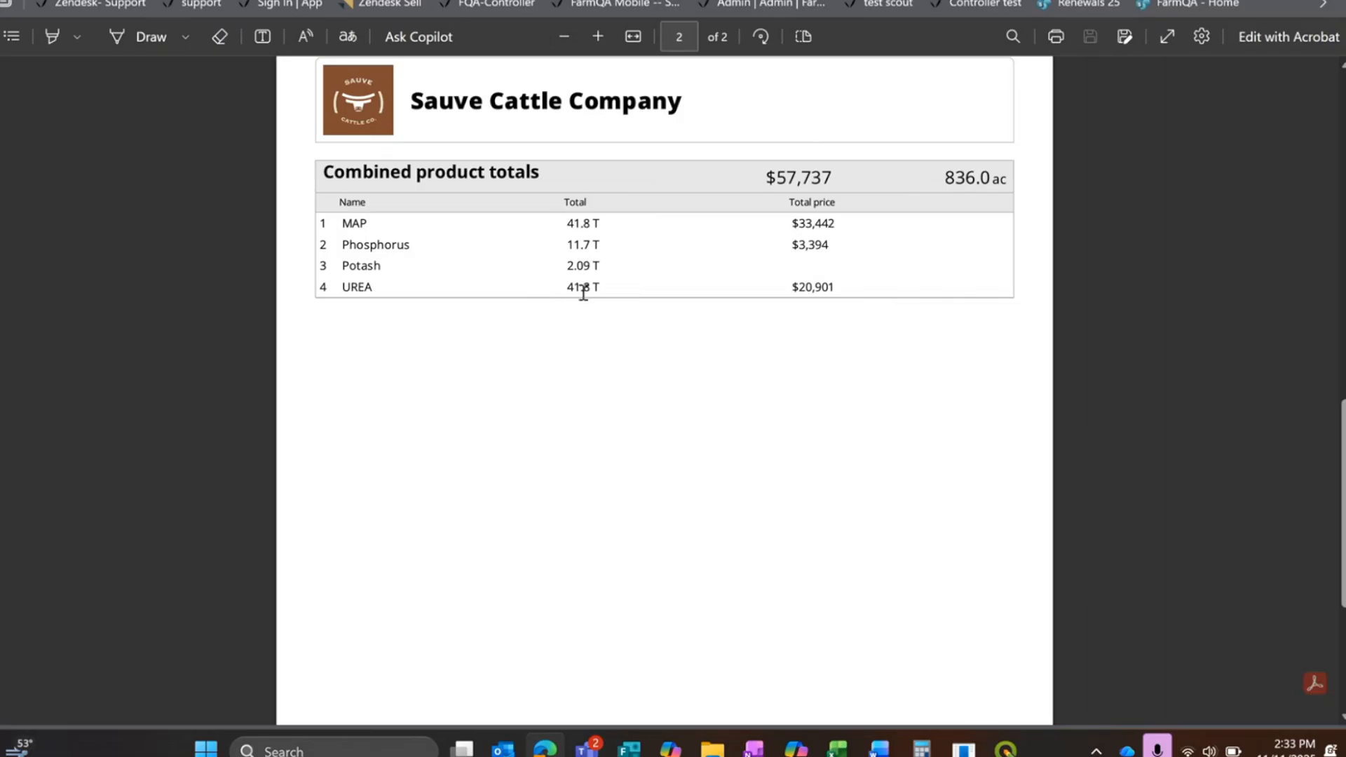
{"action": "key", "text": "ctrl+w"}
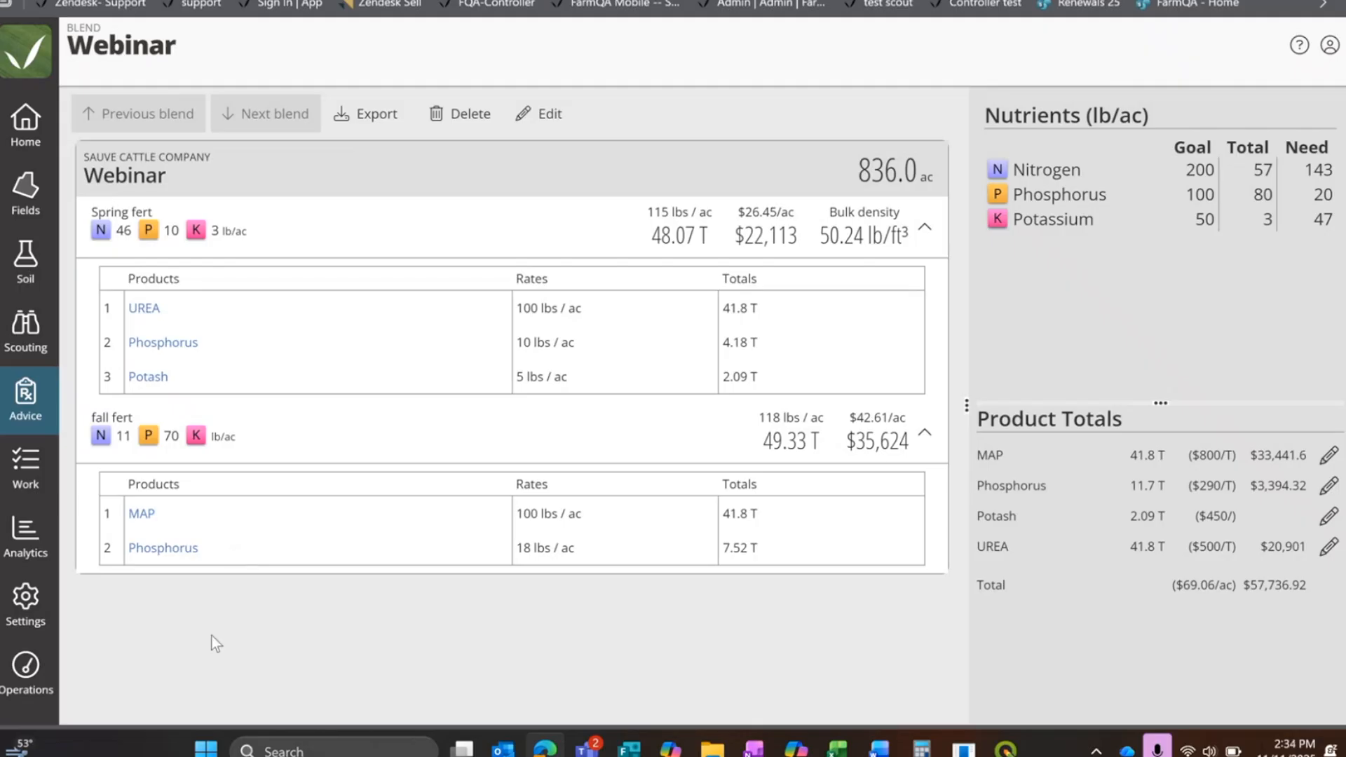
Step: Return to the nutrient blender's list of blends and start a new blend for Sauve Cattle Company
{"action": "left_click", "coordinate": [28, 409]}
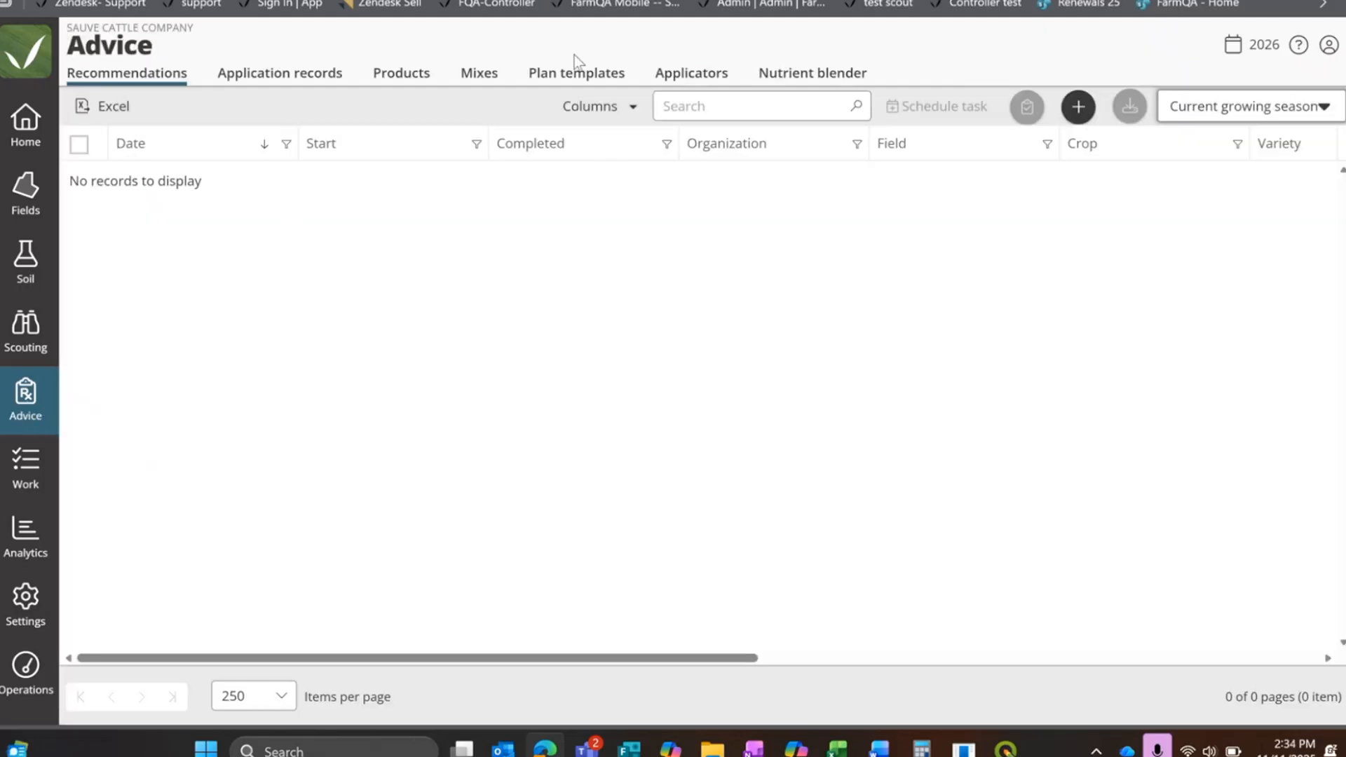
{"action": "left_click", "coordinate": [790, 76]}
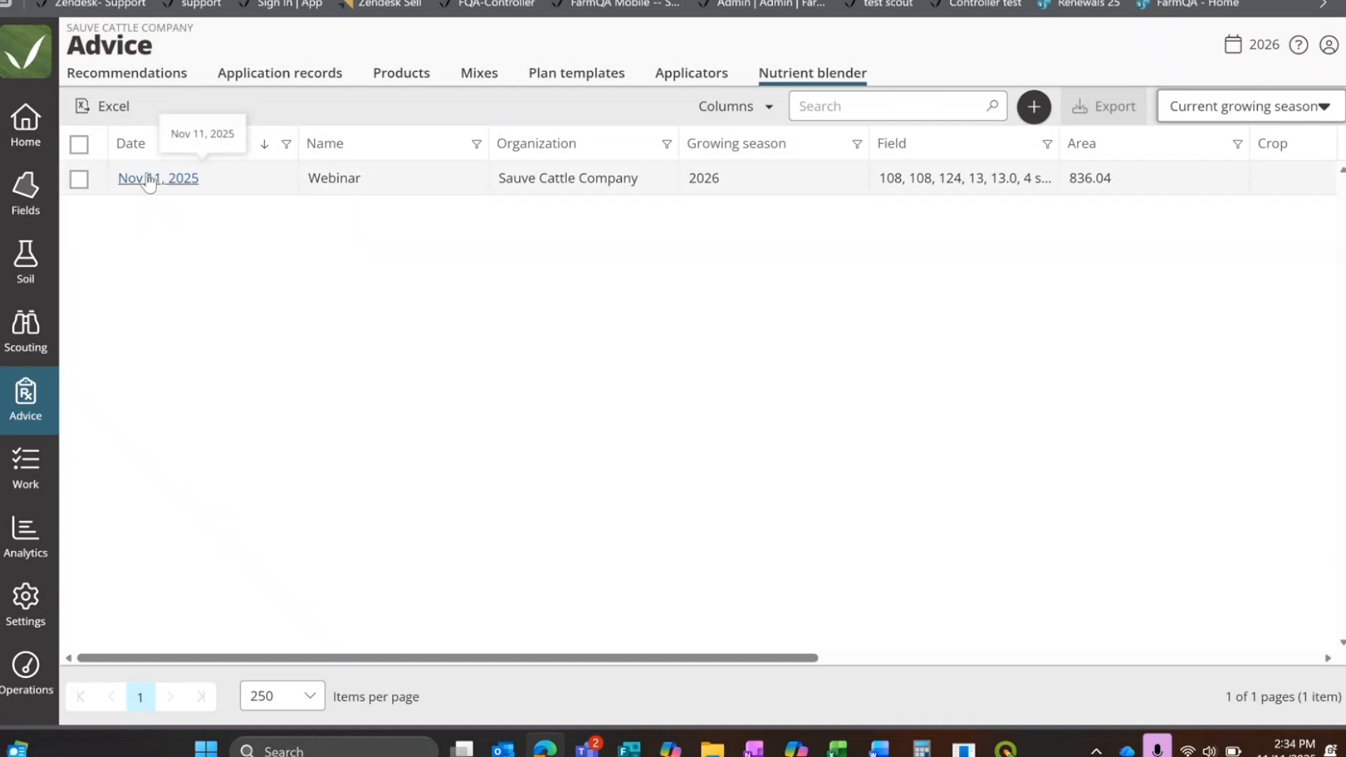
{"action": "left_click", "coordinate": [1034, 107]}
{"action": "right_click", "coordinate": [1041, 111]}
{"action": "left_click", "coordinate": [541, 512]}
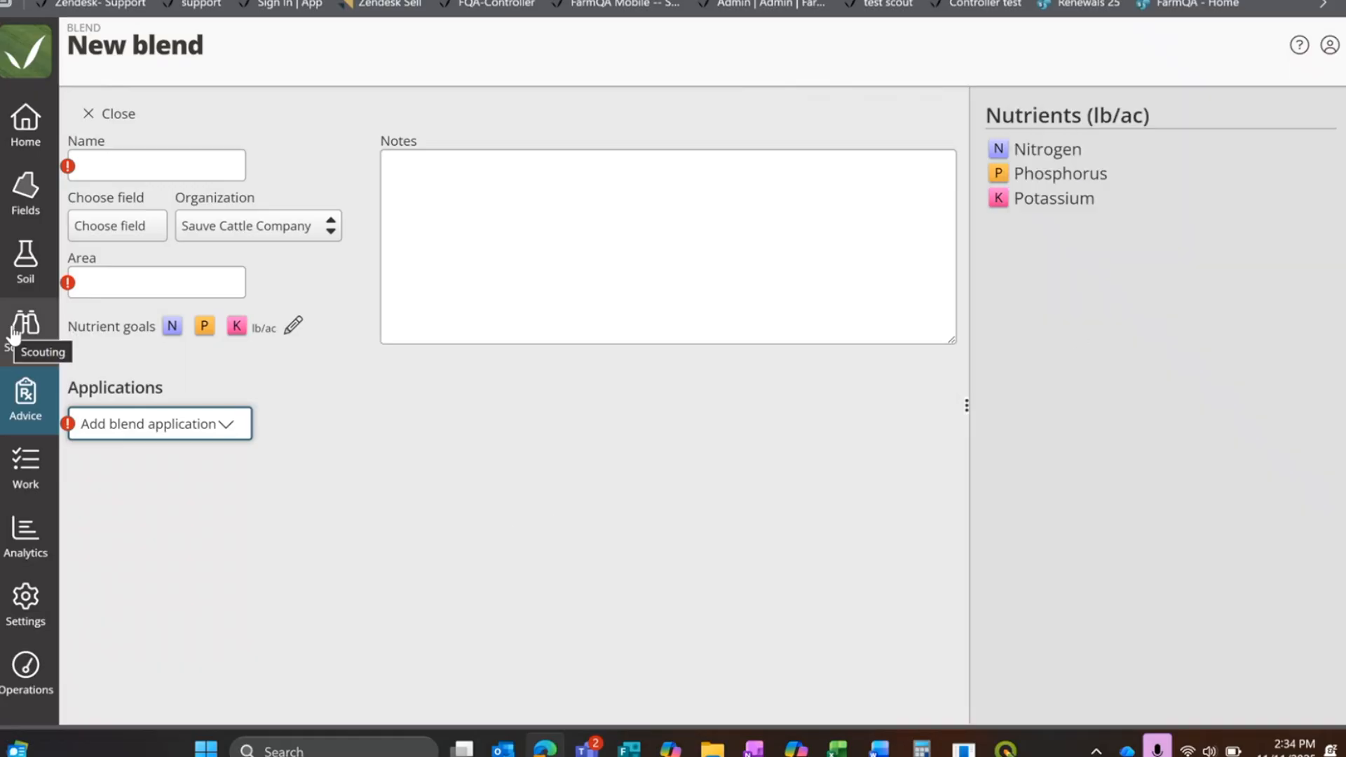
{"action": "left_click", "coordinate": [108, 166]}
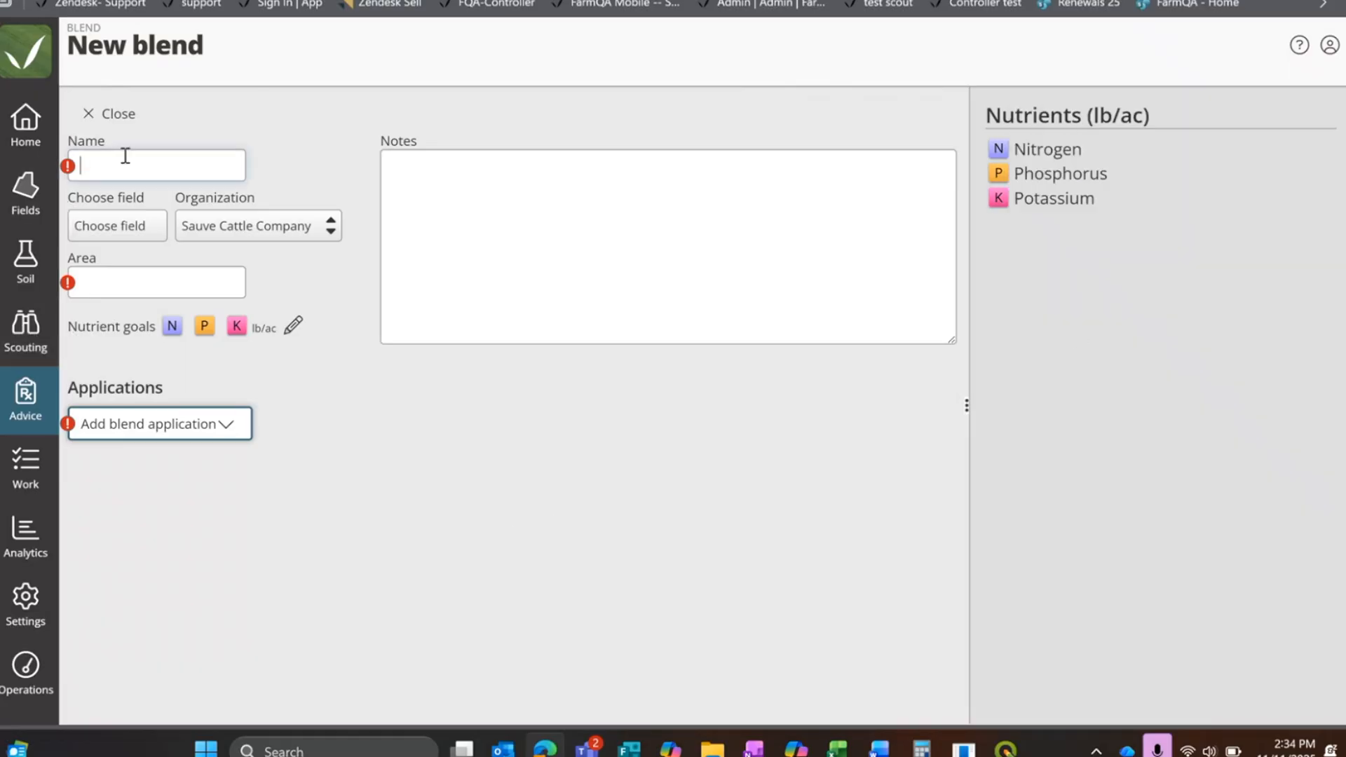
{"action": "left_click", "coordinate": [91, 119]}
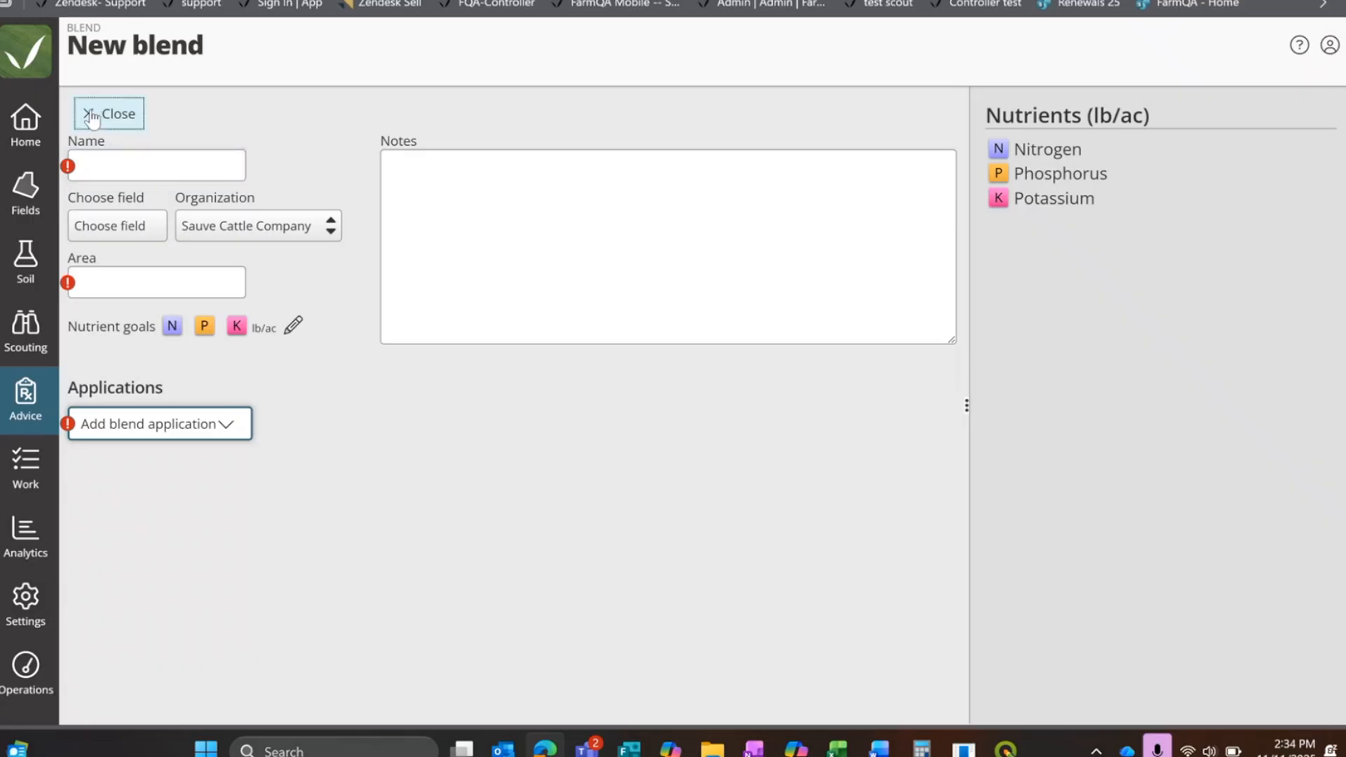
Step: Assign the fields Home, home east, Home East, home west and home West to the new blend and name it Soy
{"action": "left_click", "coordinate": [134, 226]}
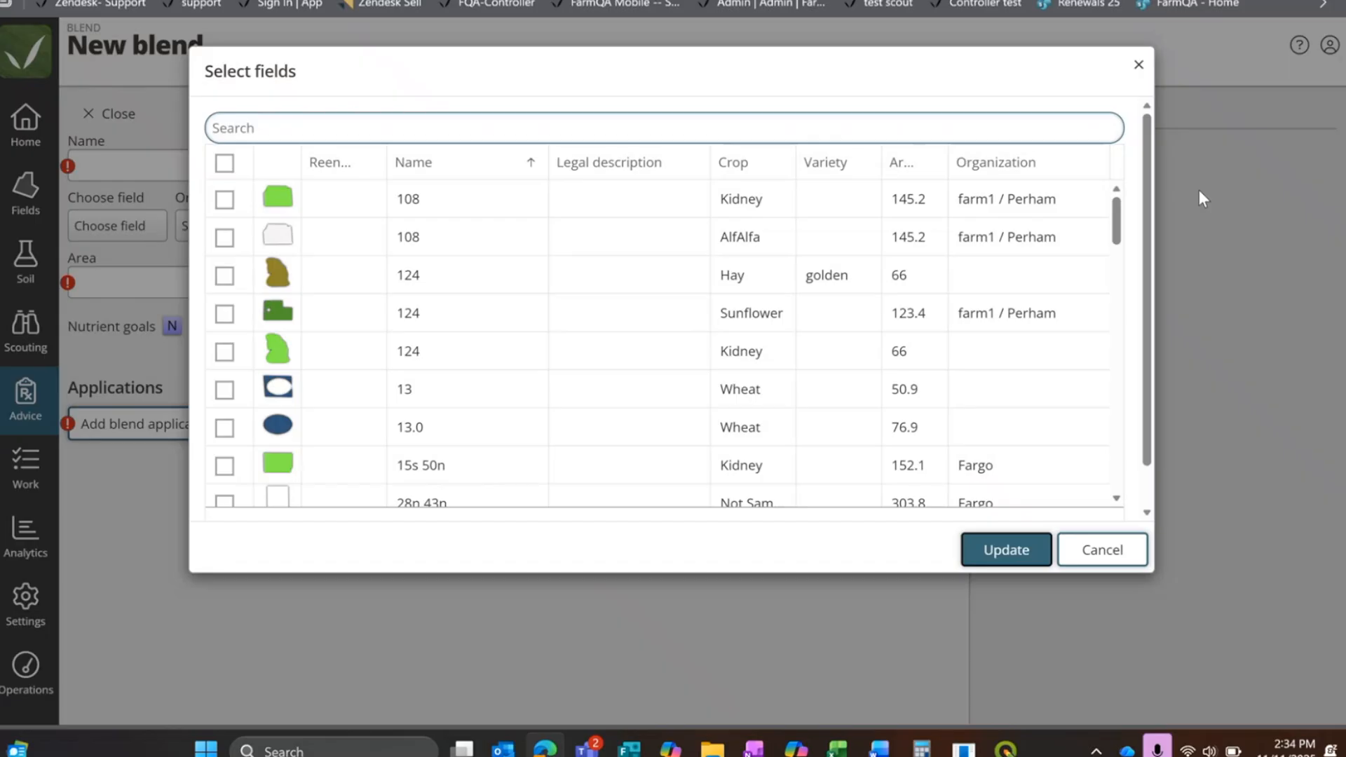
{"action": "left_click_drag", "start_coordinate": [1116, 219], "coordinate": [1119, 403]}
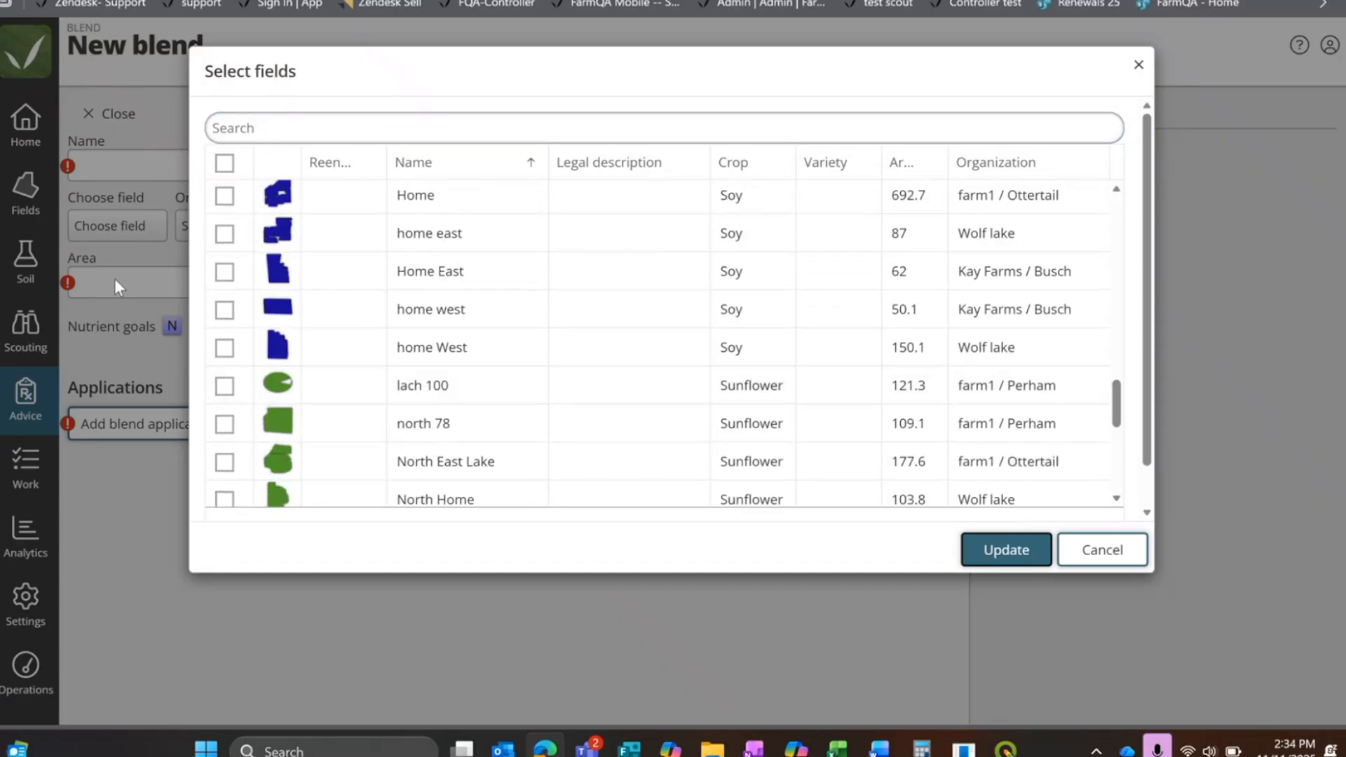
{"action": "left_click", "coordinate": [225, 195]}
{"action": "left_click", "coordinate": [224, 233]}
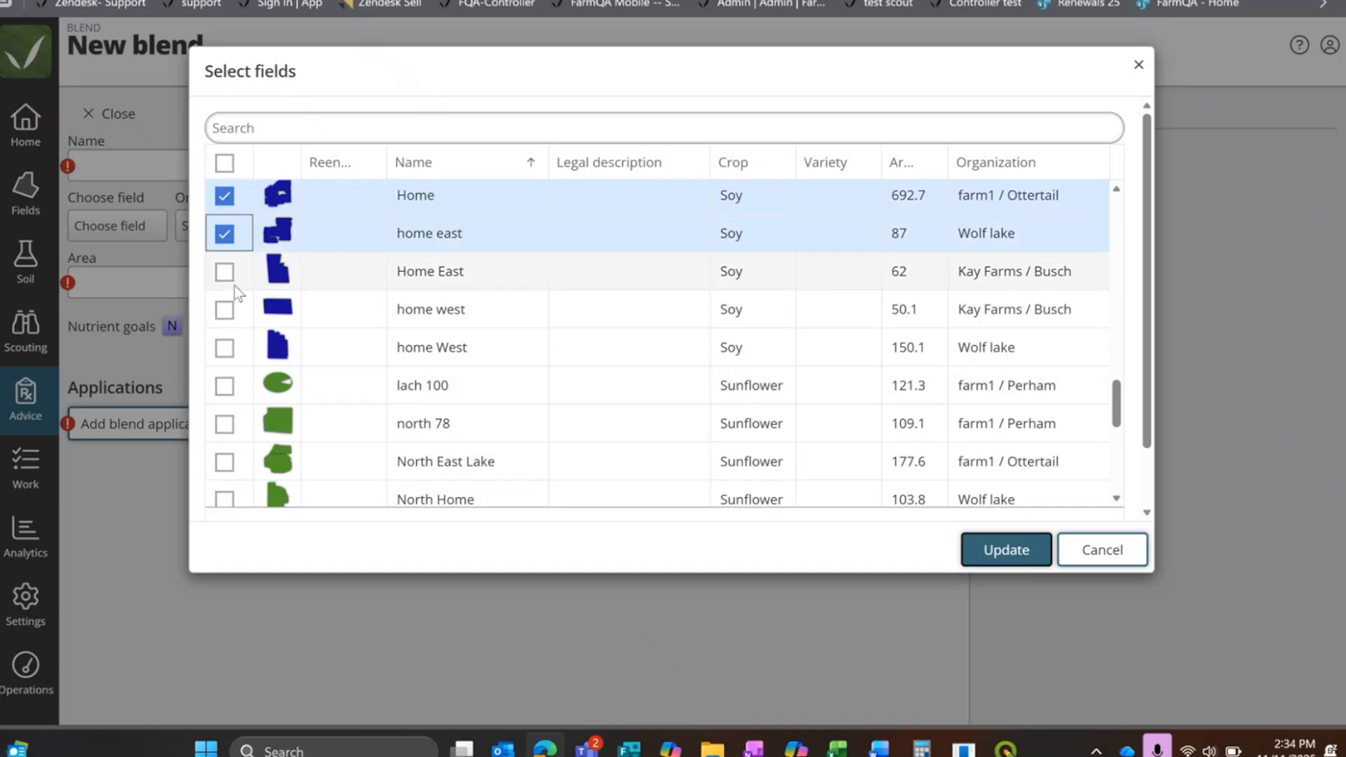
{"action": "left_click", "coordinate": [224, 272]}
{"action": "left_click", "coordinate": [224, 309]}
{"action": "left_click", "coordinate": [225, 347]}
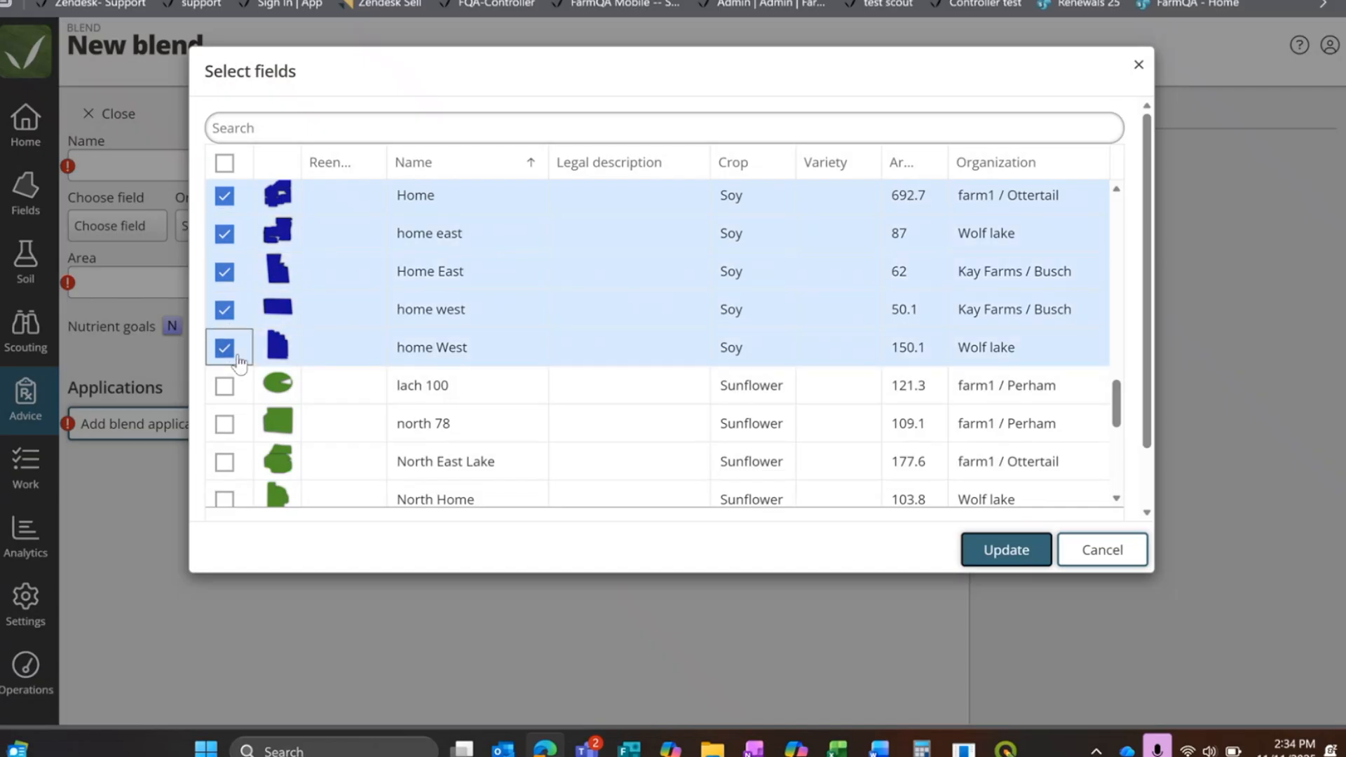
{"action": "left_click", "coordinate": [1005, 549]}
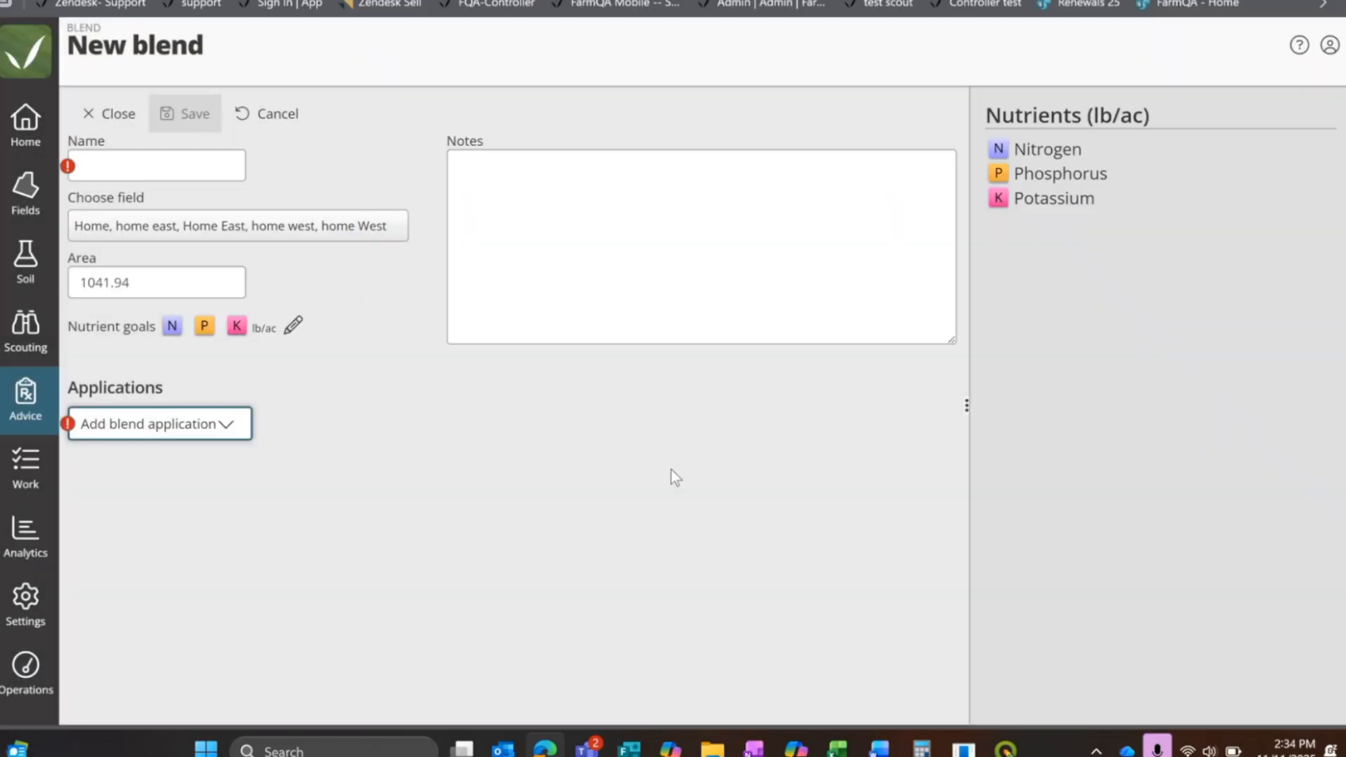
{"action": "left_click", "coordinate": [116, 158]}
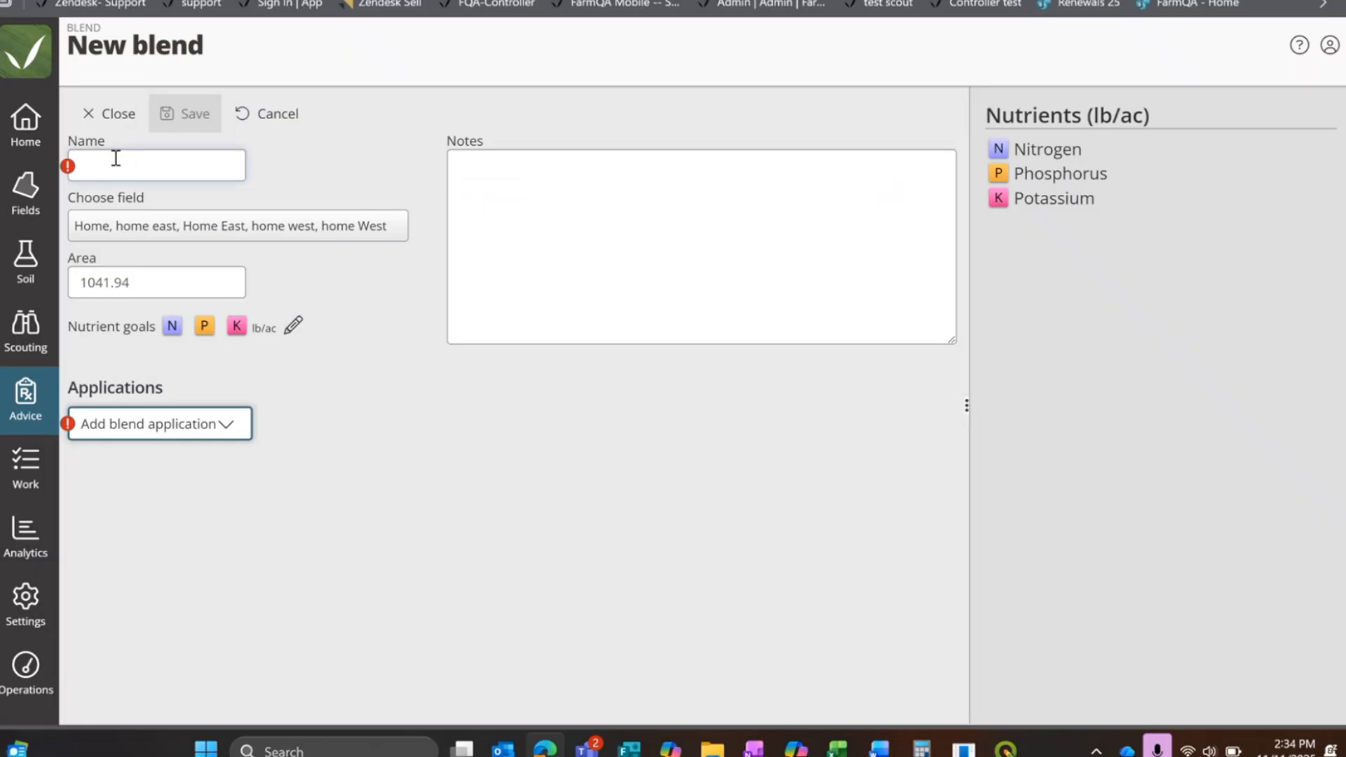
{"action": "type", "text": "Soy"}
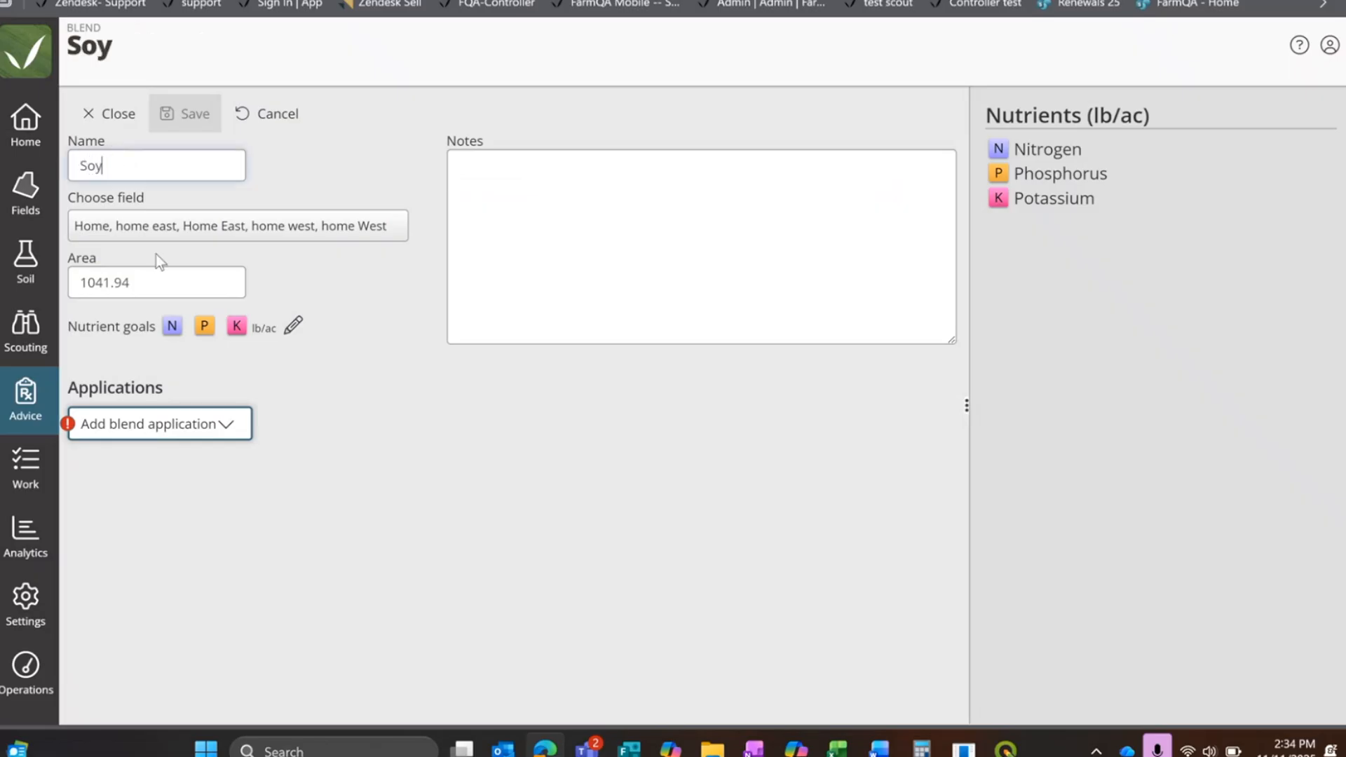
{"action": "mouse_move", "coordinate": [88, 279]}
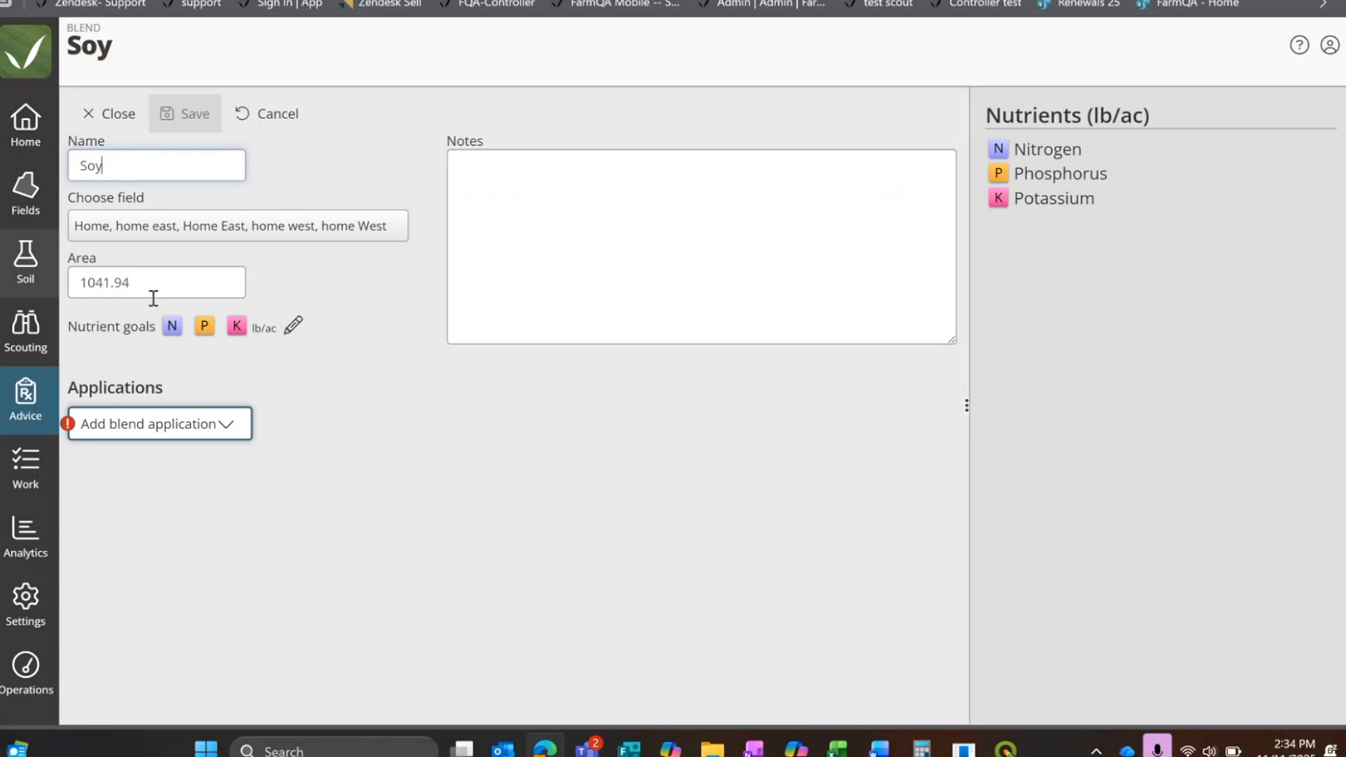
Step: Set the Soy blend's combined nutrient goals to 100 nitrogen, 50 phosphorus and 10 potassium
{"action": "left_click", "coordinate": [294, 330]}
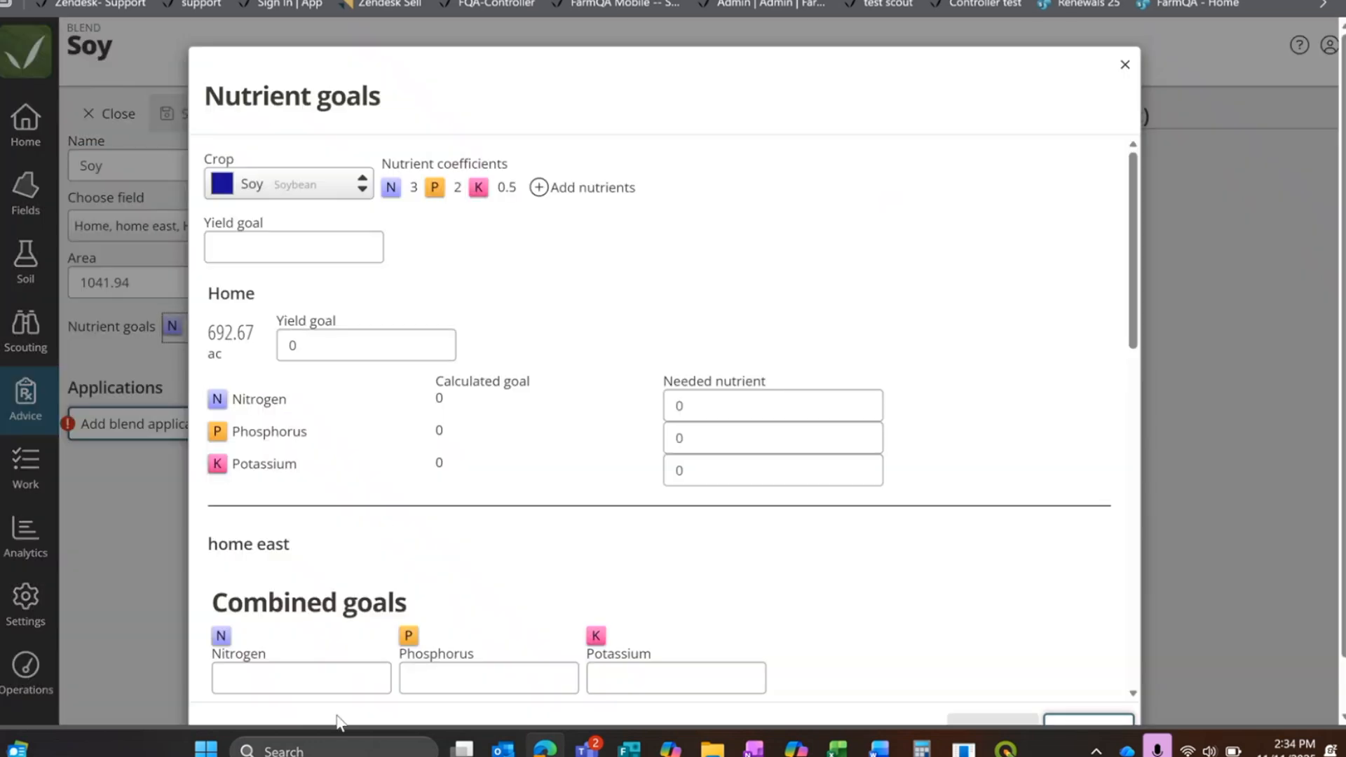
{"action": "left_click", "coordinate": [327, 684]}
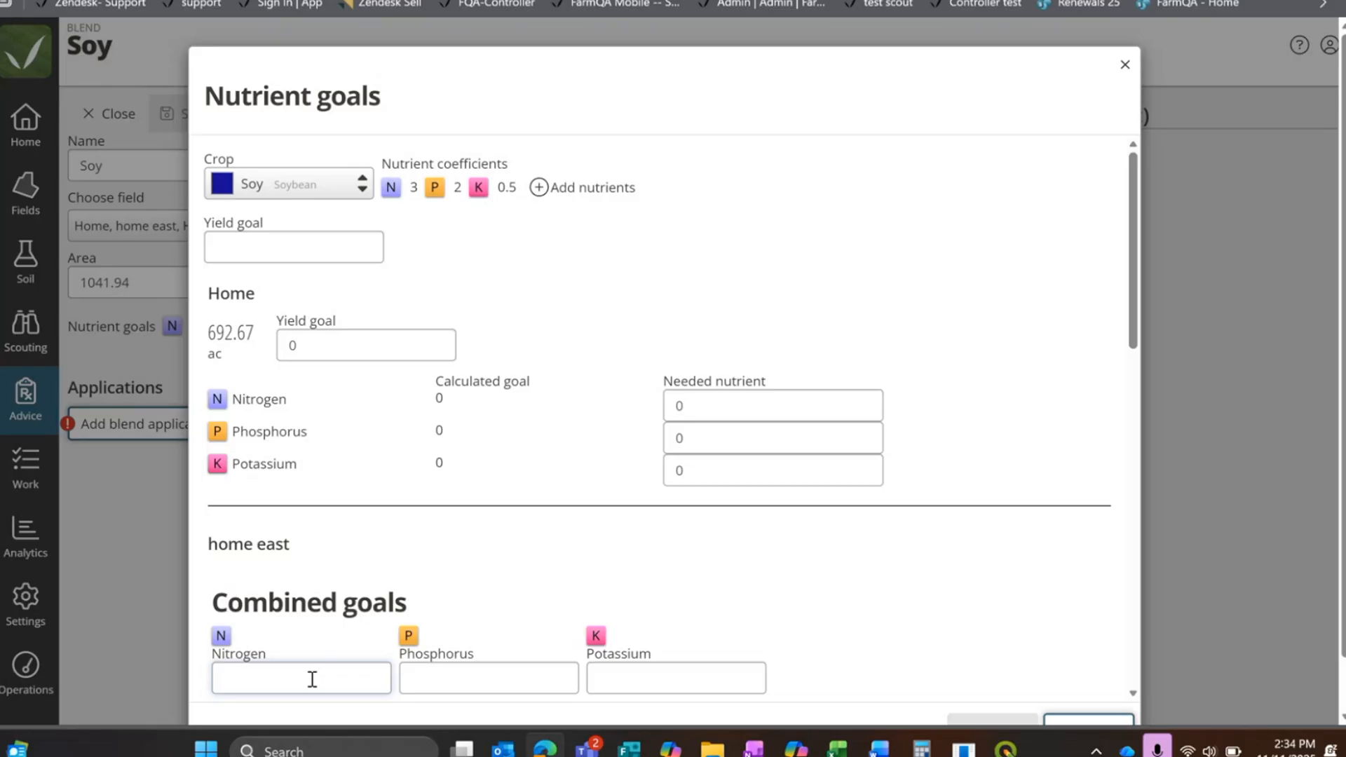
{"action": "type", "text": "100"}
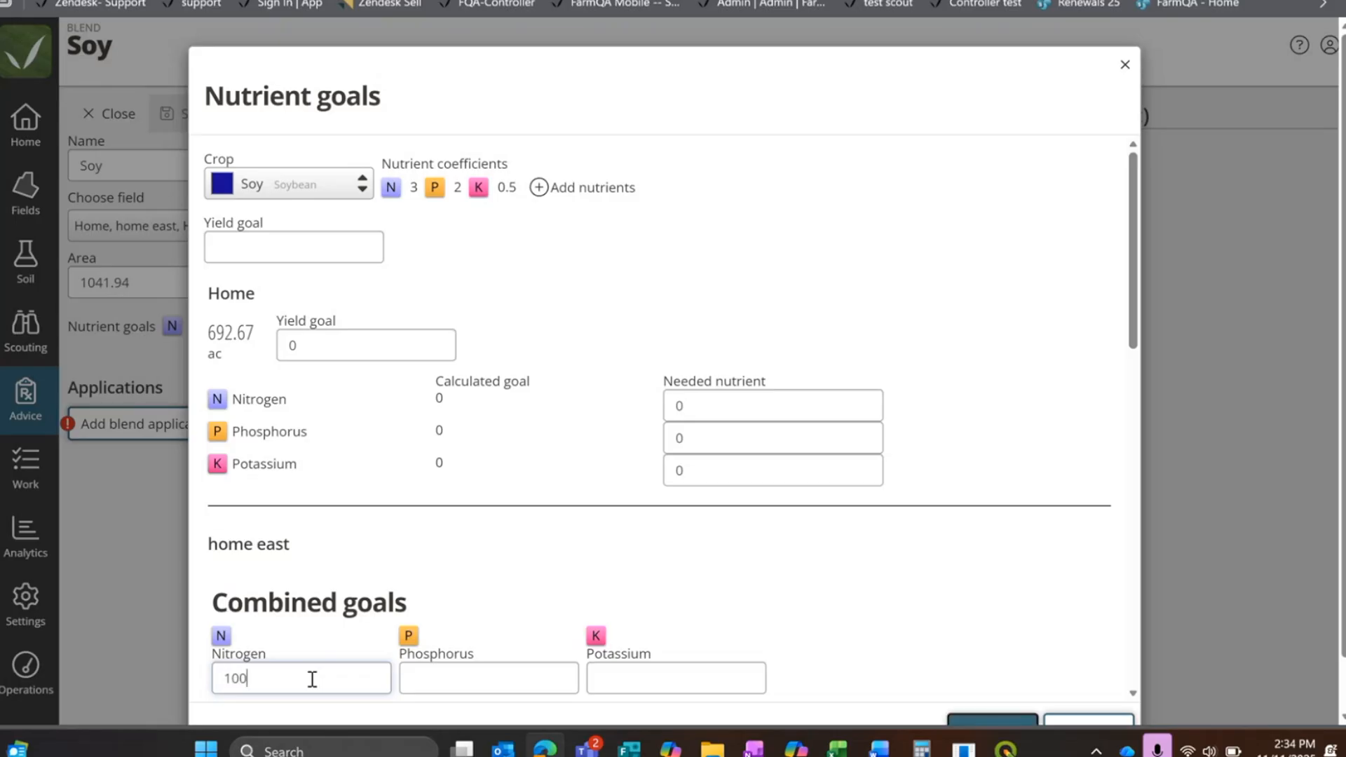
{"action": "left_click", "coordinate": [481, 684]}
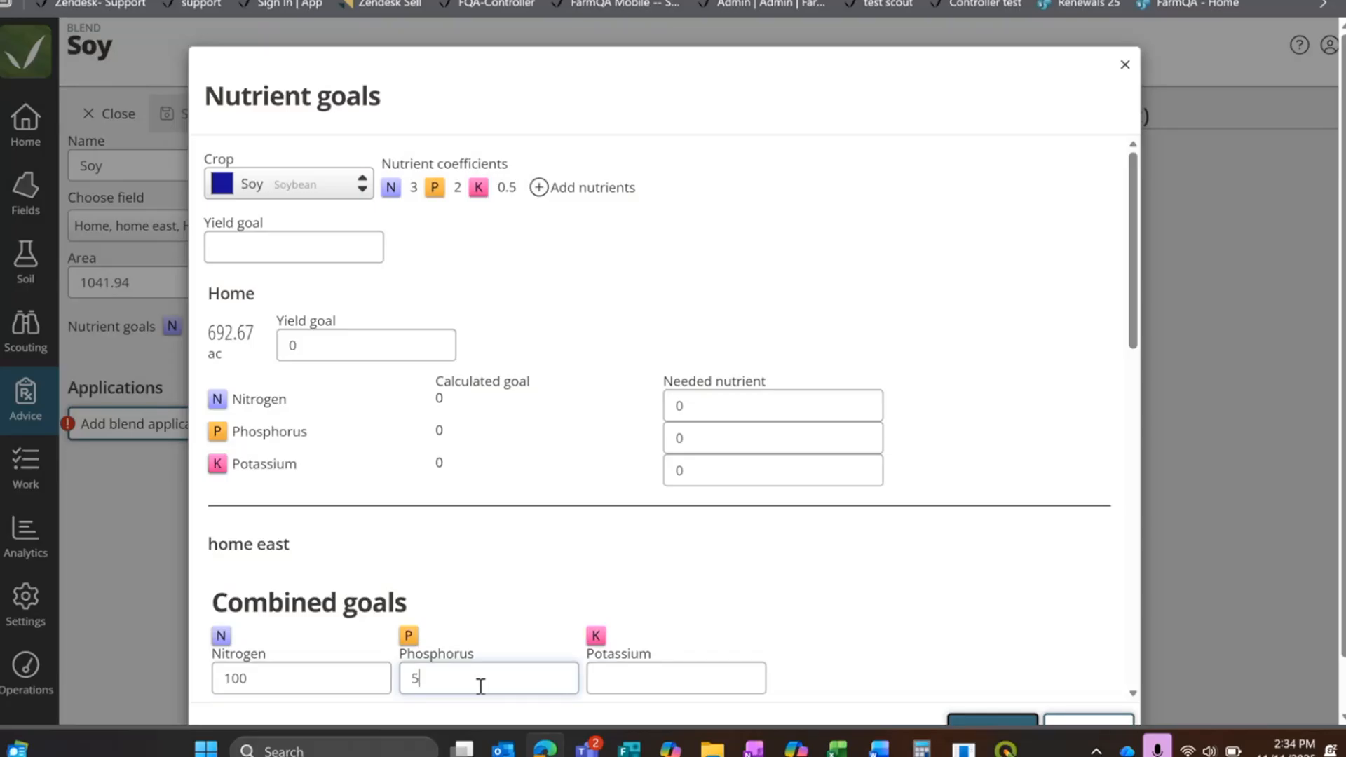
{"action": "left_click", "coordinate": [645, 675]}
{"action": "type", "text": "10"}
{"action": "left_click", "coordinate": [1004, 724]}
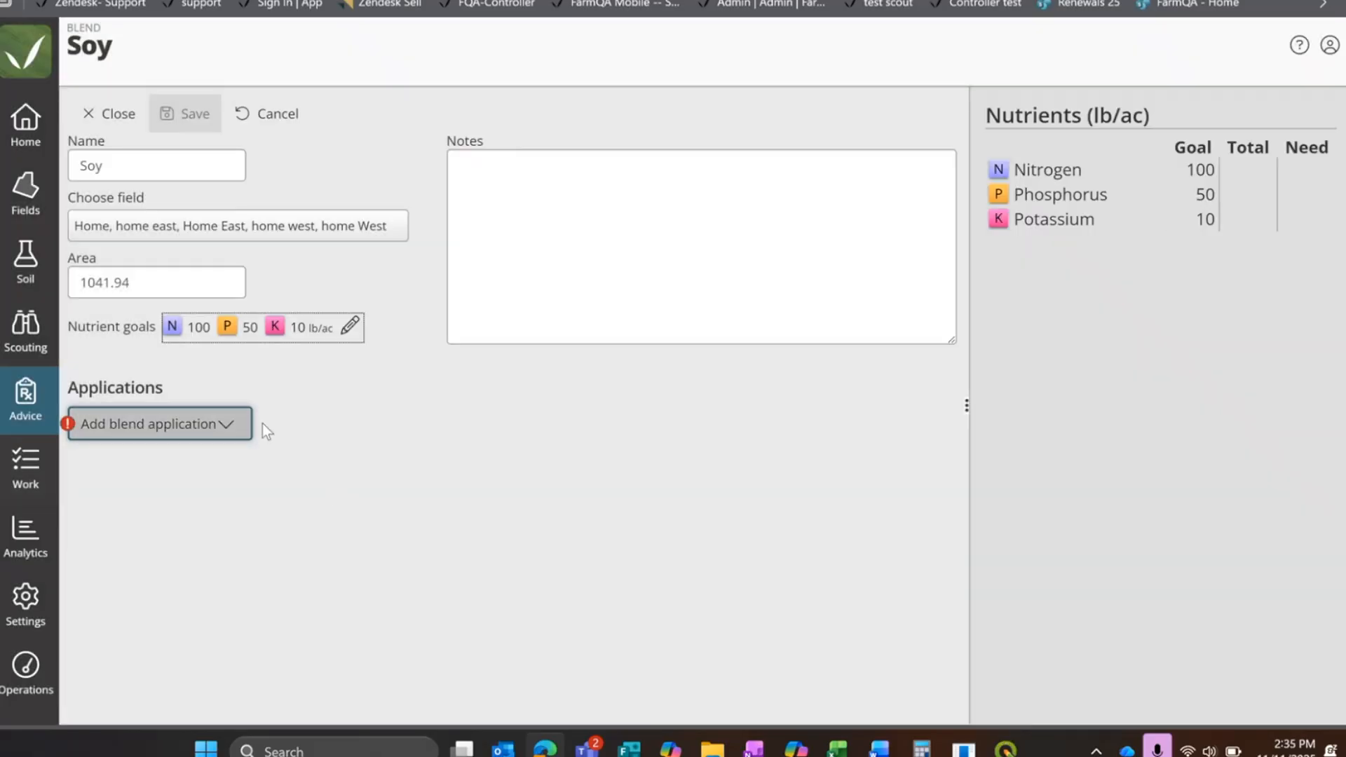
Step: Add a blend application to the Soy blend from the existing beans mix
{"action": "left_click", "coordinate": [213, 429]}
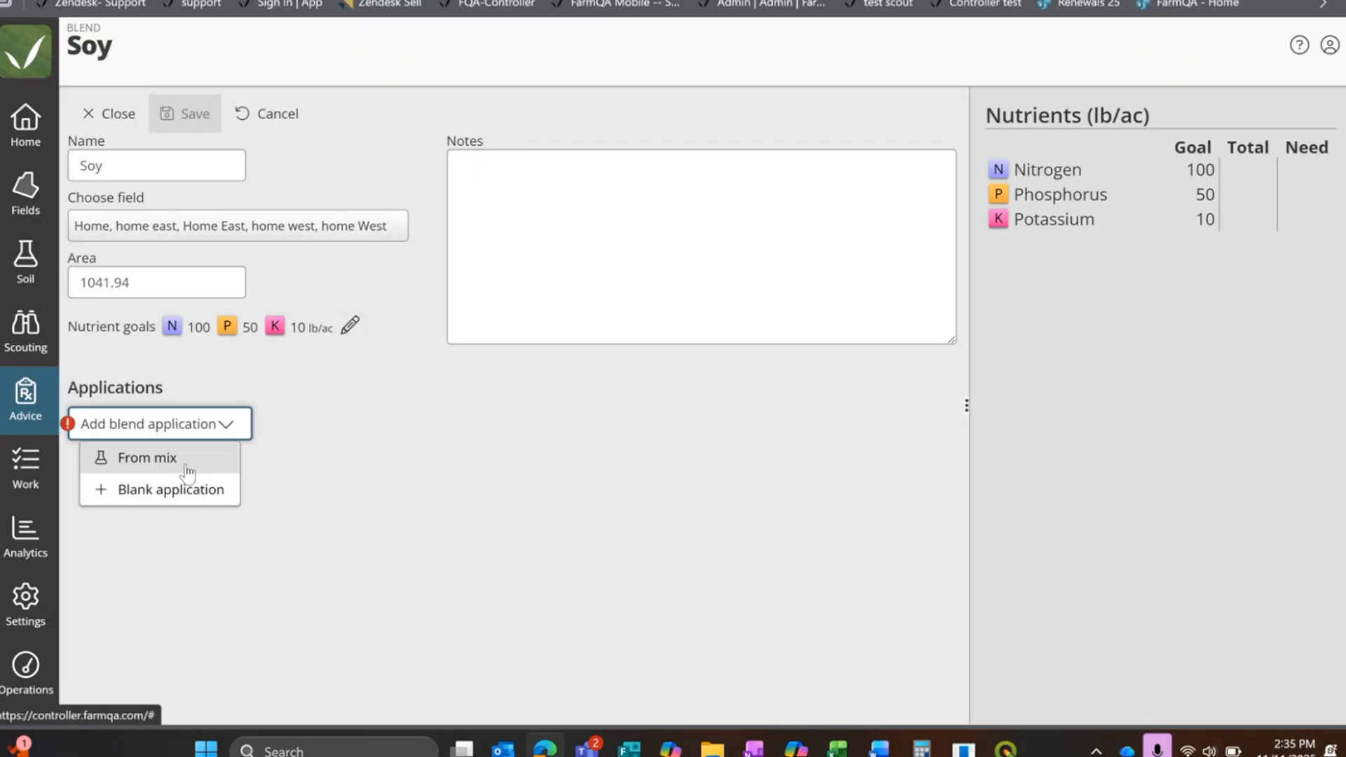
{"action": "left_click", "coordinate": [194, 461]}
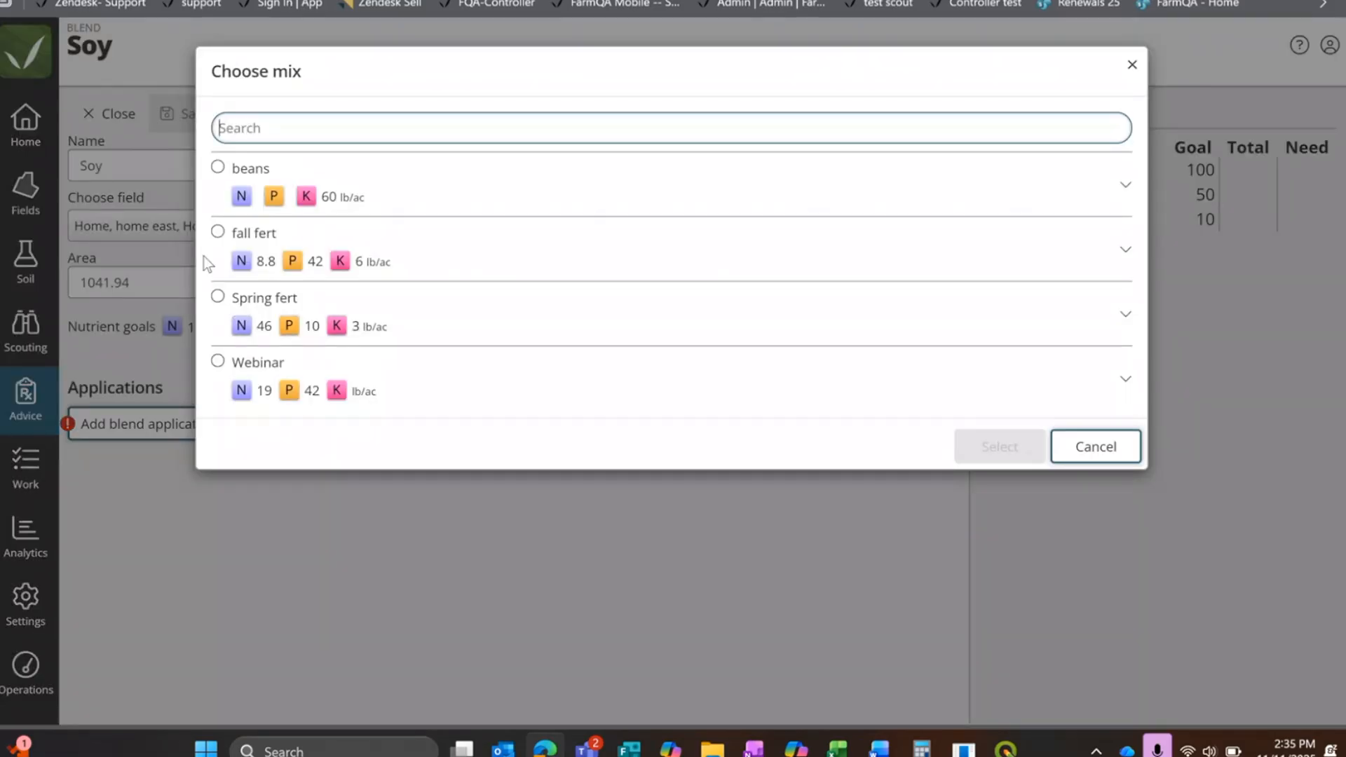
{"action": "left_click", "coordinate": [220, 165]}
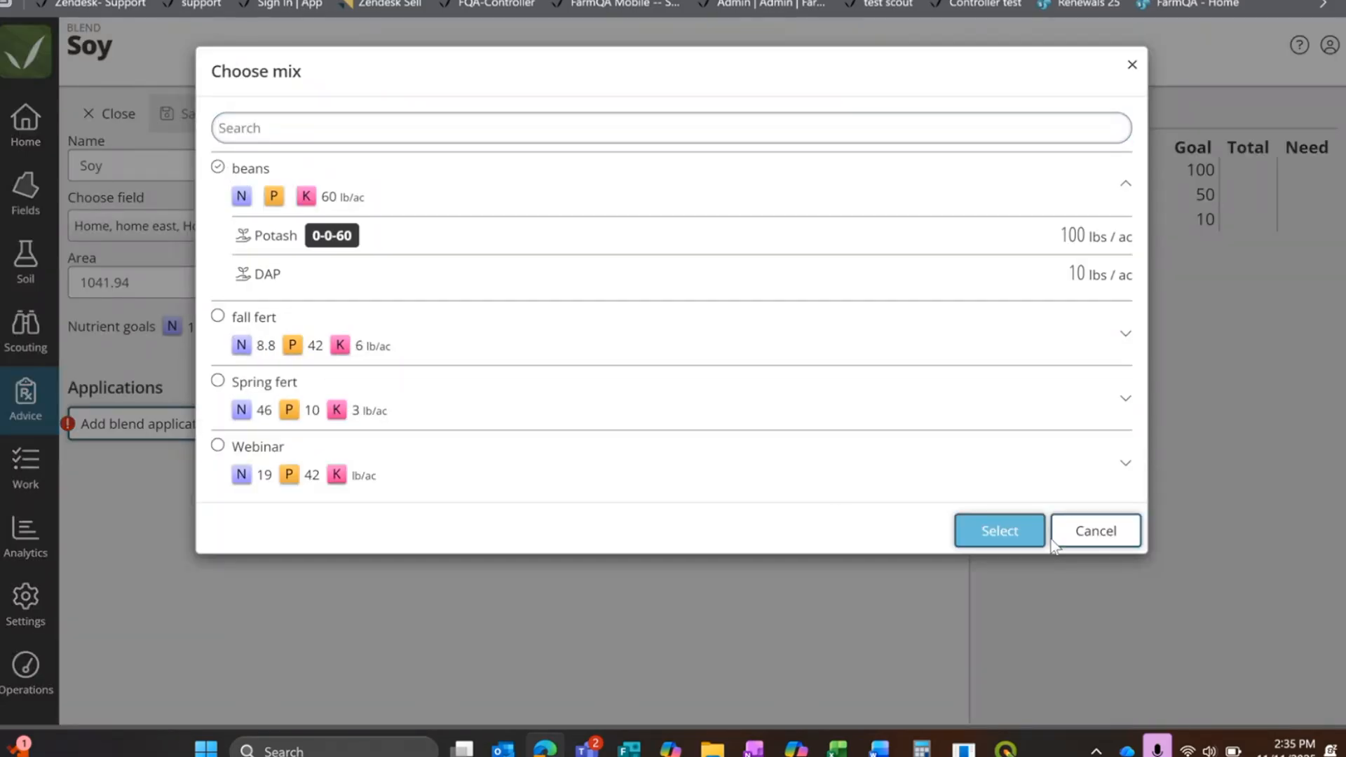
{"action": "left_click", "coordinate": [995, 531]}
Step: Add a second, blank blend application below beans and put the 40 Rock product in it
{"action": "scroll", "coordinate": [438, 303], "scroll_direction": "down", "scroll_amount": 2}
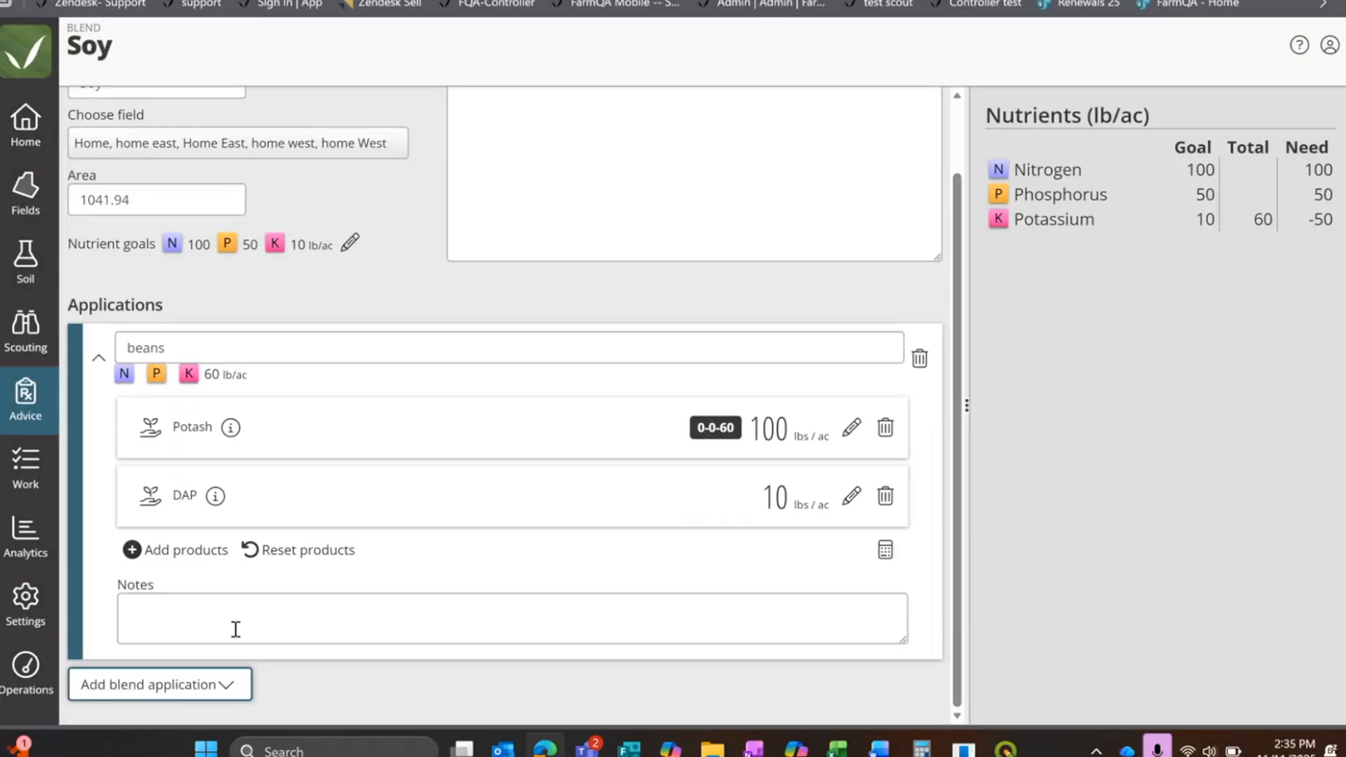
{"action": "left_click", "coordinate": [203, 690]}
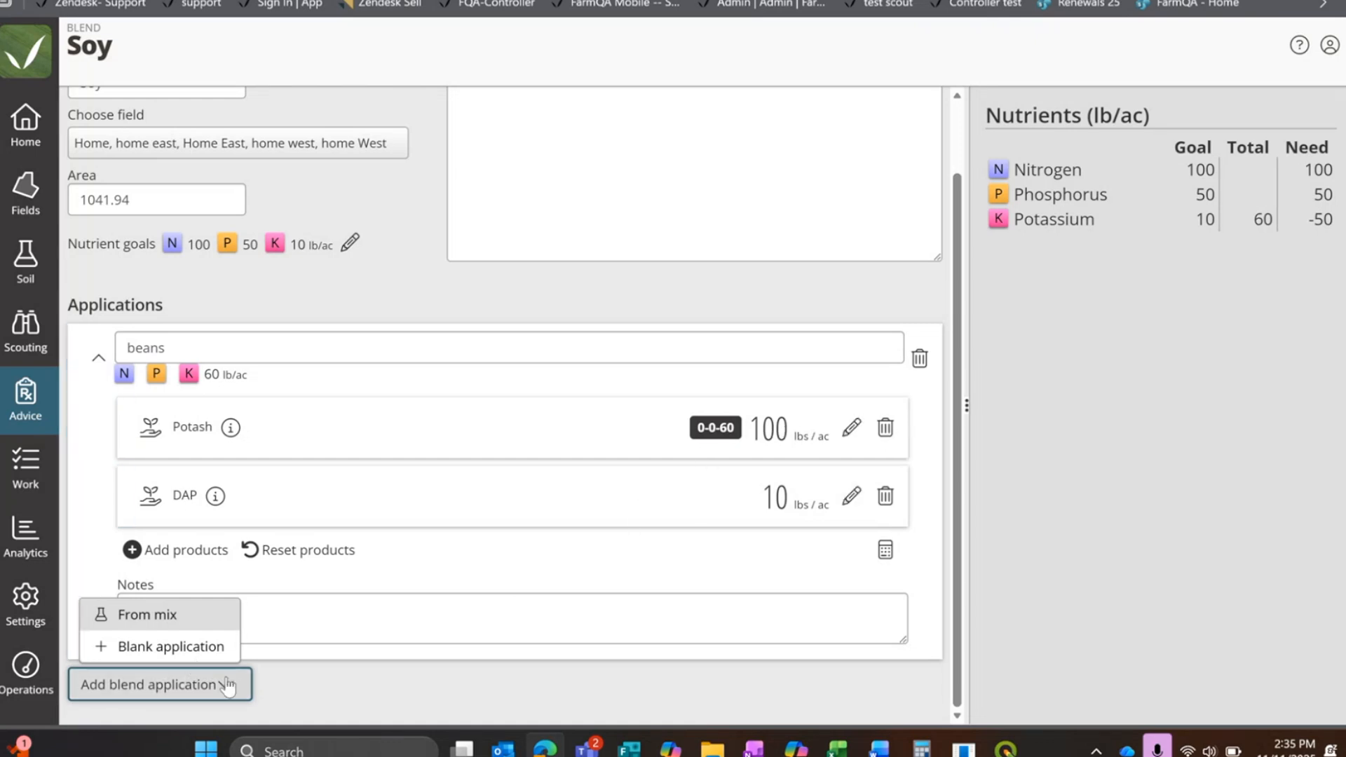
{"action": "left_click", "coordinate": [144, 647]}
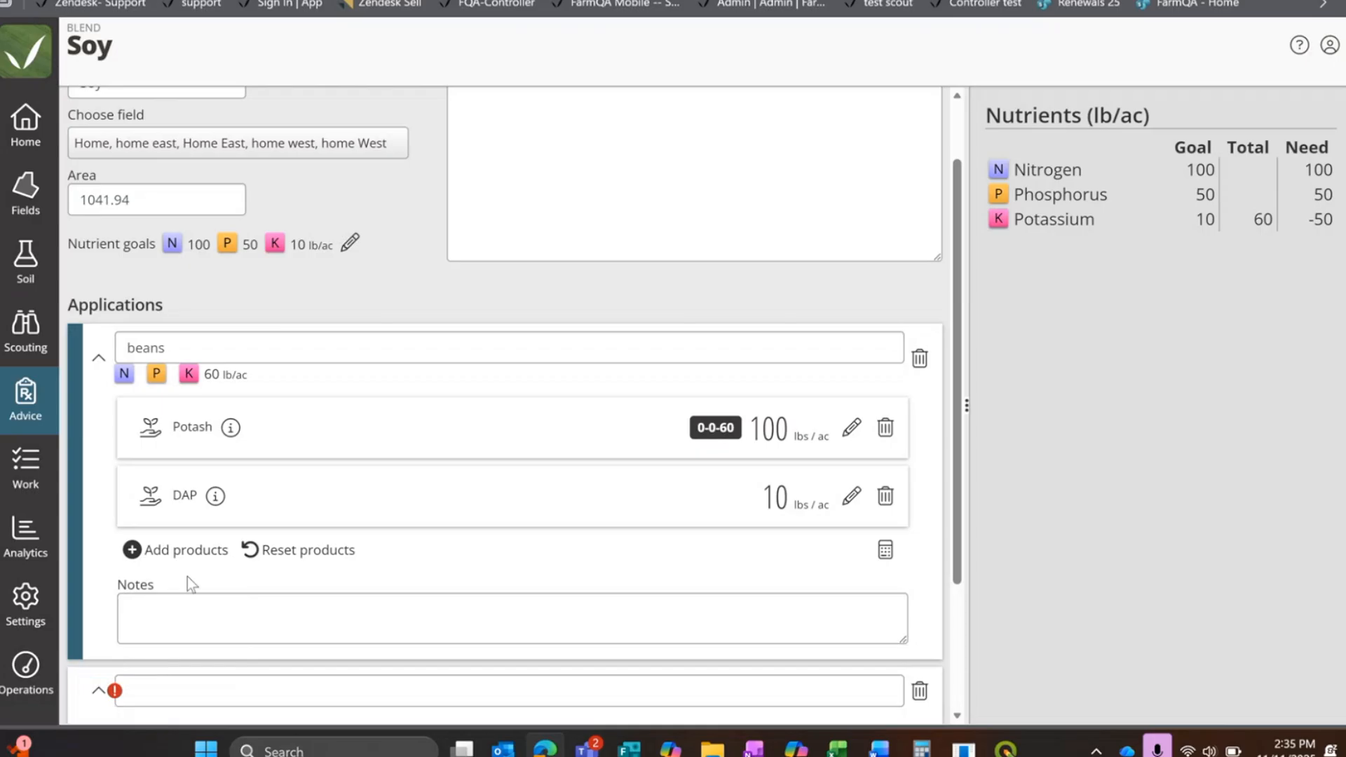
{"action": "scroll", "coordinate": [187, 576], "scroll_direction": "down", "scroll_amount": 3}
{"action": "left_click", "coordinate": [215, 510]}
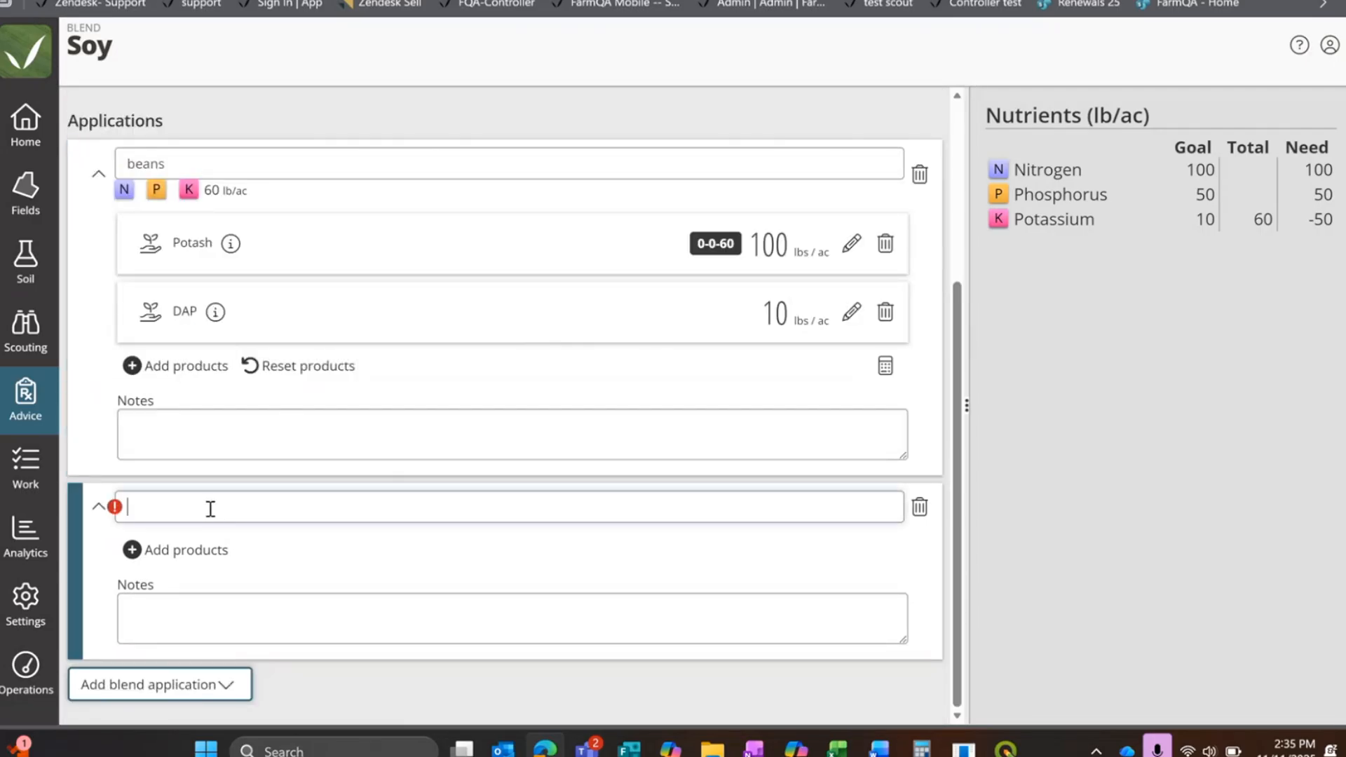
{"action": "left_click", "coordinate": [164, 551]}
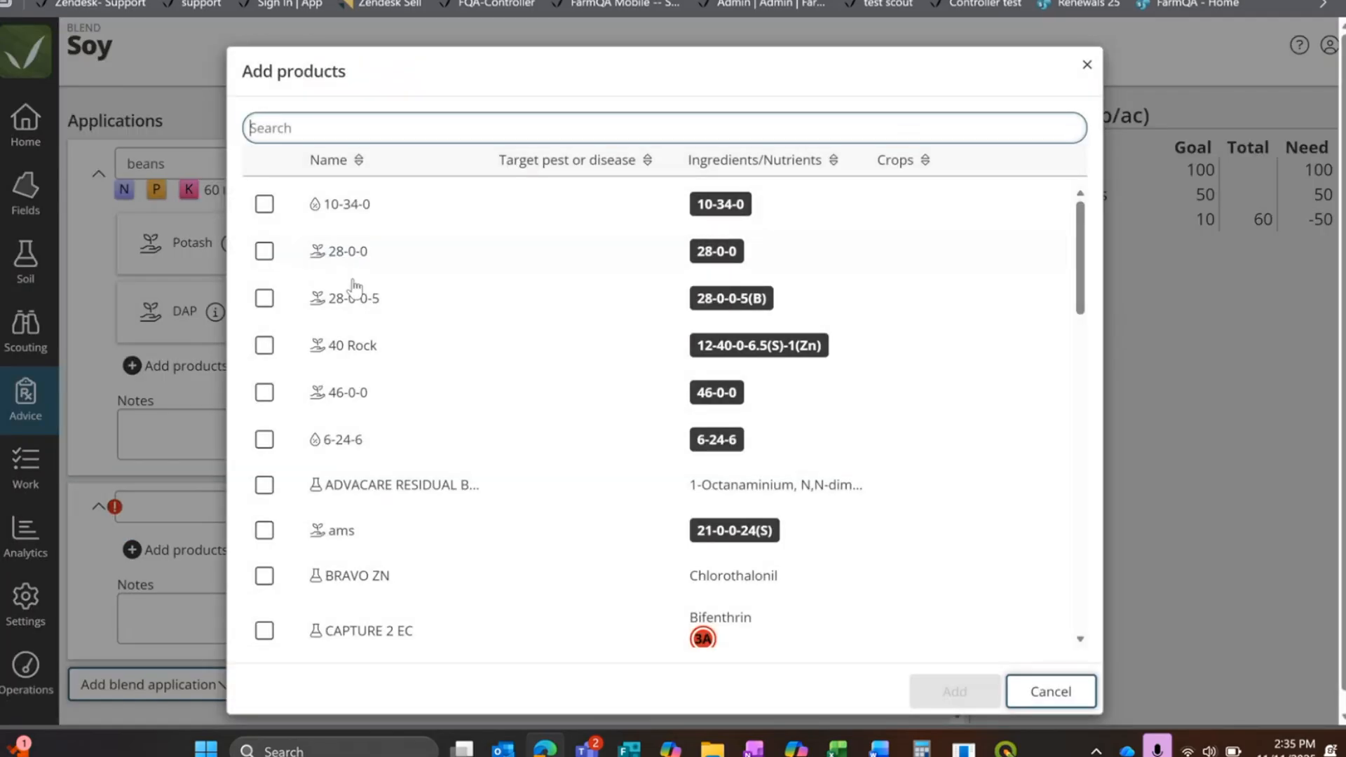
{"action": "left_click", "coordinate": [265, 346]}
{"action": "left_click", "coordinate": [954, 691]}
Step: Set the 40 Rock rate to 50 lbs / ac and name the new application spring
{"action": "left_click", "coordinate": [851, 496]}
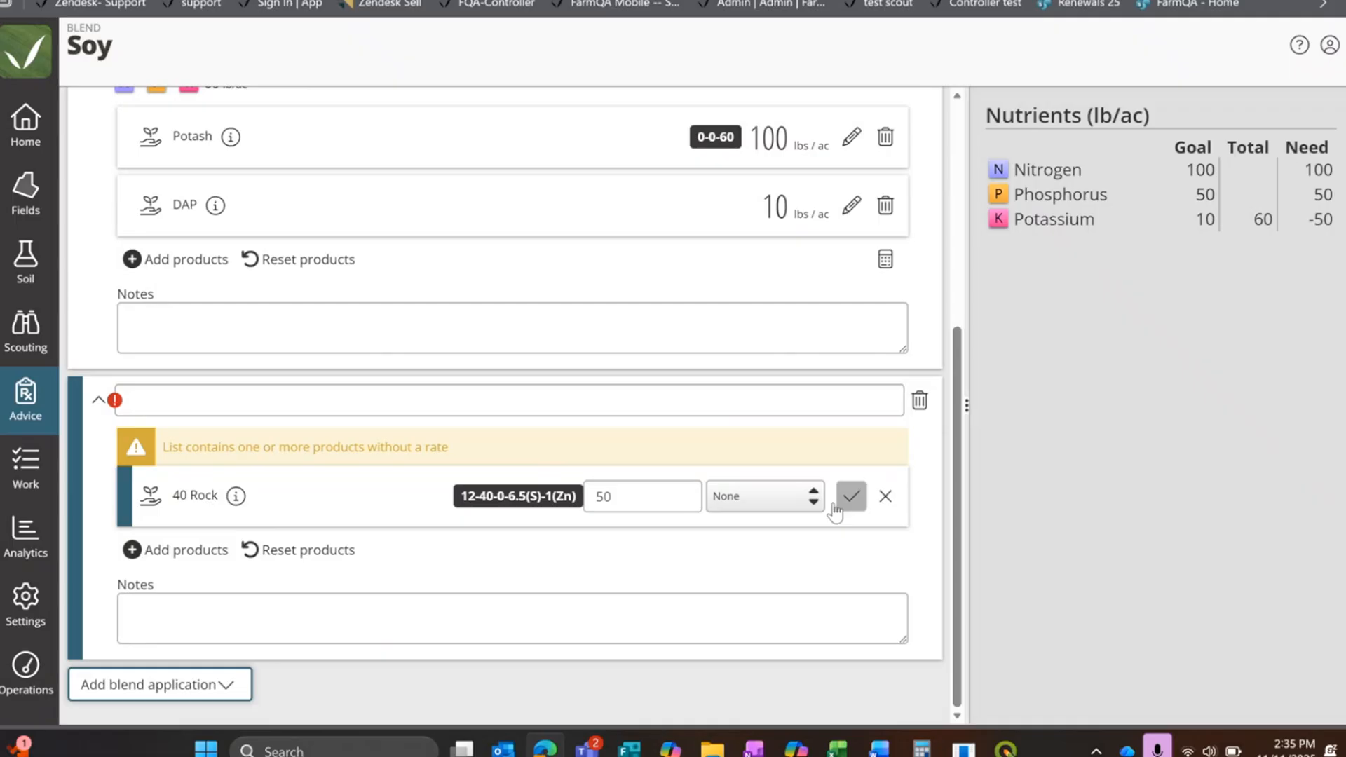
{"action": "left_click", "coordinate": [850, 496]}
{"action": "left_click", "coordinate": [852, 496]}
{"action": "left_click", "coordinate": [754, 489]}
{"action": "left_click", "coordinate": [759, 547]}
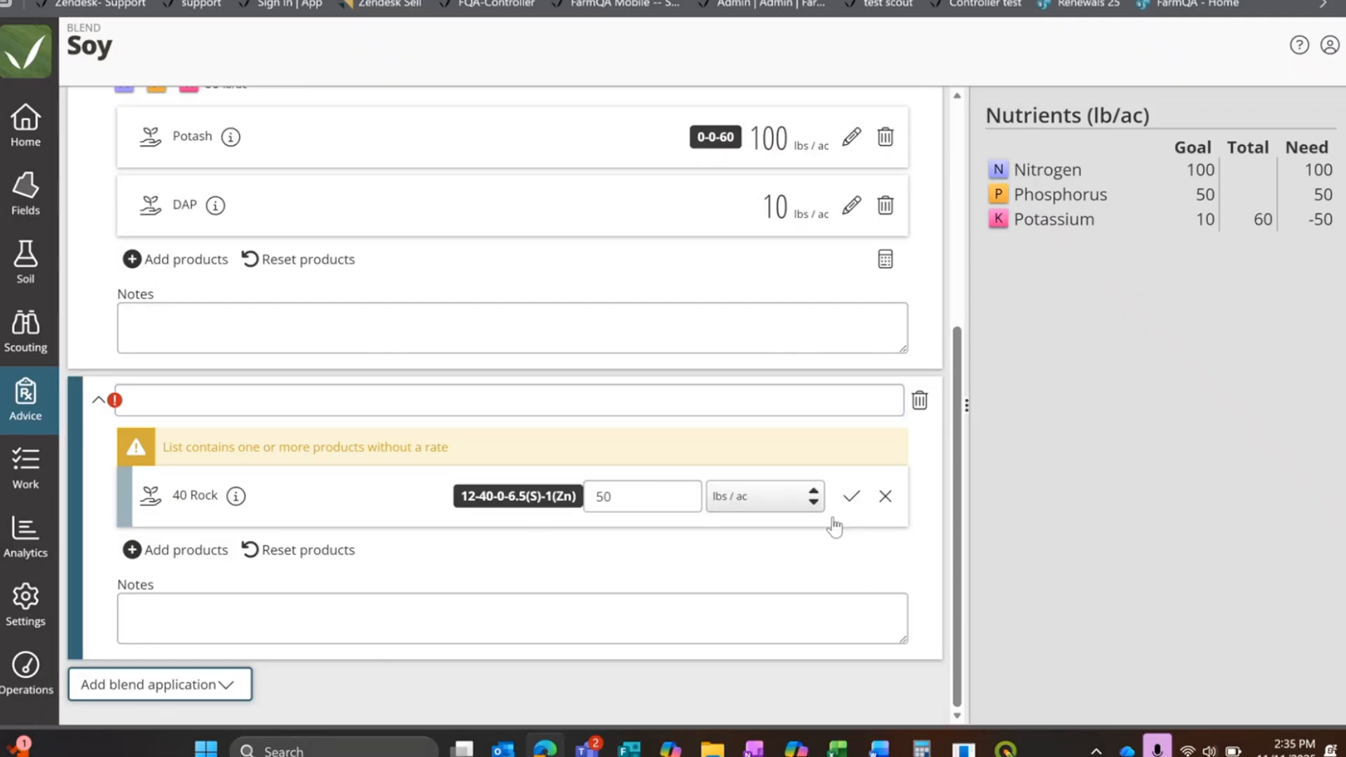
{"action": "left_click", "coordinate": [851, 497]}
{"action": "left_click", "coordinate": [324, 421]}
{"action": "type", "text": "spring"}
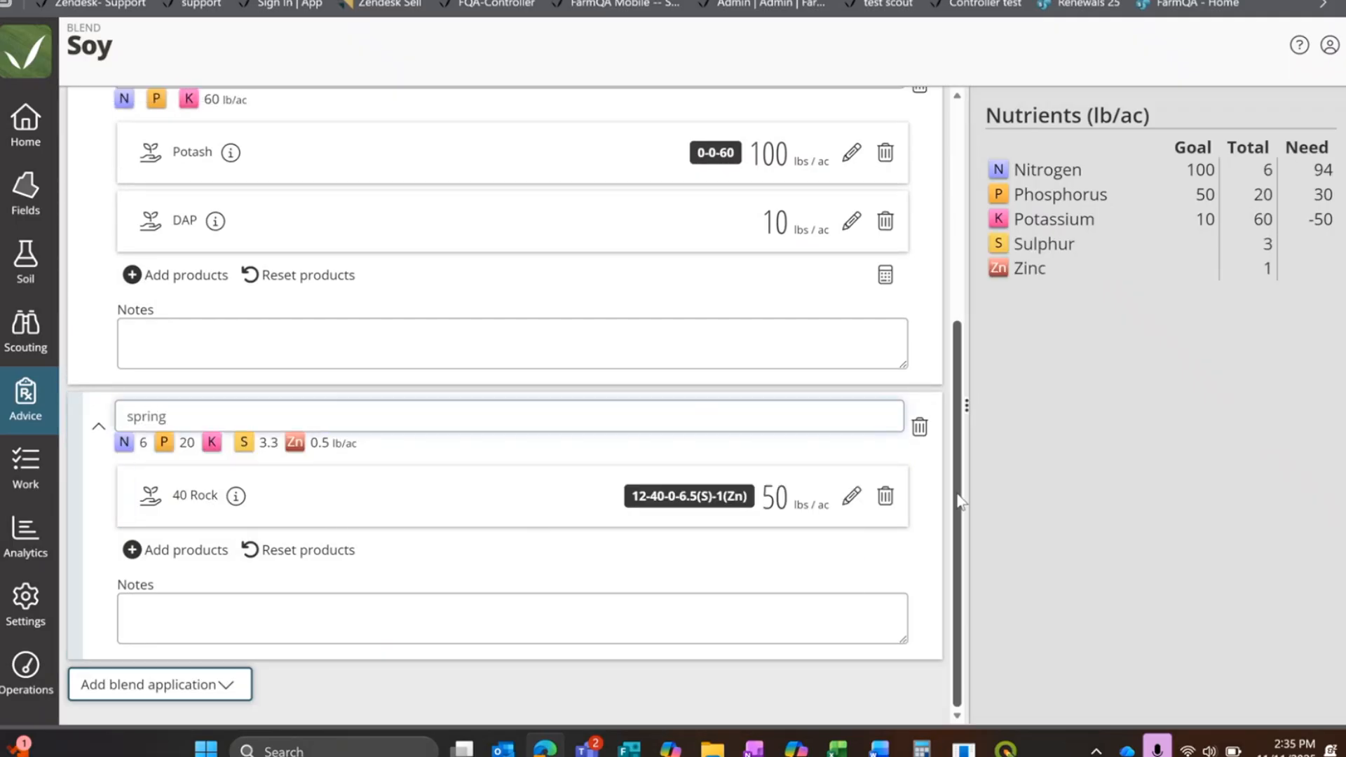
Step: Collapse the beans and spring applications and save the Soy blend
{"action": "left_click", "coordinate": [99, 426]}
{"action": "left_click", "coordinate": [99, 283]}
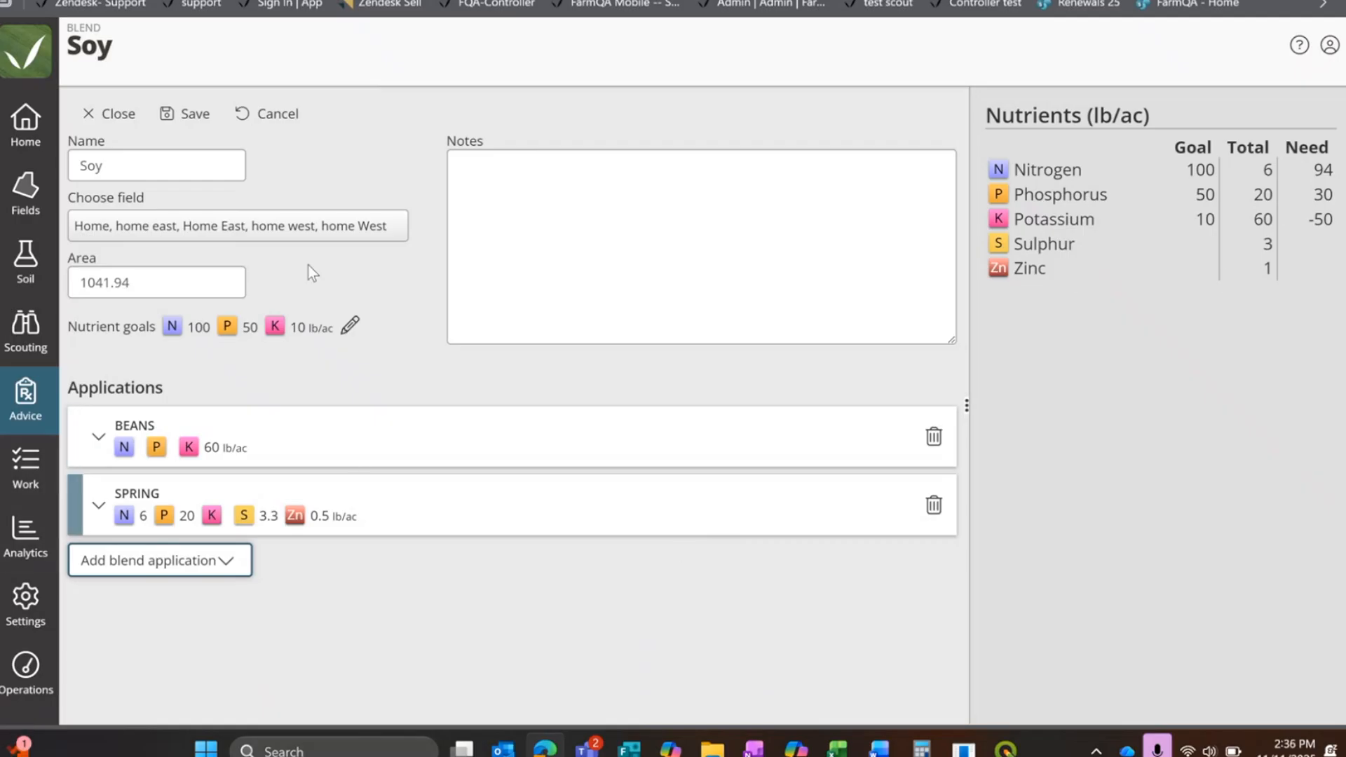
{"action": "left_click", "coordinate": [197, 115]}
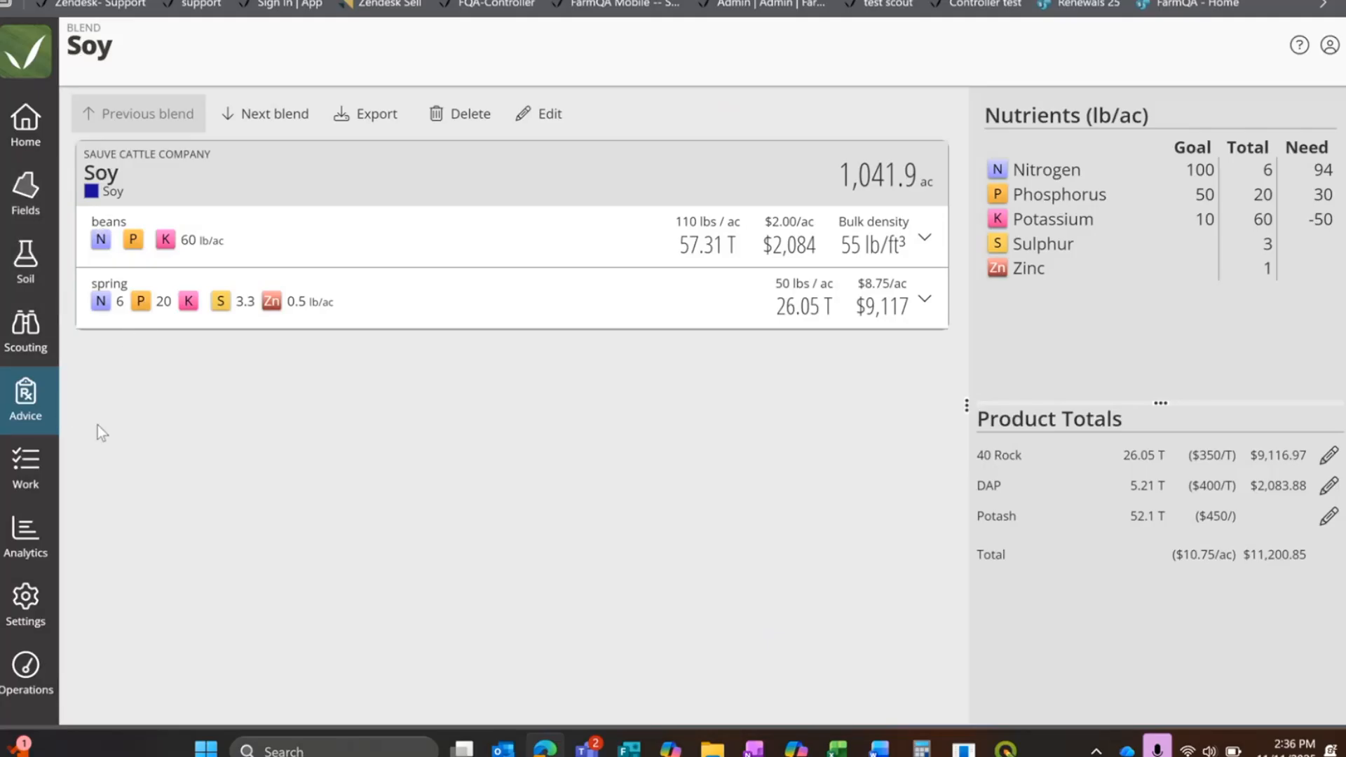
Step: Return from the Soy blend to the list of nutrient blends in the Advice section
{"action": "left_click", "coordinate": [26, 390]}
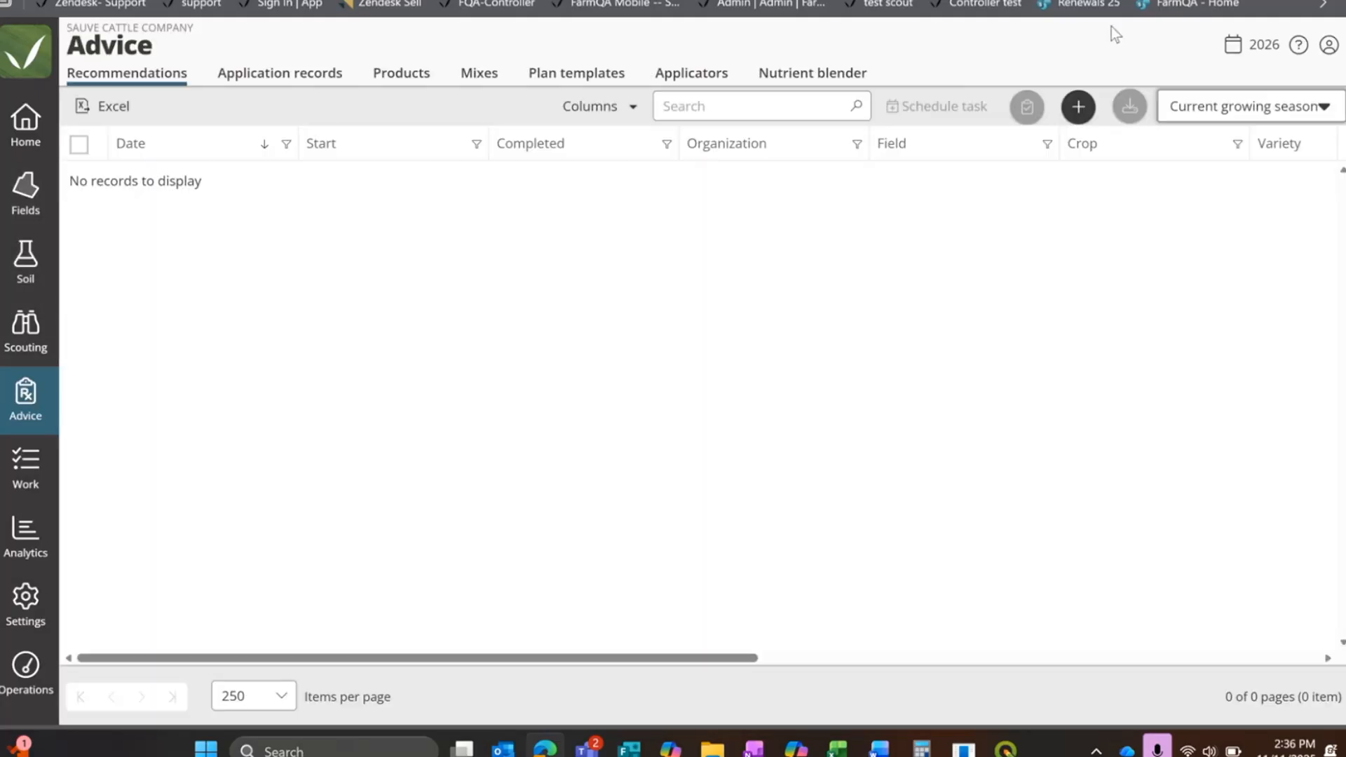
{"action": "left_click", "coordinate": [810, 88]}
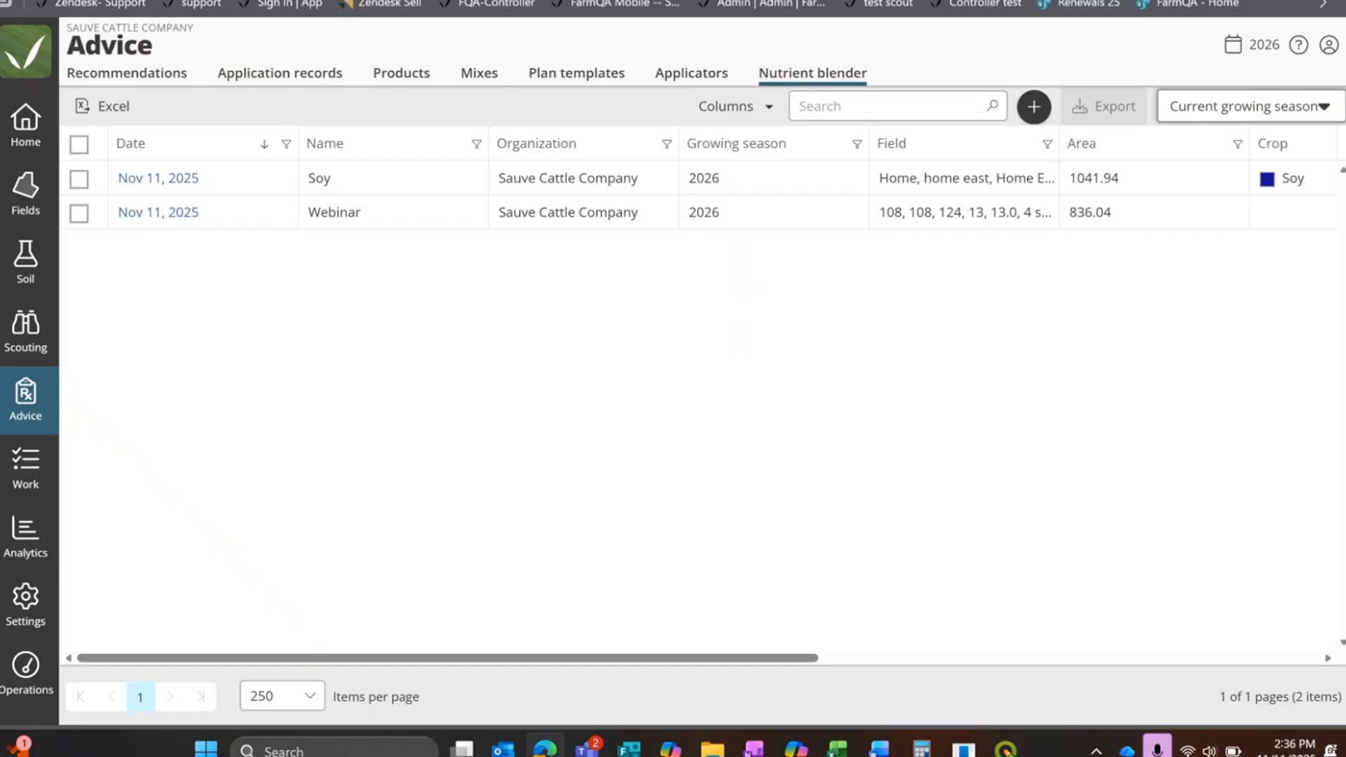
Step: Switch to the webinar deck in PowerPoint, start the slide show from the Q&A slide and advance to the Resources slide
{"action": "key", "text": "ctrl+Tab"}
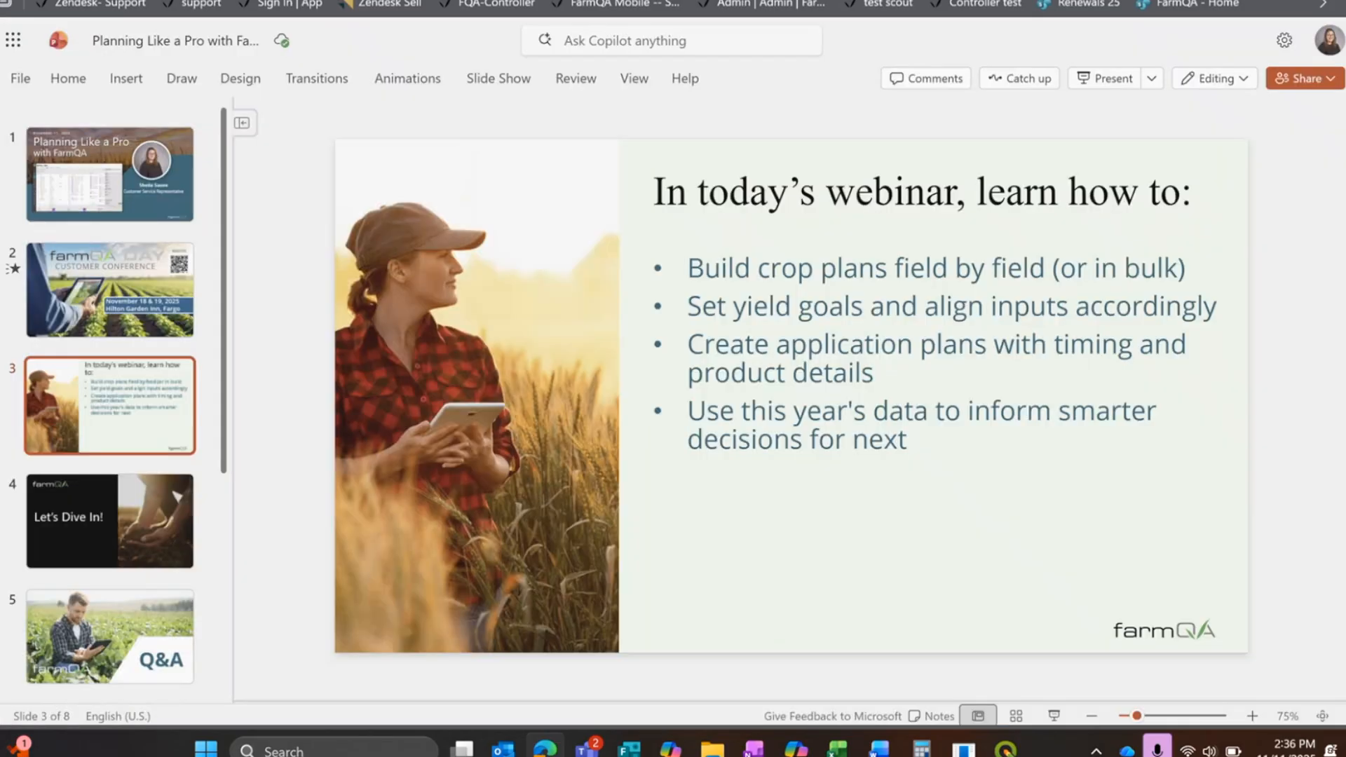
{"action": "left_click", "coordinate": [77, 524]}
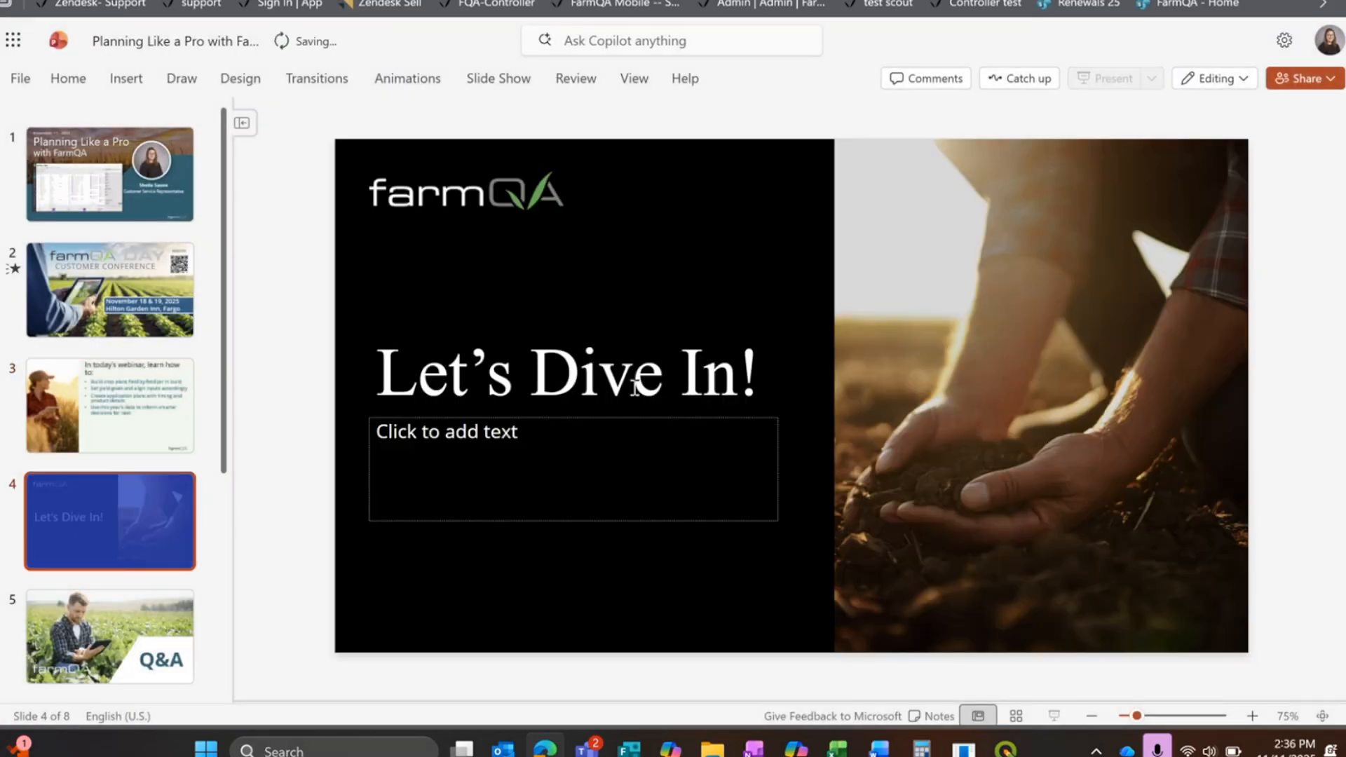
{"action": "left_click", "coordinate": [94, 620]}
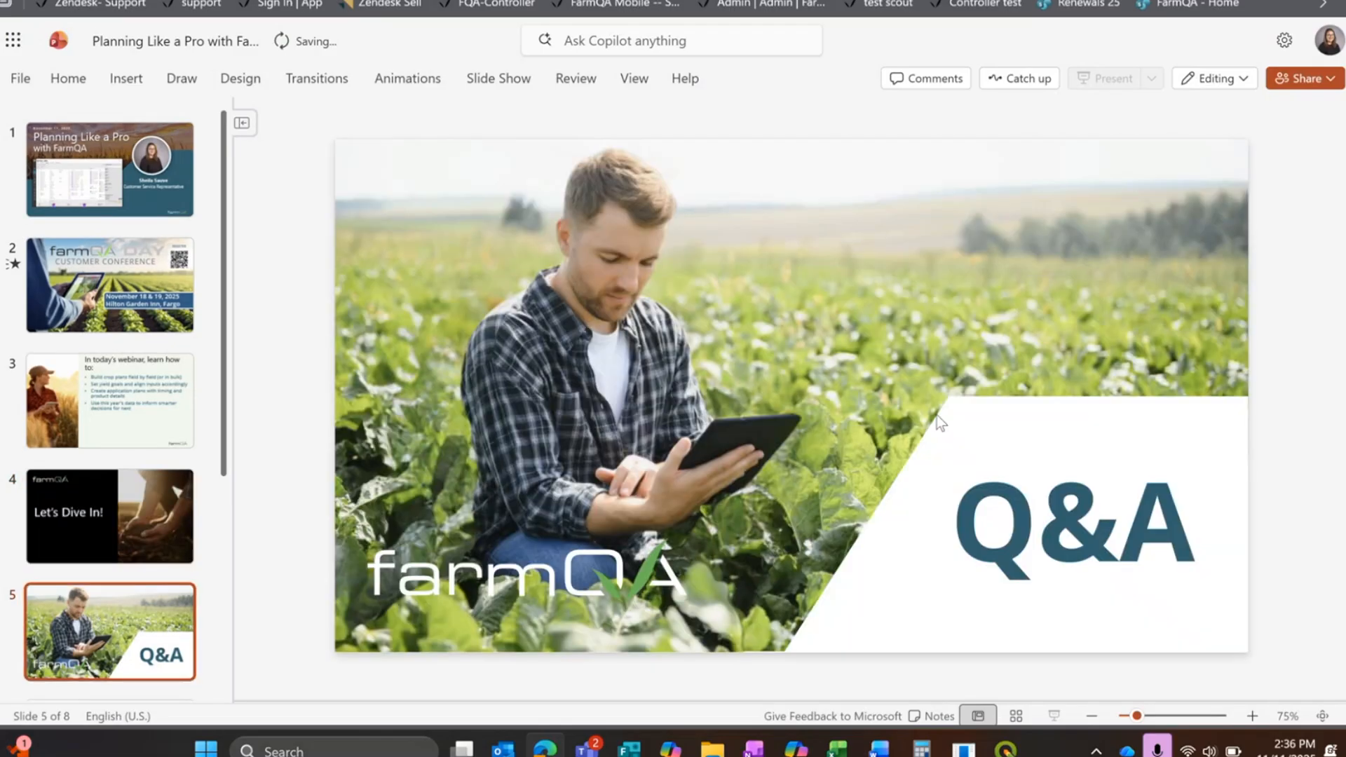
{"action": "key", "text": "ctrl+Tab"}
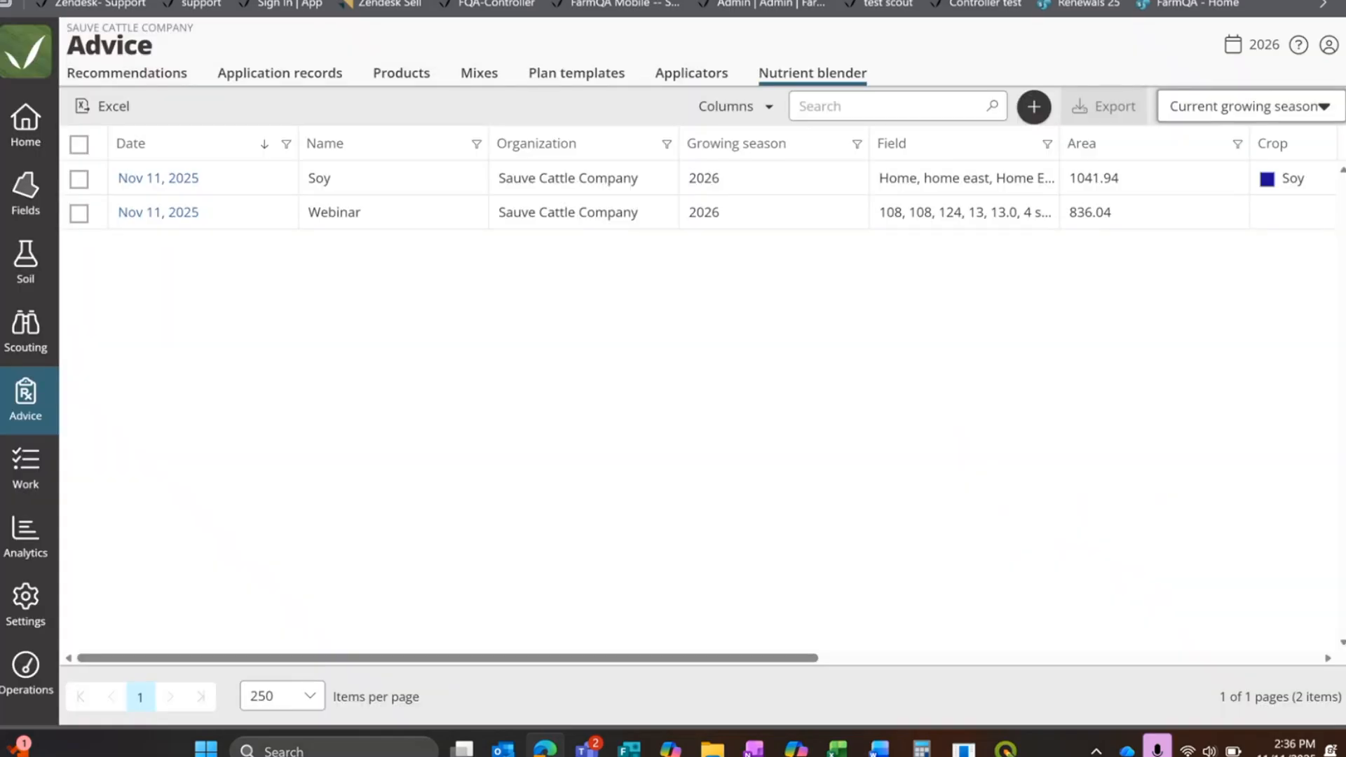
{"action": "key", "text": "ctrl+shift+Tab"}
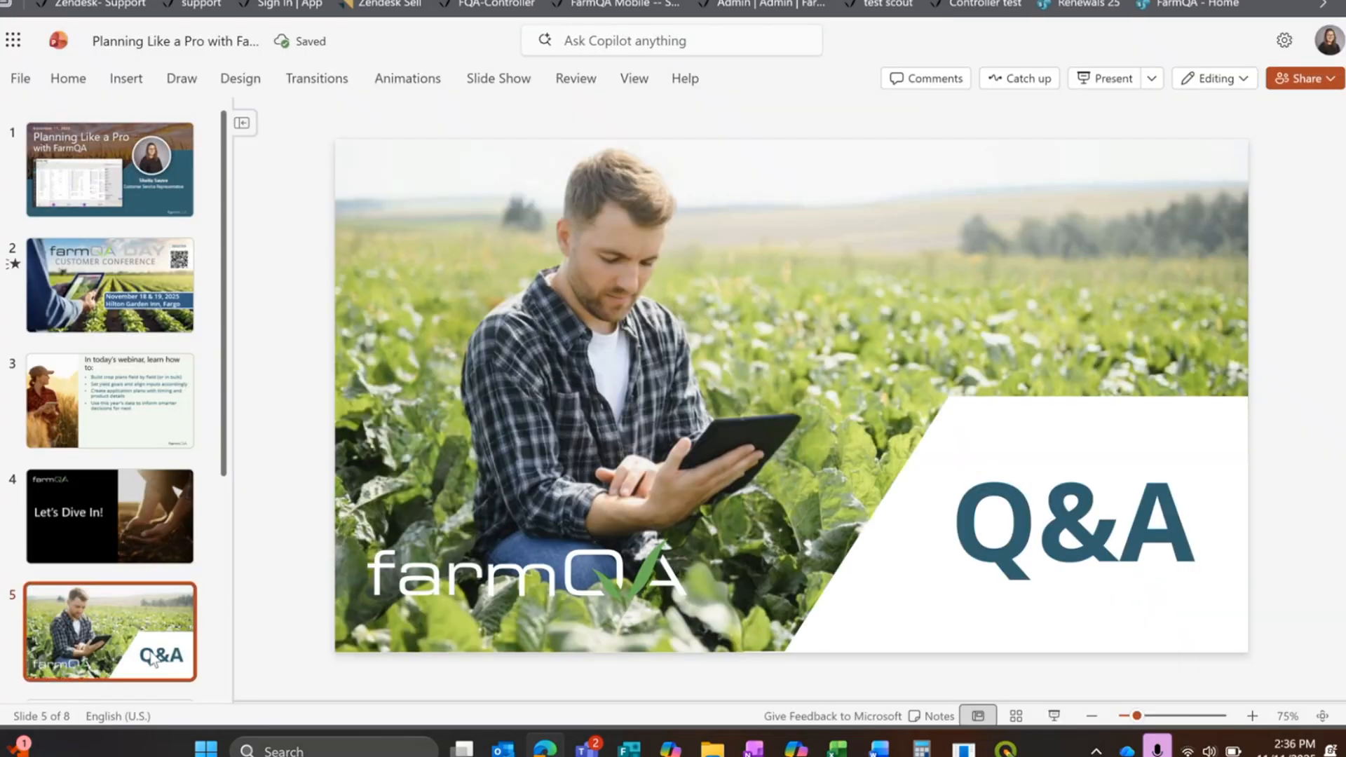
{"action": "left_click", "coordinate": [1055, 716]}
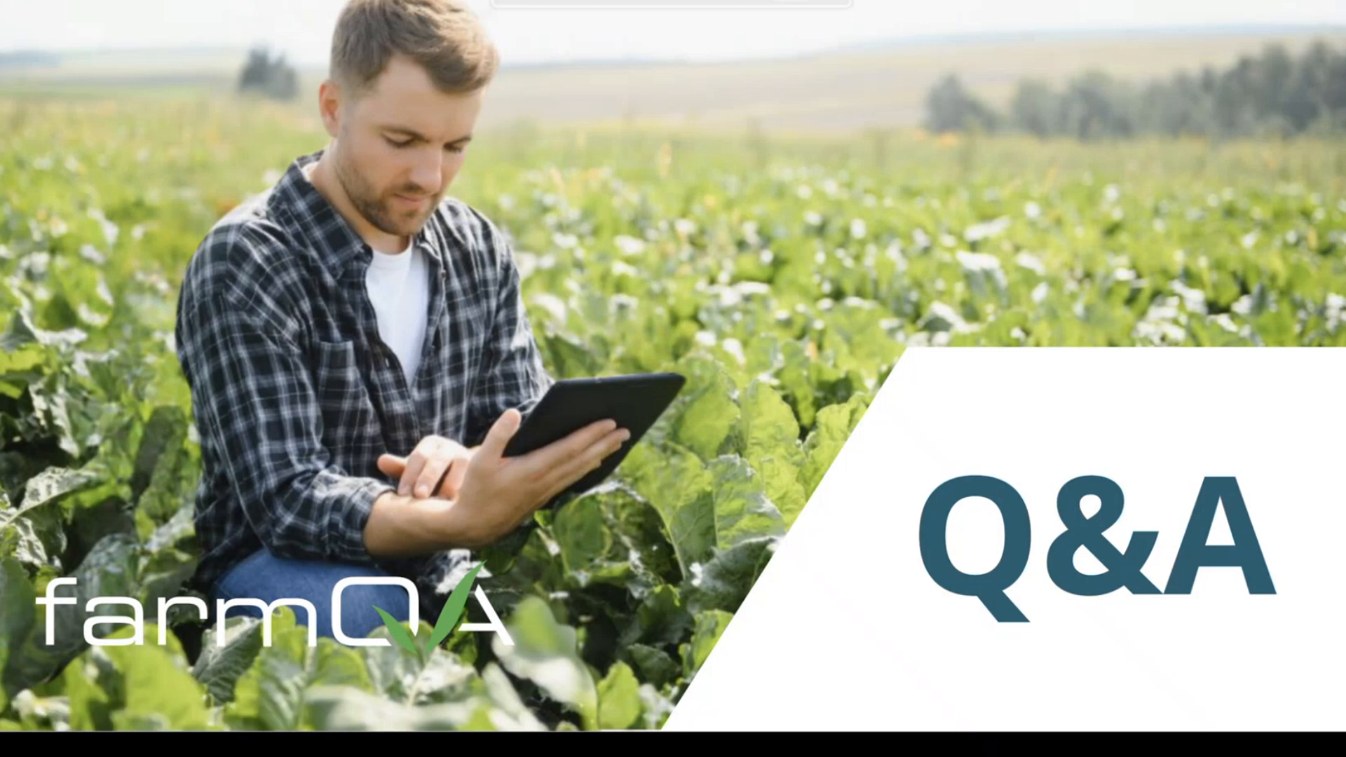
{"action": "left_click", "coordinate": [932, 141]}
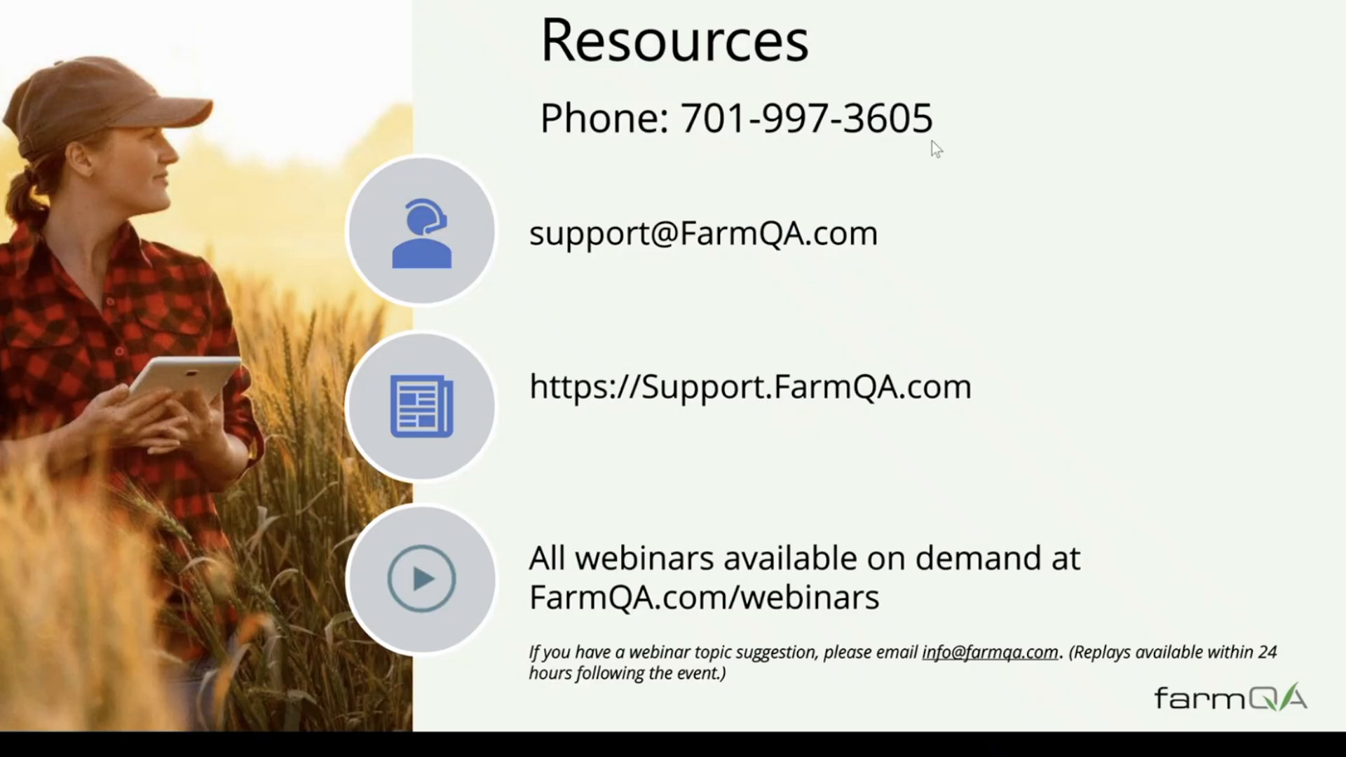